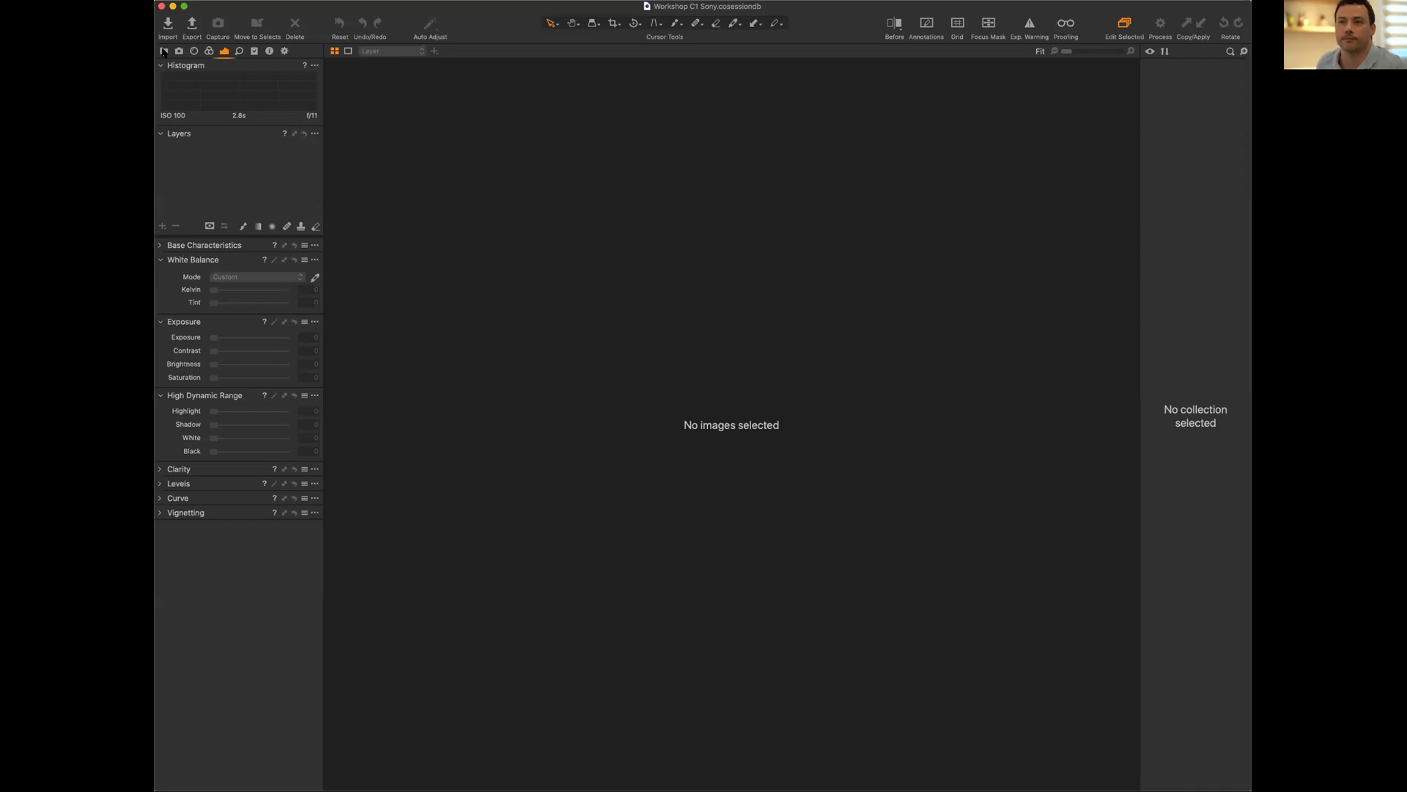
# Look over the session's Library folders and the exposure adjustment tools.
pyautogui.click(164, 52)
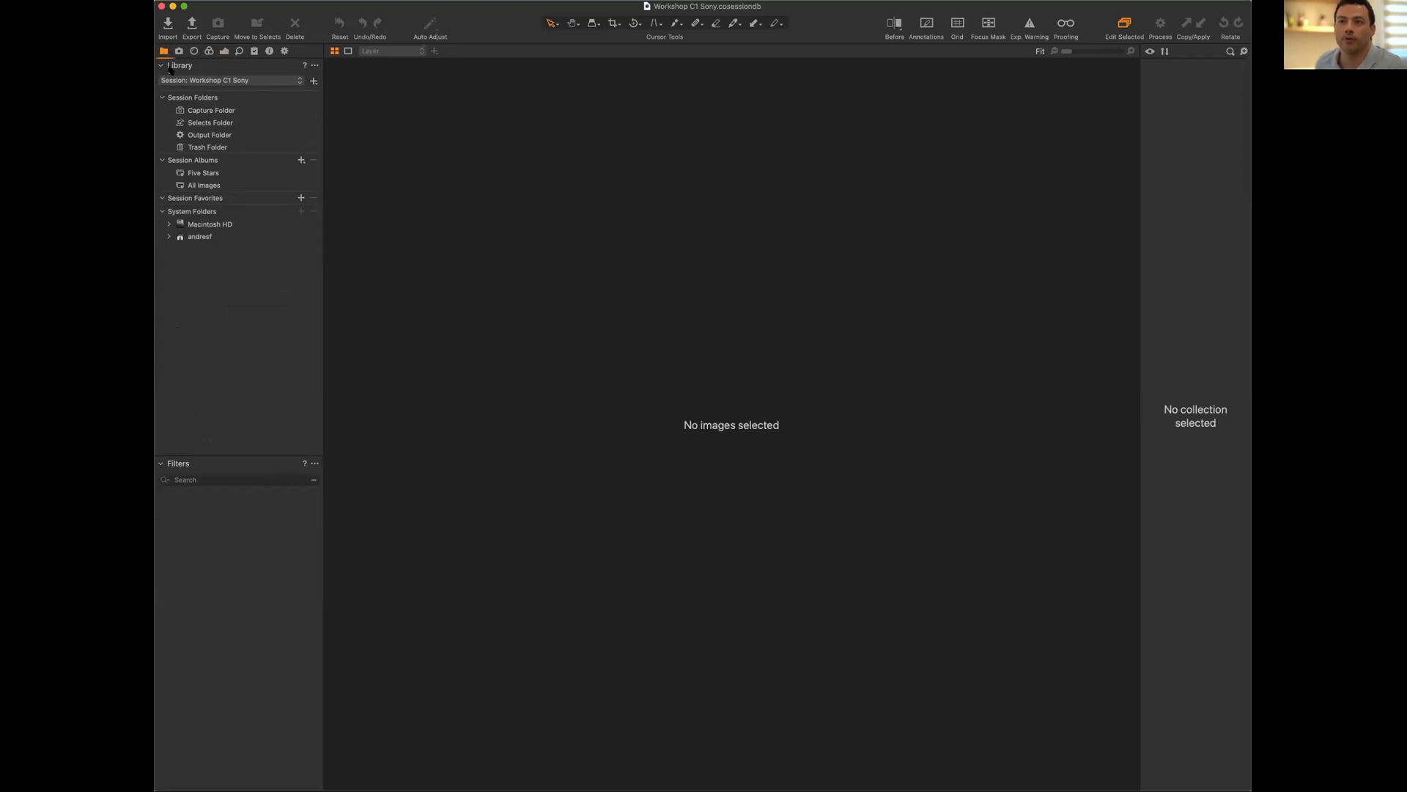
pyautogui.click(163, 211)
pyautogui.click(163, 212)
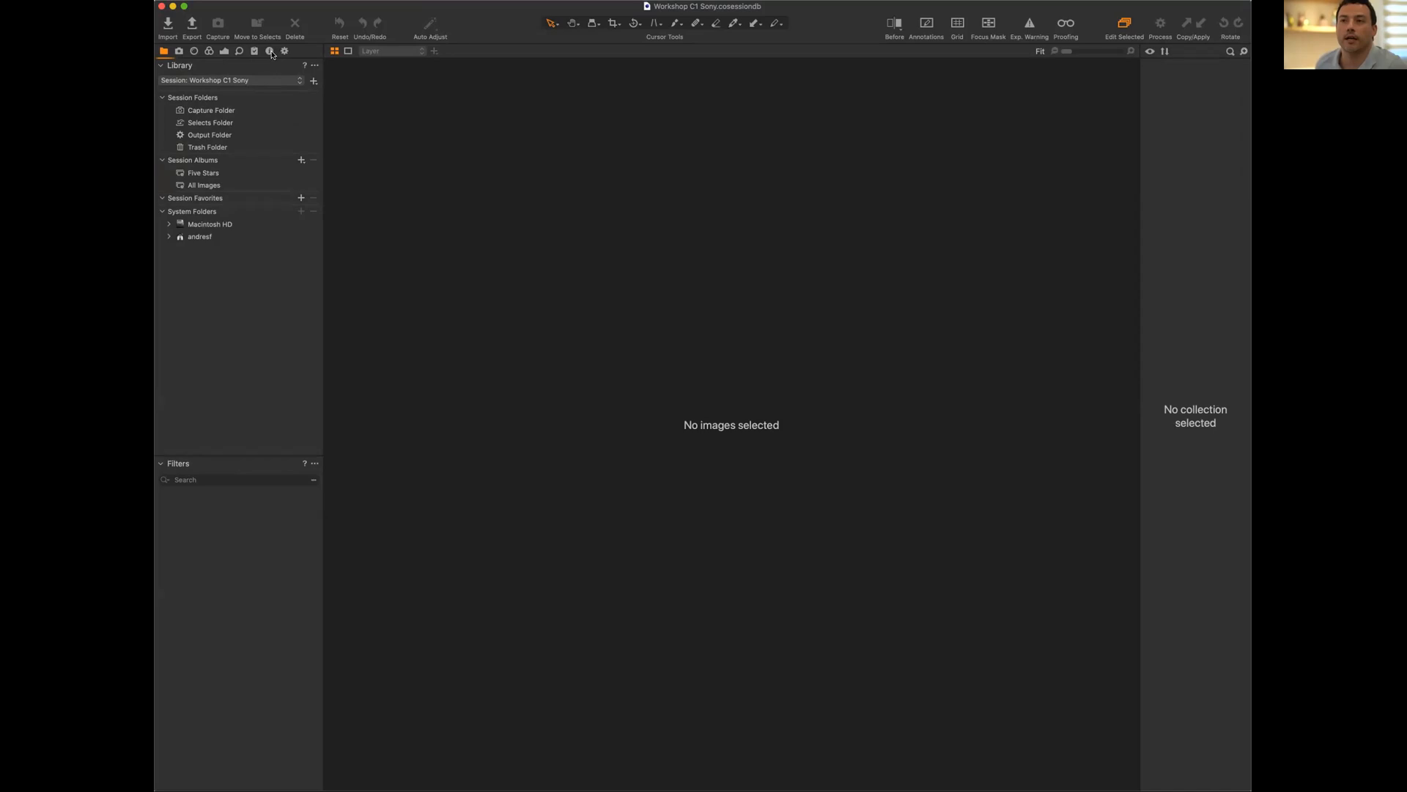
pyautogui.click(223, 52)
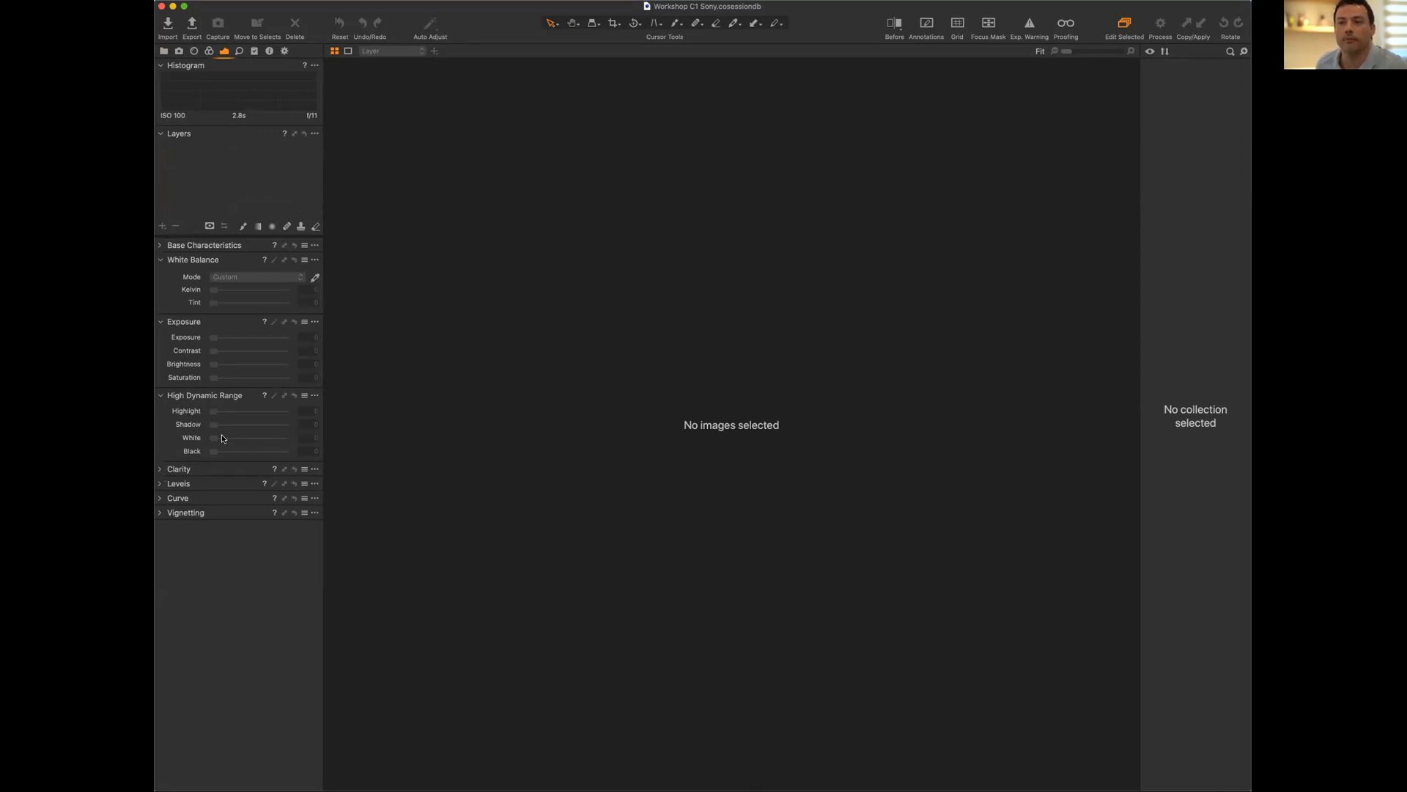
# Expand the Purple Fringing, Keystone, Grid and LCC tools in the lens tool set.
pyautogui.click(194, 52)
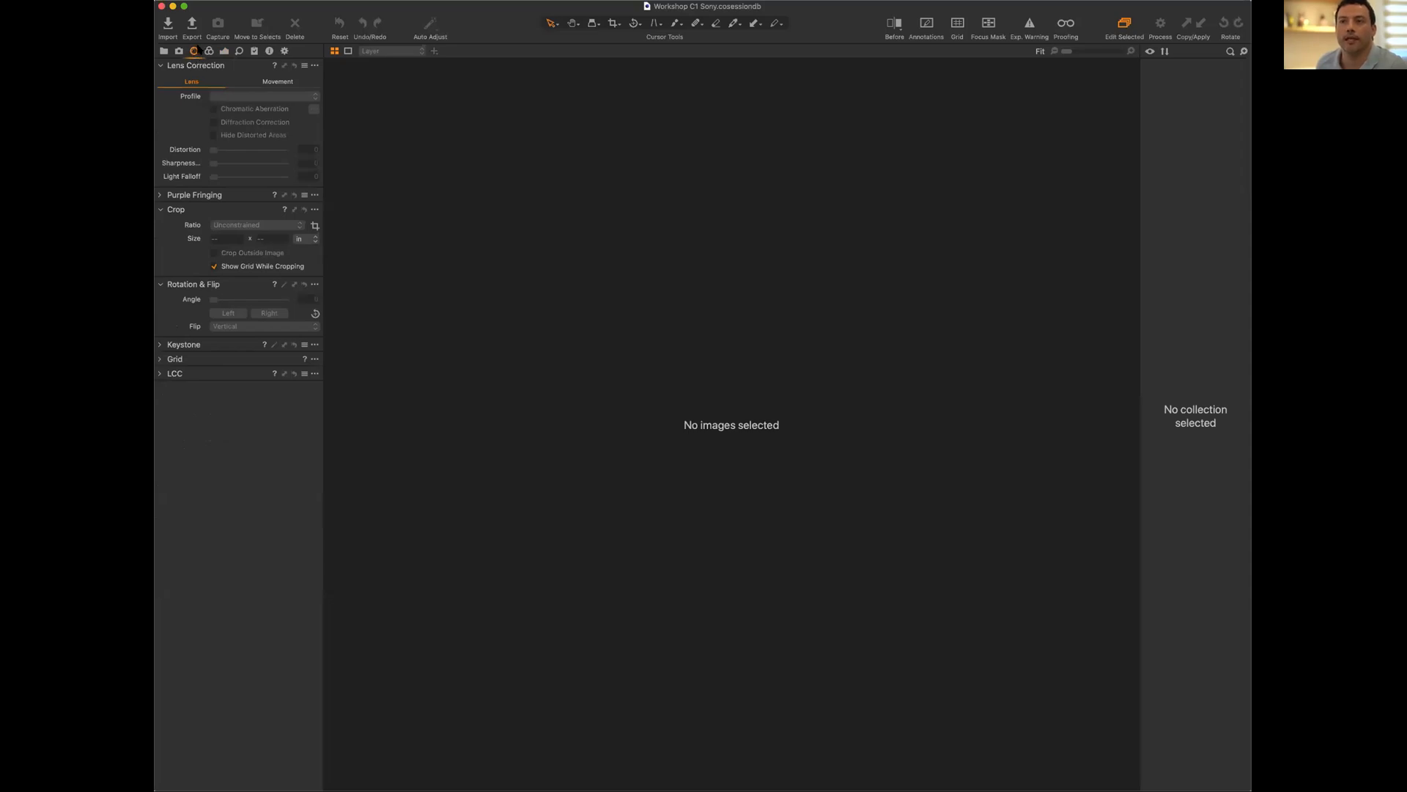
pyautogui.click(161, 195)
pyautogui.click(161, 364)
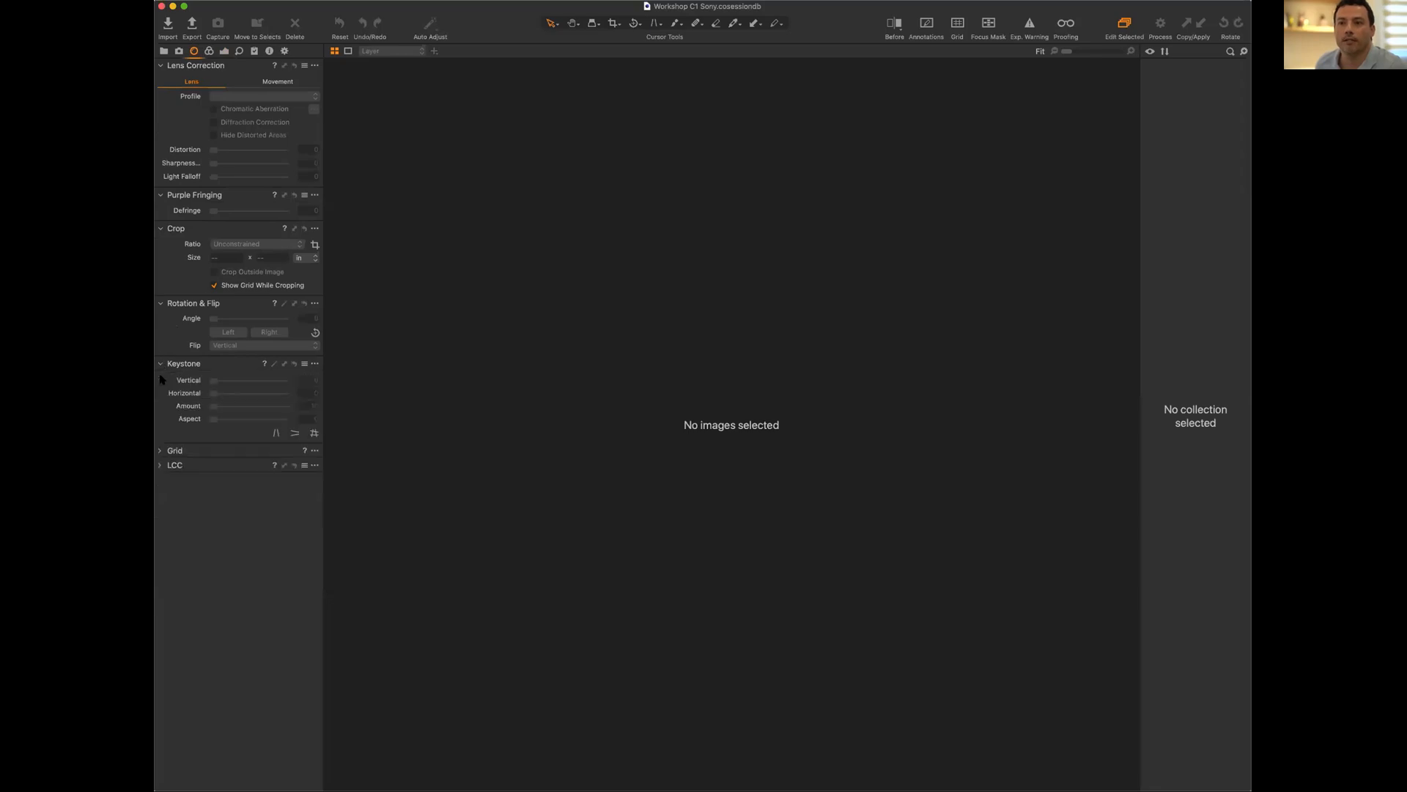
pyautogui.click(161, 451)
pyautogui.click(161, 528)
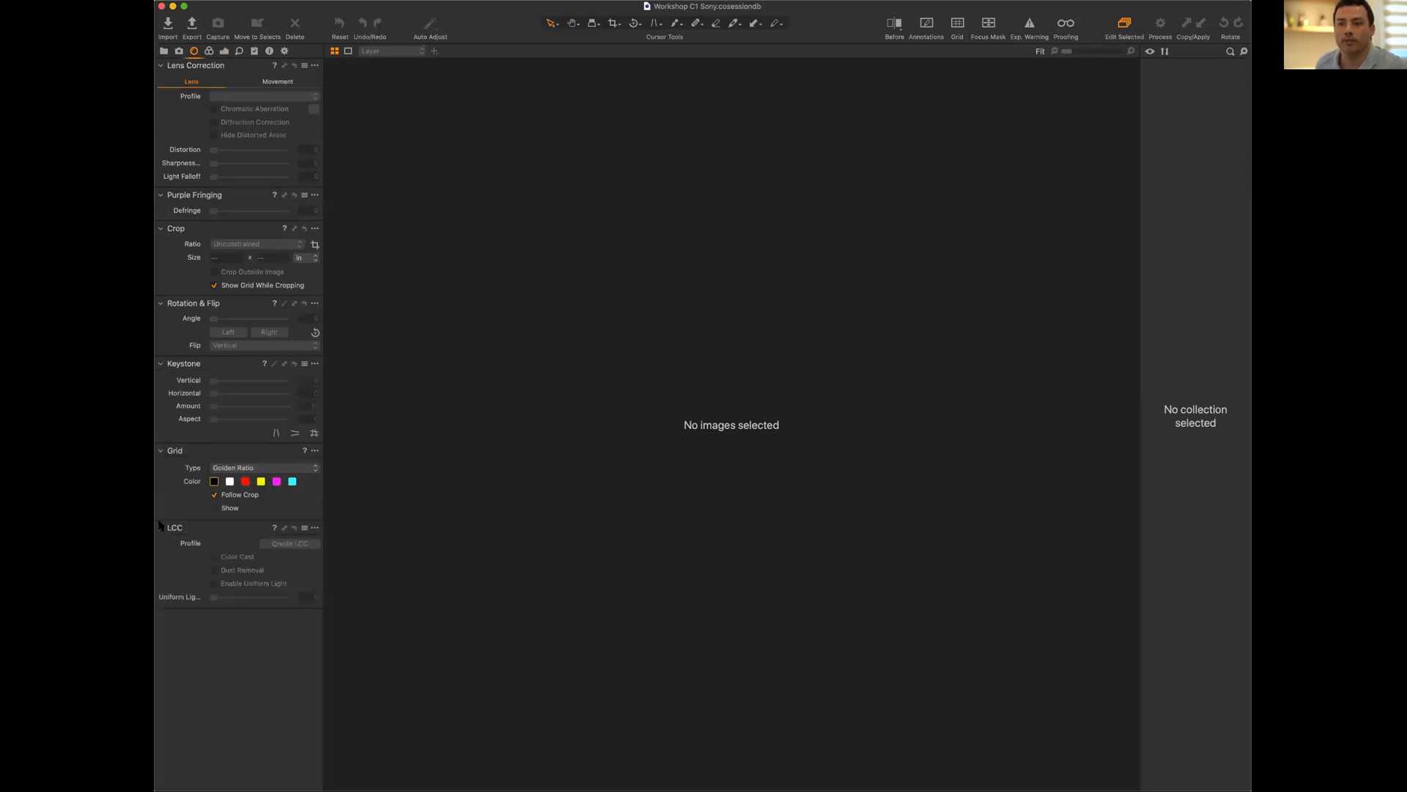
# Expand the Base Characteristics, Color Balance and Black & White tools in the color tool set.
pyautogui.click(209, 51)
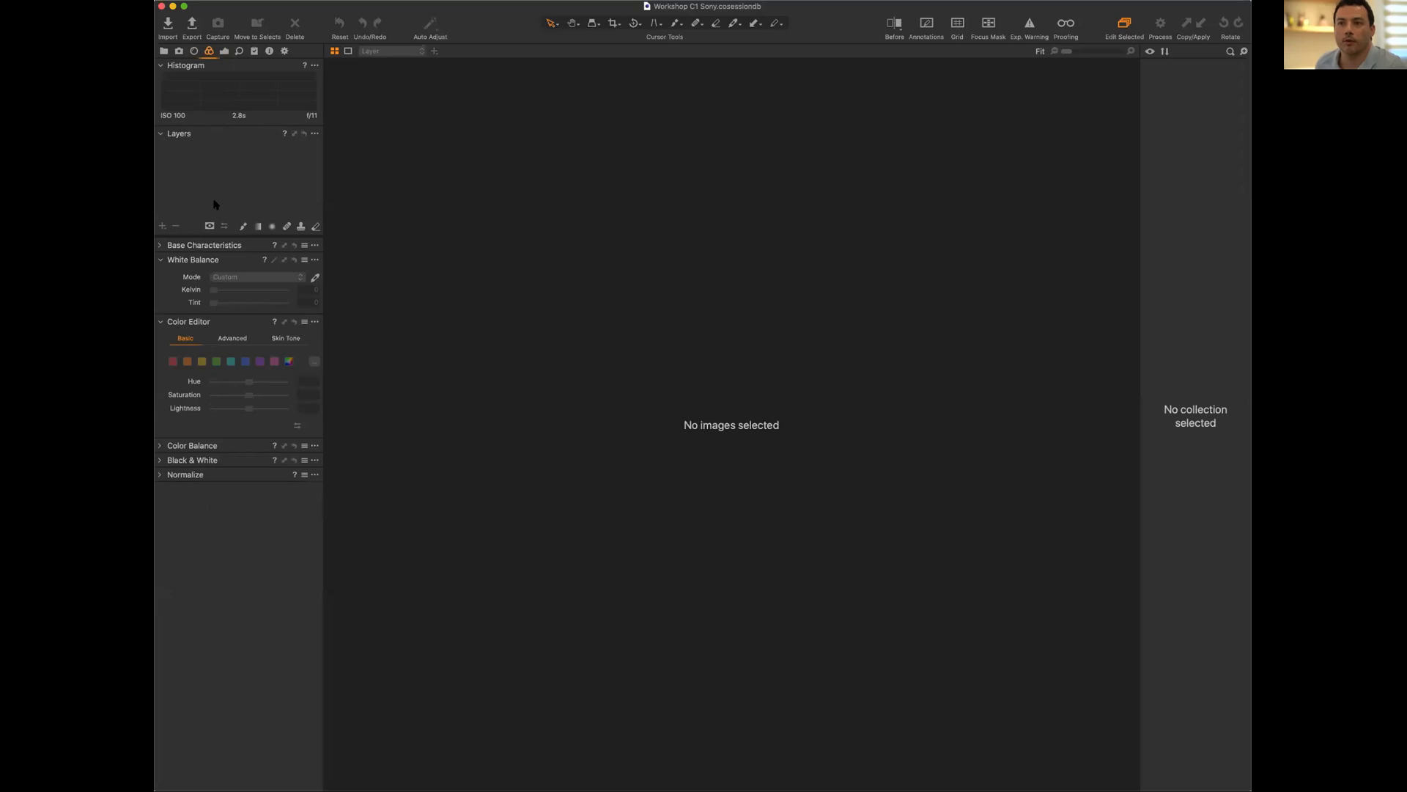
pyautogui.click(161, 245)
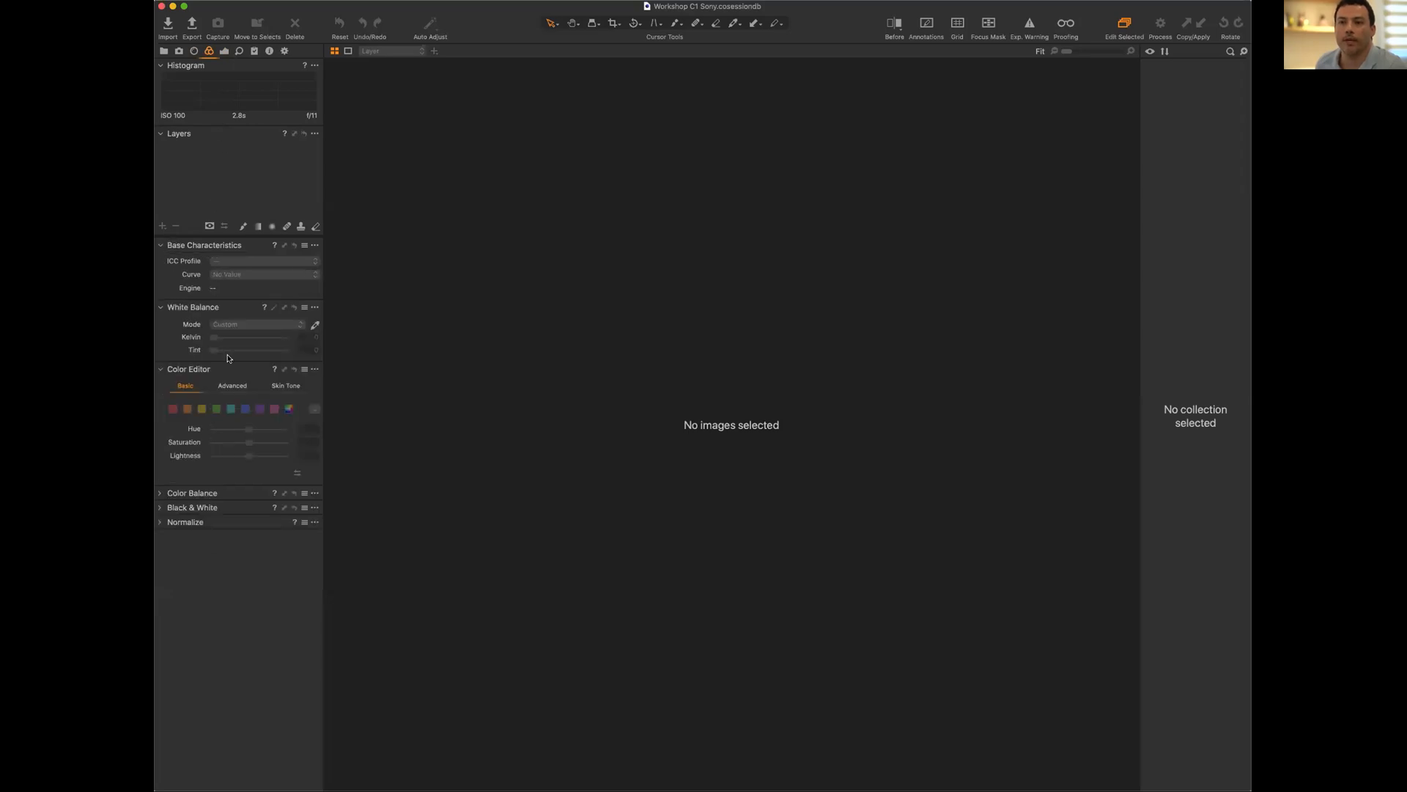
pyautogui.click(161, 493)
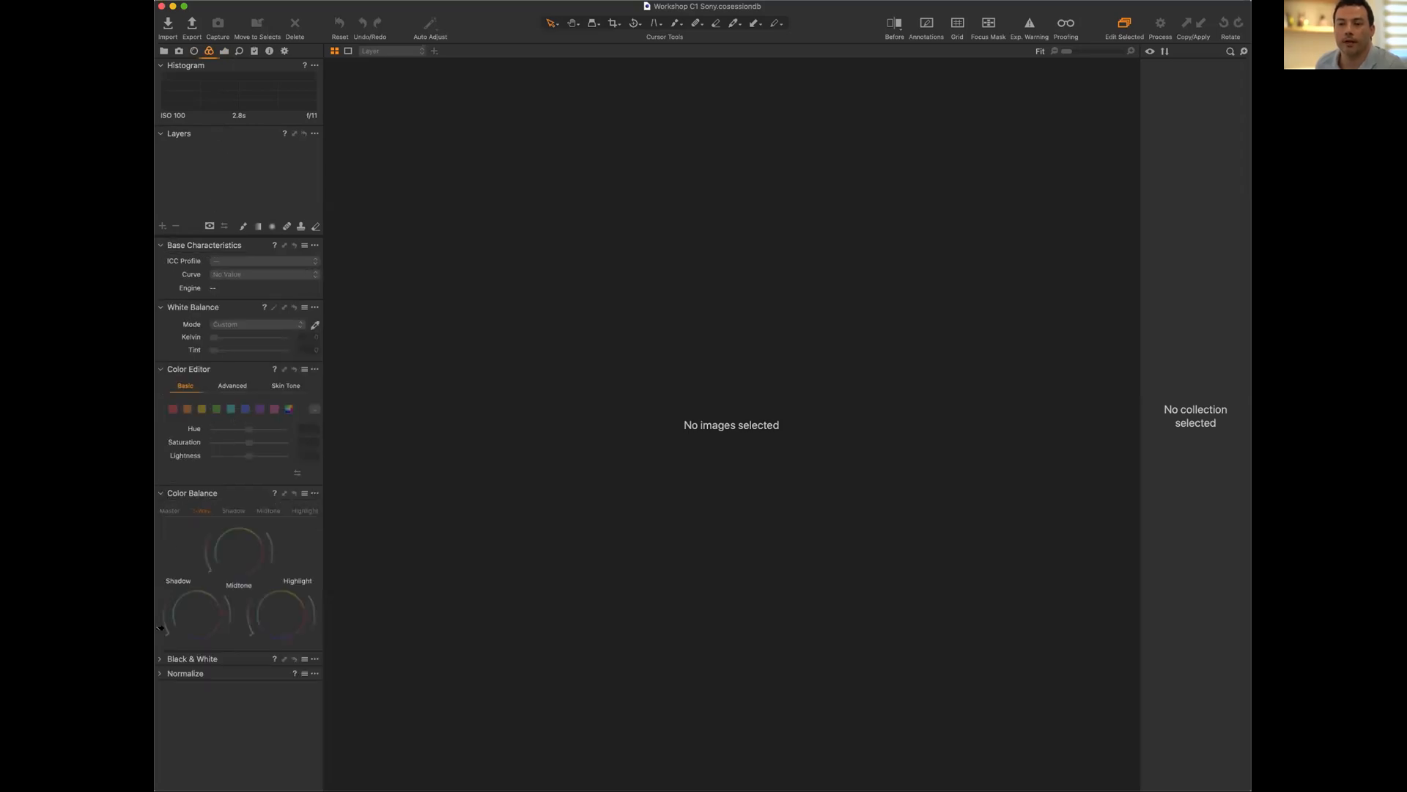
pyautogui.click(160, 658)
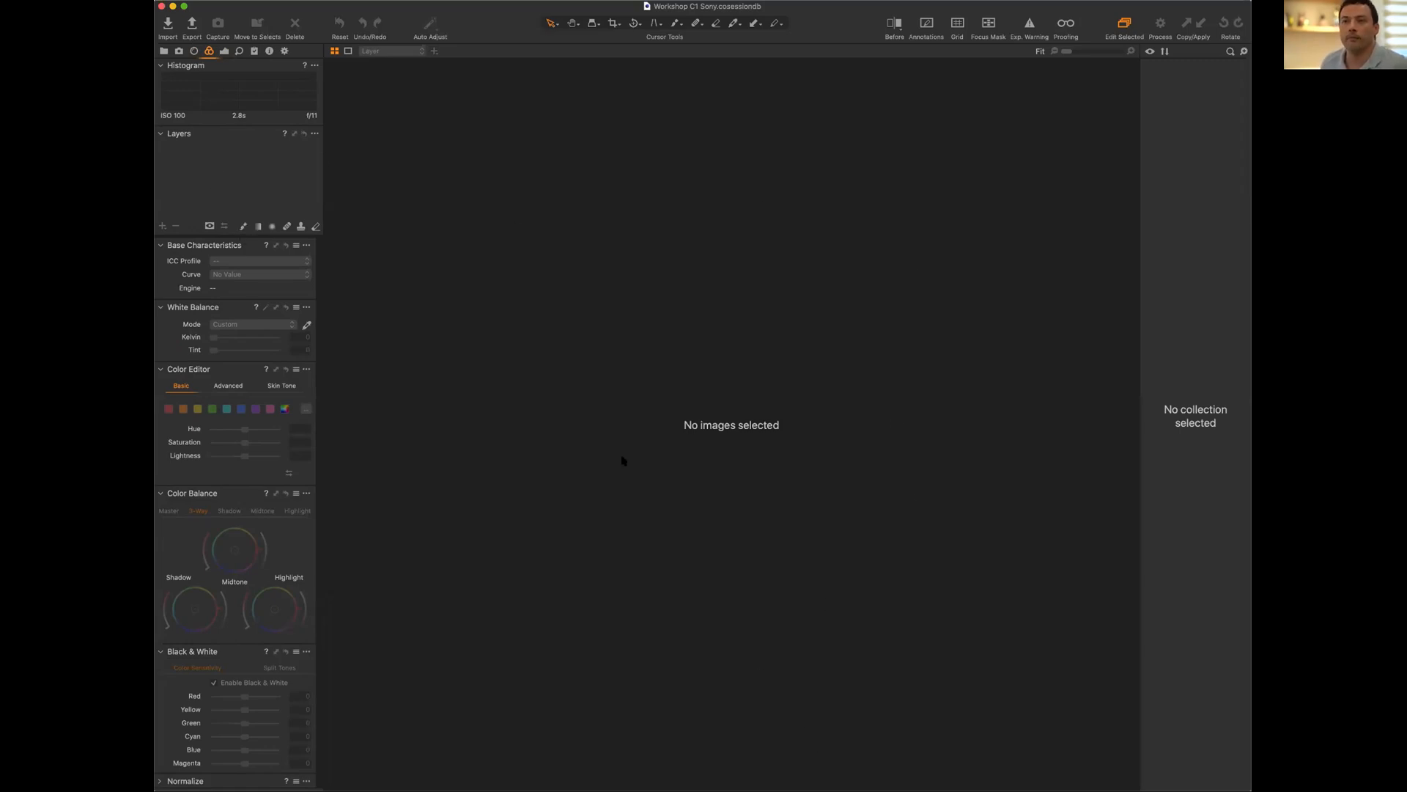
# Add a custom tool tab named Personal 1, keeping the preselected icon.
pyautogui.rightClick(304, 54)
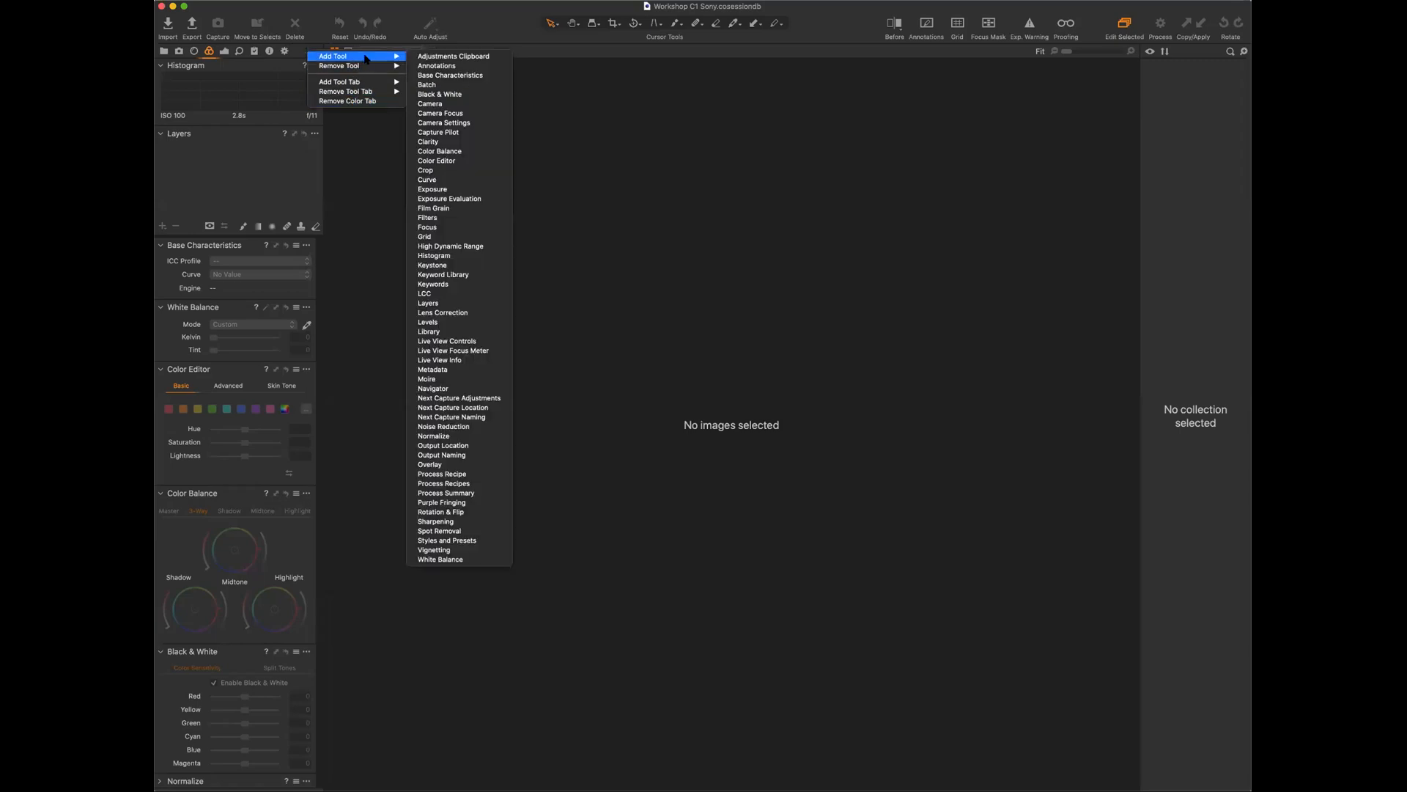
pyautogui.moveTo(351, 68)
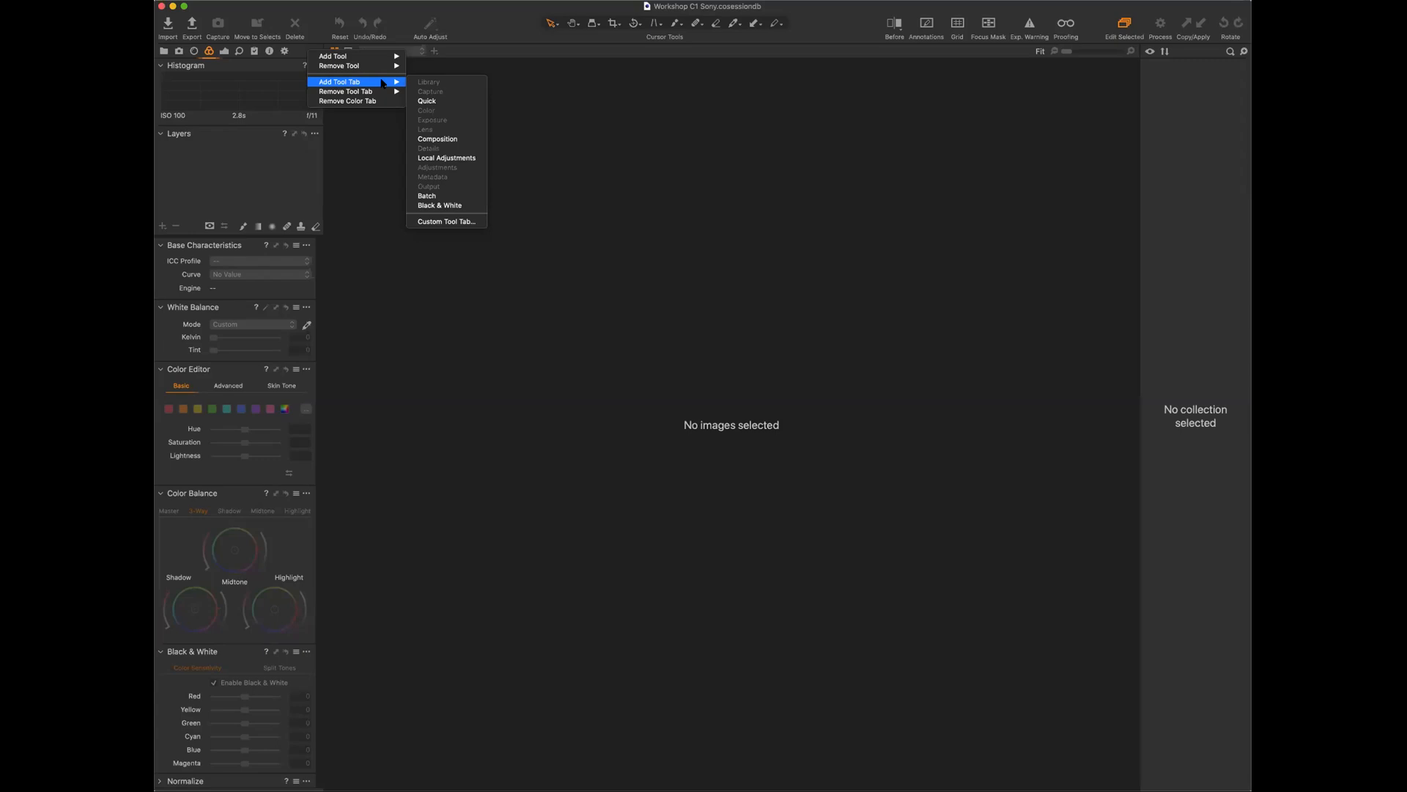
pyautogui.click(461, 221)
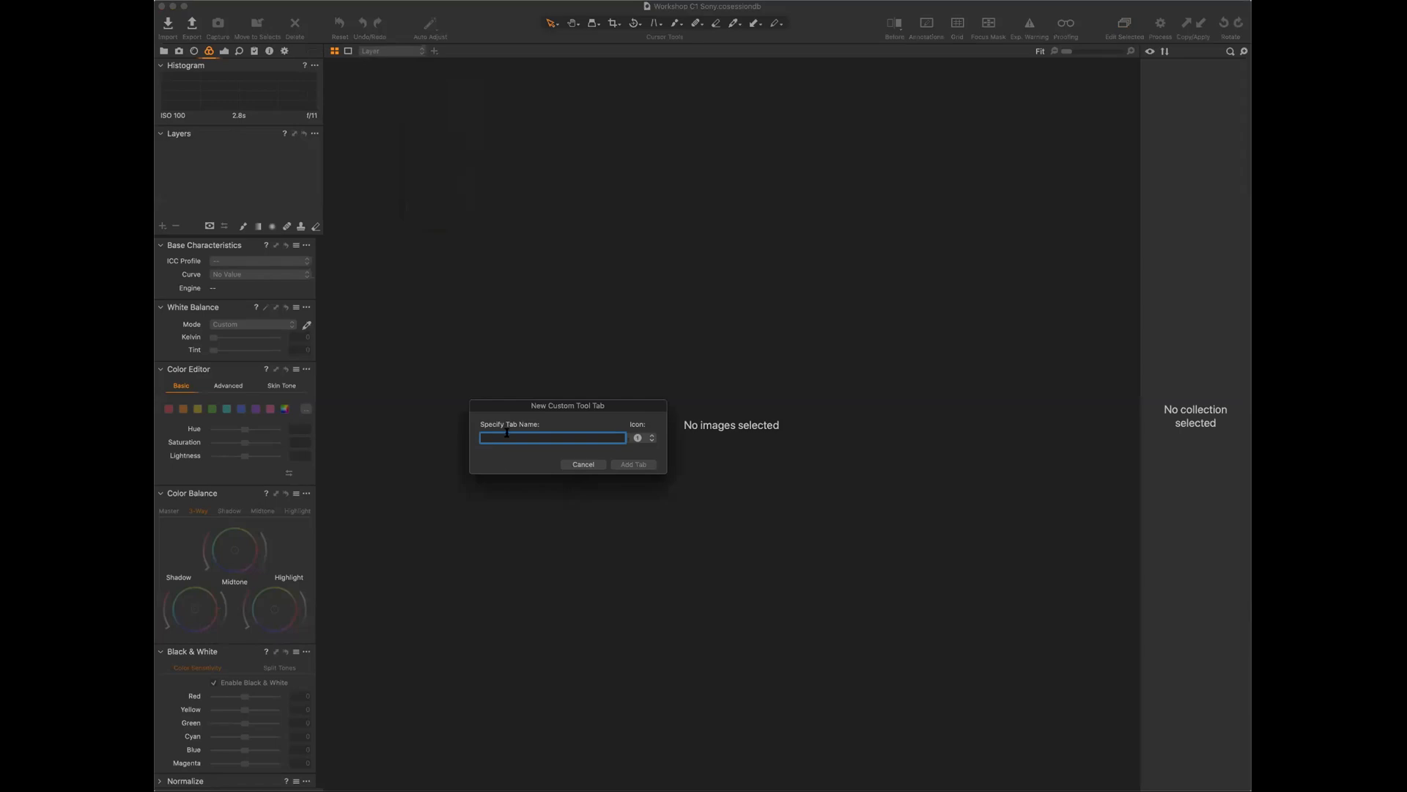
pyautogui.write('Personal 1')
pyautogui.click(642, 437)
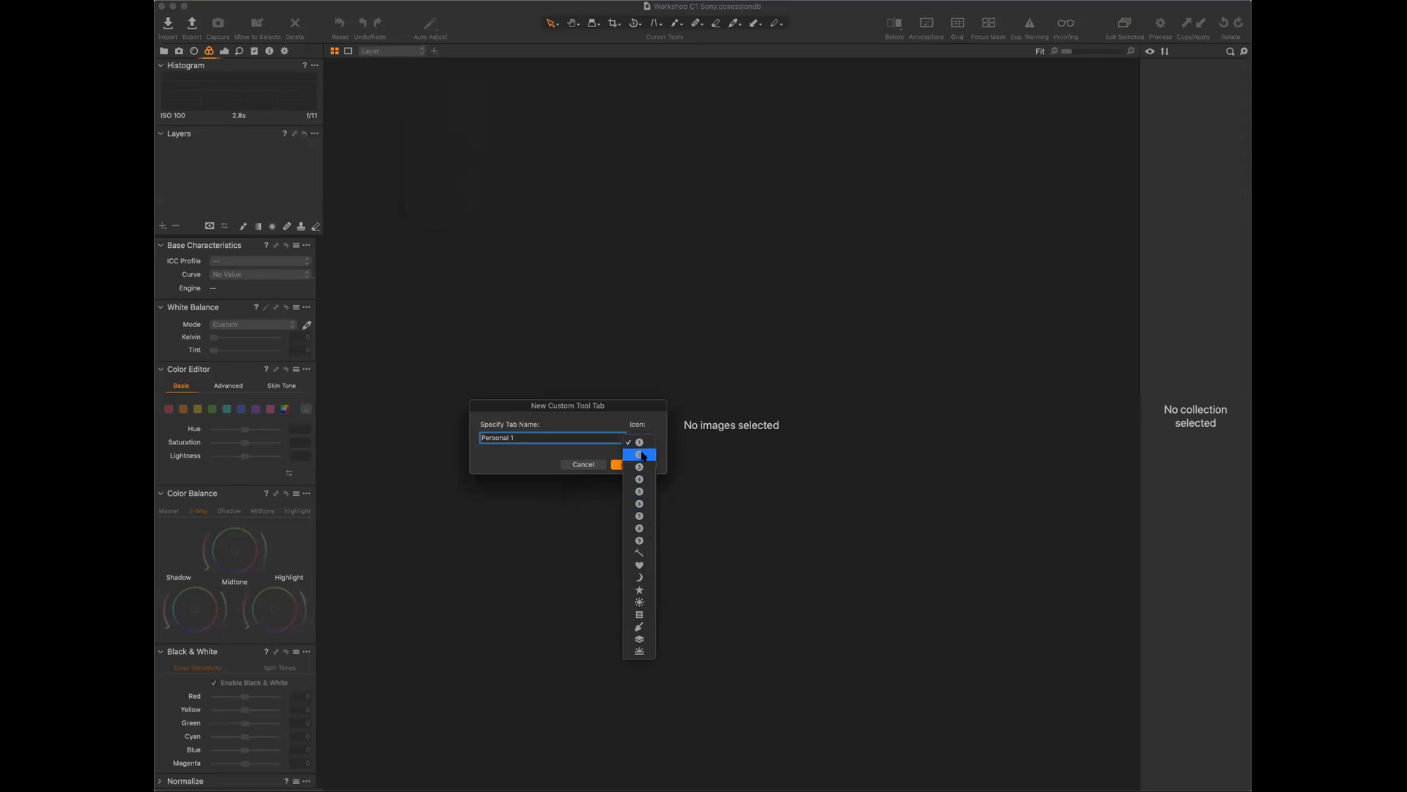
pyautogui.click(600, 485)
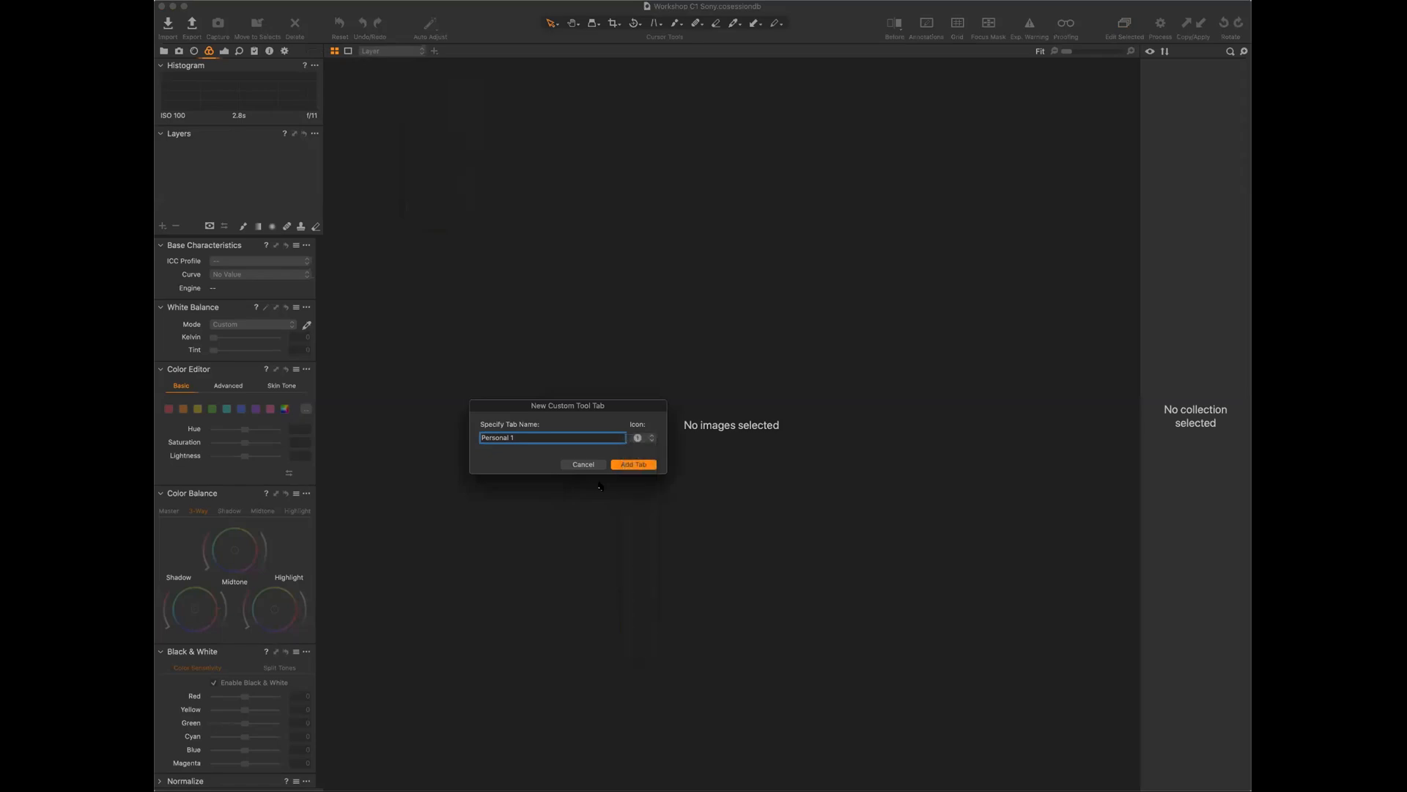
pyautogui.click(645, 462)
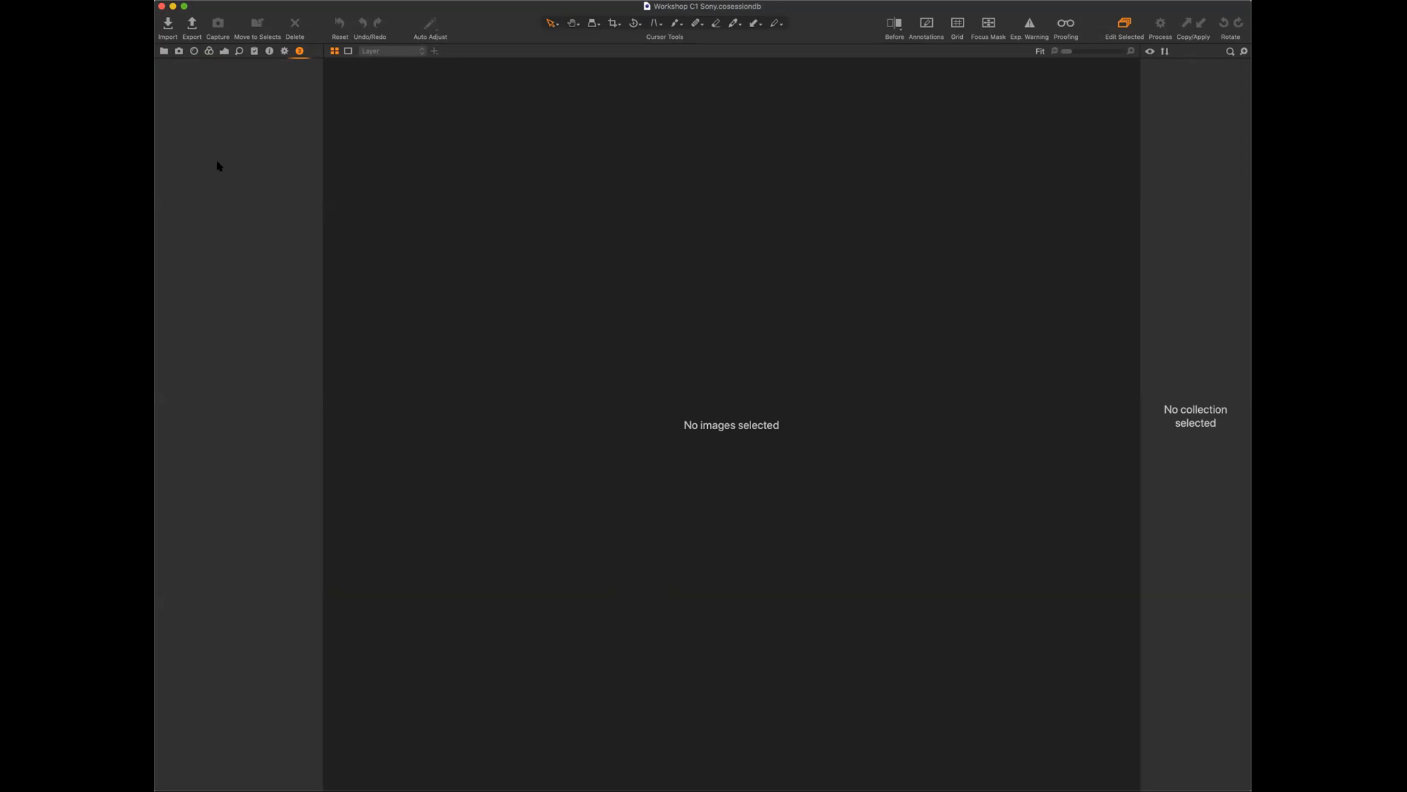
# Add the White Balance and Exposure tools to the empty Personal 1 tool tab.
pyautogui.rightClick(228, 178)
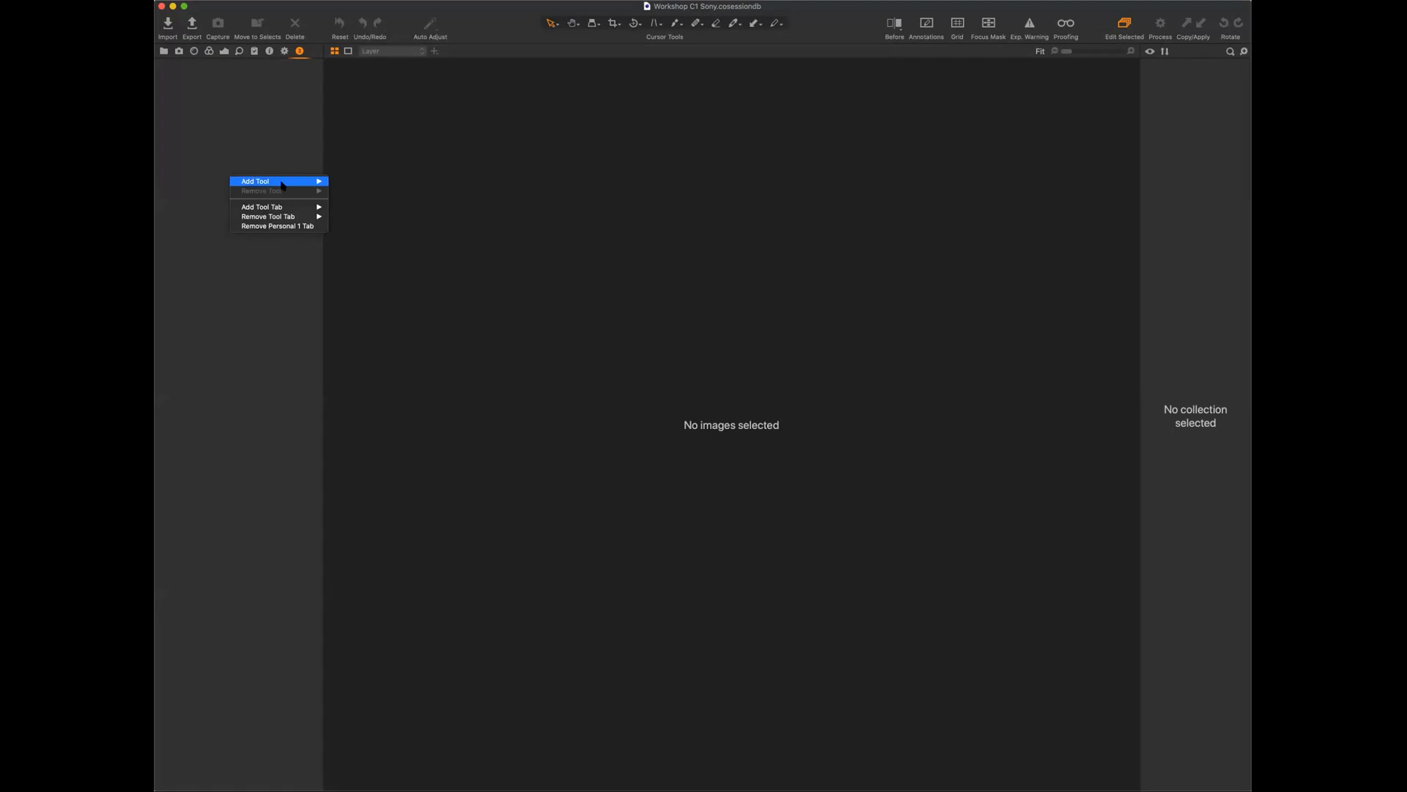
pyautogui.moveTo(283, 185)
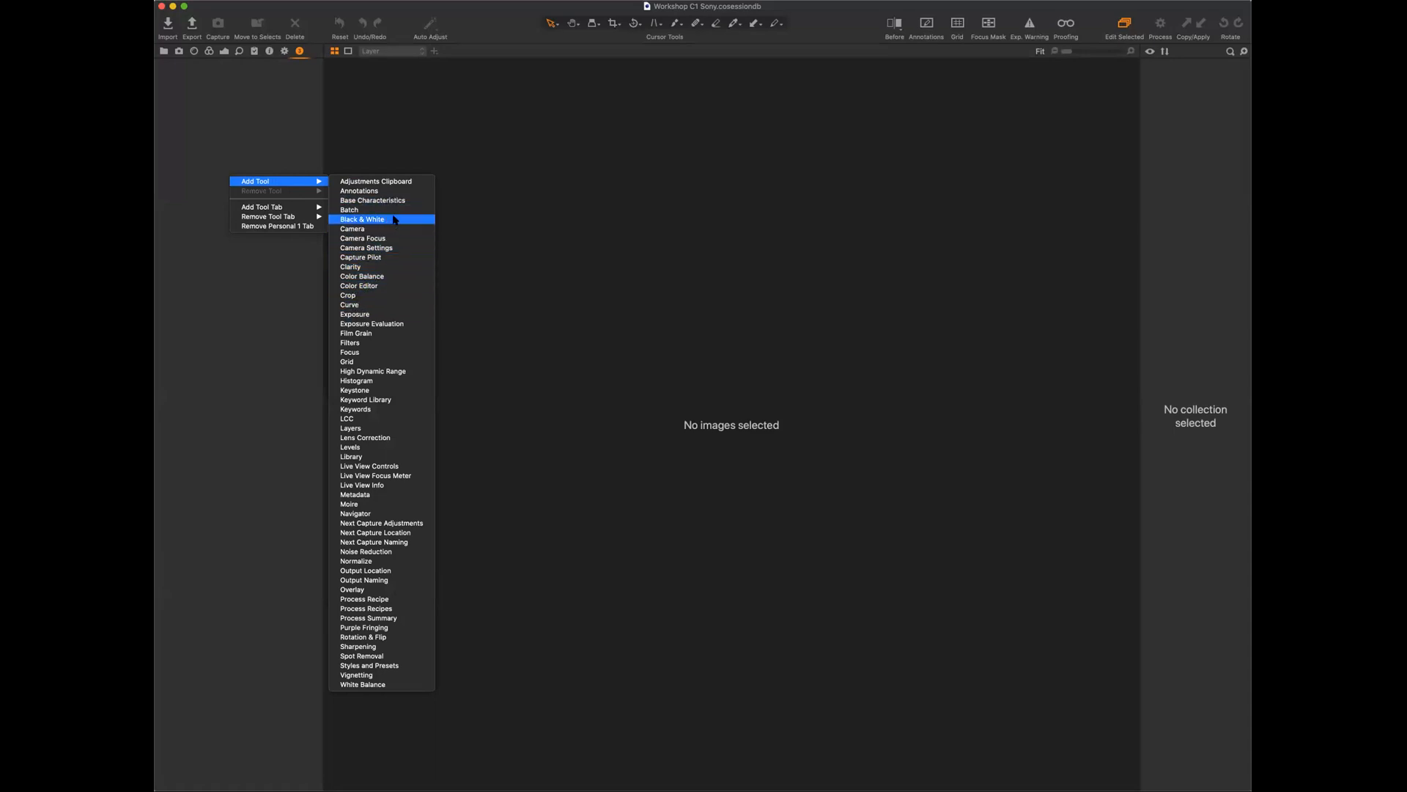
pyautogui.click(390, 685)
pyautogui.moveTo(194, 66); pyautogui.dragTo(173, 166)
pyautogui.moveTo(201, 62); pyautogui.dragTo(202, 64)
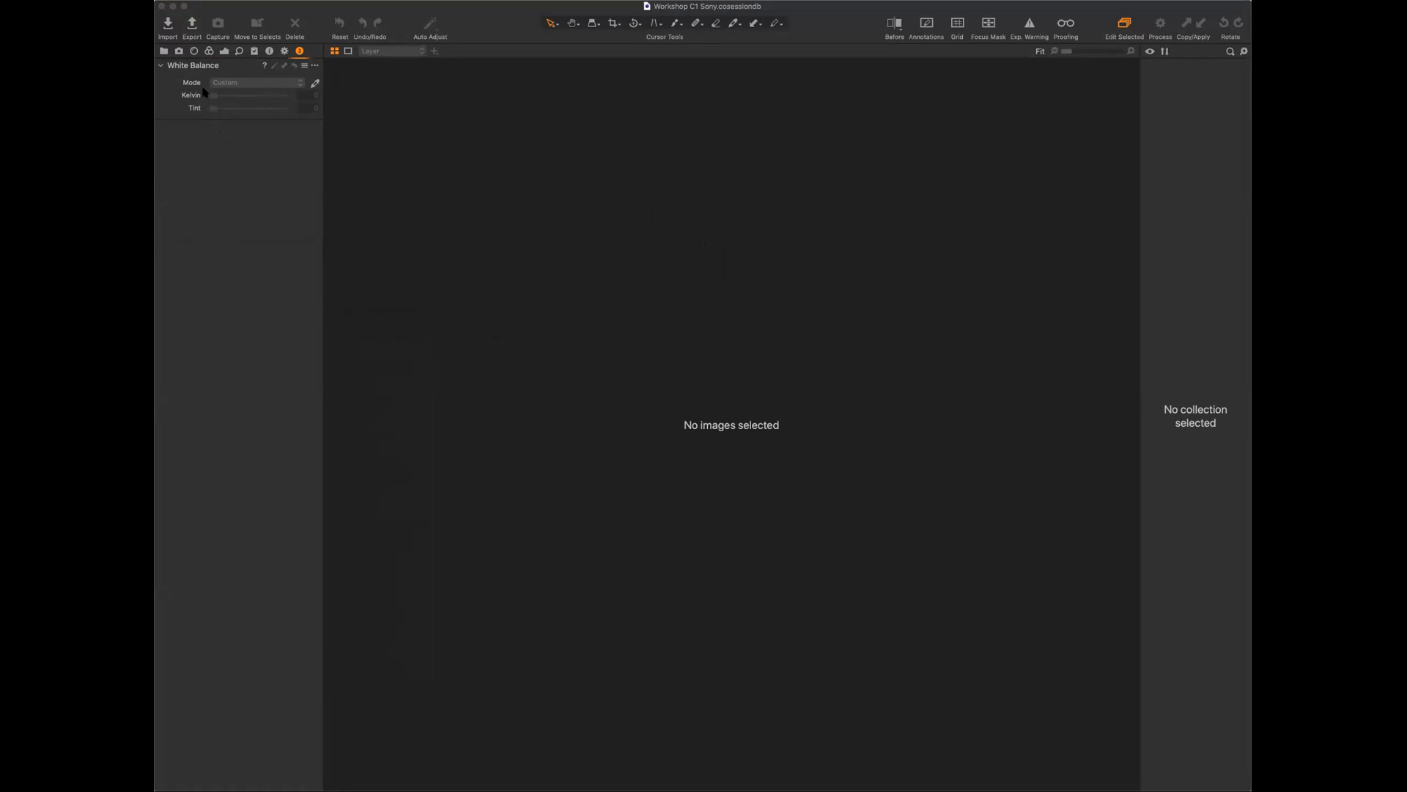
pyautogui.rightClick(241, 191)
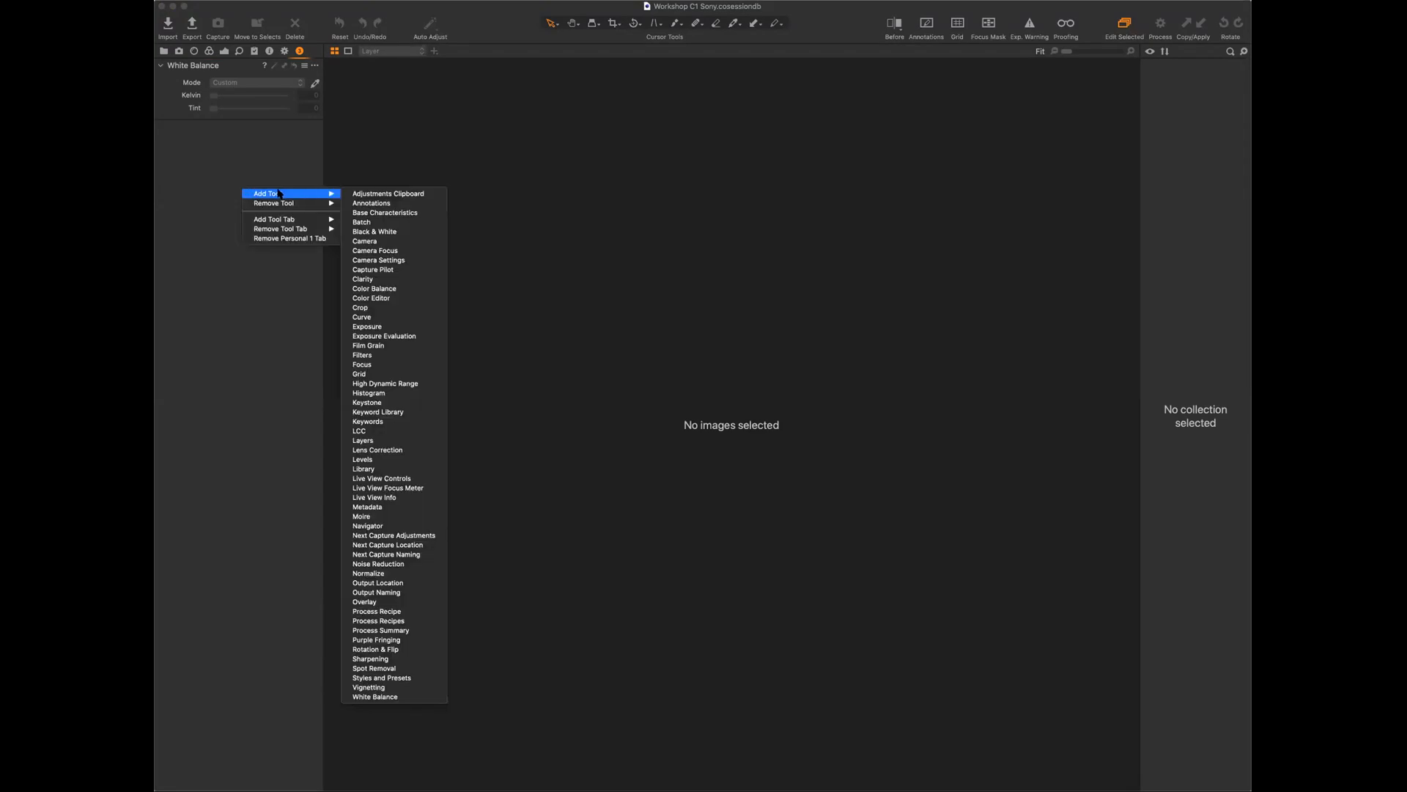
pyautogui.click(379, 326)
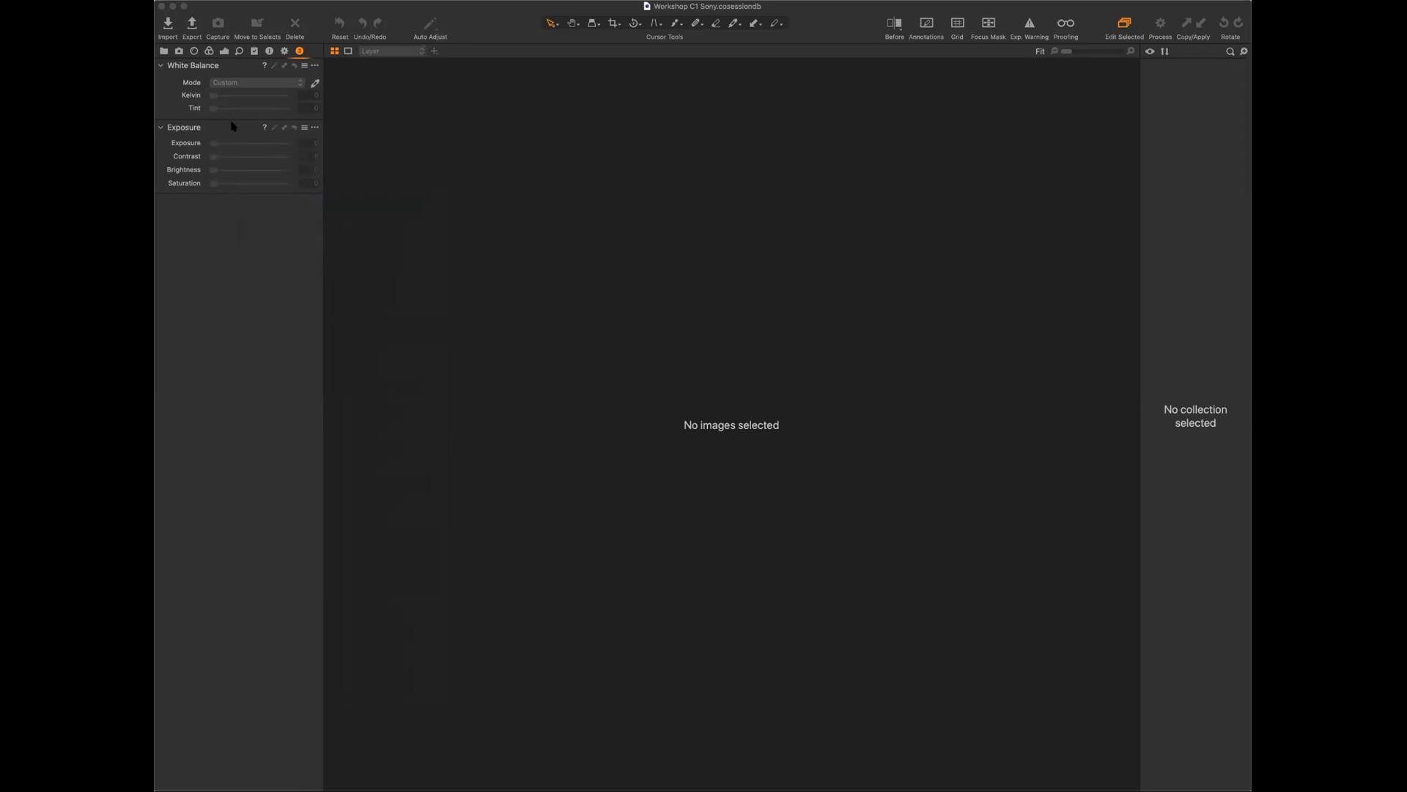
# Float the Exposure tool over the viewer, try resizing it, and dock it back beneath White Balance.
pyautogui.moveTo(233, 135); pyautogui.dragTo(589, 124)
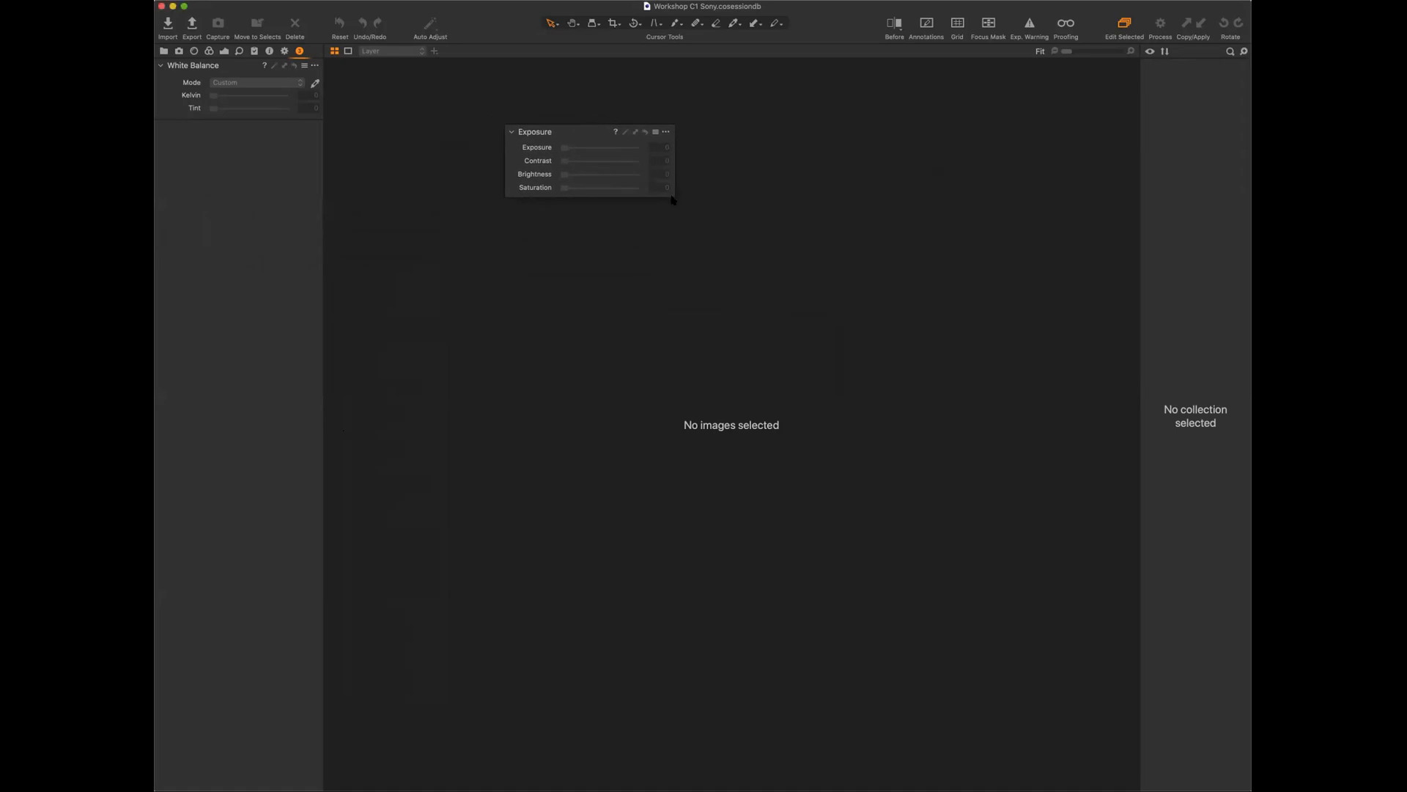
pyautogui.moveTo(675, 192); pyautogui.dragTo(587, 192)
pyautogui.moveTo(591, 133); pyautogui.dragTo(242, 128)
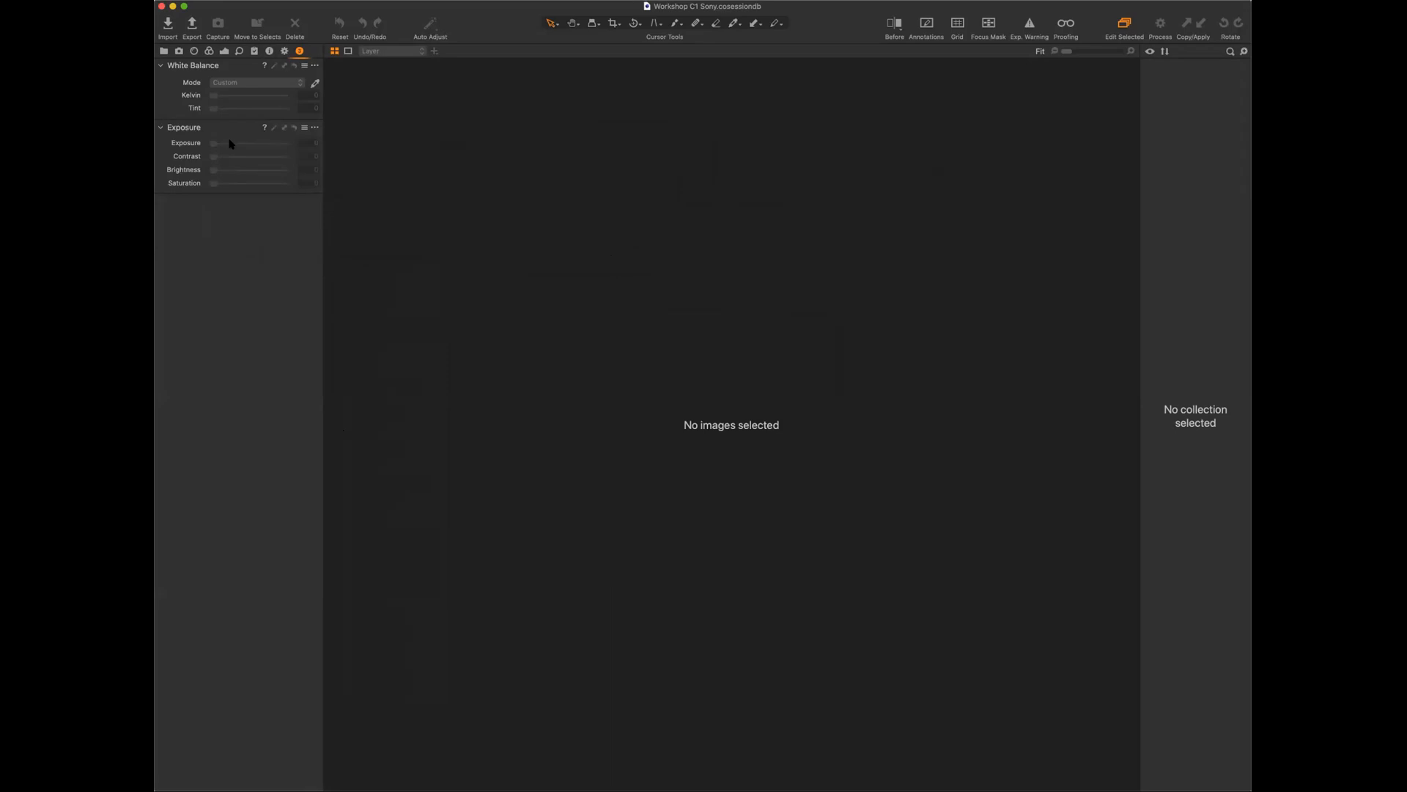
# Add the High Dynamic Range and Curve tools below Exposure in the Personal 1 tool tab.
pyautogui.rightClick(228, 246)
pyautogui.moveTo(273, 251)
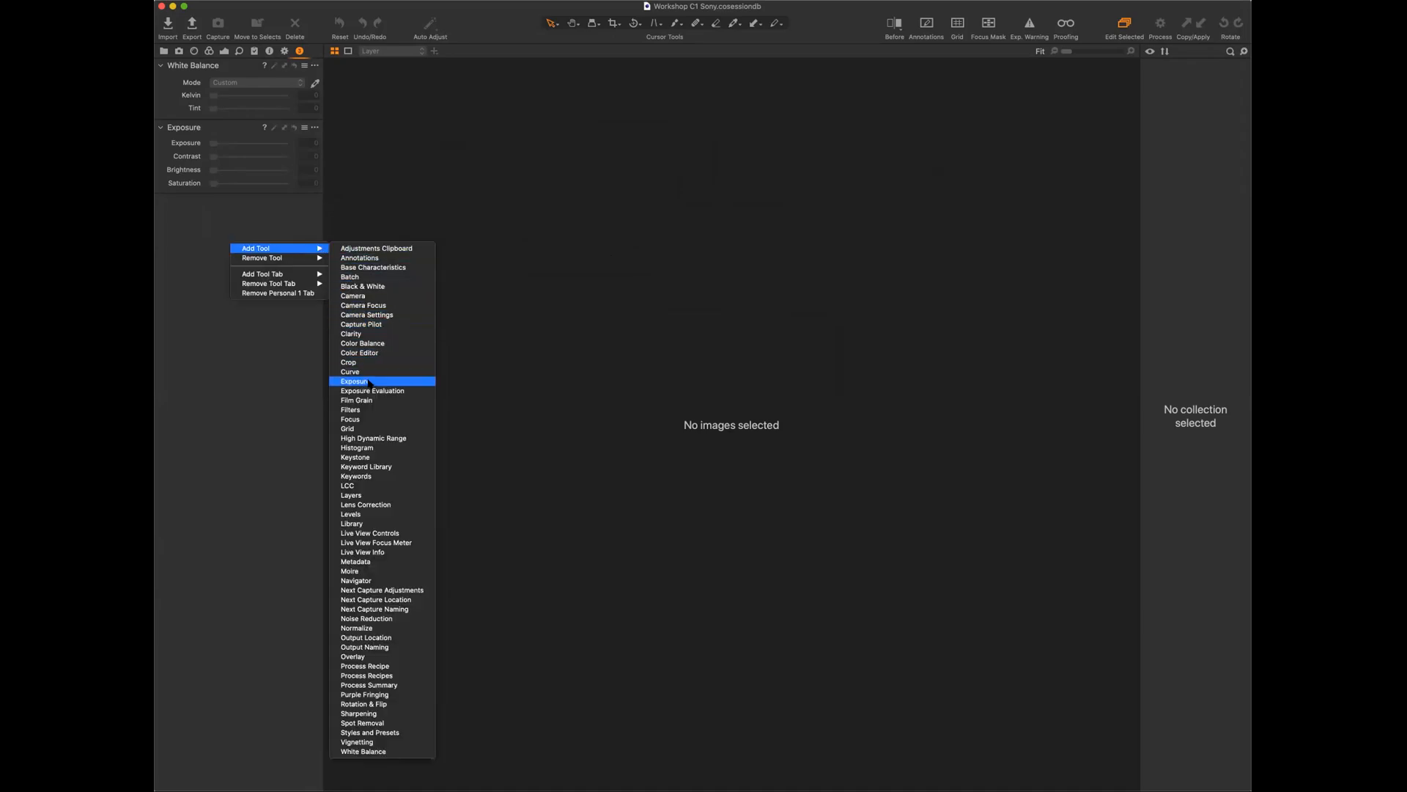
pyautogui.click(396, 440)
pyautogui.moveTo(206, 221)
pyautogui.mouseDown()
pyautogui.moveTo(269, 258)
pyautogui.moveTo(222, 215)
pyautogui.moveTo(300, 215)
pyautogui.moveTo(225, 218)
pyautogui.moveTo(213, 203)
pyautogui.mouseUp()
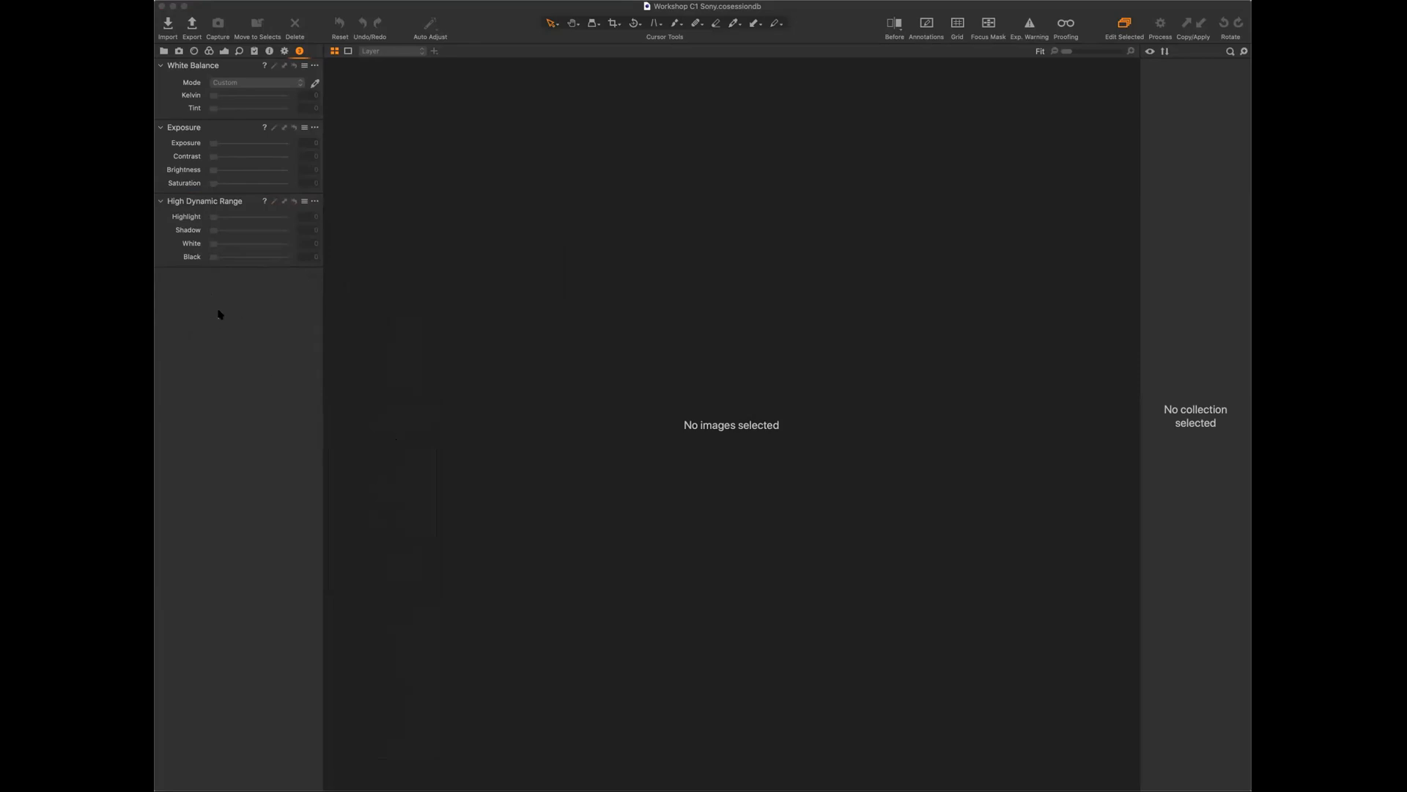
pyautogui.rightClick(242, 304)
pyautogui.moveTo(269, 311)
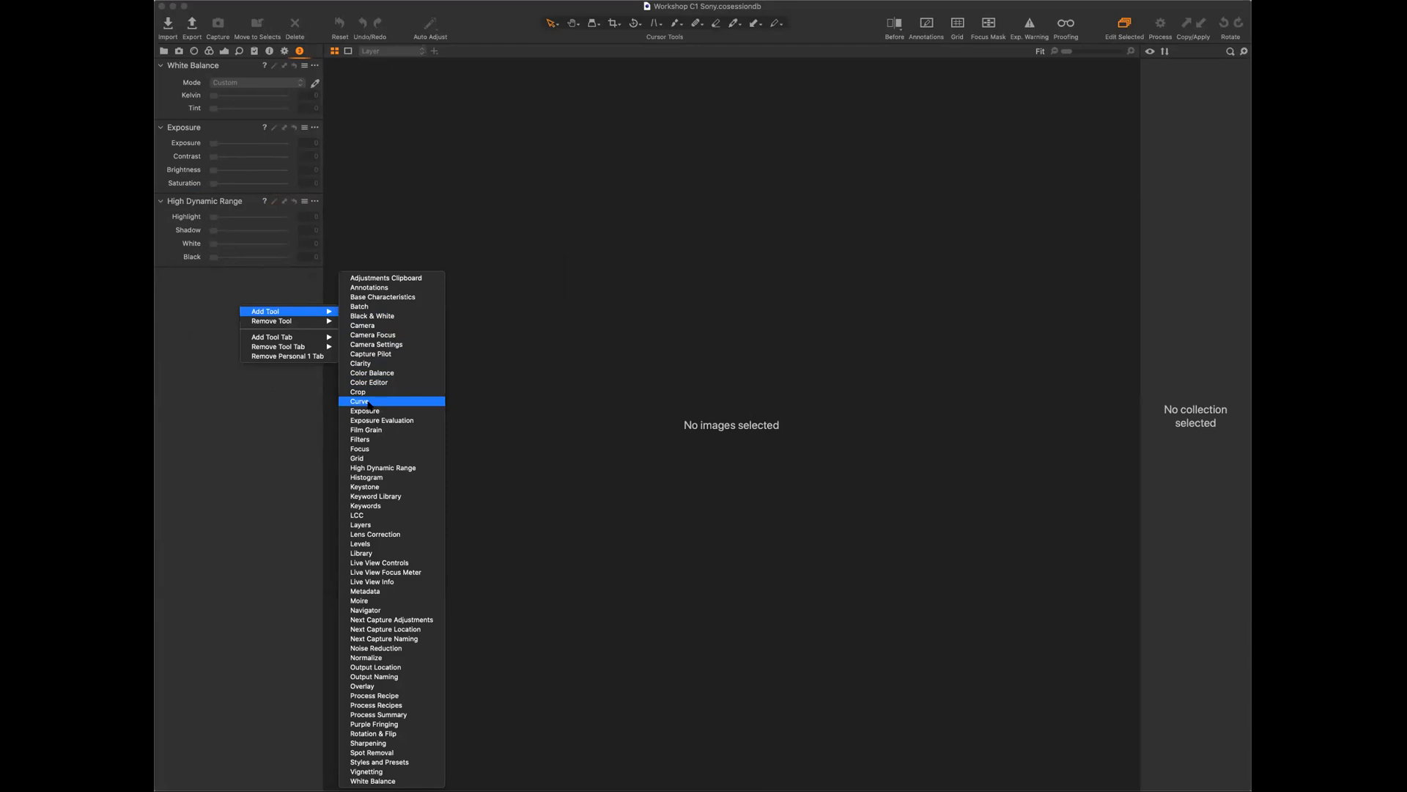
pyautogui.rightClick(232, 400)
pyautogui.moveTo(264, 404)
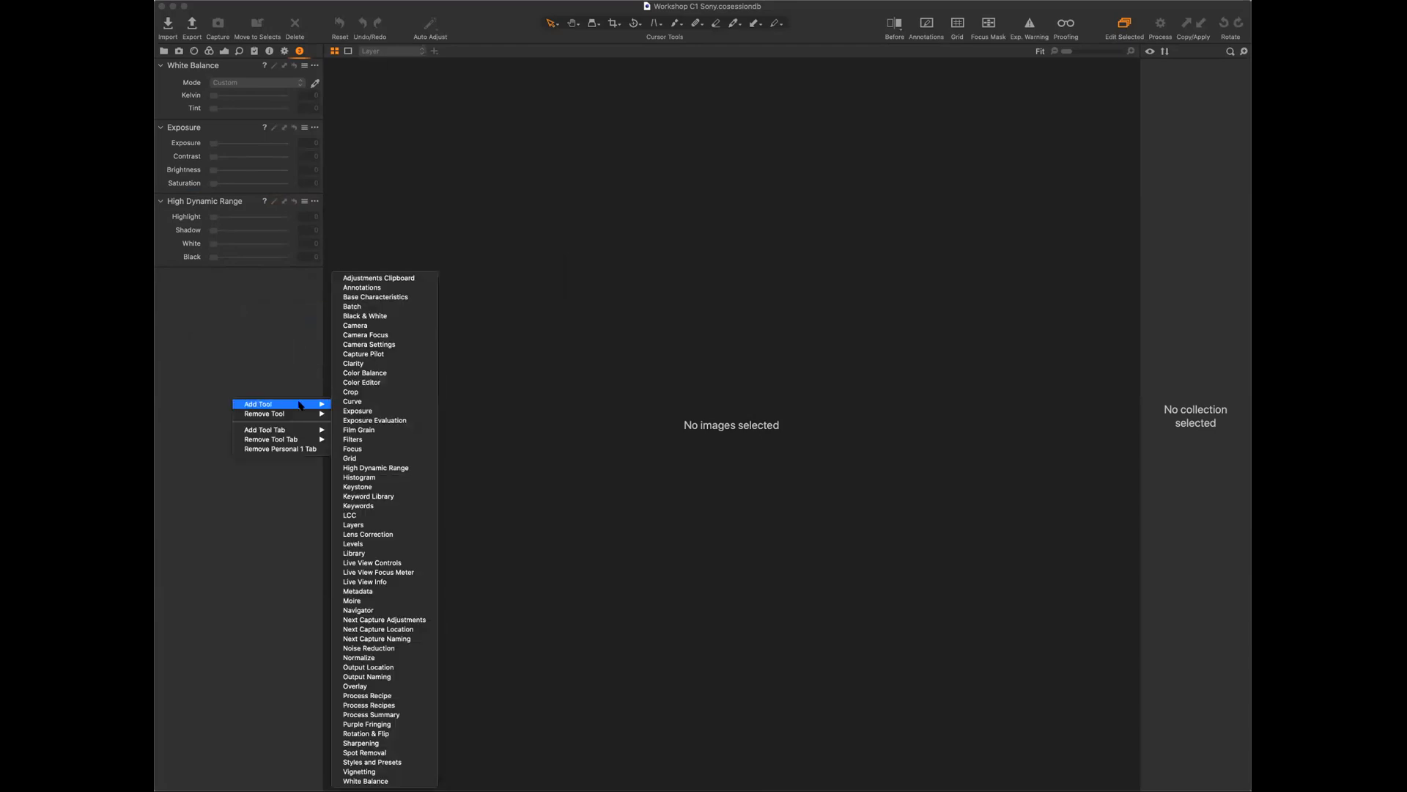
pyautogui.click(362, 402)
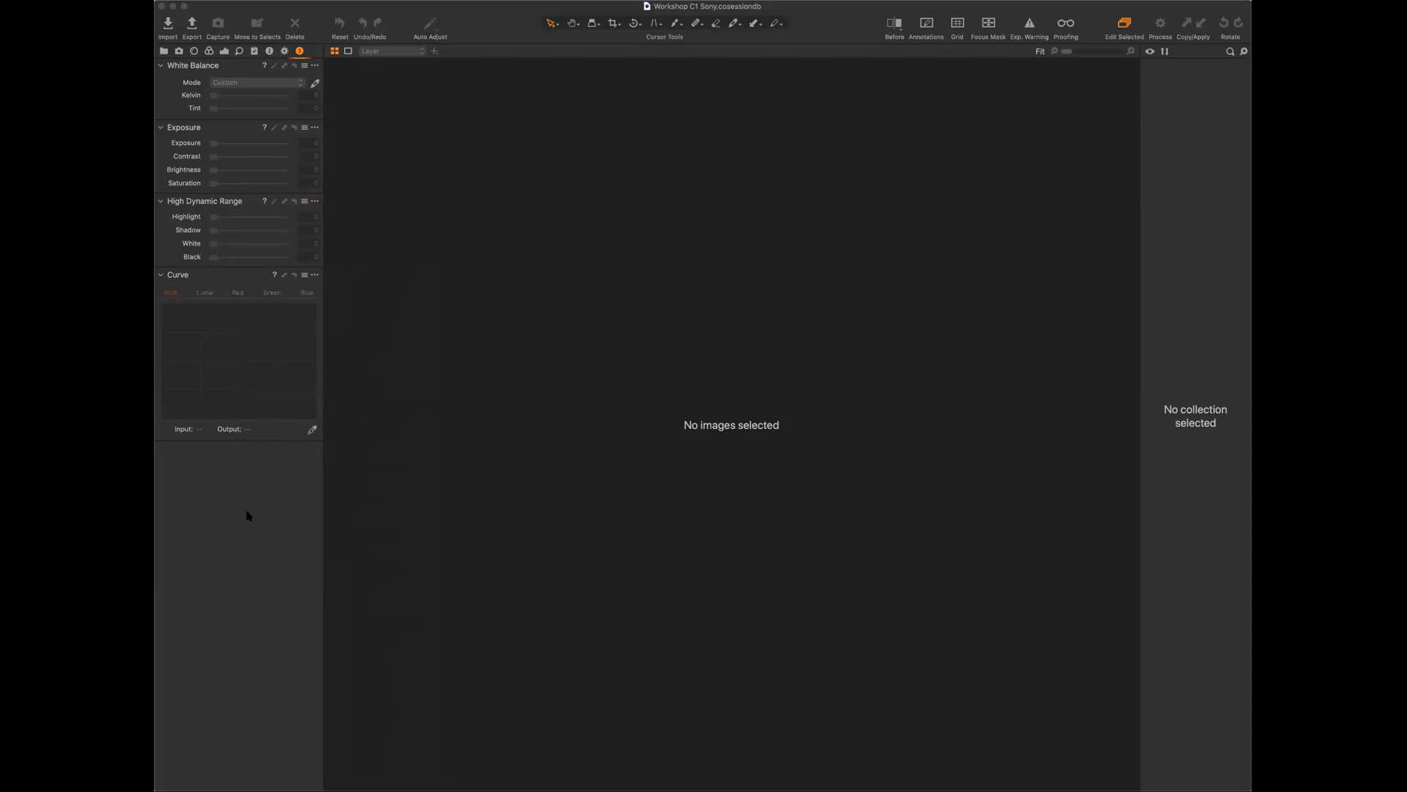
# Add the Levels and Sharpening tools below Curve in the Personal 1 tool tab.
pyautogui.rightClick(248, 489)
pyautogui.moveTo(260, 496)
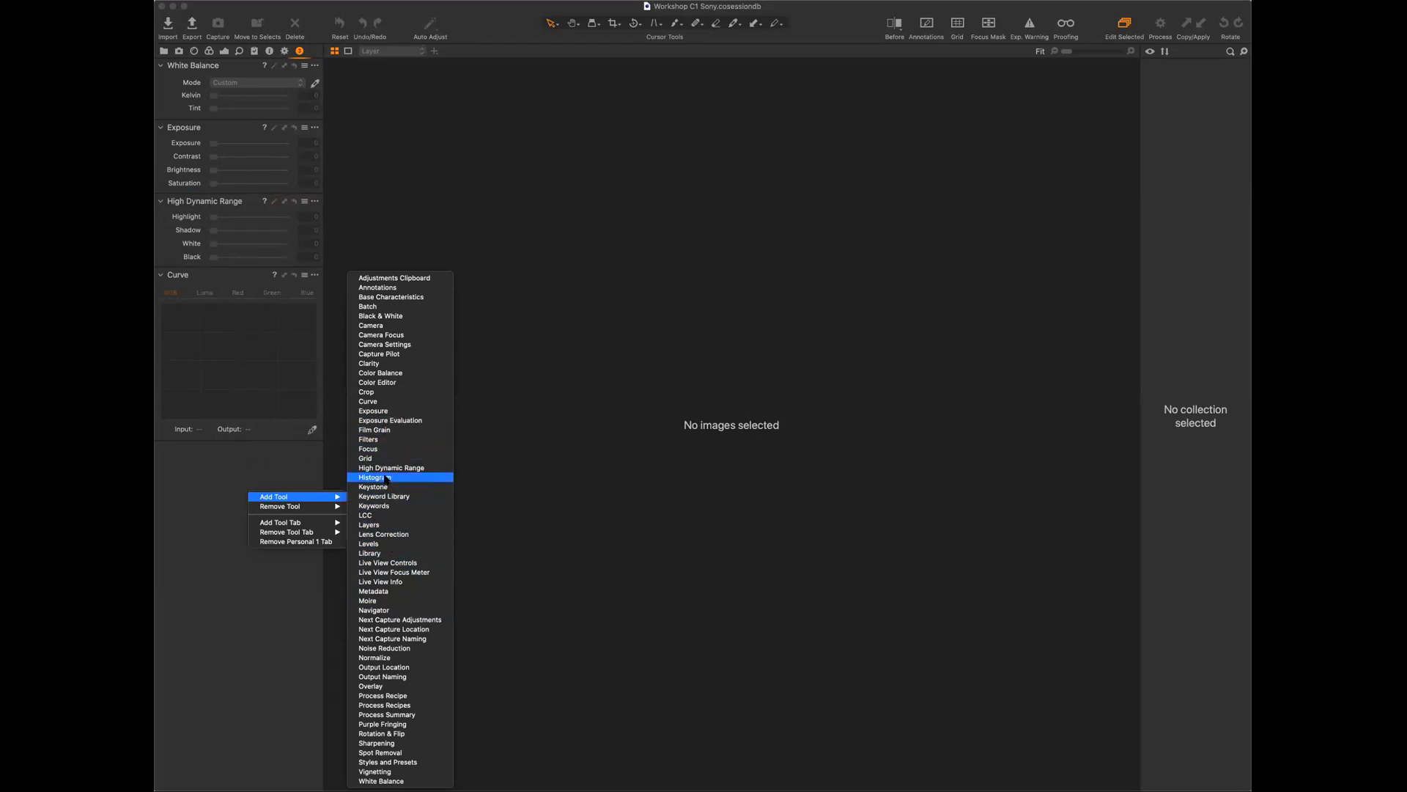
pyautogui.click(378, 545)
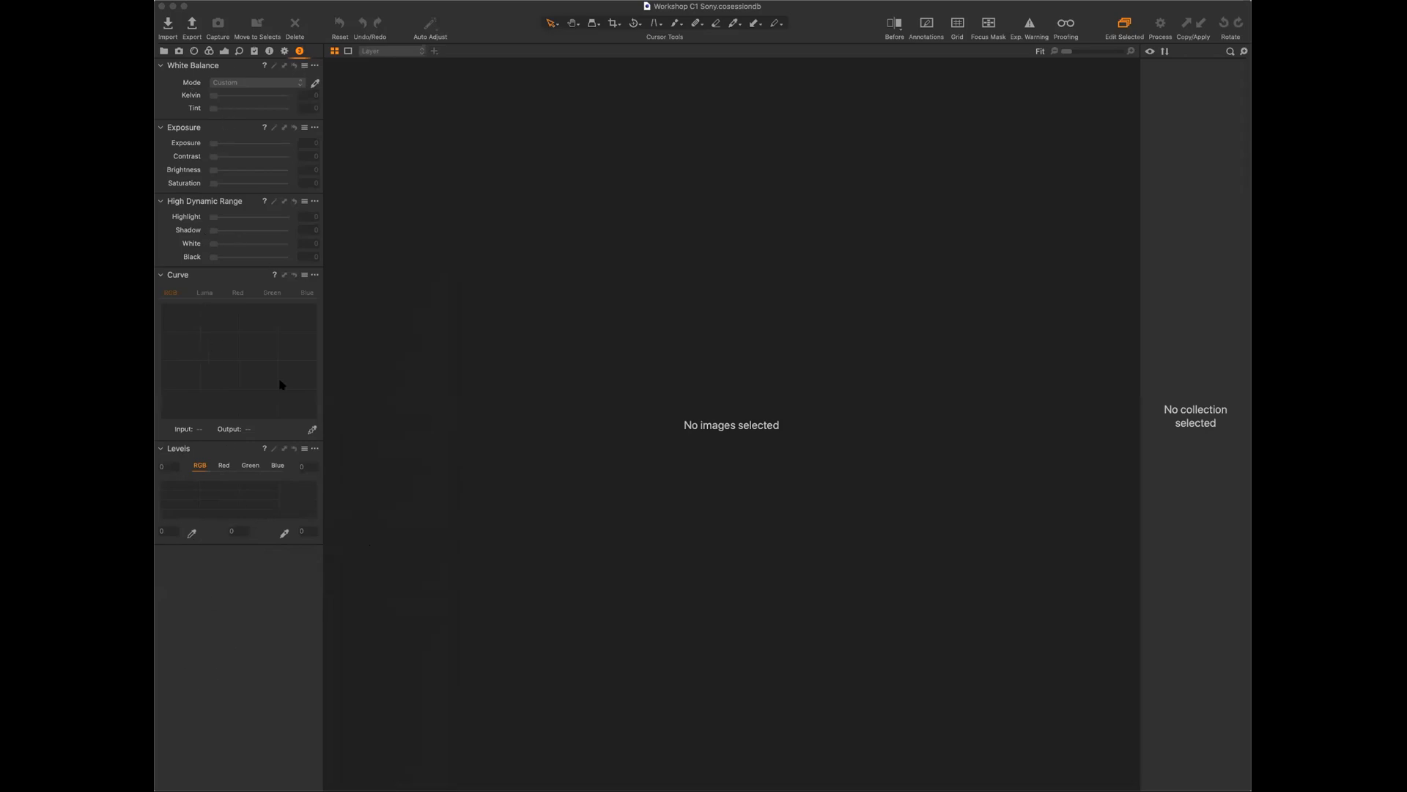
pyautogui.rightClick(245, 581)
pyautogui.moveTo(280, 583)
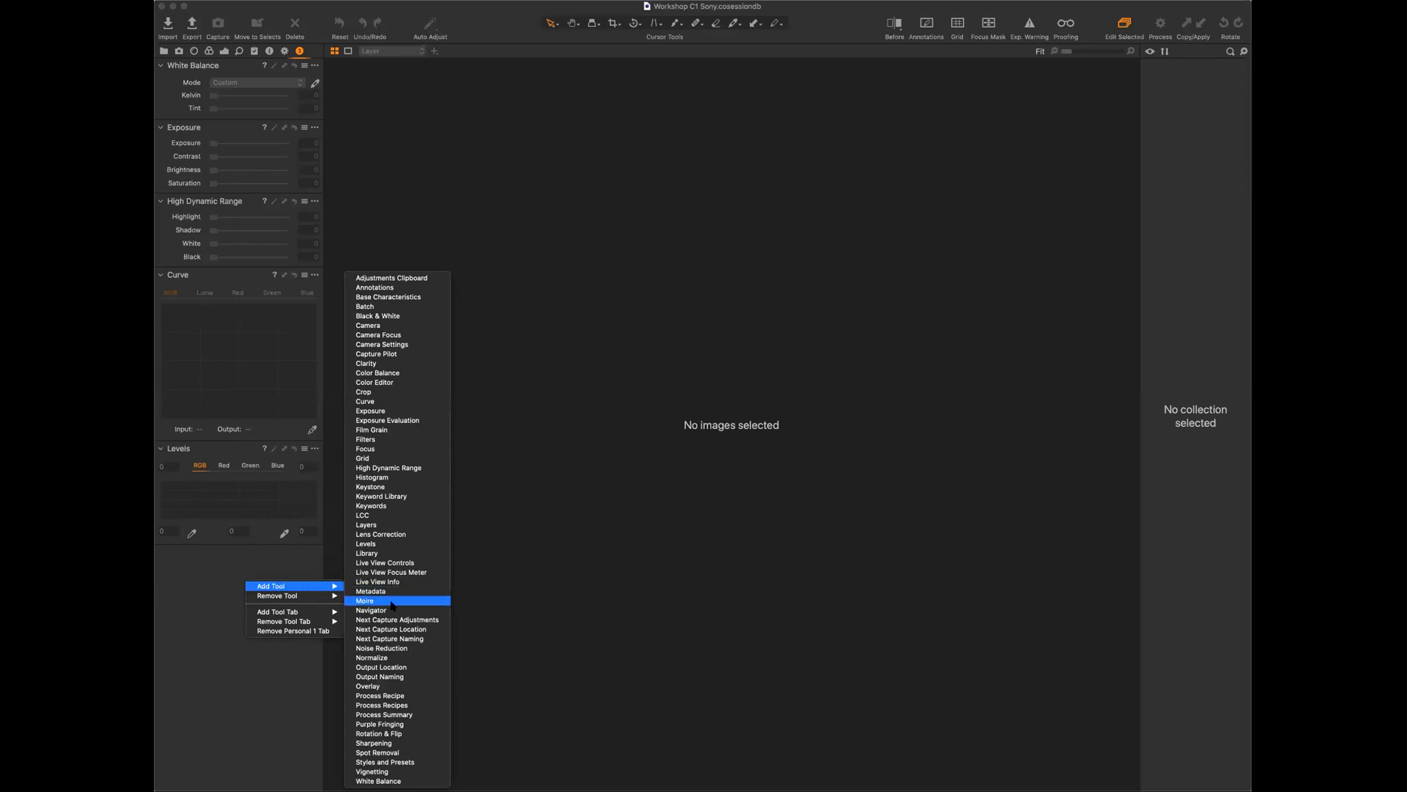
pyautogui.click(393, 743)
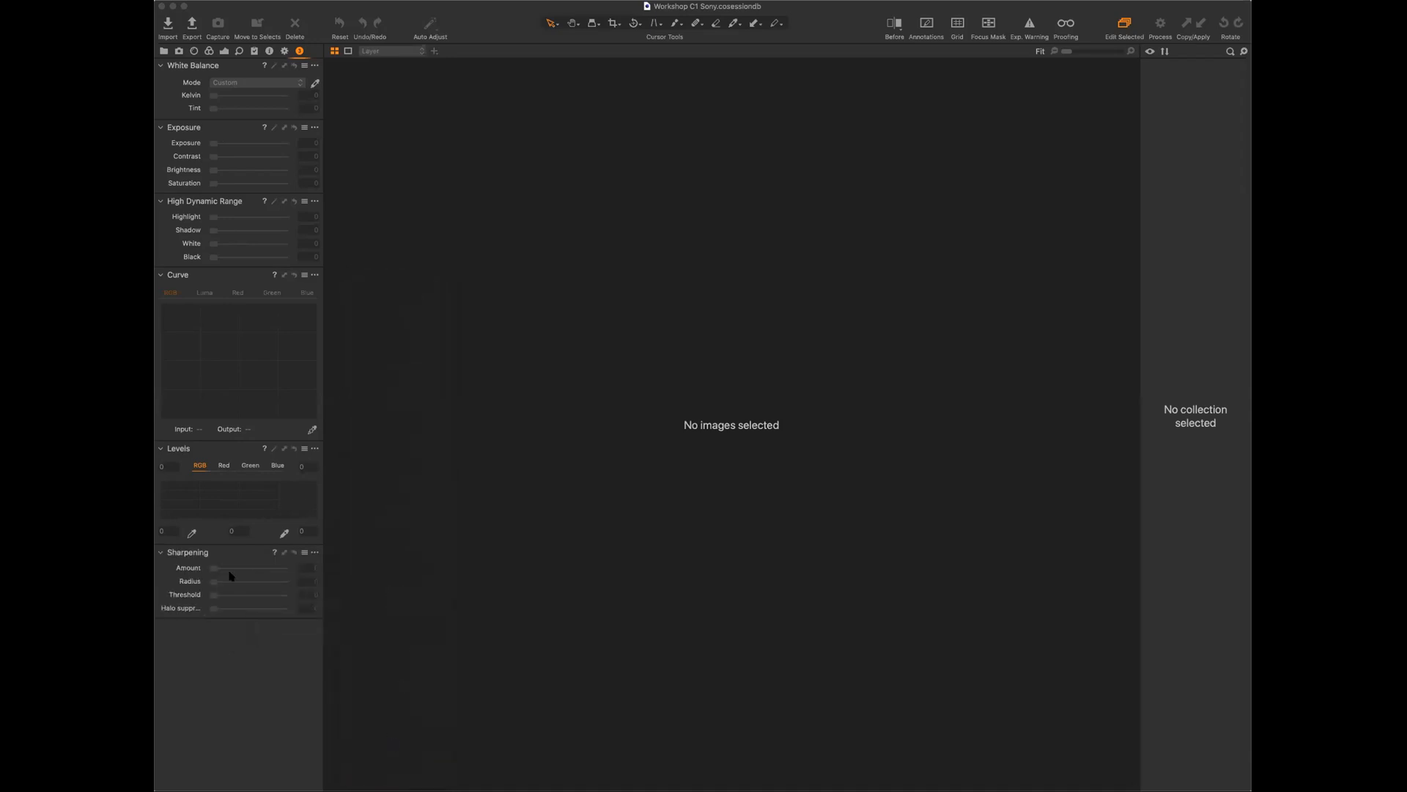
pyautogui.moveTo(214, 554); pyautogui.dragTo(229, 592)
# Add the Clarity tool below Sharpening in the Personal 1 tool tab.
pyautogui.rightClick(233, 649)
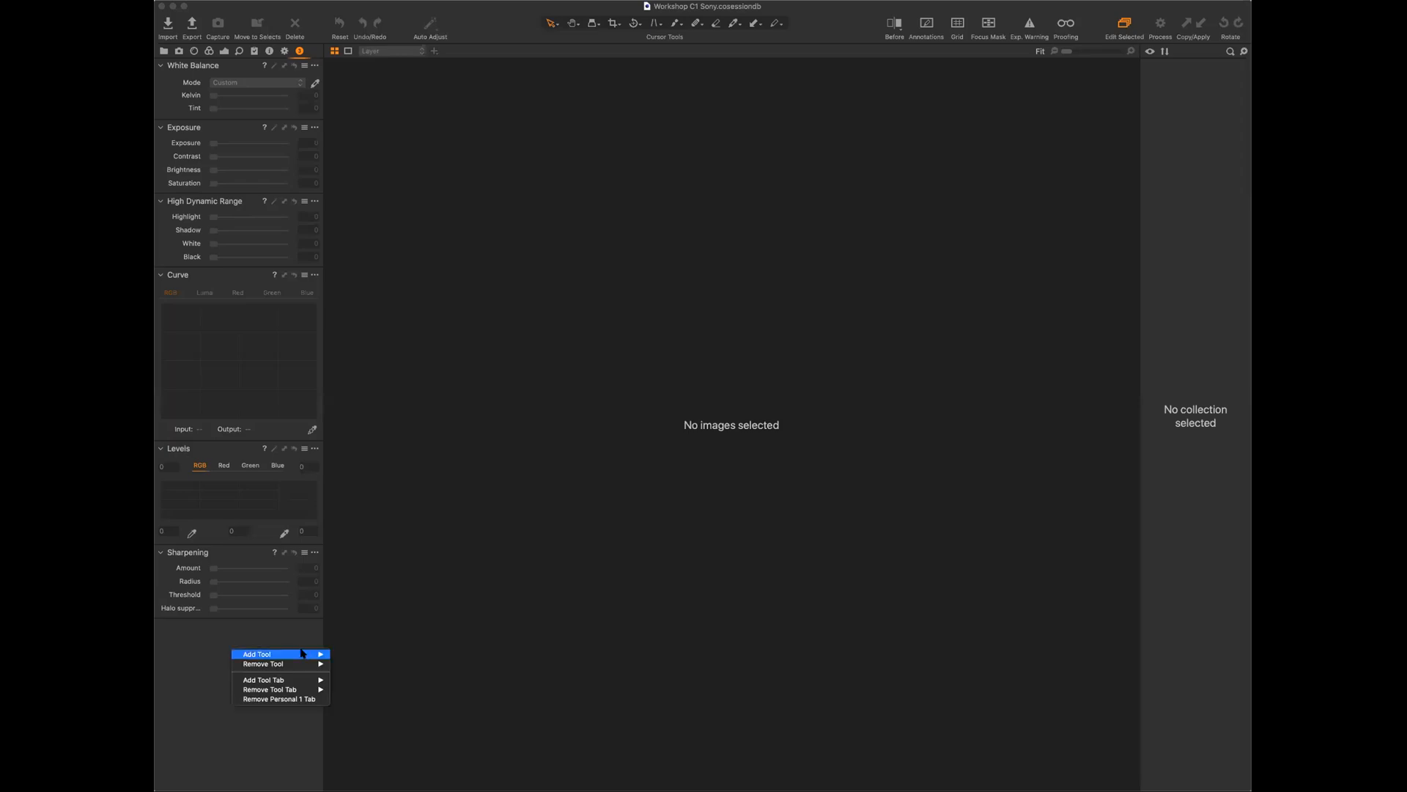
pyautogui.moveTo(304, 653)
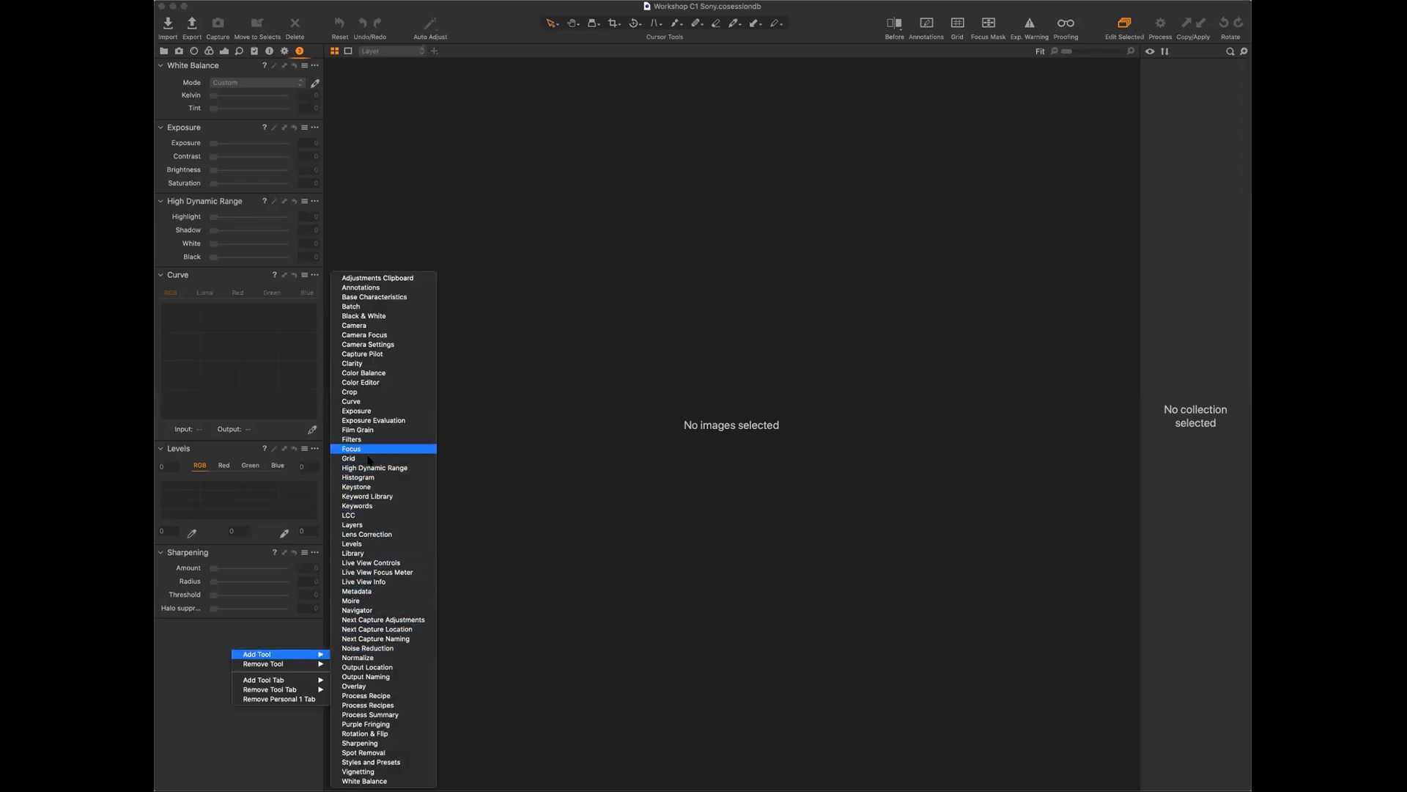
pyautogui.click(368, 365)
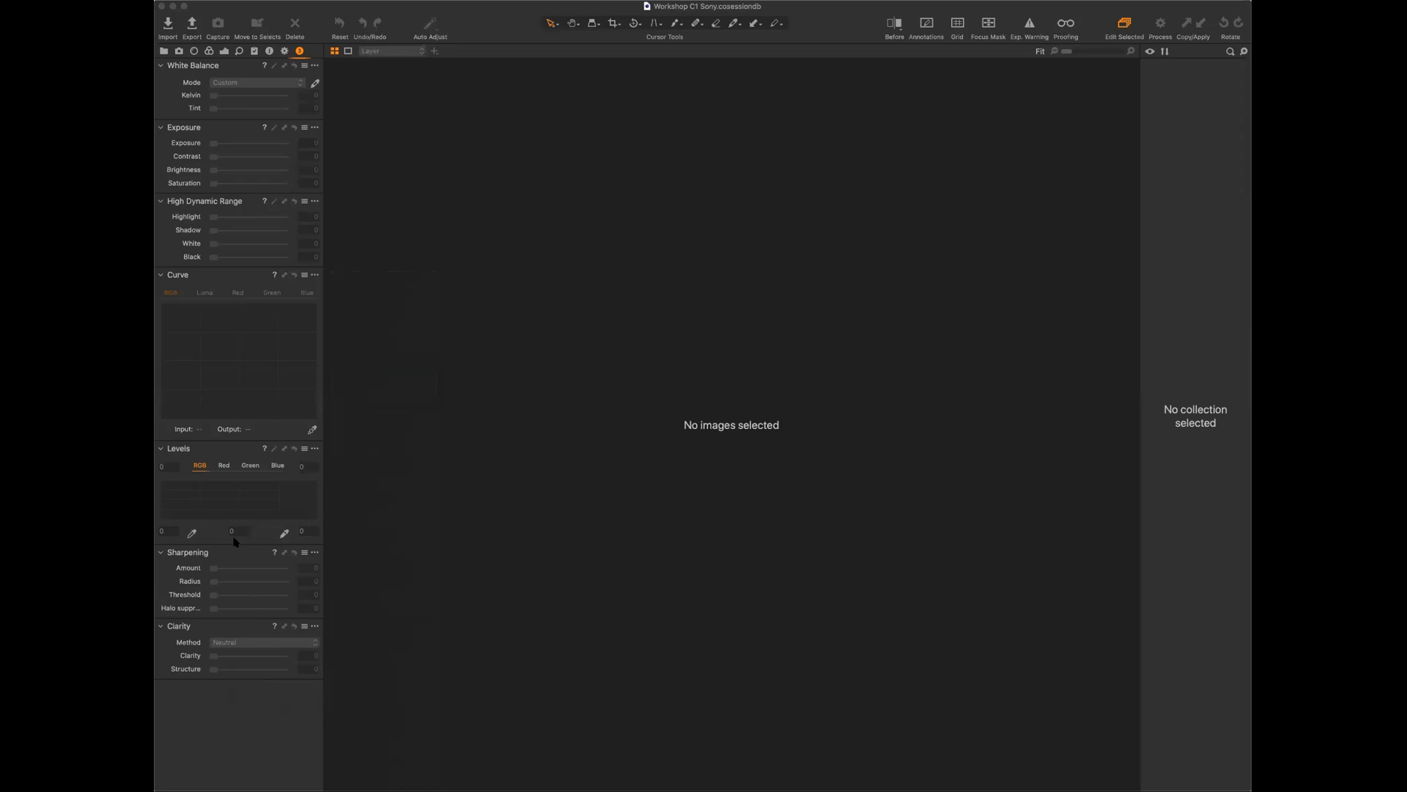
# Add the Color Balance and Color Editor tools below Clarity in the Personal 1 tool tab.
pyautogui.rightClick(243, 712)
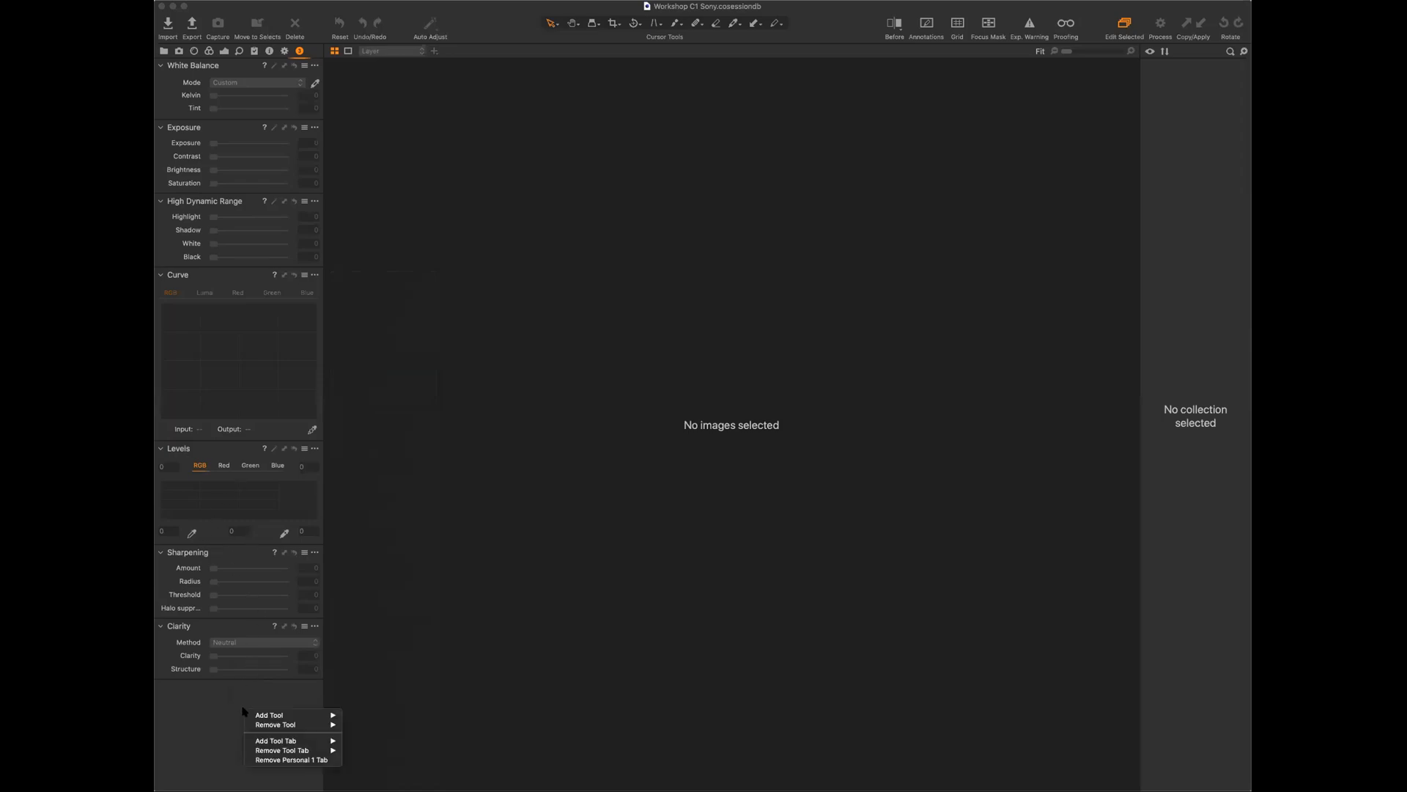
pyautogui.moveTo(301, 715)
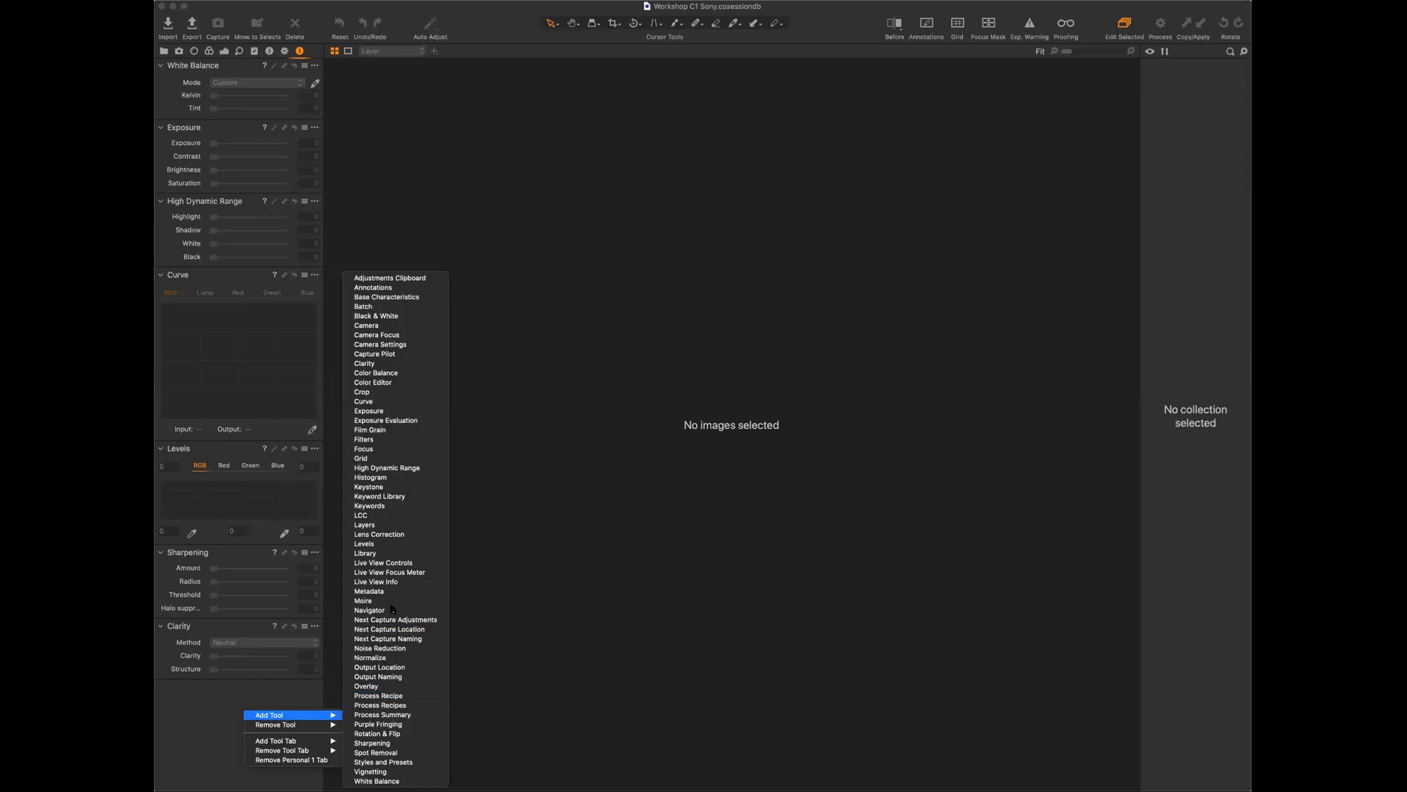
pyautogui.click(393, 373)
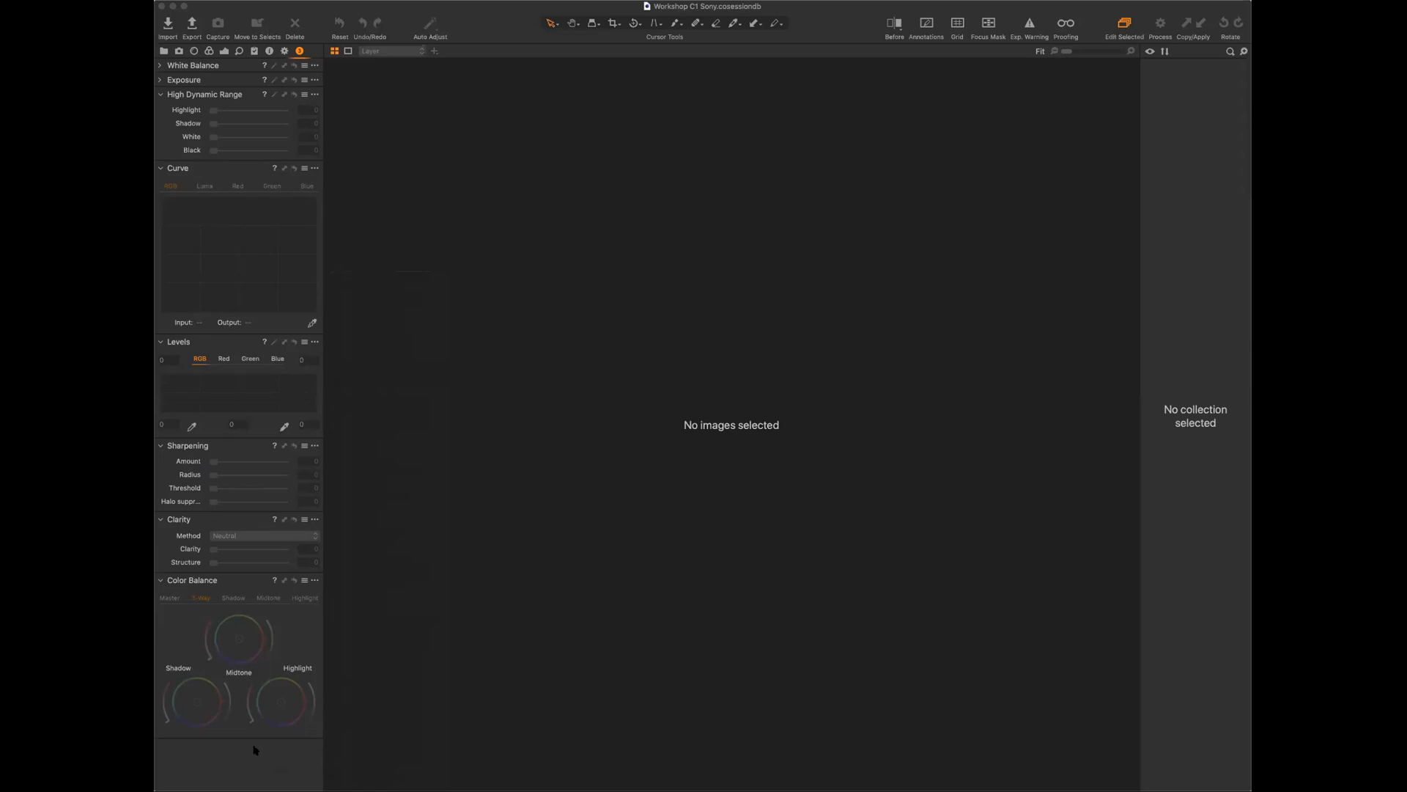
pyautogui.moveTo(225, 581); pyautogui.dragTo(250, 740)
pyautogui.rightClick(244, 764)
pyautogui.moveTo(302, 736)
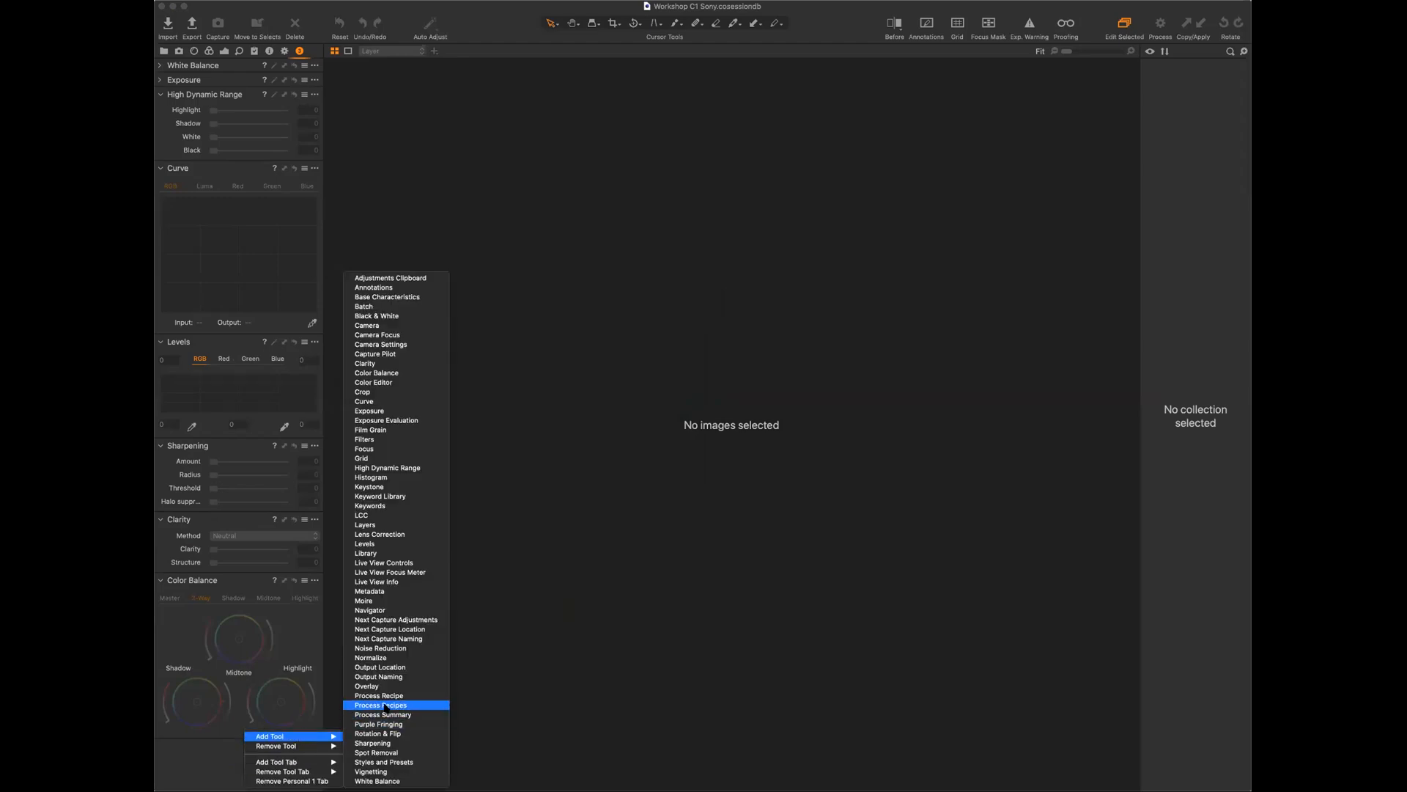
pyautogui.click(394, 384)
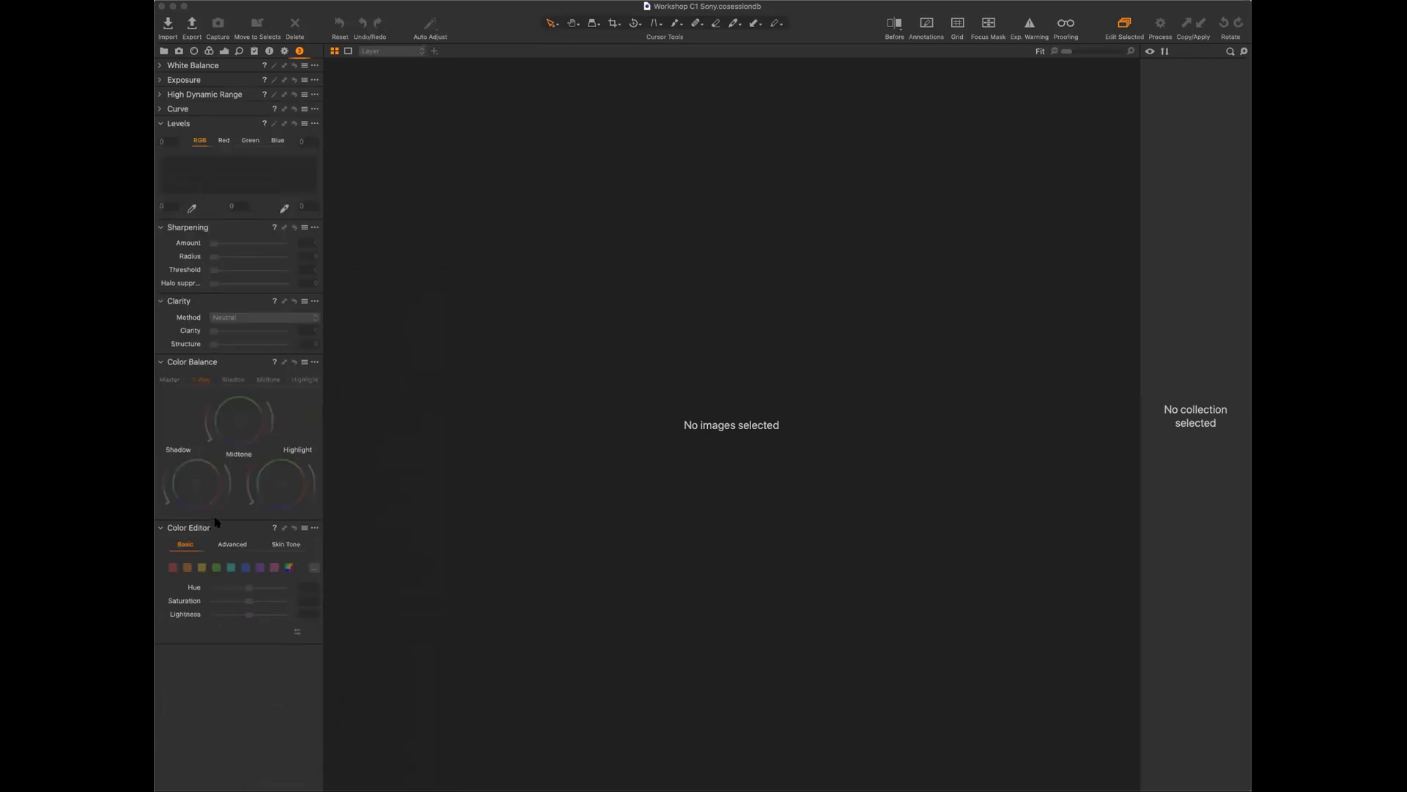
# Collapse all the tools in the tab, from White Balance down to Color Editor, so only their headers remain.
pyautogui.click(161, 527)
pyautogui.click(161, 518)
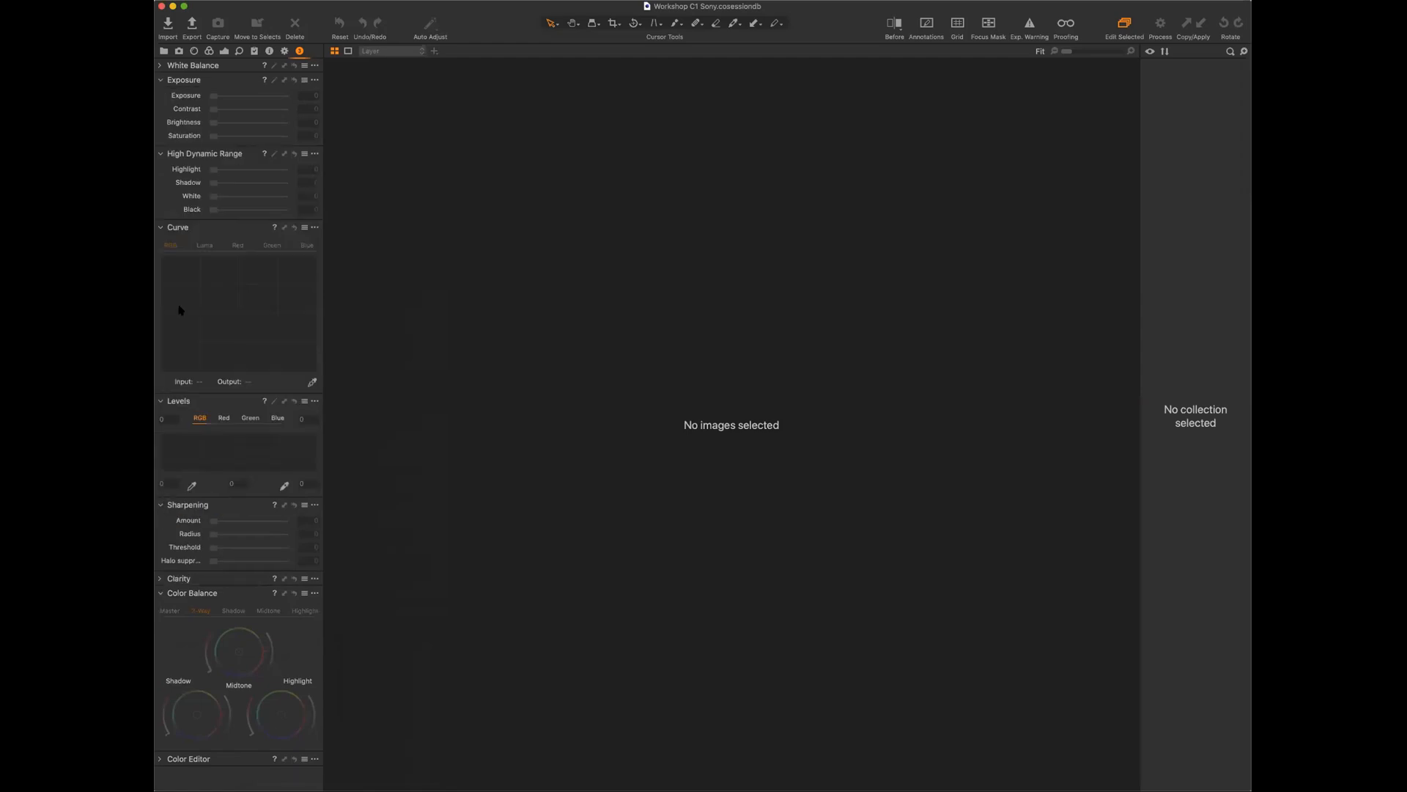
pyautogui.click(161, 80)
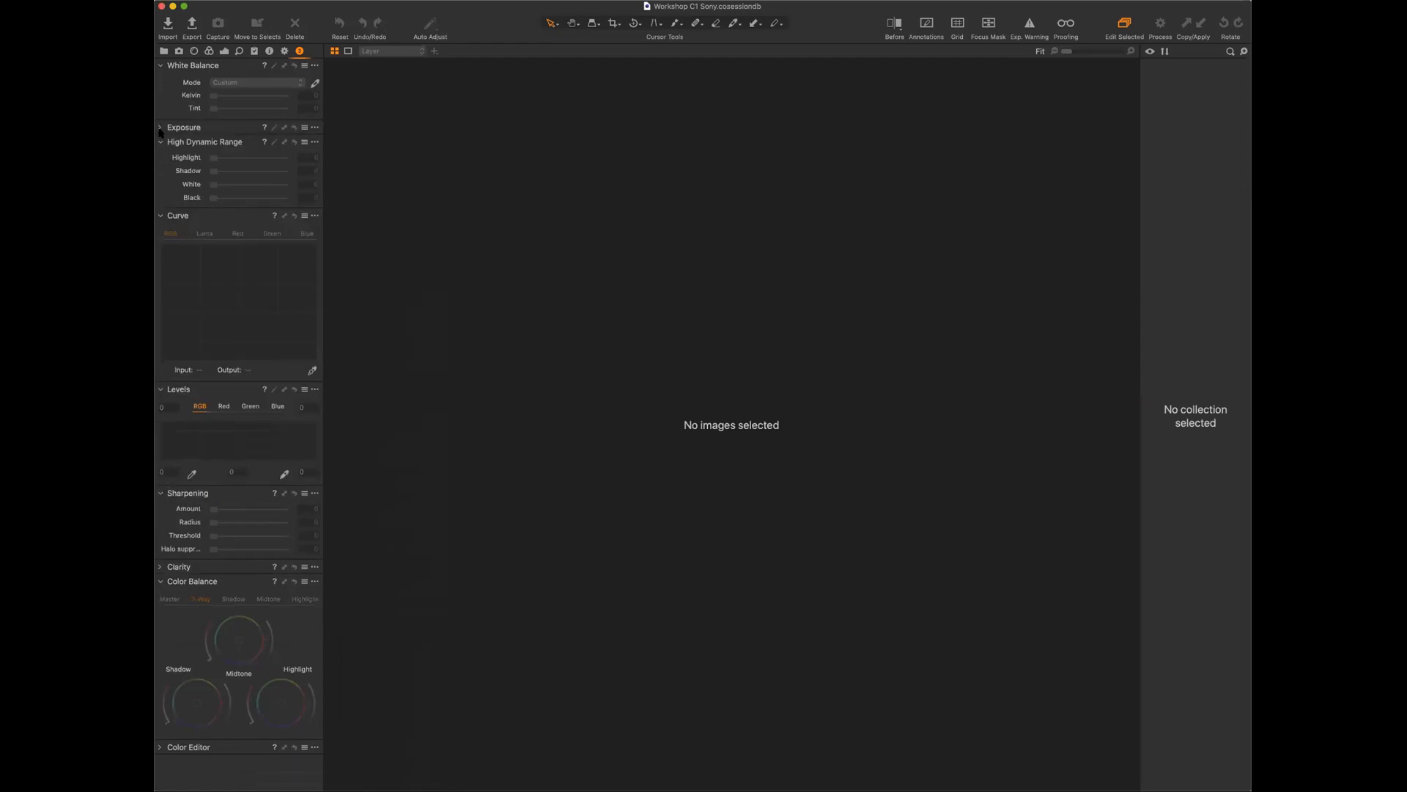
pyautogui.click(160, 142)
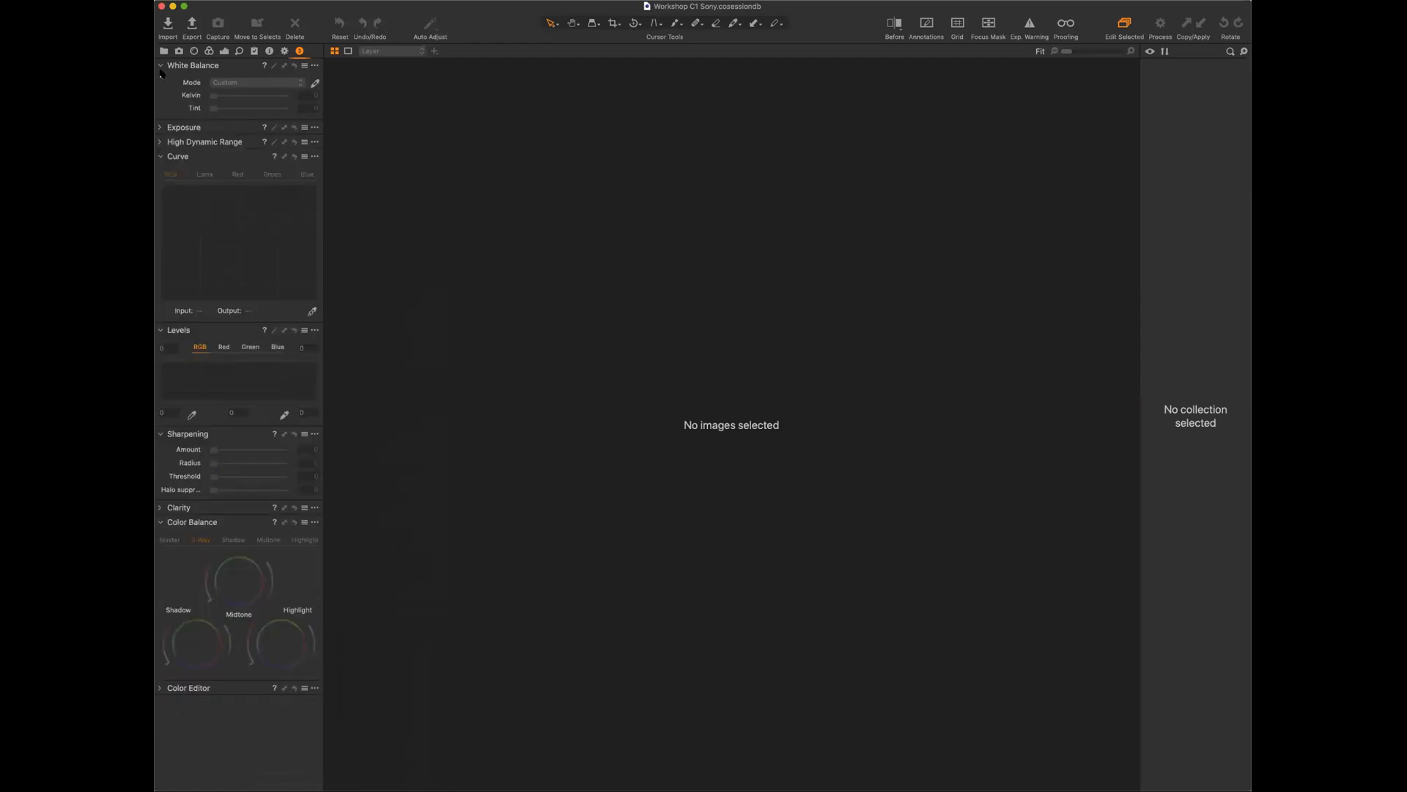
pyautogui.click(161, 64)
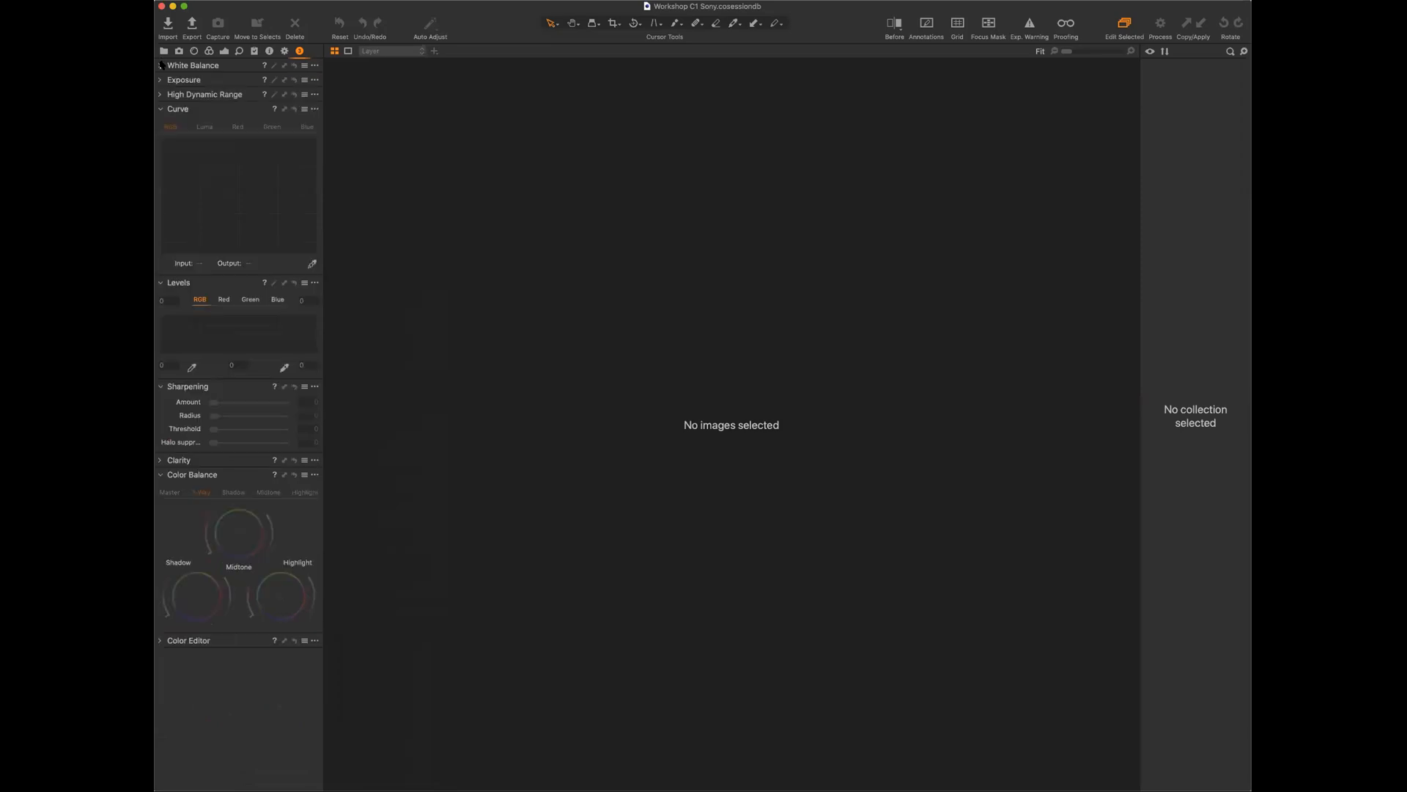
pyautogui.click(161, 108)
pyautogui.click(160, 123)
pyautogui.click(160, 138)
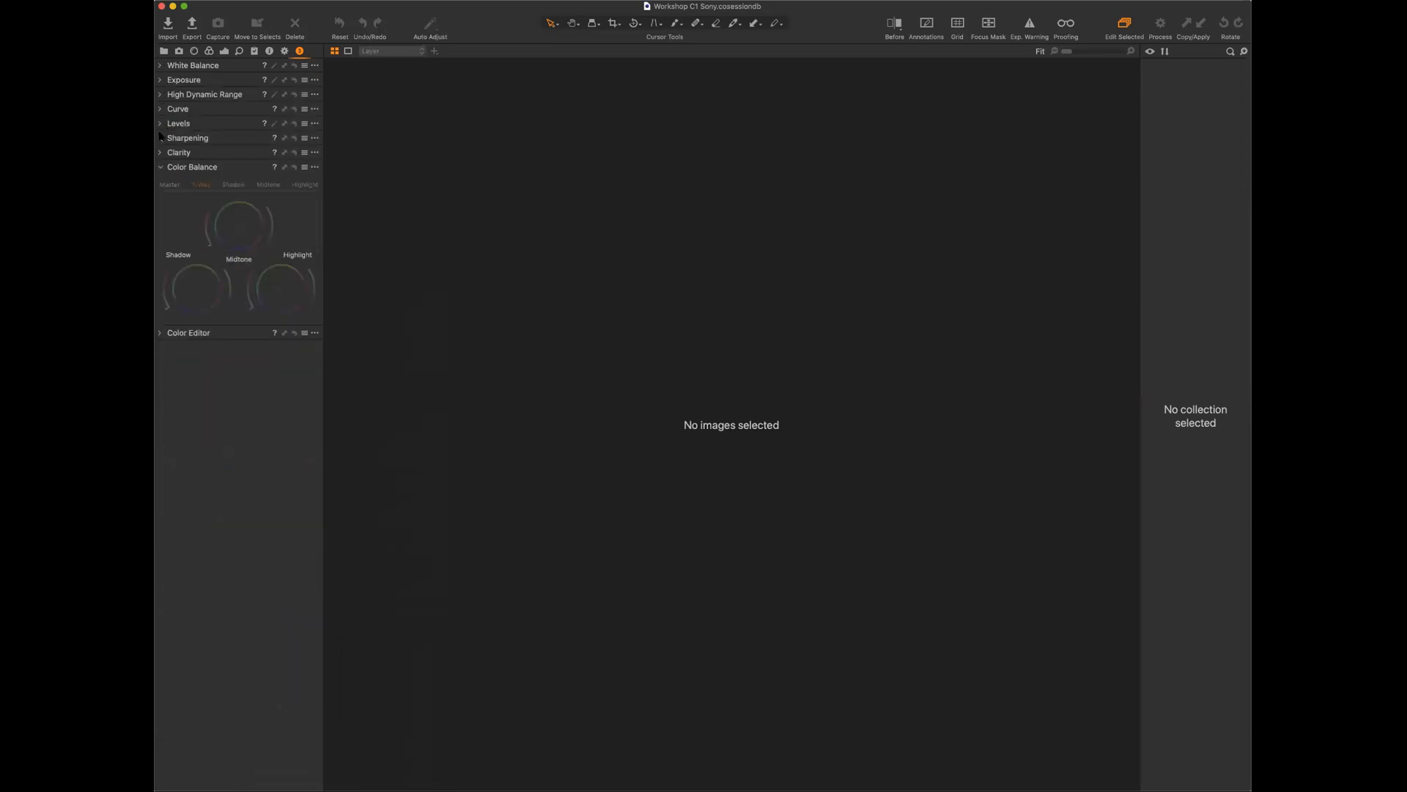
pyautogui.click(161, 167)
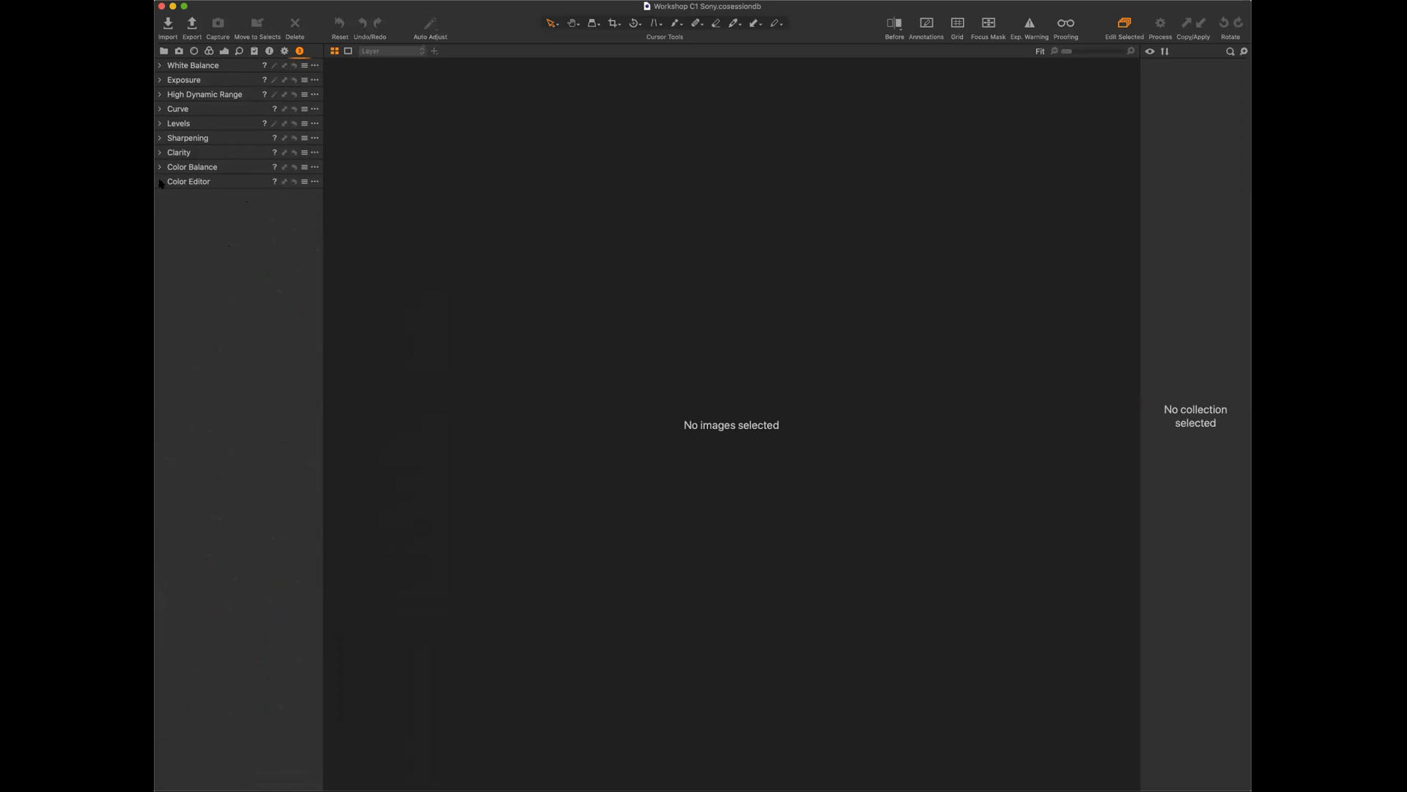
# Add the Grid tool below Color Editor in the Personal 1 tool tab.
pyautogui.rightClick(249, 293)
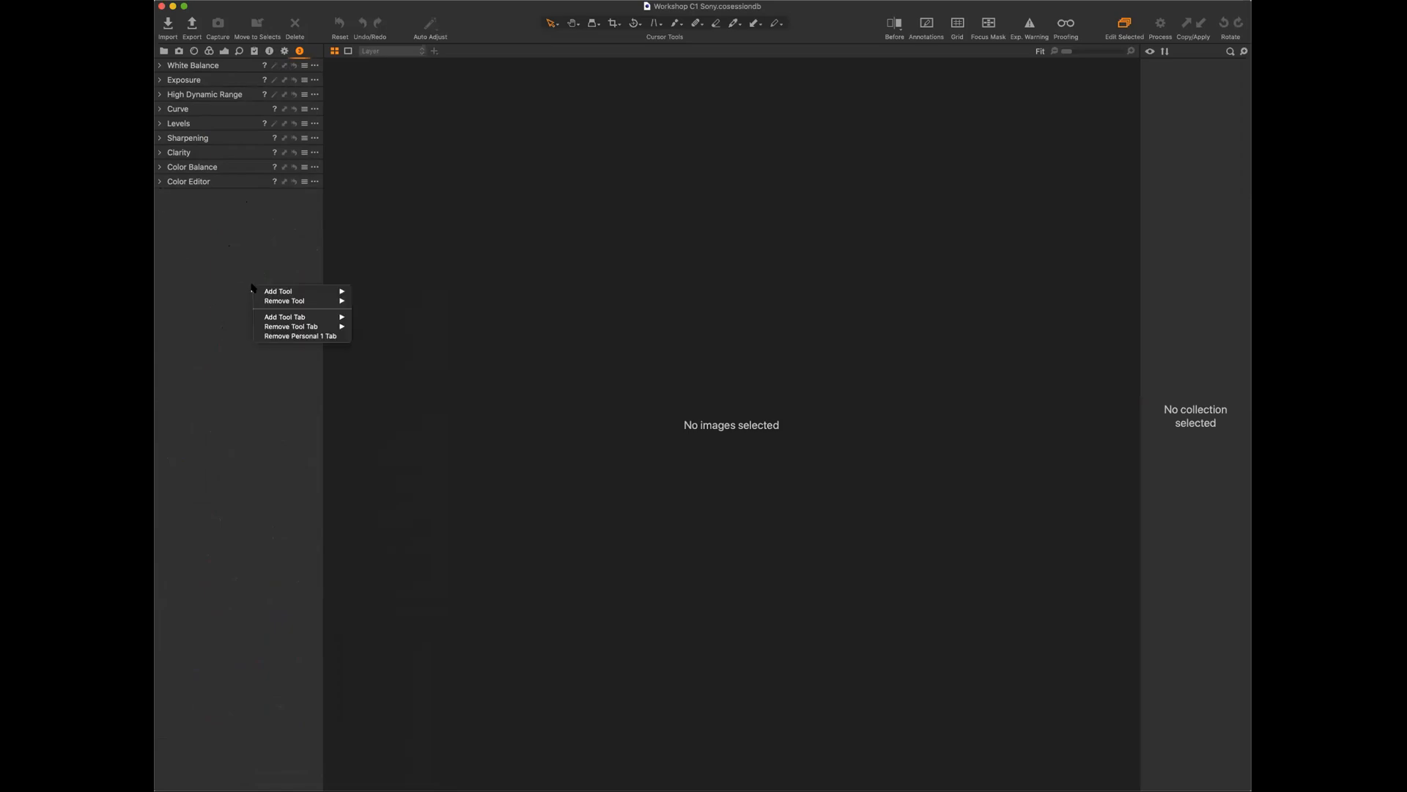
pyautogui.moveTo(290, 291)
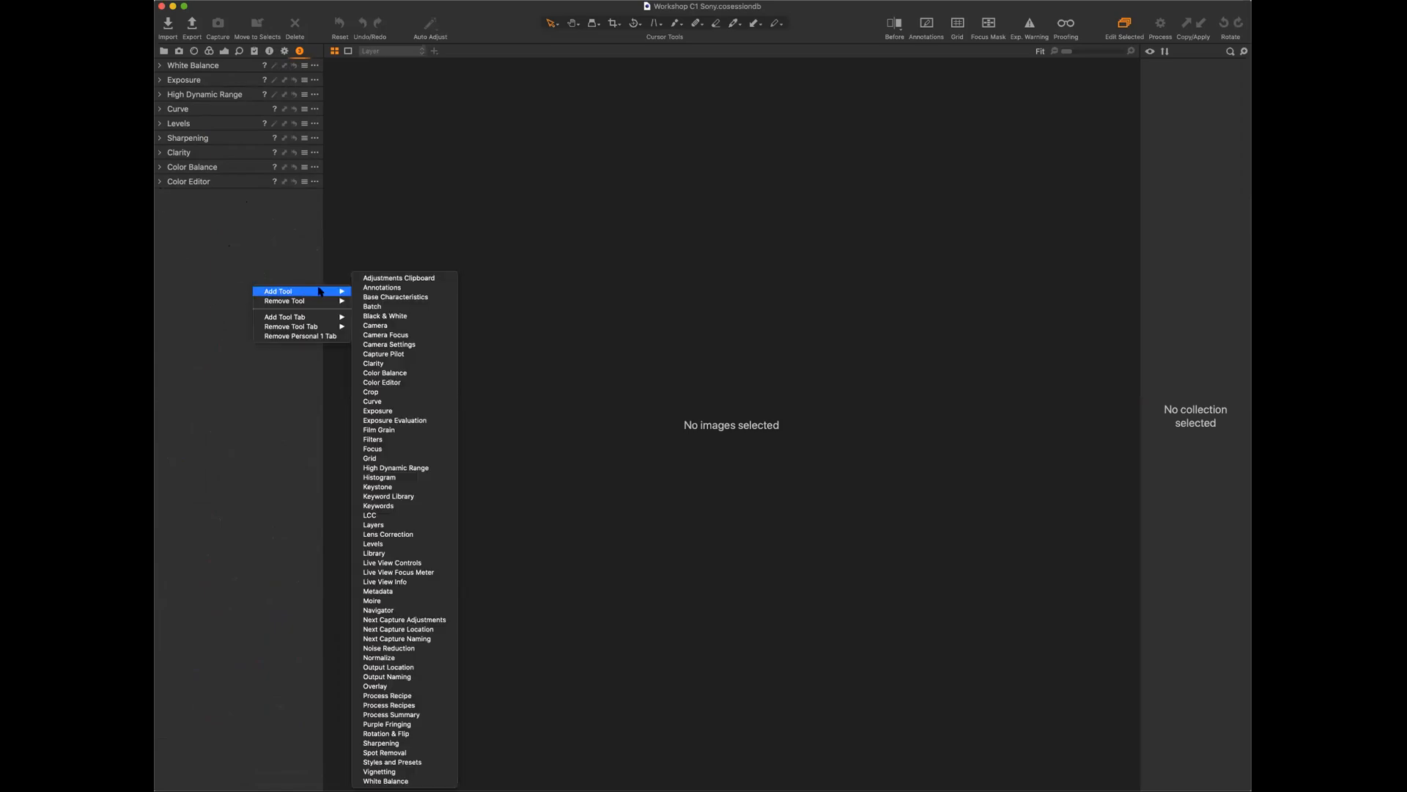
pyautogui.click(405, 457)
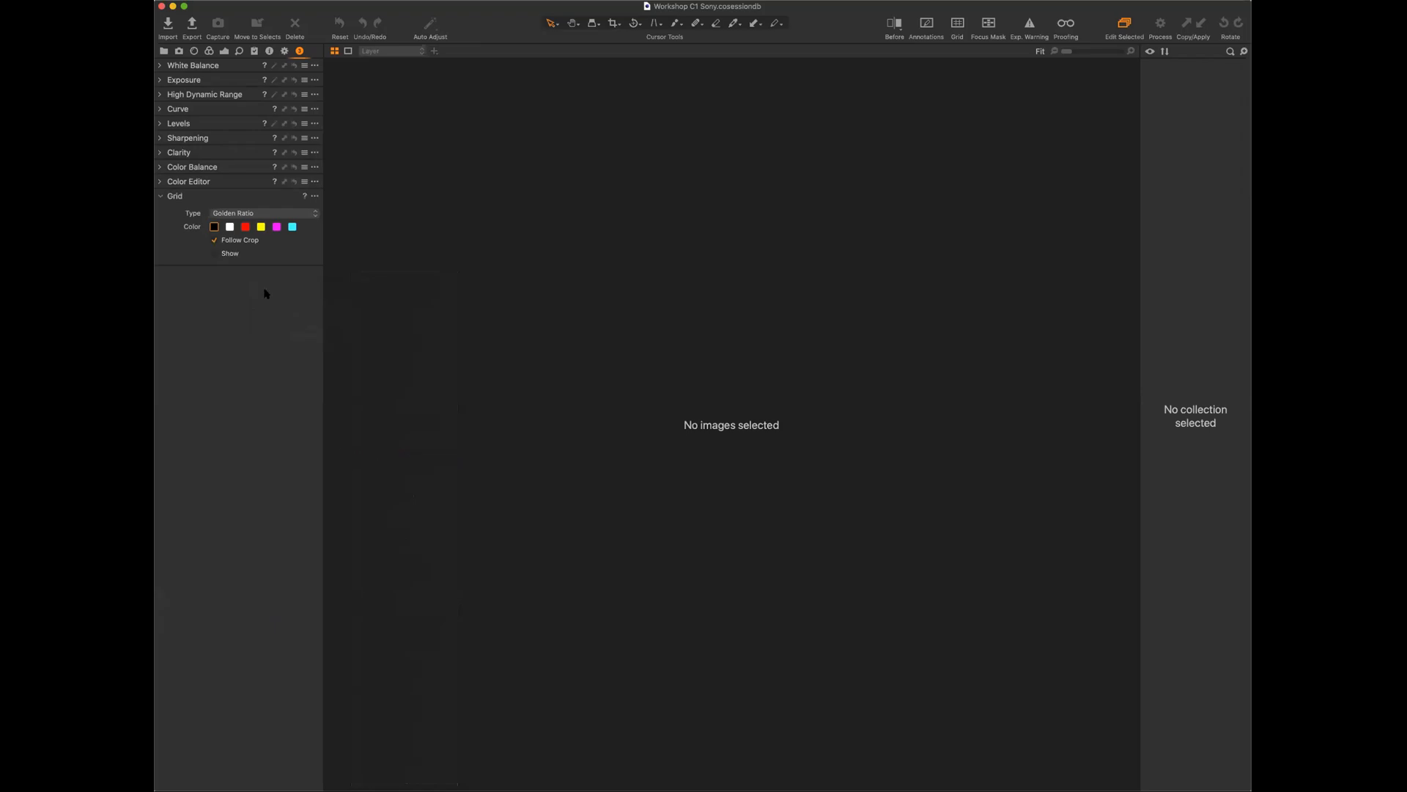
# Float the Grid tool over the viewer, choose the Golden Ratio type, and dock it back beneath Color Editor.
pyautogui.moveTo(225, 196); pyautogui.dragTo(598, 179)
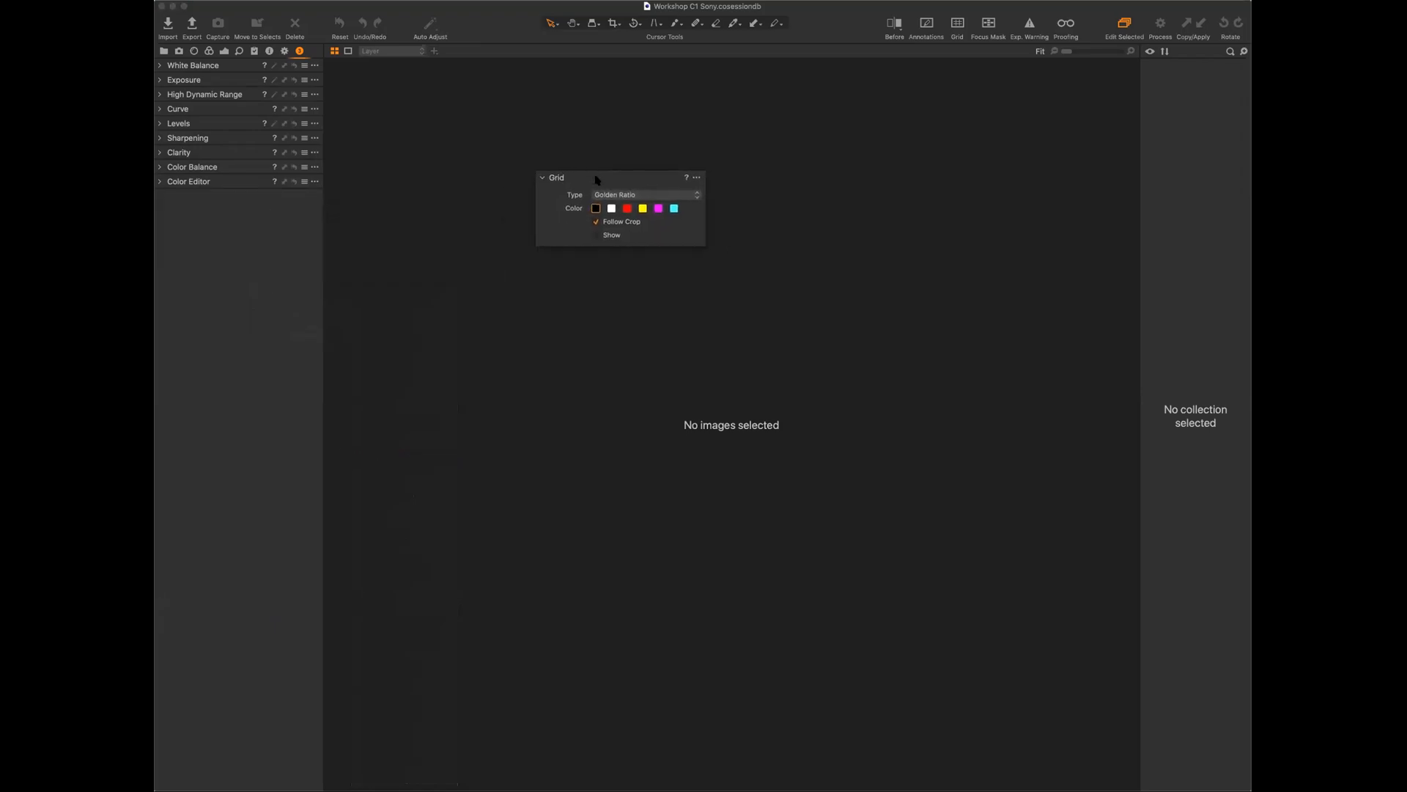
pyautogui.click(627, 194)
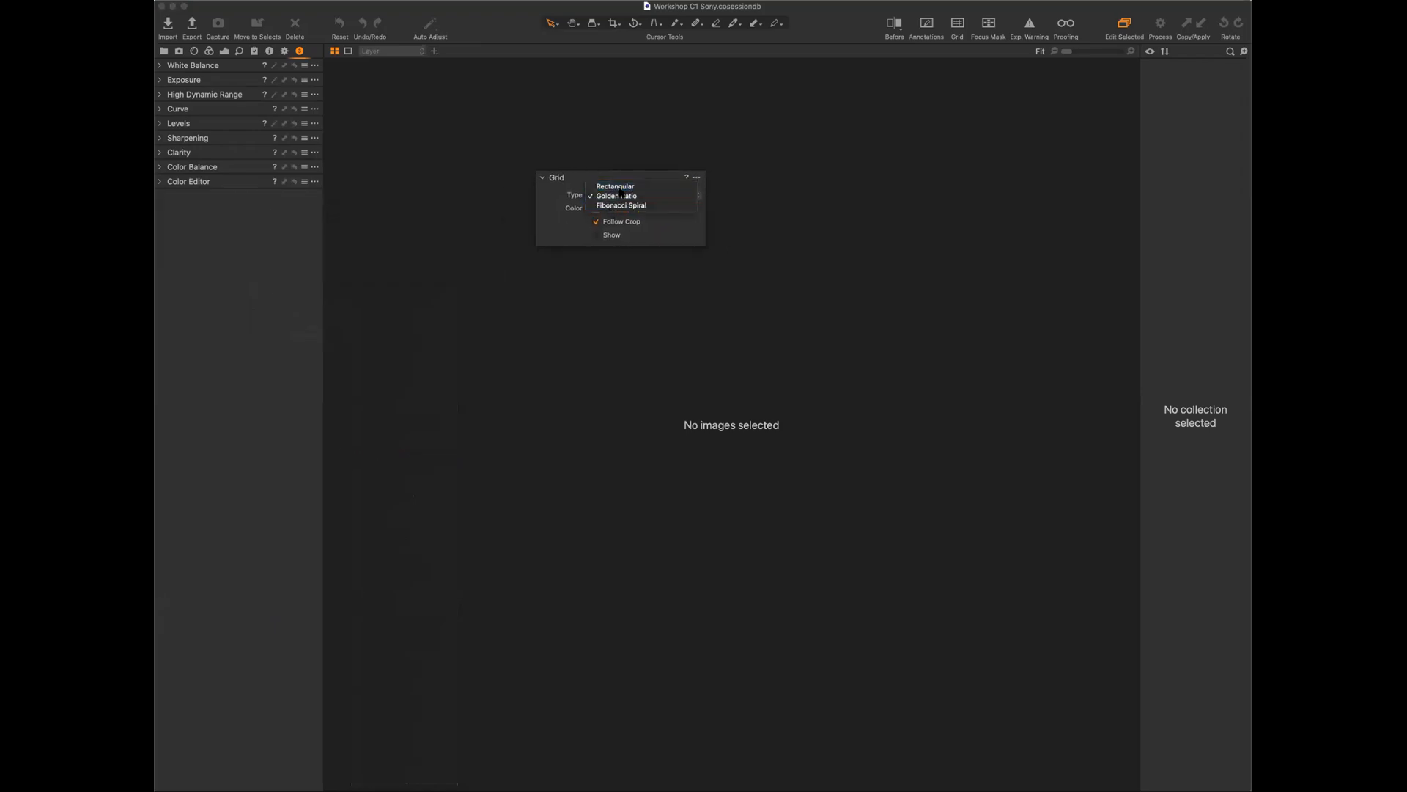
pyautogui.click(621, 196)
pyautogui.moveTo(581, 181); pyautogui.dragTo(294, 190)
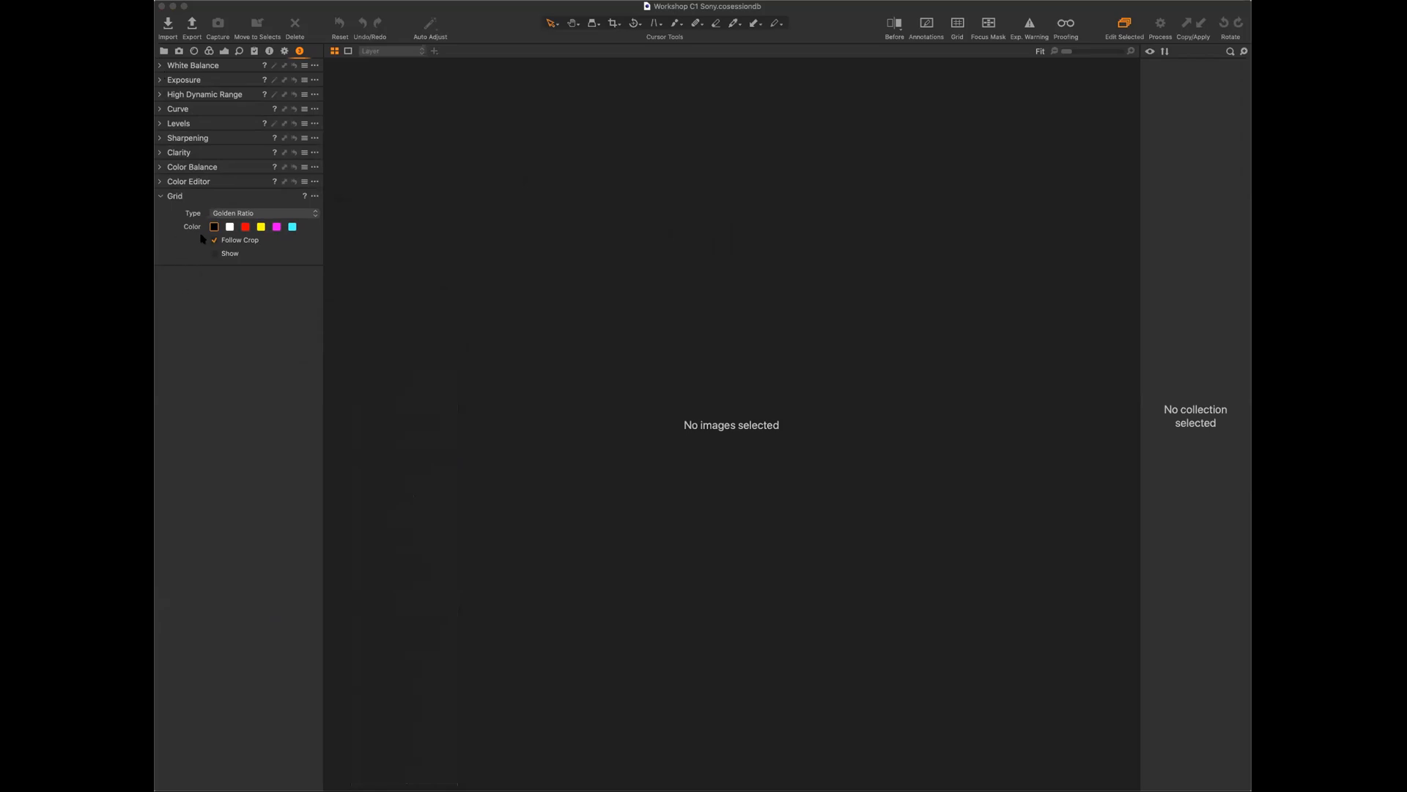
# Expand the tools one after another, from Grid up through Color Editor, Clarity, Levels and Curve to White Balance.
pyautogui.click(160, 196)
pyautogui.click(159, 196)
pyautogui.click(159, 181)
pyautogui.click(160, 168)
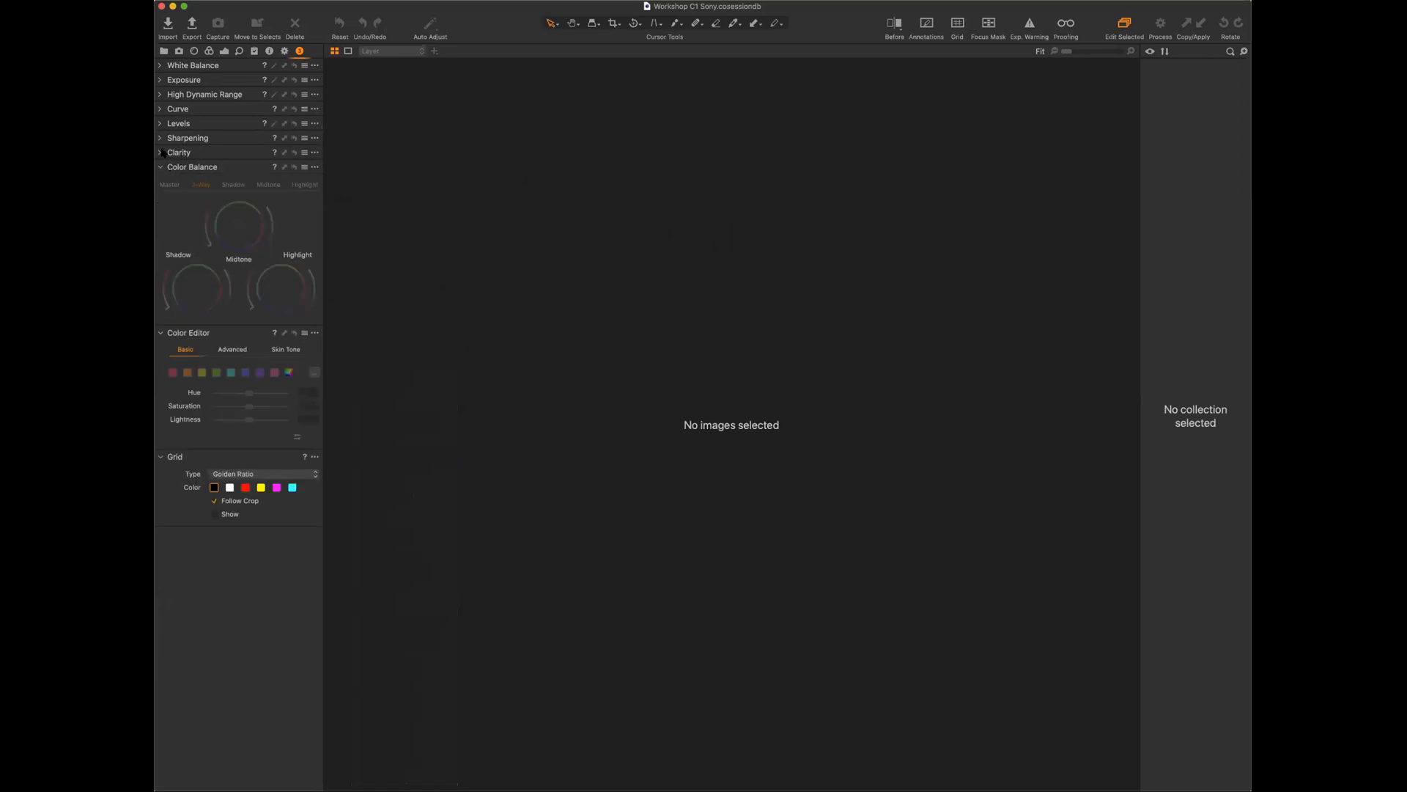
pyautogui.click(161, 153)
pyautogui.click(160, 138)
pyautogui.click(161, 123)
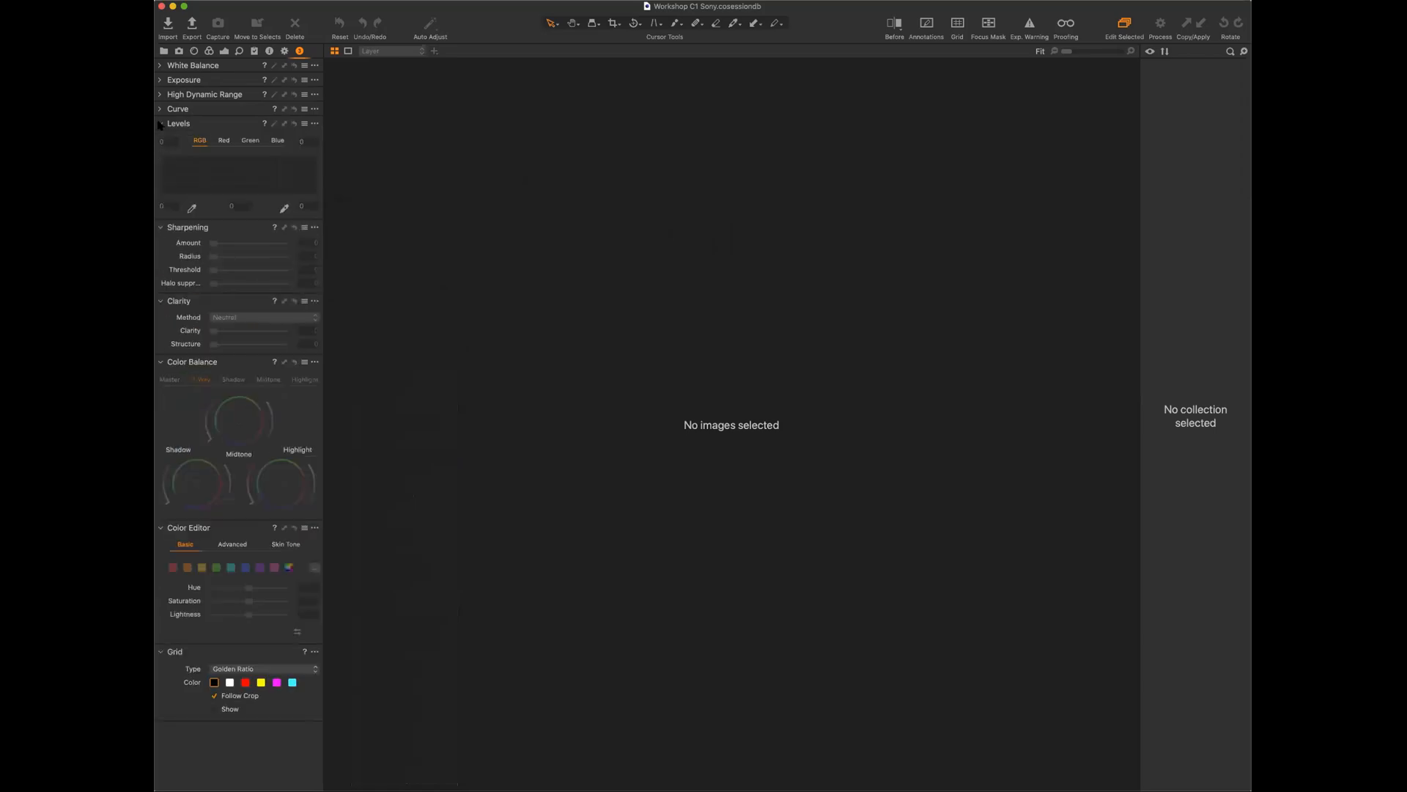
pyautogui.click(160, 108)
pyautogui.click(160, 95)
pyautogui.click(159, 80)
pyautogui.click(160, 65)
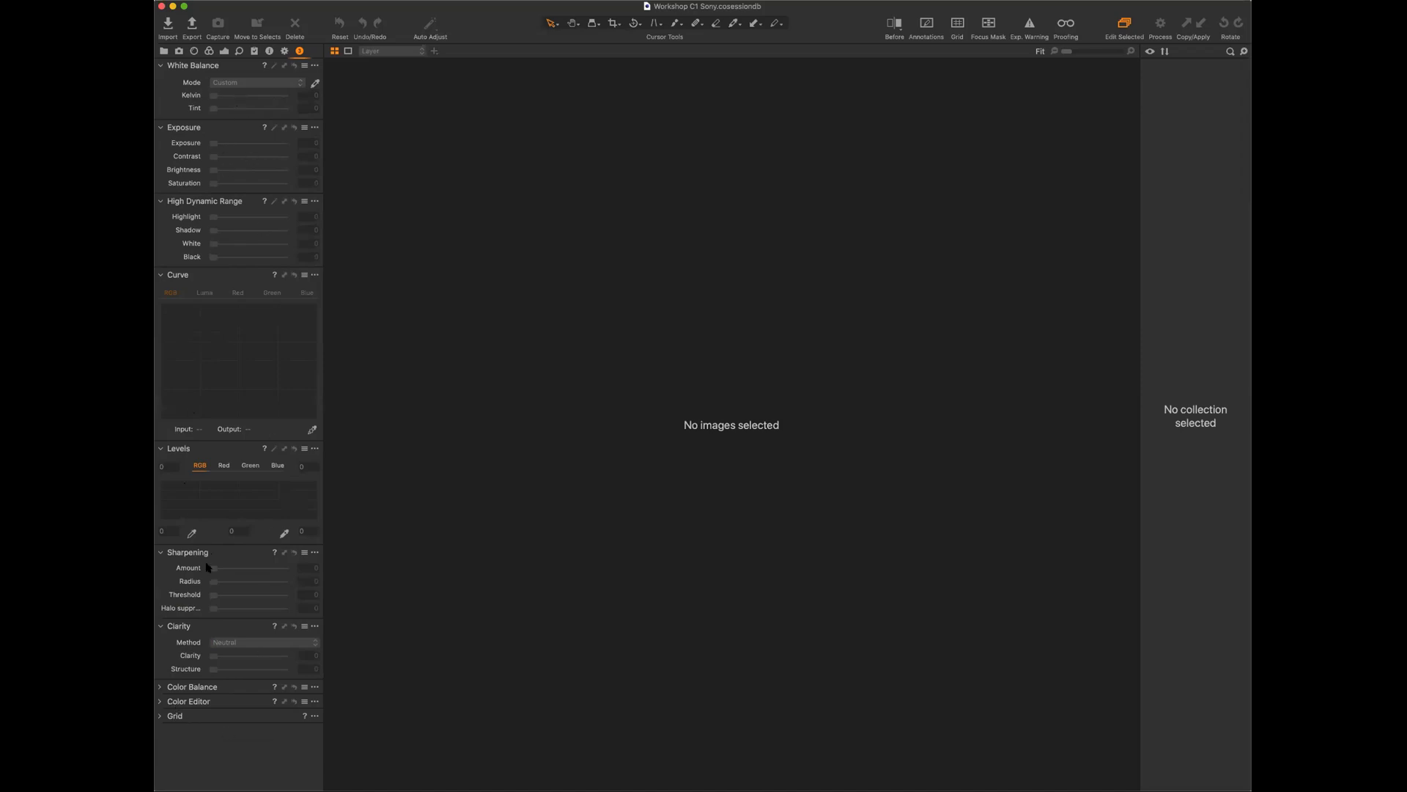
# Try expanding and collapsing Grid and Color Editor, and collapse Curve to make room for an expanded Color Balance tool.
pyautogui.click(160, 715)
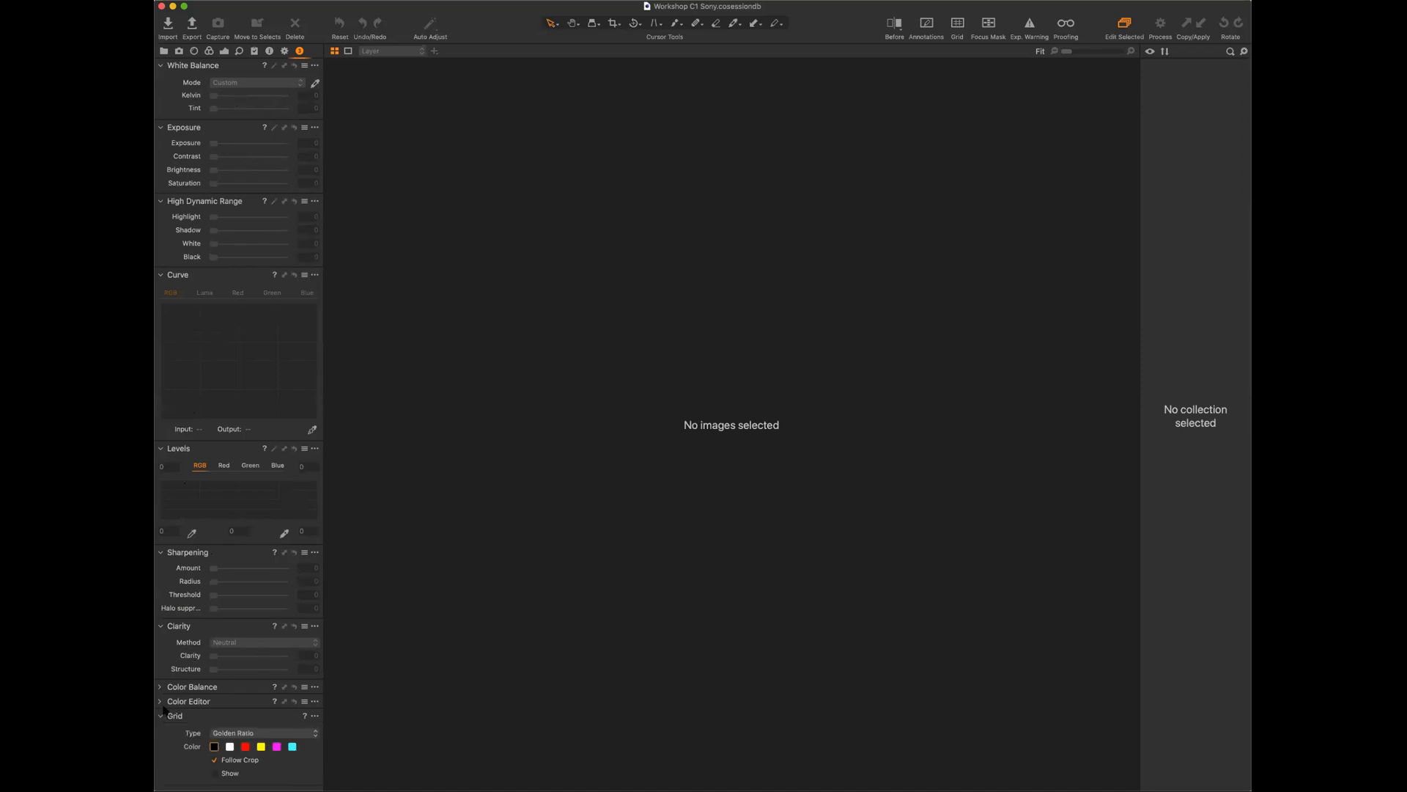
pyautogui.click(159, 702)
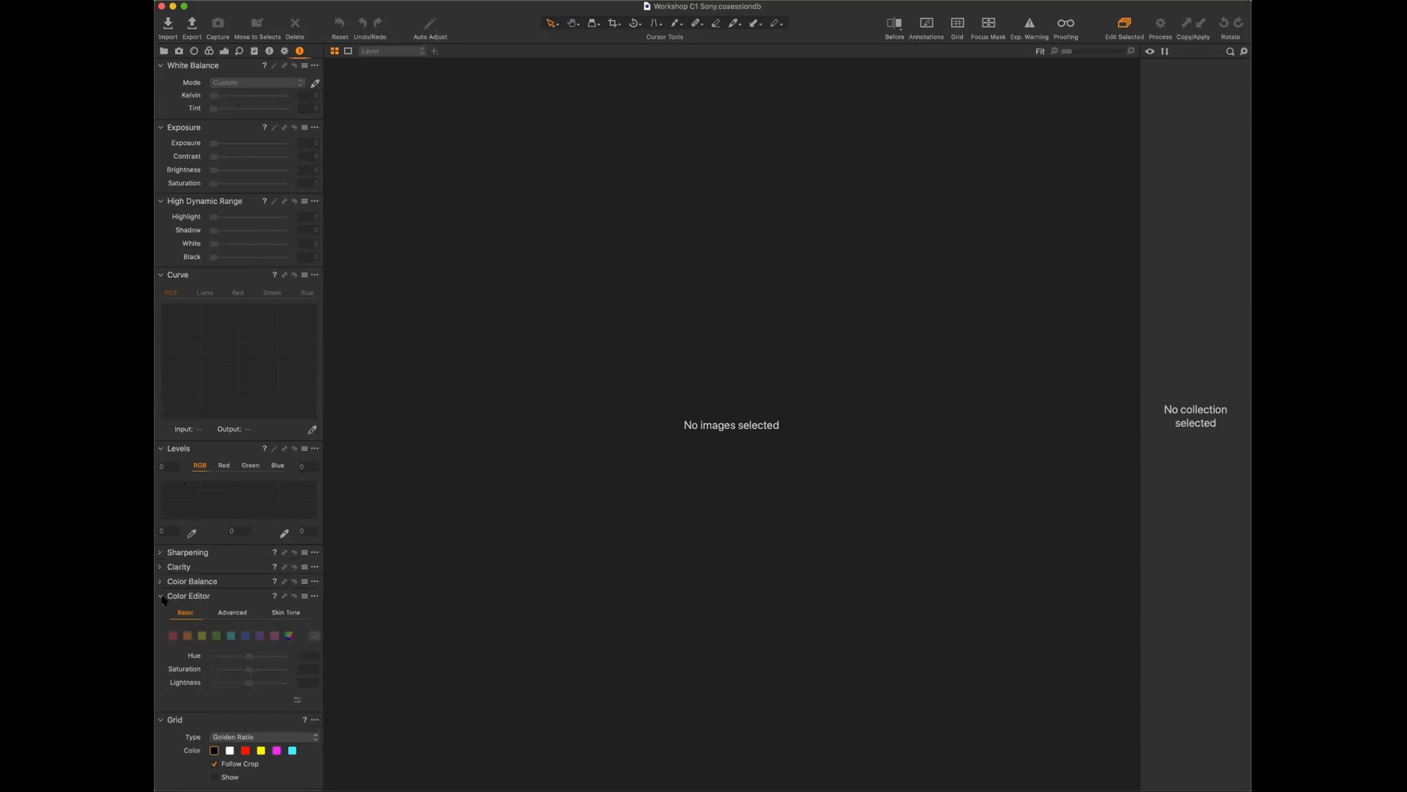
pyautogui.click(161, 597)
pyautogui.click(161, 716)
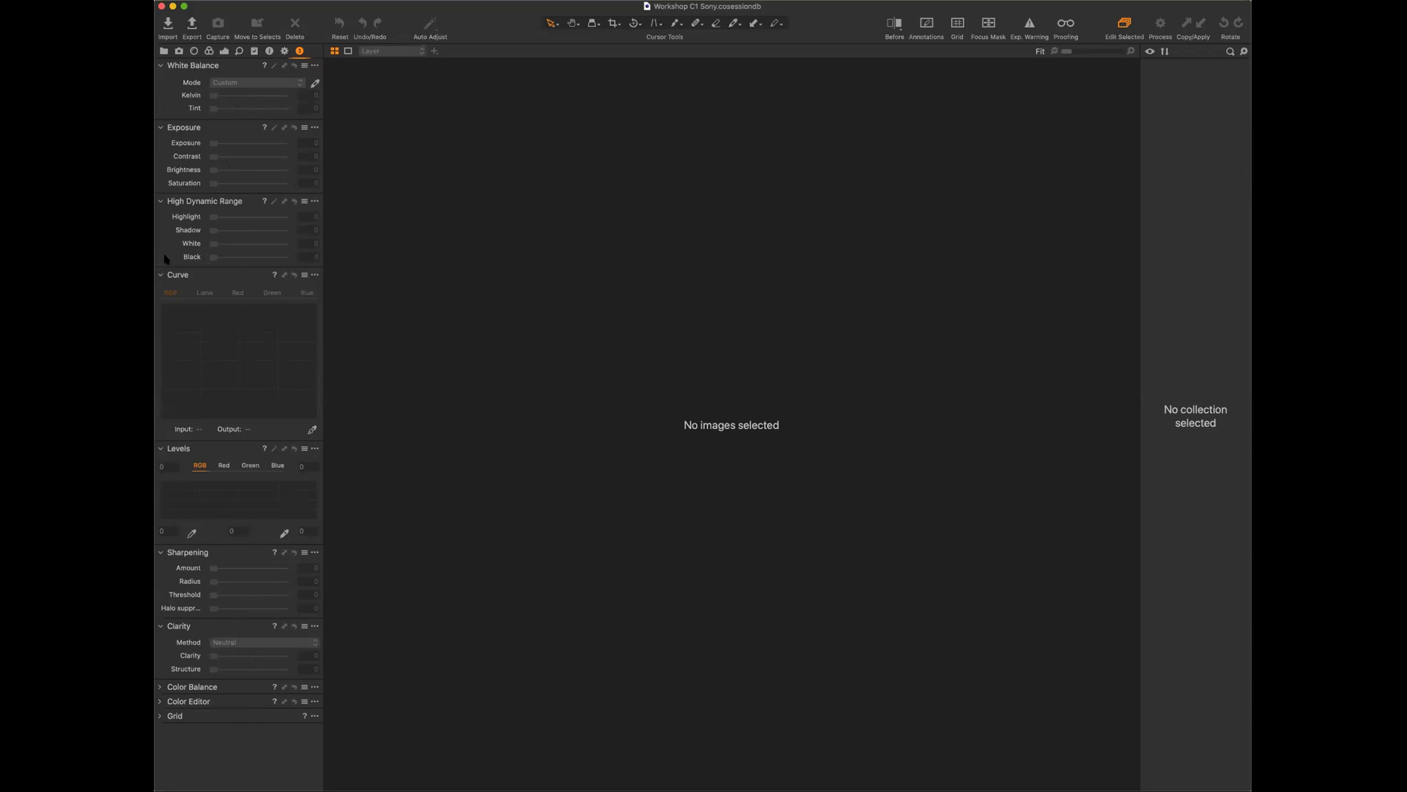
pyautogui.click(160, 276)
pyautogui.click(161, 528)
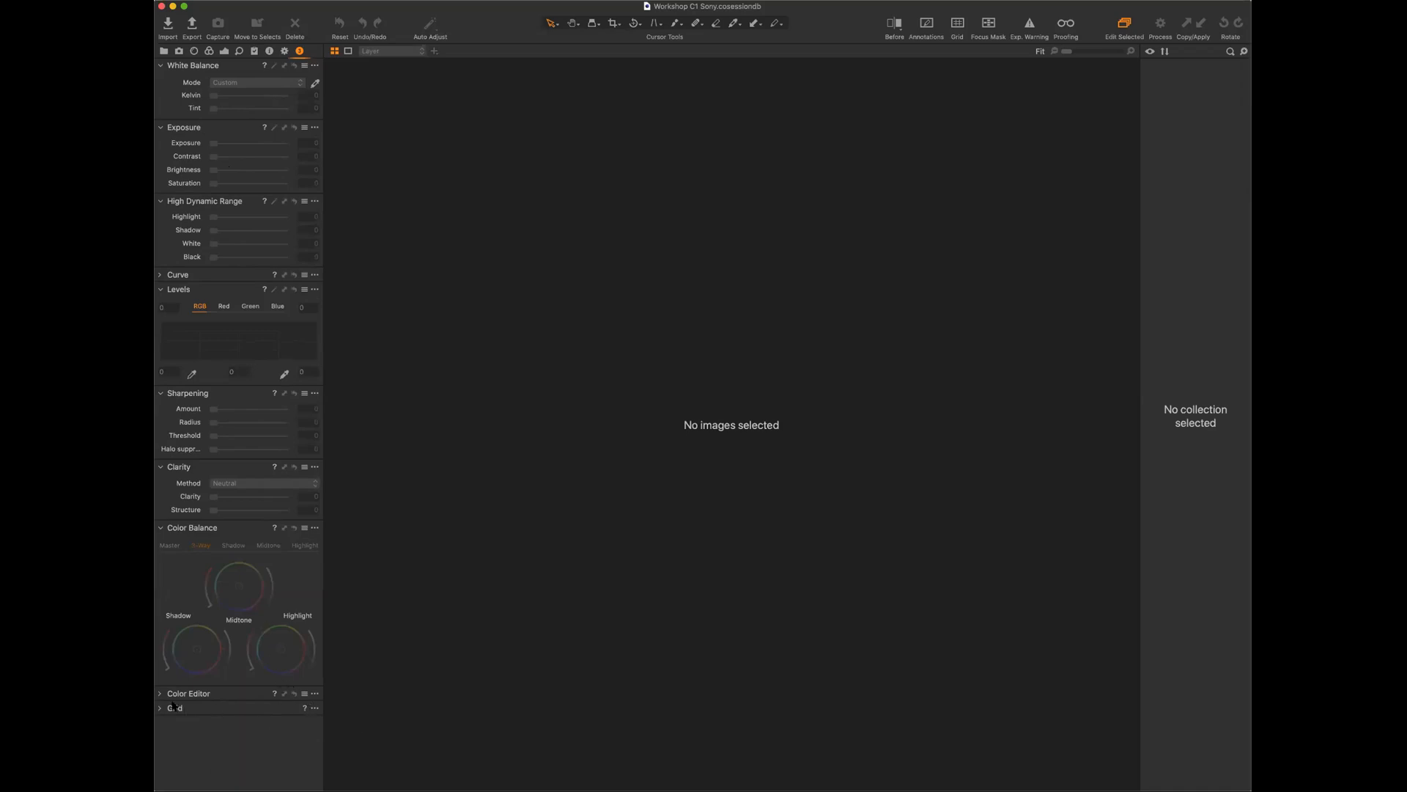
# Move the Grid, Color Editor and Color Balance tools to the scrollable area of the tool tab.
pyautogui.click(314, 708)
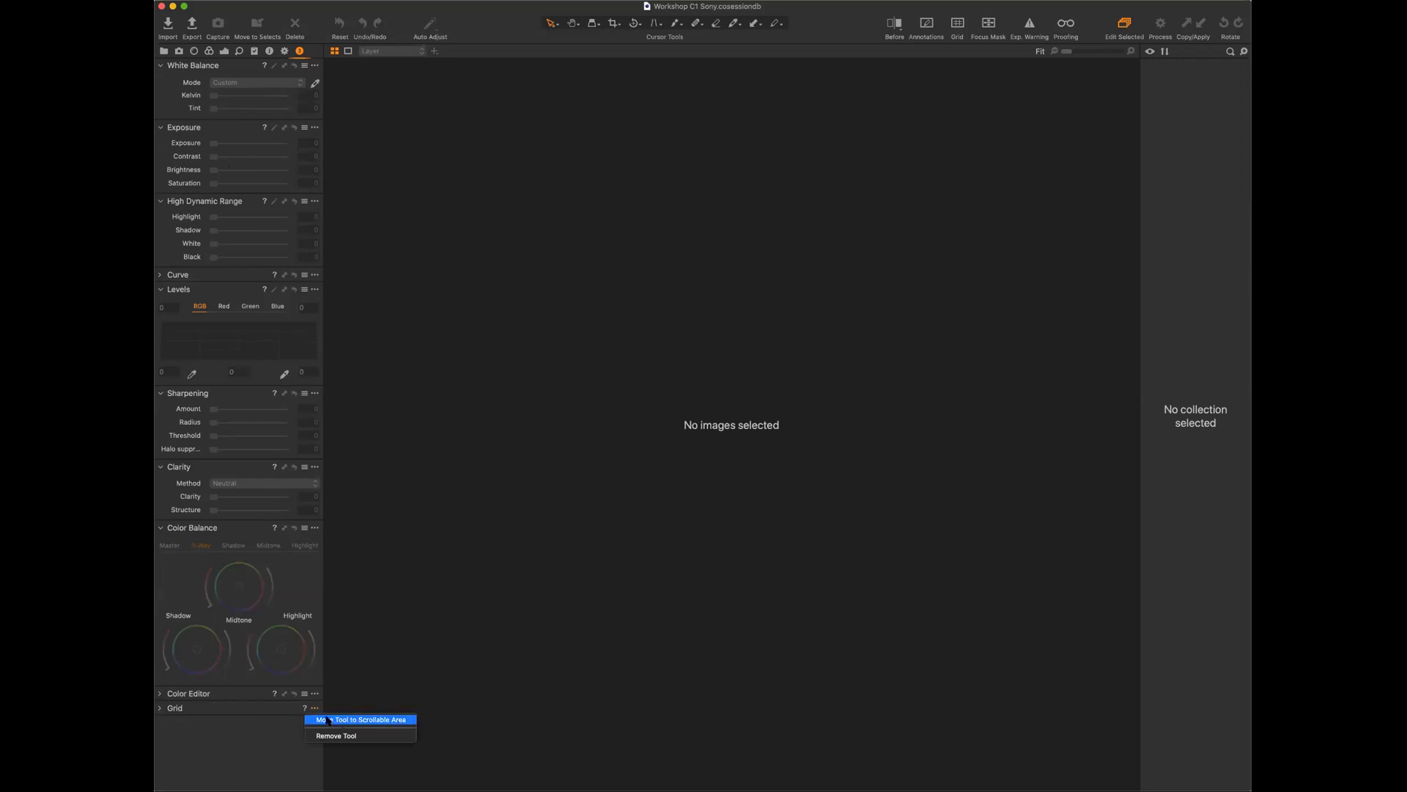
pyautogui.click(388, 719)
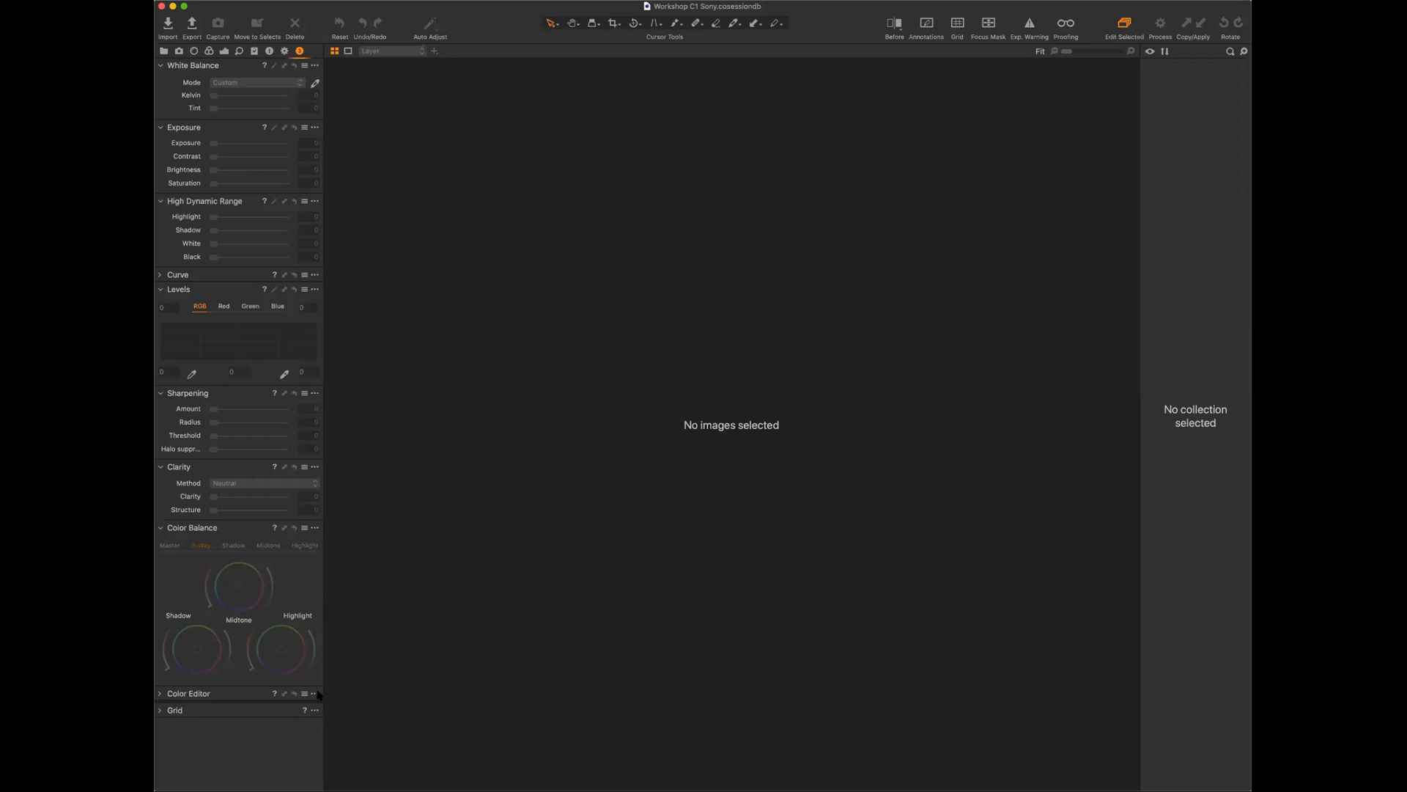
pyautogui.click(314, 694)
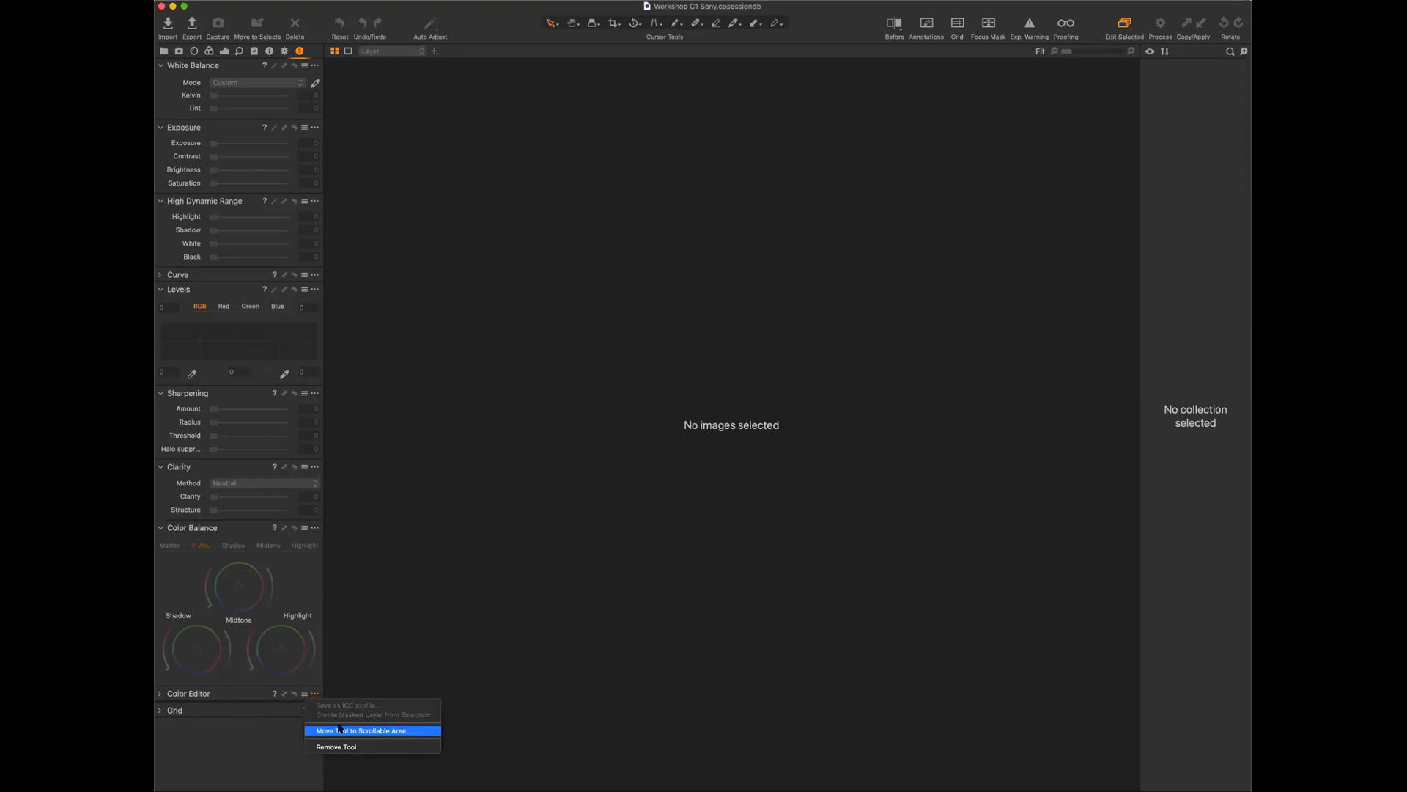
pyautogui.click(417, 732)
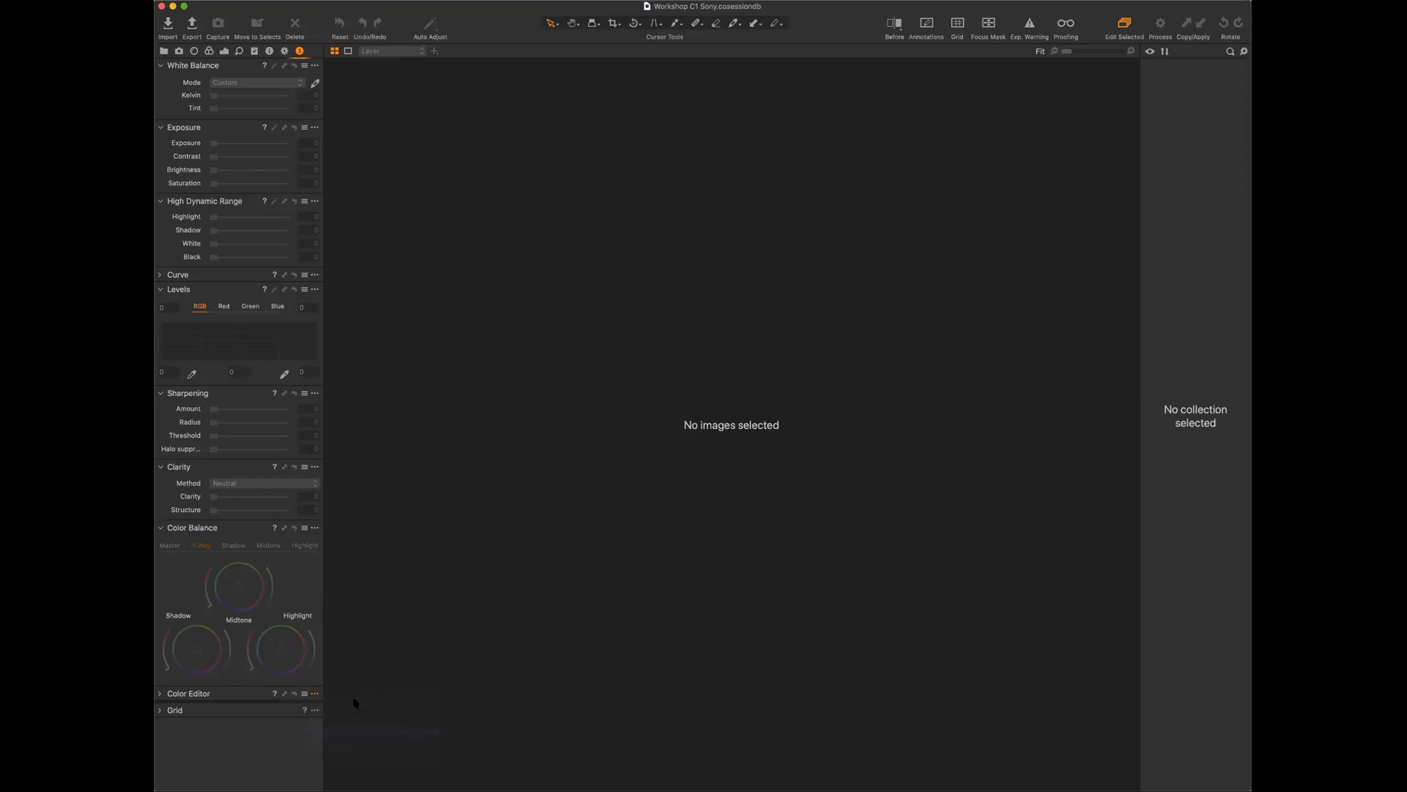
pyautogui.click(314, 529)
pyautogui.click(369, 543)
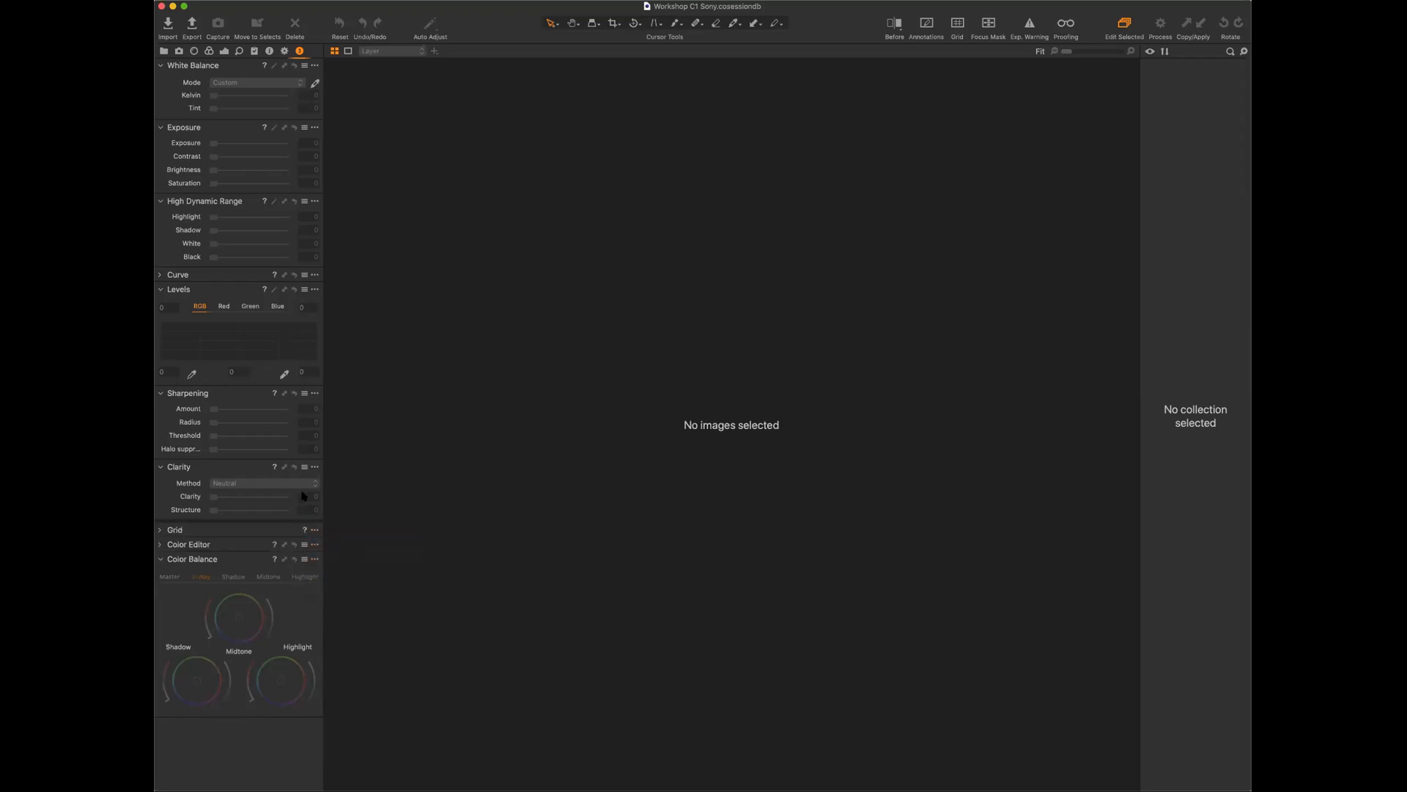
# Move the Clarity and Sharpening tools to the scrollable area.
pyautogui.click(314, 468)
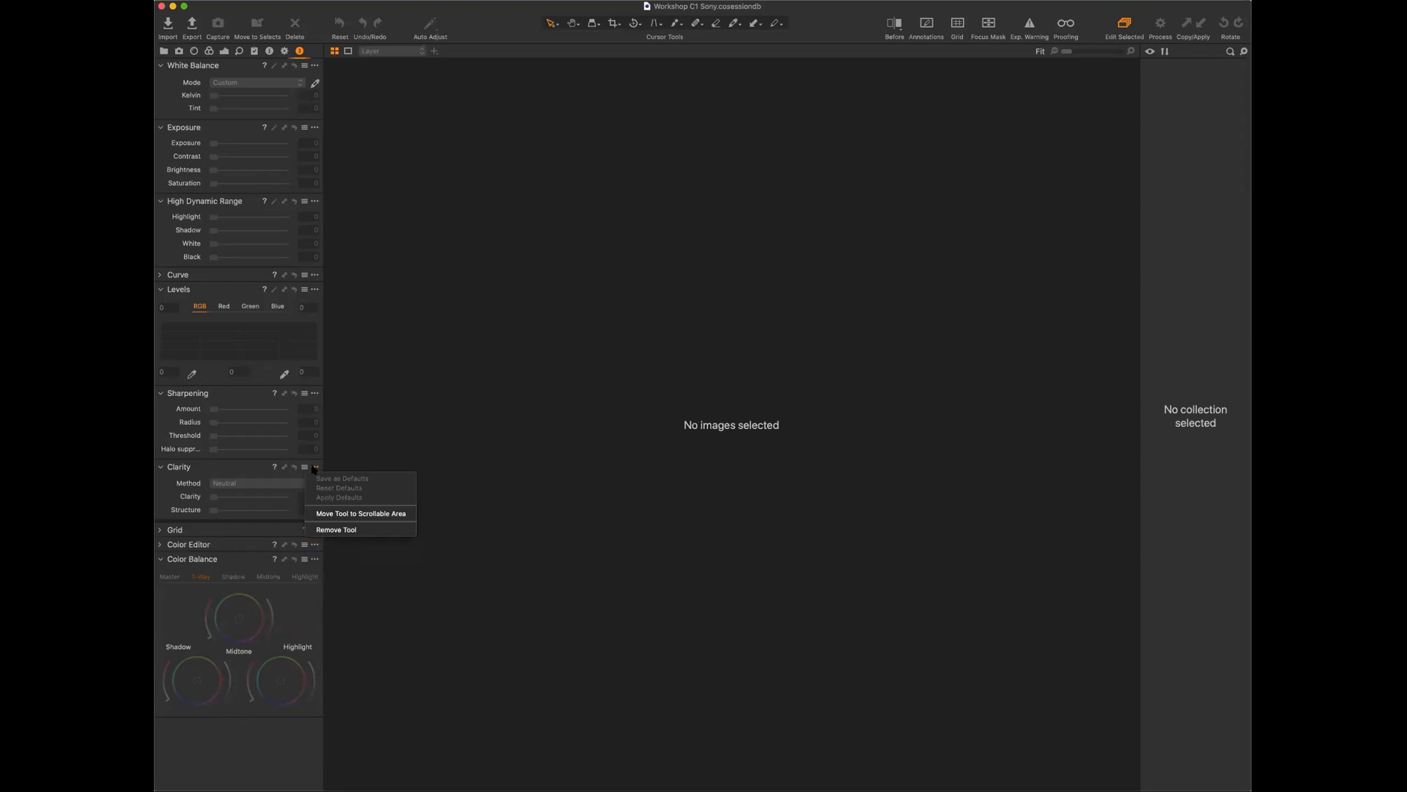
pyautogui.click(363, 514)
pyautogui.click(311, 395)
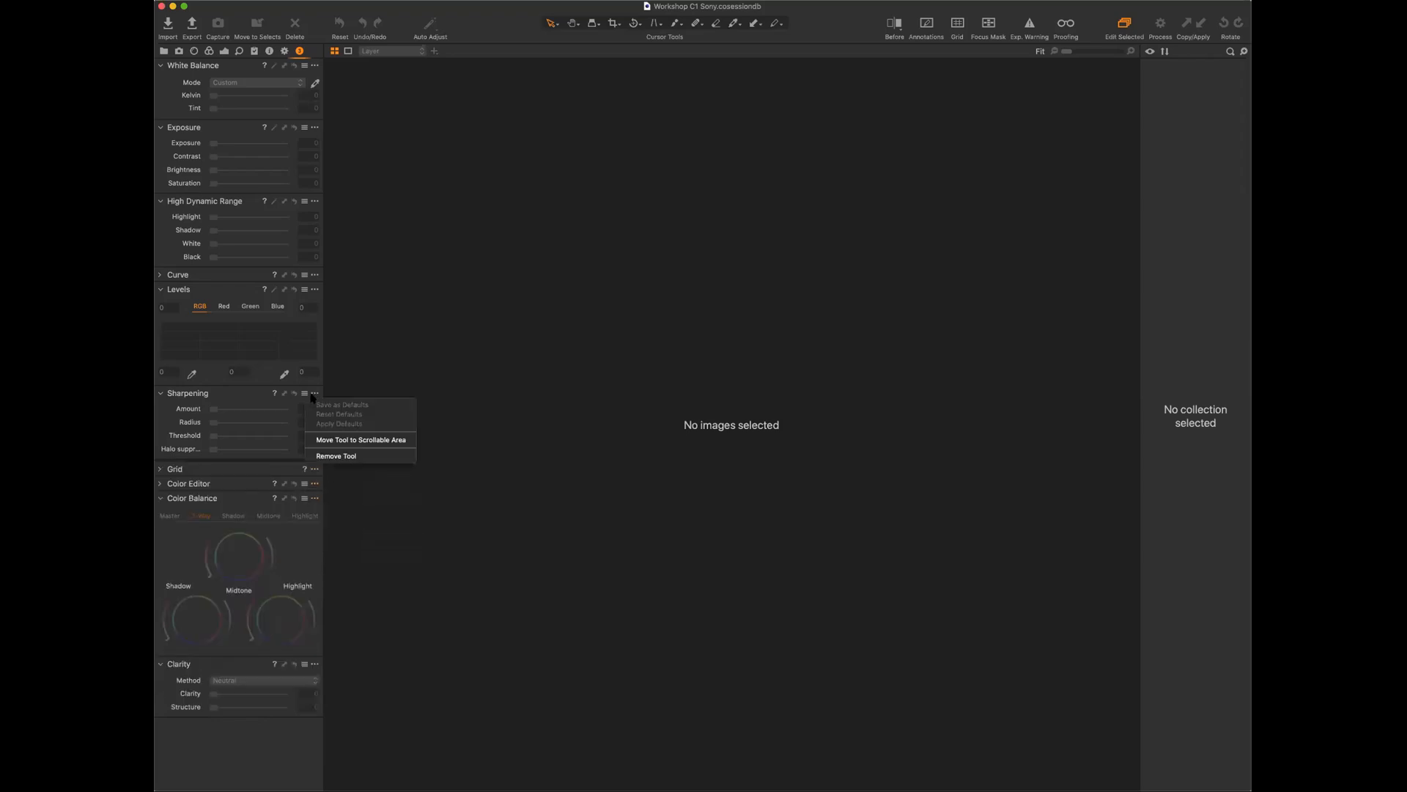
pyautogui.click(357, 440)
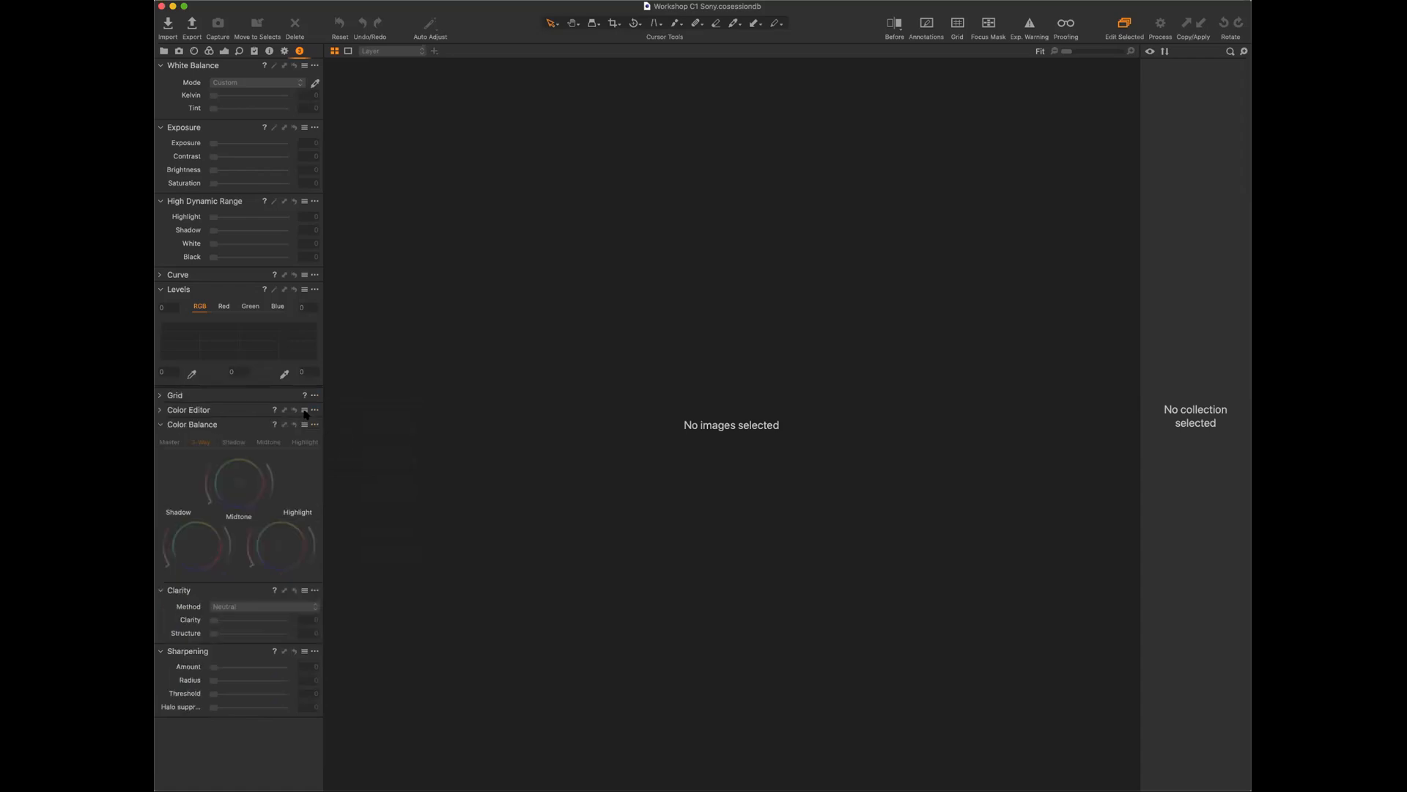
# Move the Levels, Curve and High Dynamic Range tools to the scrollable area, leaving White Balance and Exposure pinned.
pyautogui.click(314, 289)
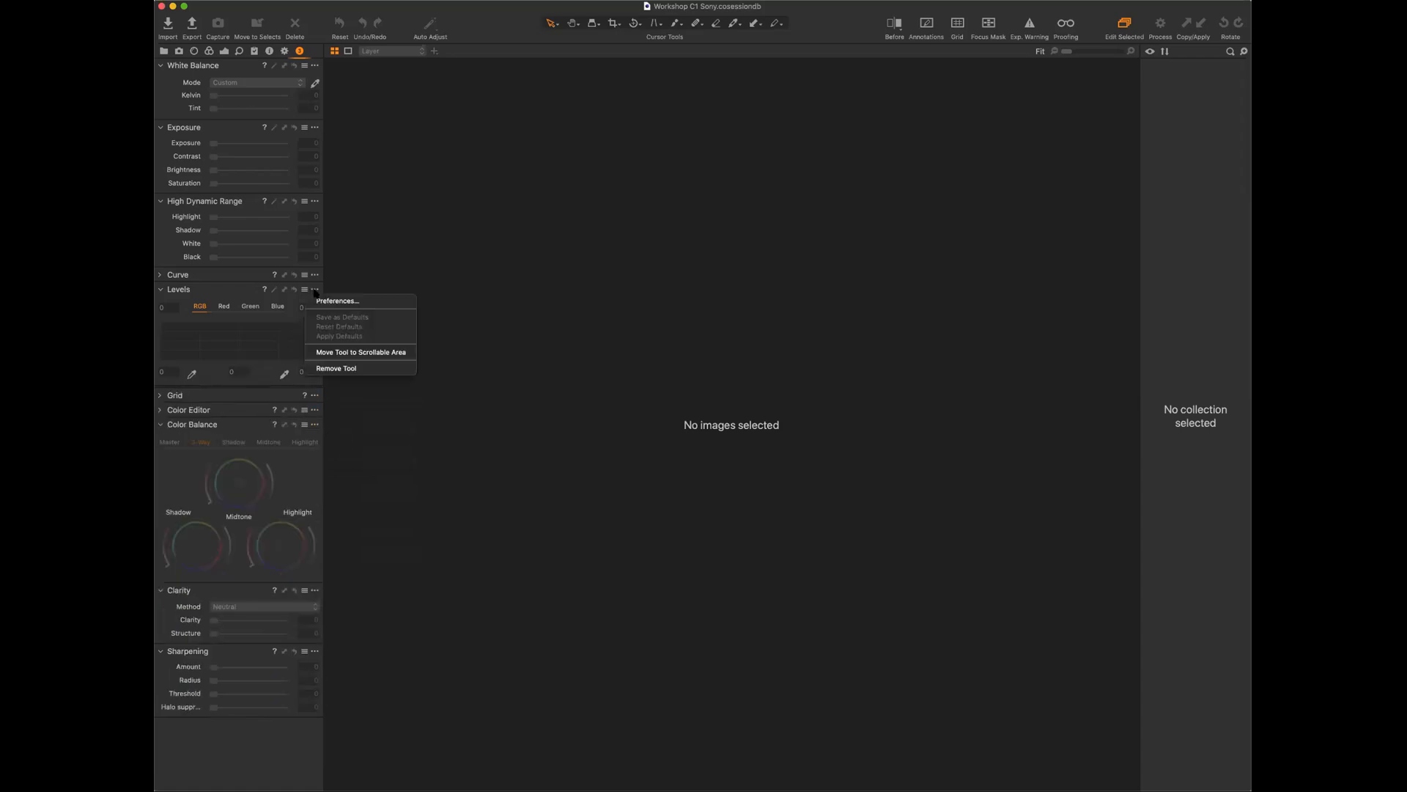
pyautogui.click(341, 352)
pyautogui.click(315, 275)
pyautogui.click(343, 348)
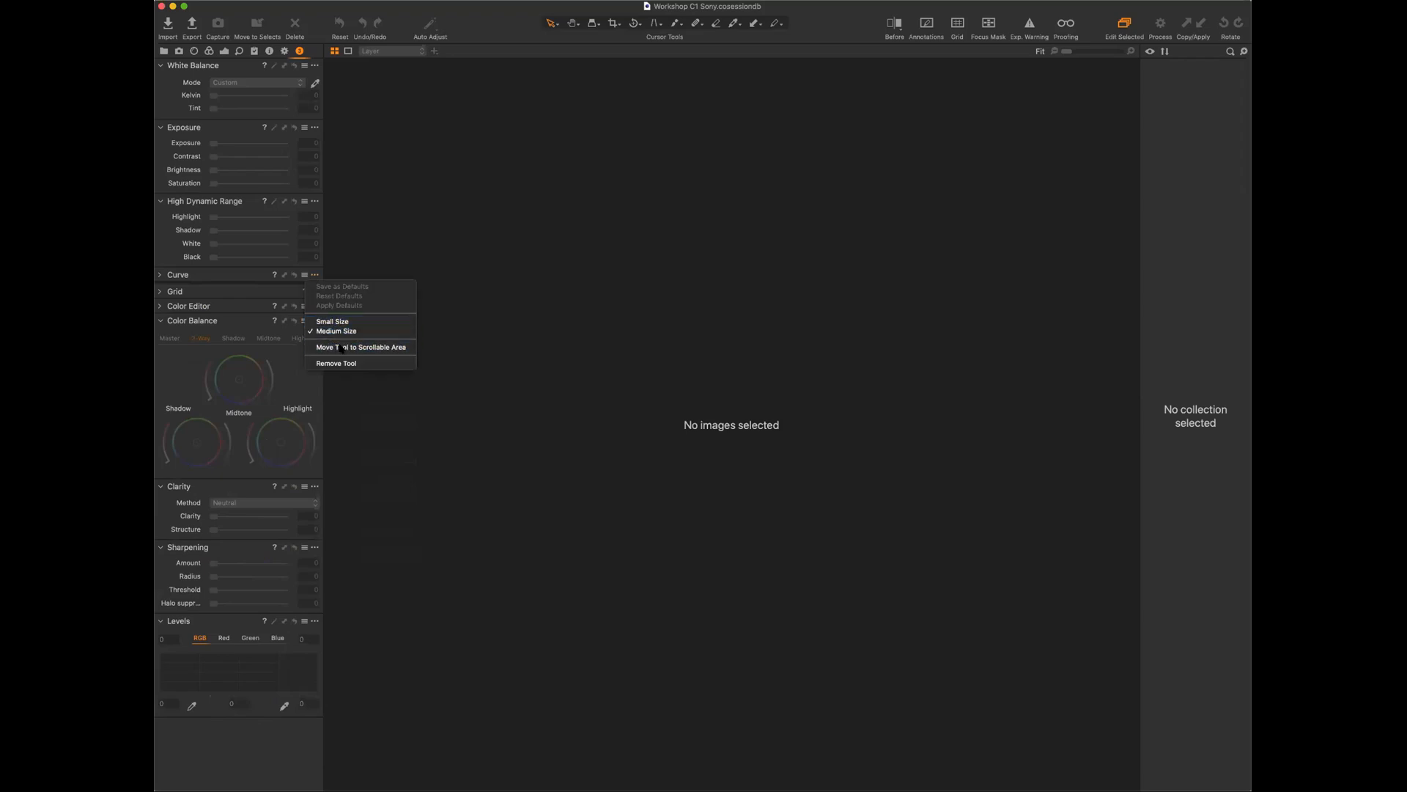
pyautogui.click(314, 202)
pyautogui.click(339, 248)
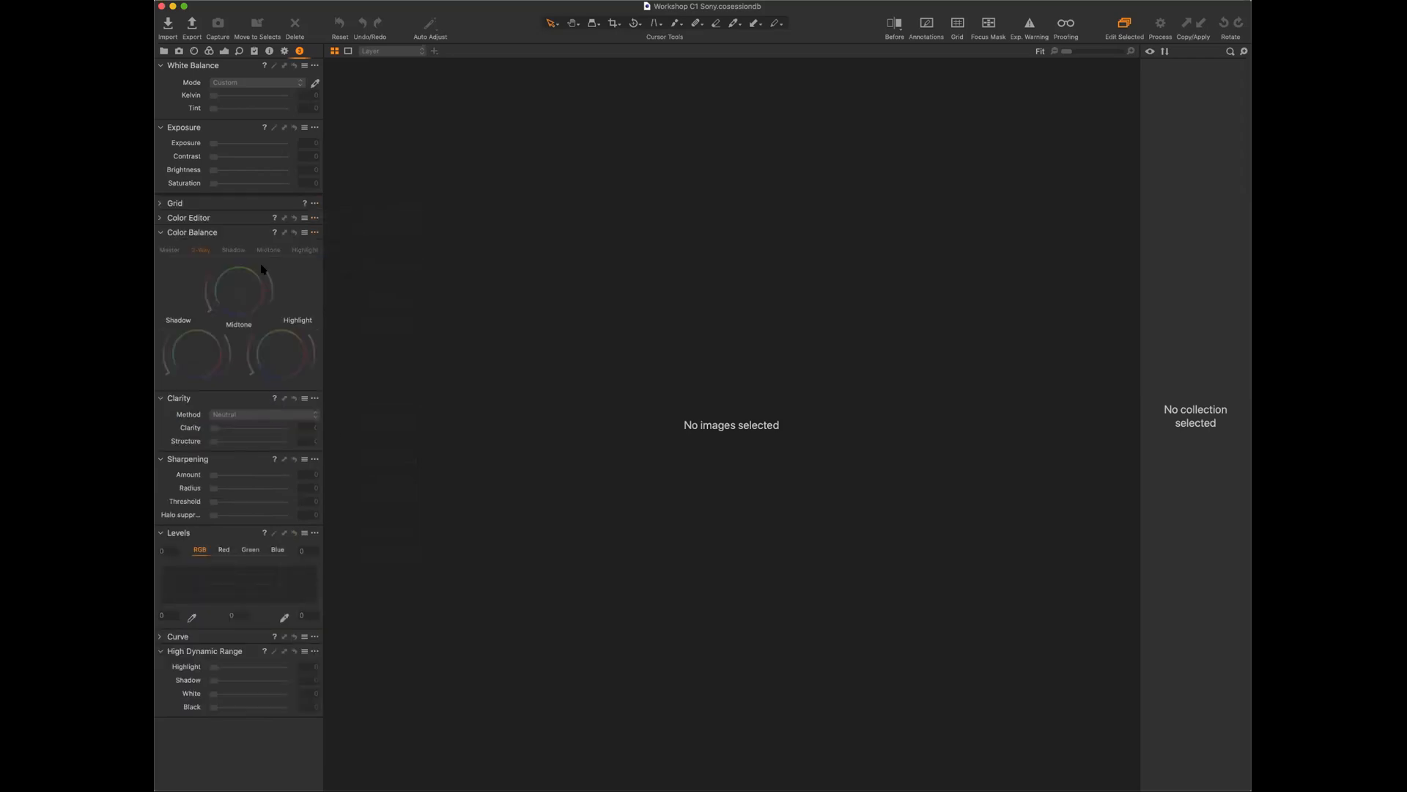
# Expand the Grid, Color Editor and Color Balance tools, trying out collapsing and reopening the tools beneath them in the scrollable area.
pyautogui.click(160, 232)
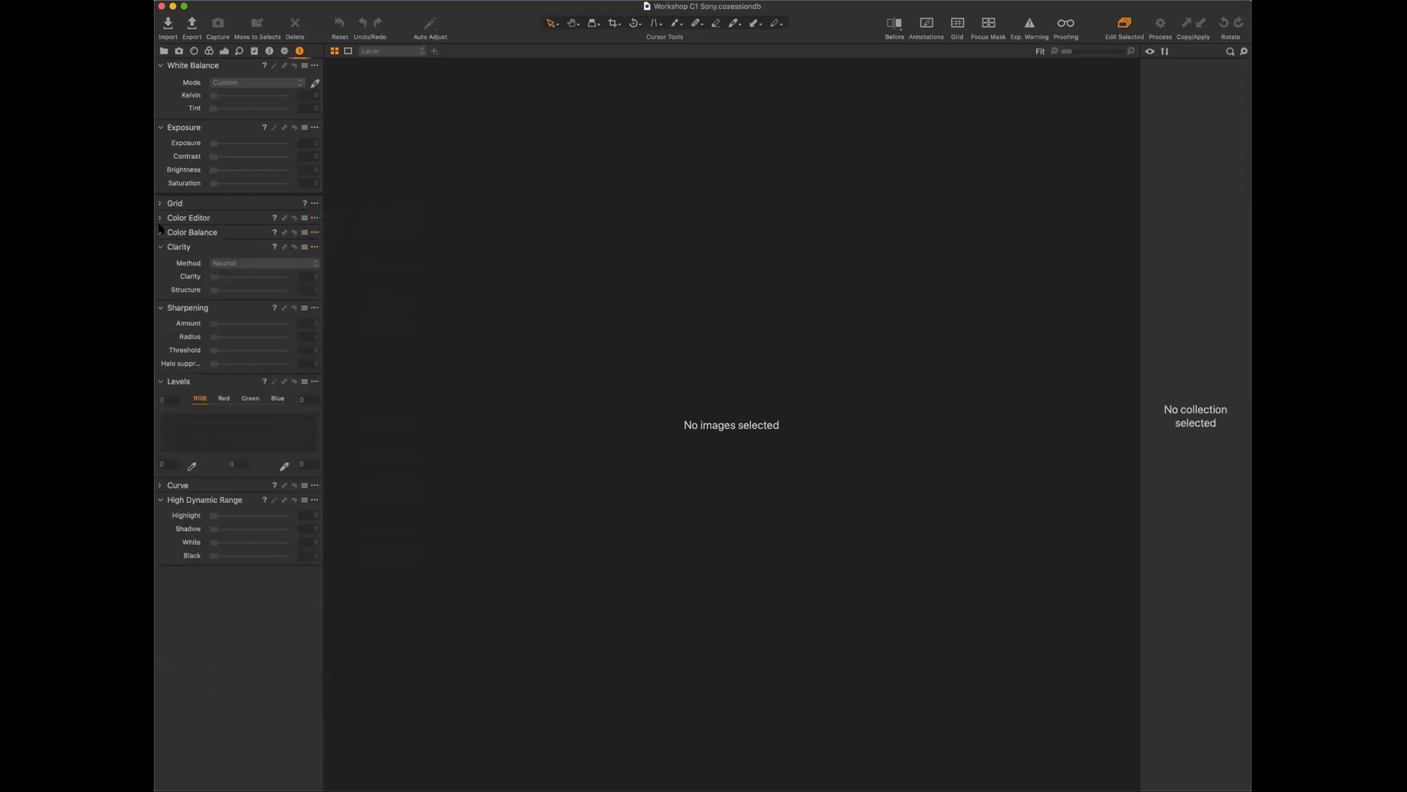
pyautogui.click(161, 203)
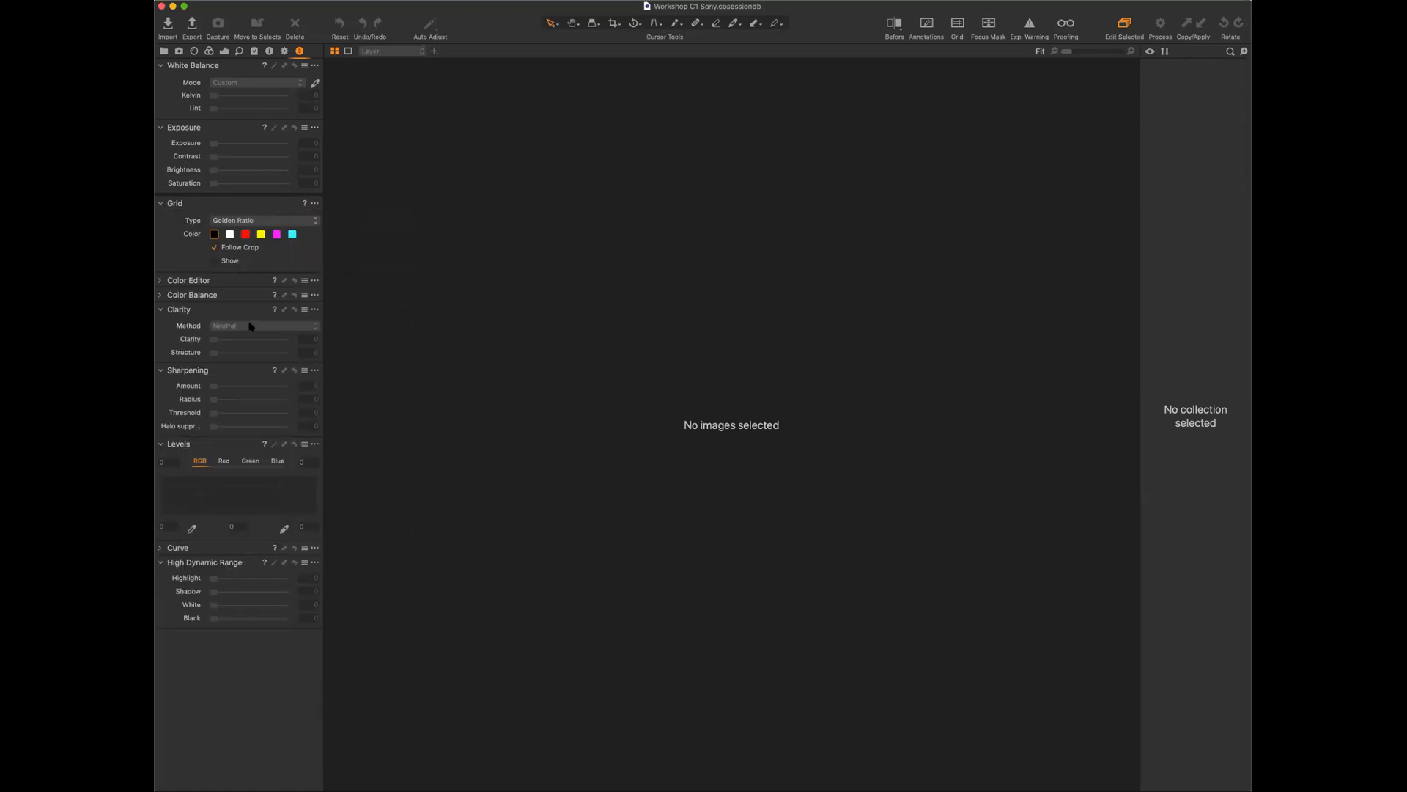
pyautogui.click(160, 280)
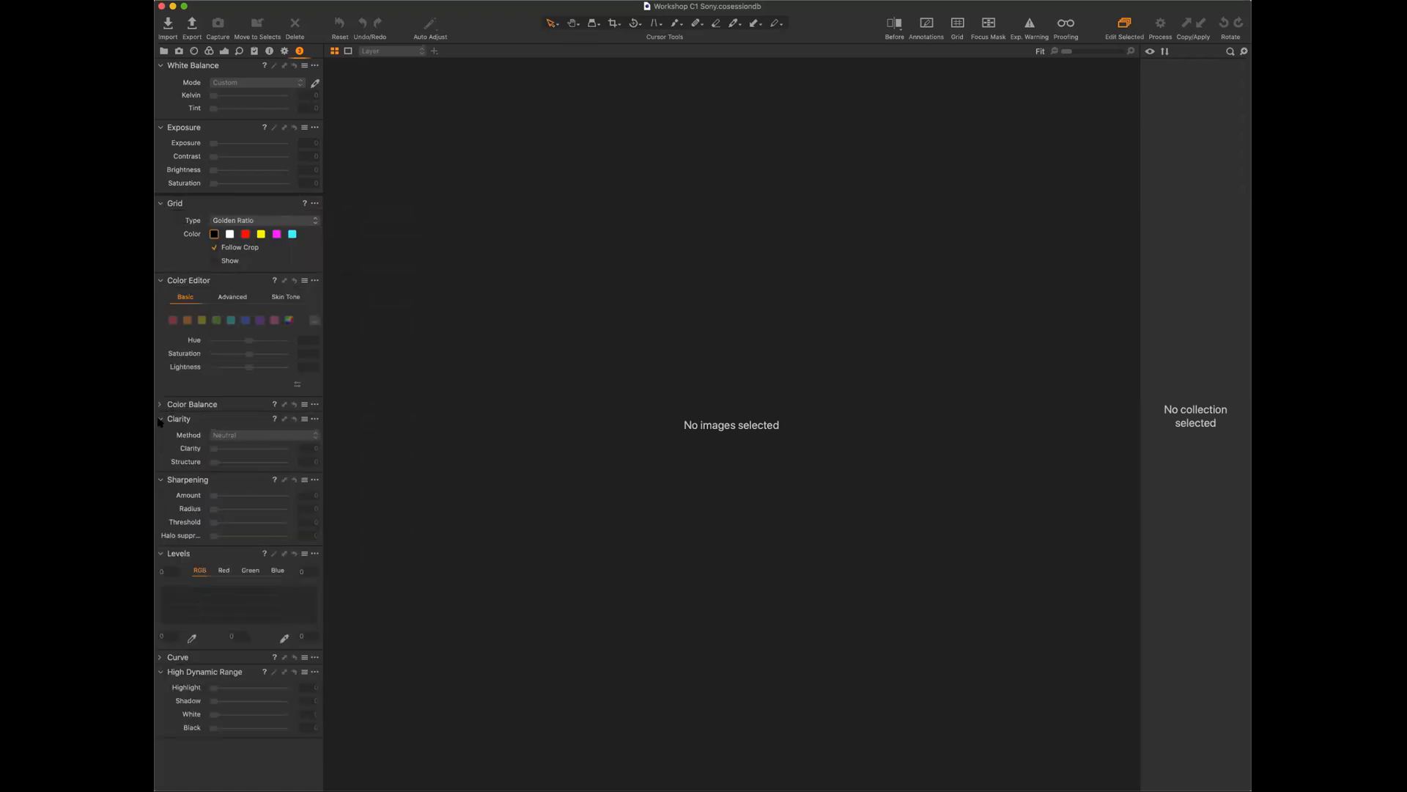
pyautogui.click(160, 419)
pyautogui.click(160, 433)
pyautogui.click(161, 450)
pyautogui.click(160, 451)
pyautogui.click(161, 435)
pyautogui.click(161, 418)
pyautogui.click(161, 404)
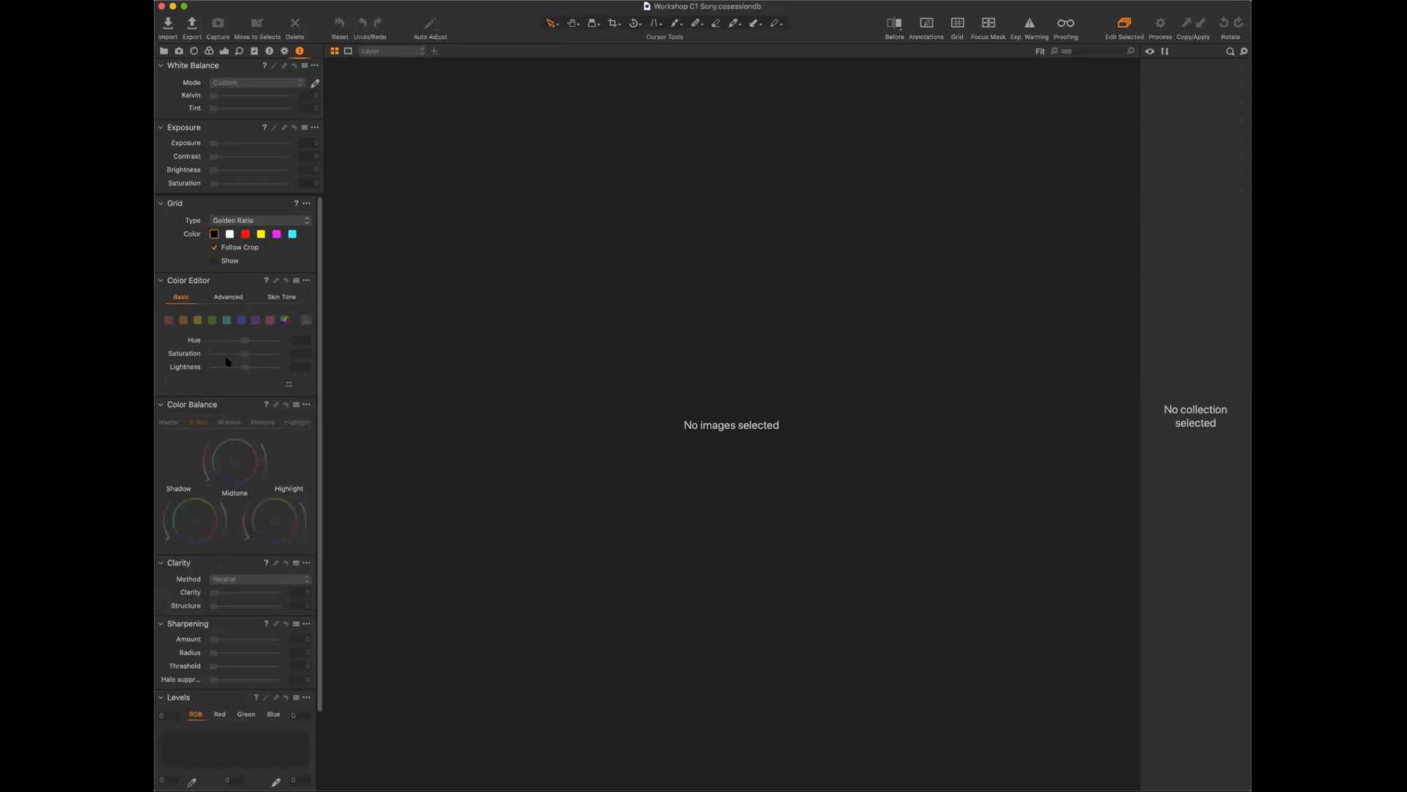
# Examine how the scrollable tools move beneath the pinned White Balance and Exposure tools.
pyautogui.scroll(-3, 226, 486)
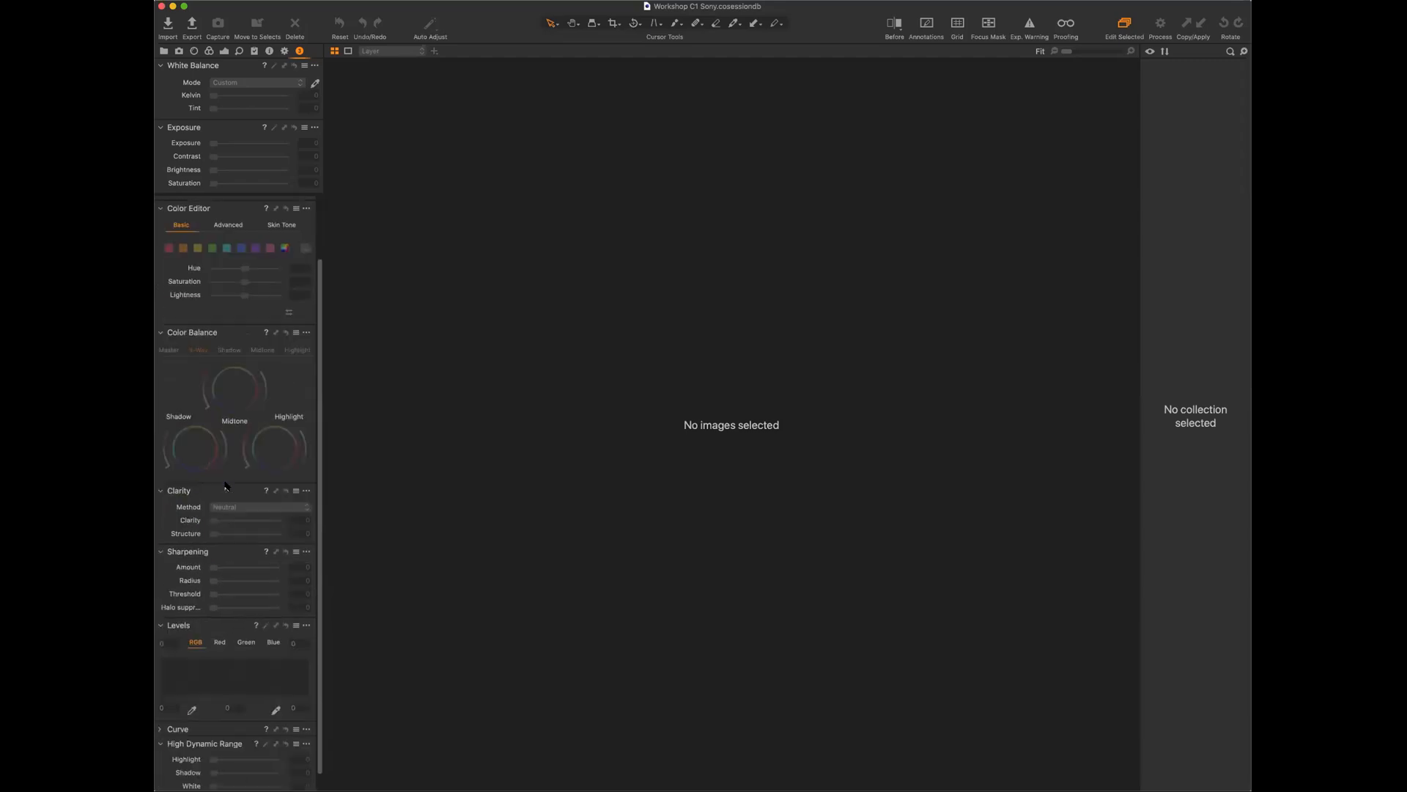
pyautogui.scroll(2, 225, 485)
pyautogui.scroll(-3, 226, 485)
pyautogui.scroll(3, 226, 485)
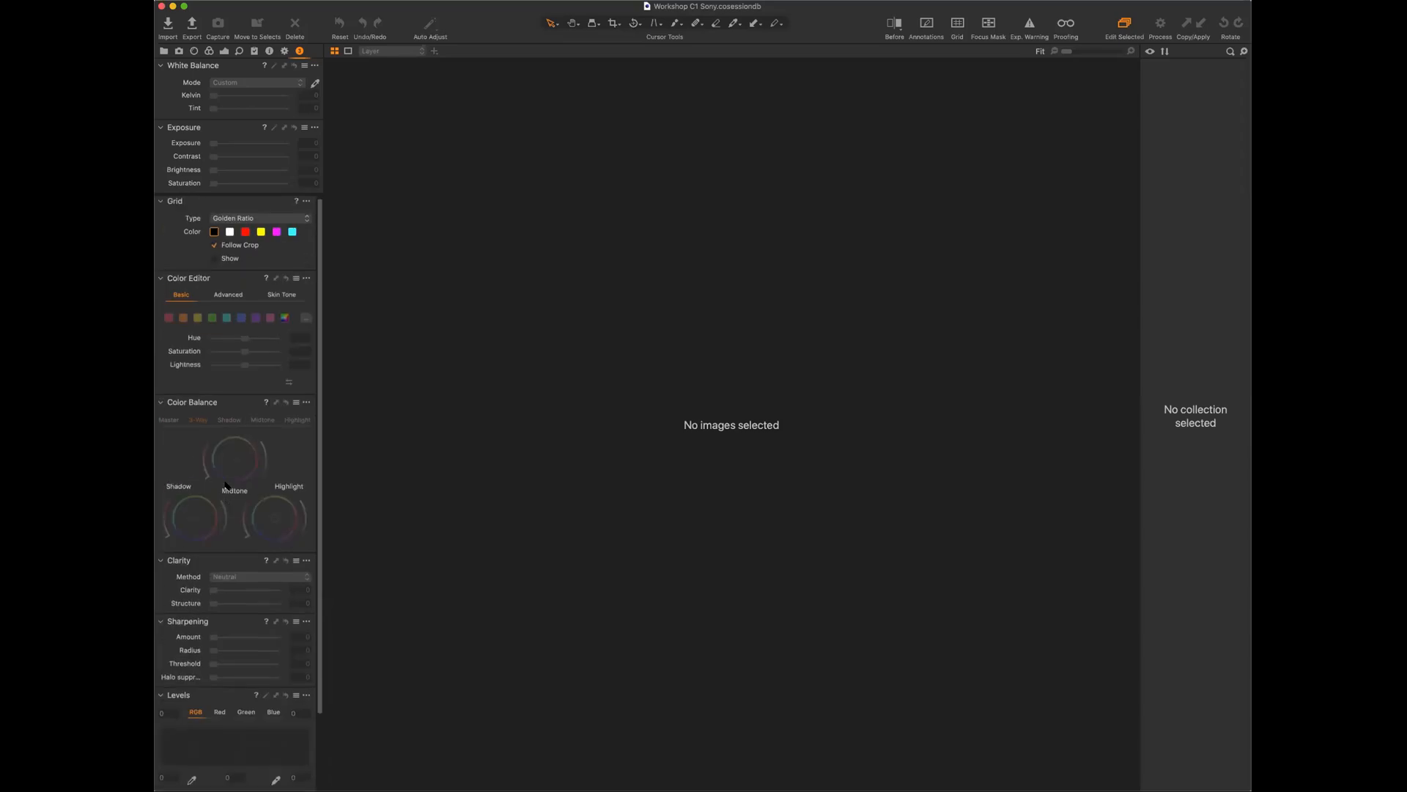
pyautogui.scroll(-5, 225, 485)
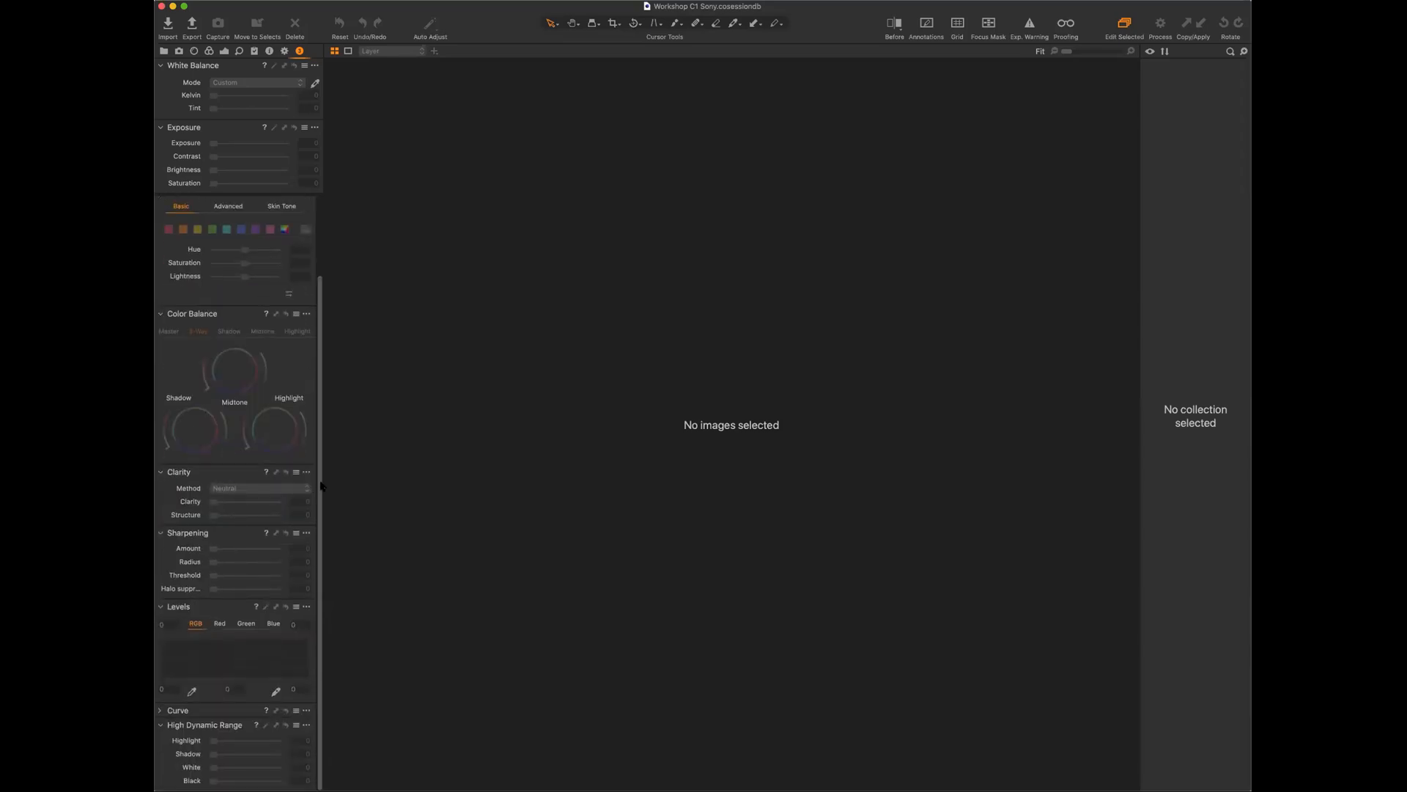
pyautogui.scroll(5, 319, 498)
pyautogui.scroll(-5, 309, 542)
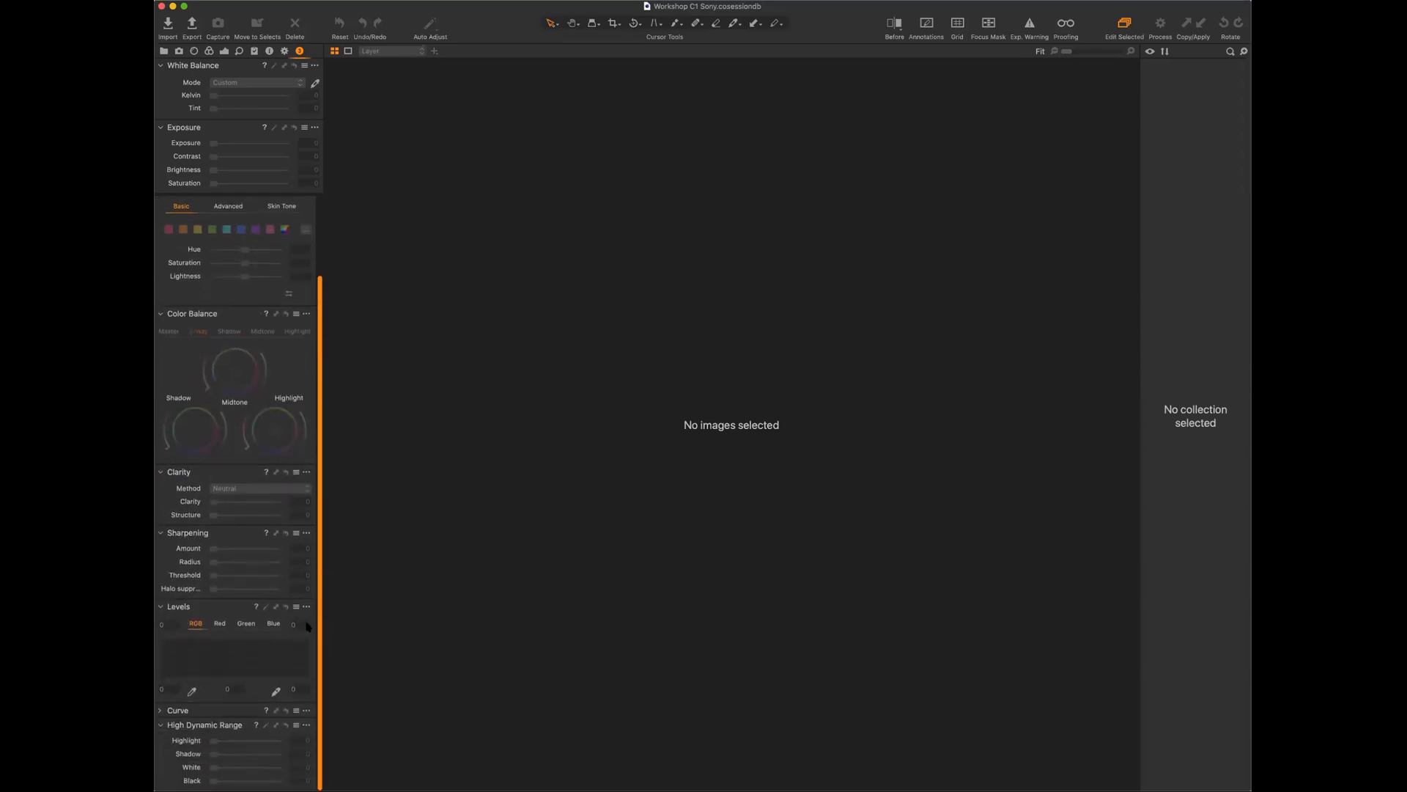
# Expand the Curve tool and look through the full list of scrollable tools.
pyautogui.click(160, 711)
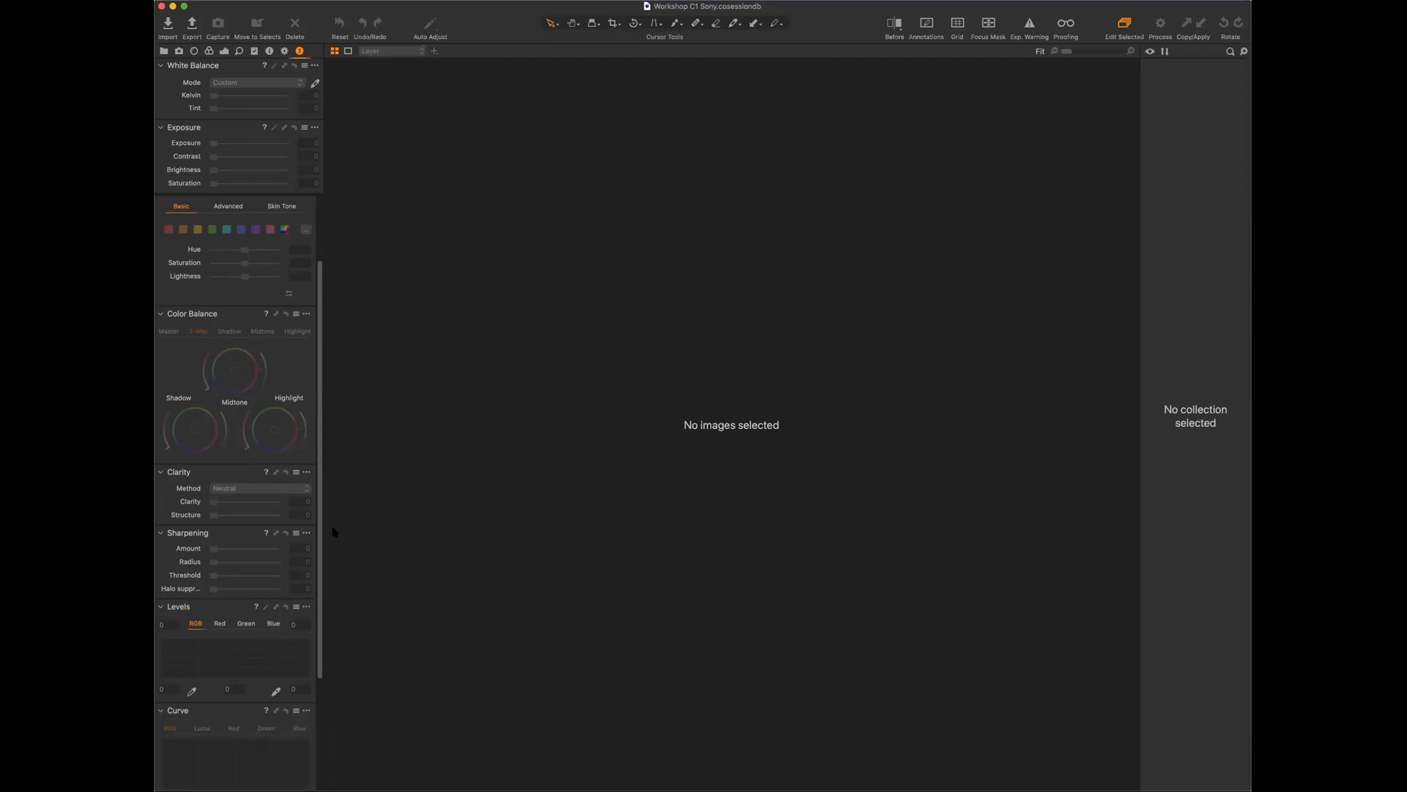
pyautogui.scroll(-4, 319, 539)
pyautogui.scroll(6, 311, 542)
pyautogui.scroll(-3, 306, 544)
pyautogui.scroll(4, 293, 528)
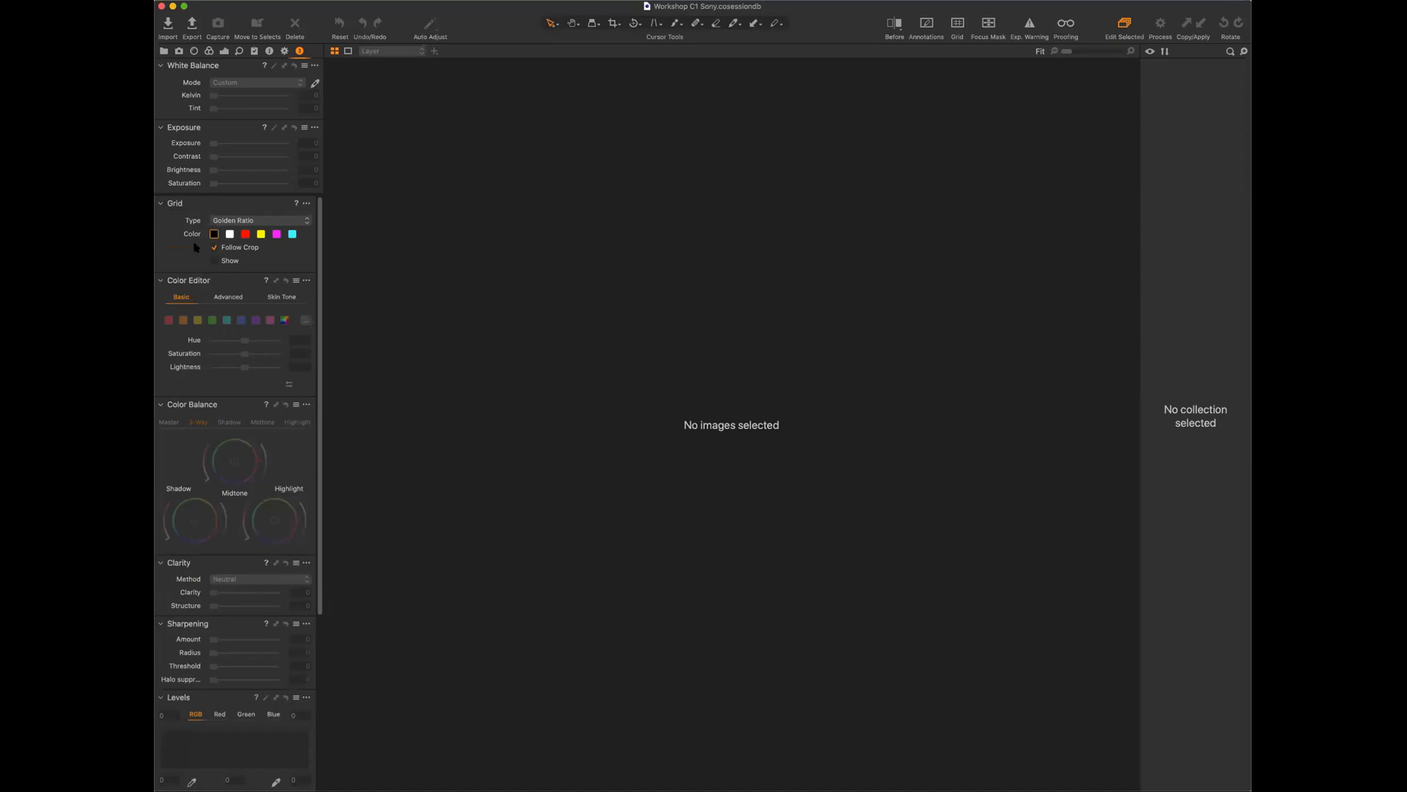
# Move the Grid tool below Color Balance and place Clarity at the head of the scrollable area.
pyautogui.moveTo(214, 203); pyautogui.dragTo(216, 403)
pyautogui.moveTo(214, 475)
pyautogui.mouseDown()
pyautogui.moveTo(214, 337)
pyautogui.moveTo(211, 488)
pyautogui.mouseUp()
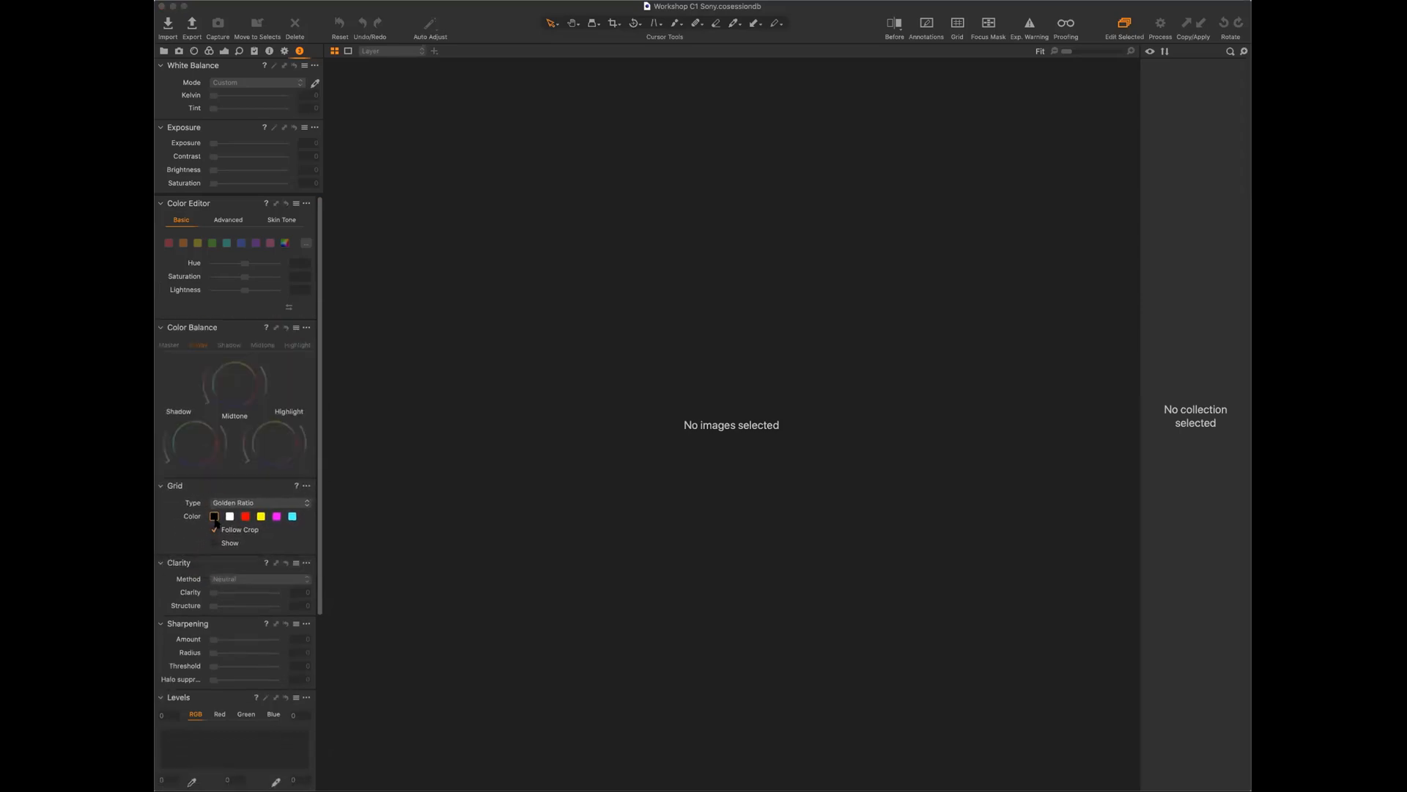
pyautogui.moveTo(212, 562); pyautogui.dragTo(203, 220)
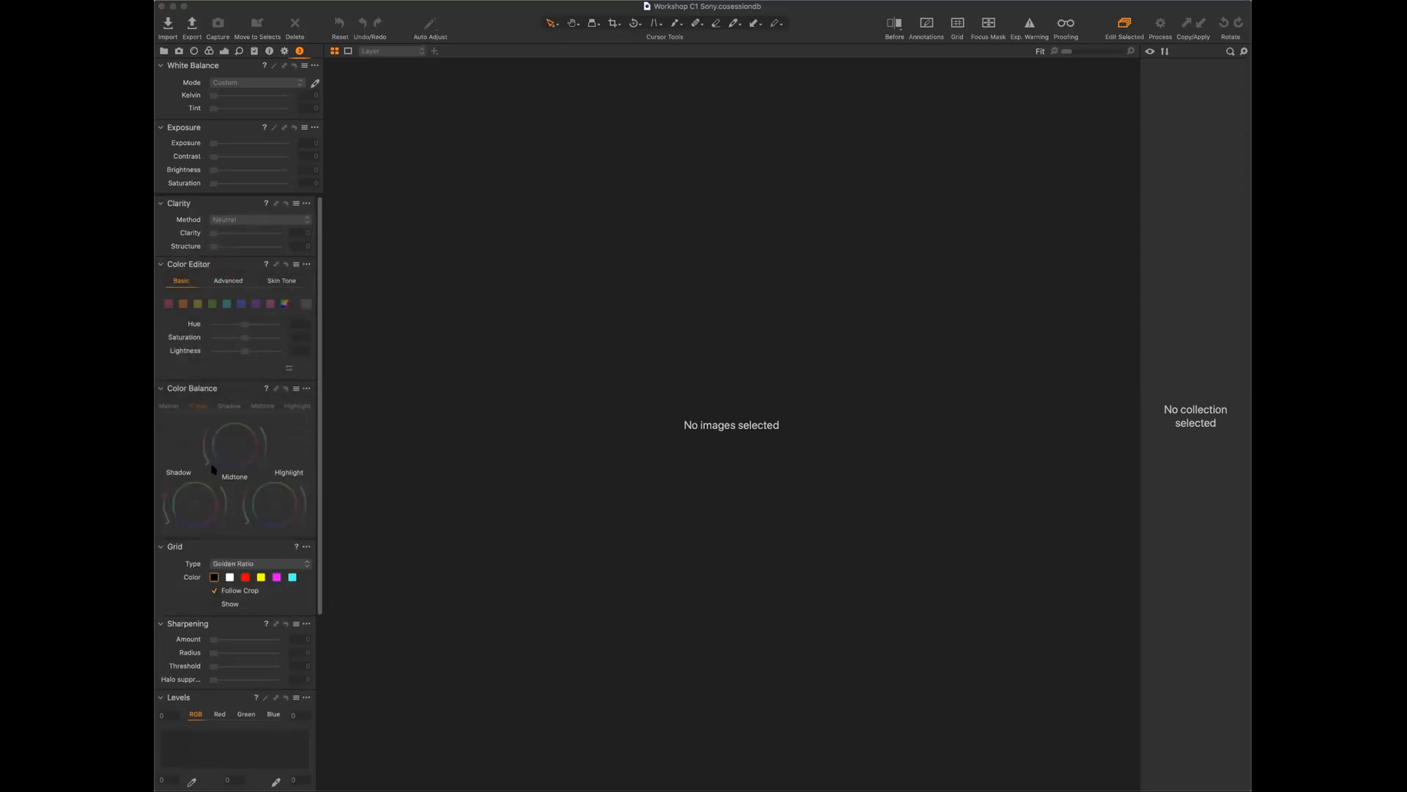
# Reorder the scrollable tools so Sharpening follows Color Editor and Grid sits directly above Color Balance.
pyautogui.moveTo(205, 623); pyautogui.dragTo(213, 403)
pyautogui.scroll(-3, 320, 589)
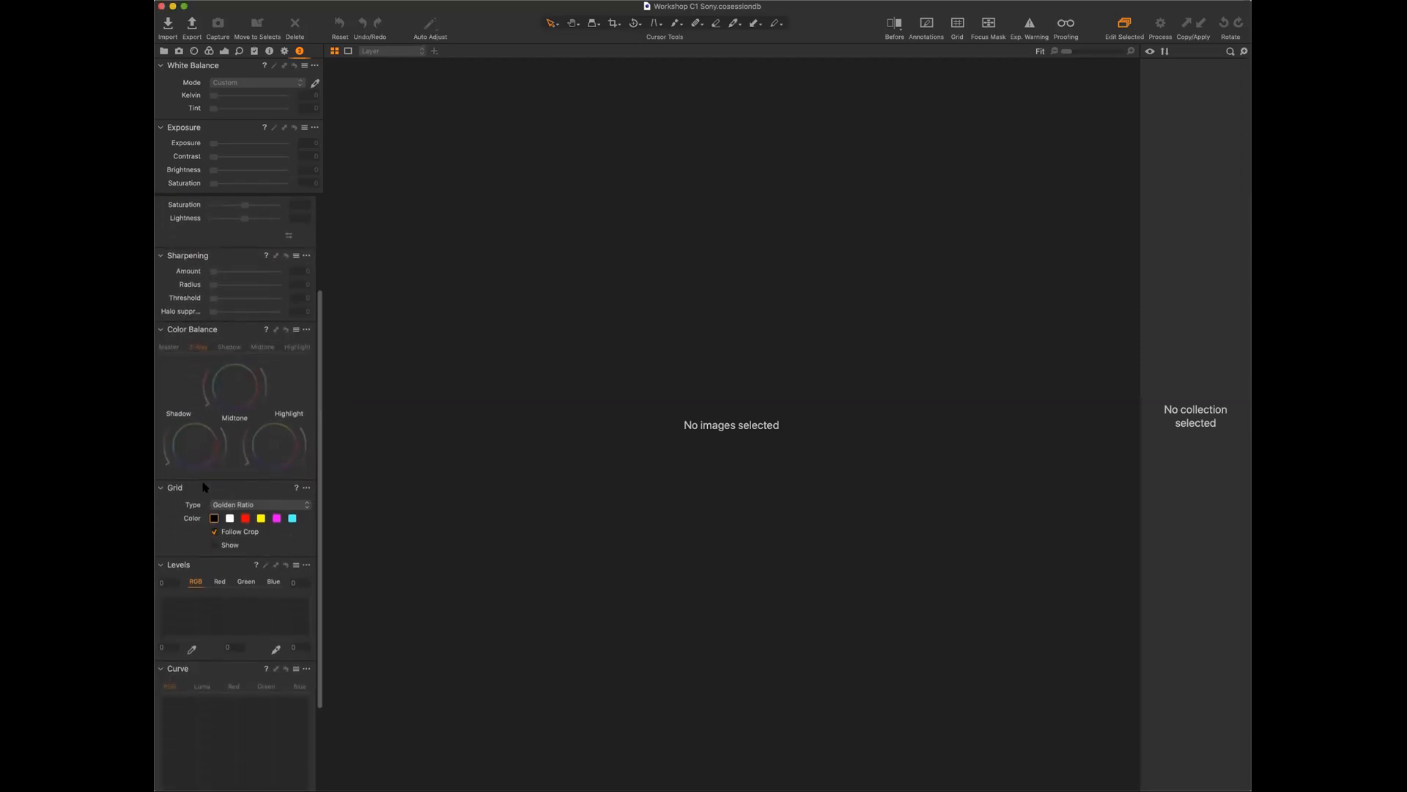
pyautogui.moveTo(204, 487); pyautogui.dragTo(205, 323)
# Move Levels below Clarity and place High Dynamic Range between Clarity and Levels.
pyautogui.moveTo(196, 565); pyautogui.dragTo(197, 276)
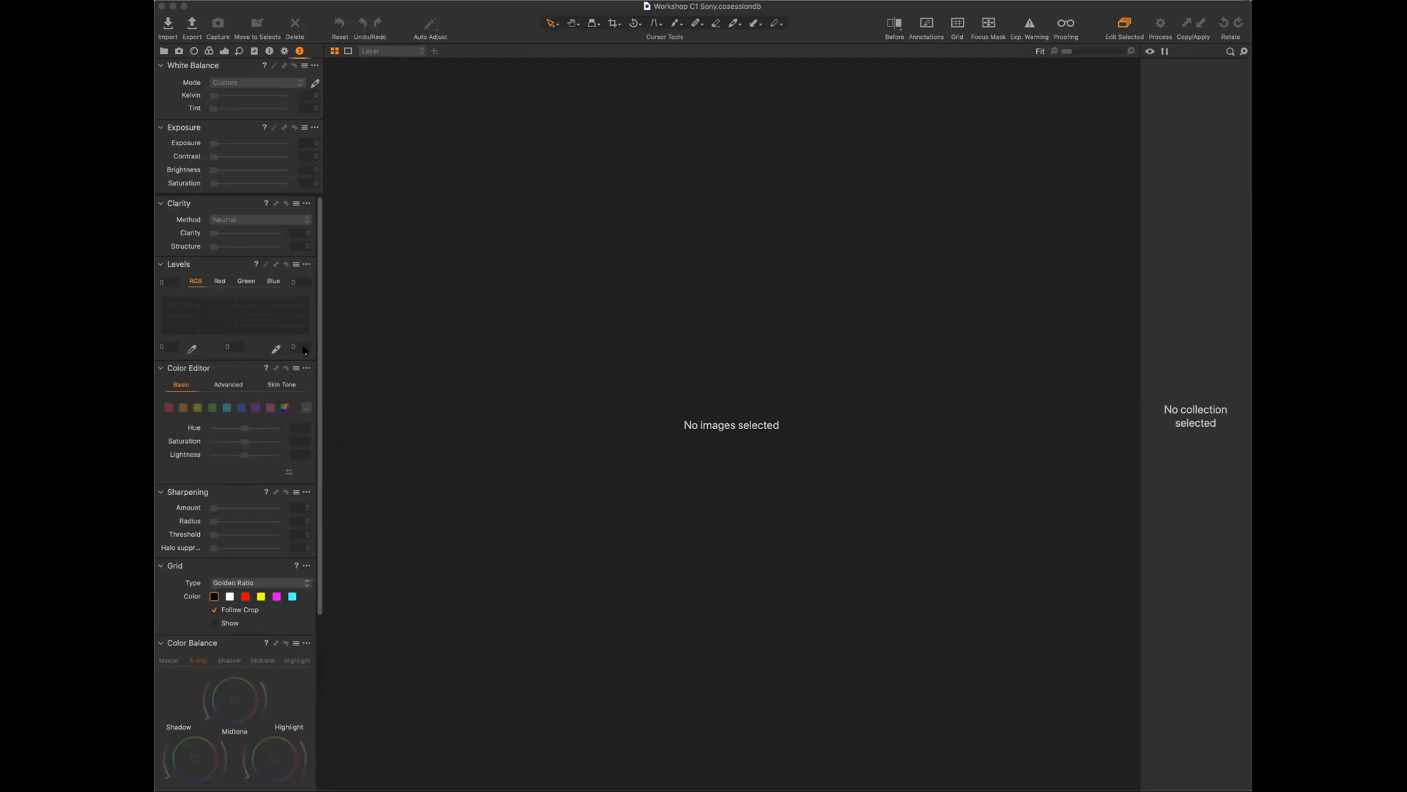
pyautogui.scroll(-8, 227, 615)
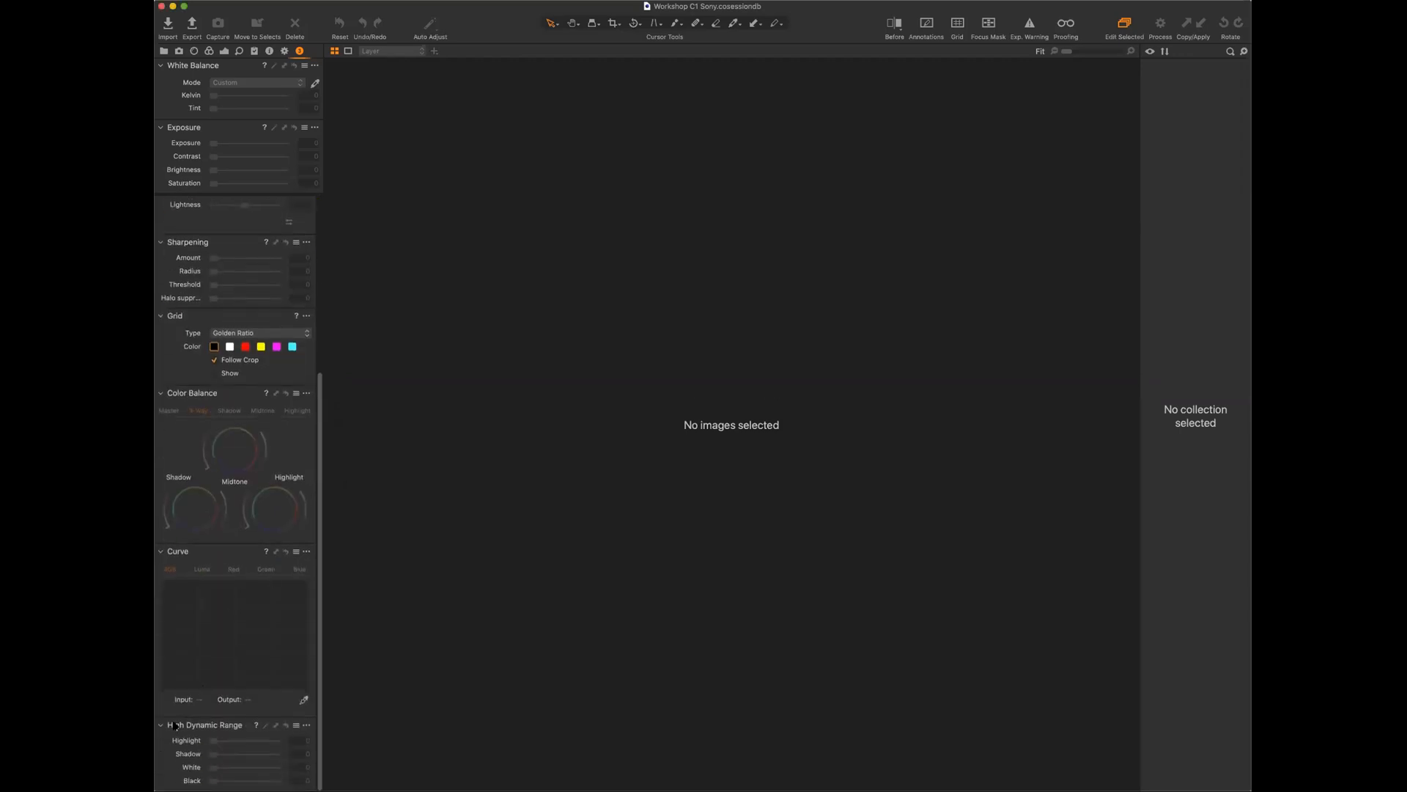
pyautogui.moveTo(189, 724); pyautogui.dragTo(192, 393)
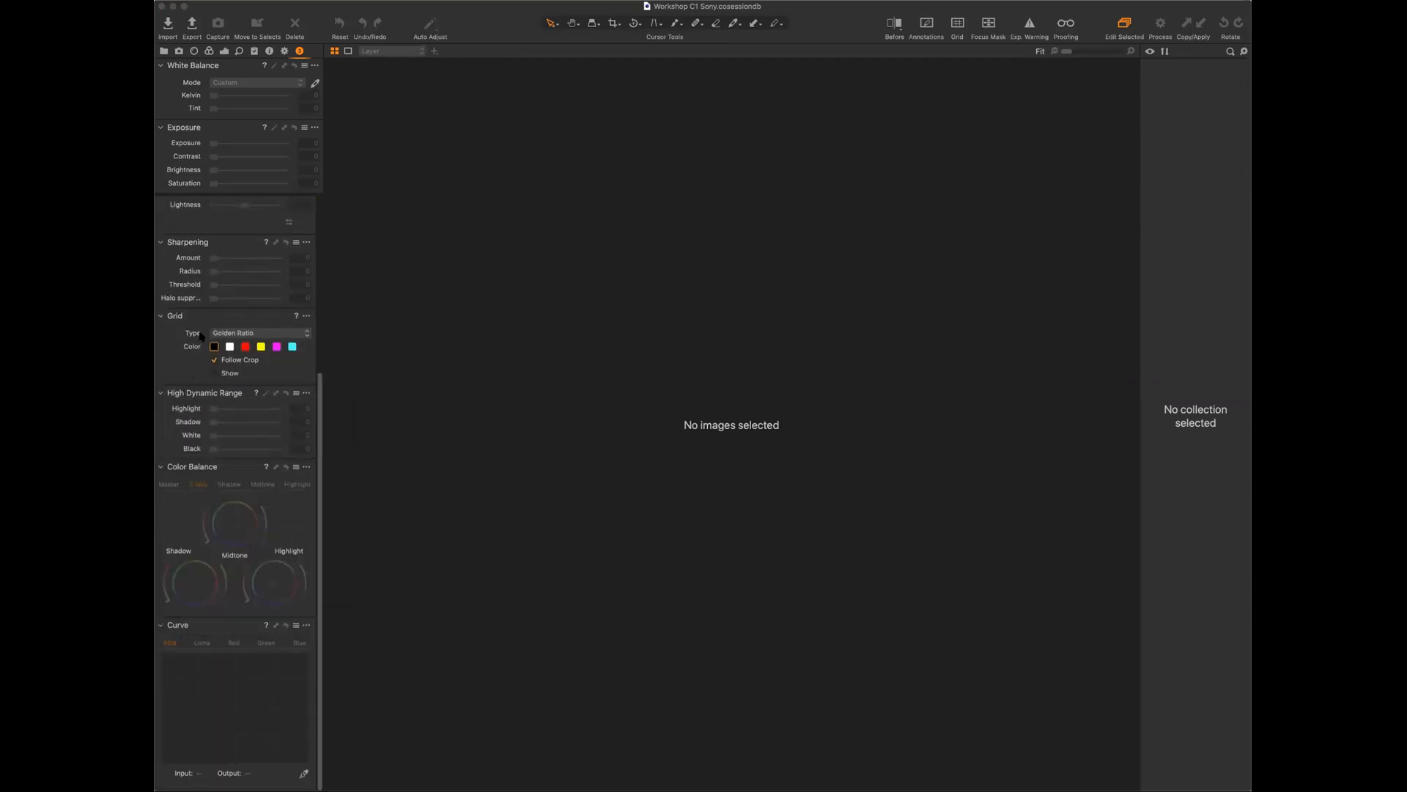
pyautogui.moveTo(229, 284)
pyautogui.mouseDown()
pyautogui.moveTo(230, 212)
pyautogui.moveTo(221, 300)
pyautogui.mouseUp()
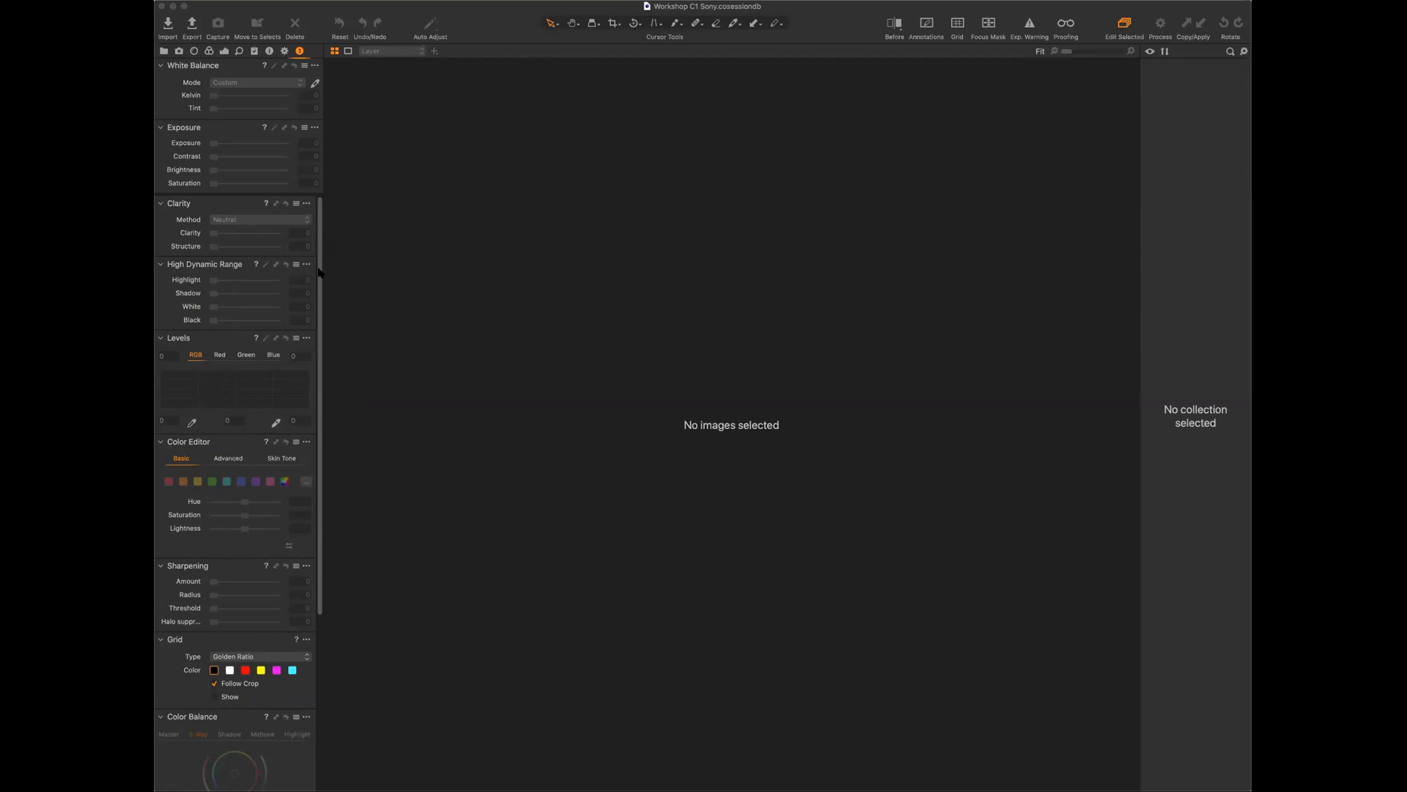
# Remove the Color Balance and Color Editor tools from the Personal 1 tab.
pyautogui.moveTo(320, 221); pyautogui.dragTo(329, 350)
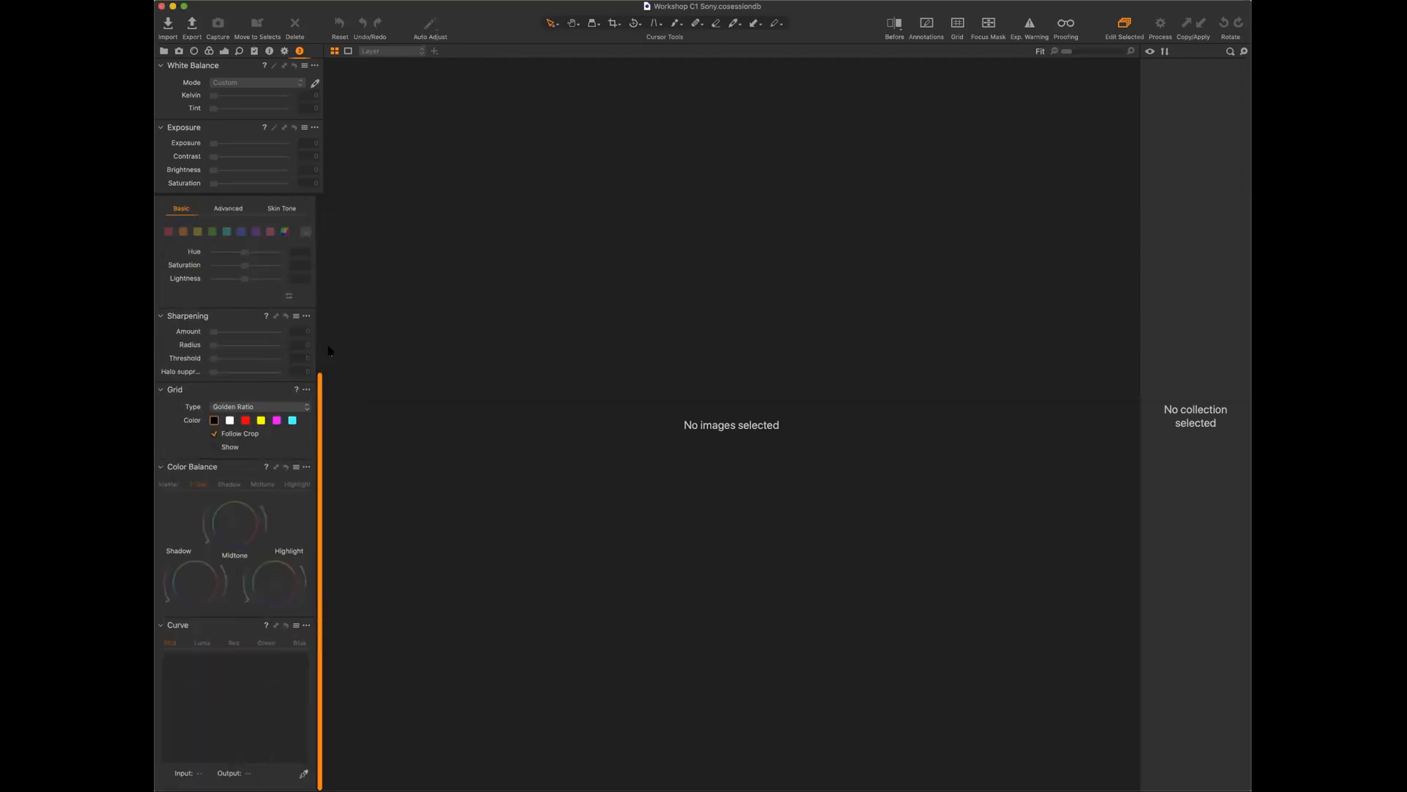
pyautogui.moveTo(333, 510); pyautogui.dragTo(333, 510)
pyautogui.click(306, 467)
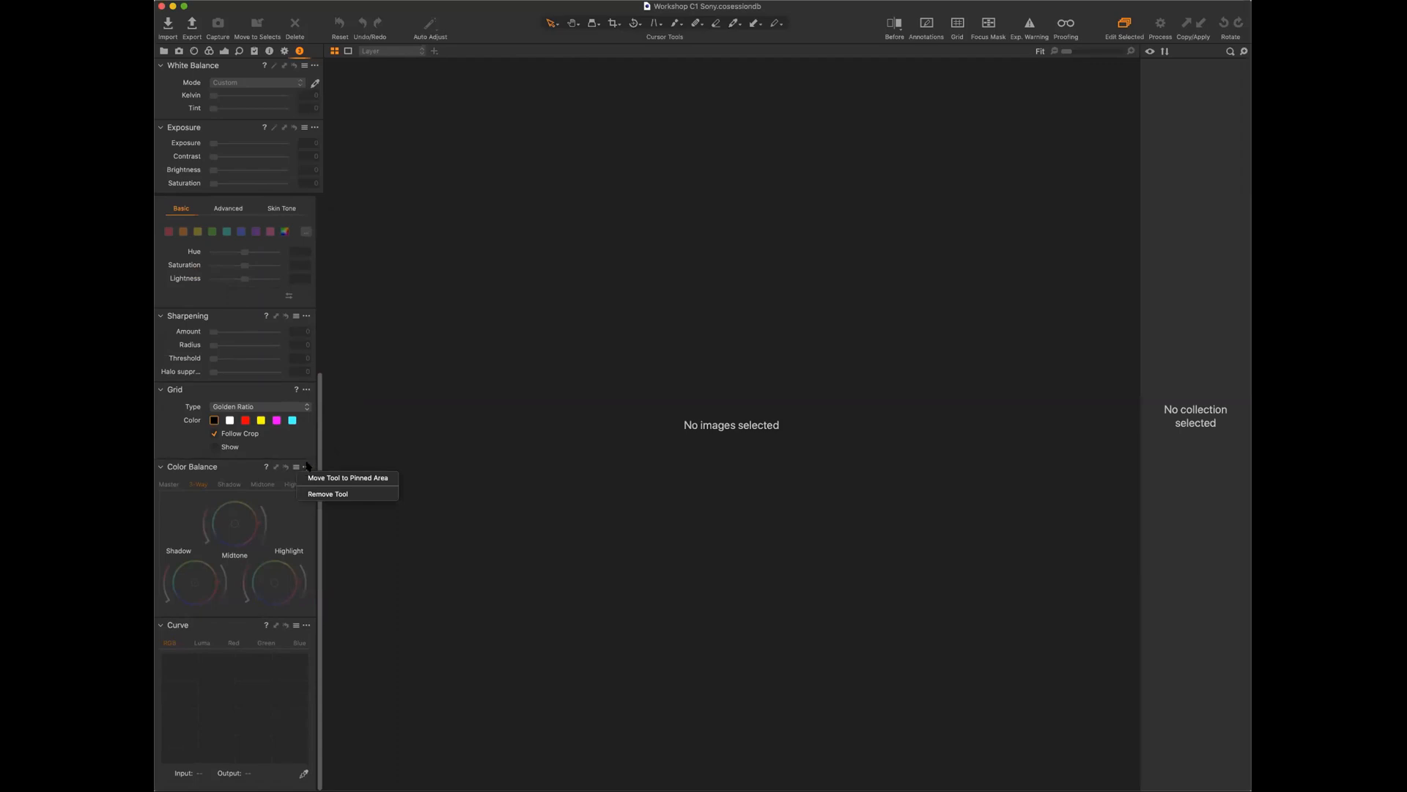
pyautogui.click(360, 495)
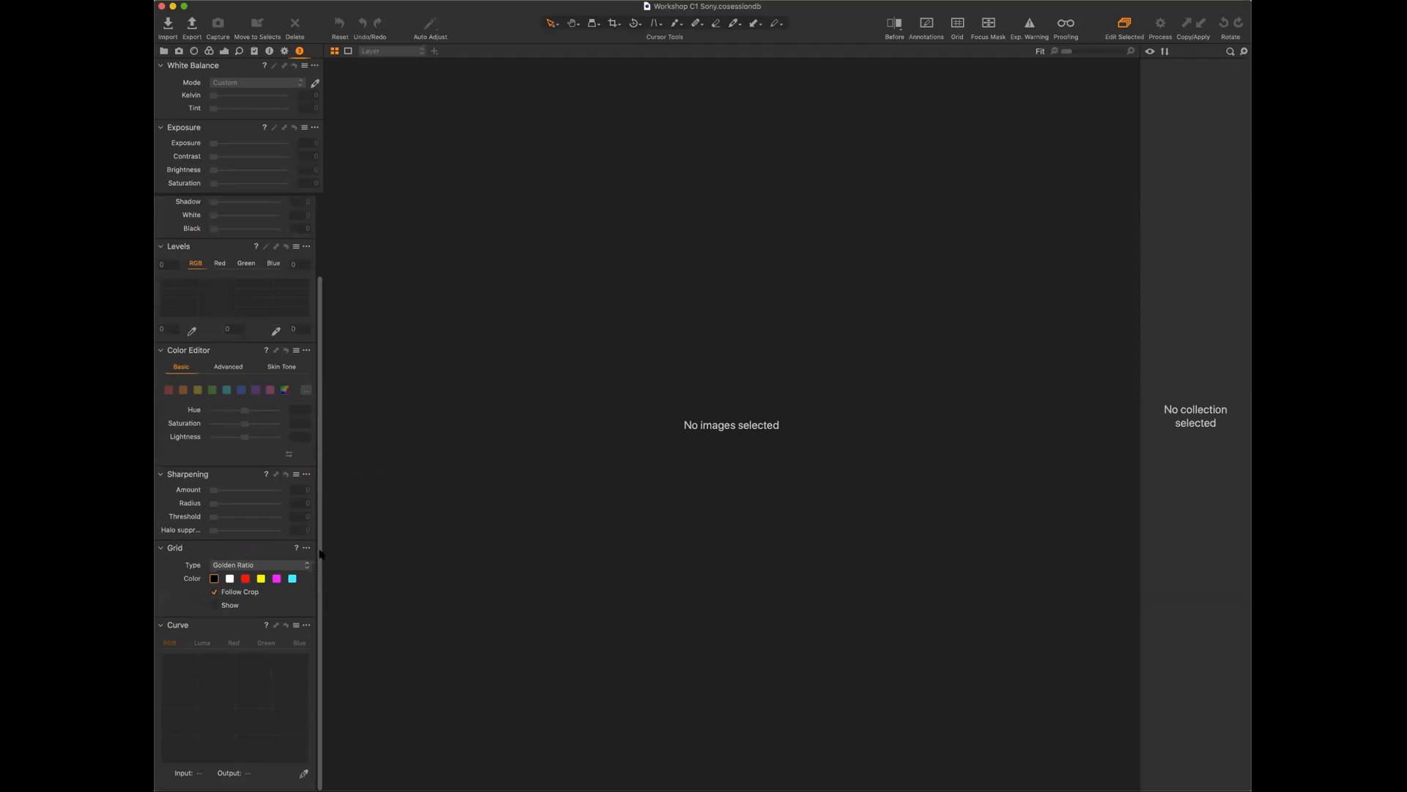
pyautogui.click(306, 350)
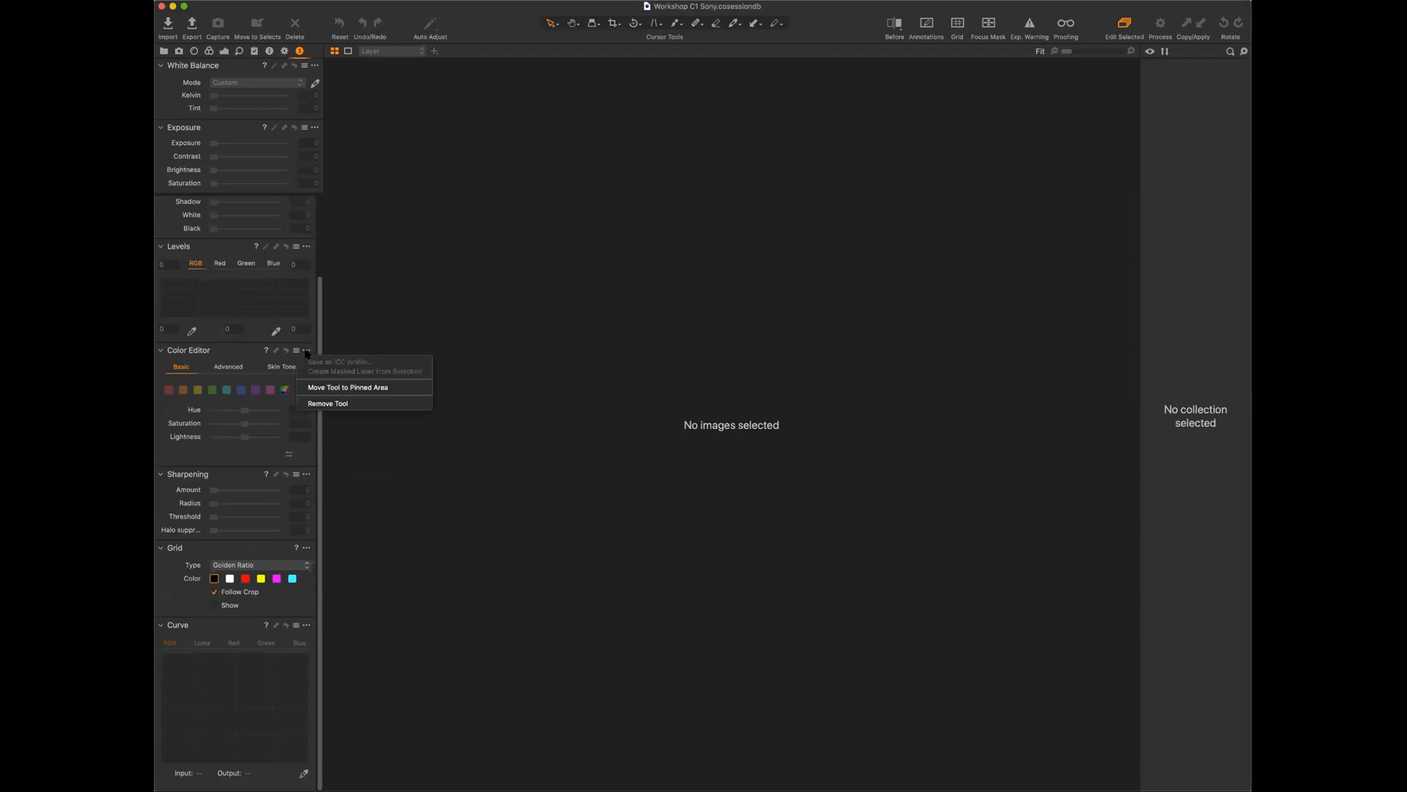
pyautogui.click(338, 404)
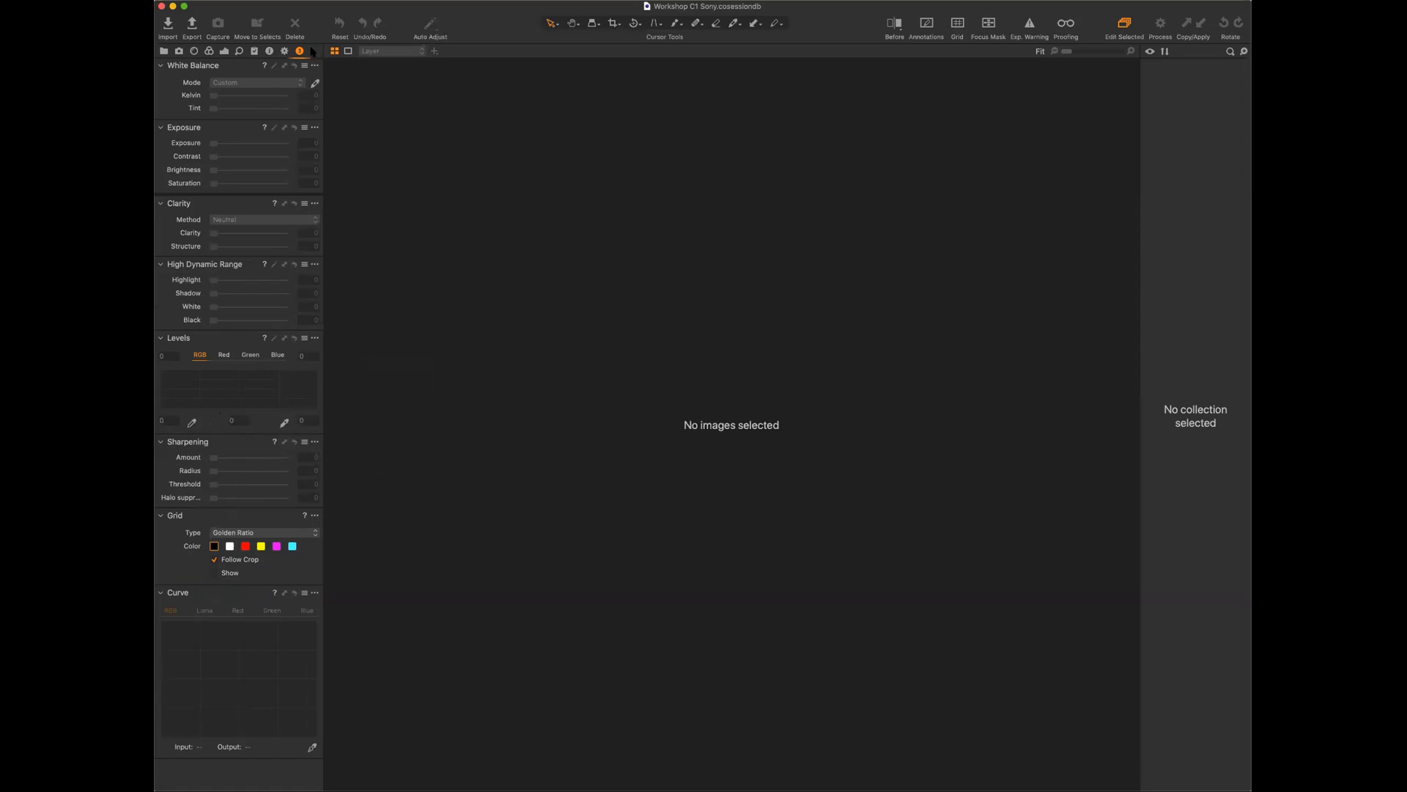
# Add a custom tool tab named Herramientas Color with a number icon, and widen the tool area until the new tab's icon fits.
pyautogui.rightClick(311, 51)
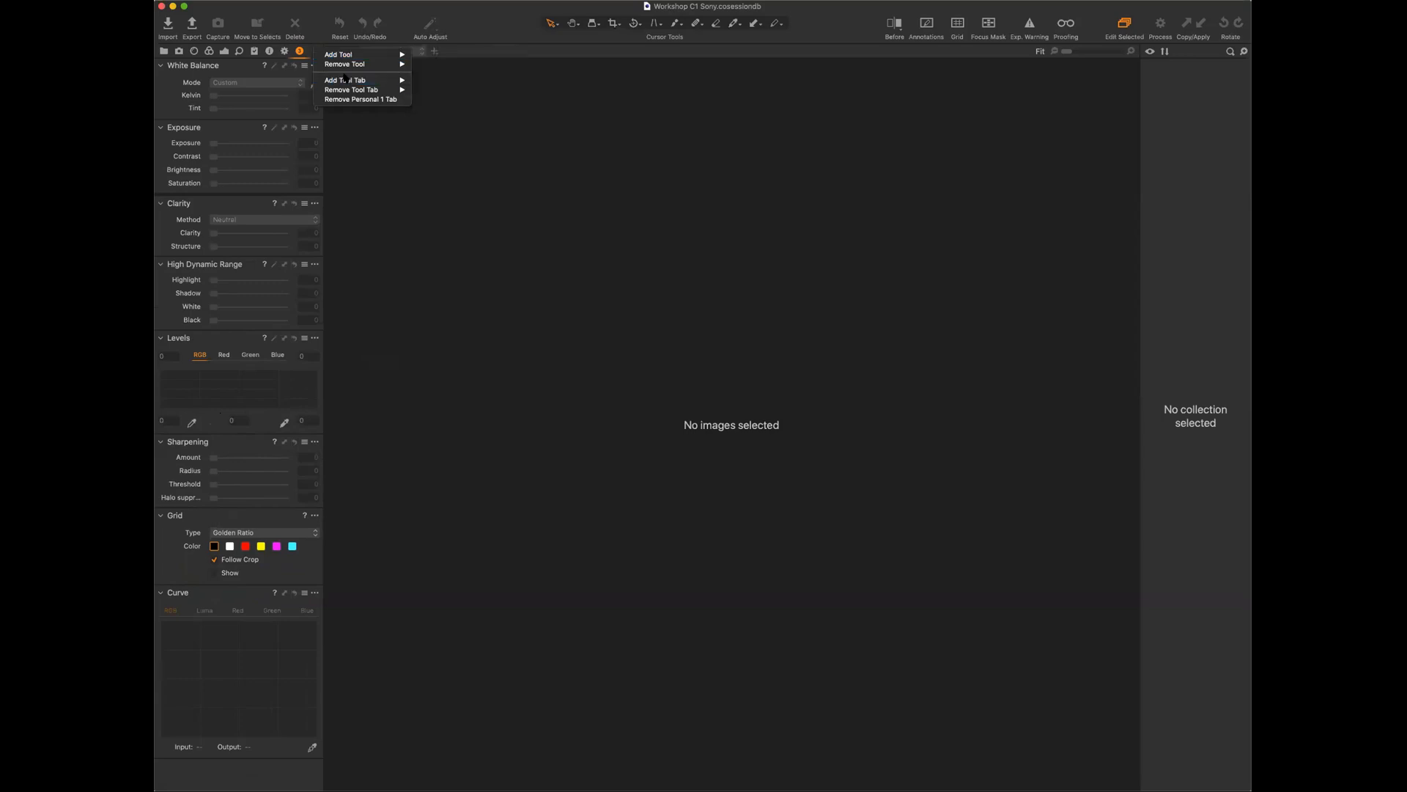
pyautogui.moveTo(359, 79)
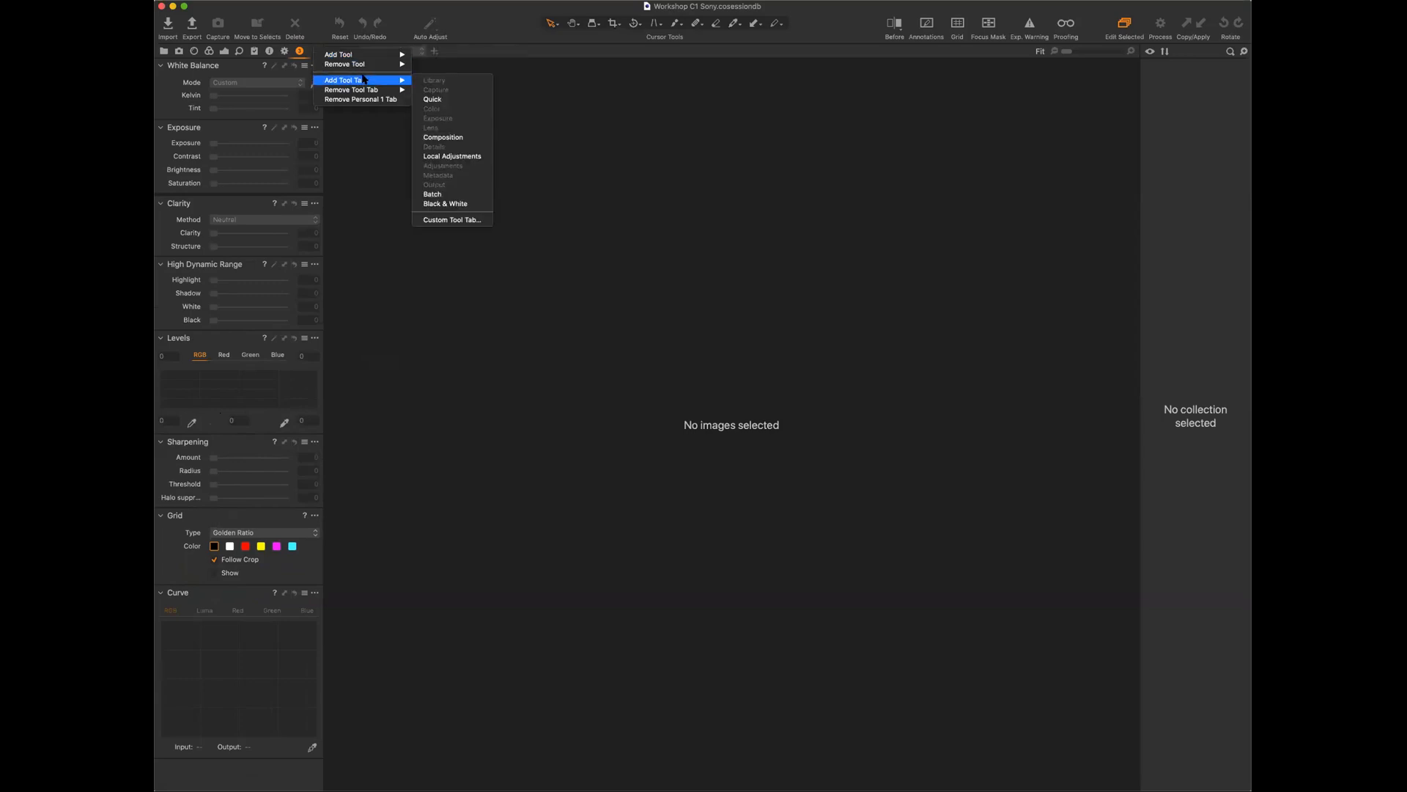
pyautogui.click(473, 219)
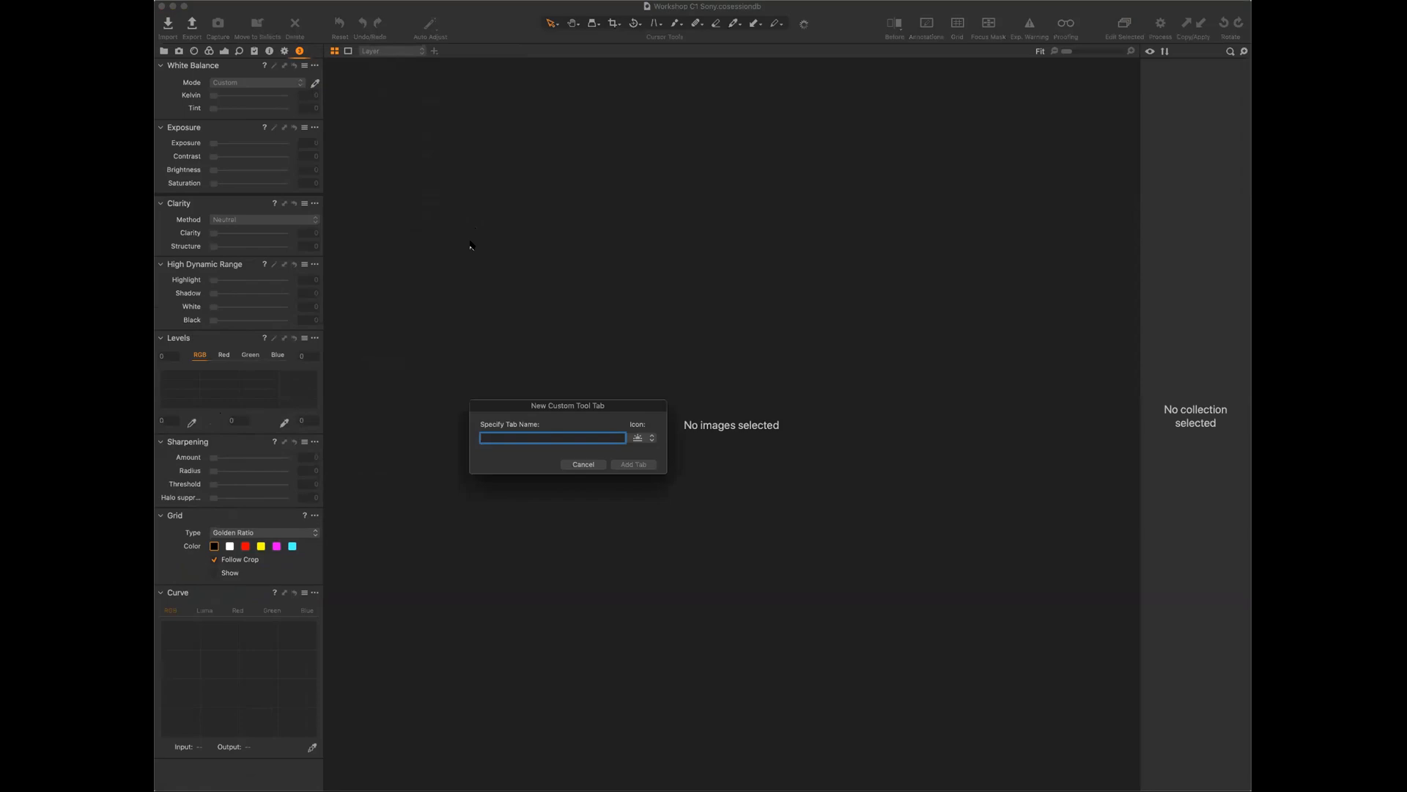
pyautogui.click(647, 437)
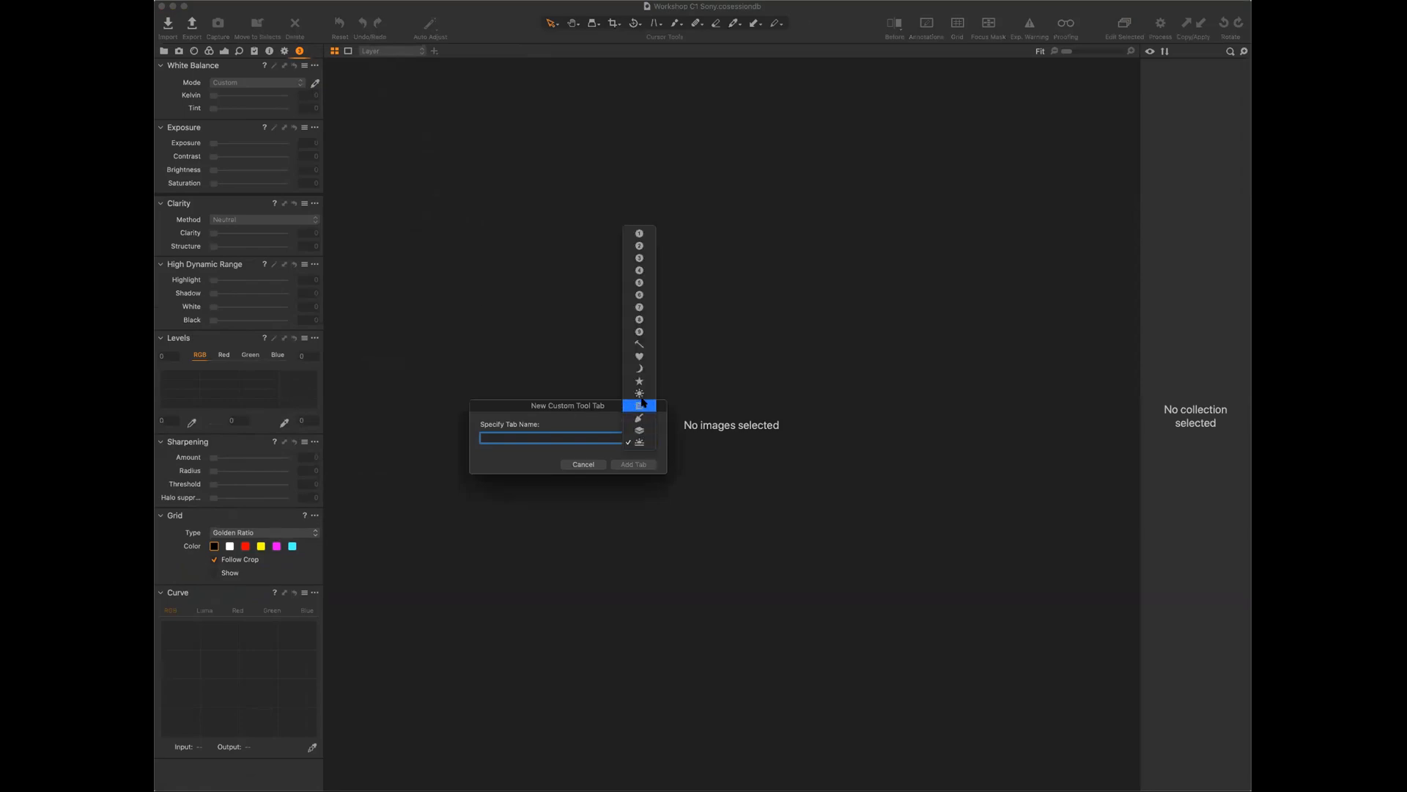
pyautogui.click(646, 319)
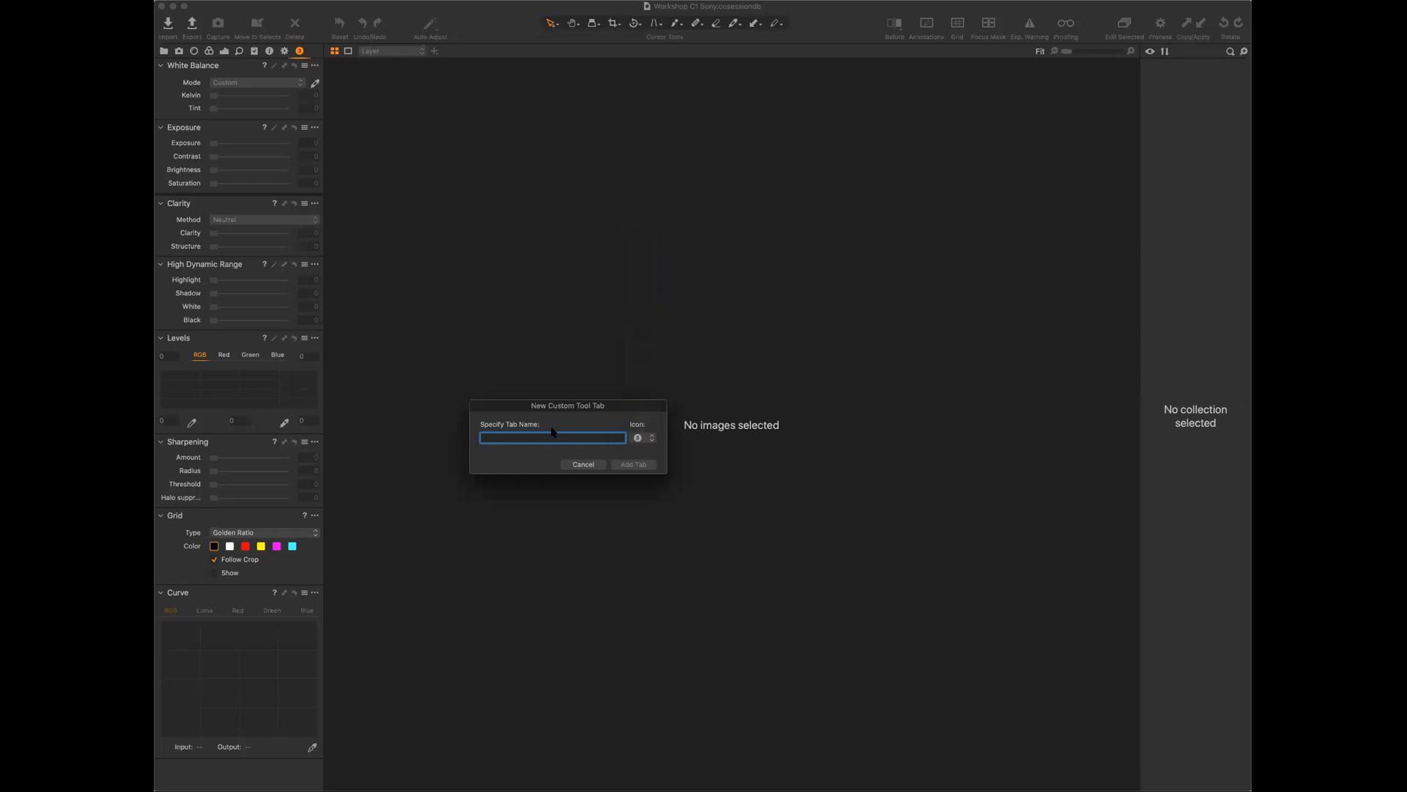
pyautogui.write('Colo')
pyautogui.write('Herramien')
pyautogui.write('tas')
pyautogui.press('Return')
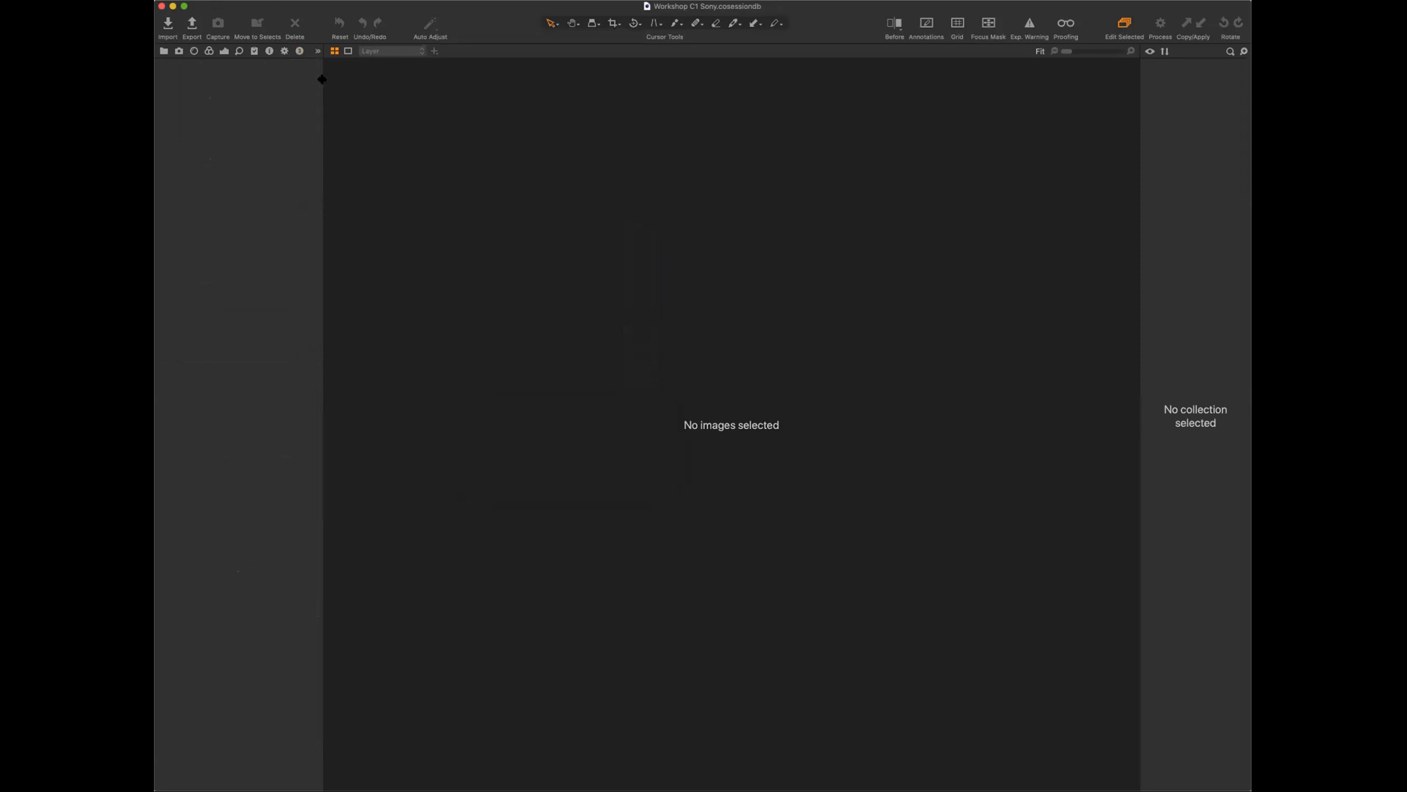
pyautogui.moveTo(322, 79); pyautogui.dragTo(342, 147)
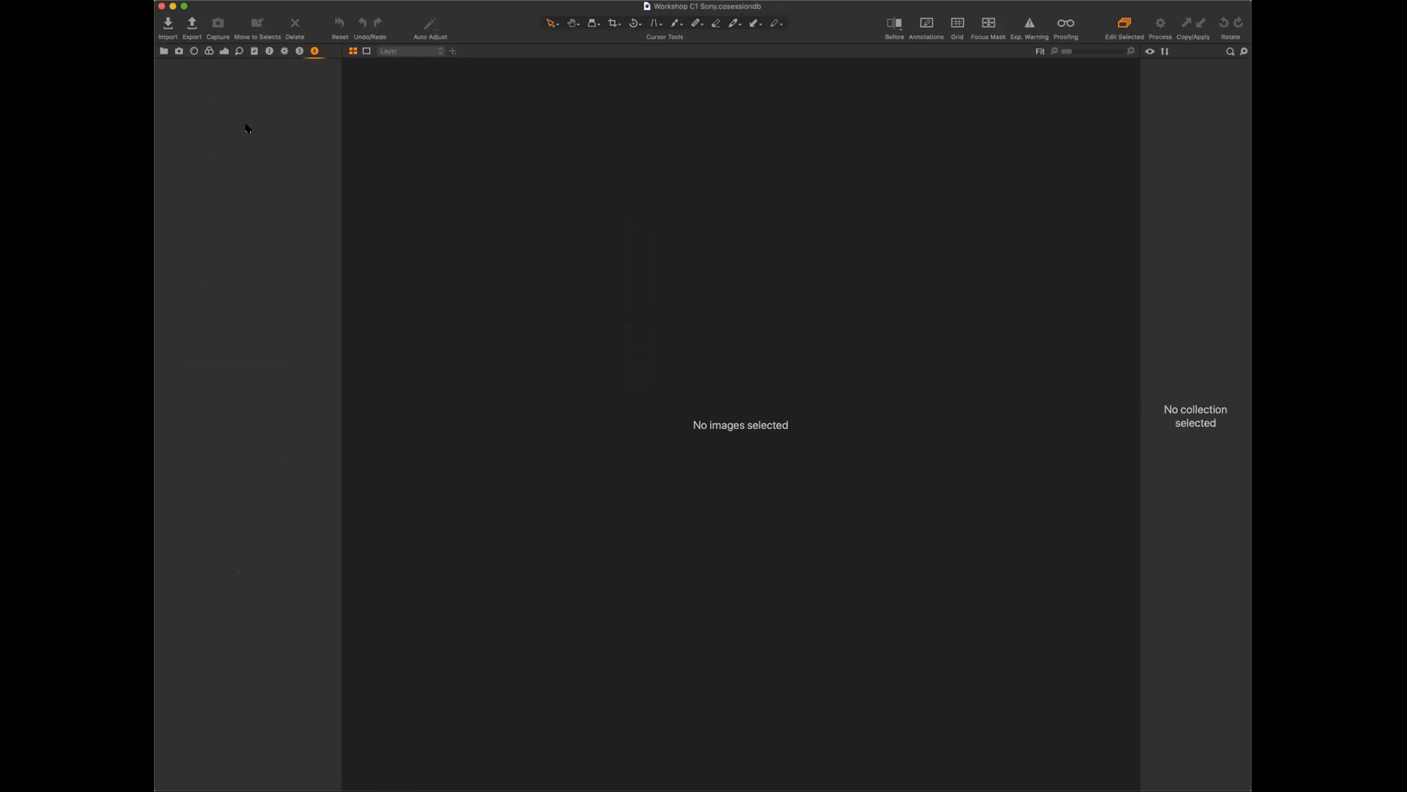
# Add the Color Balance and Color Editor tools to the Herramientas Color tab, and compare it with the Personal 1 tab.
pyautogui.rightClick(219, 132)
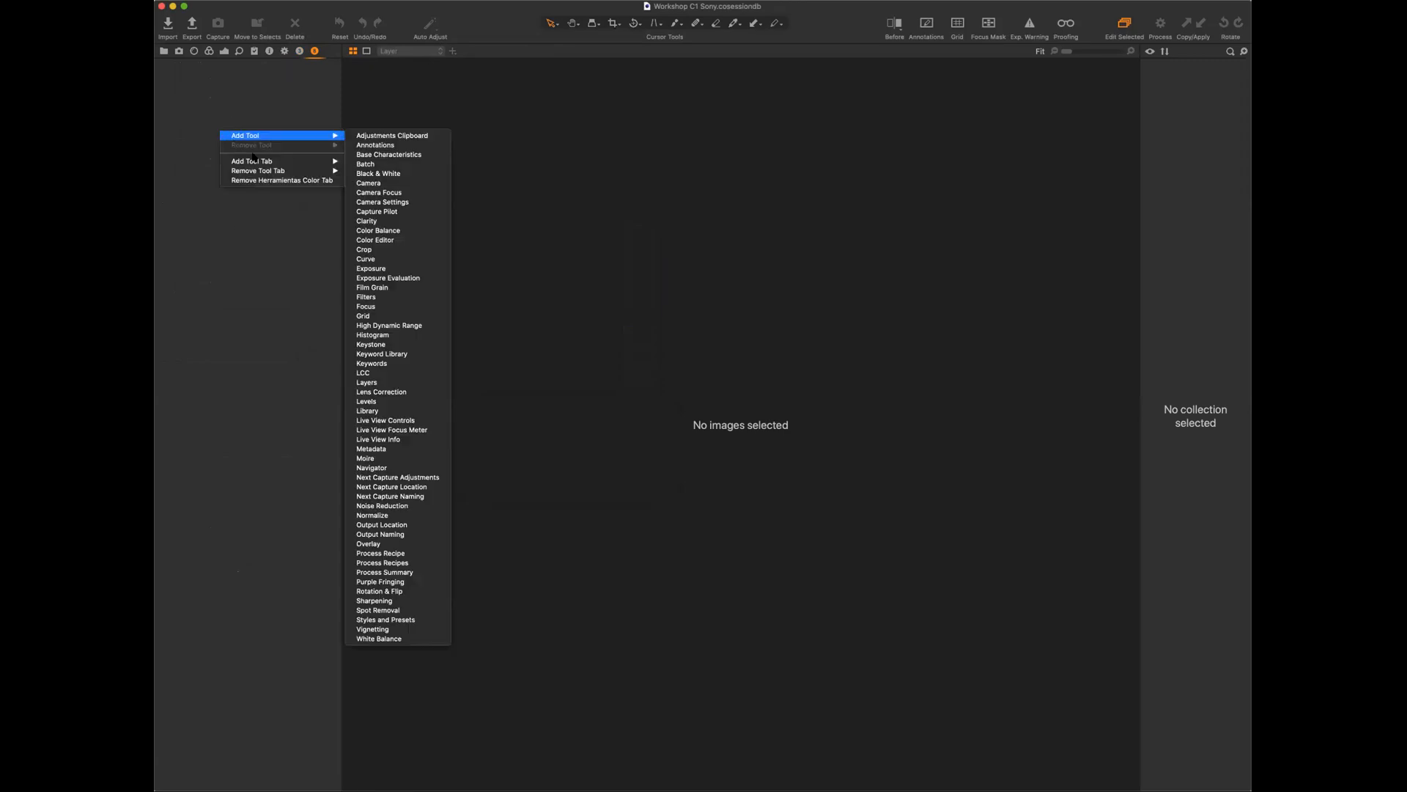
pyautogui.click(387, 230)
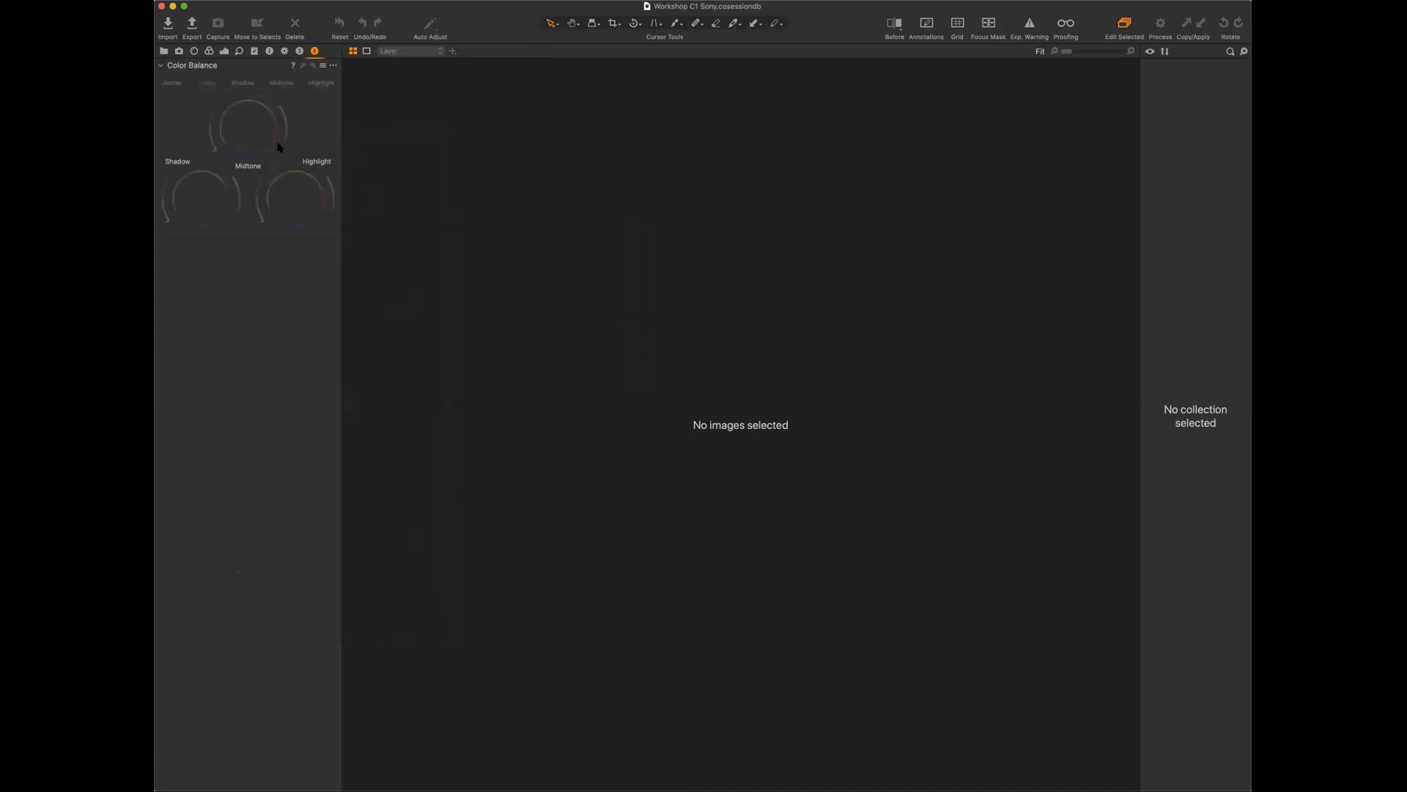
pyautogui.rightClick(259, 306)
pyautogui.moveTo(333, 313)
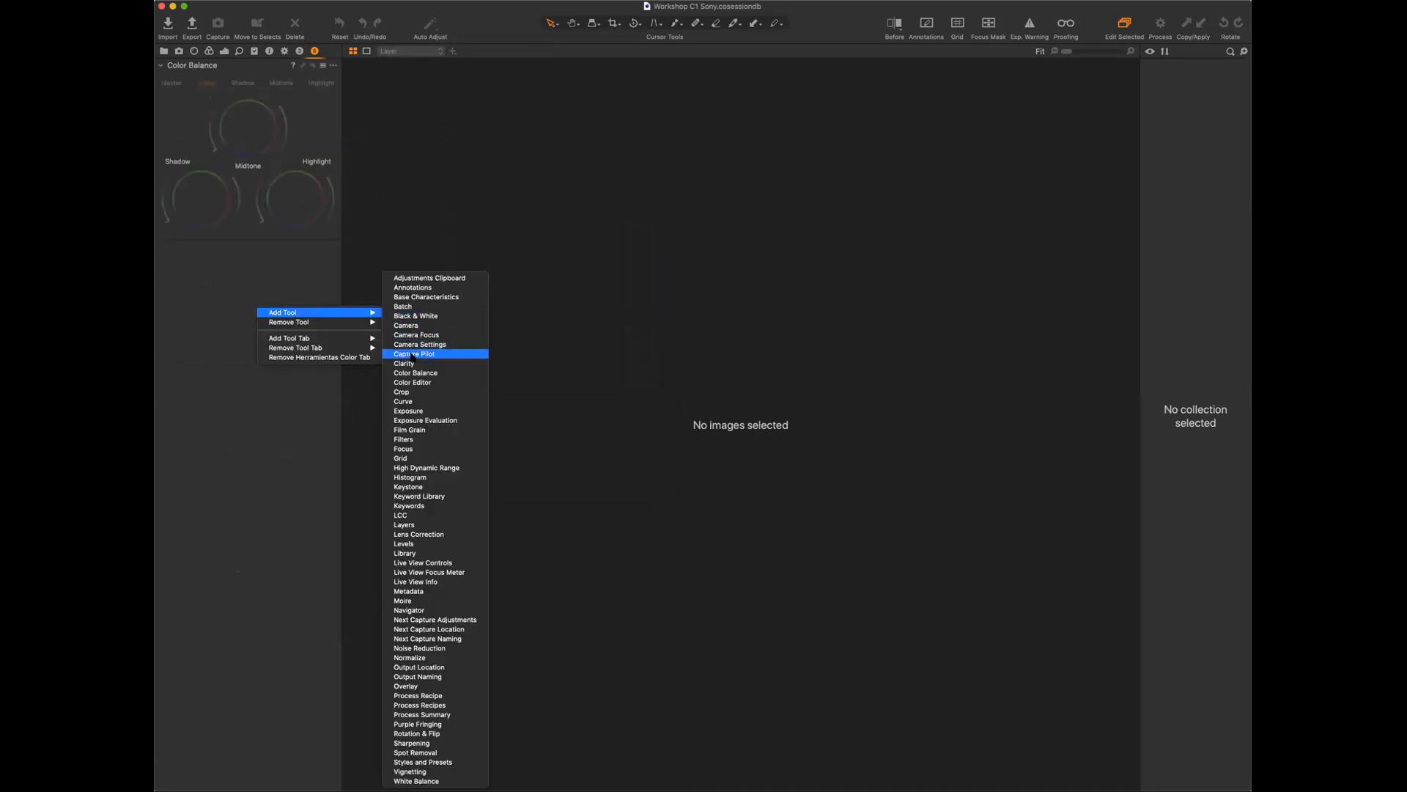
pyautogui.click(430, 382)
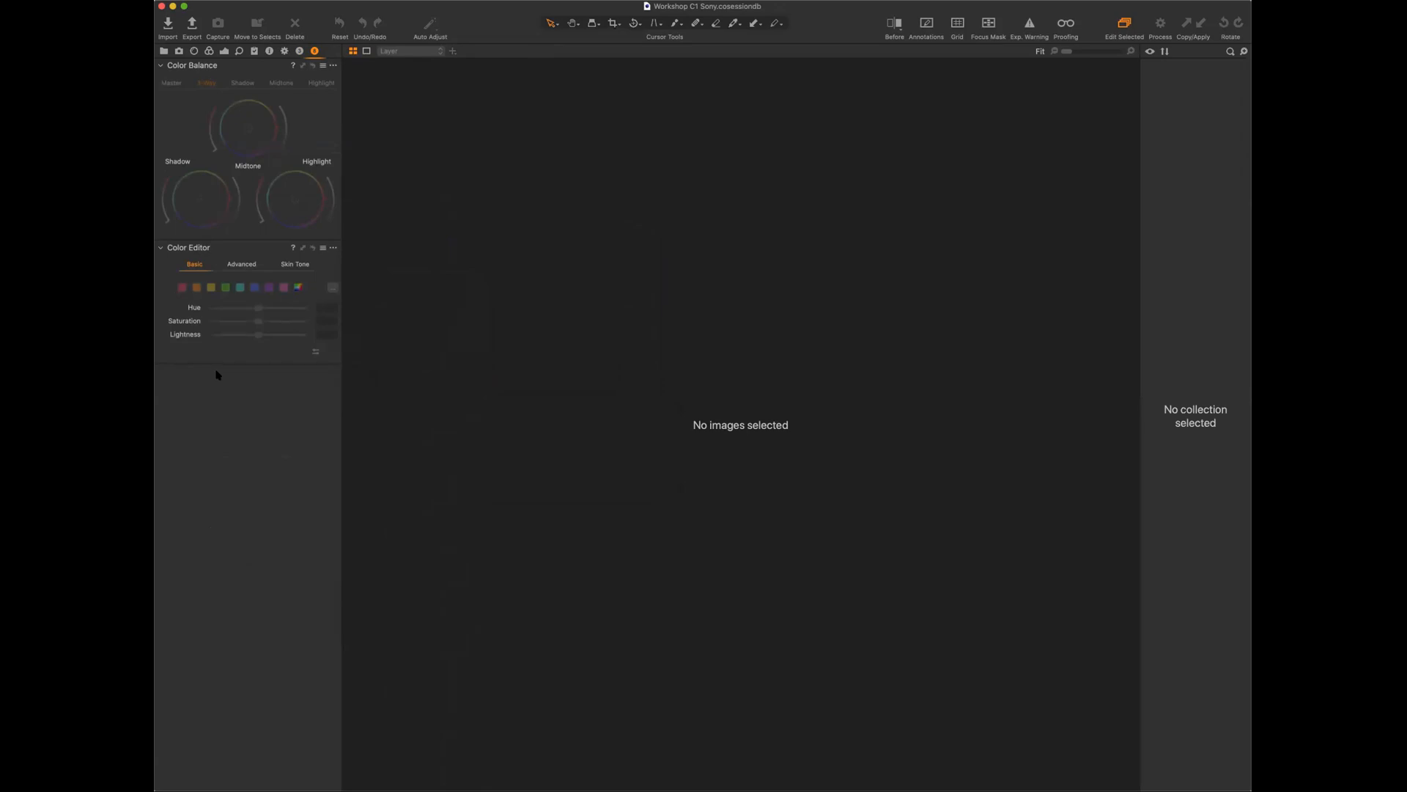
pyautogui.click(300, 51)
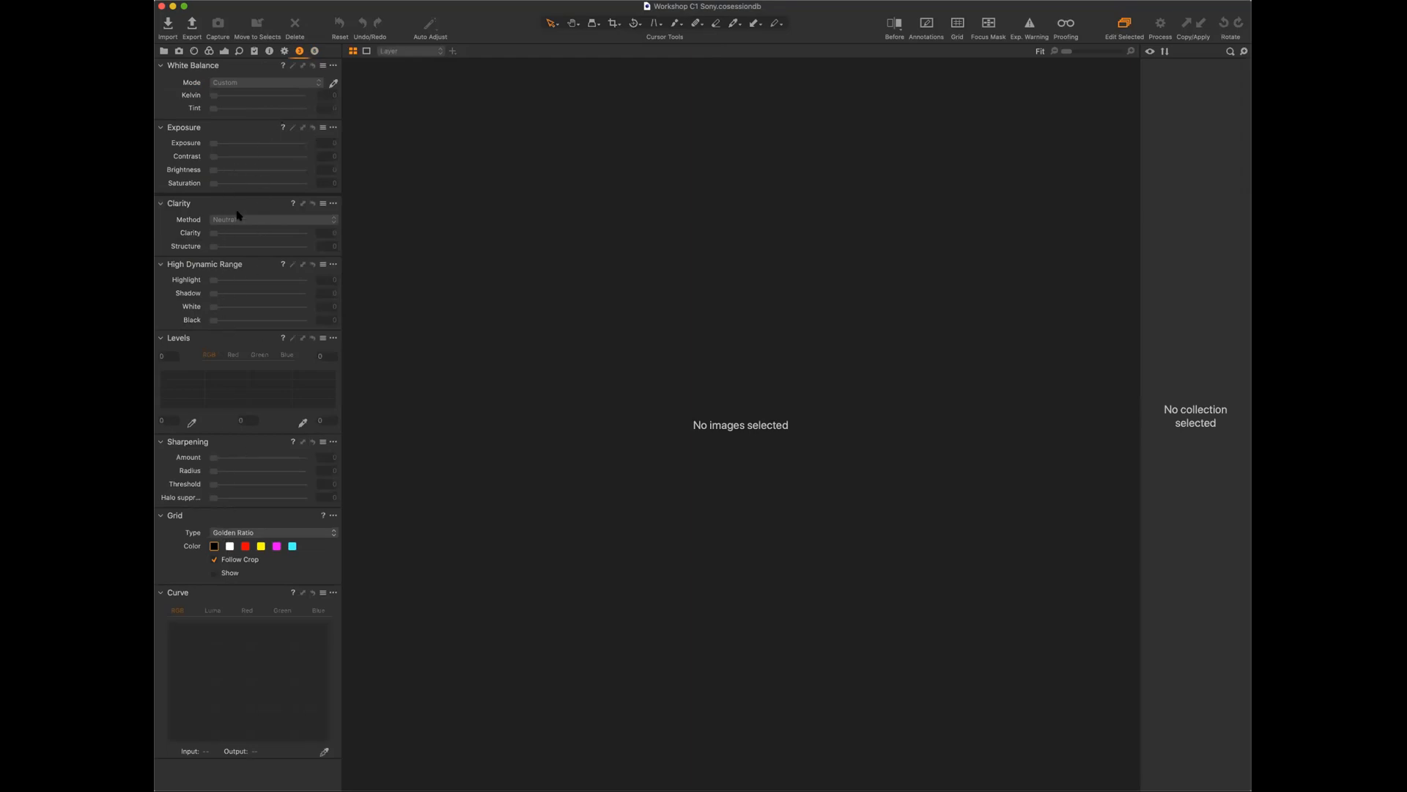
pyautogui.click(314, 51)
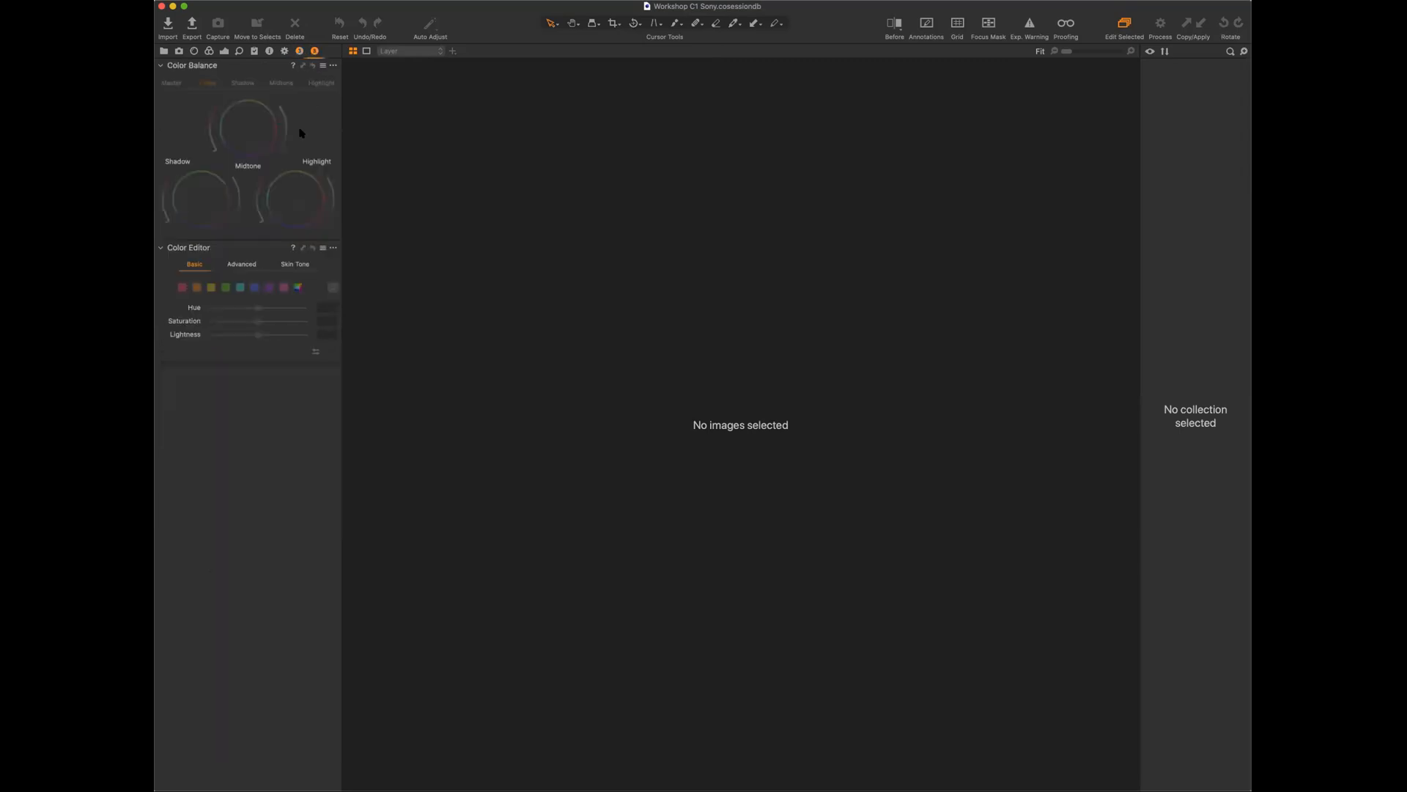
# Float the Personal 1 tab's White Balance tool over the viewer, reposition it, and dock it back above Exposure.
pyautogui.click(299, 51)
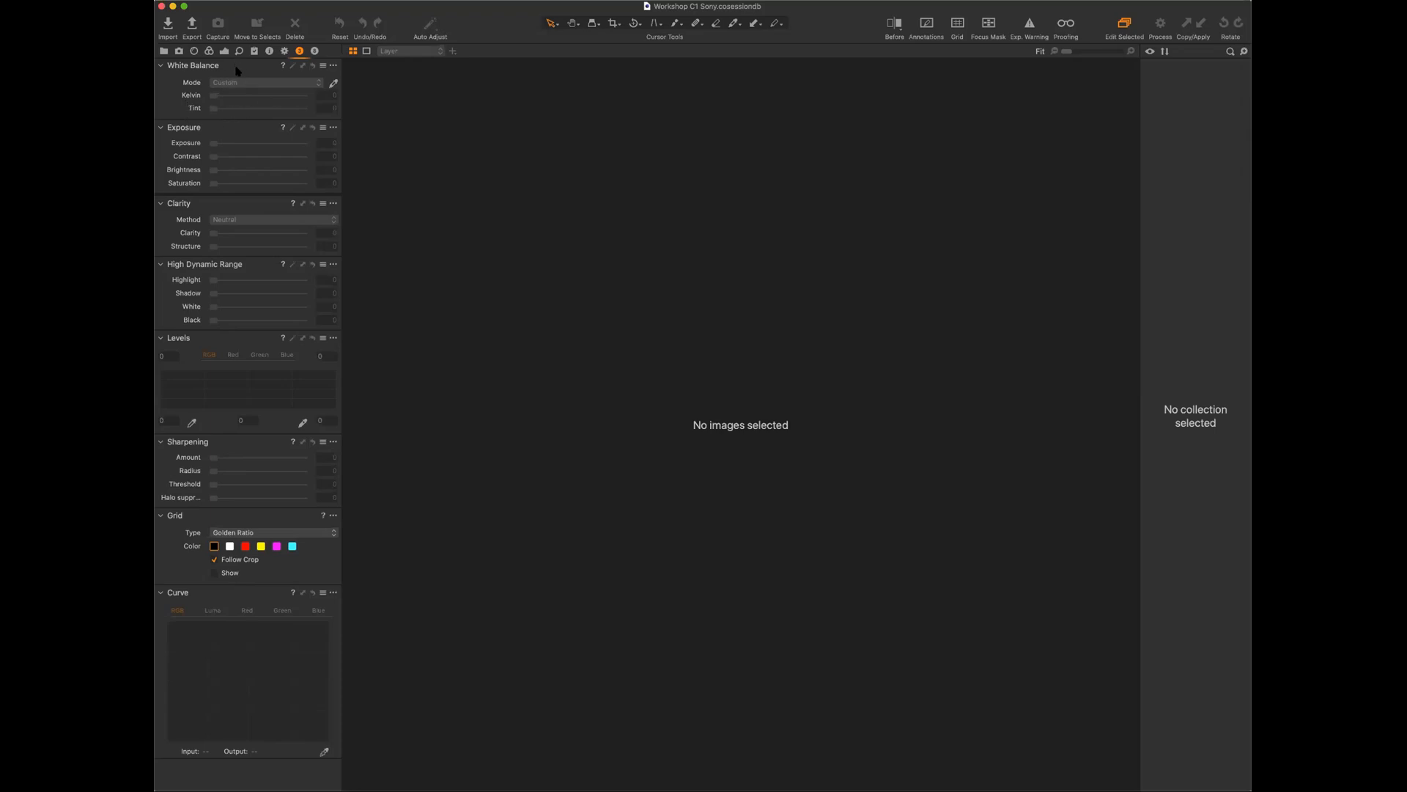
pyautogui.moveTo(241, 66); pyautogui.dragTo(623, 165)
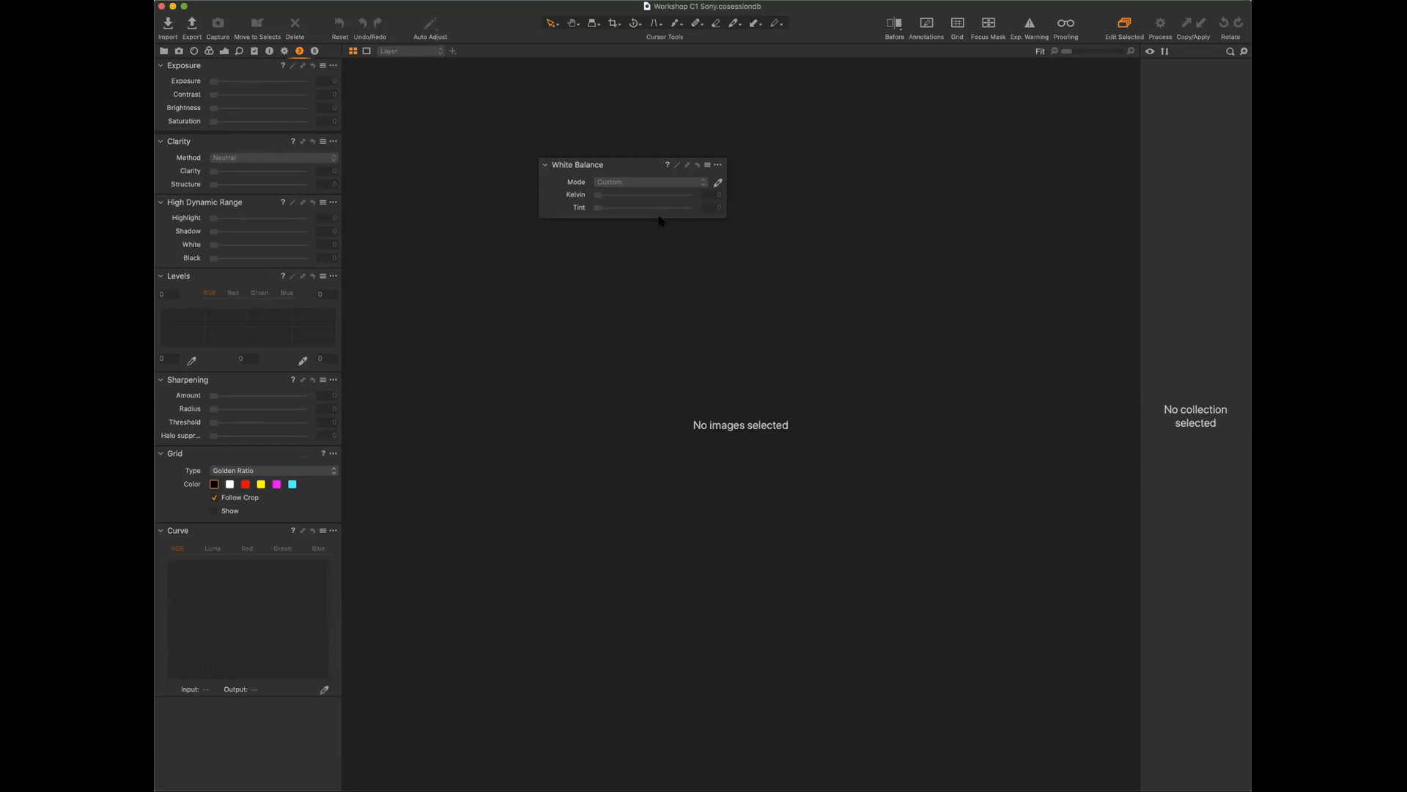
pyautogui.moveTo(652, 165); pyautogui.dragTo(735, 231)
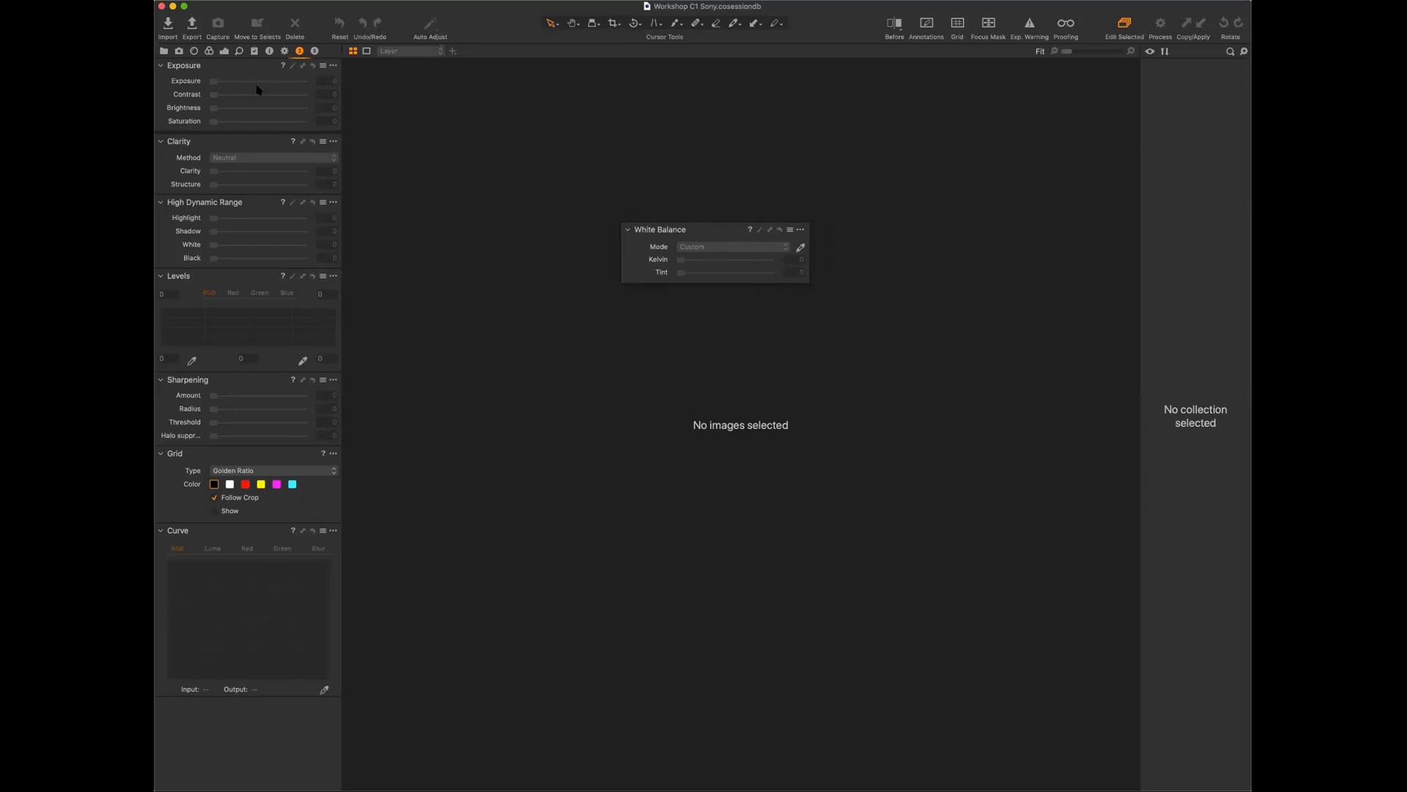
pyautogui.click(791, 230)
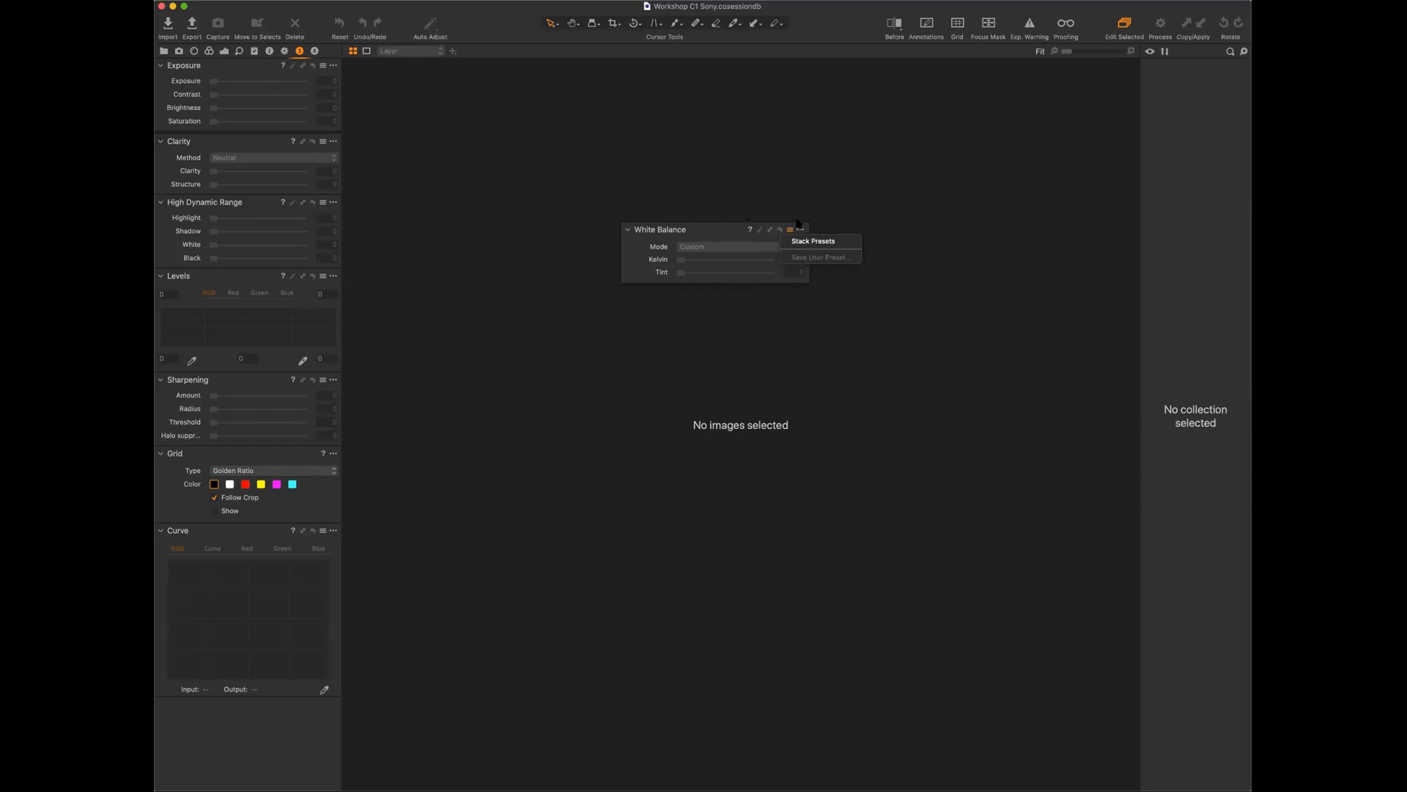
pyautogui.click(769, 212)
pyautogui.moveTo(705, 230); pyautogui.dragTo(281, 68)
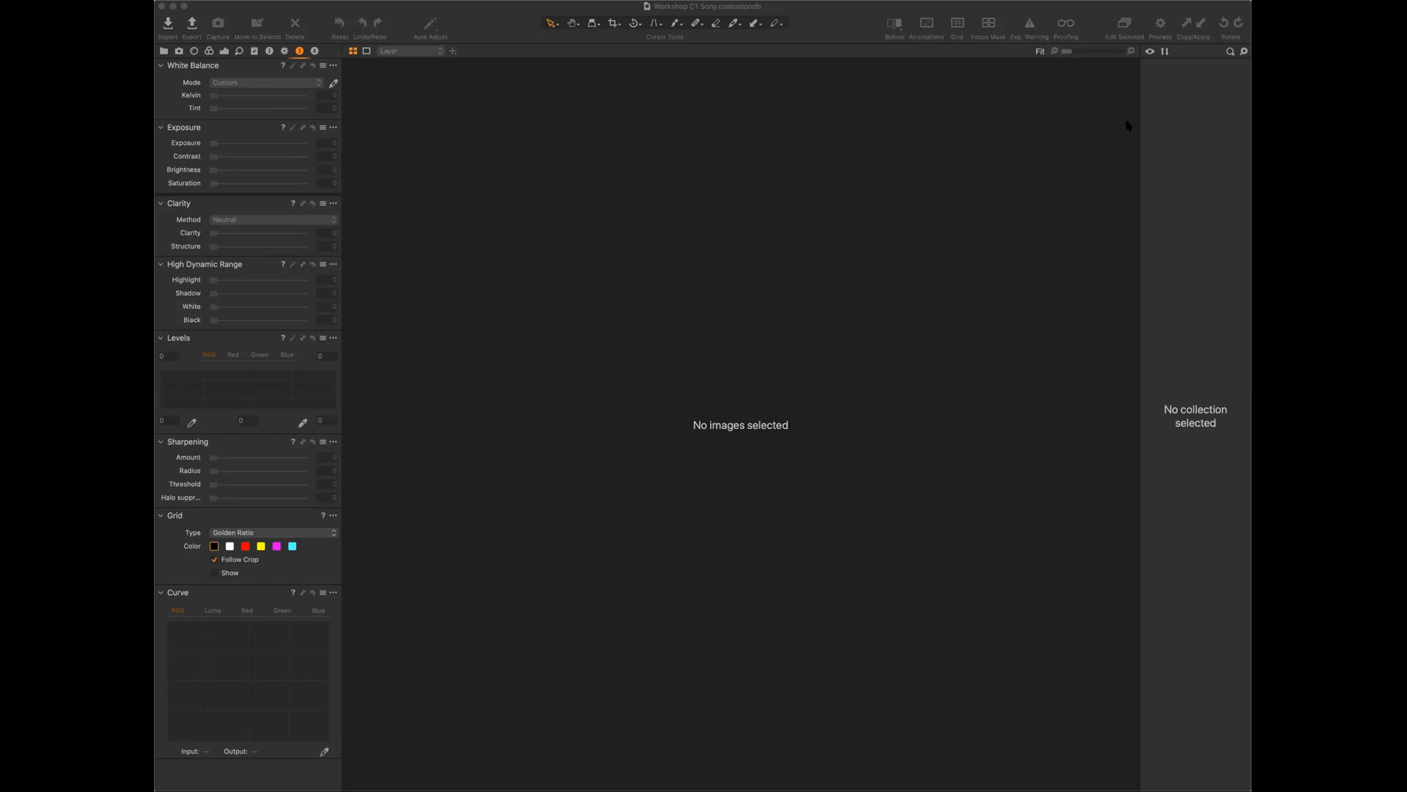
# Open the image importer and set its source to the AmazonPhotos folder on the Desktop.
pyautogui.click(168, 24)
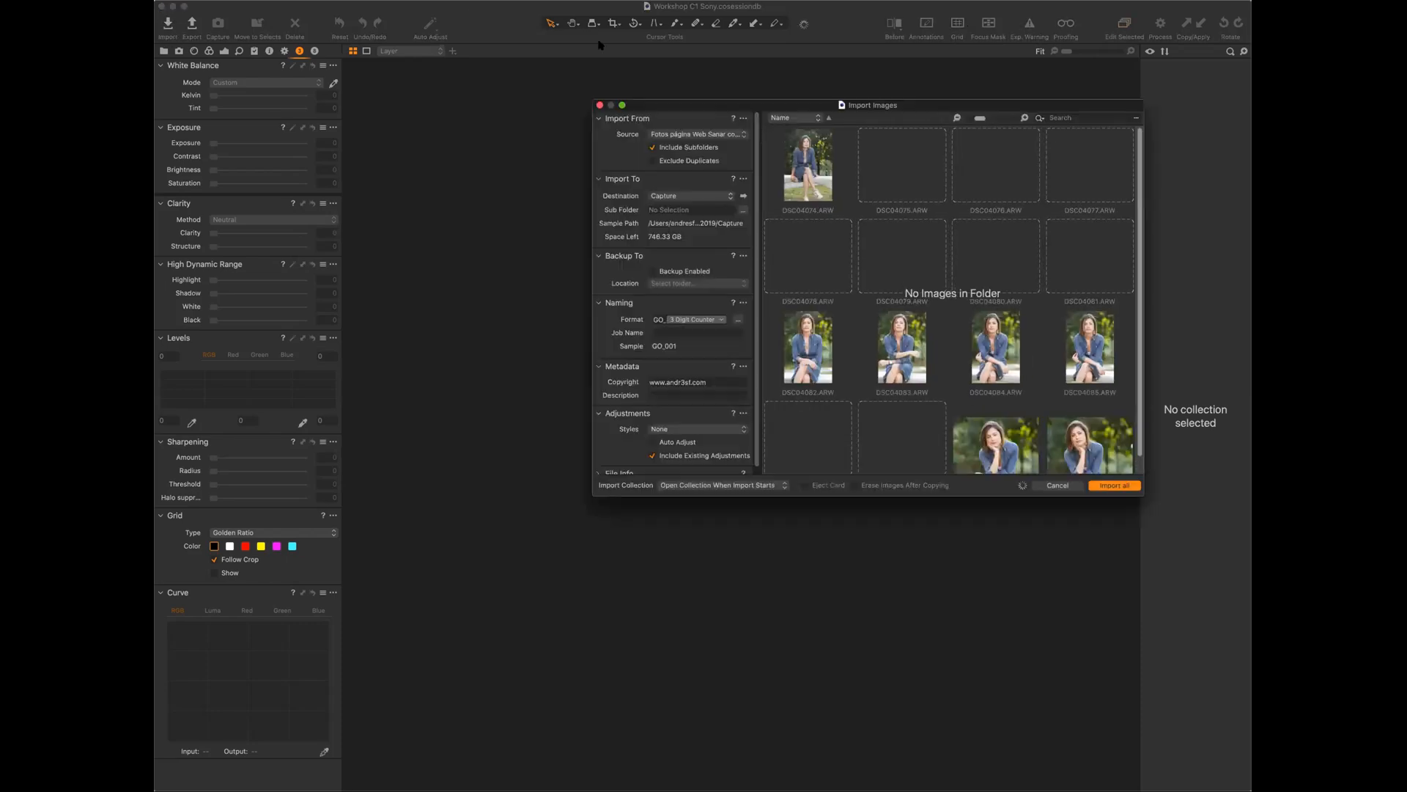
pyautogui.click(690, 135)
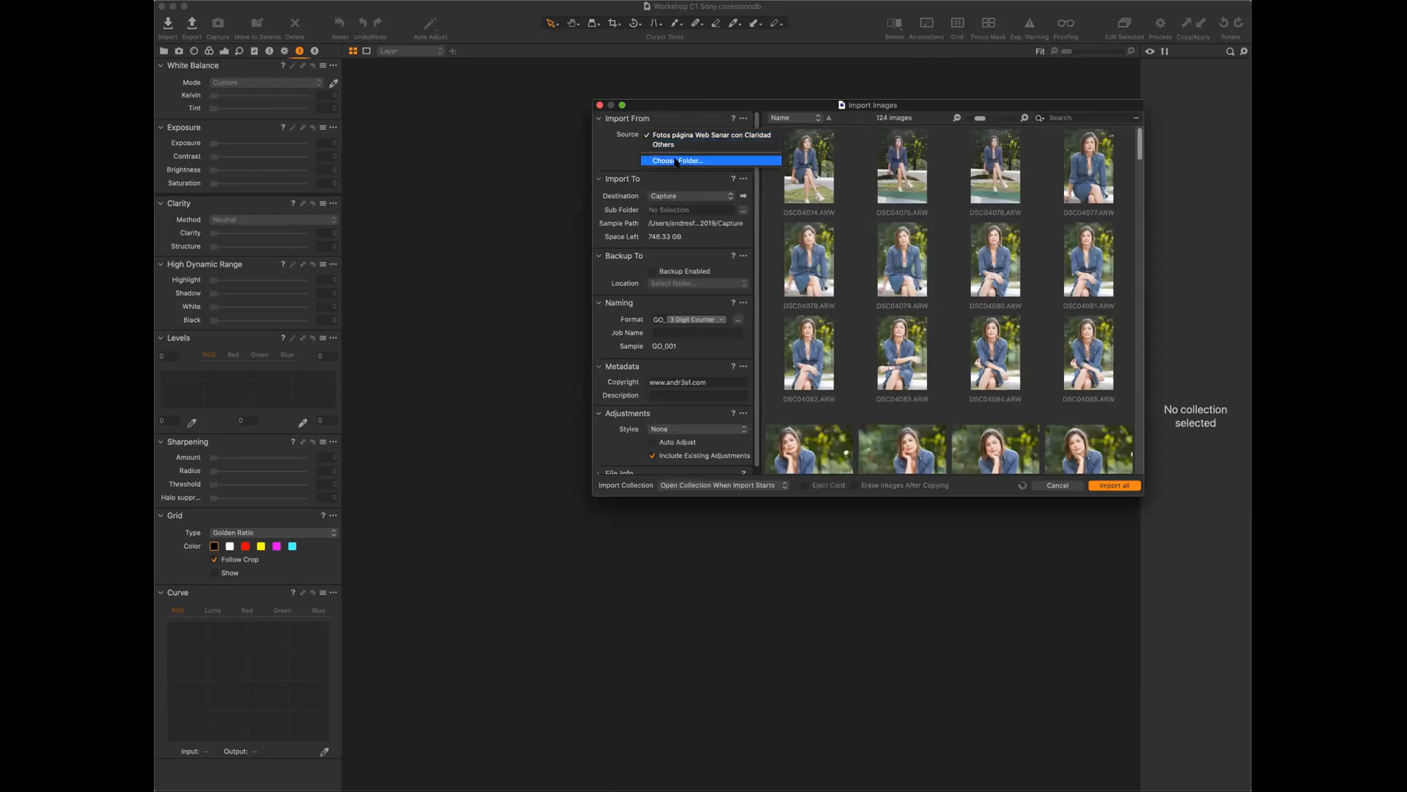
pyautogui.click(678, 161)
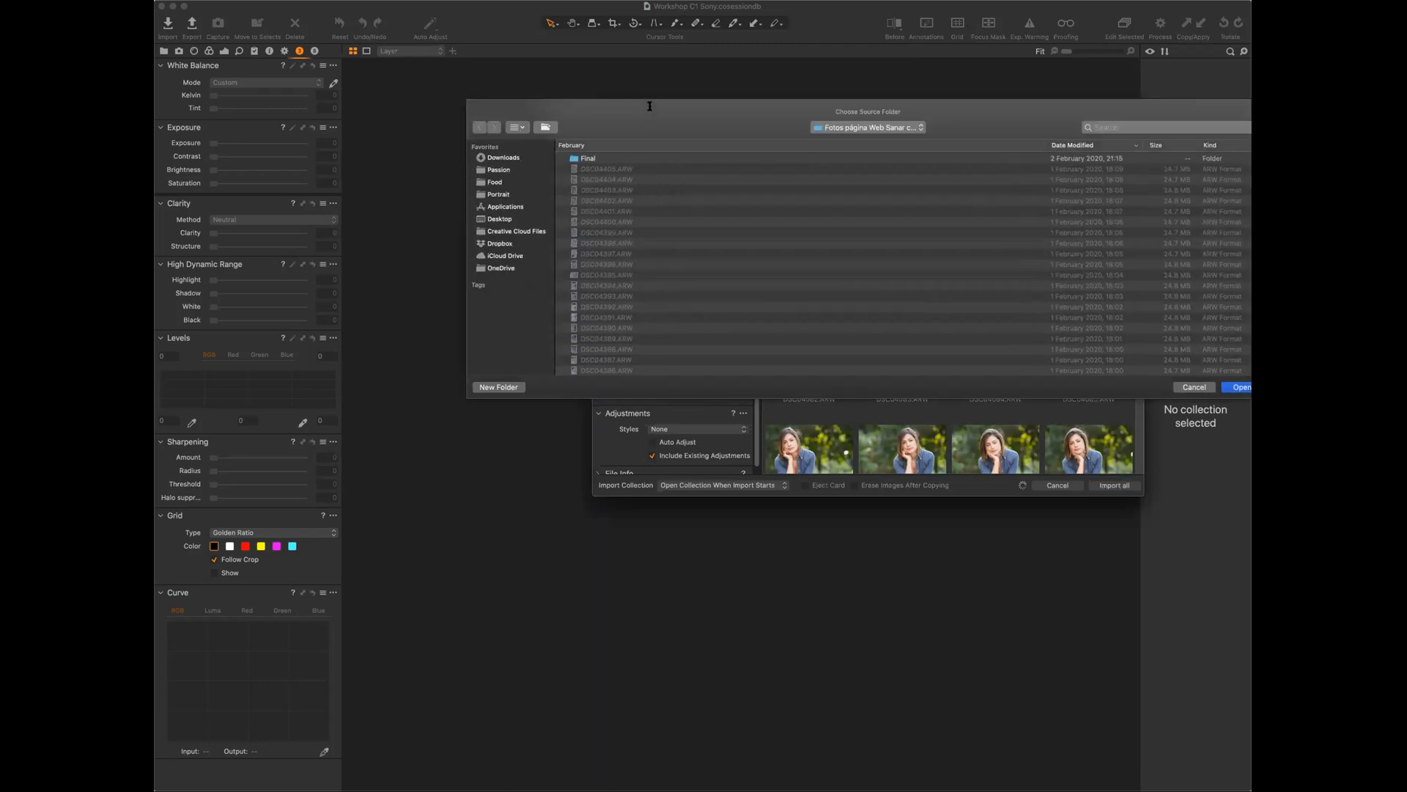
pyautogui.click(1194, 386)
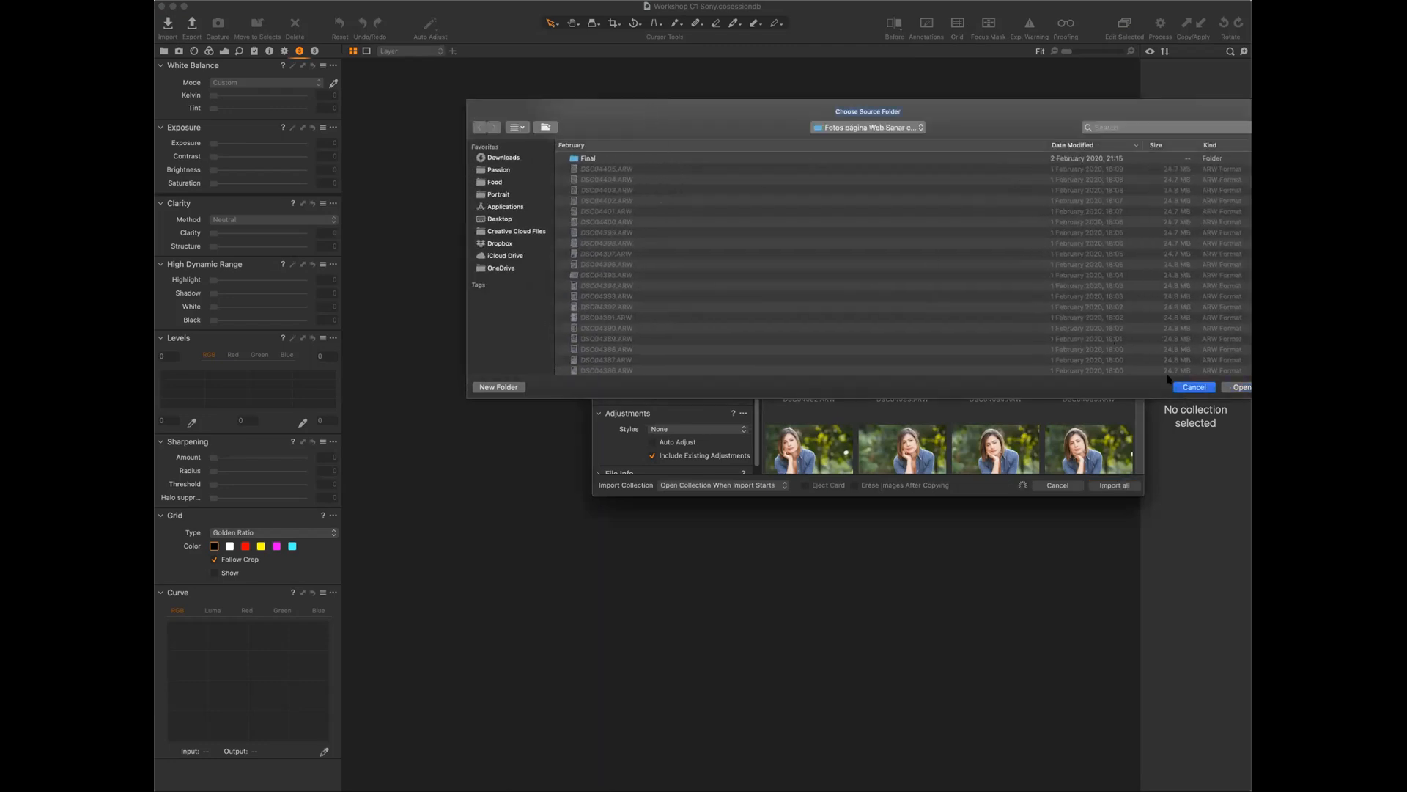
pyautogui.click(678, 136)
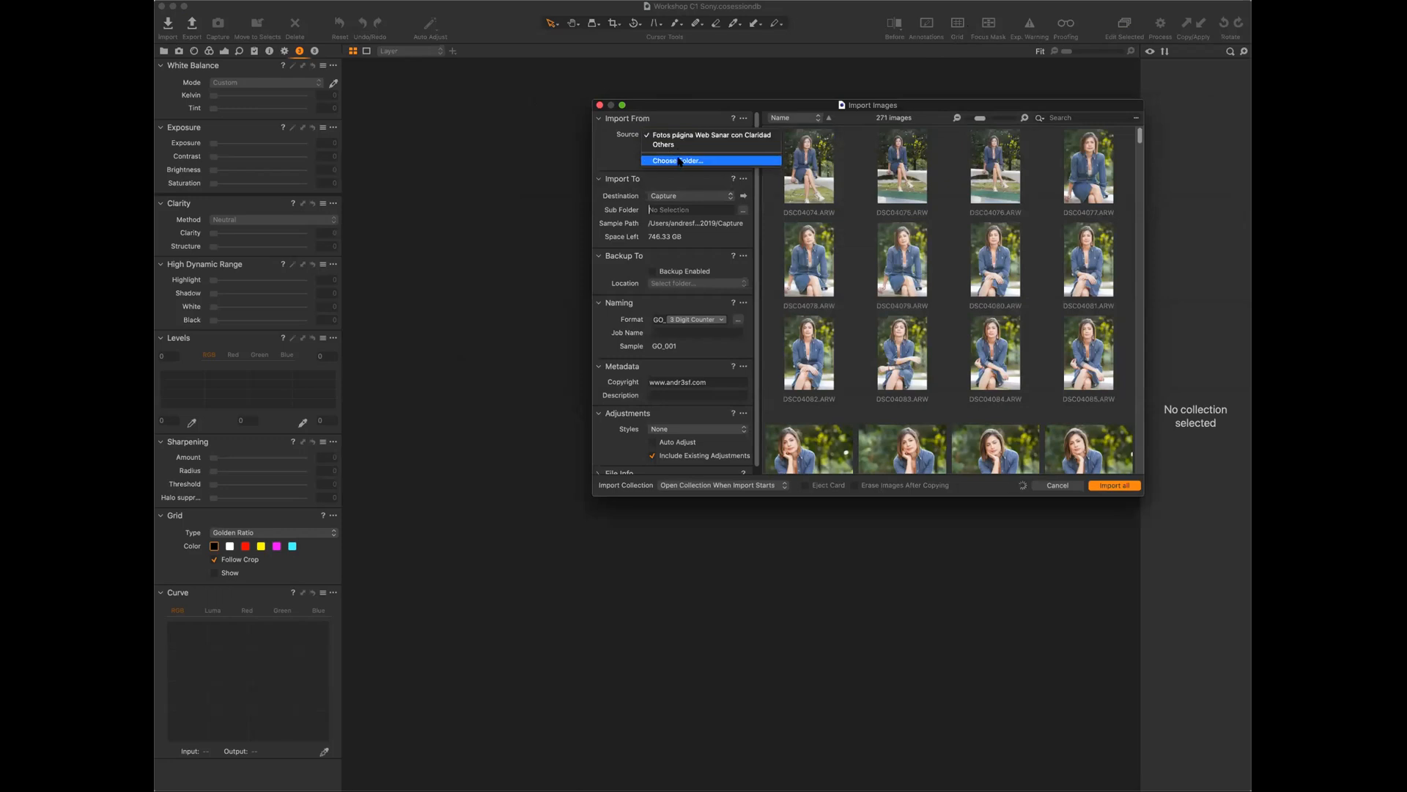
pyautogui.click(678, 161)
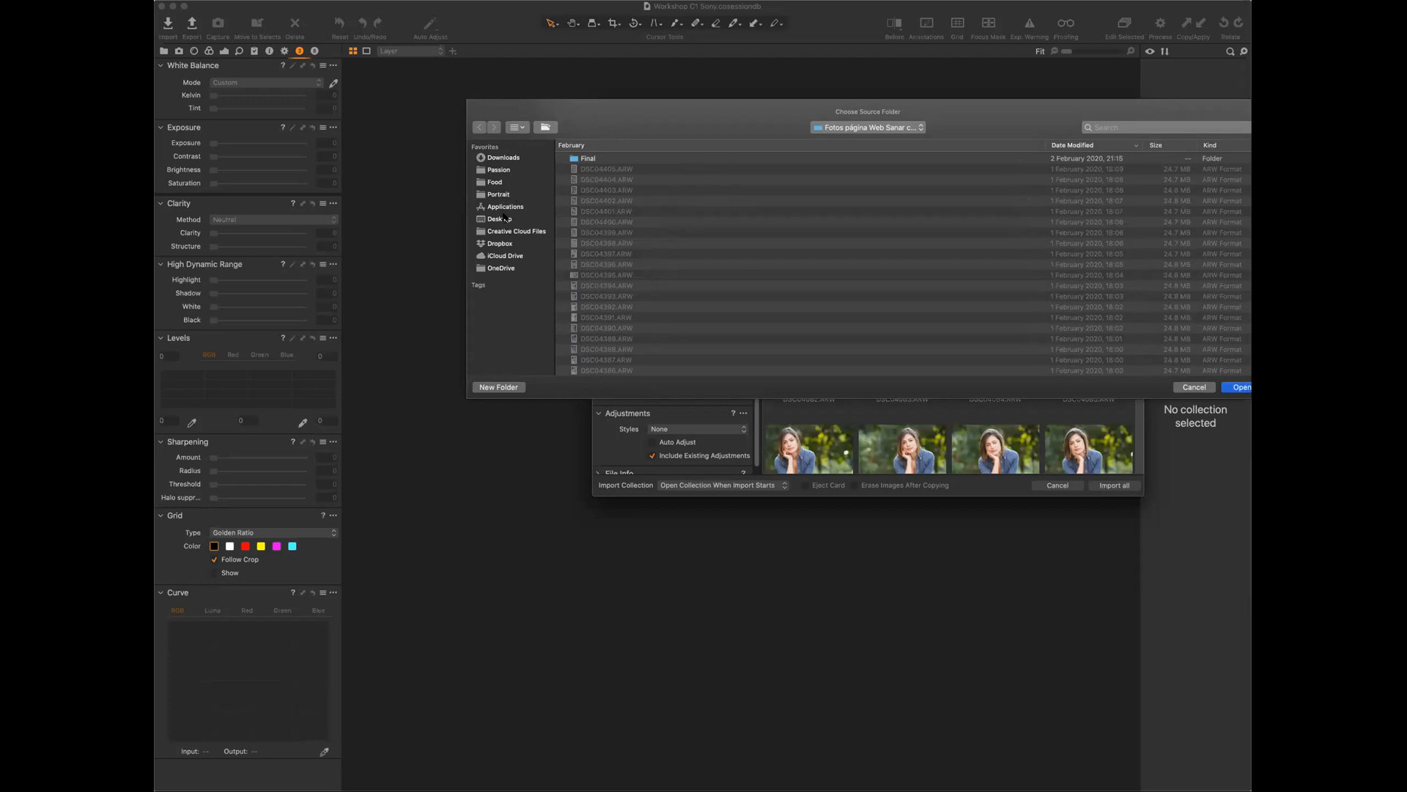
pyautogui.click(503, 218)
pyautogui.click(619, 159)
pyautogui.doubleClick(620, 159)
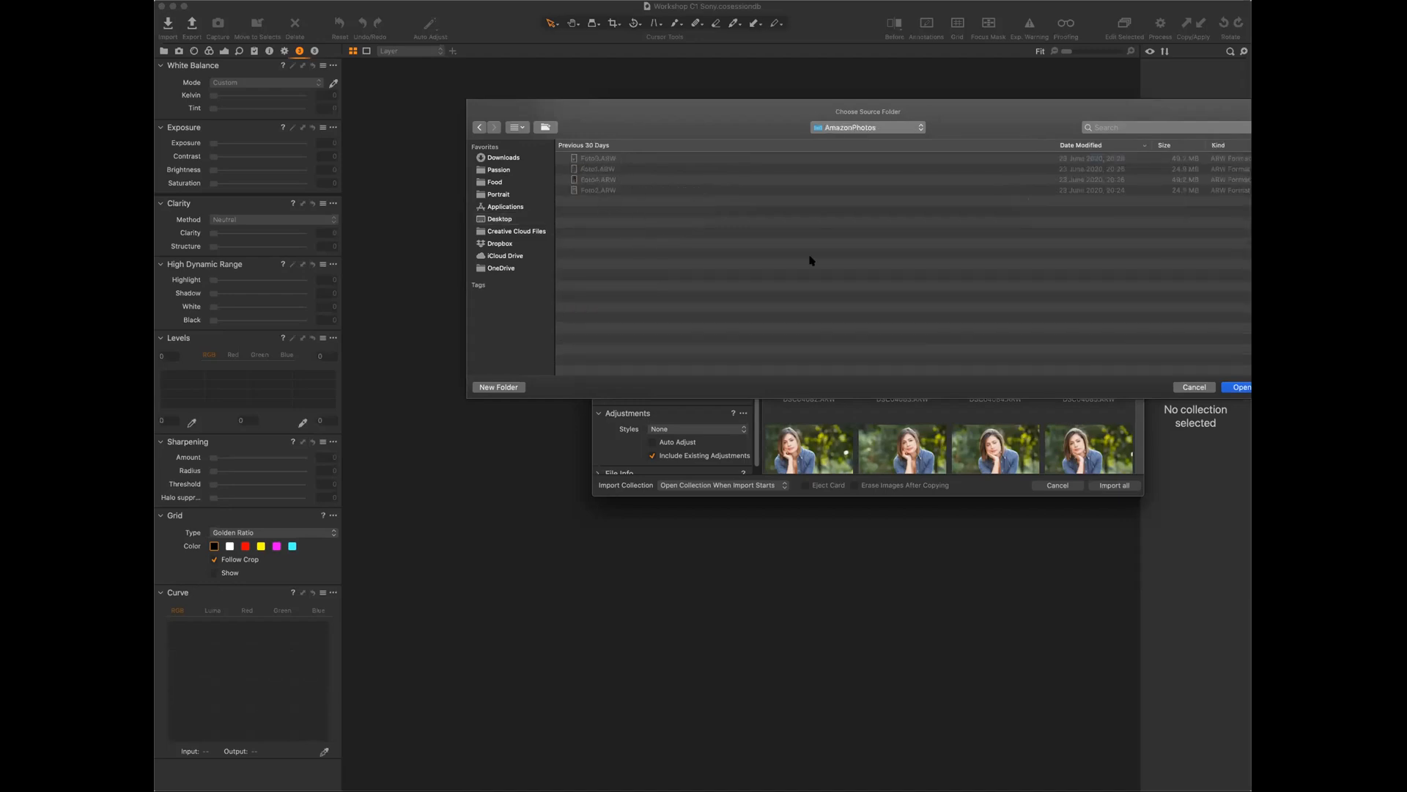
pyautogui.click(1244, 387)
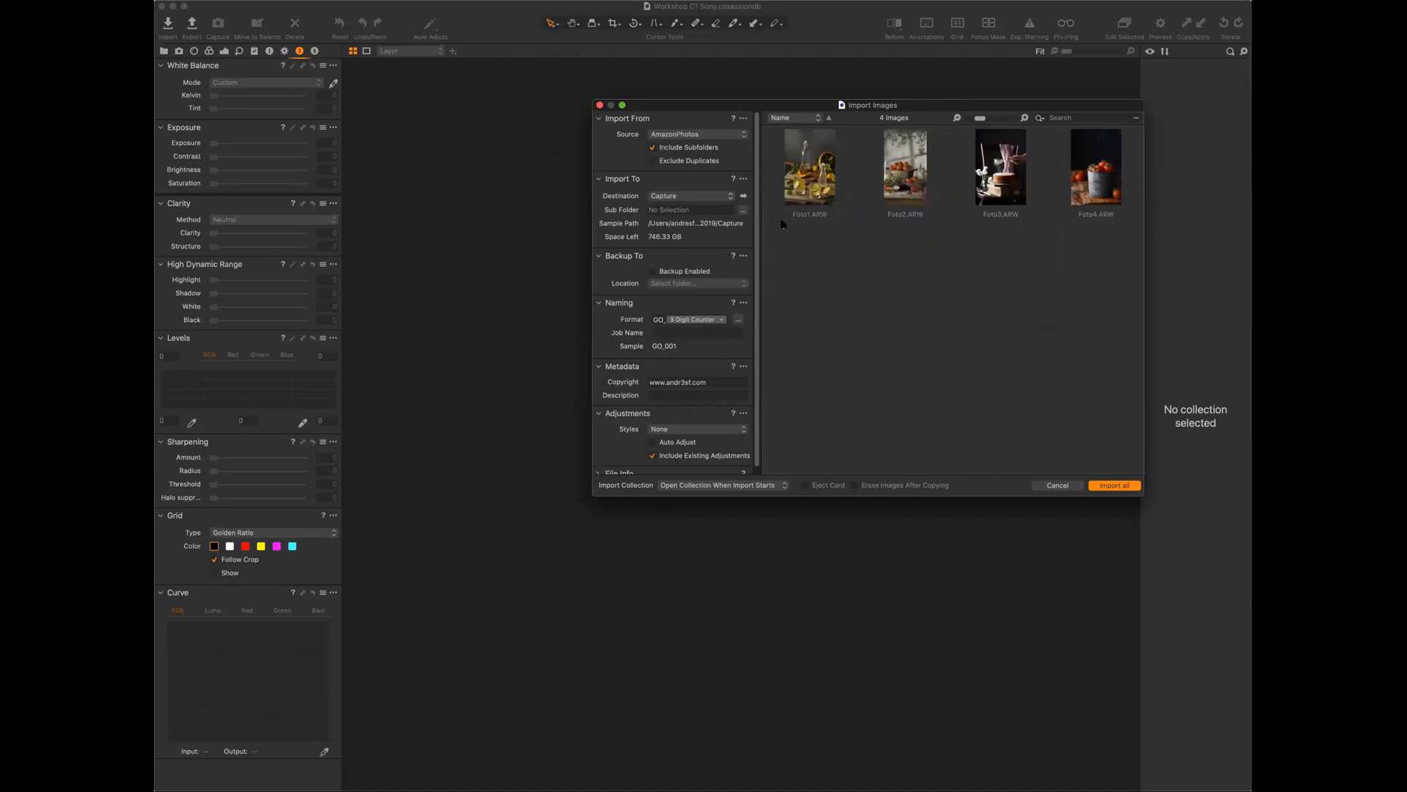
# Replace the import naming format, including its counter token, with the text WS_Sony_.
pyautogui.scroll(-1, 757, 224)
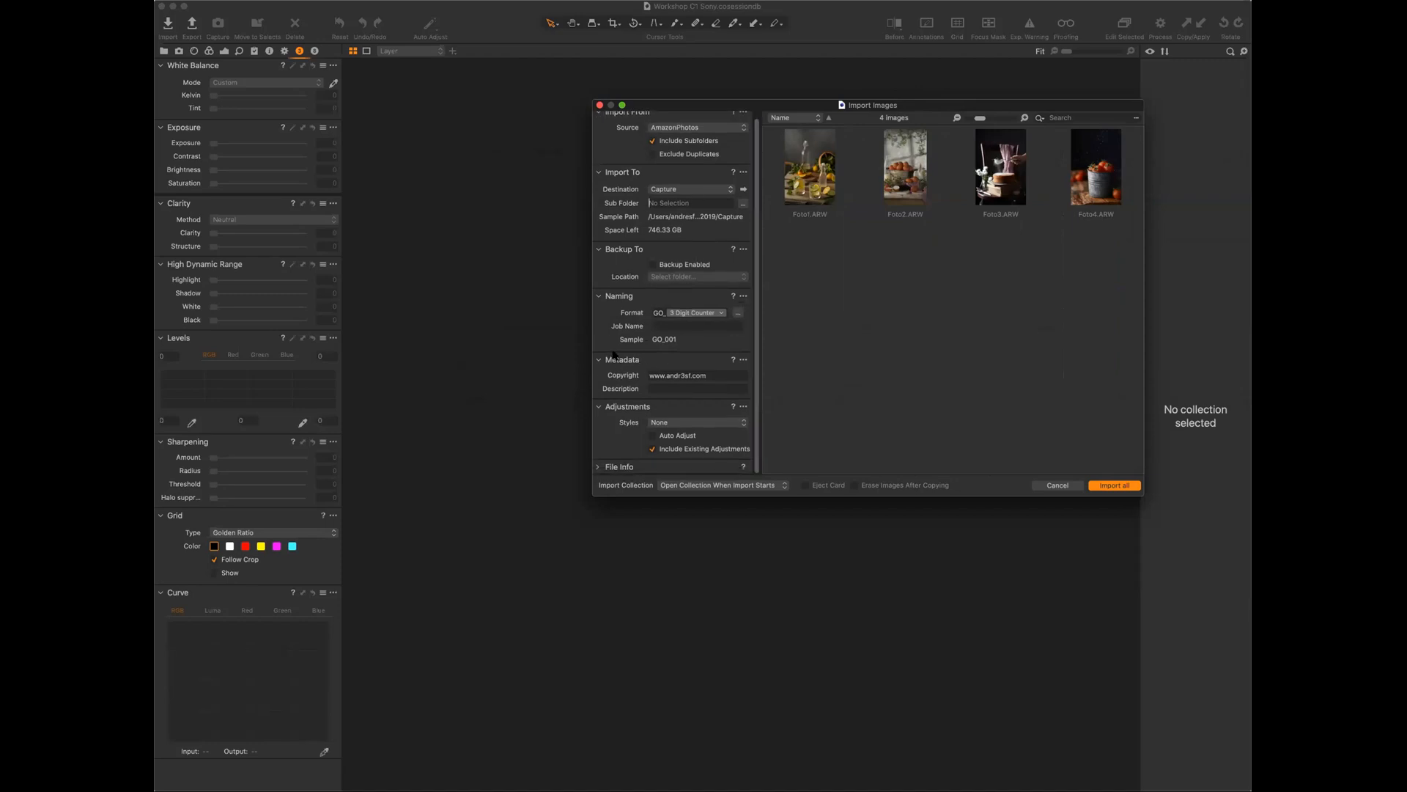
pyautogui.moveTo(681, 110); pyautogui.dragTo(605, 103)
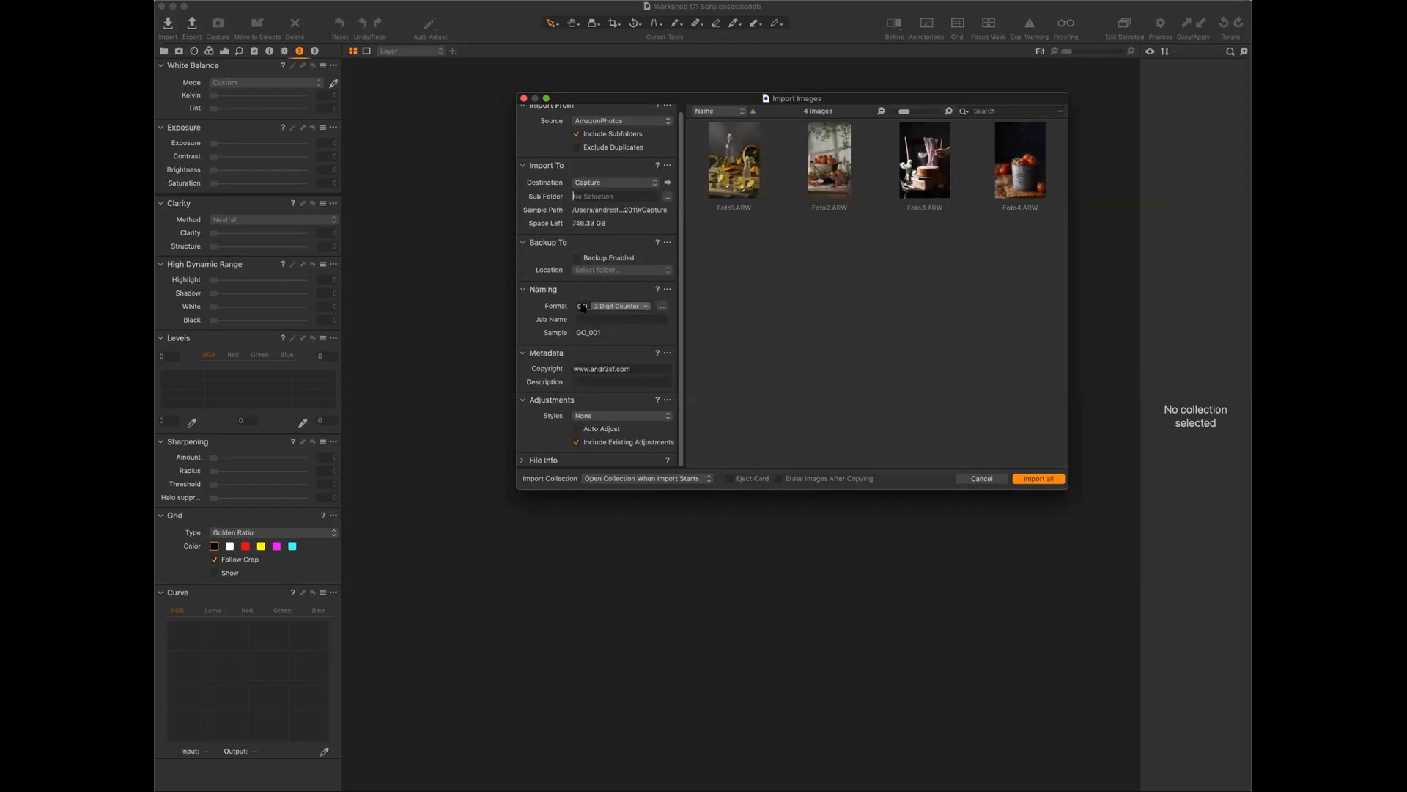
pyautogui.click(648, 306)
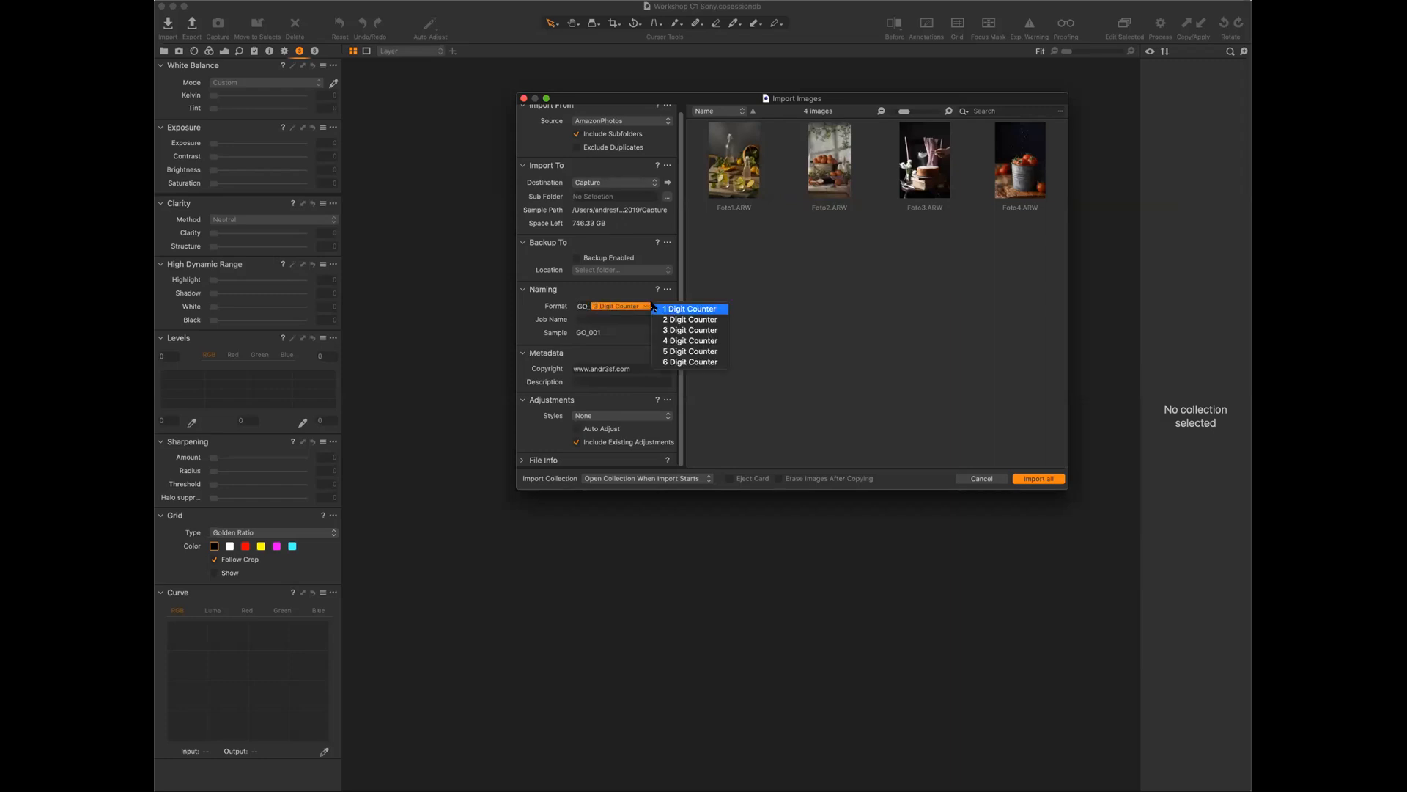
pyautogui.click(604, 444)
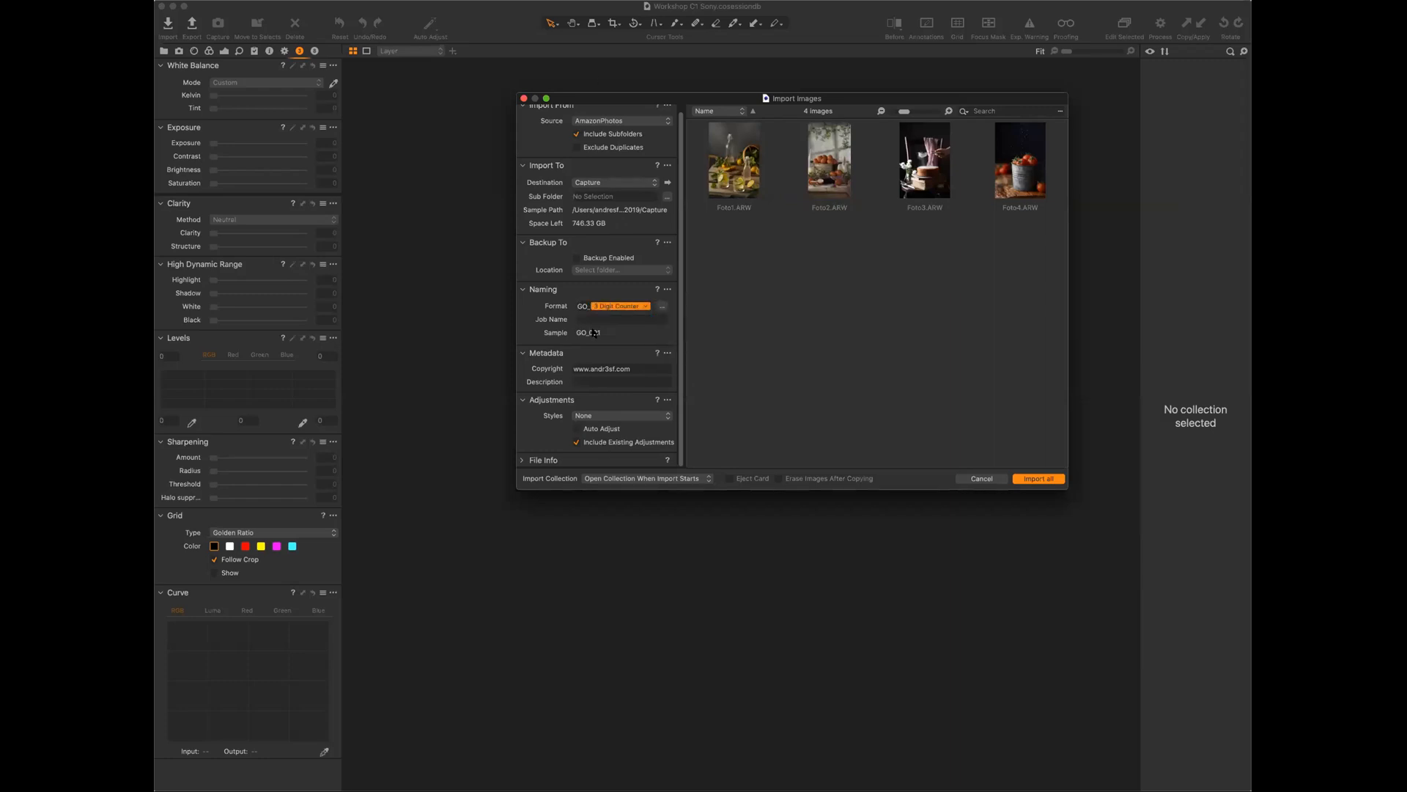
pyautogui.press('BackSpace')
pyautogui.doubleClick(608, 302)
pyautogui.press('BackSpace')
pyautogui.write('WS')
pyautogui.write('_Sonty')
pyautogui.write('y')
# Append a 3 Digit Counter token to the WS_Sony_ naming format and import all the AmazonPhotos images.
pyautogui.click(662, 307)
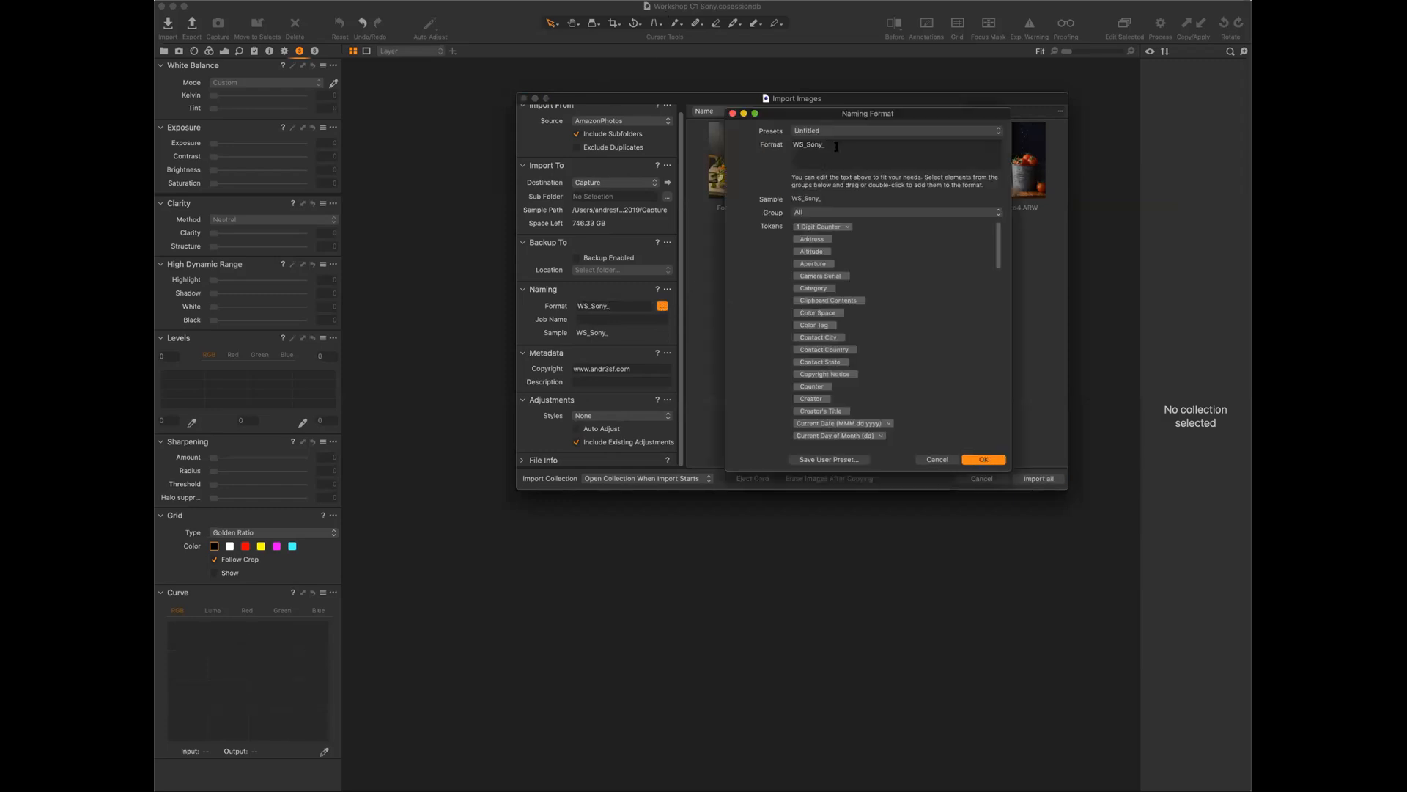
pyautogui.moveTo(871, 115); pyautogui.dragTo(911, 122)
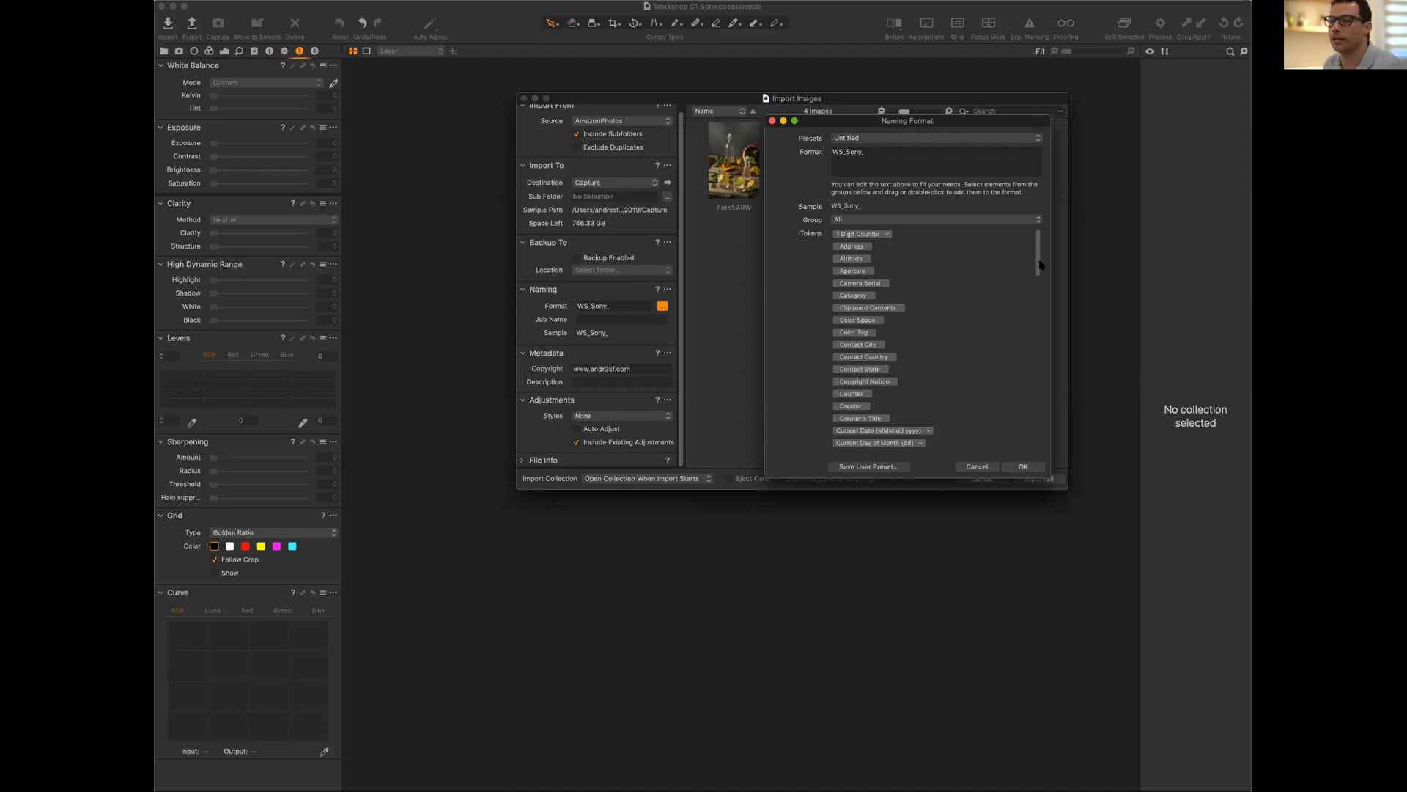
pyautogui.moveTo(1037, 249); pyautogui.dragTo(1036, 293)
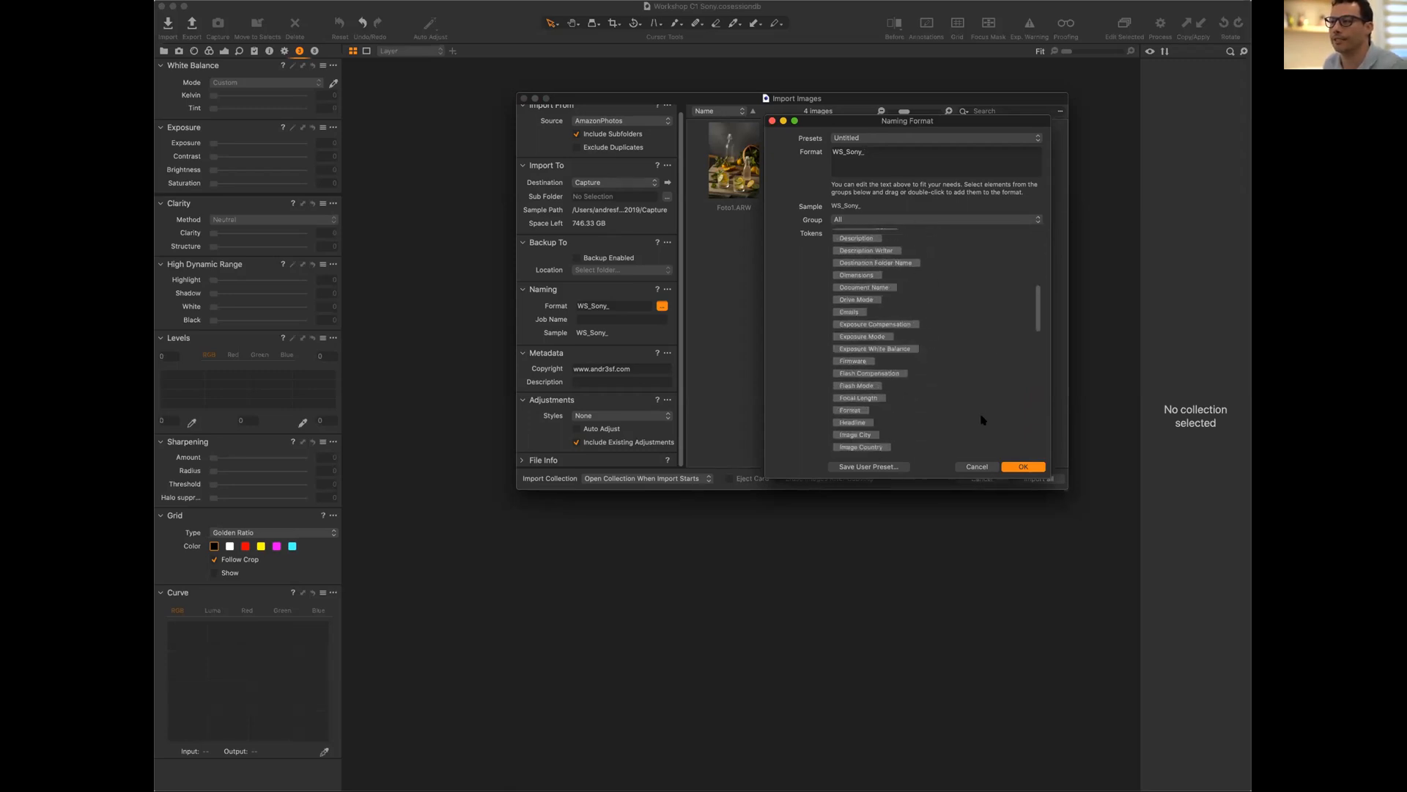
pyautogui.moveTo(1038, 311); pyautogui.dragTo(1023, 216)
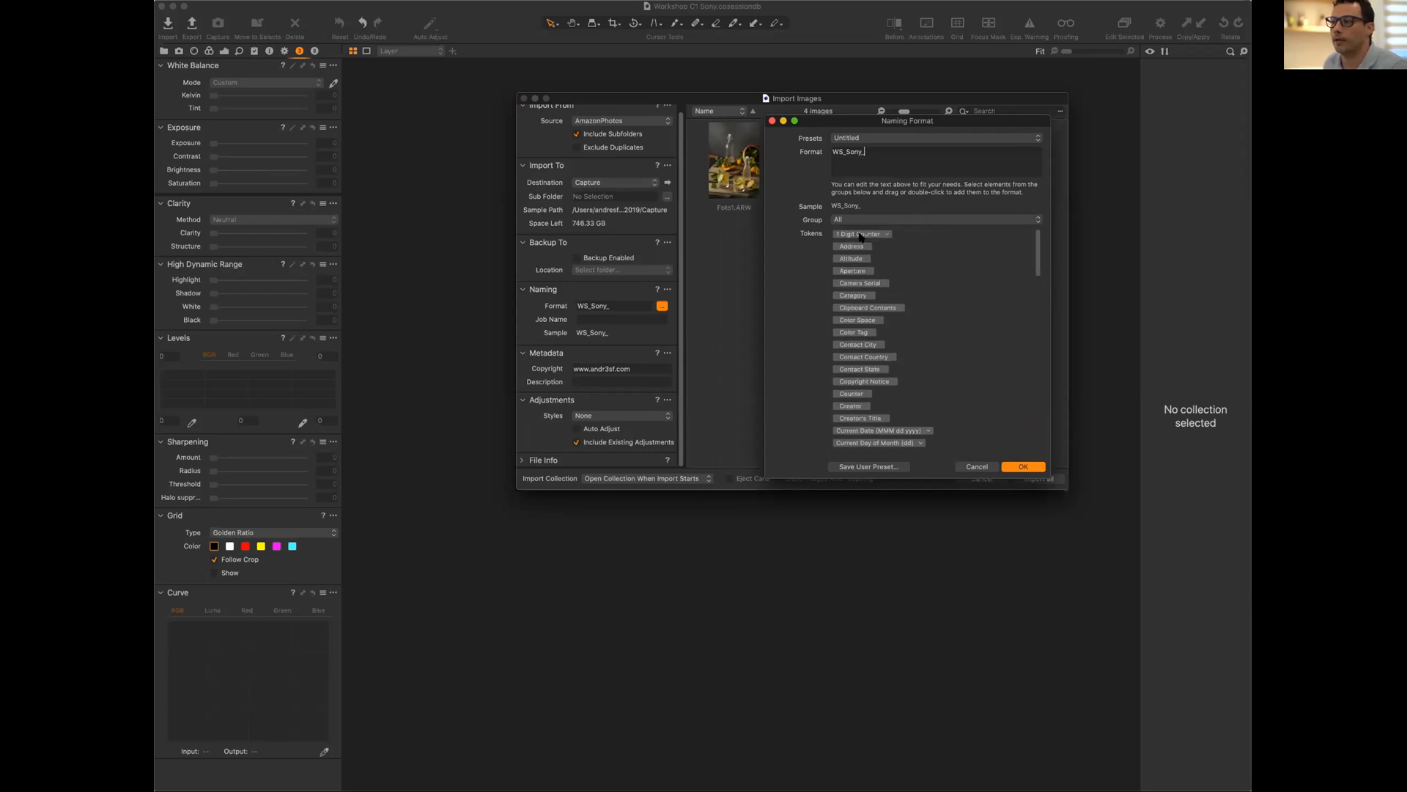
pyautogui.moveTo(860, 233); pyautogui.dragTo(896, 152)
pyautogui.click(916, 152)
pyautogui.click(918, 151)
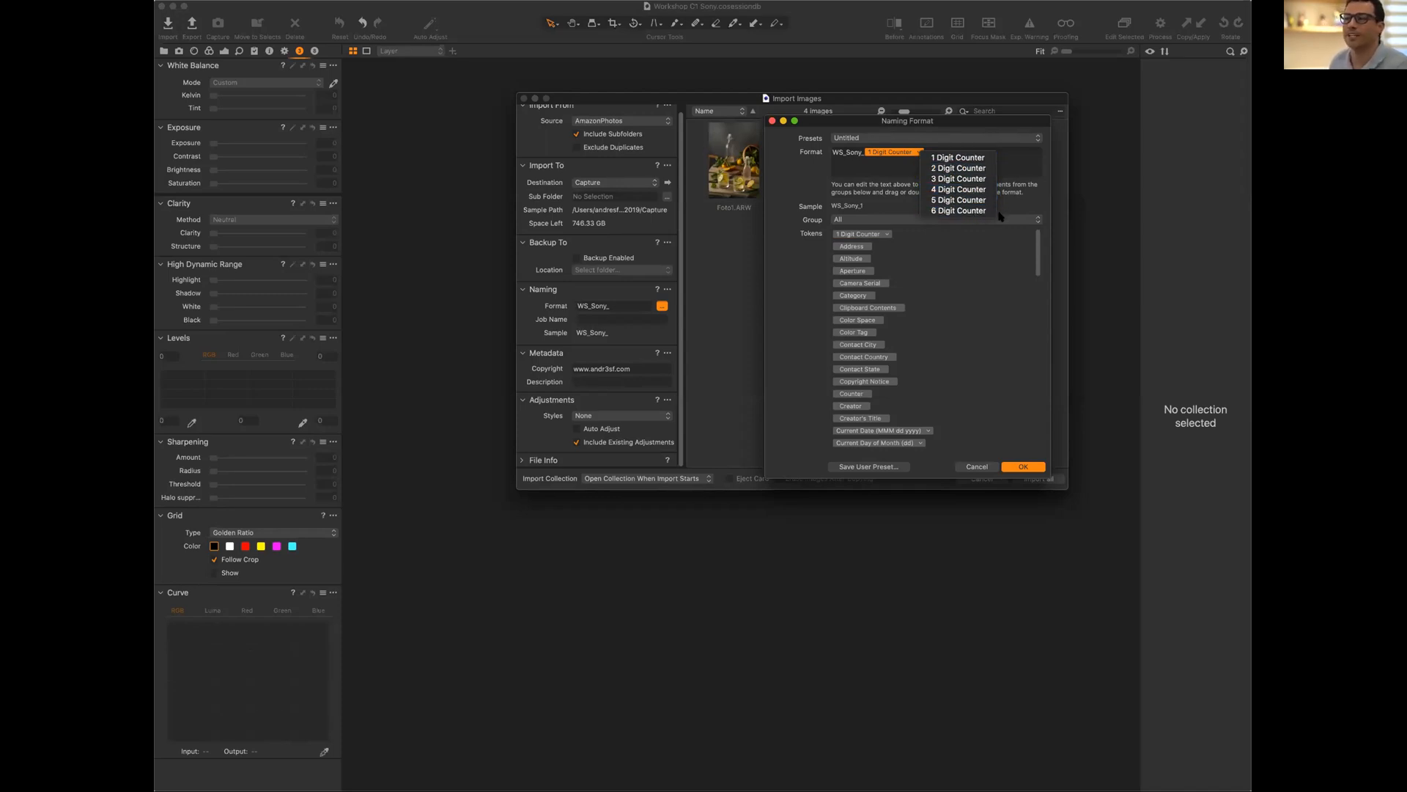
pyautogui.click(963, 178)
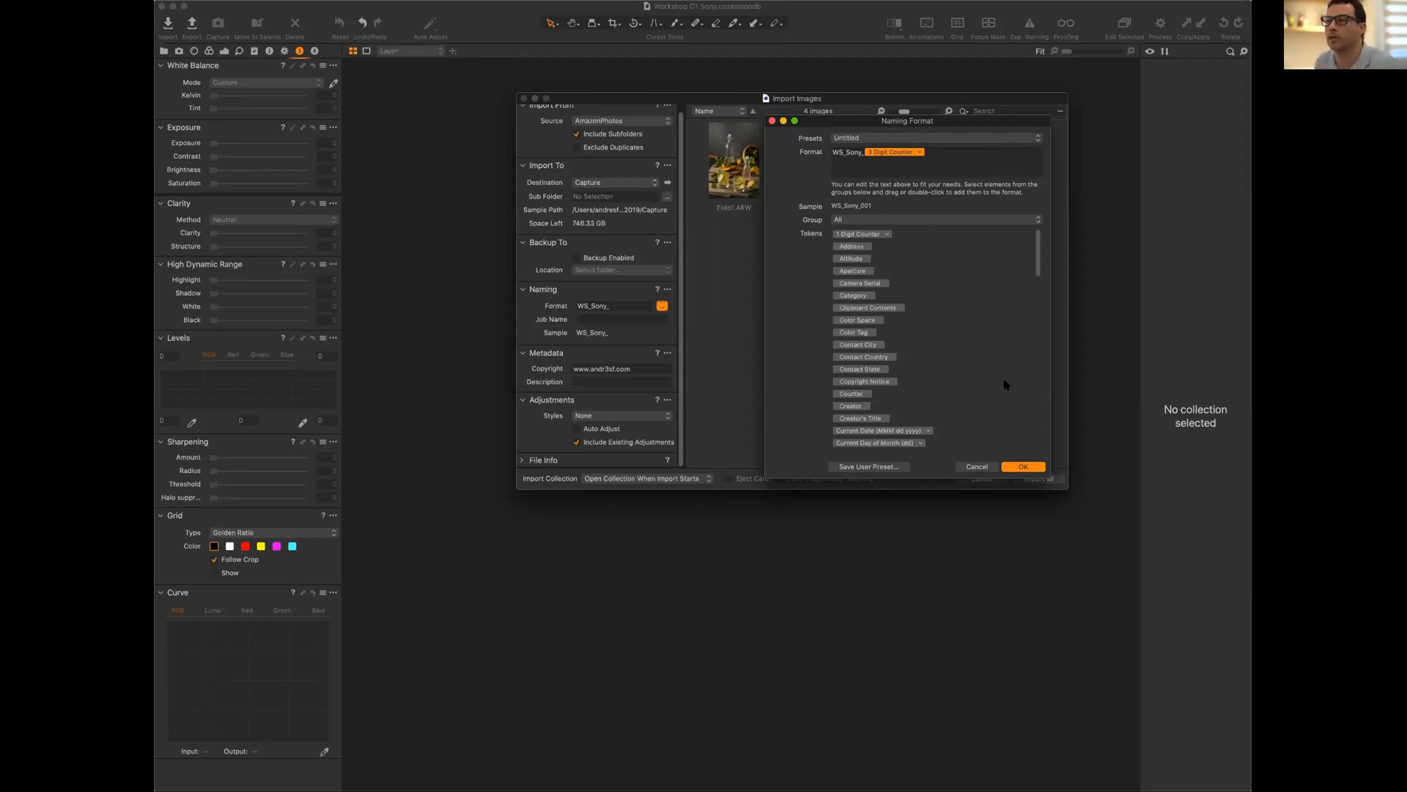
pyautogui.click(1026, 467)
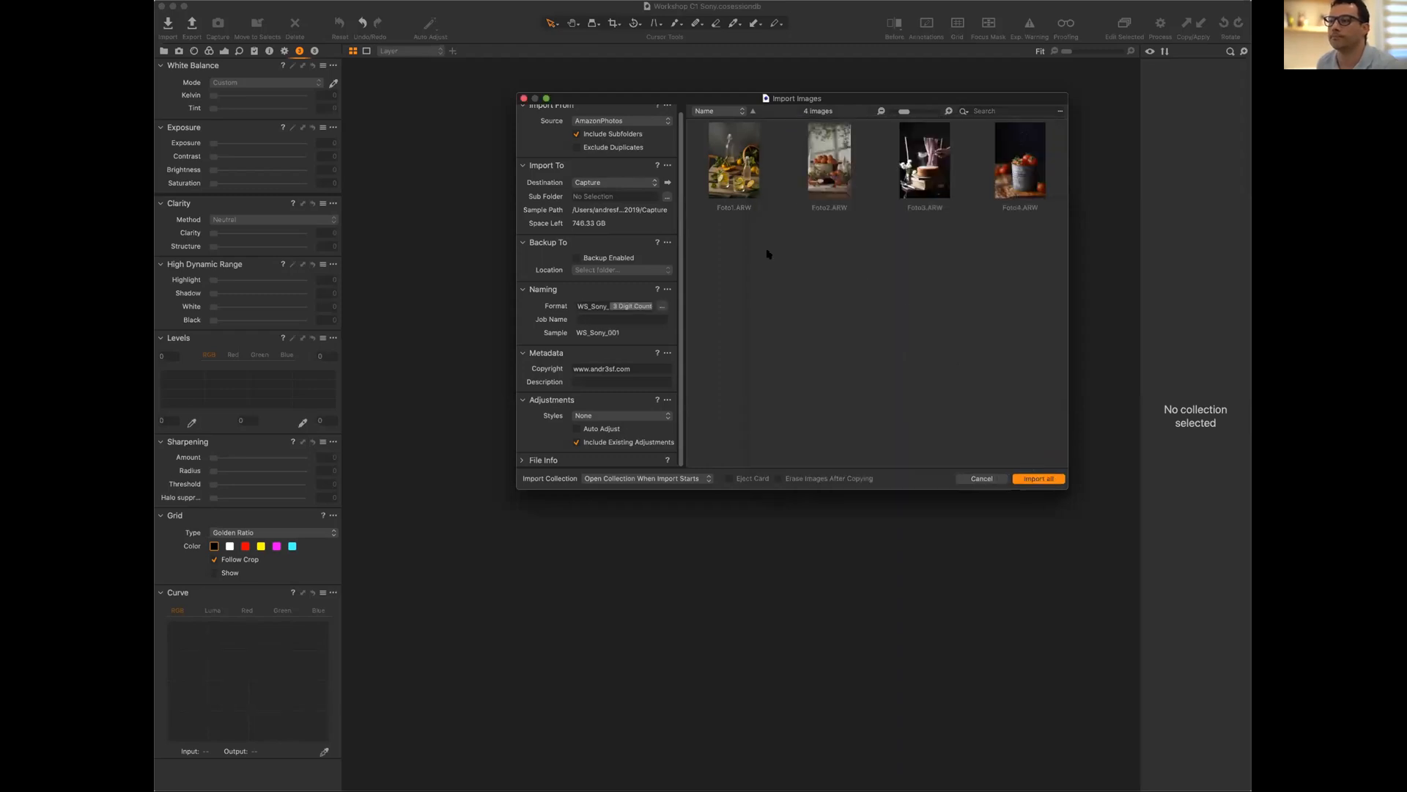
pyautogui.click(1042, 478)
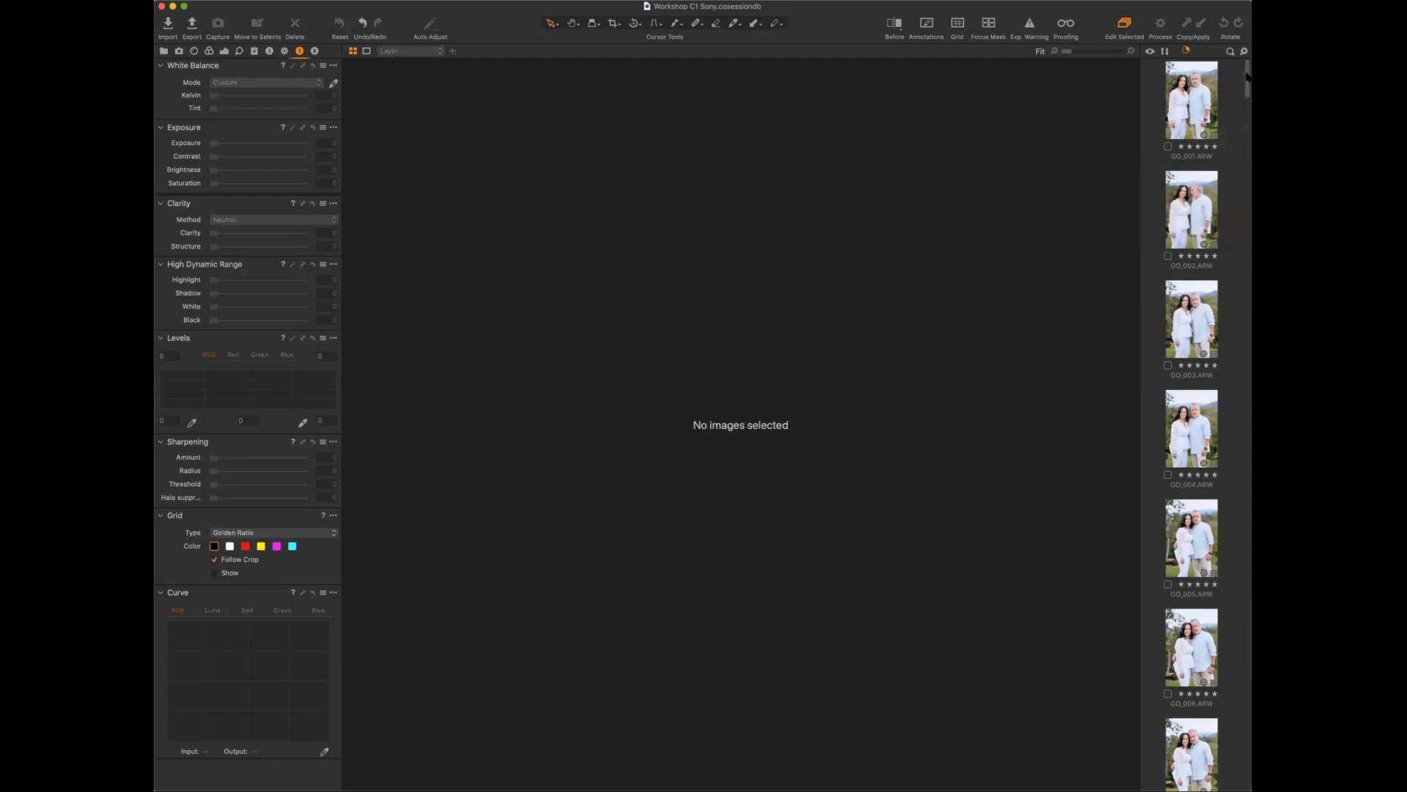
# Select all the GO_ images in the browser, from GO_001.ARW up to the WS_Sony_ images, and move them to the Selects folder.
pyautogui.moveTo(1244, 76)
pyautogui.mouseDown()
pyautogui.moveTo(1246, 766)
pyautogui.moveTo(1246, 70)
pyautogui.mouseUp()
pyautogui.click(1211, 85)
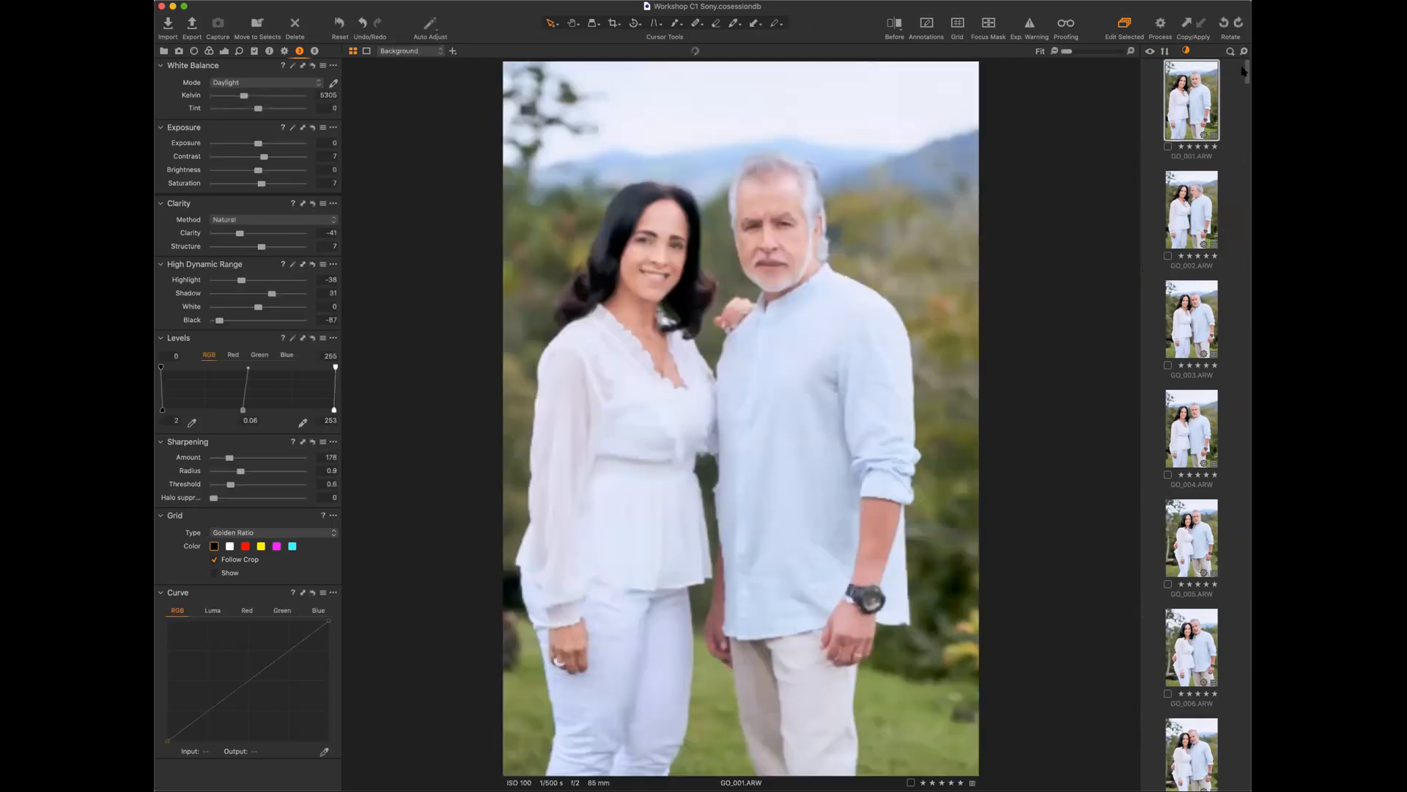
pyautogui.moveTo(1244, 71); pyautogui.dragTo(1246, 778)
pyautogui.moveTo(1244, 204); pyautogui.dragTo(1239, 563)
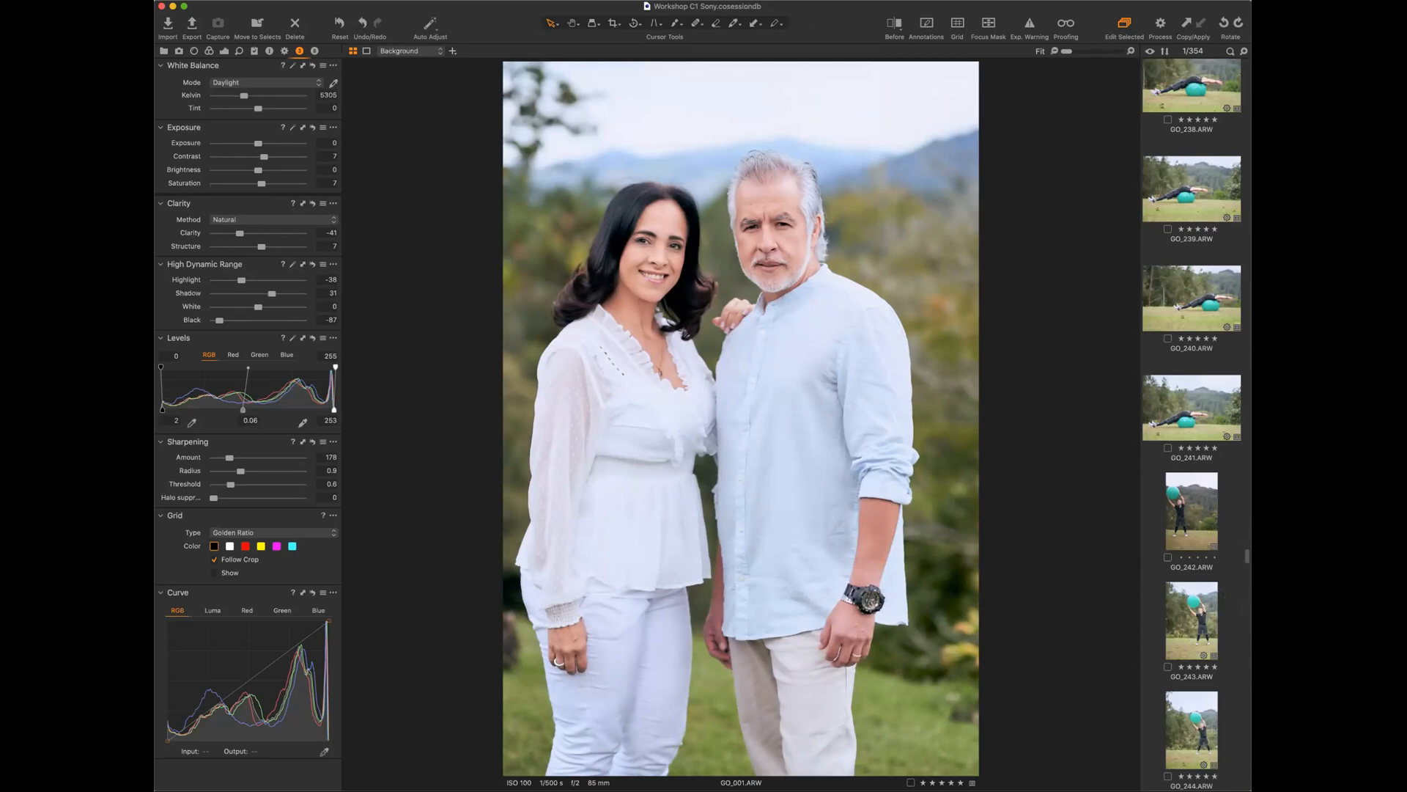
pyautogui.scroll(10, 1208, 107)
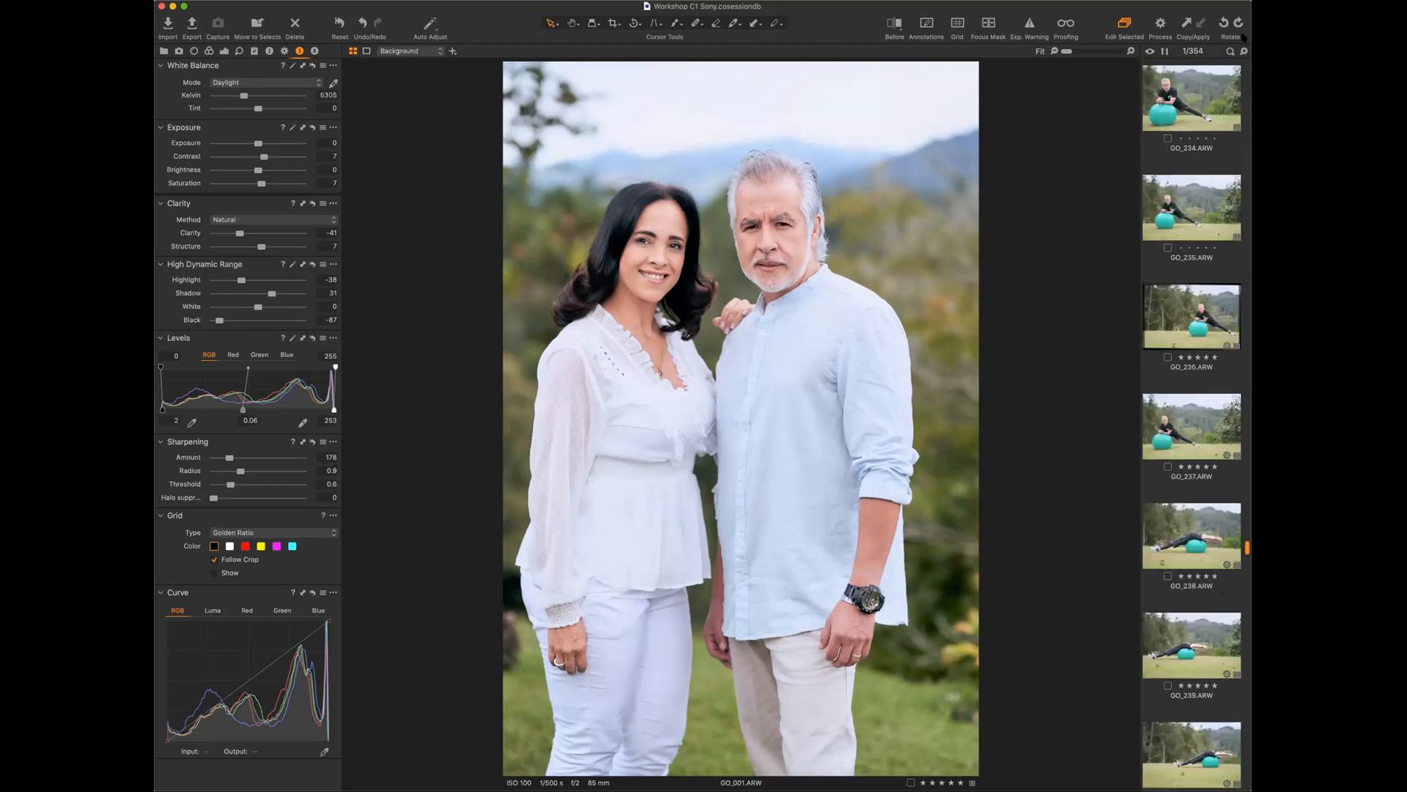
pyautogui.scroll(20, 1209, 107)
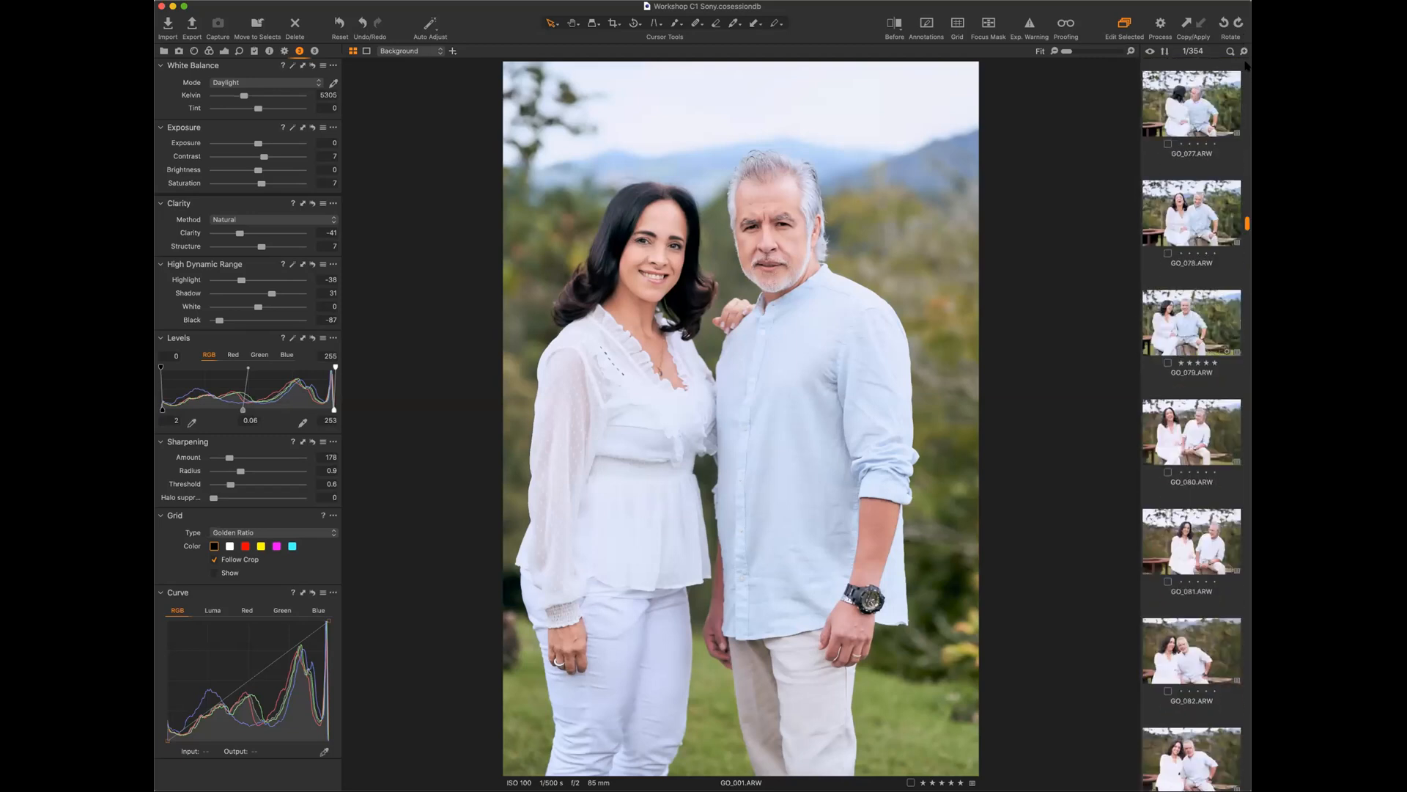
pyautogui.scroll(6, 1209, 107)
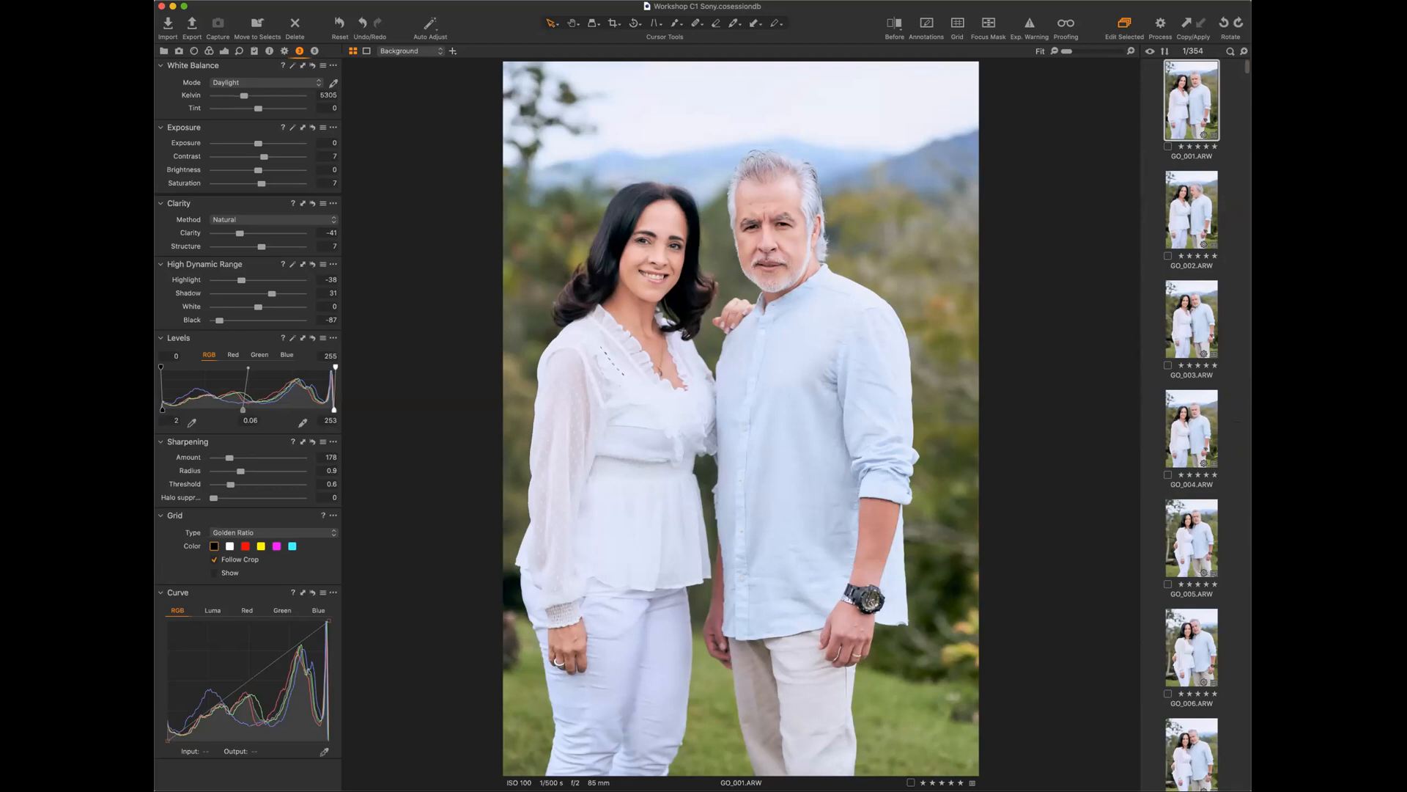
pyautogui.scroll(-20, 1196, 596)
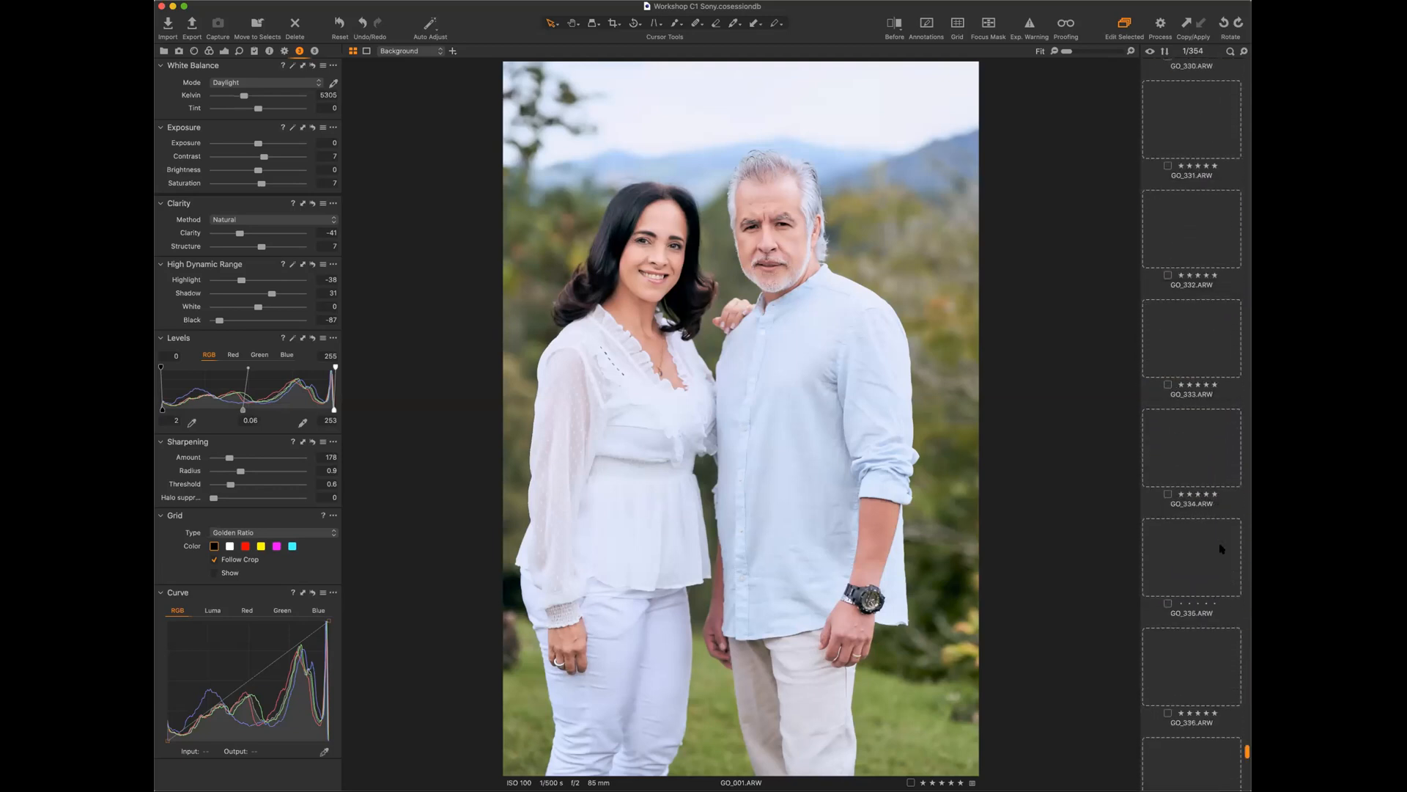
pyautogui.scroll(-3, 1196, 595)
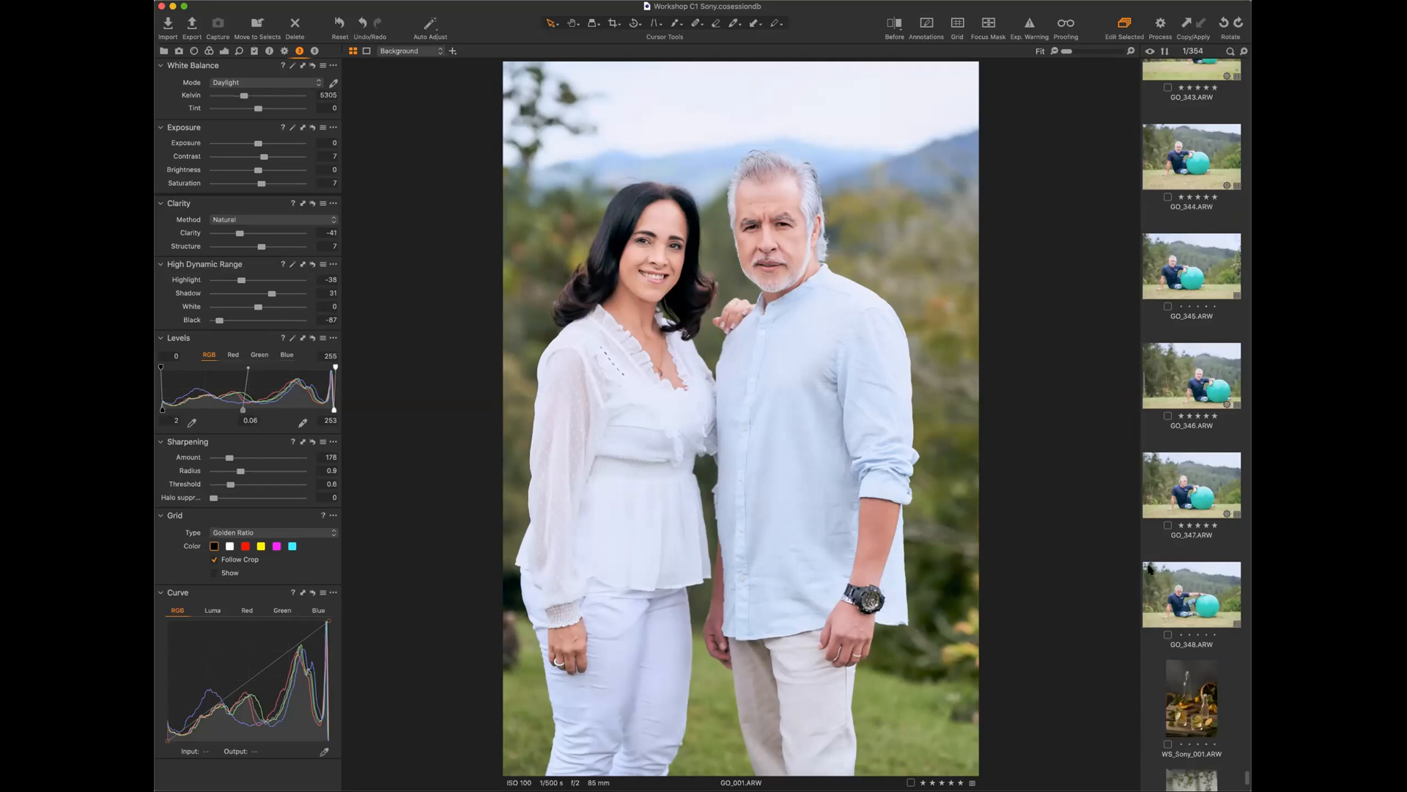
pyautogui.press('super+a')
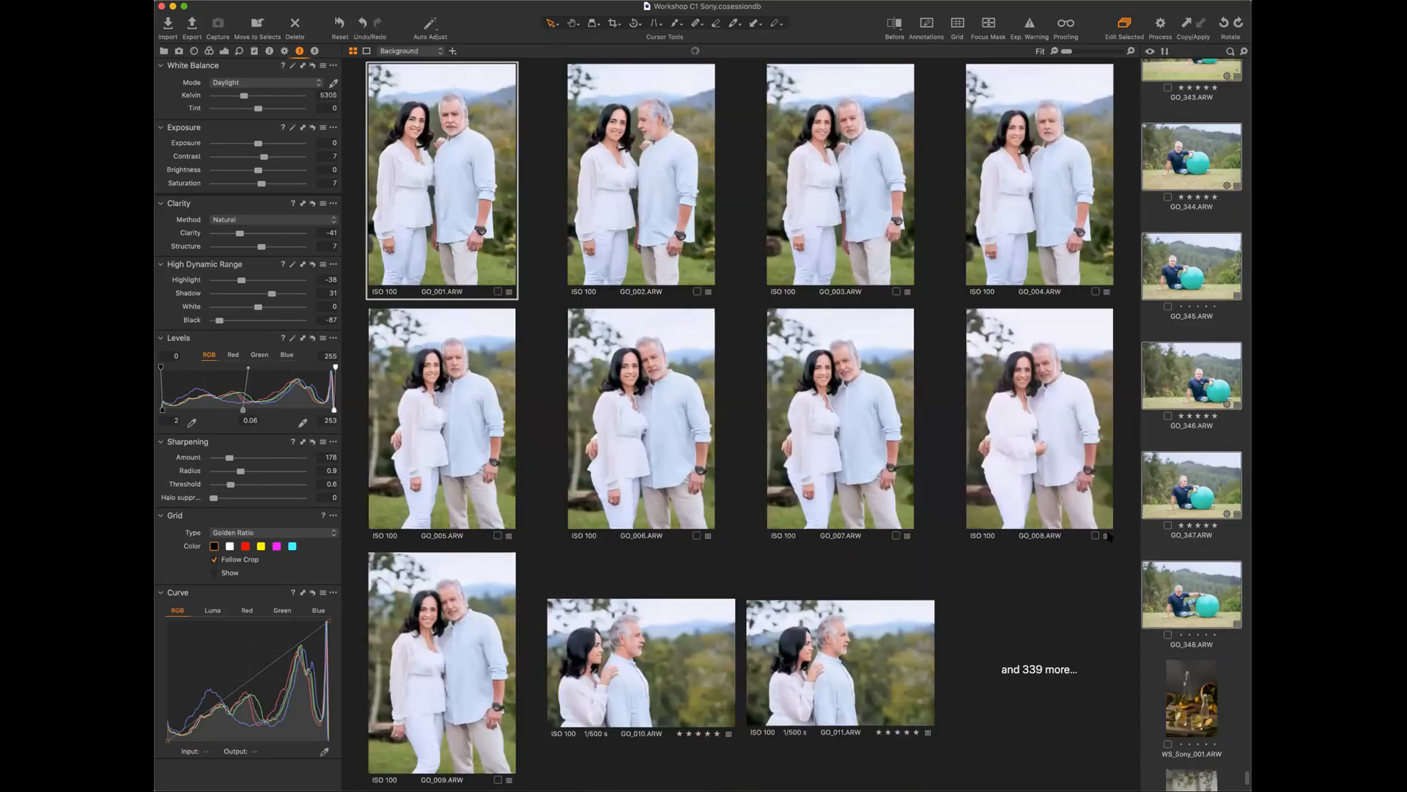
pyautogui.press('super+j')
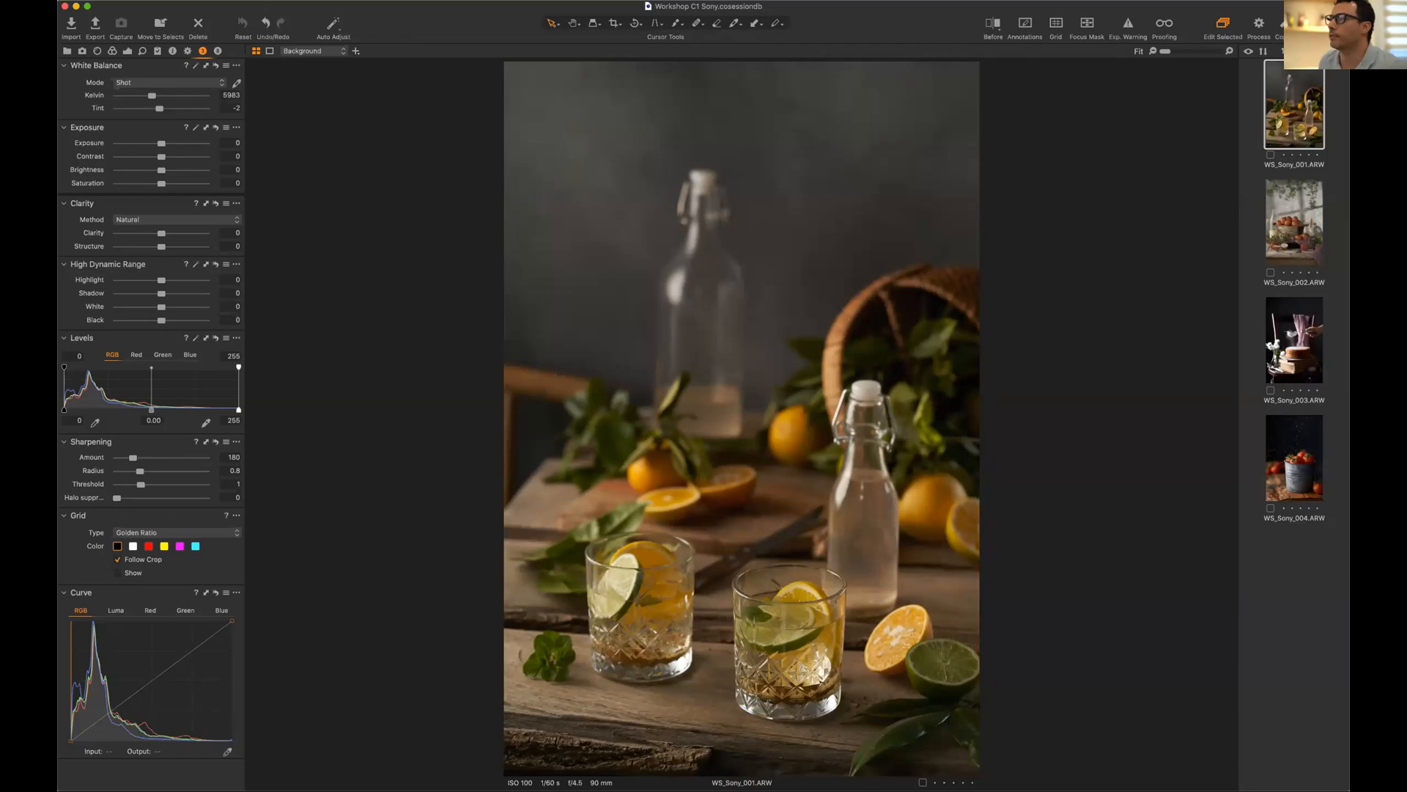
# Rotate WS_Sony_001.ARW to the left and back, and to the right and back to its original orientation.
pyautogui.press('alt+super+l')
pyautogui.press('alt+super+r')
pyautogui.press('alt+super+r')
pyautogui.press('alt+super+l')
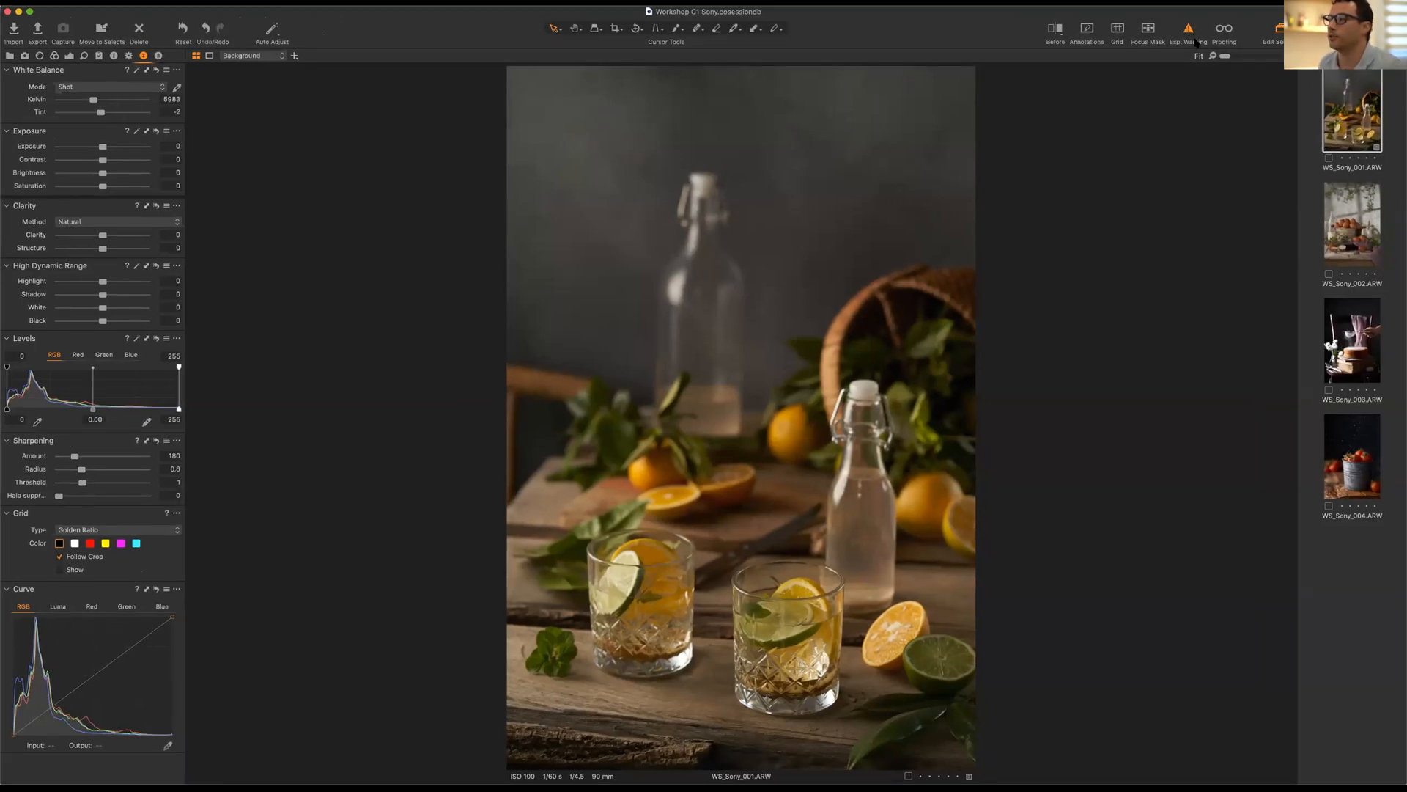
# Show the exposure warning on WS_Sony_001.ARW, inspect the clipped highlights in the glasses up close, and hide the warning.
pyautogui.click(1196, 42)
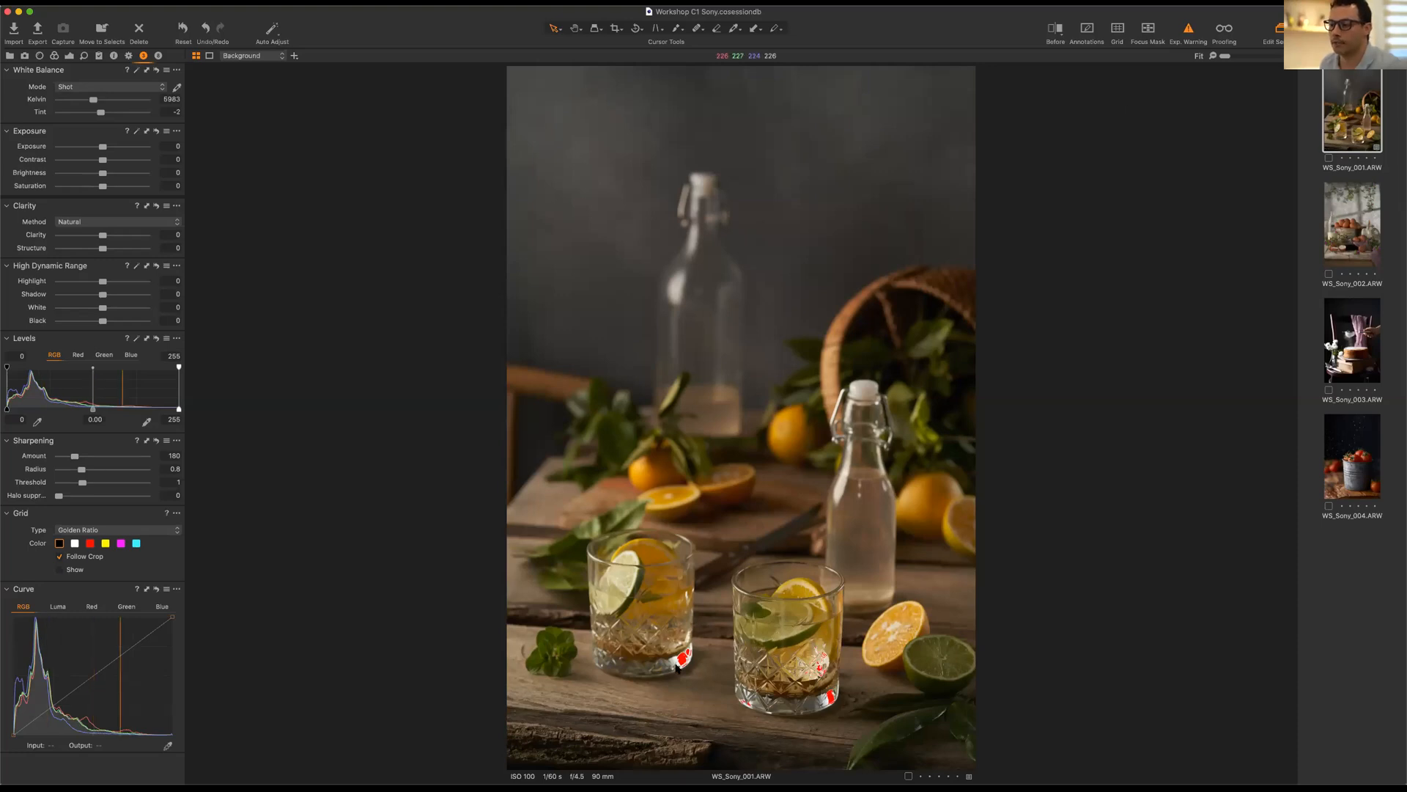
pyautogui.scroll(2, 675, 658)
pyautogui.scroll(5, 675, 658)
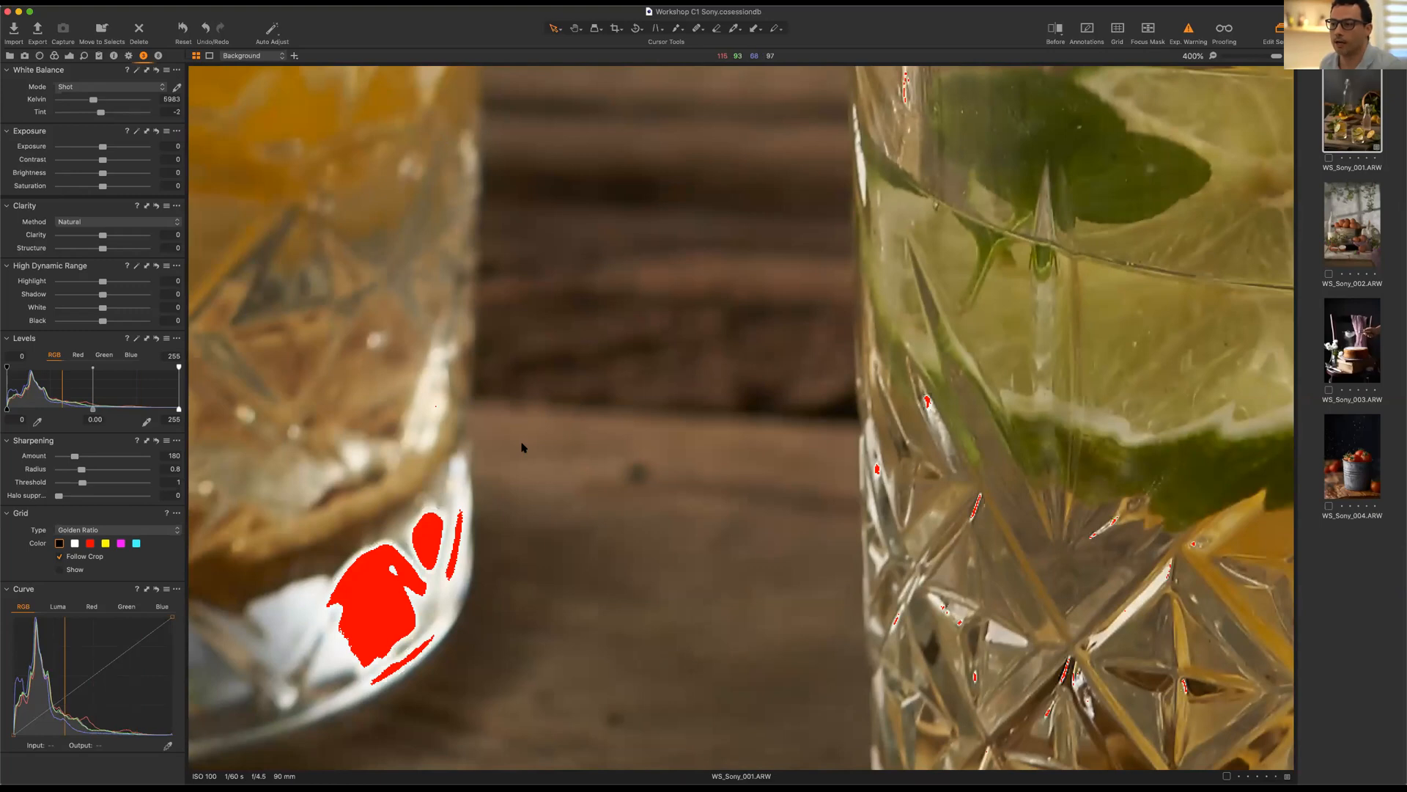
pyautogui.scroll(-5, 523, 447)
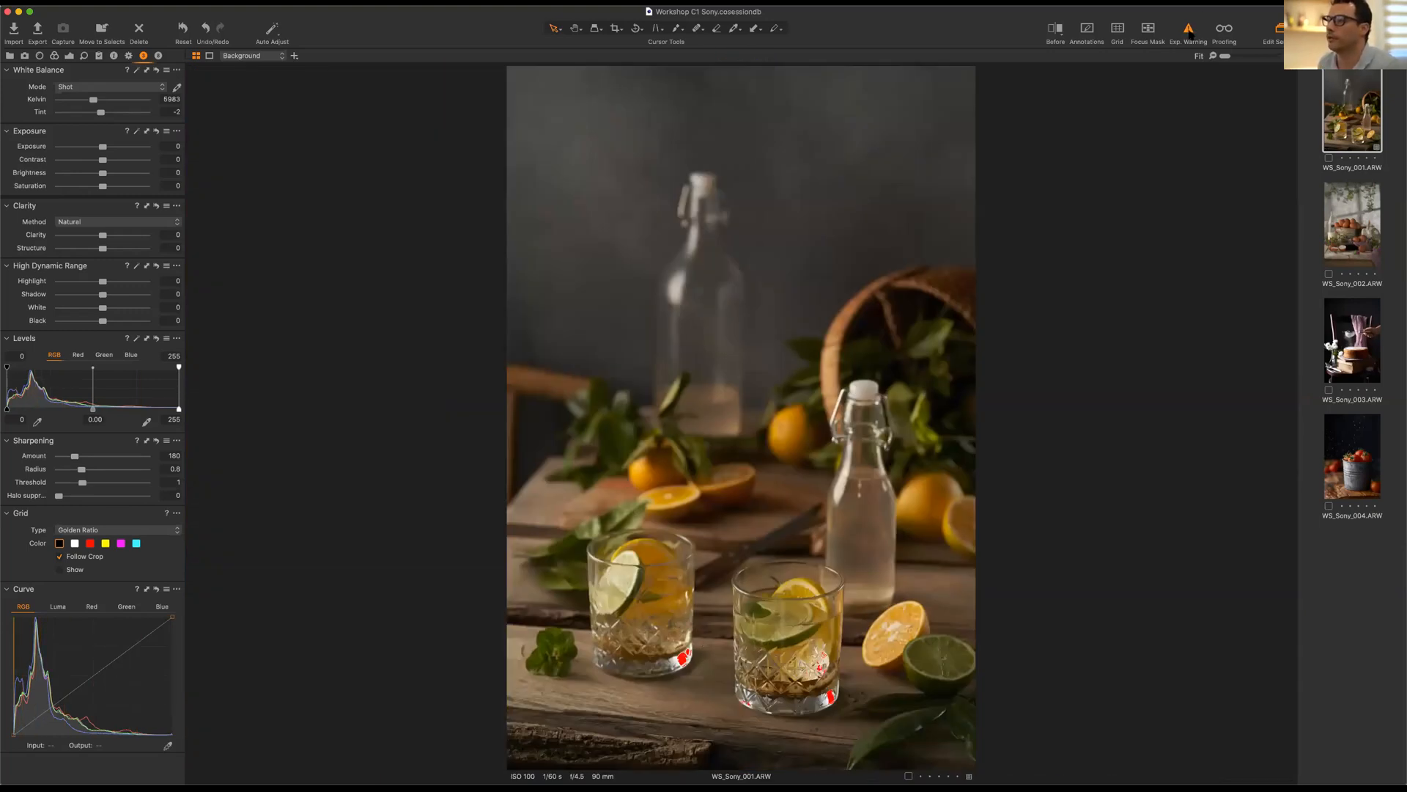
pyautogui.click(1189, 33)
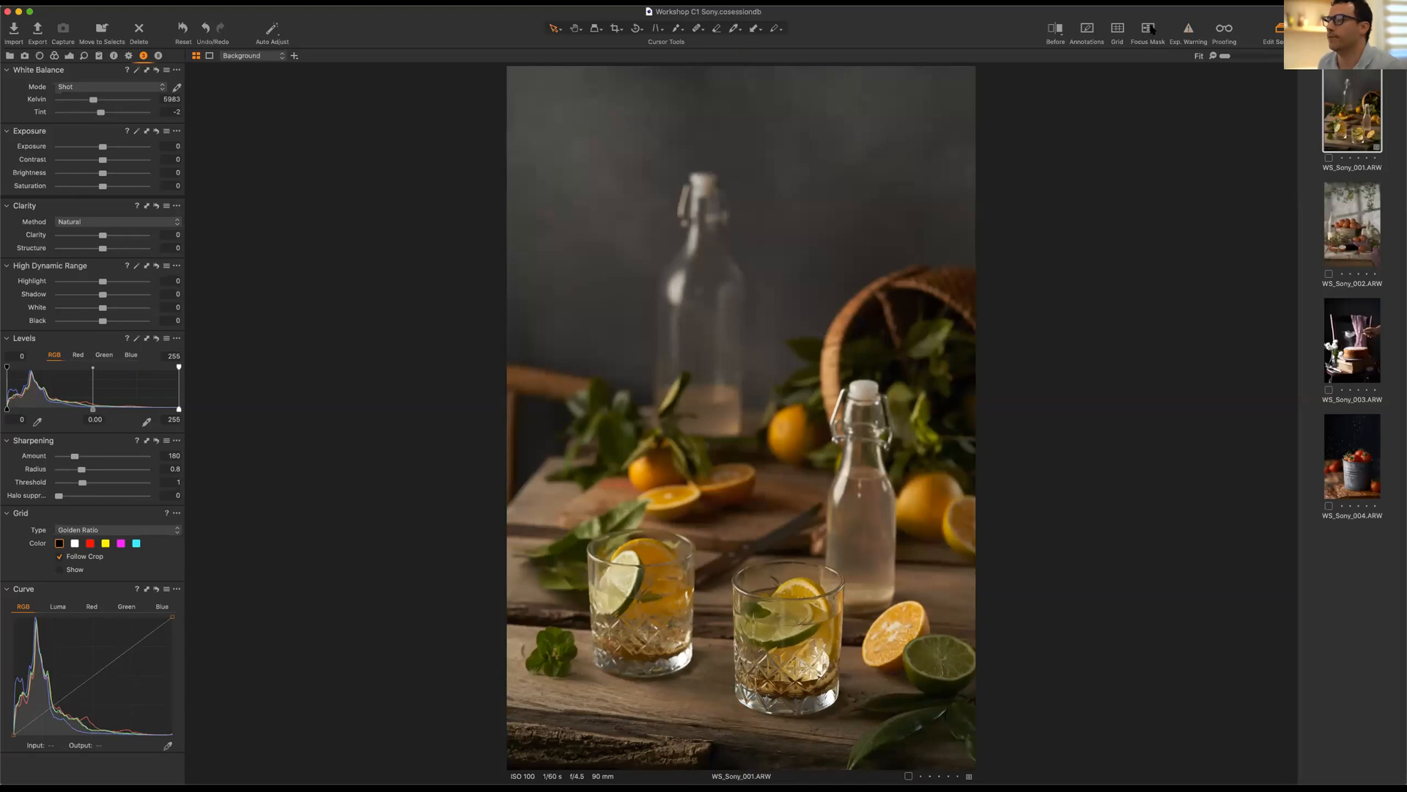
# View WS_Sony_001.ARW with the focus mask, hide it, and show the grid overlay before hiding that too.
pyautogui.click(1149, 29)
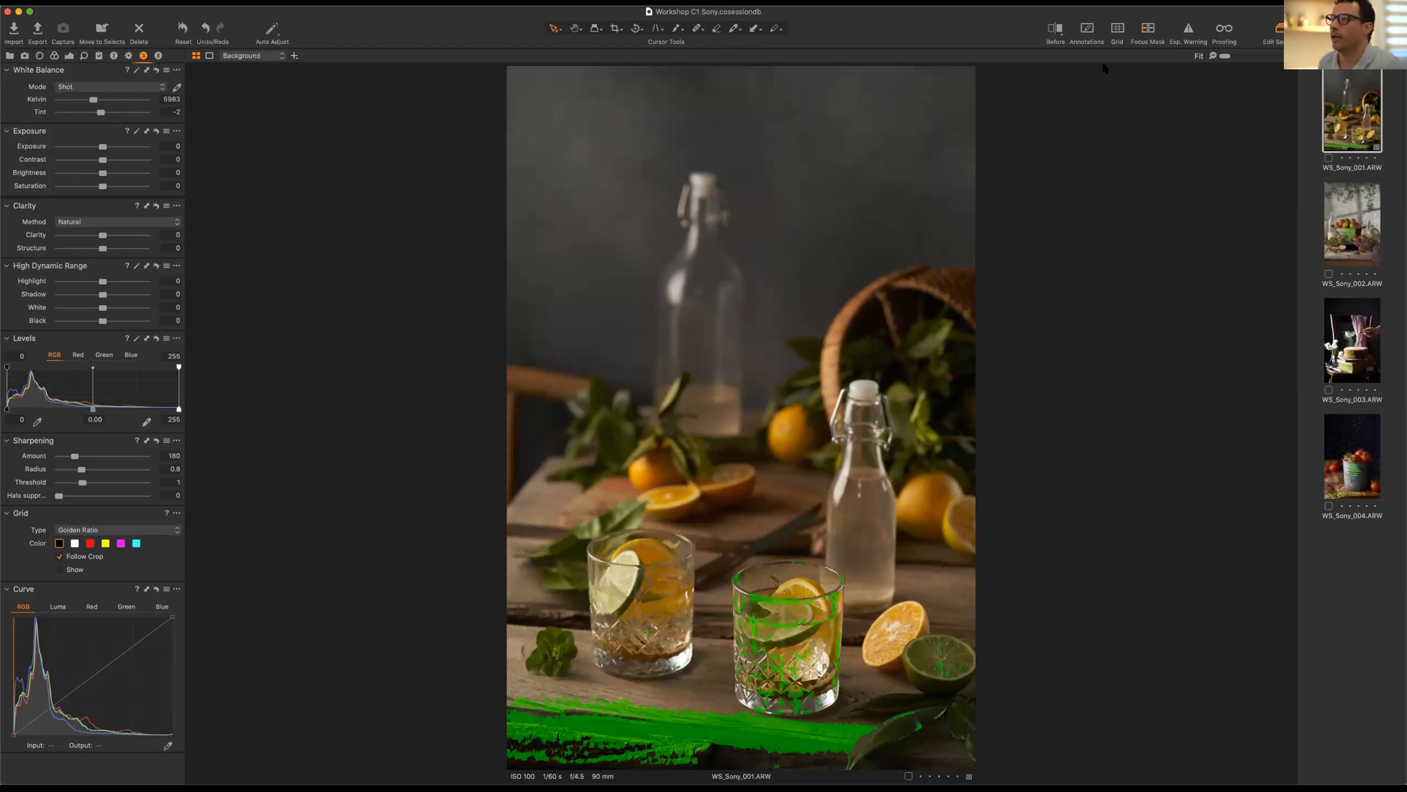
pyautogui.click(1119, 31)
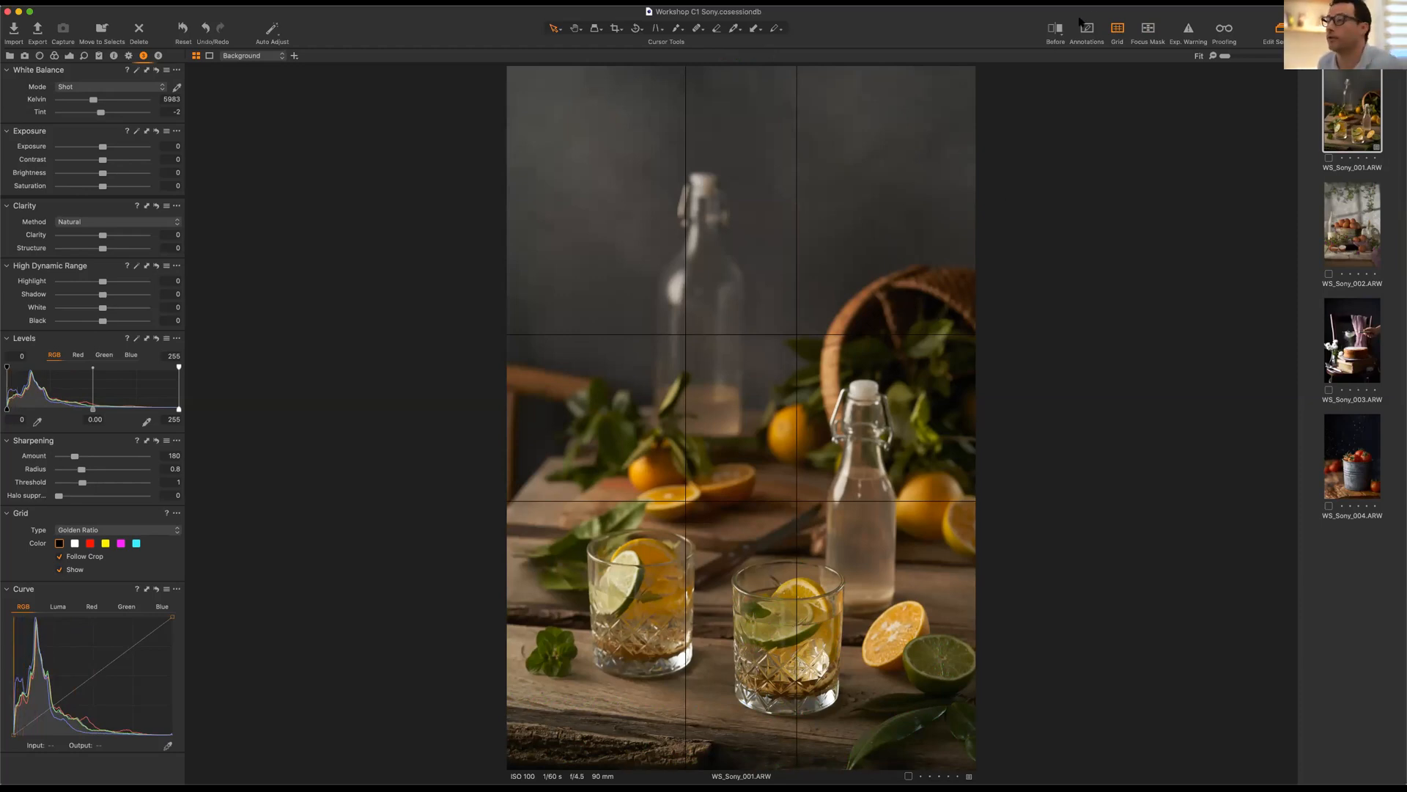
pyautogui.click(1112, 41)
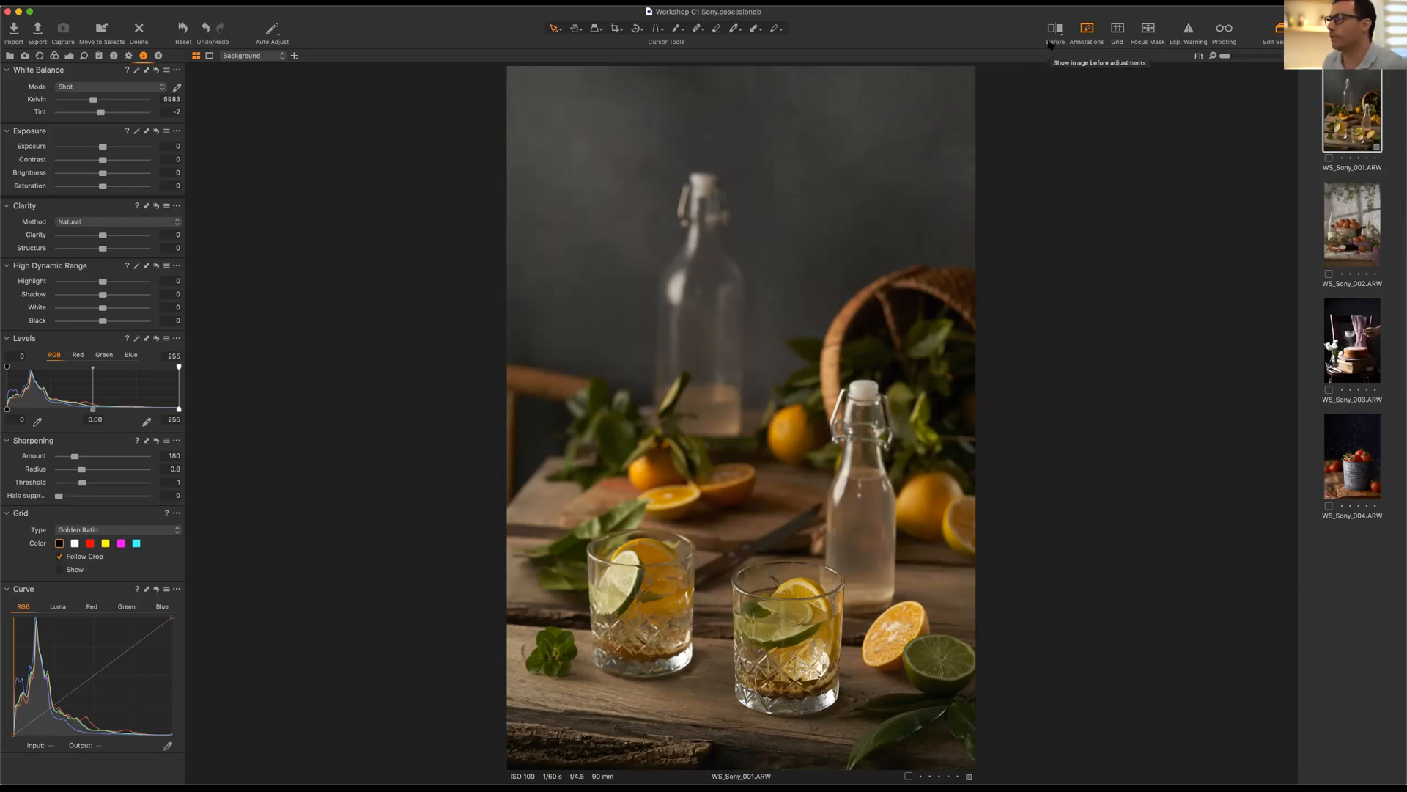
# Compare WS_Sony_001.ARW before and after adjustments by sweeping the split divider across the photo, and close the comparison.
pyautogui.click(1056, 31)
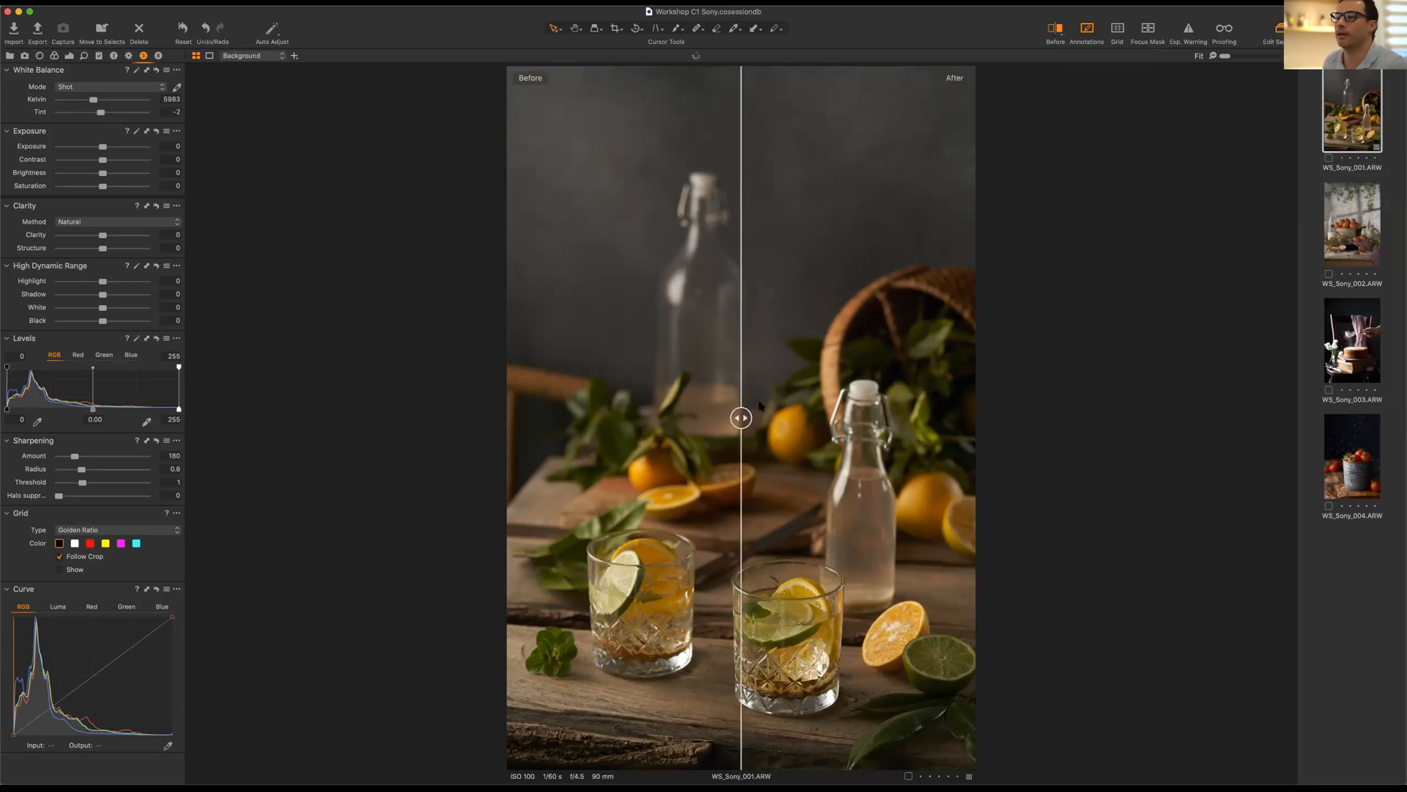
pyautogui.moveTo(746, 418); pyautogui.dragTo(901, 418)
pyautogui.moveTo(626, 461); pyautogui.dragTo(761, 417)
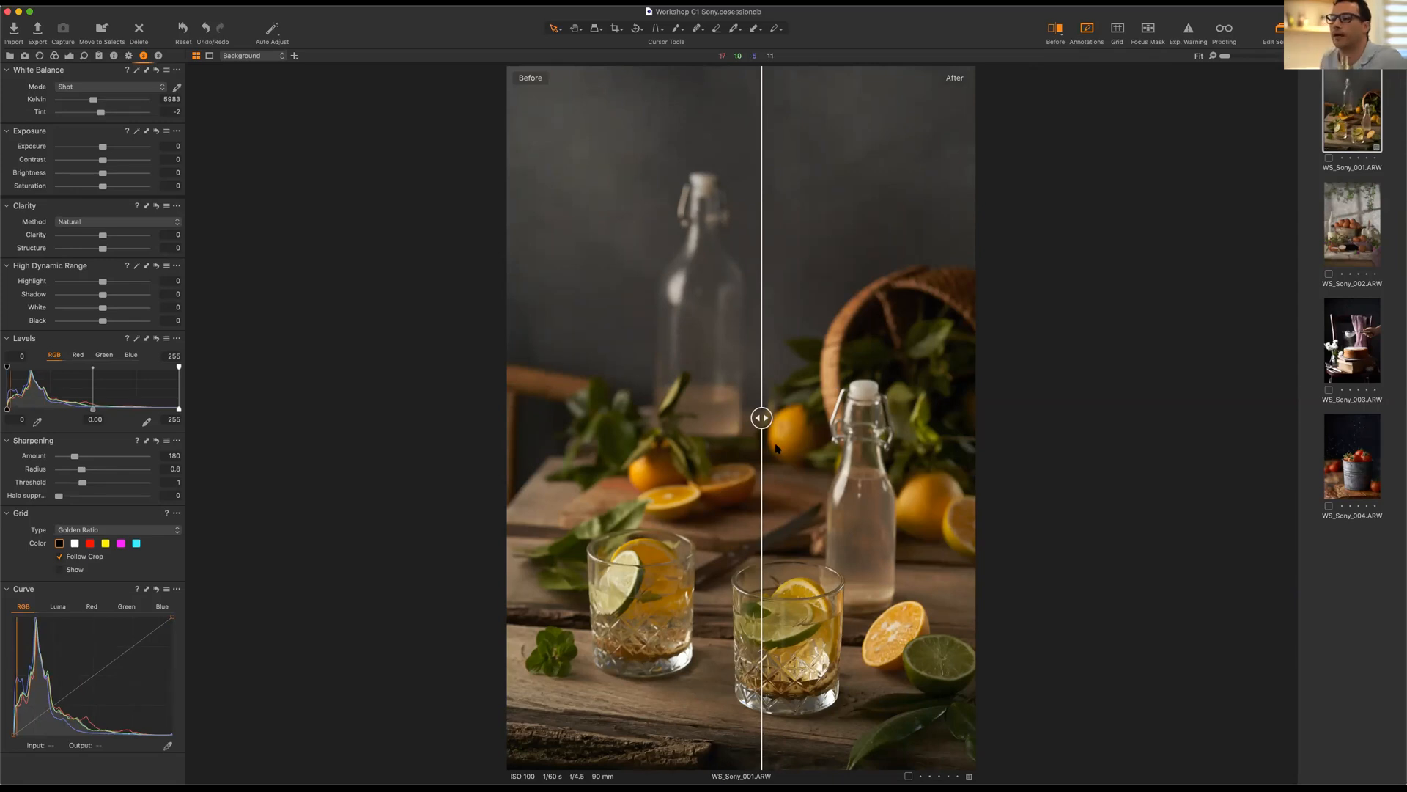
pyautogui.moveTo(763, 417); pyautogui.dragTo(845, 411)
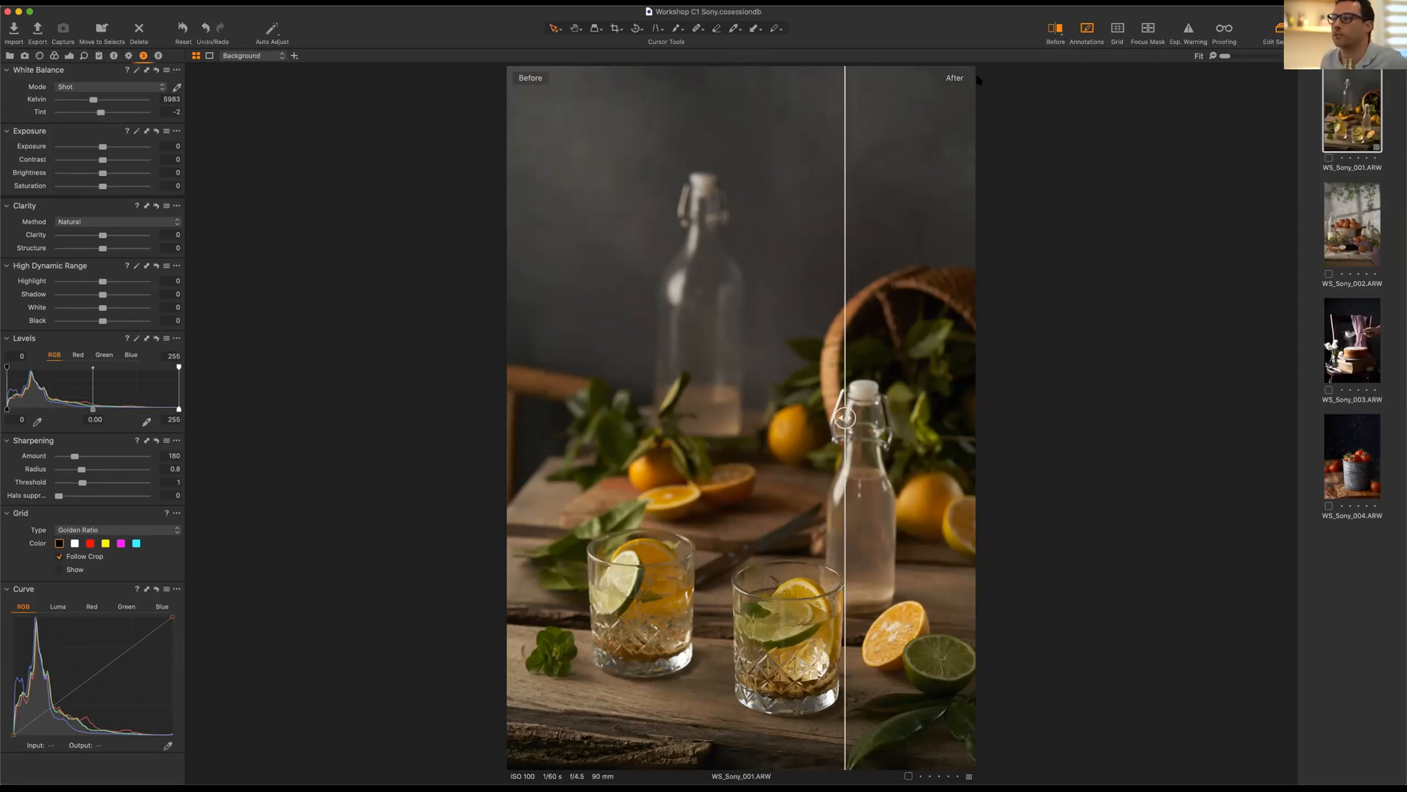
pyautogui.press('y')
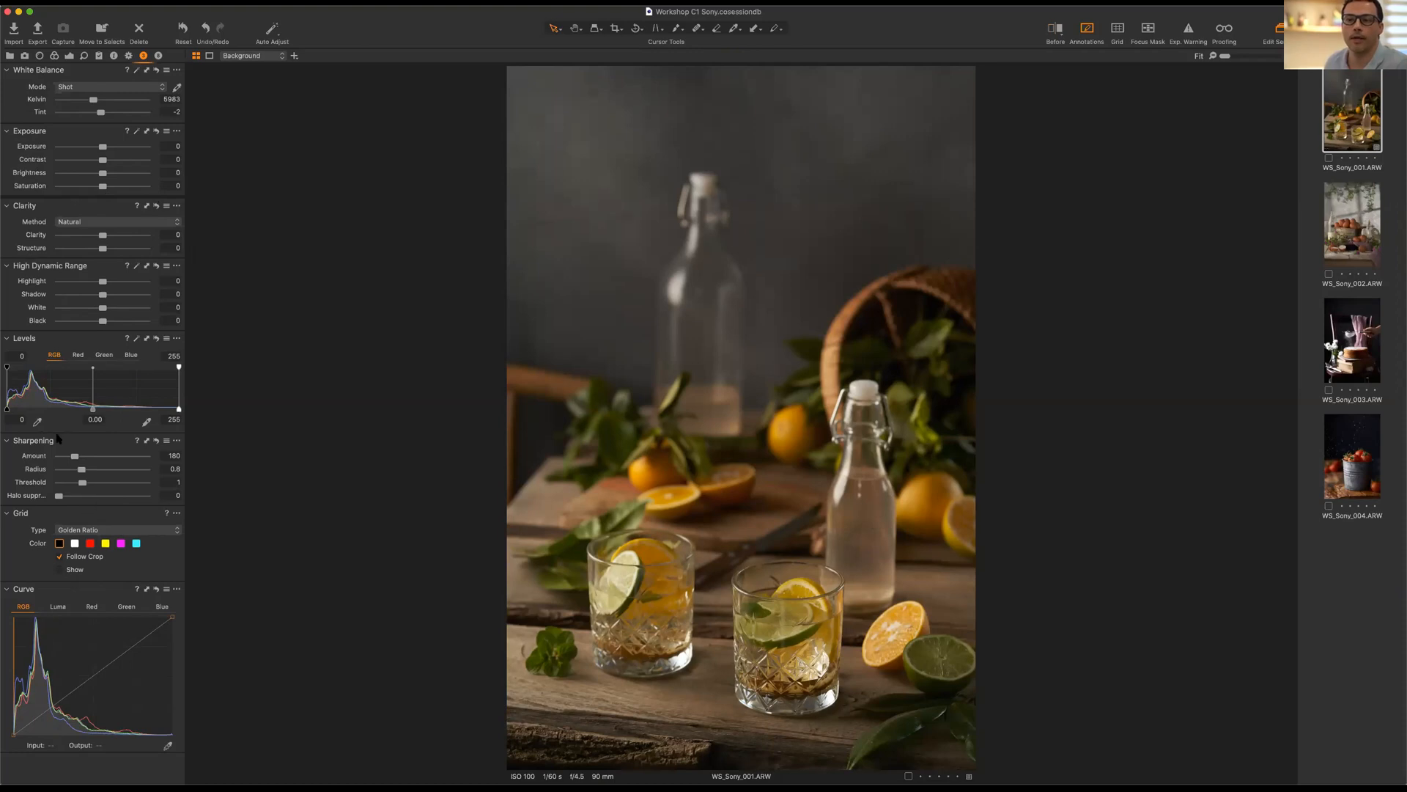
# Reorder the custom tab's tools: Sharpening above Clarity, High Dynamic Range directly below Exposure, and Grid below Curve.
pyautogui.moveTo(44, 439); pyautogui.dragTo(42, 209)
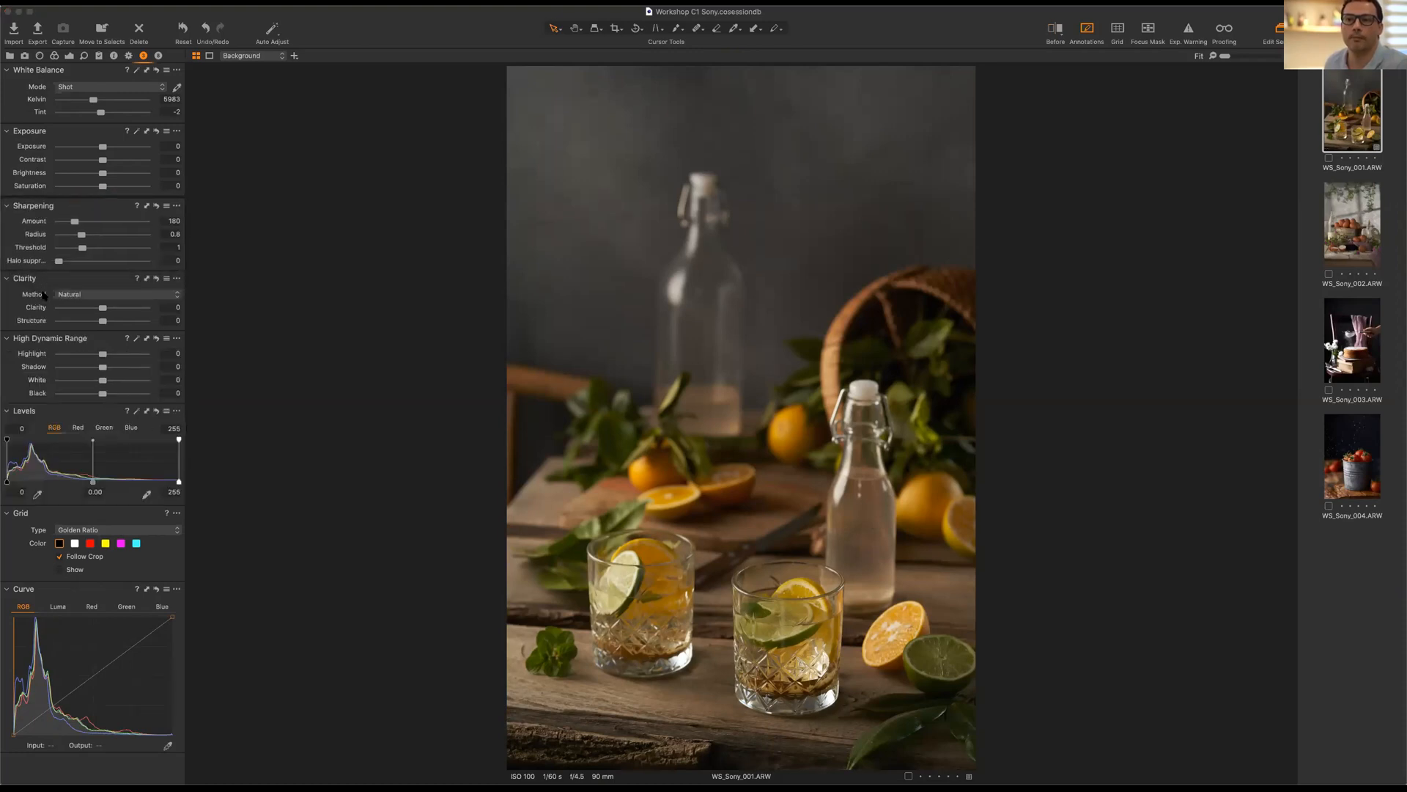
pyautogui.moveTo(56, 338); pyautogui.dragTo(52, 207)
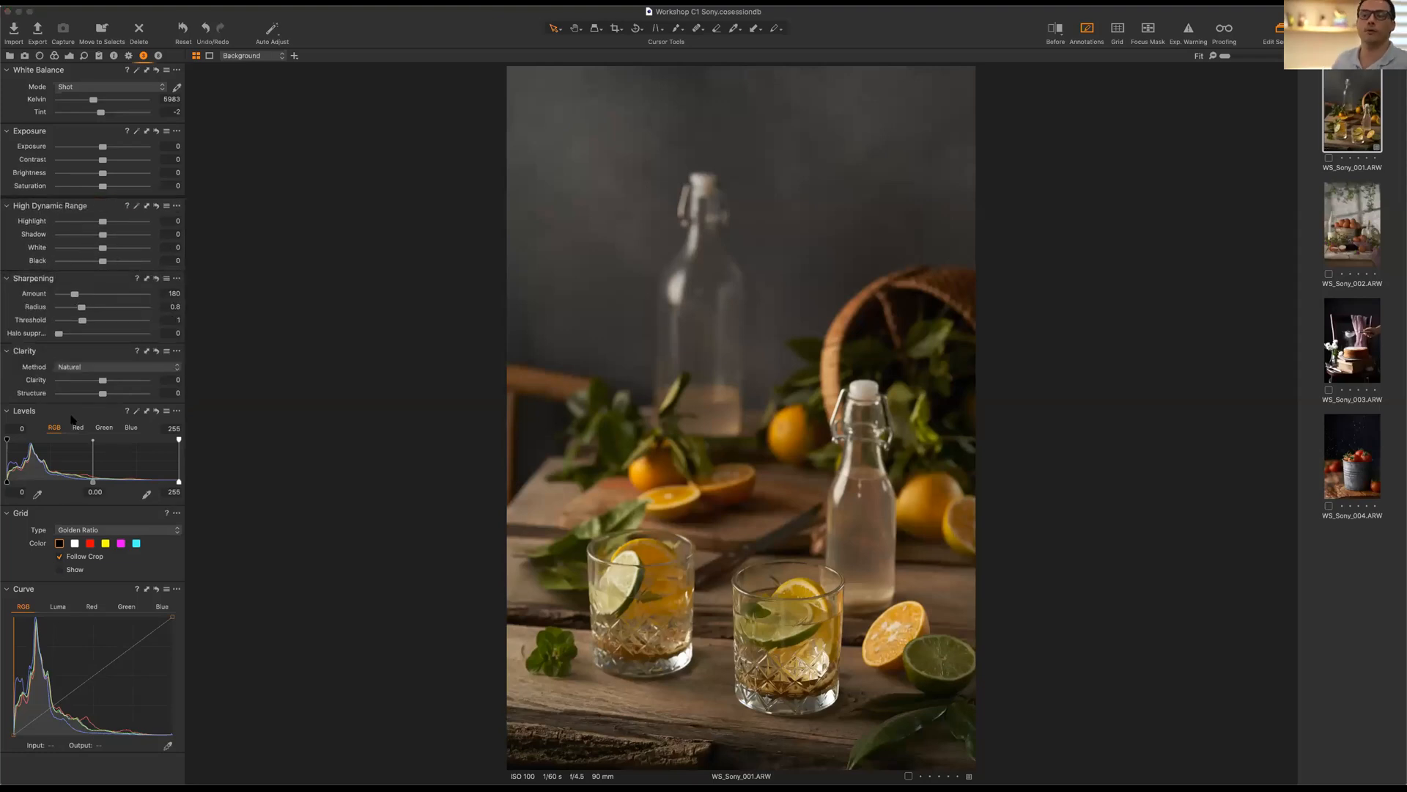
pyautogui.moveTo(26, 505); pyautogui.dragTo(37, 707)
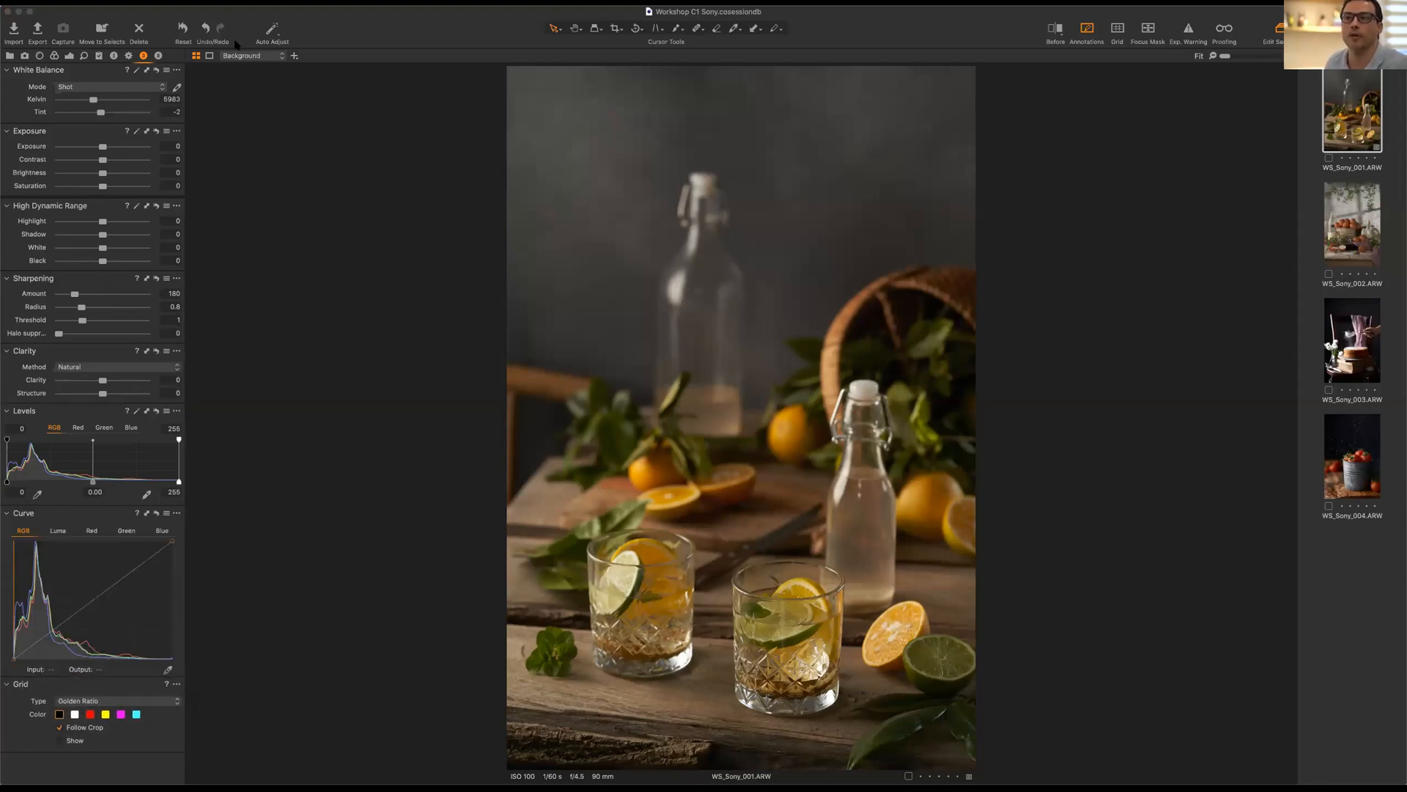
# Save the current layout as a new workspace named Espacio de Trabajo 1.
pyautogui.click(320, 10)
pyautogui.moveTo(384, 15)
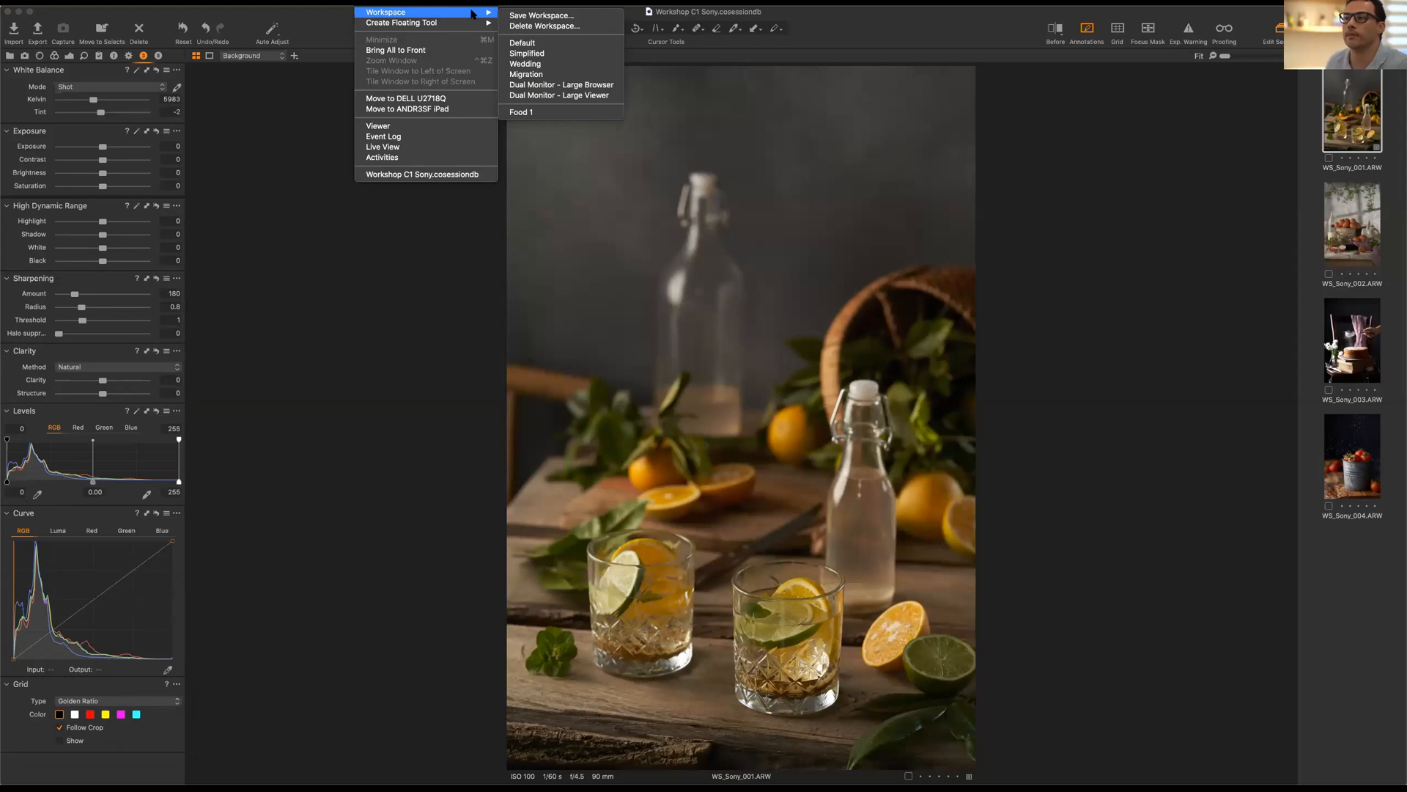
pyautogui.click(579, 16)
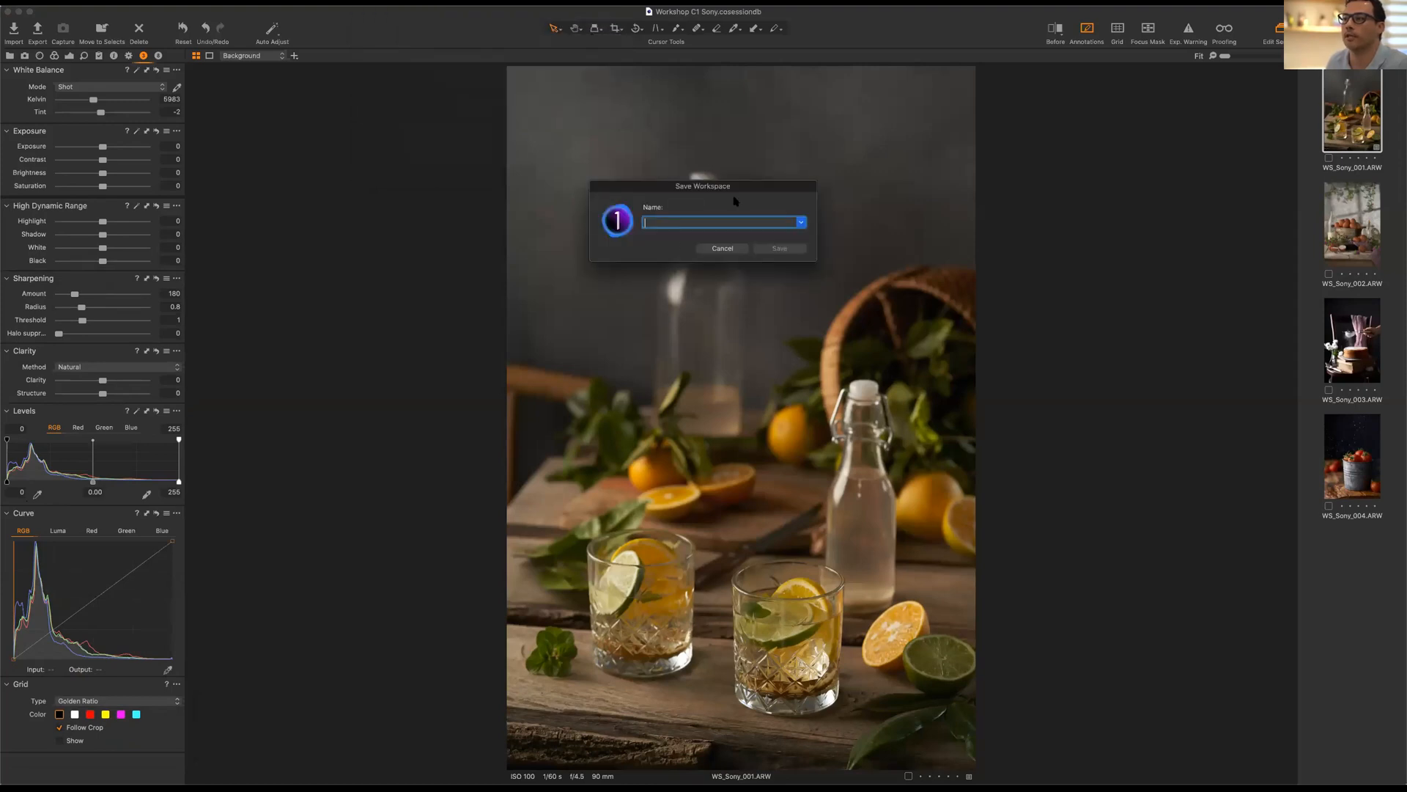
pyautogui.moveTo(735, 200); pyautogui.dragTo(460, 296)
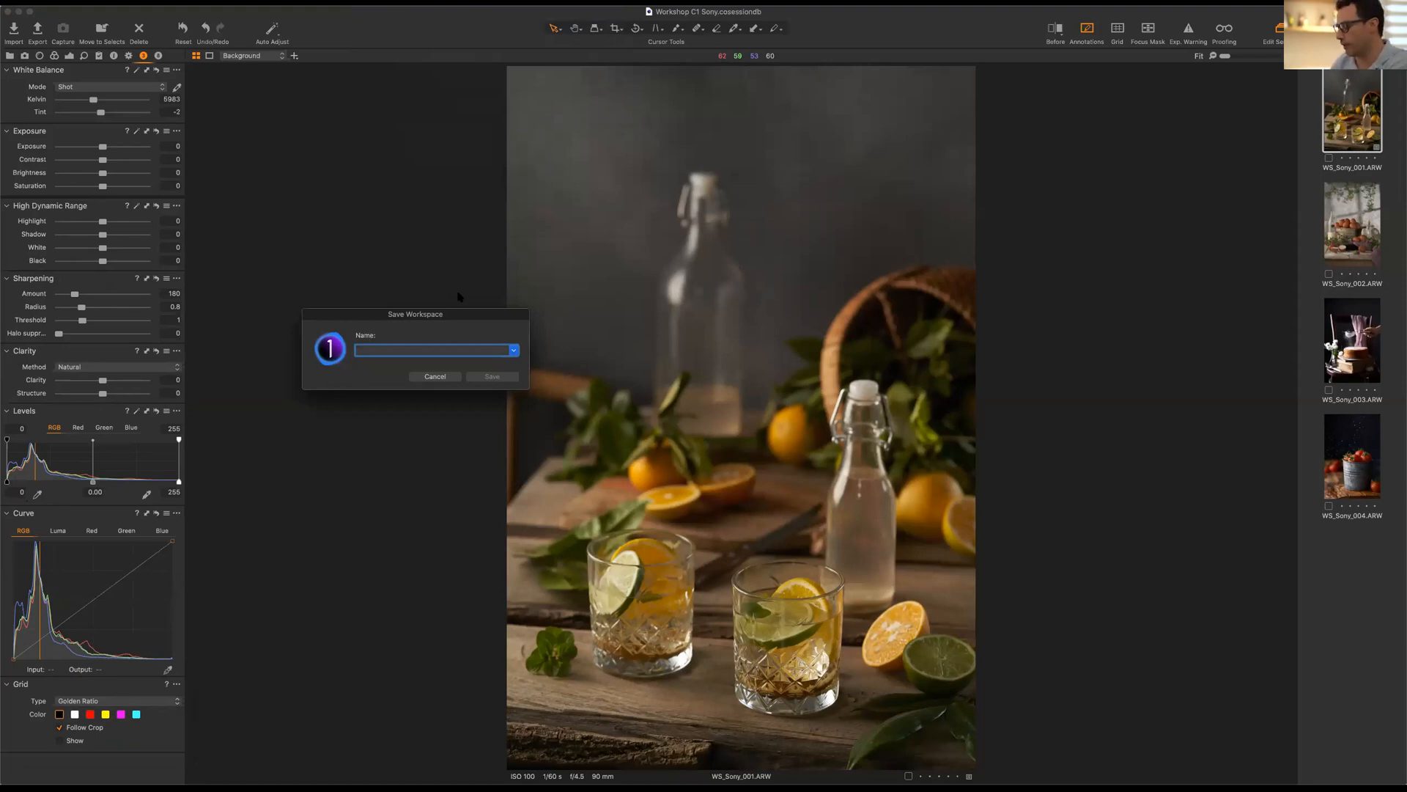
pyautogui.write('Espacio de Trabajo 1')
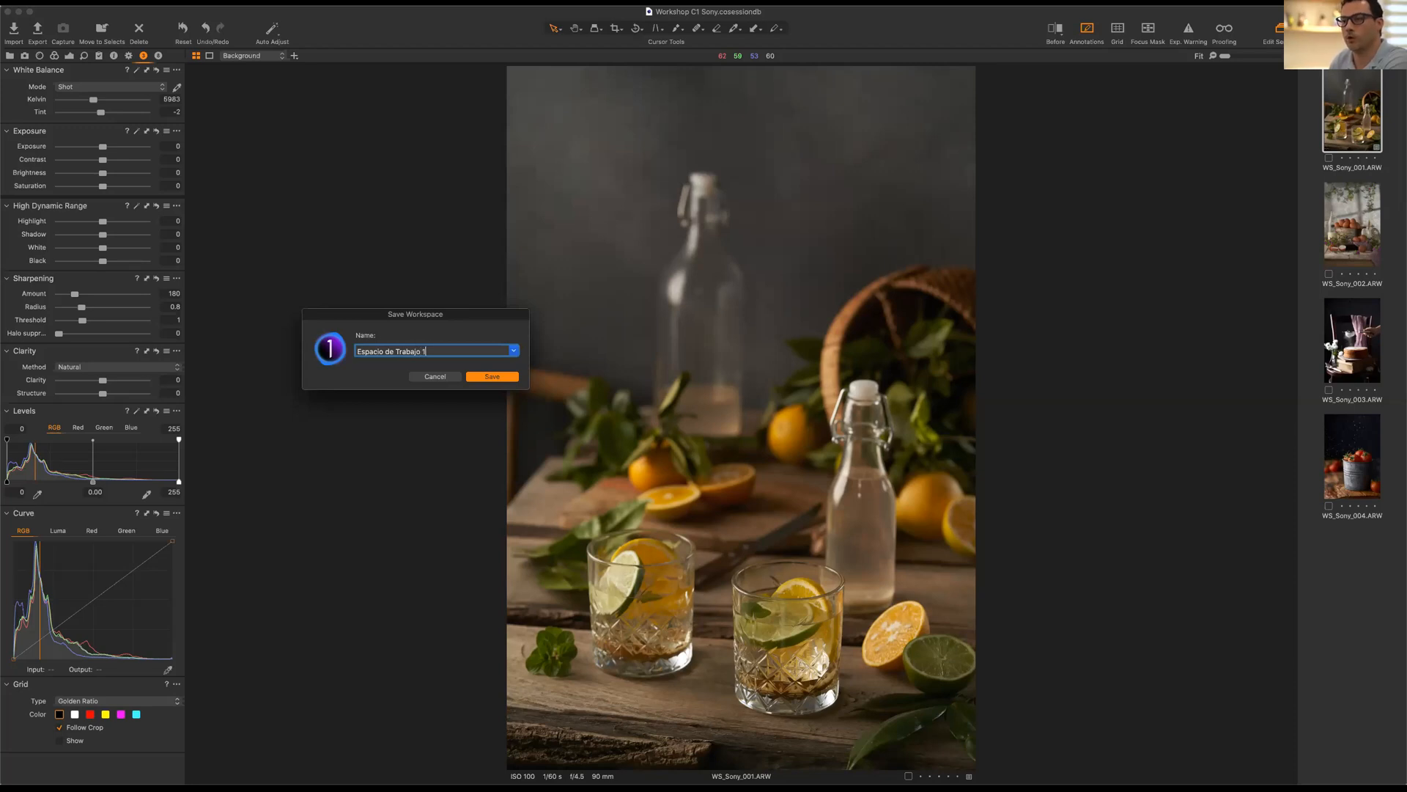
pyautogui.press('Return')
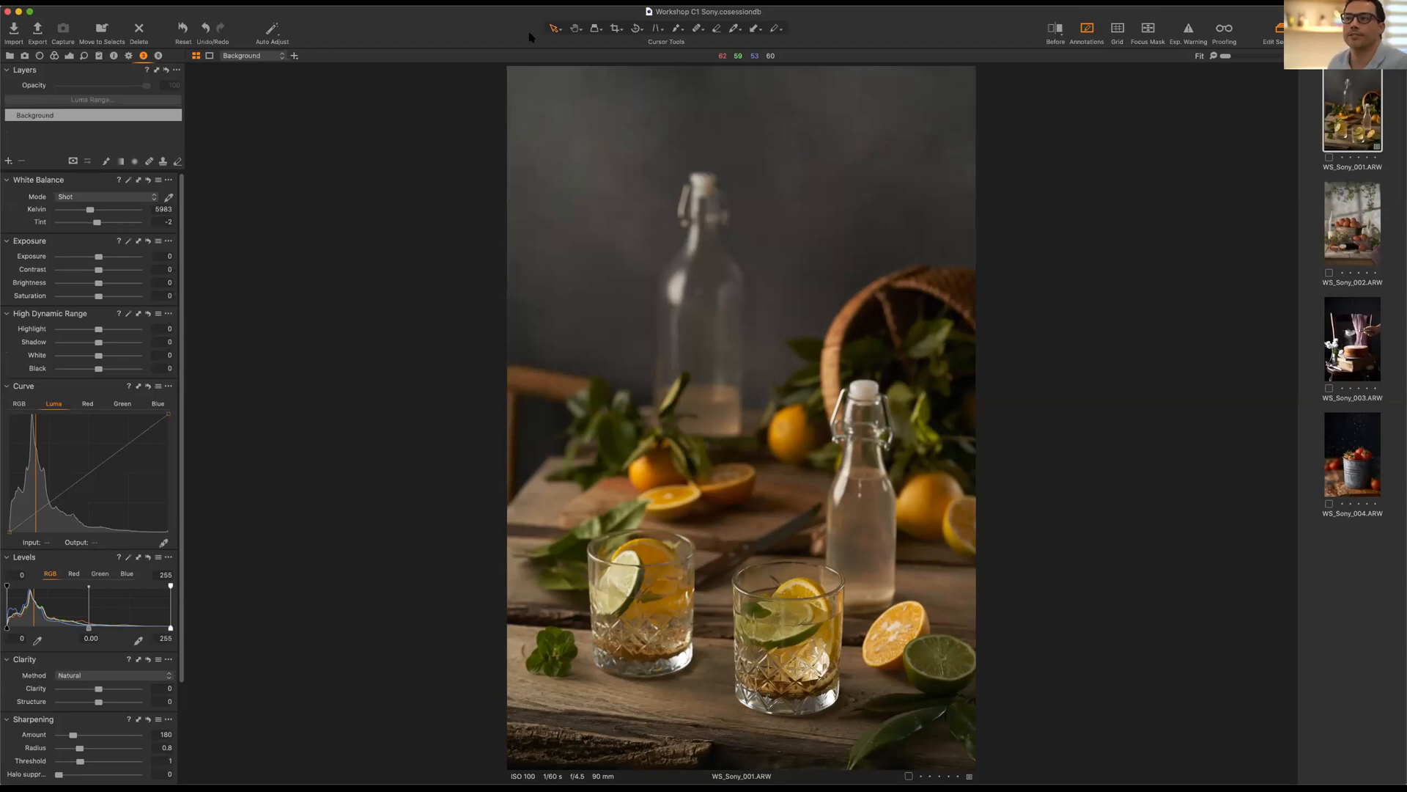
# Switch to the built-in Wedding workspace.
pyautogui.click(378, 2)
pyautogui.moveTo(399, 17)
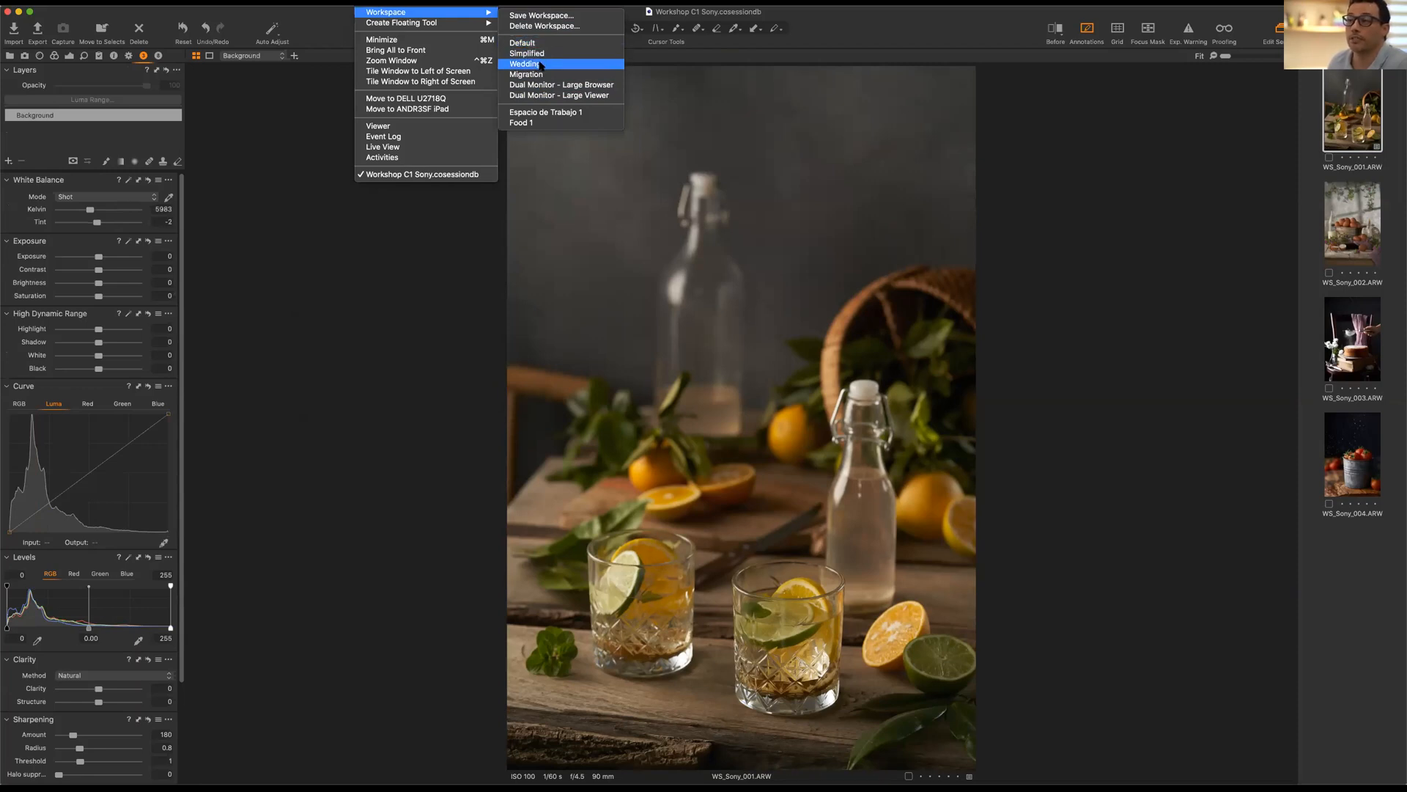
pyautogui.click(551, 65)
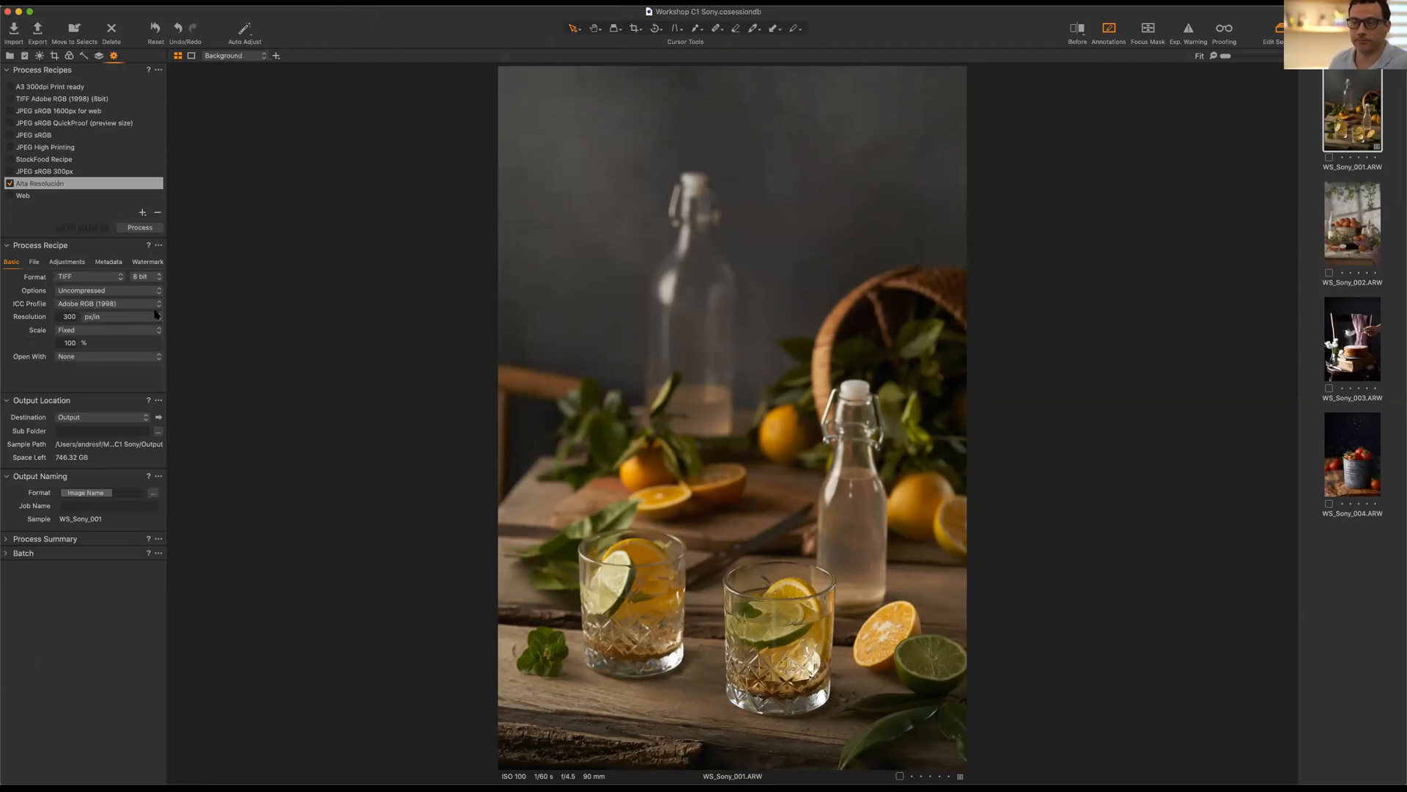
# Switch back to the saved custom workspace, look through its two personal tool tabs, and stay on the one with White Balance.
pyautogui.click(374, 2)
pyautogui.moveTo(381, 13)
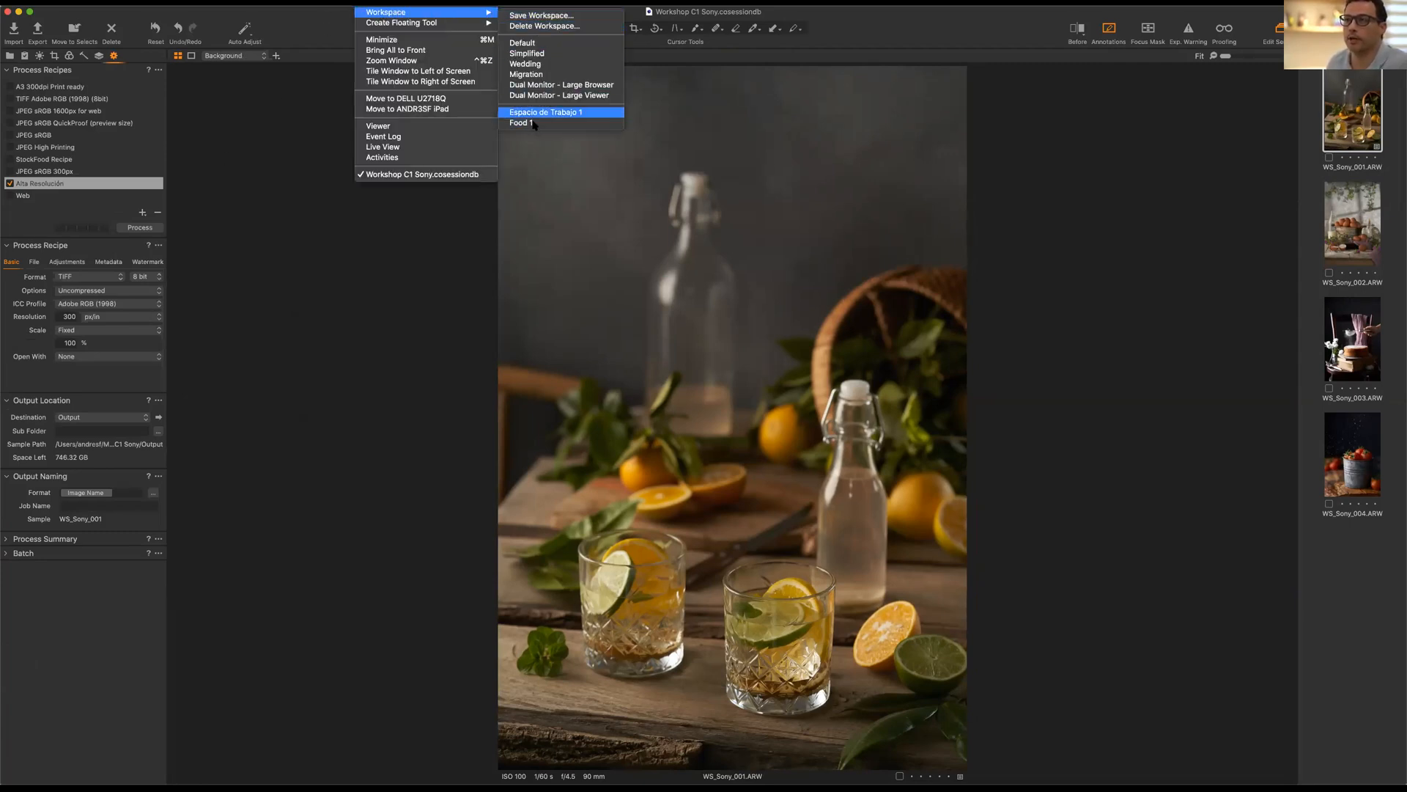
pyautogui.click(594, 112)
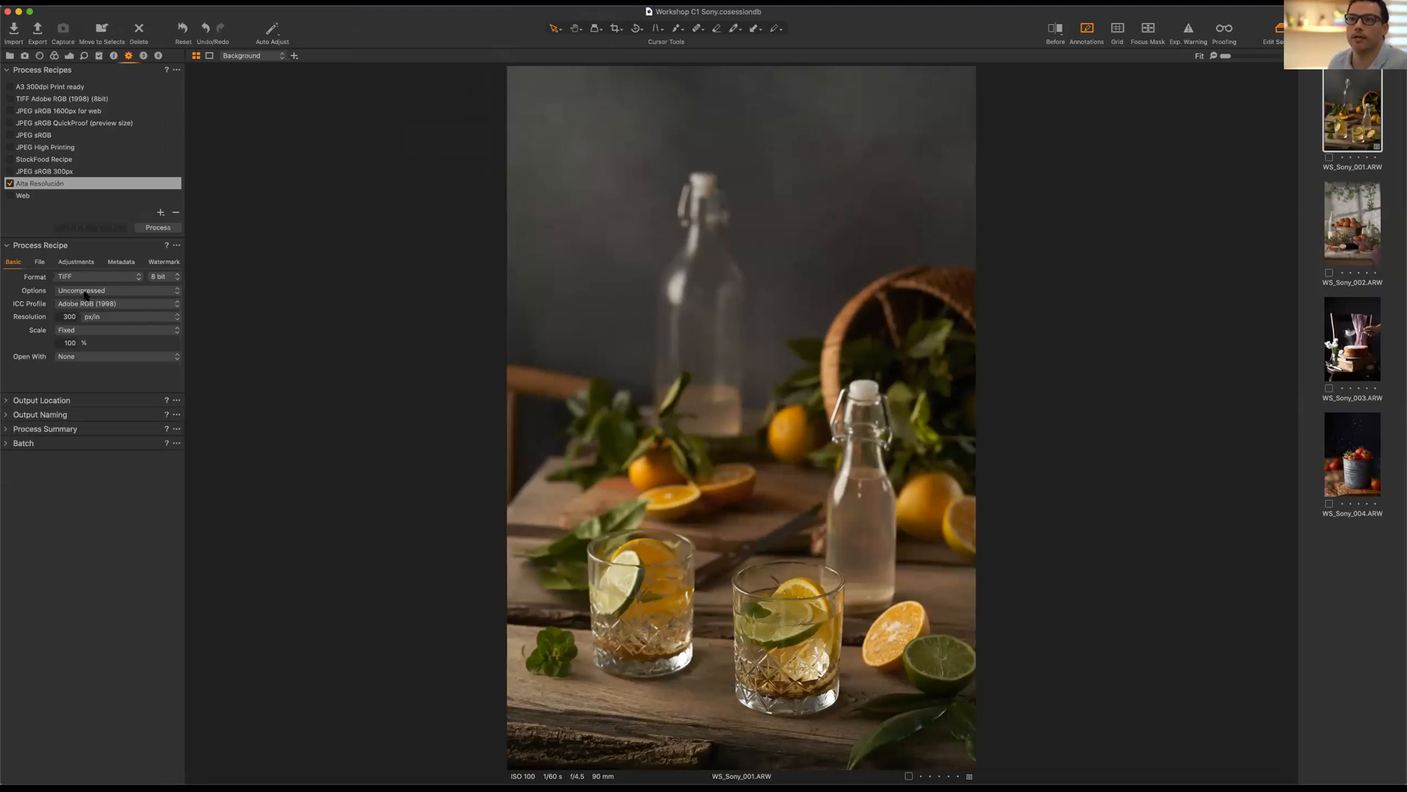
pyautogui.click(145, 58)
pyautogui.click(158, 56)
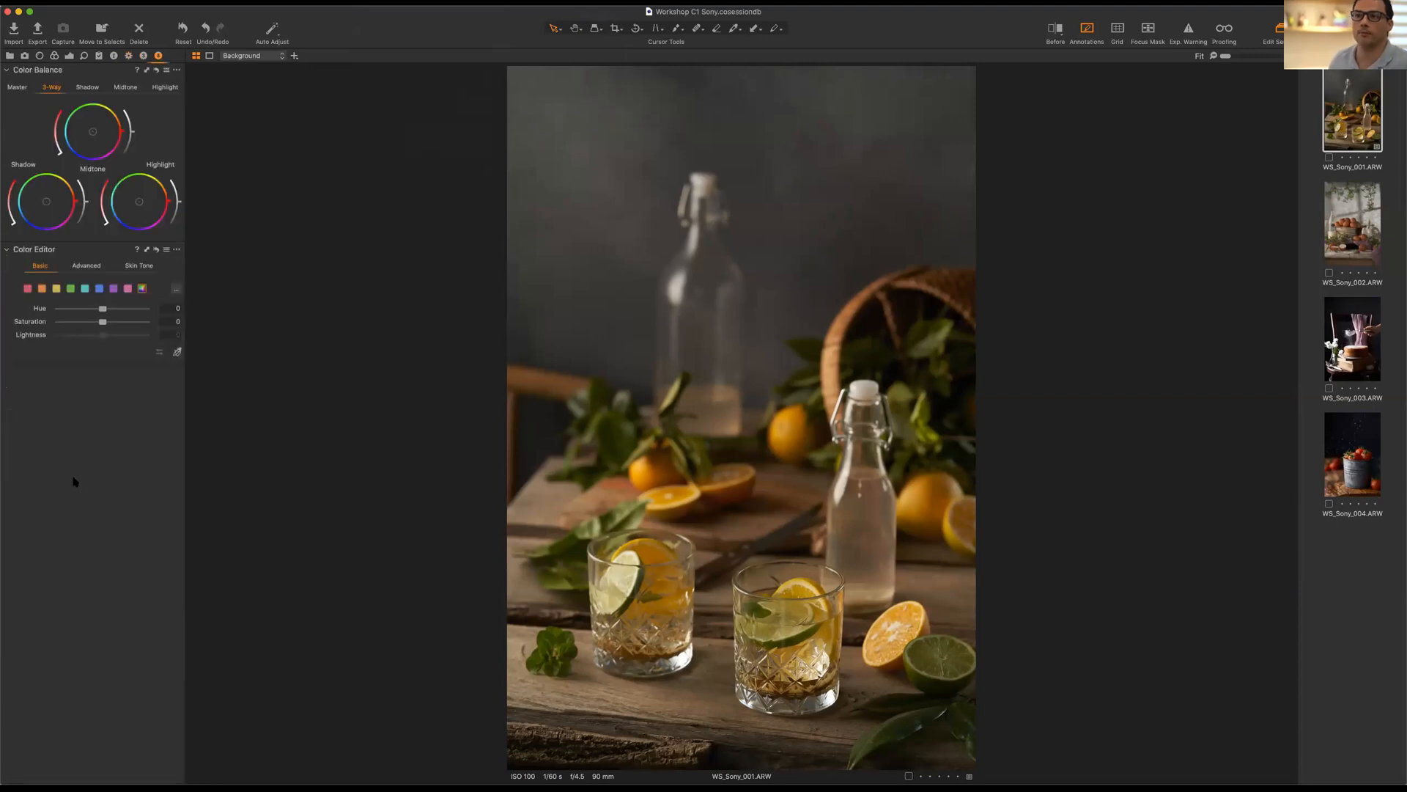
pyautogui.click(145, 56)
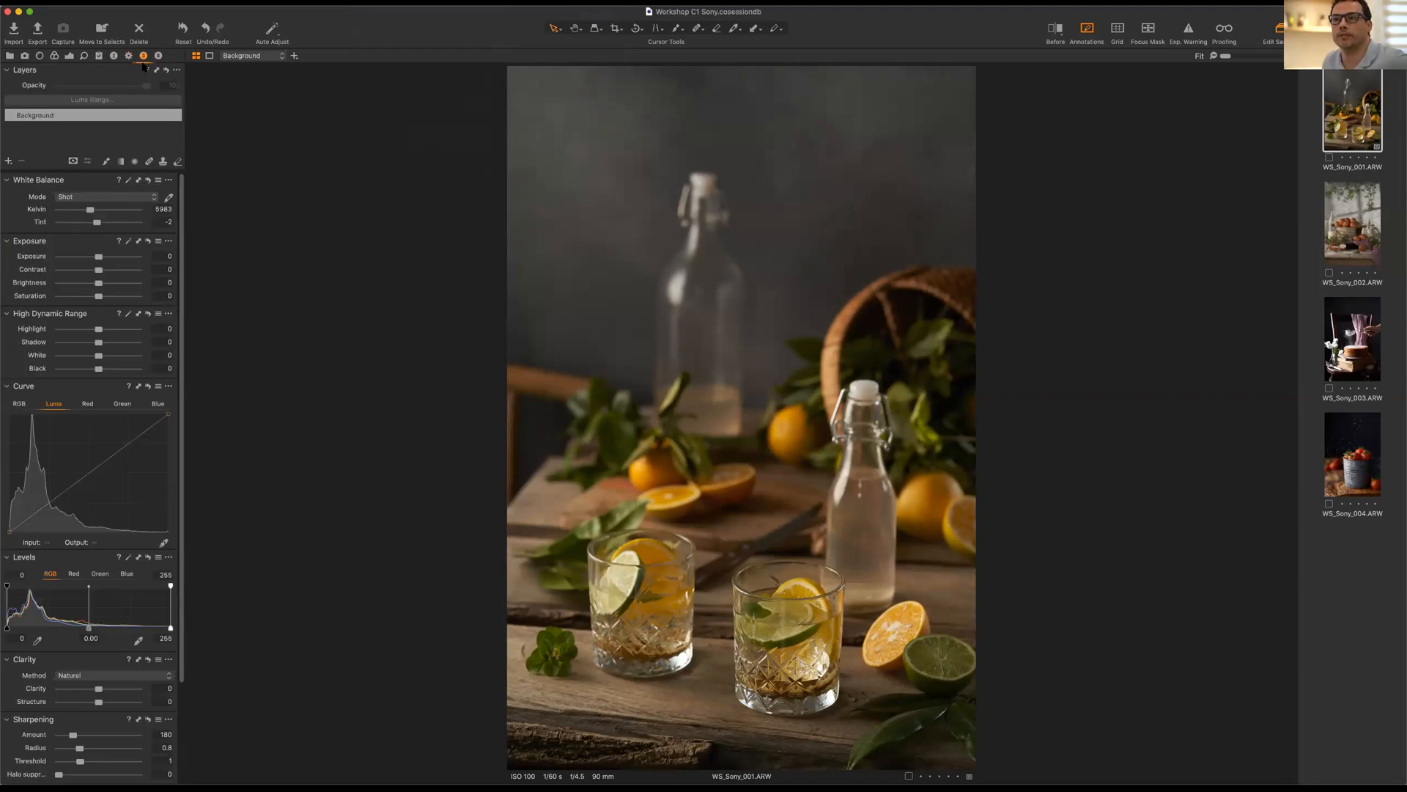
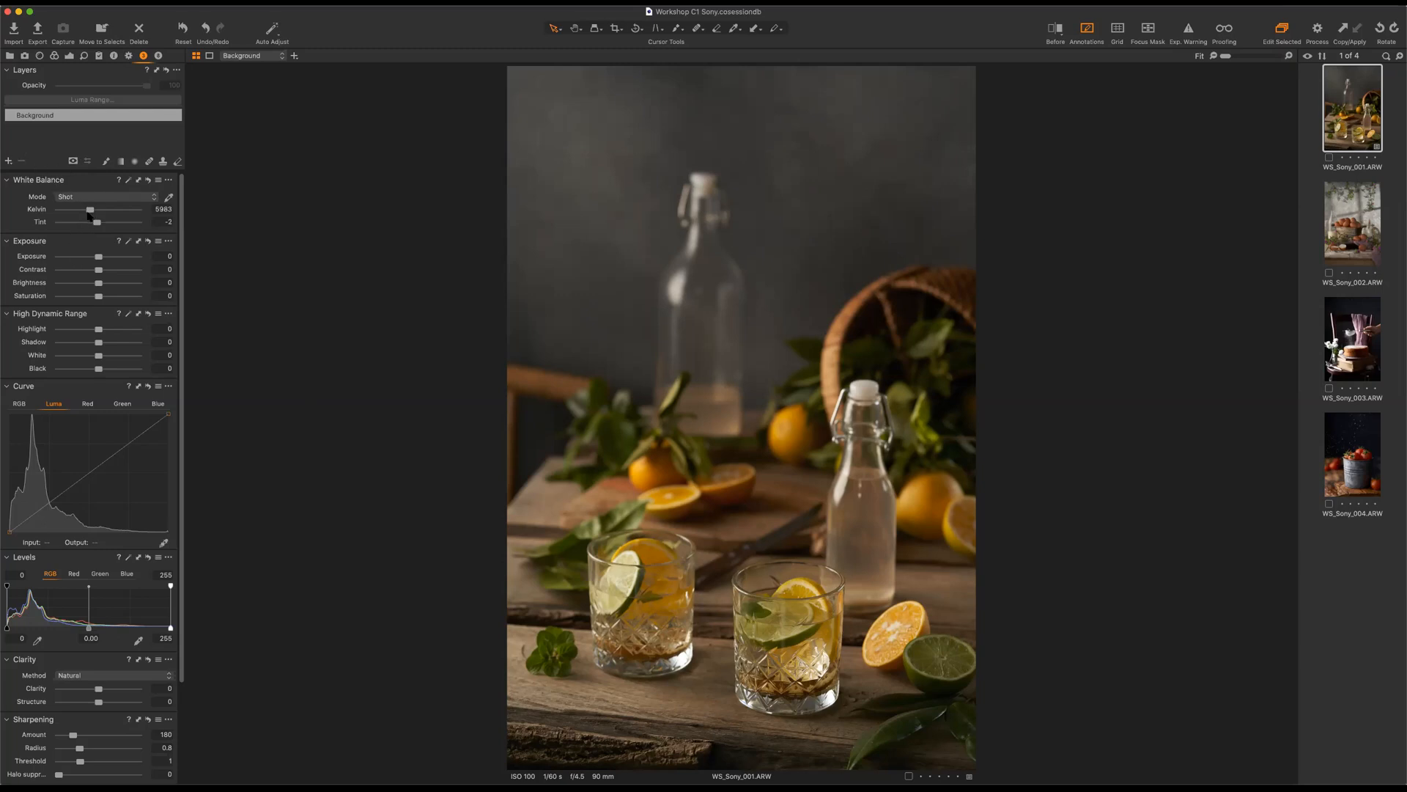
# Try warm white balance settings on WS_Sony_001.ARW, with Kelvin up to 14000 and Tint up to 50, ending at Kelvin 10911 and Tint 6.7.
pyautogui.moveTo(89, 211); pyautogui.dragTo(141, 213)
pyautogui.moveTo(100, 224); pyautogui.dragTo(55, 235)
pyautogui.moveTo(143, 231)
pyautogui.mouseDown()
pyautogui.moveTo(39, 238)
pyautogui.moveTo(150, 228)
pyautogui.mouseUp()
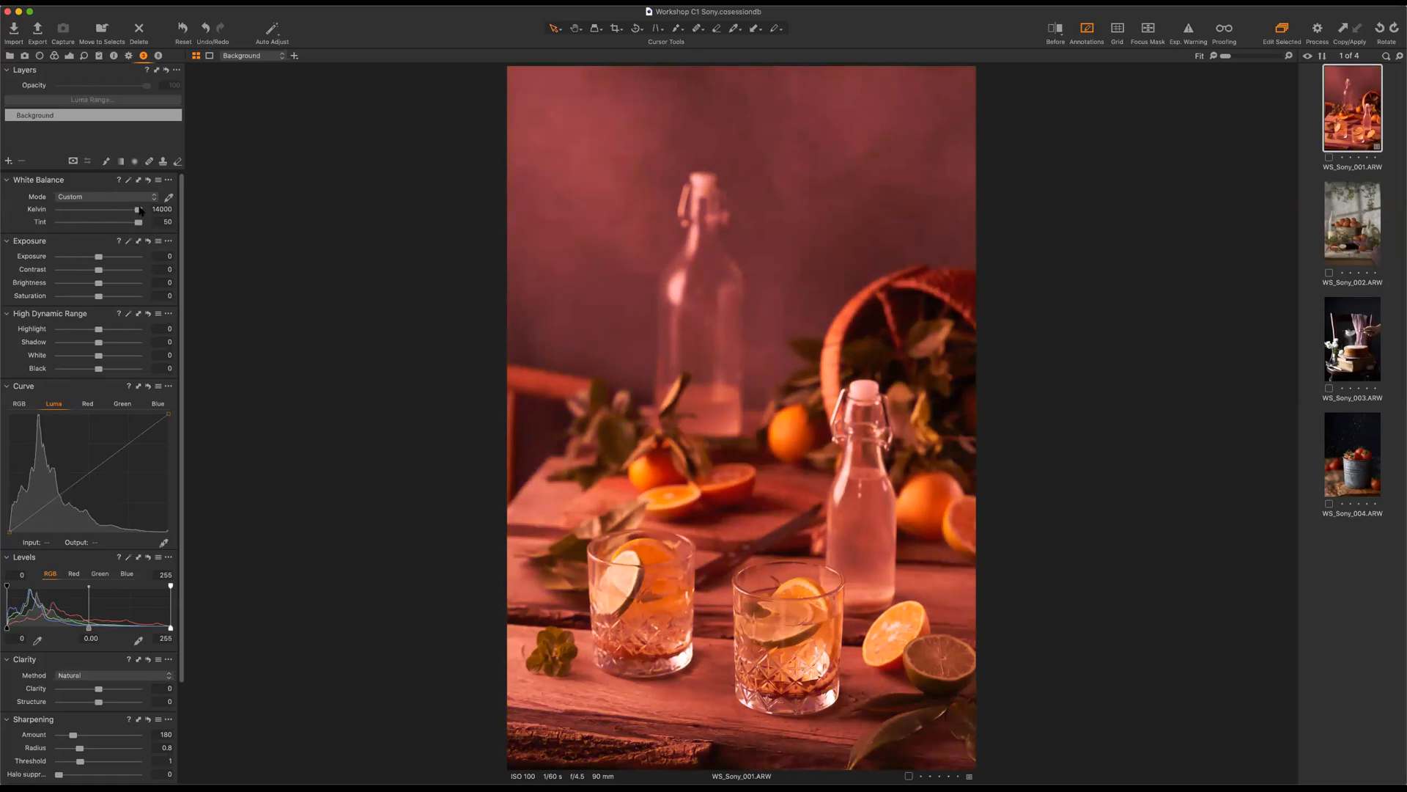
pyautogui.moveTo(122, 234); pyautogui.dragTo(110, 227)
pyautogui.doubleClick(110, 223)
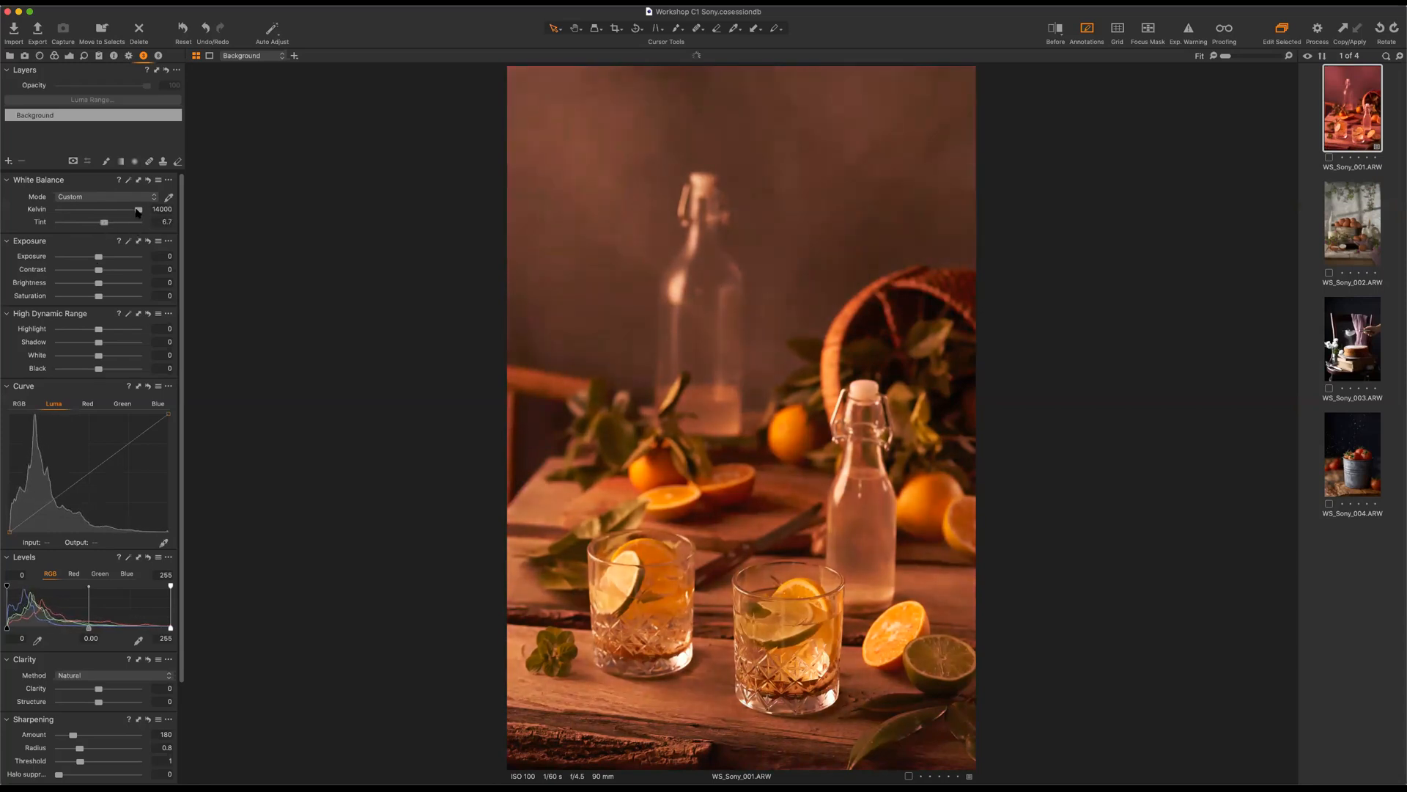
pyautogui.doubleClick(119, 211)
pyautogui.scroll(10, 119, 213)
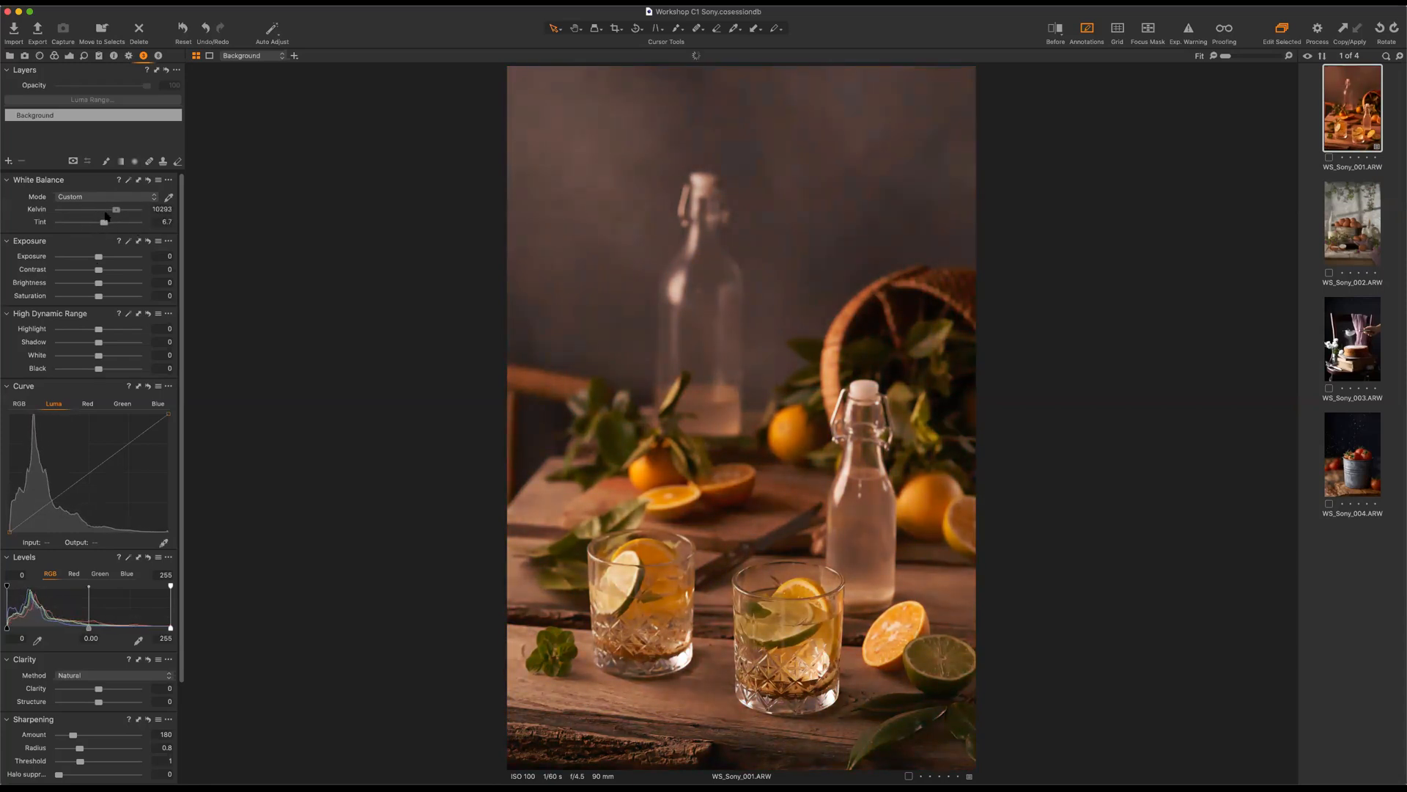
pyautogui.scroll(5, 120, 213)
# Auto-adjust the white balance, shift it to Kelvin 12644 and Tint -24.9, and auto-adjust it again.
pyautogui.click(119, 181)
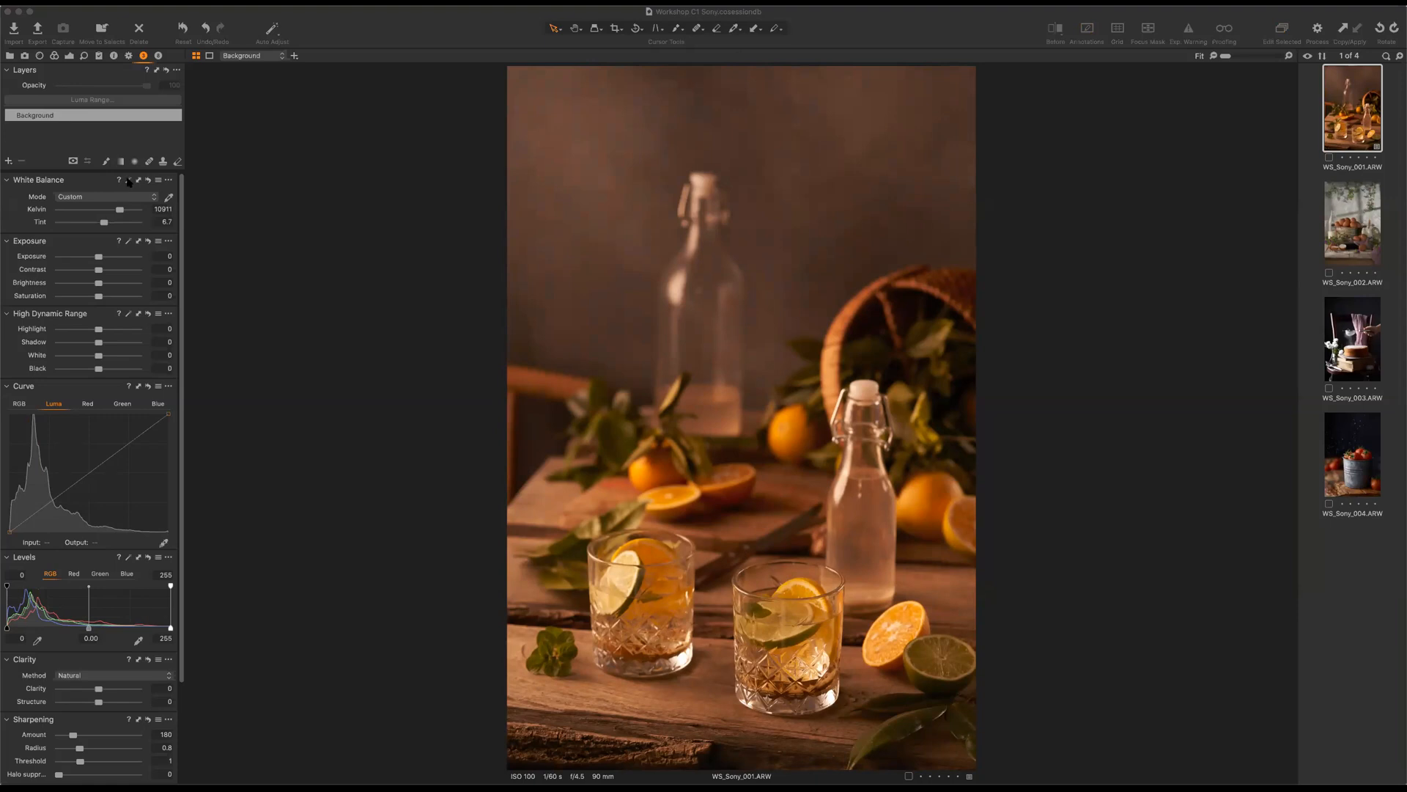
pyautogui.click(128, 181)
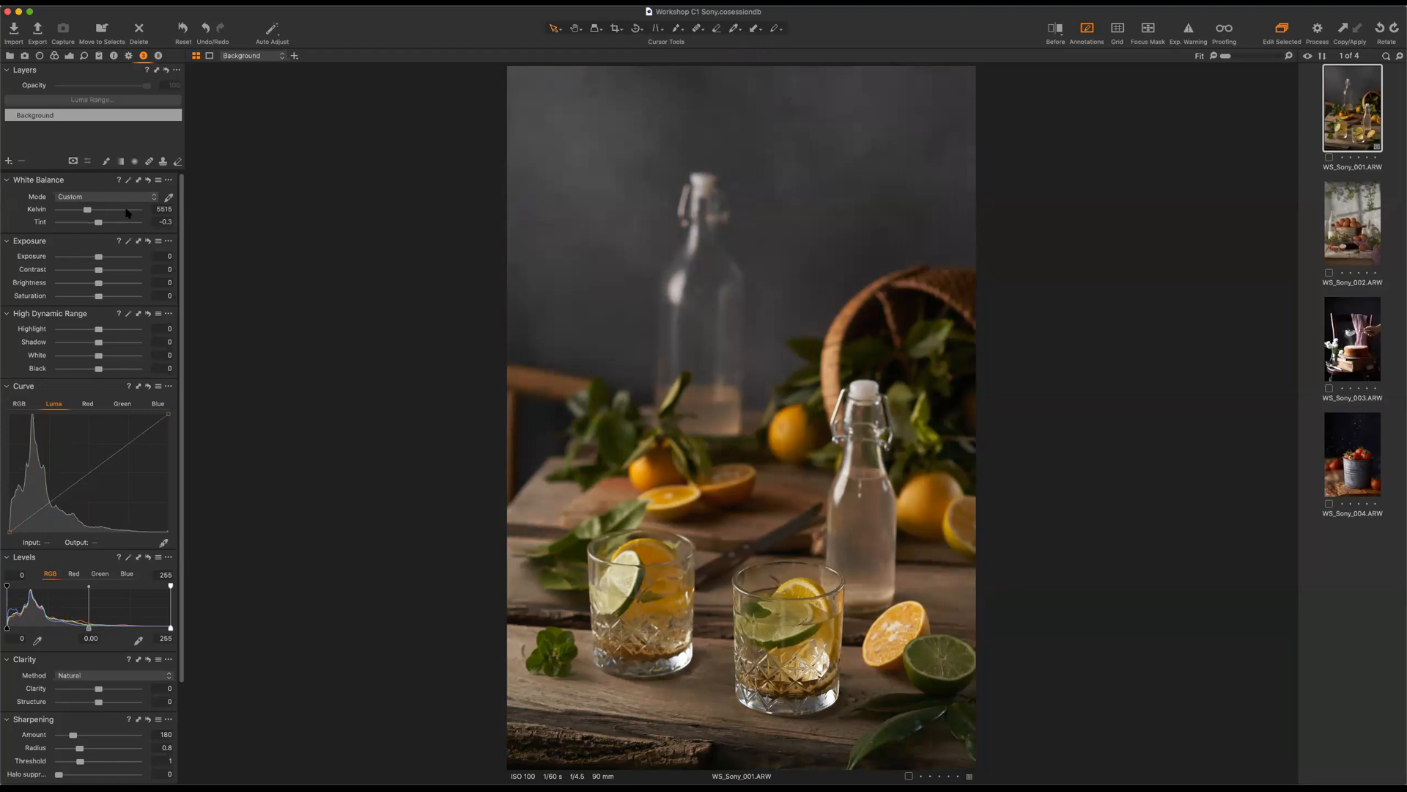
pyautogui.moveTo(87, 209)
pyautogui.mouseDown()
pyautogui.moveTo(124, 210)
pyautogui.moveTo(61, 222)
pyautogui.moveTo(130, 210)
pyautogui.moveTo(79, 221)
pyautogui.mouseUp()
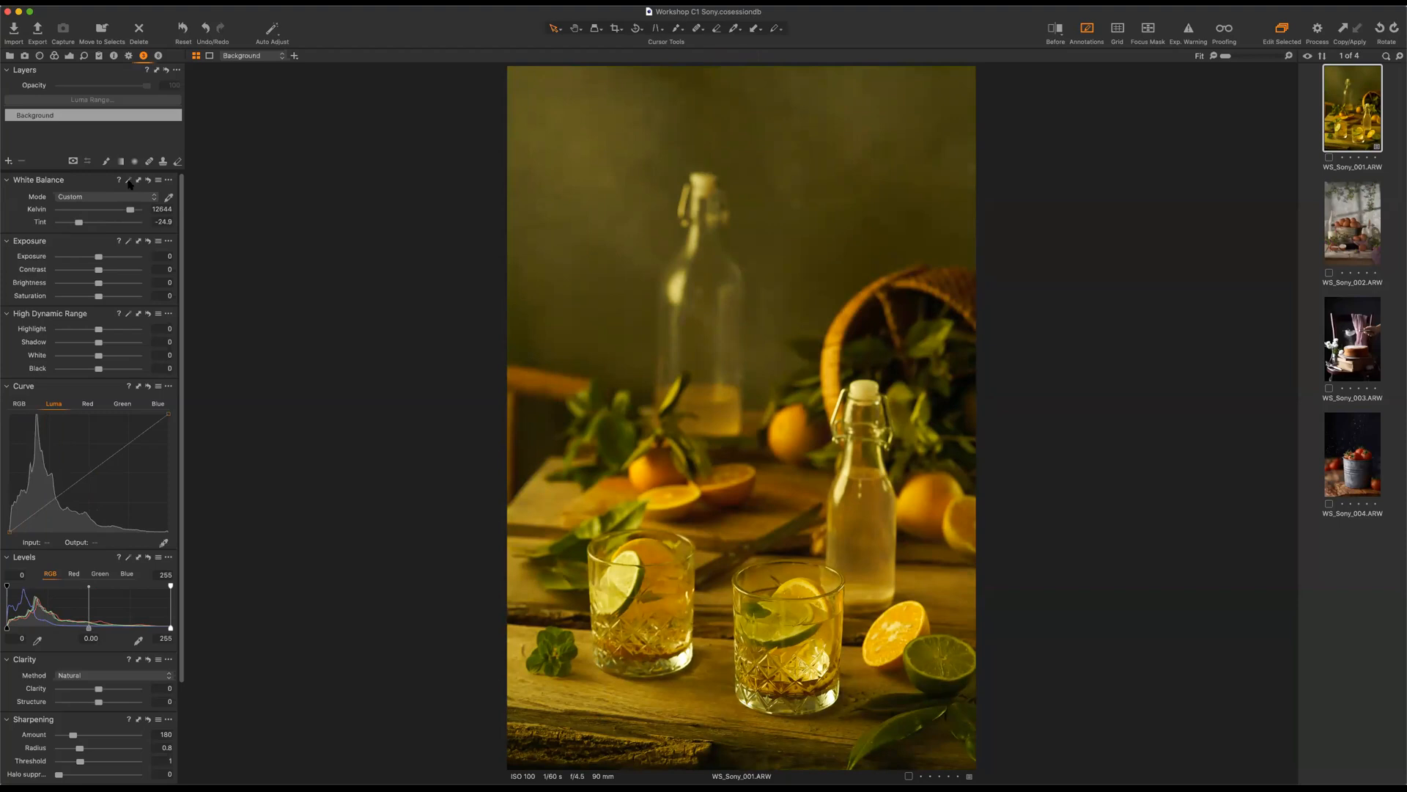
pyautogui.click(129, 181)
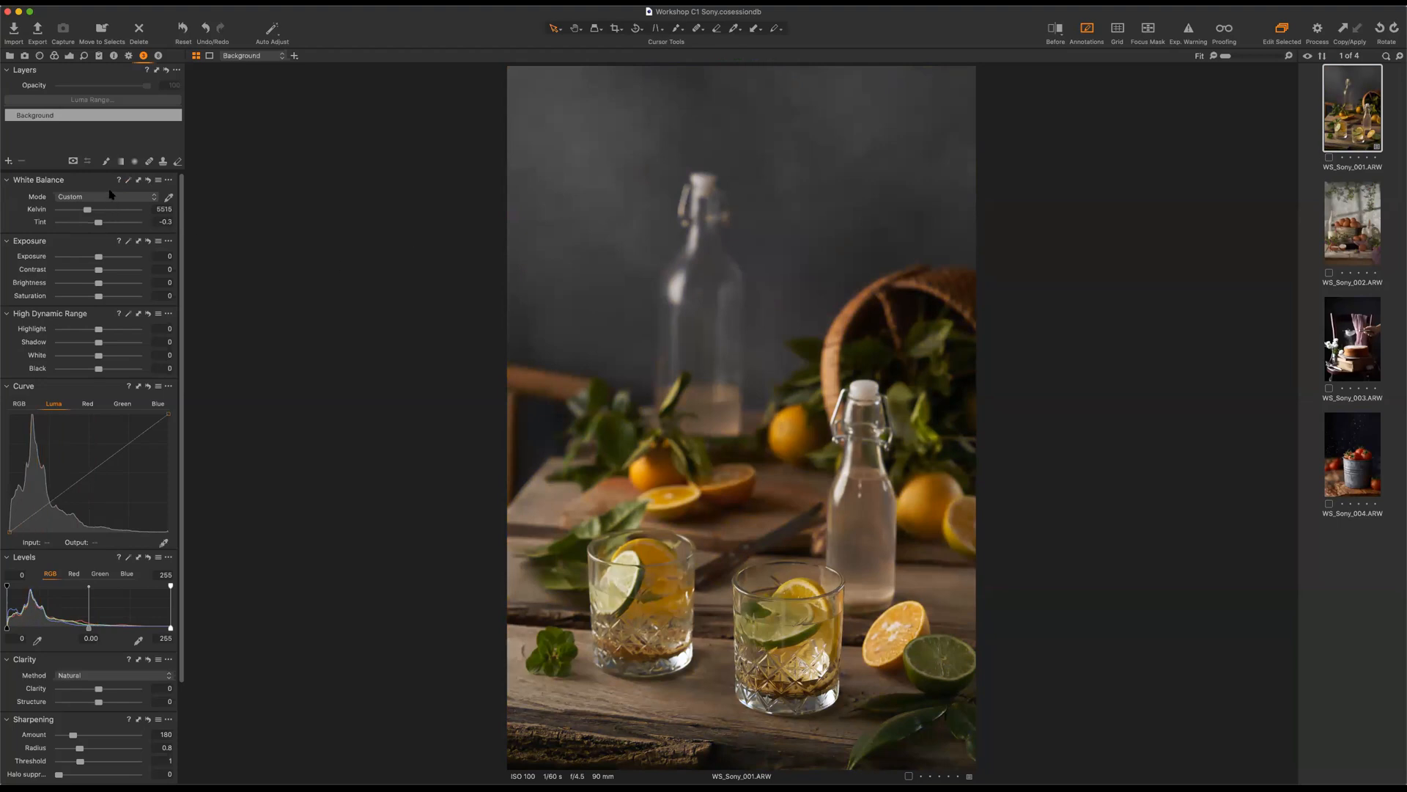
# Try the white balance modes Daylight, Shade and Shot on WS_Sony_001.ARW, ending on Daylight.
pyautogui.click(111, 196)
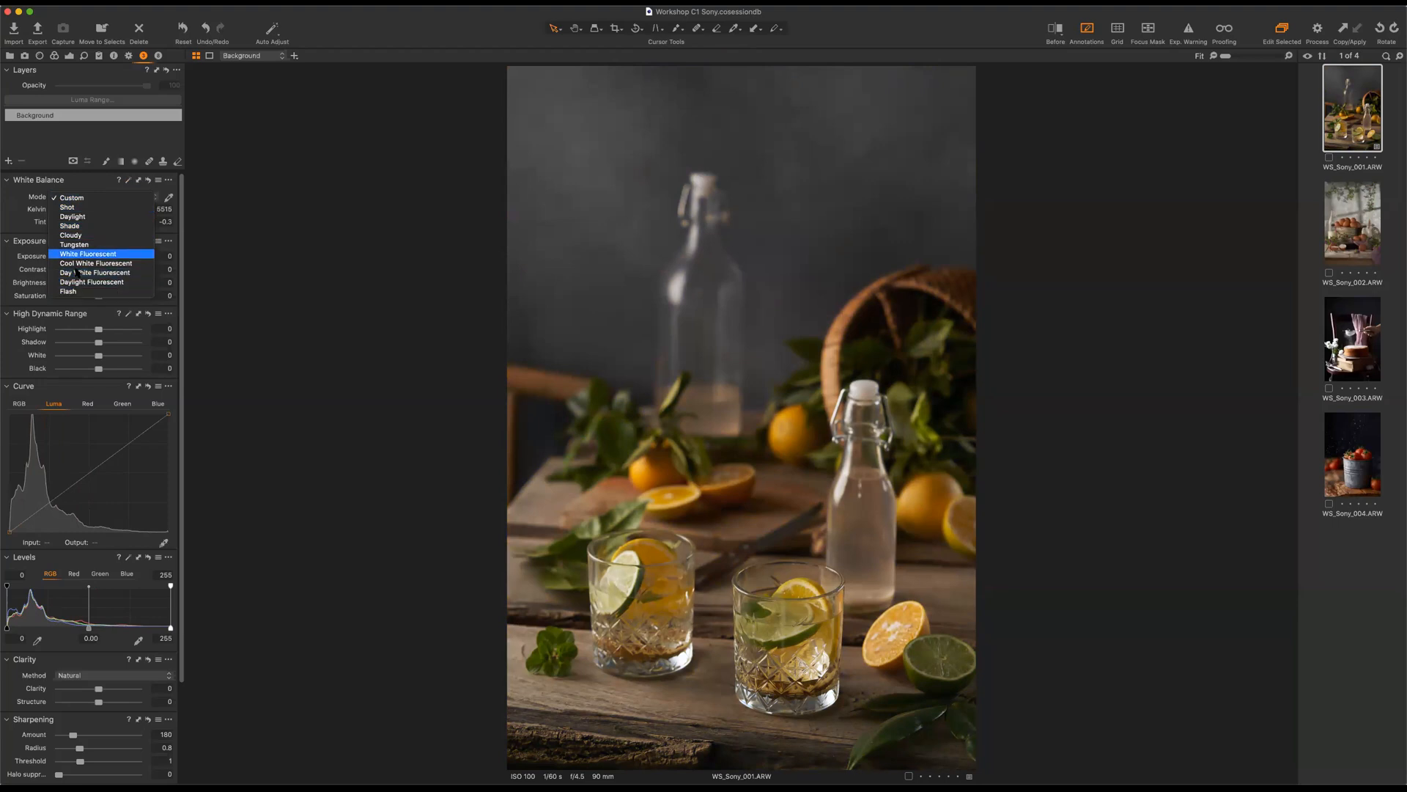
pyautogui.click(73, 216)
pyautogui.click(92, 198)
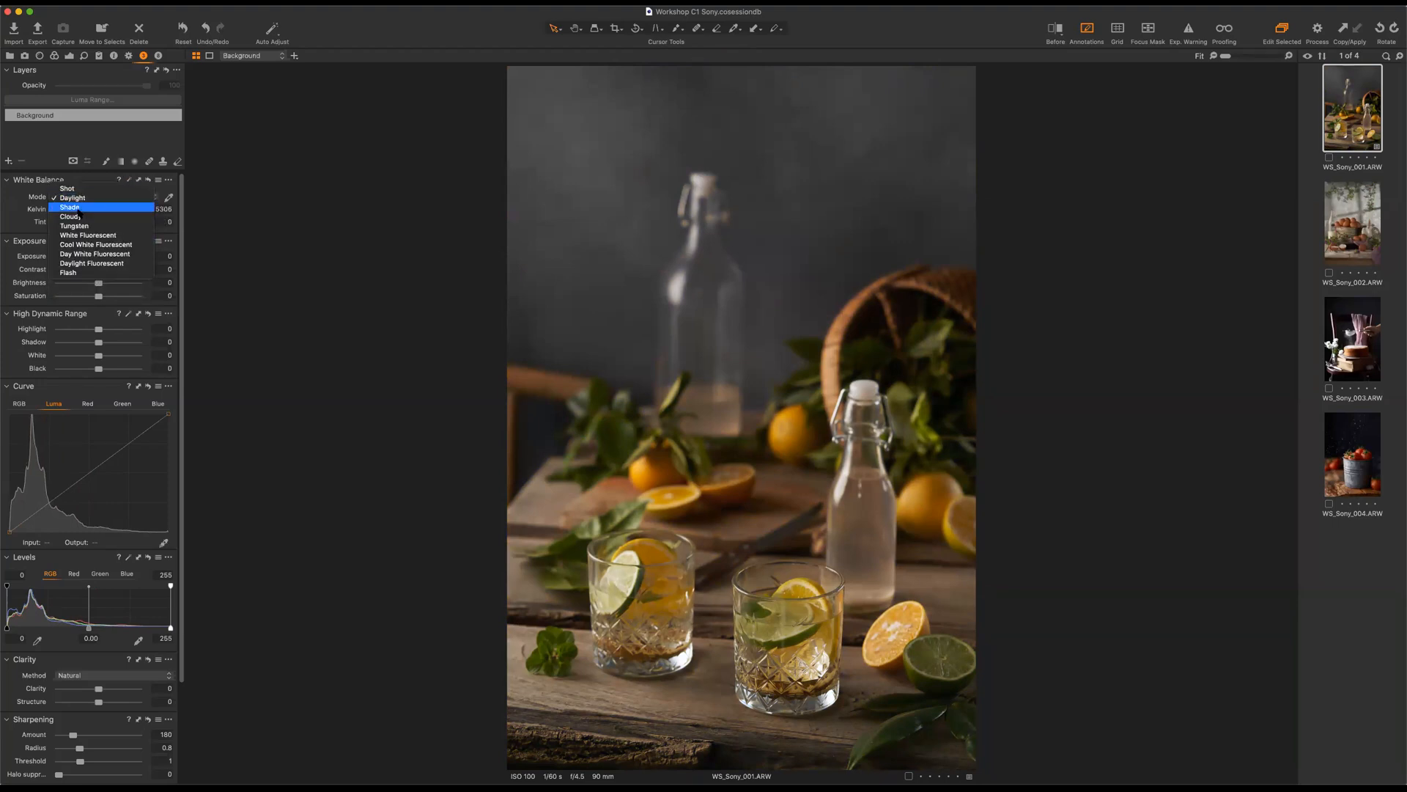
pyautogui.click(79, 208)
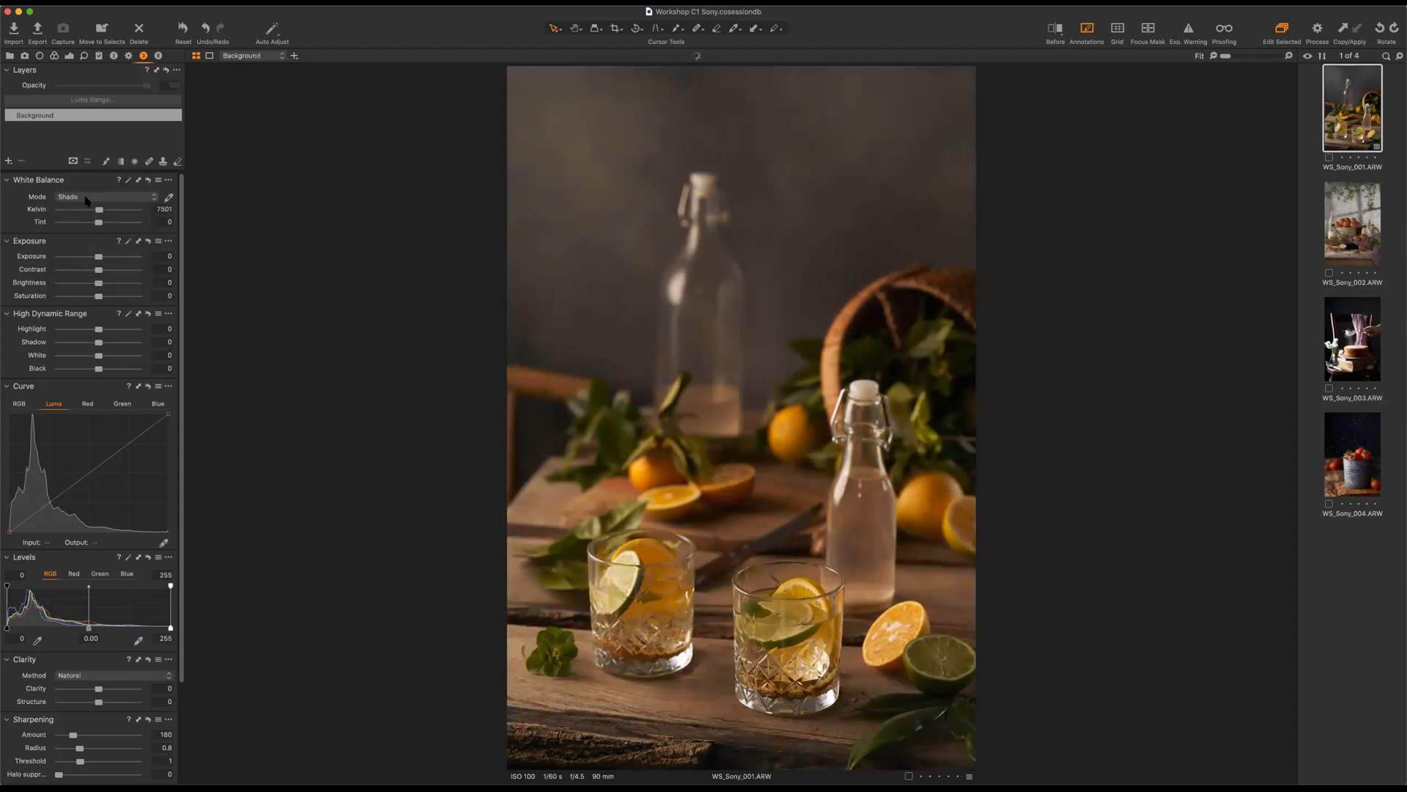
pyautogui.click(89, 198)
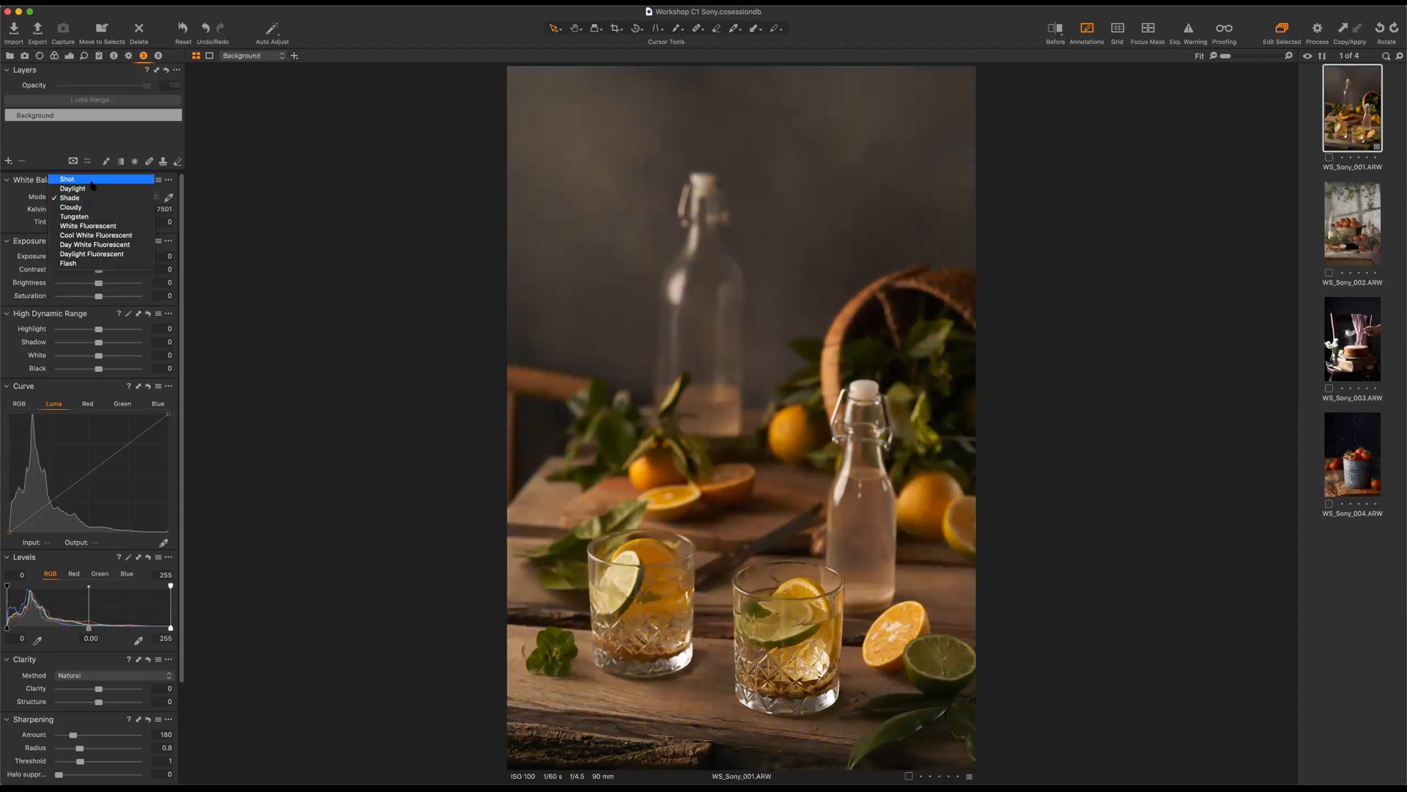
pyautogui.click(95, 178)
pyautogui.click(93, 198)
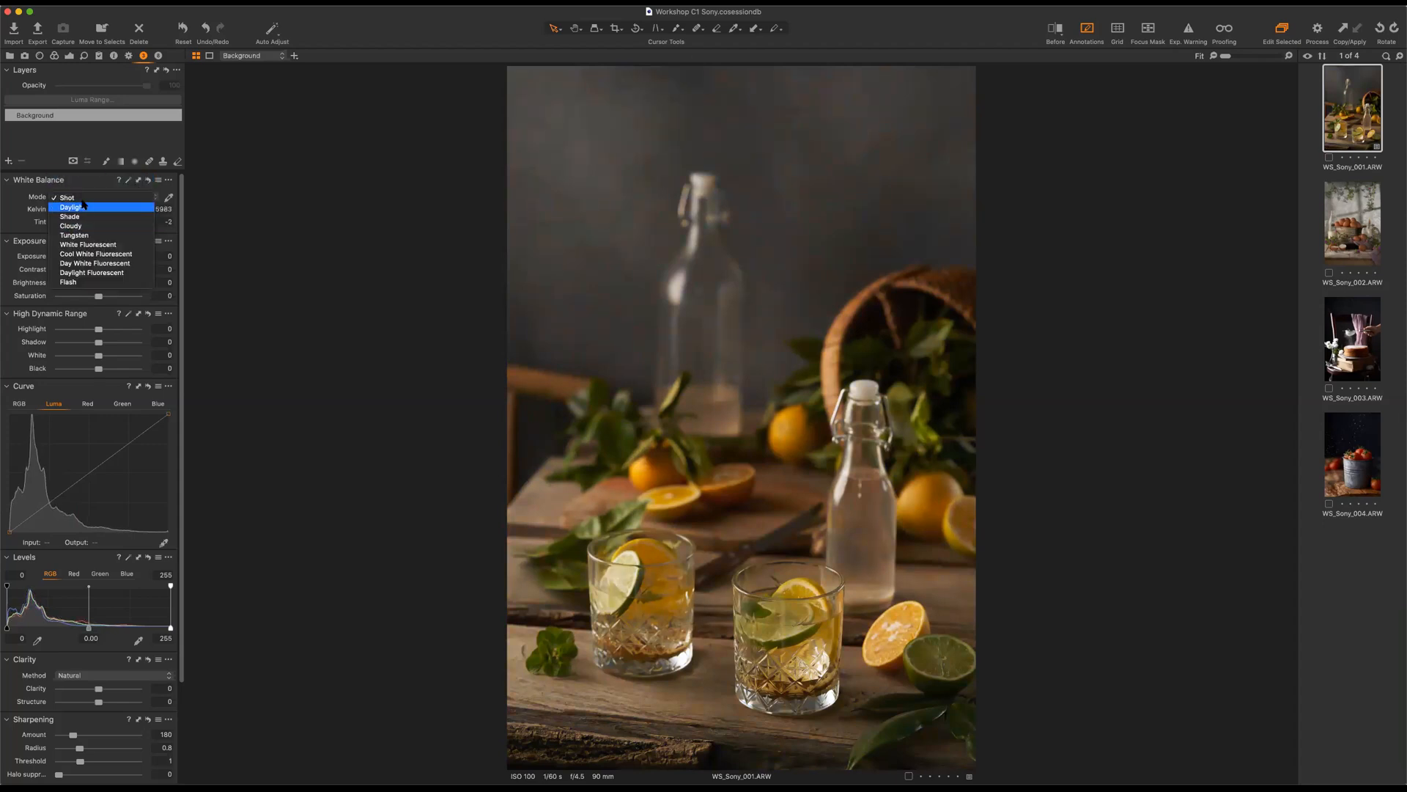
pyautogui.click(86, 209)
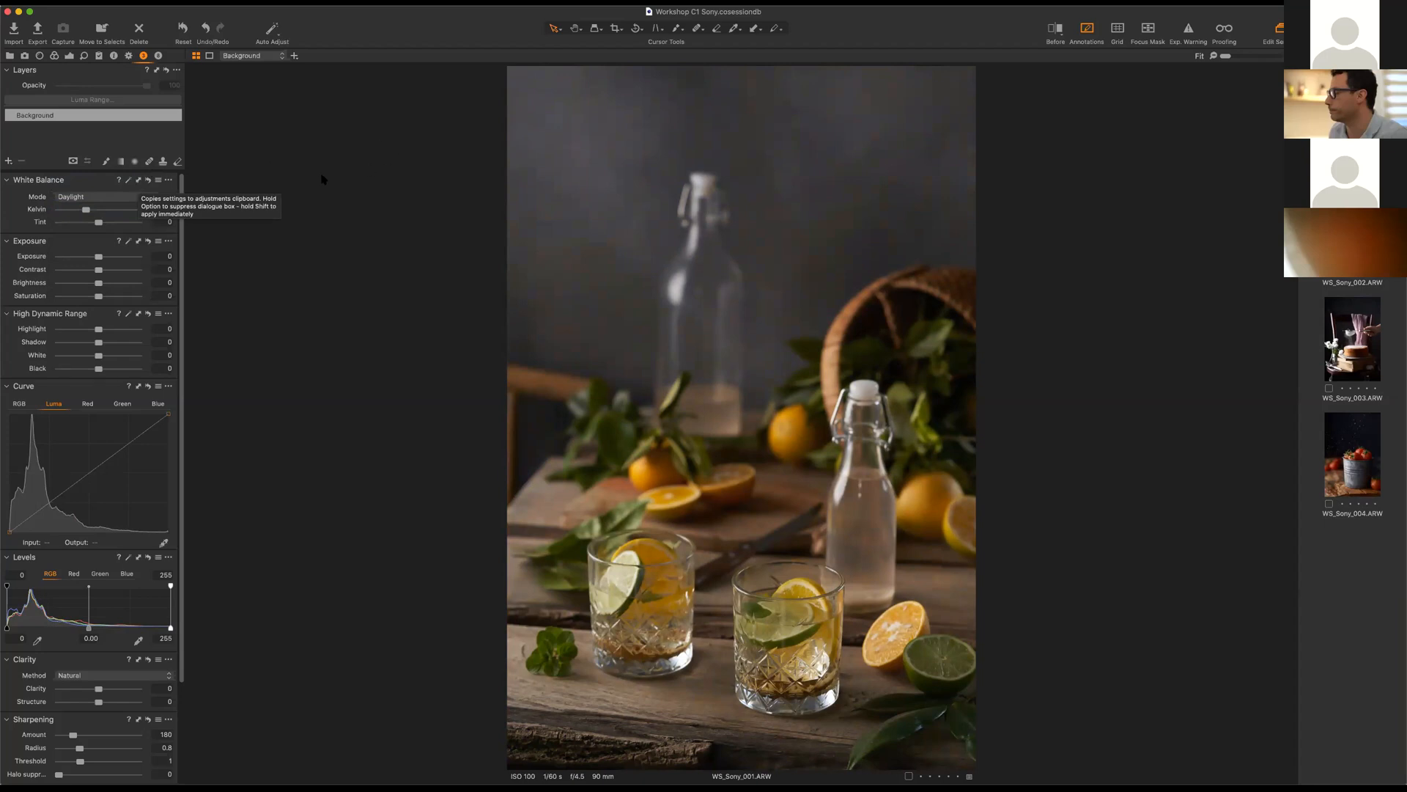
# Start copying the White Balance settings of WS_Sony_001 to the adjustments clipboard and cancel the copy.
pyautogui.click(138, 180)
pyautogui.moveTo(140, 159); pyautogui.dragTo(387, 136)
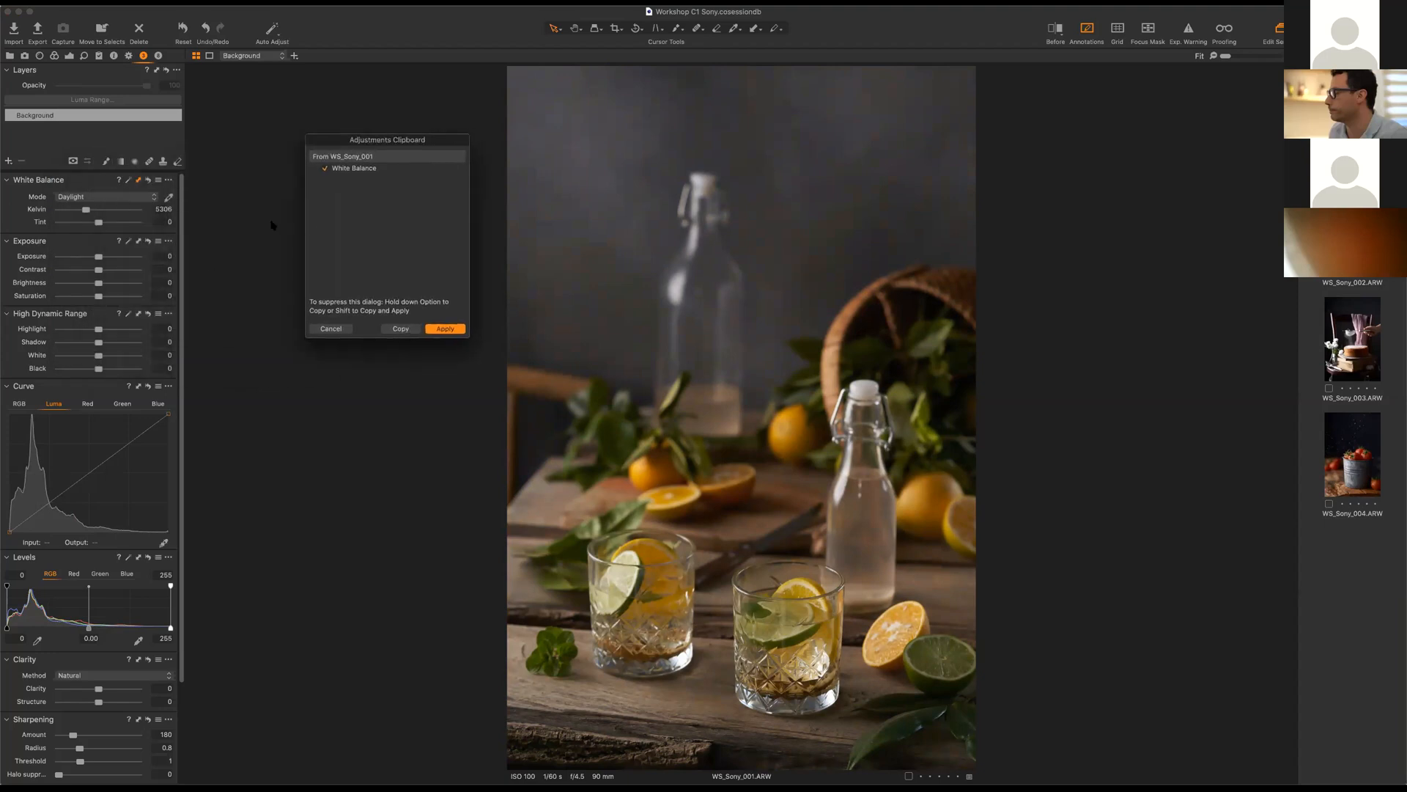
pyautogui.click(331, 328)
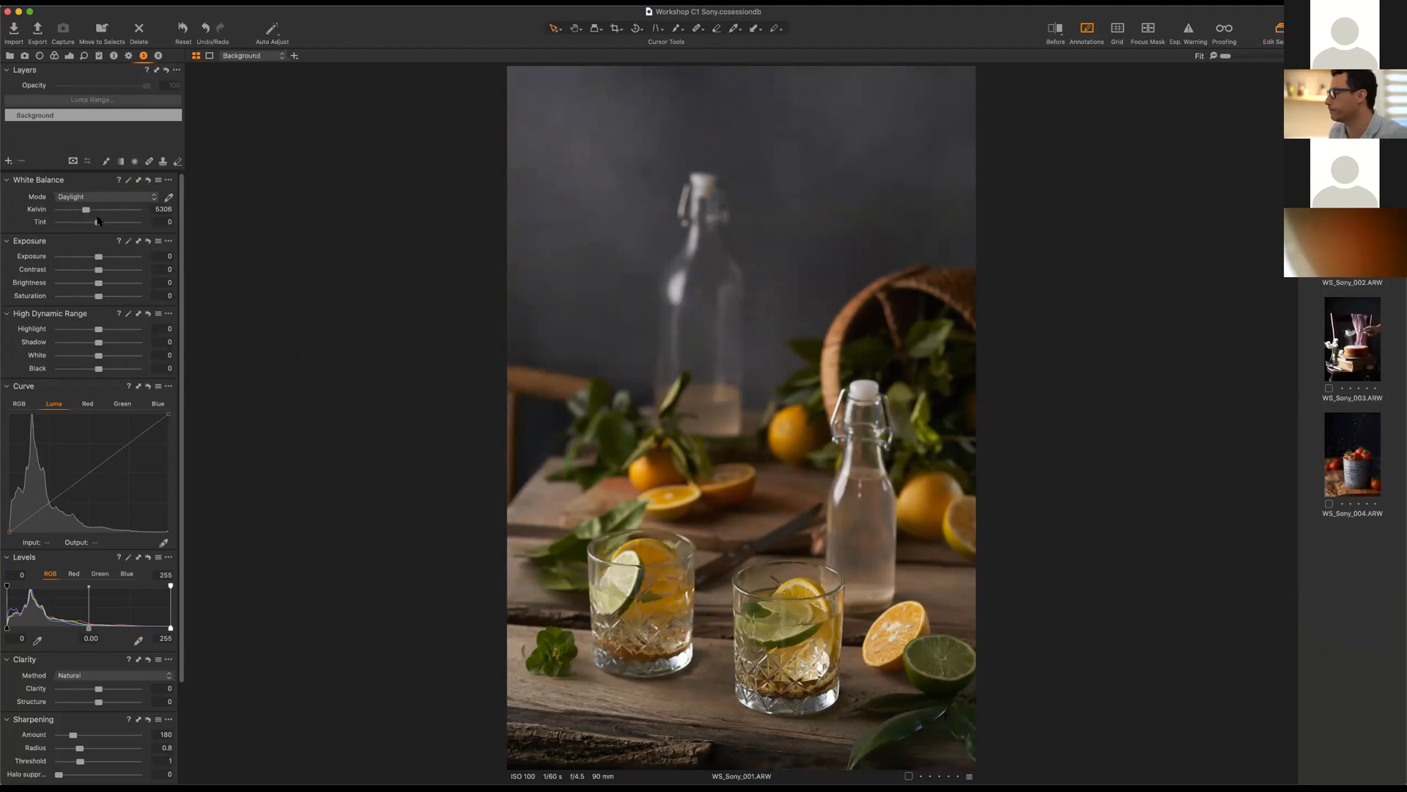
# Try a cold, magenta white balance with Kelvin 3600 and Tint 35.7, and reset the white balance.
pyautogui.moveTo(86, 209); pyautogui.dragTo(126, 222)
pyautogui.scroll(5, 151, 207)
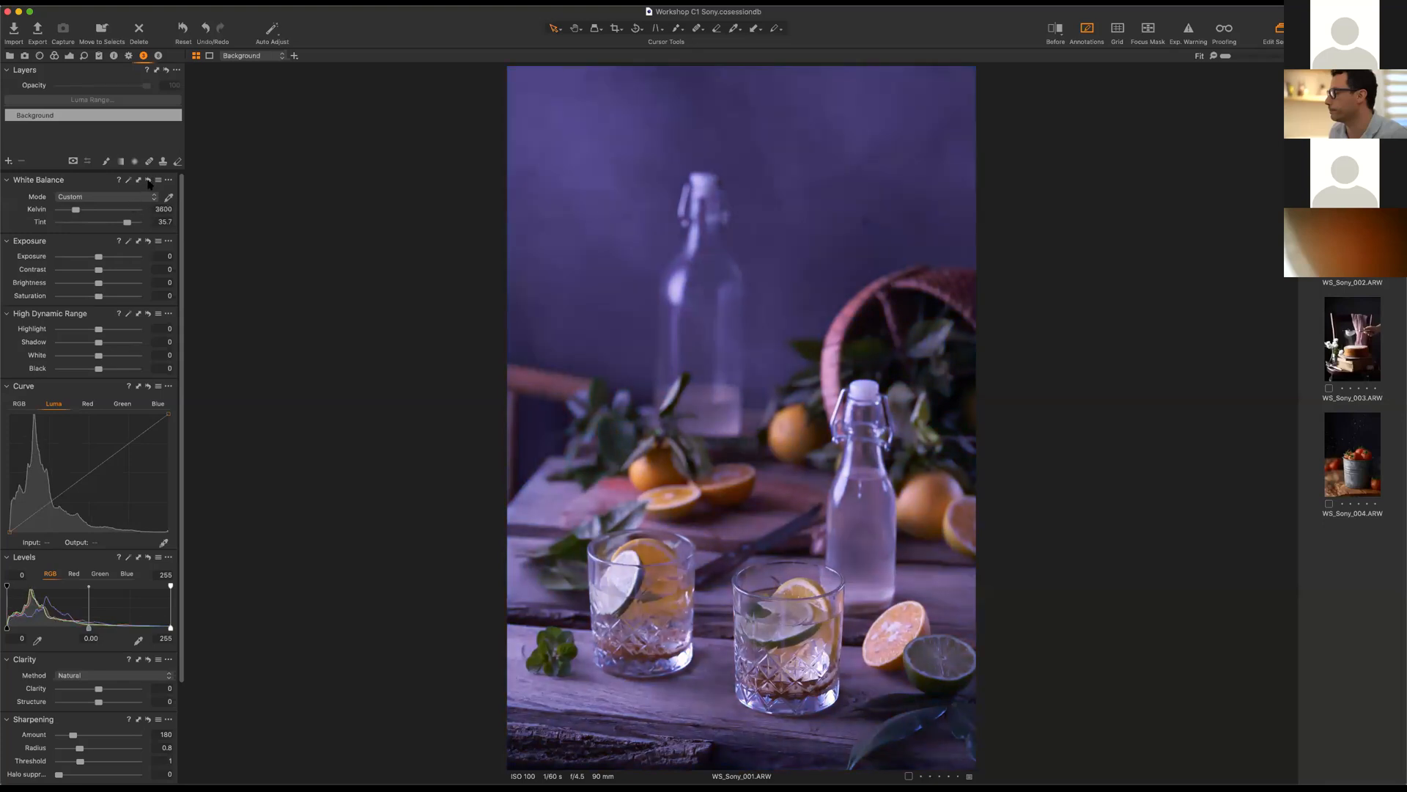
pyautogui.click(148, 182)
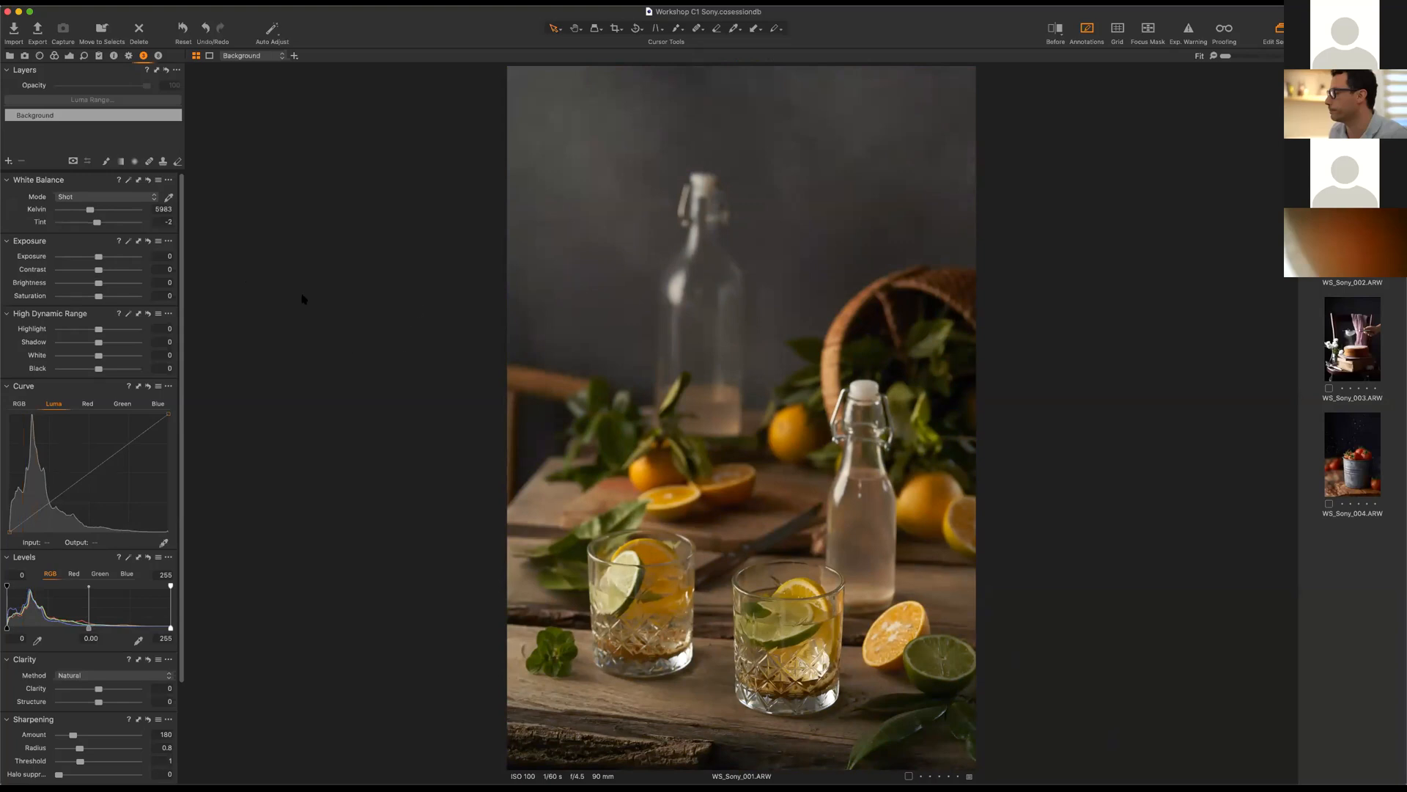
# Sample white balance with the picker from various spots in the photo, including the bottle, fruit, table and grey backdrop.
pyautogui.click(171, 200)
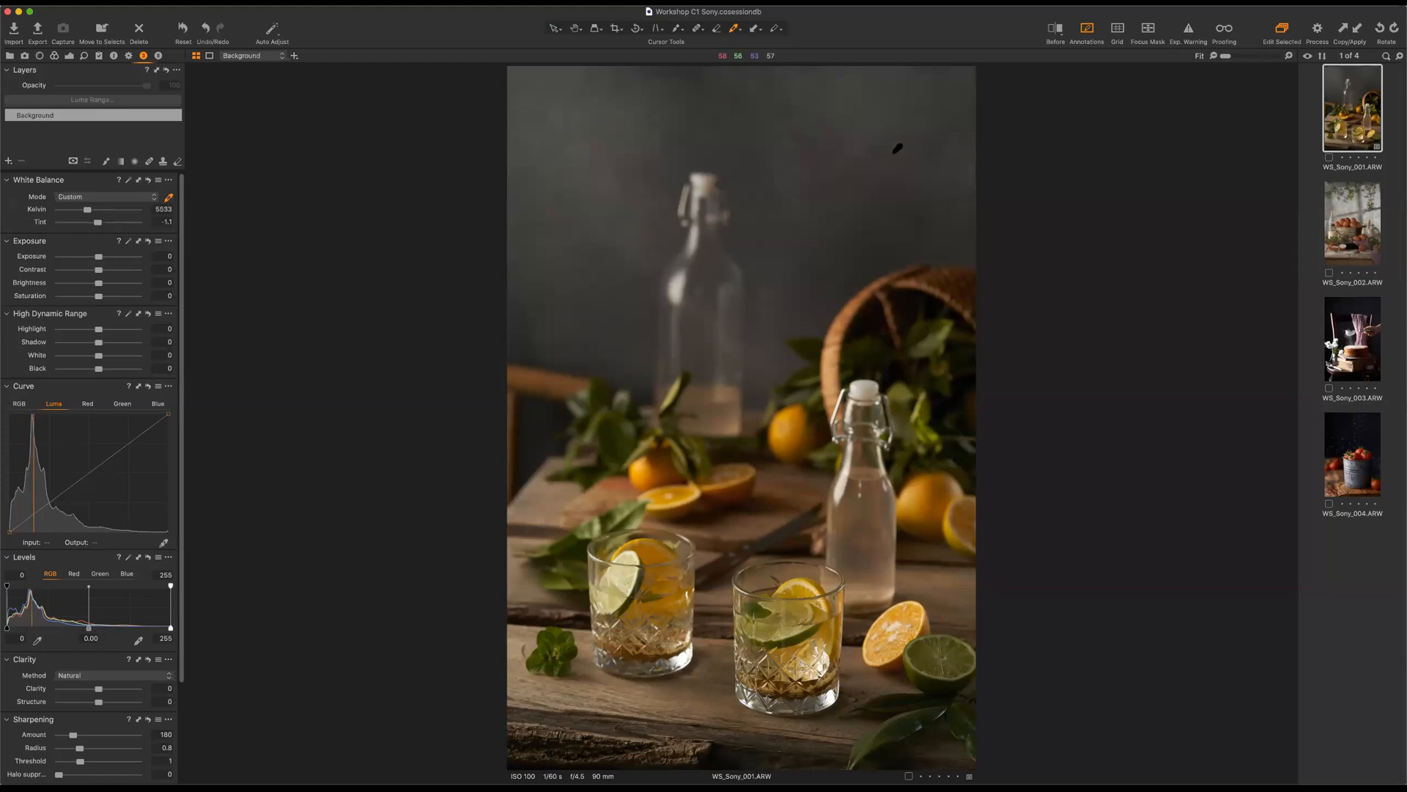
pyautogui.click(720, 297)
pyautogui.click(916, 533)
pyautogui.click(907, 617)
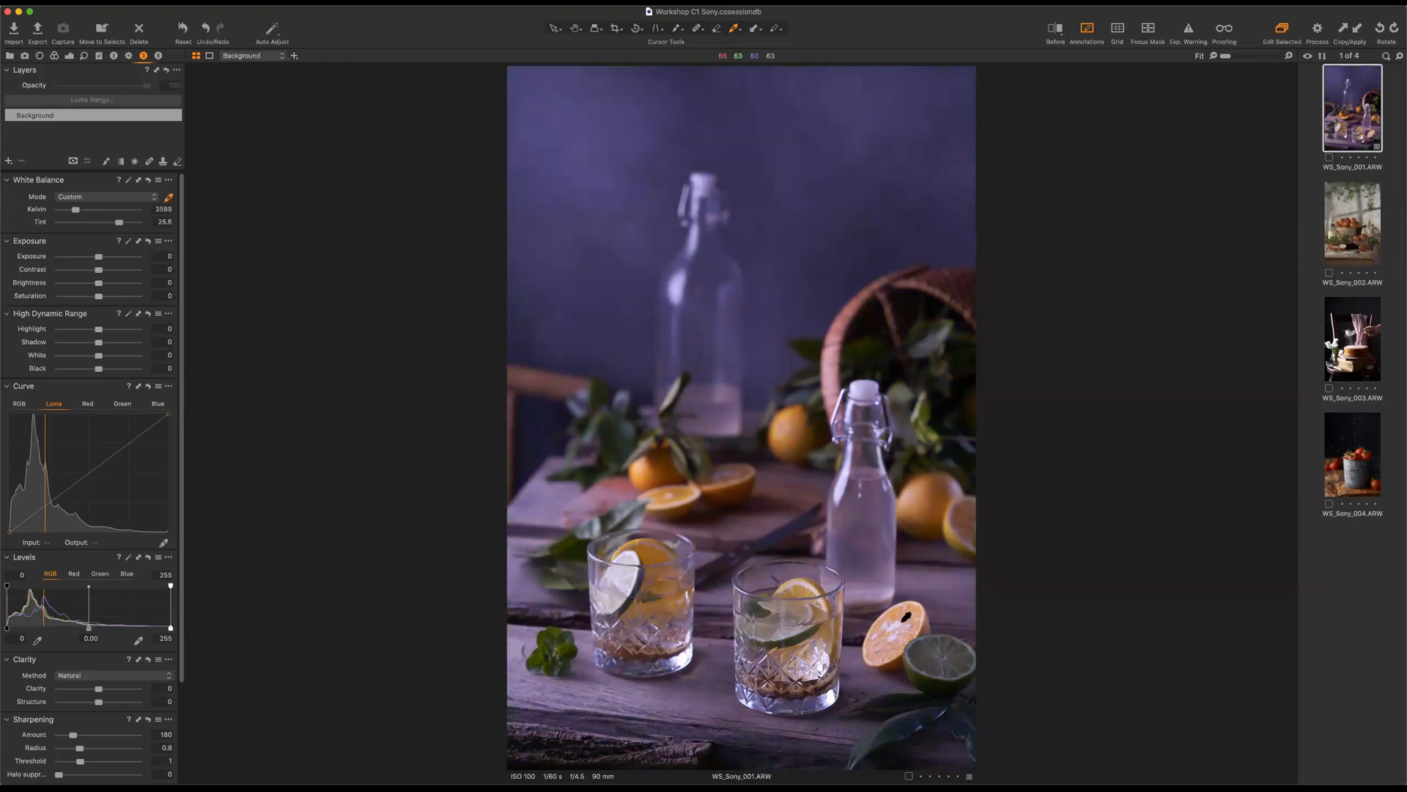
pyautogui.click(769, 663)
pyautogui.click(544, 476)
pyautogui.click(551, 492)
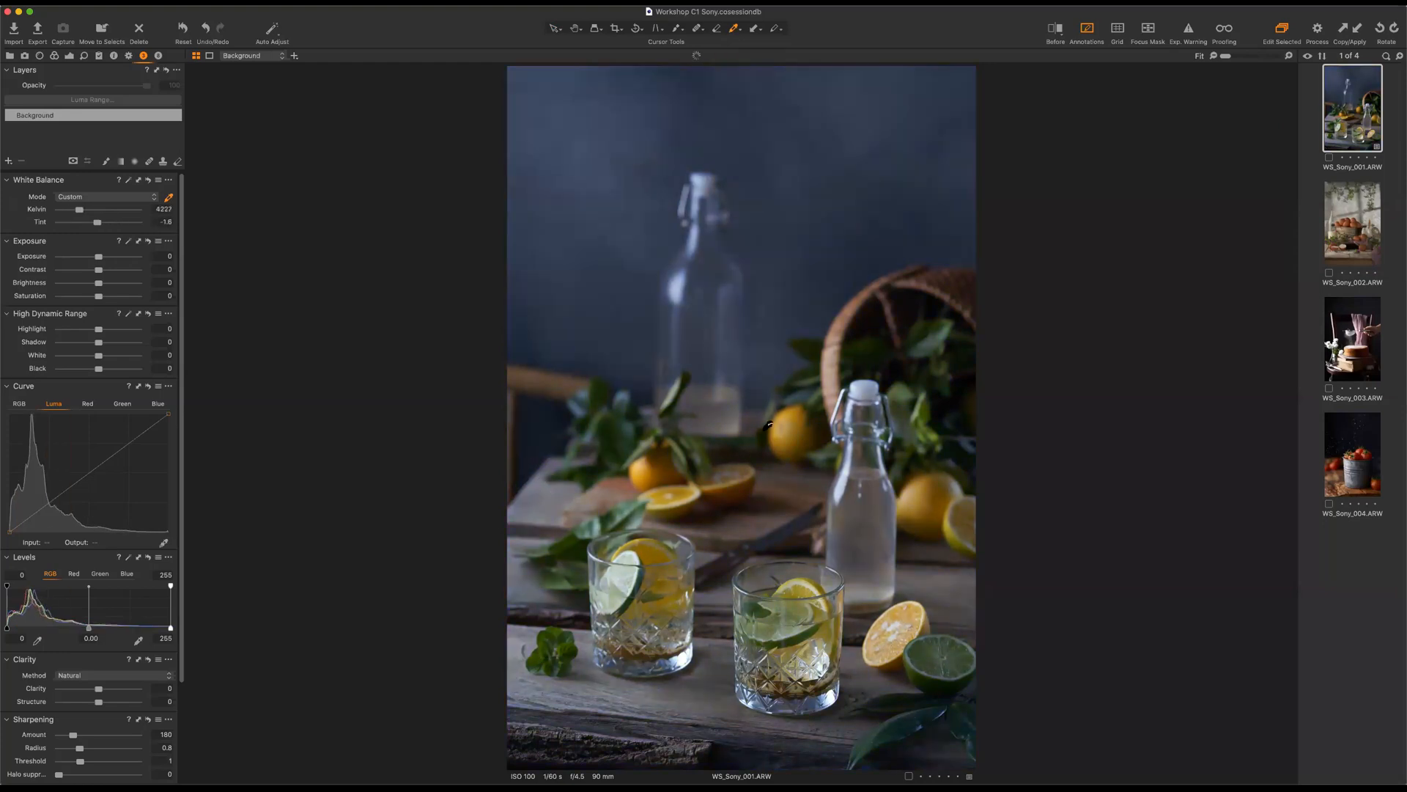
pyautogui.click(611, 129)
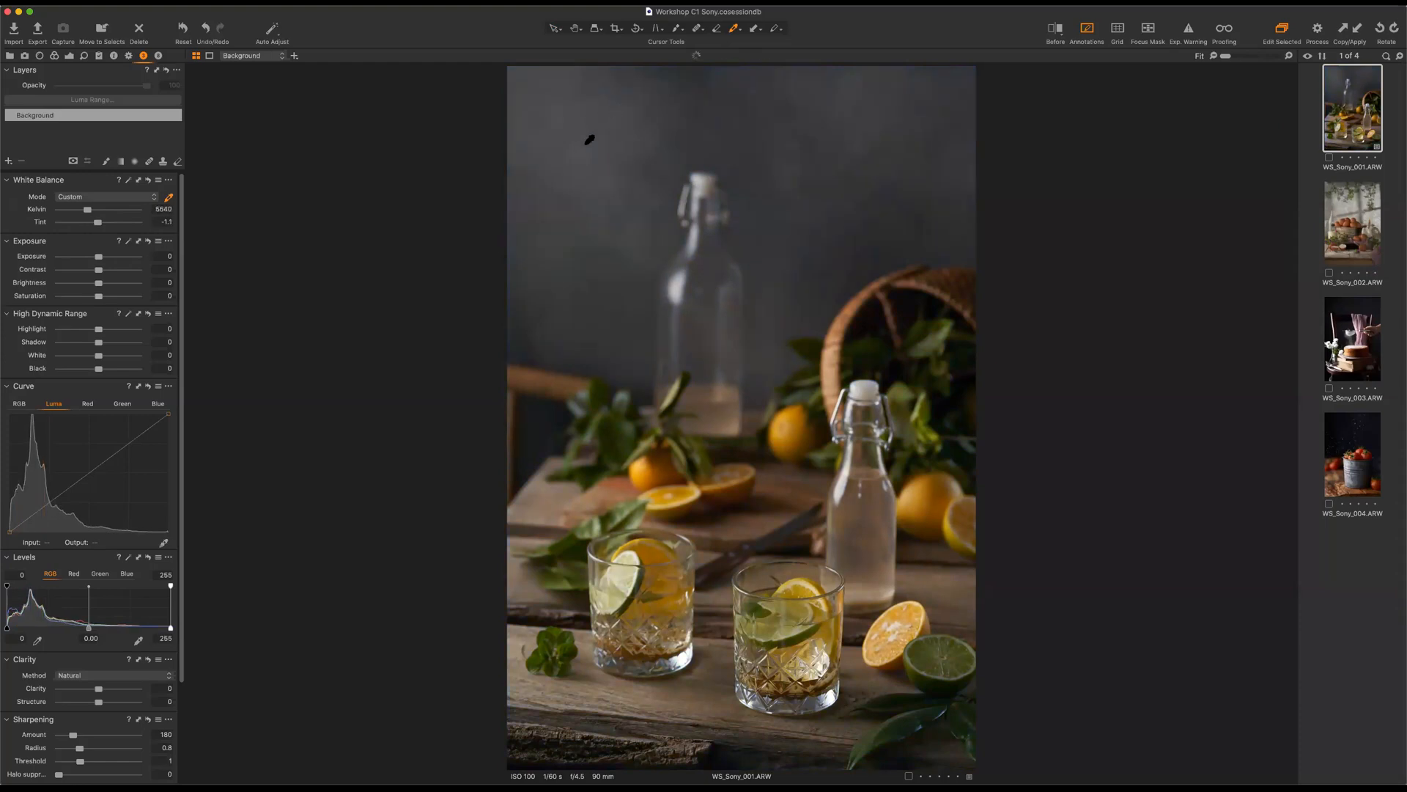
pyautogui.click(834, 126)
pyautogui.click(838, 132)
pyautogui.click(529, 137)
# Set the white balance mode to Daylight and auto-adjust the Exposure settings.
pyautogui.click(105, 198)
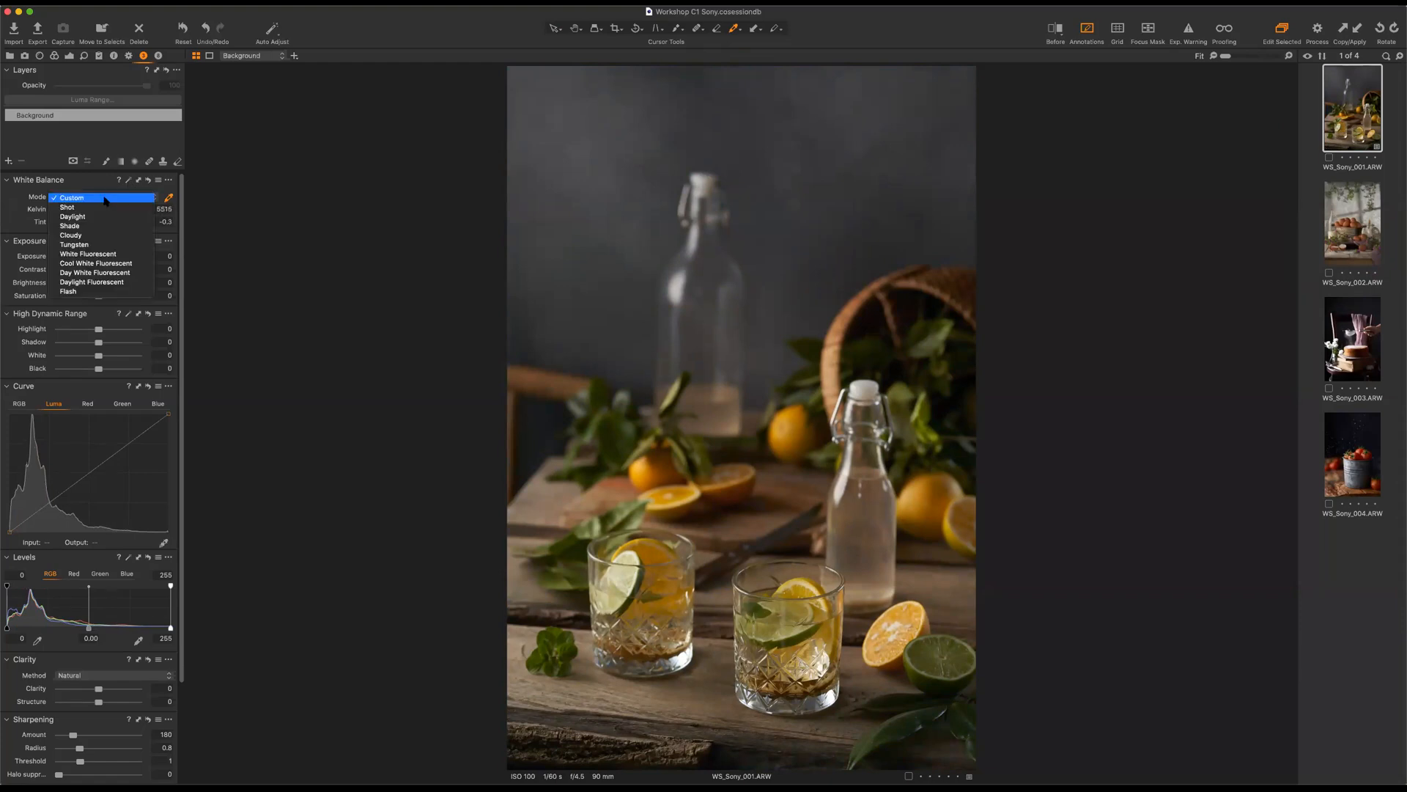
pyautogui.press('Down')
pyautogui.press('Down')
pyautogui.press('Return')
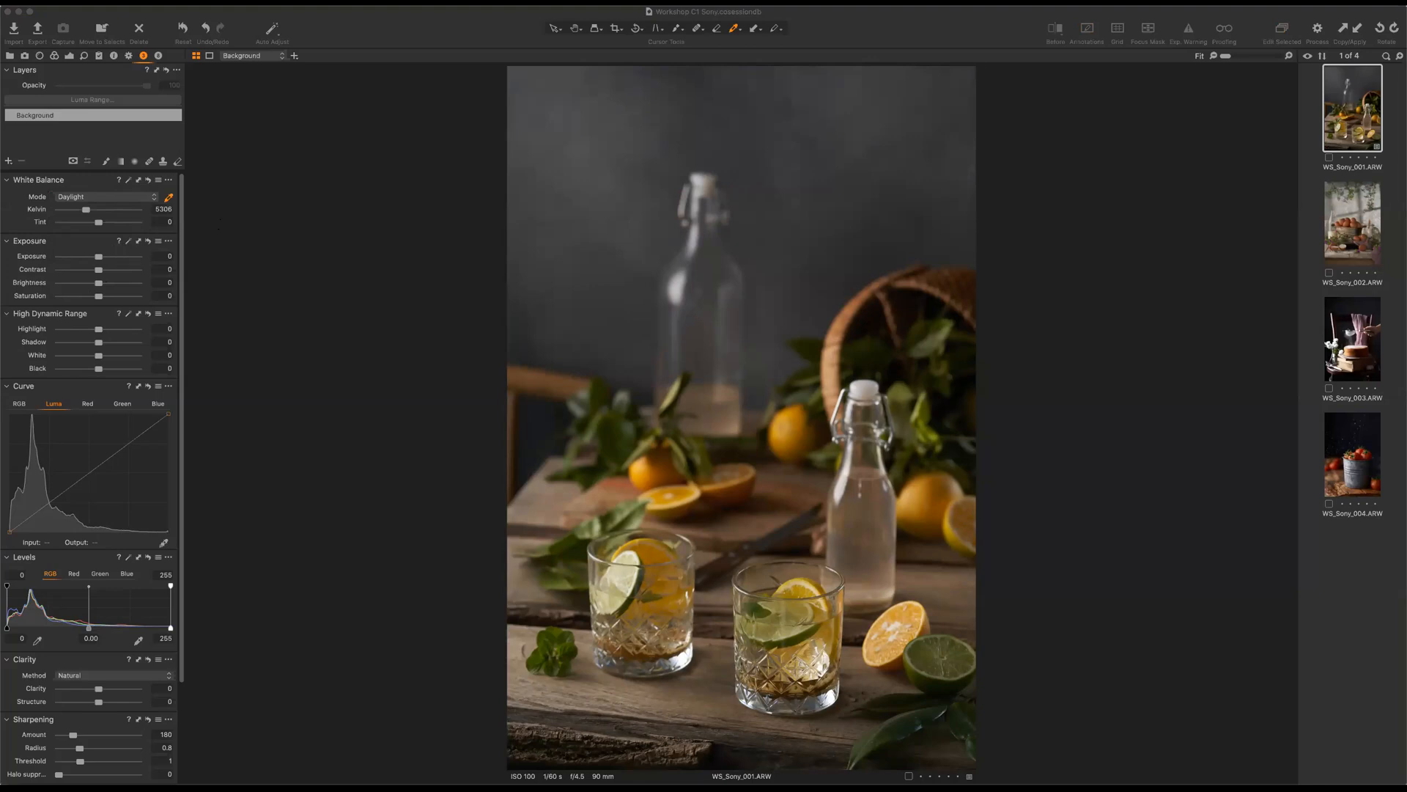
pyautogui.click(129, 242)
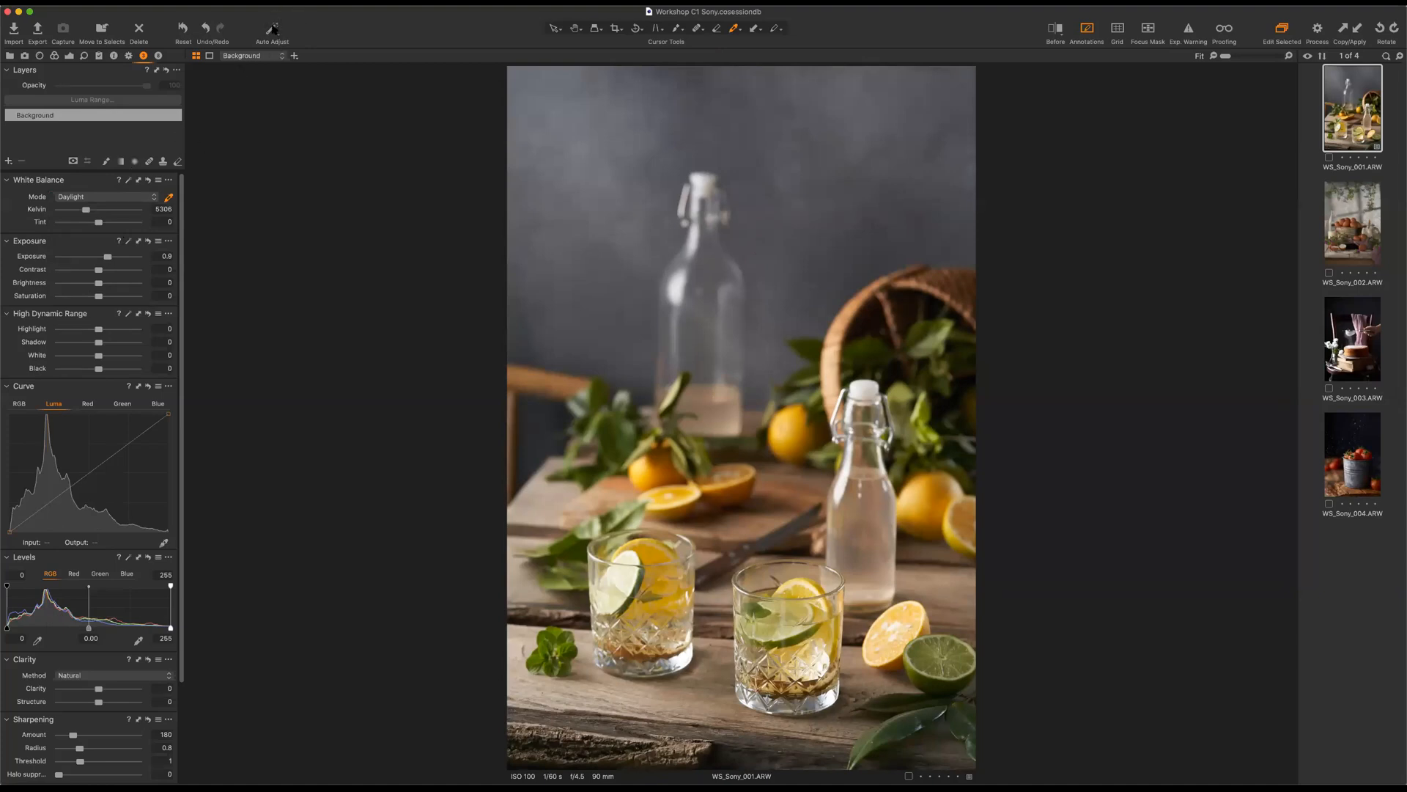
# Auto-adjust the photo with white balance, exposure, contrast and brightness, HDR and levels included, review those options, and reset all adjustments.
pyautogui.click(278, 37)
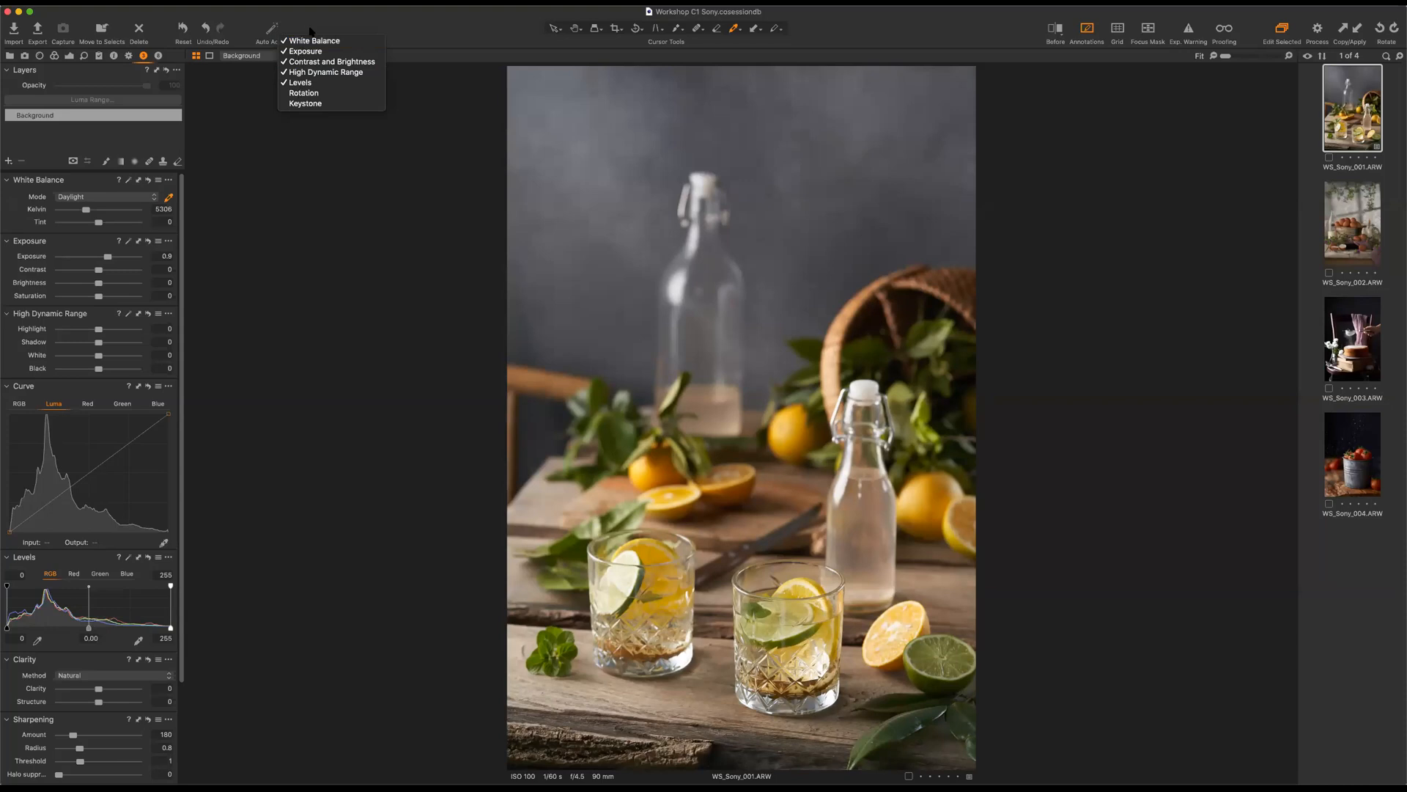
pyautogui.click(180, 32)
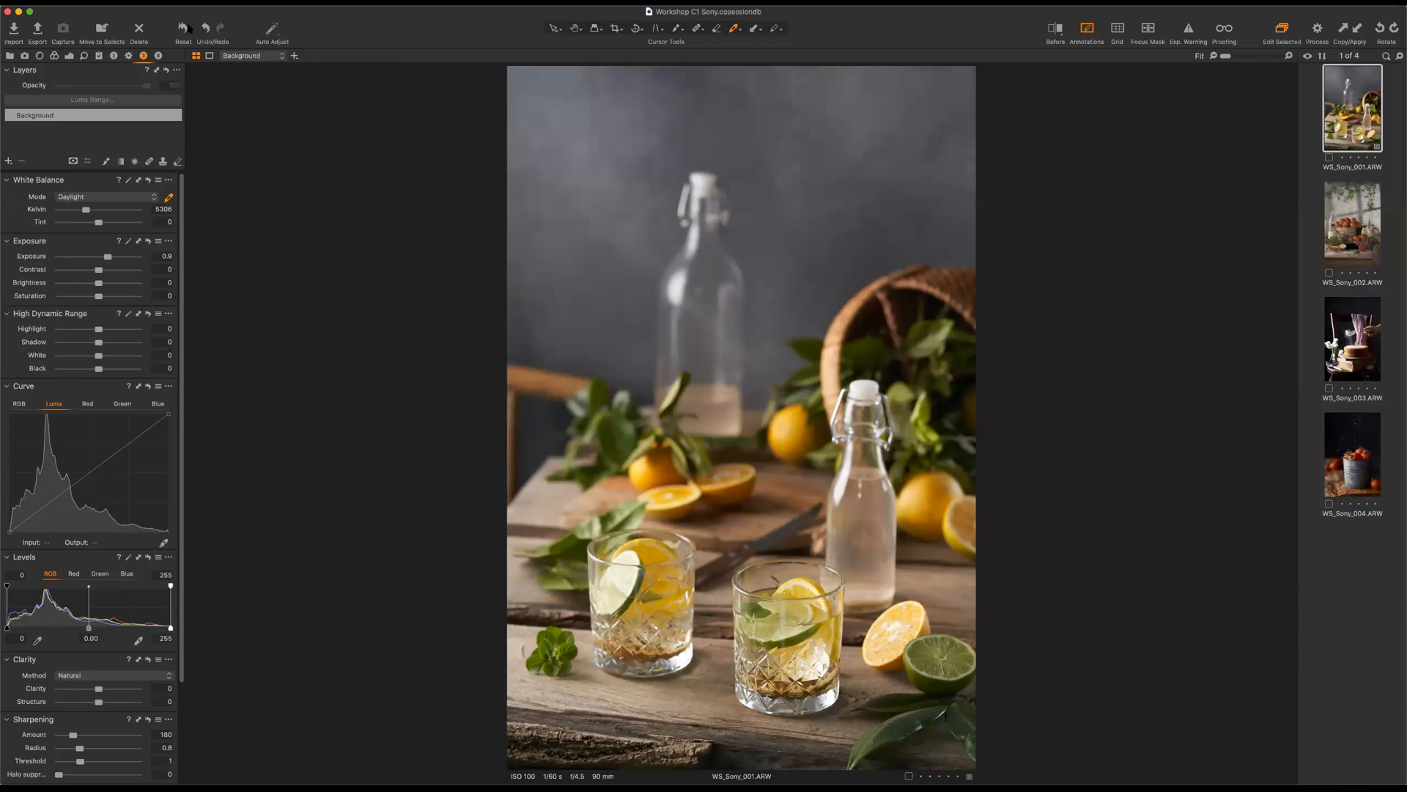
pyautogui.click(272, 31)
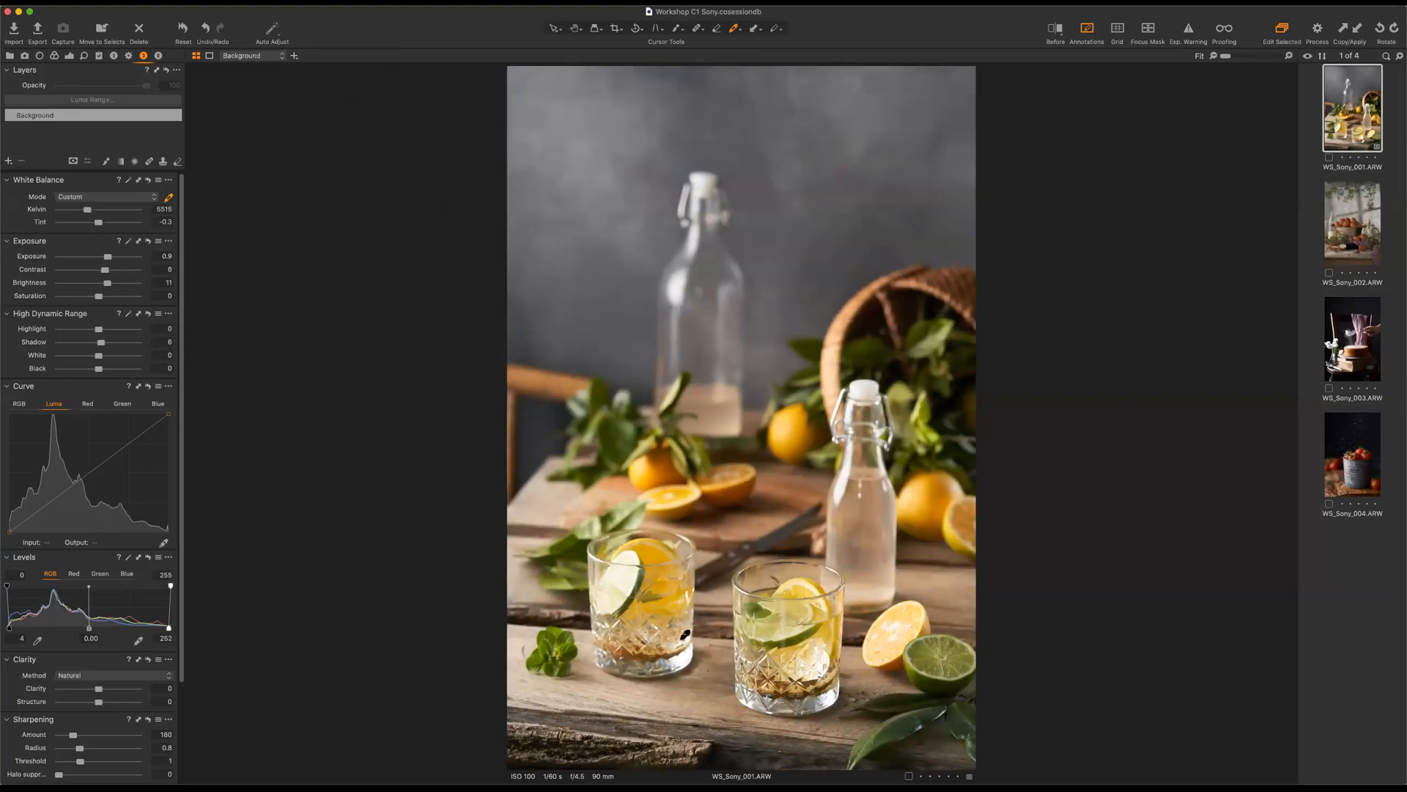
pyautogui.click(277, 33)
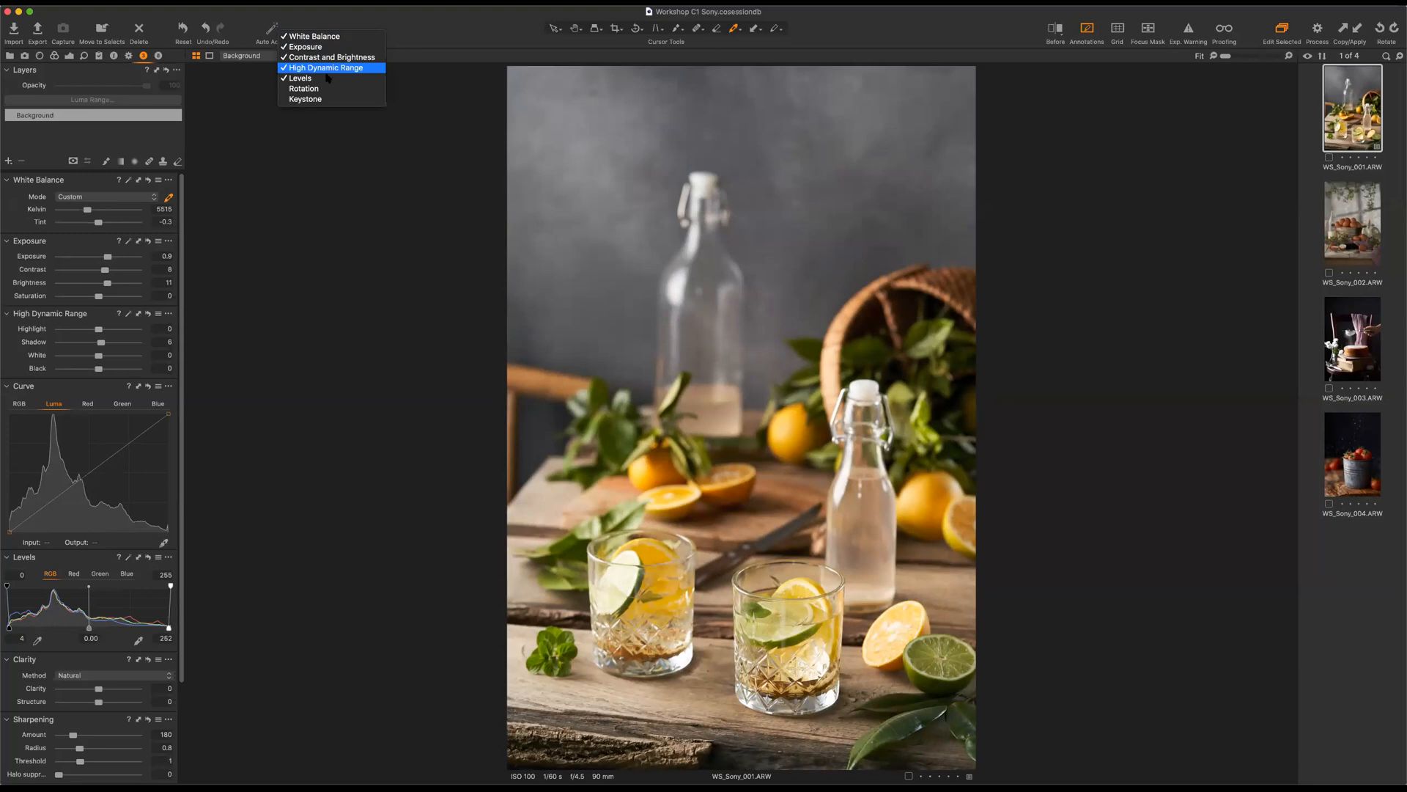
pyautogui.click(209, 38)
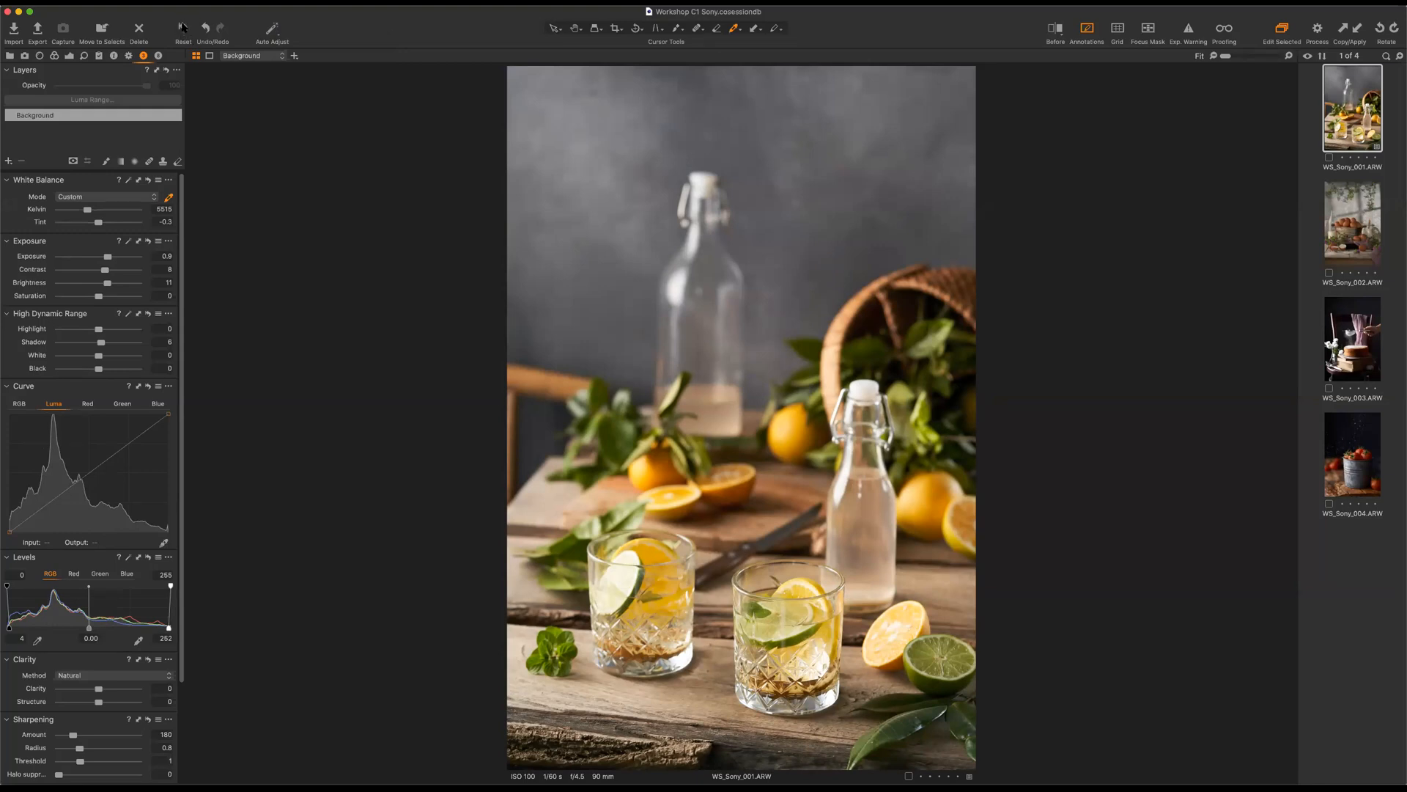
pyautogui.click(184, 28)
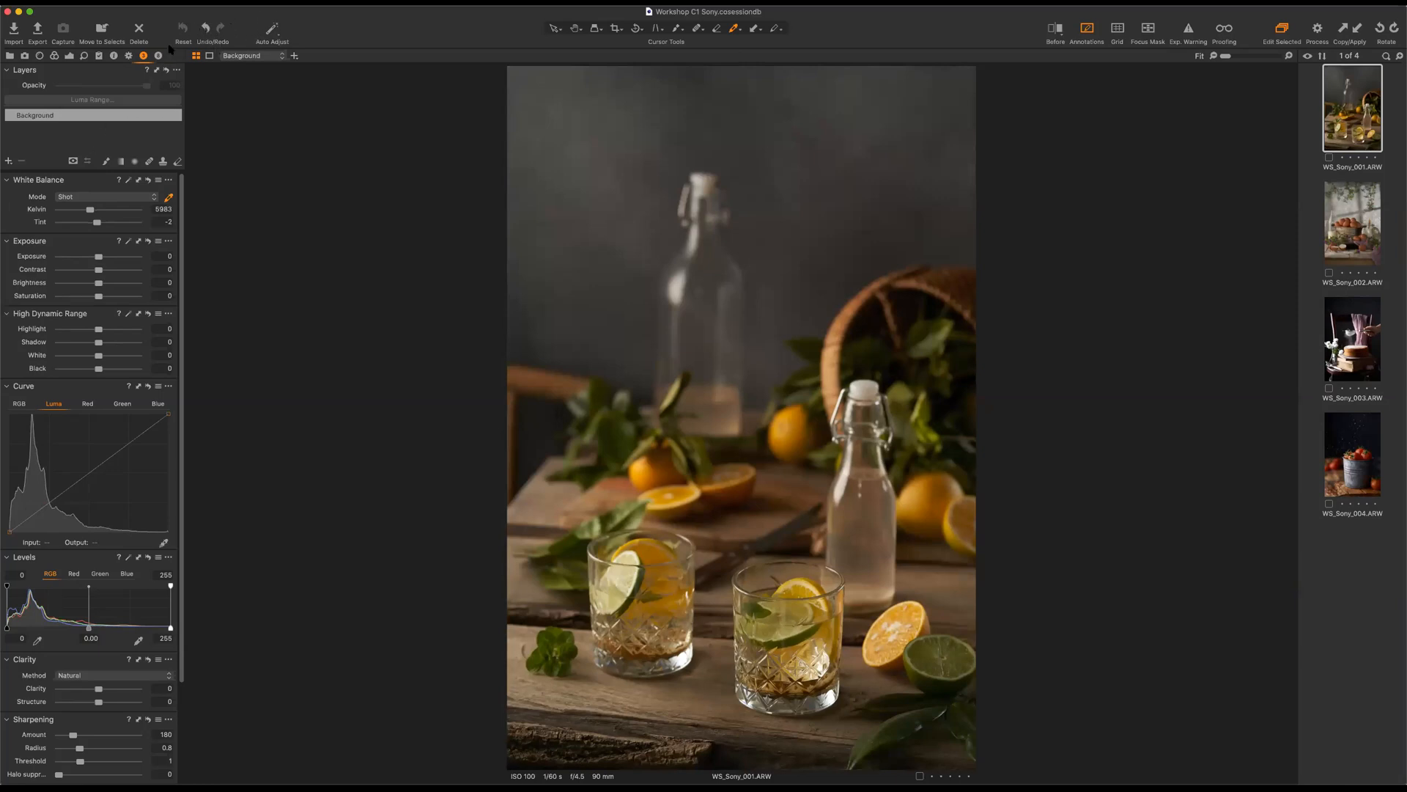
# Try the Daylight white balance mode on the reset photo, and reset all adjustments again.
pyautogui.click(111, 194)
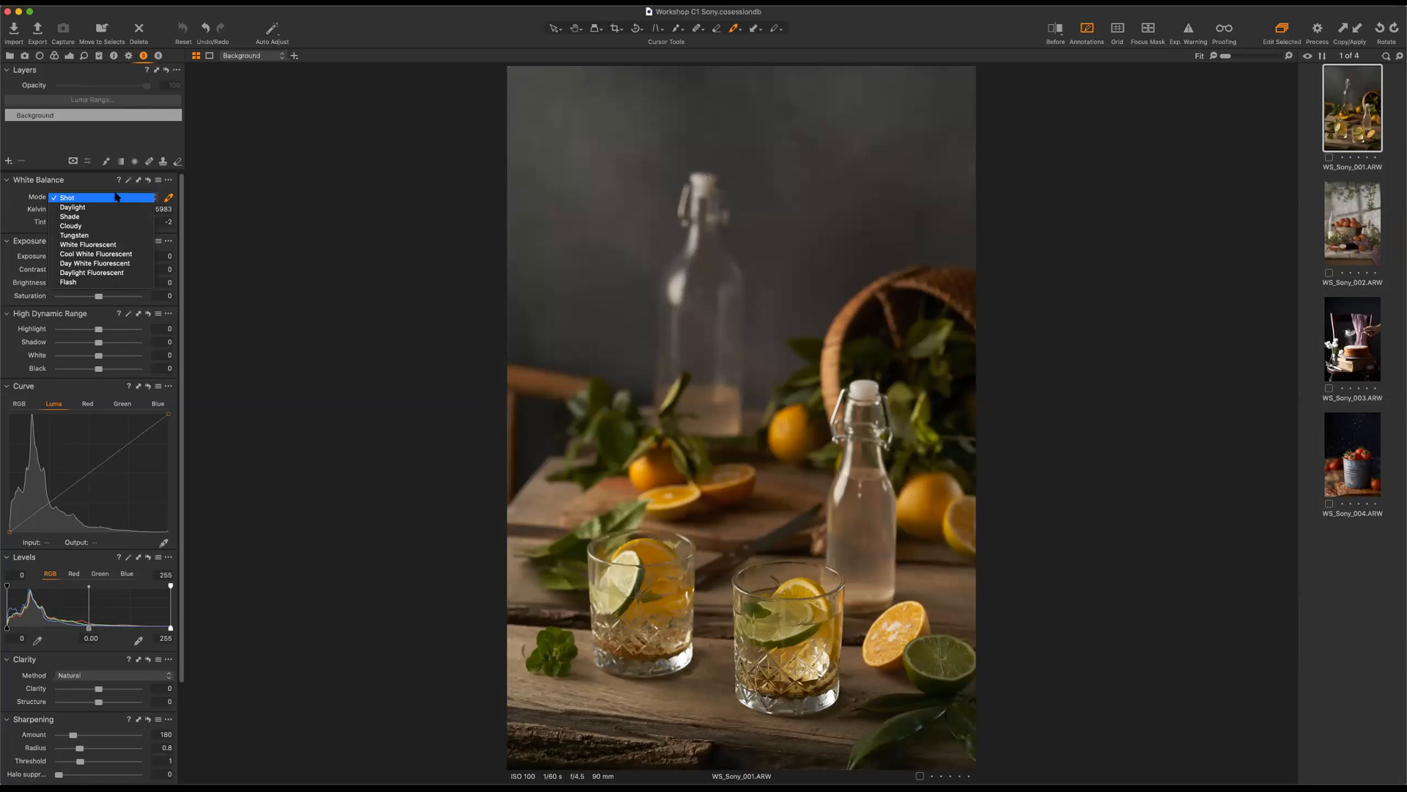
pyautogui.click(110, 207)
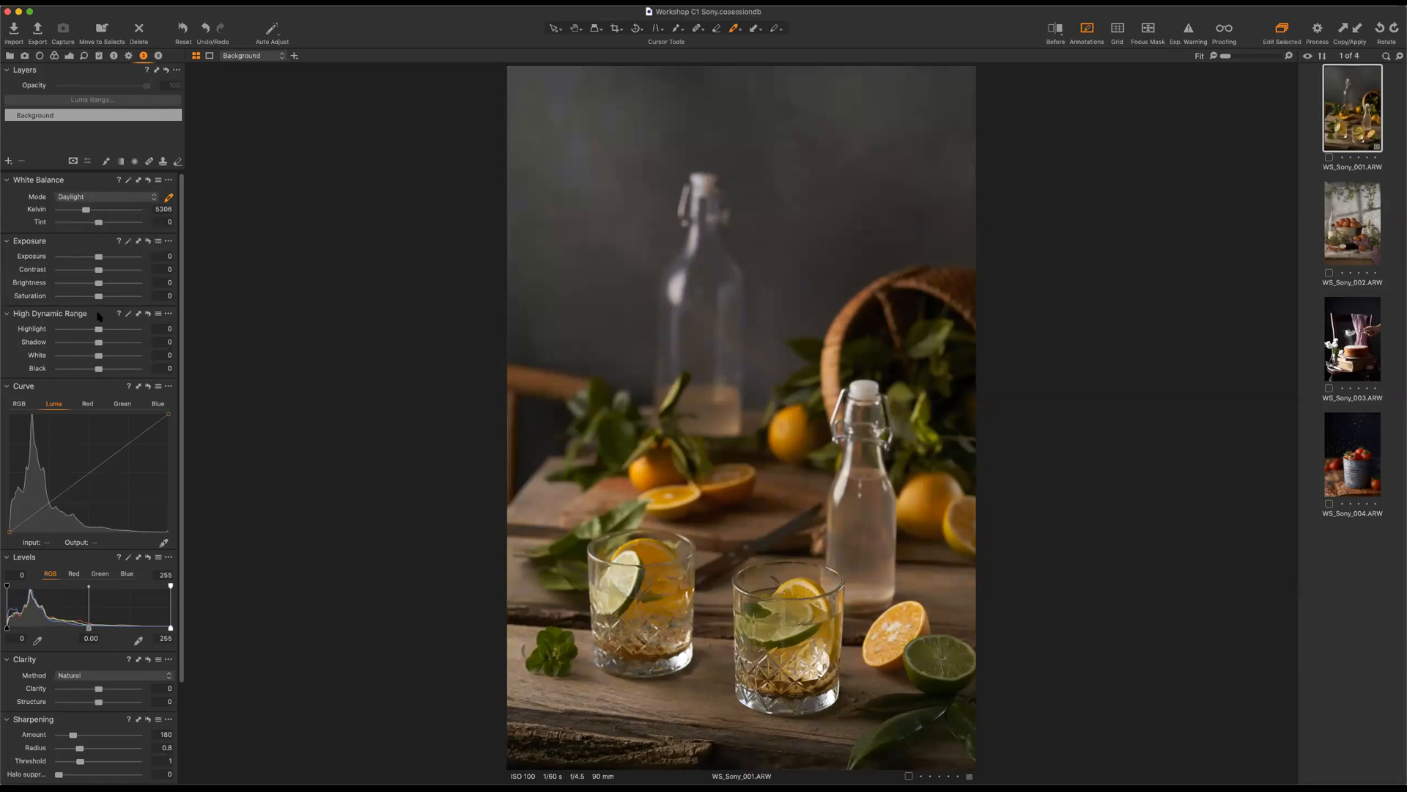
pyautogui.click(181, 30)
# Try bright and dark Exposure values between 3.41 and -3.99 on WS_Sony_001.ARW, ending at 1.62.
pyautogui.press('v')
pyautogui.click(125, 258)
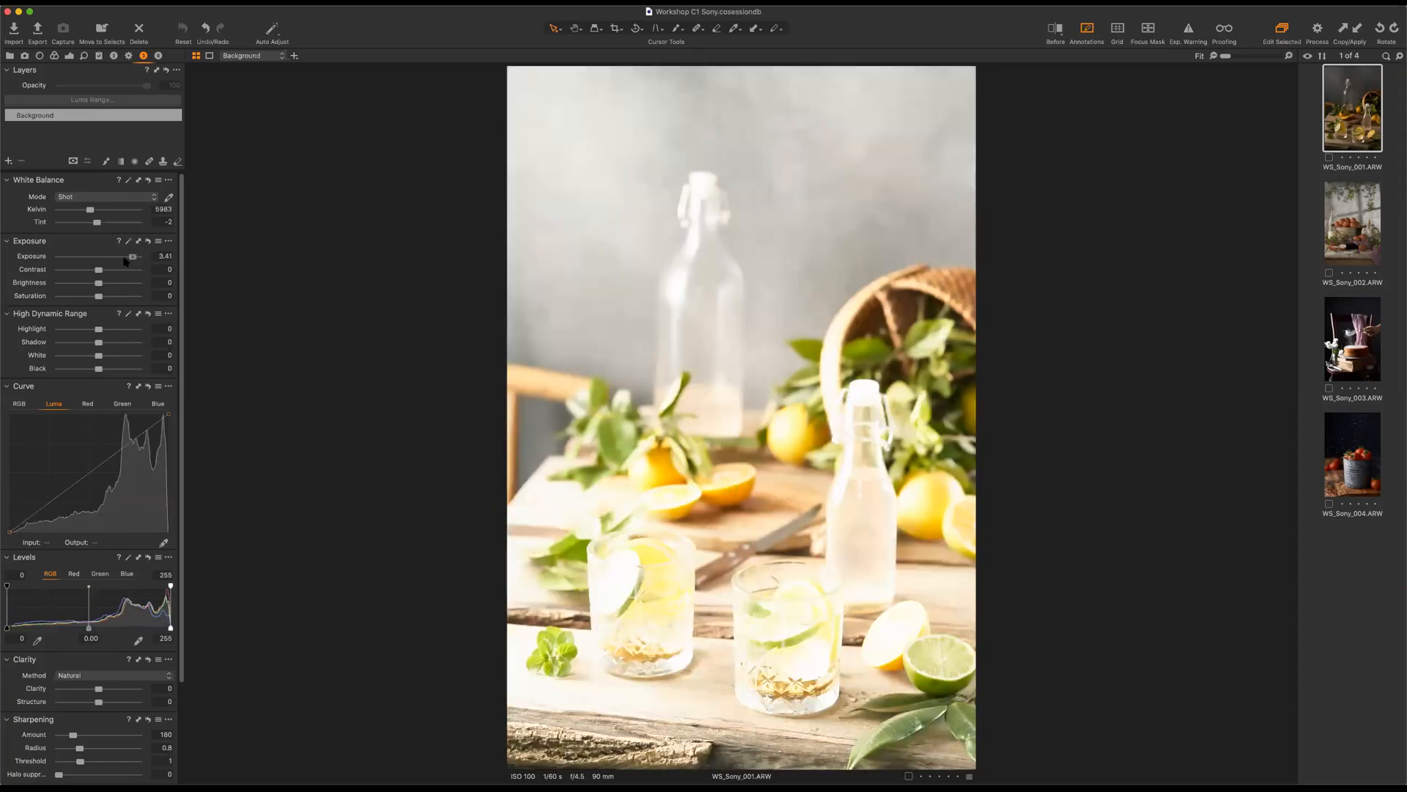
pyautogui.click(58, 257)
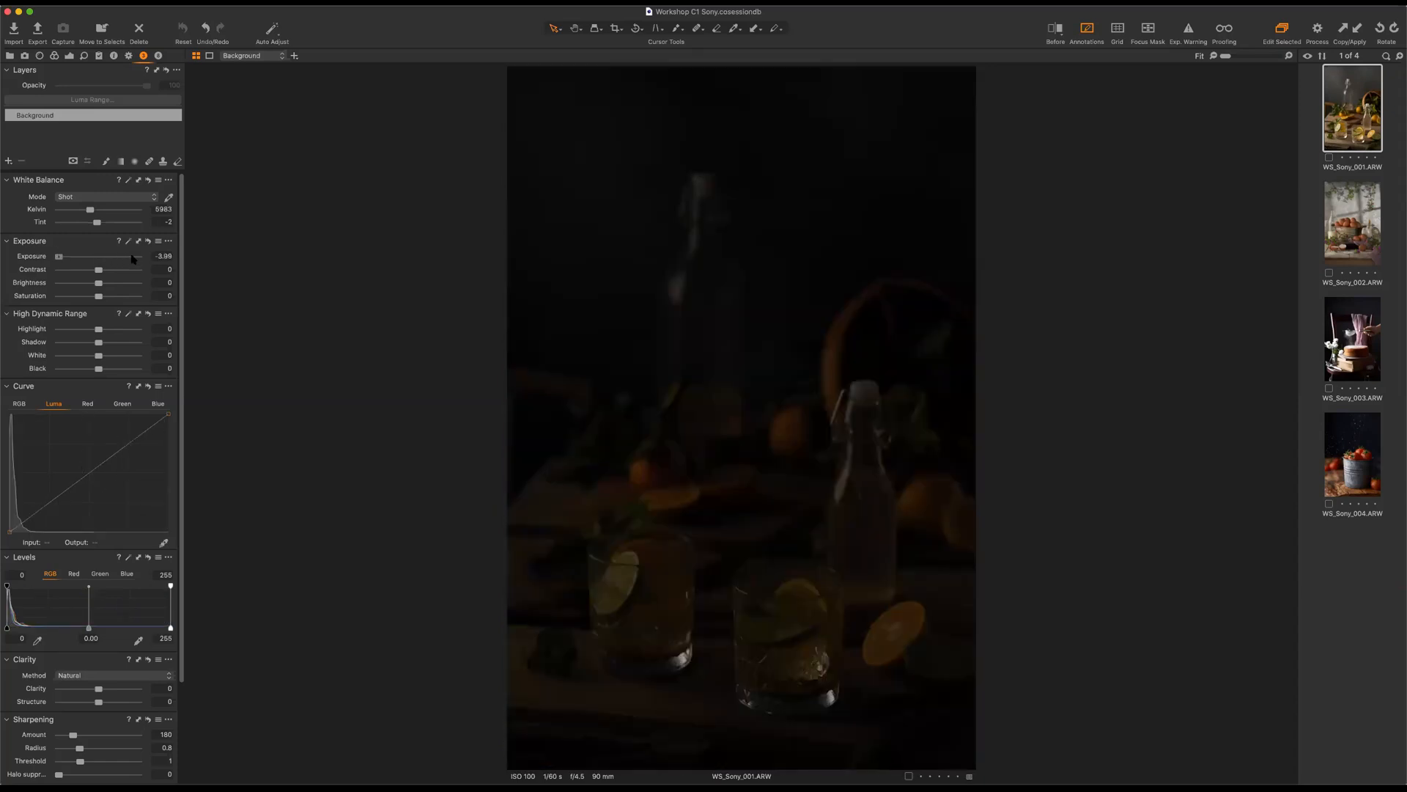
pyautogui.click(131, 257)
pyautogui.click(62, 258)
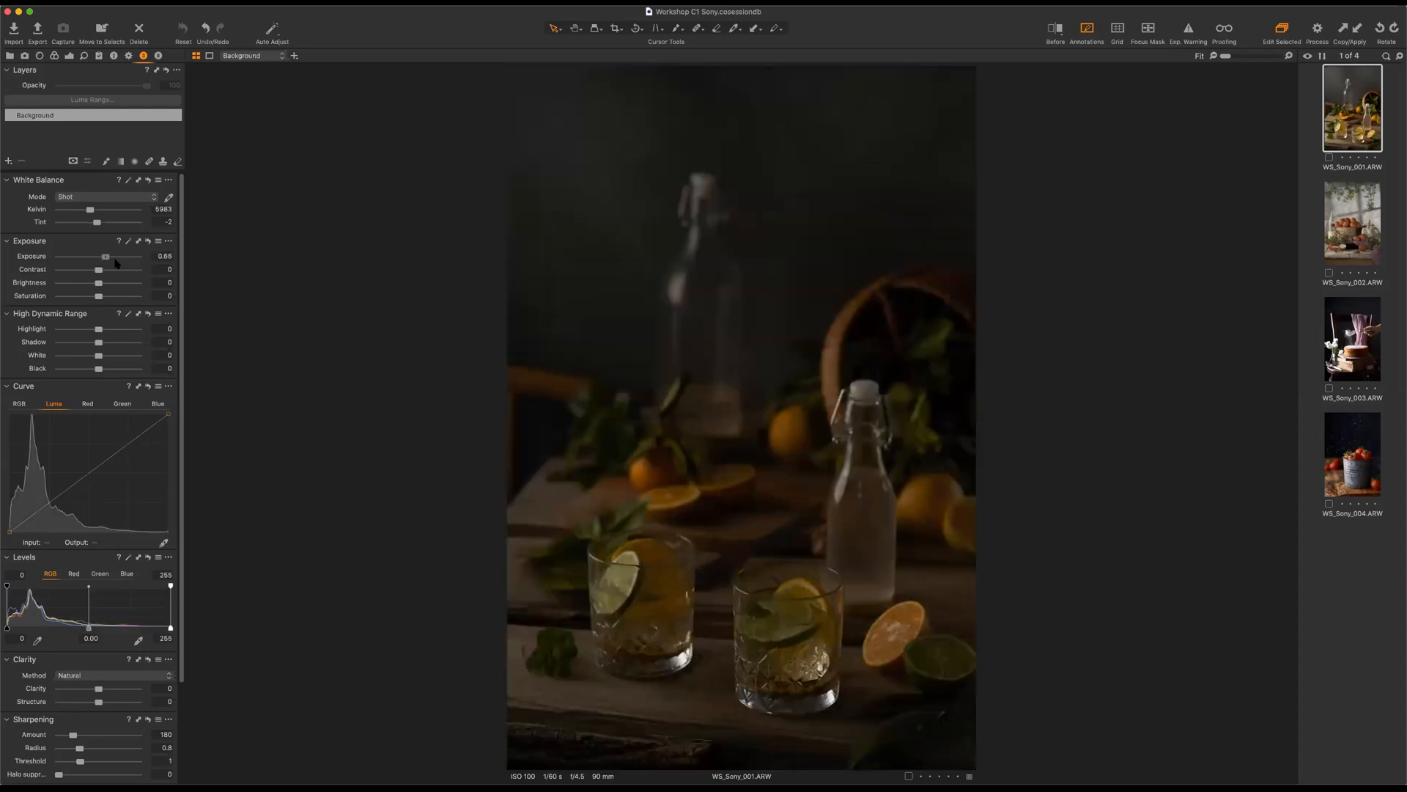
pyautogui.click(112, 258)
pyautogui.click(110, 258)
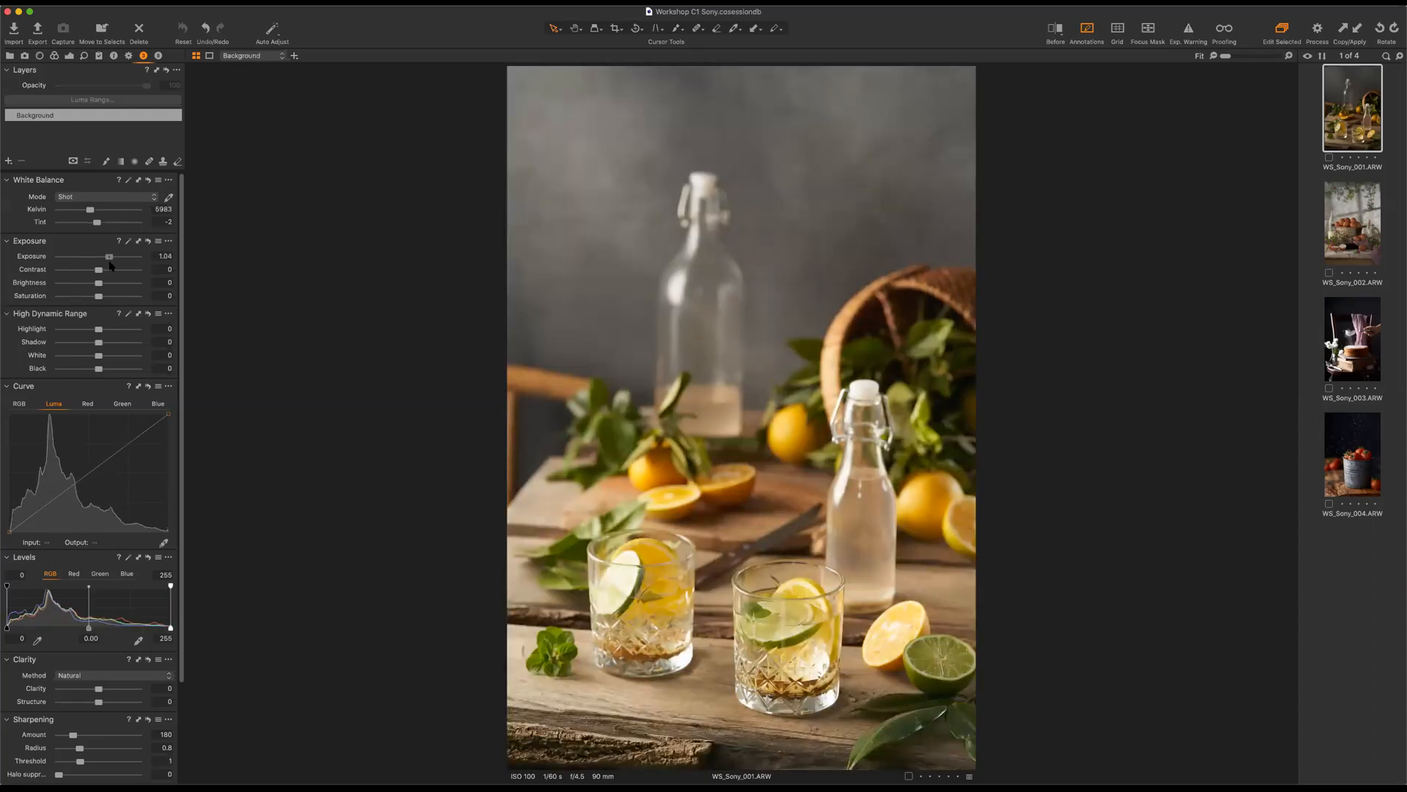
pyautogui.click(117, 257)
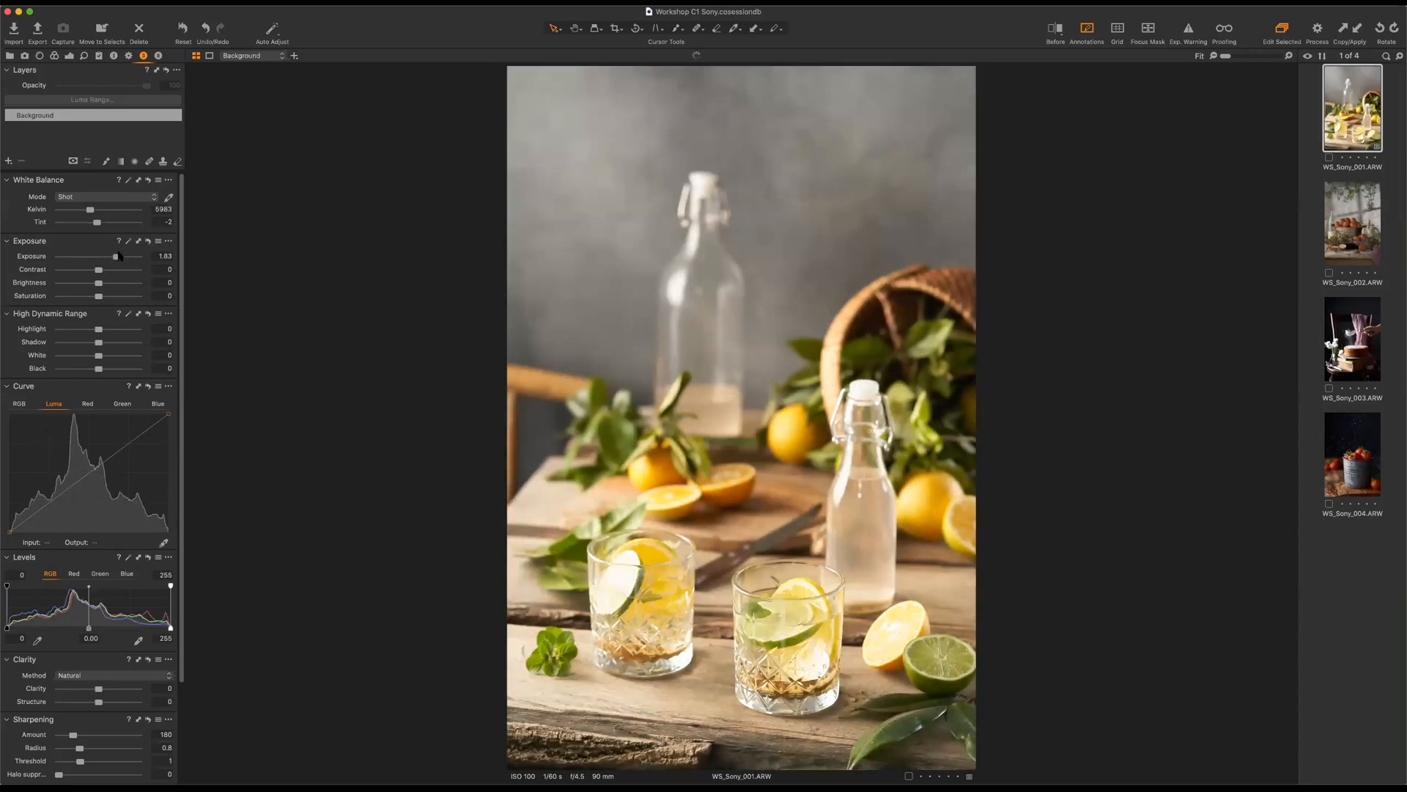
pyautogui.click(114, 257)
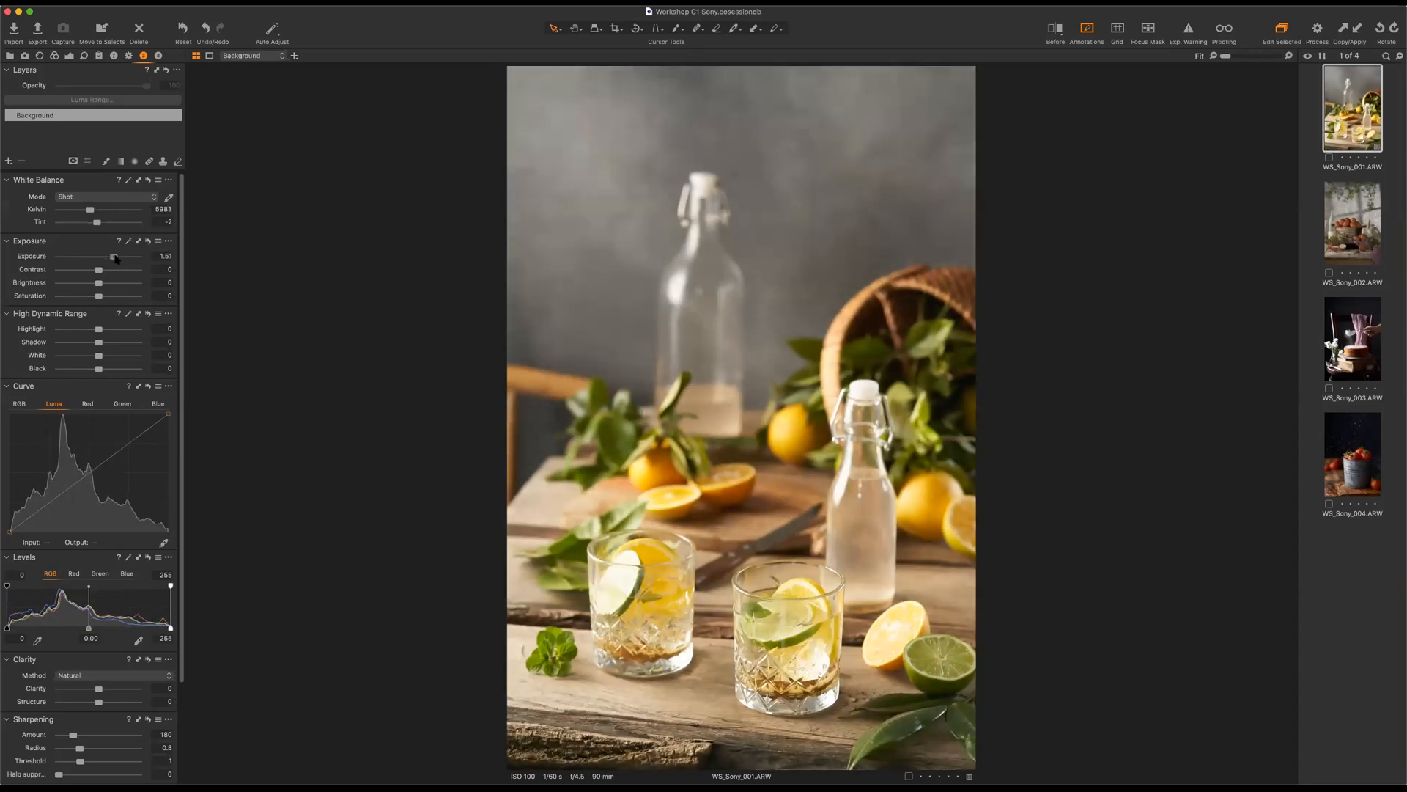
pyautogui.click(114, 257)
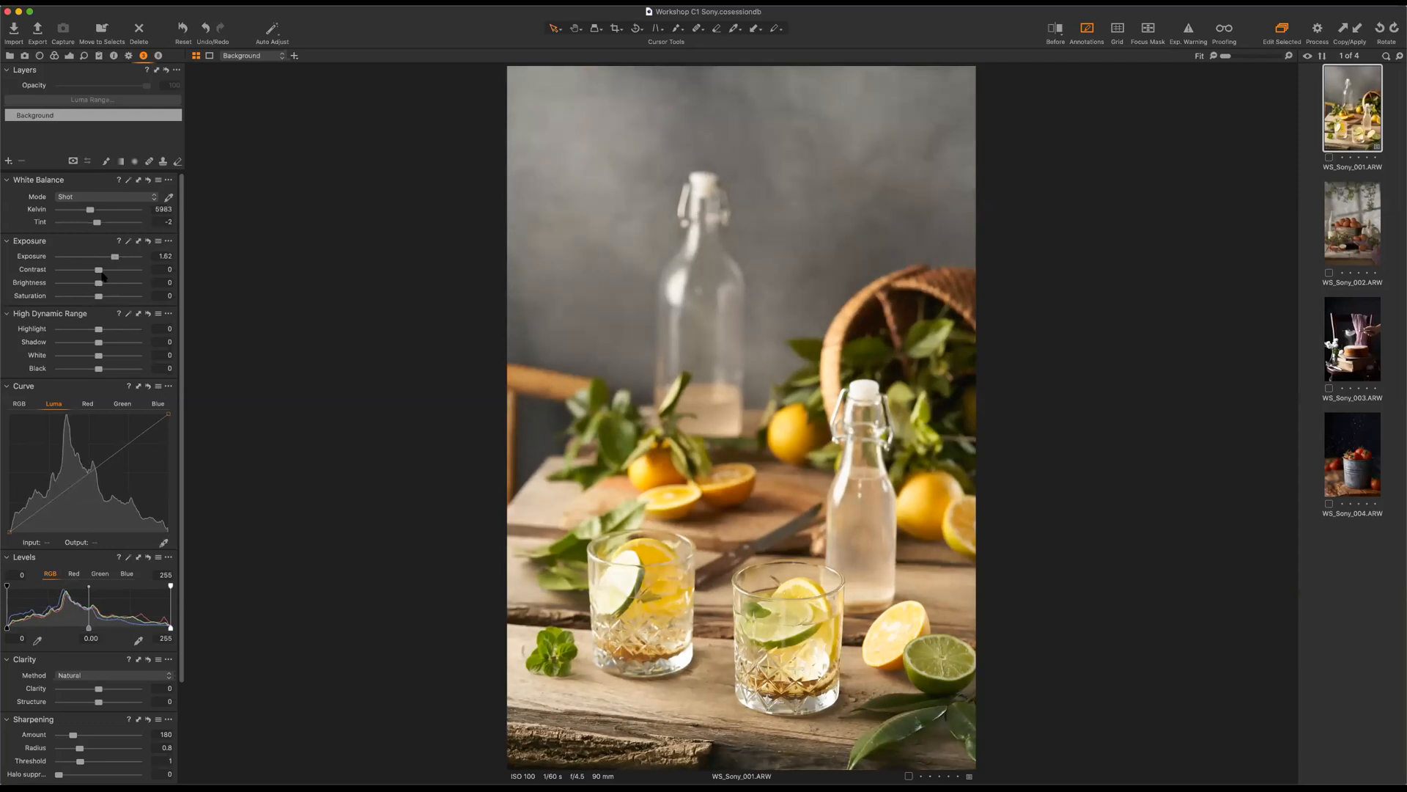
# Set Exposure to 1.14, Contrast to 28 and Brightness to 9, and try Saturation at 100 and at -100.
pyautogui.moveTo(117, 257); pyautogui.dragTo(121, 277)
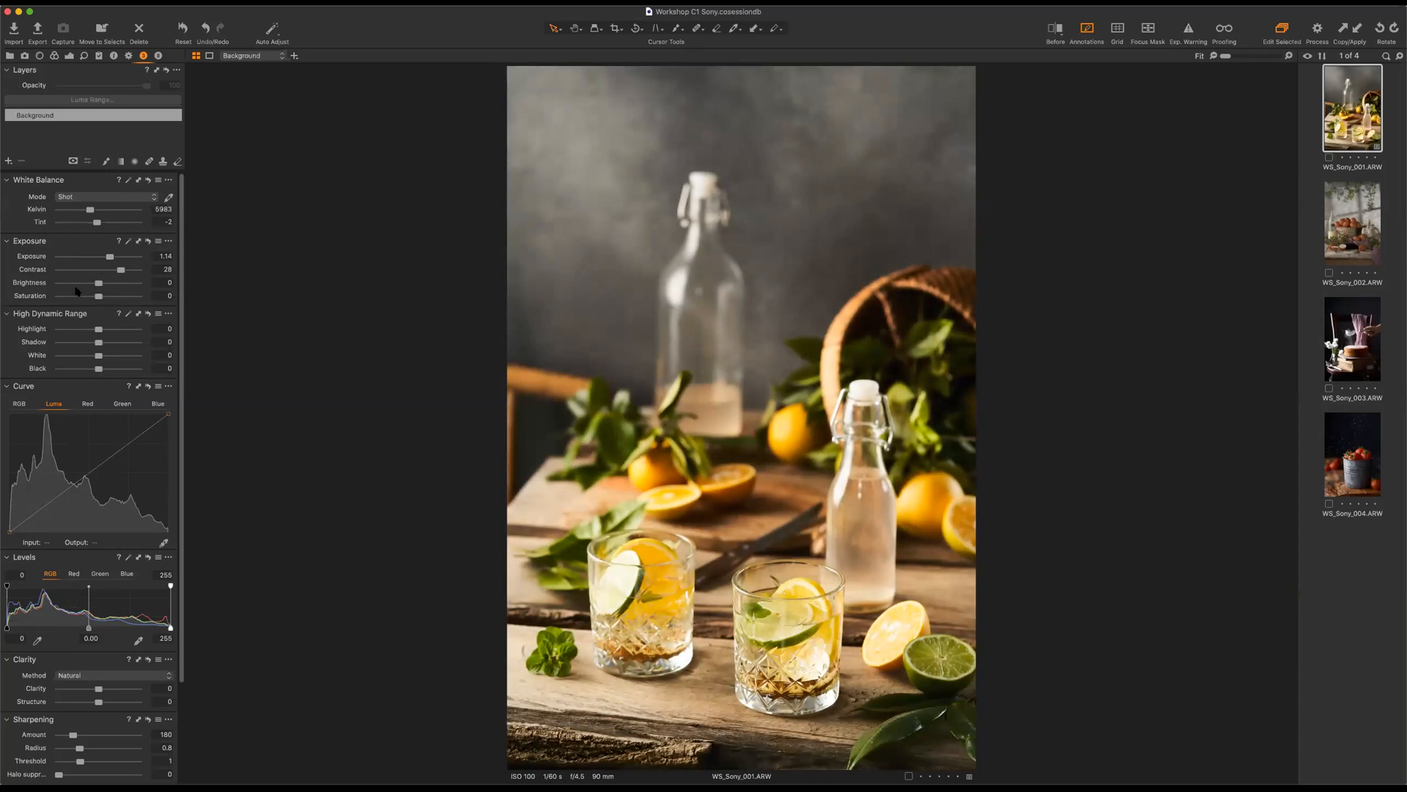
pyautogui.moveTo(111, 286); pyautogui.dragTo(144, 315)
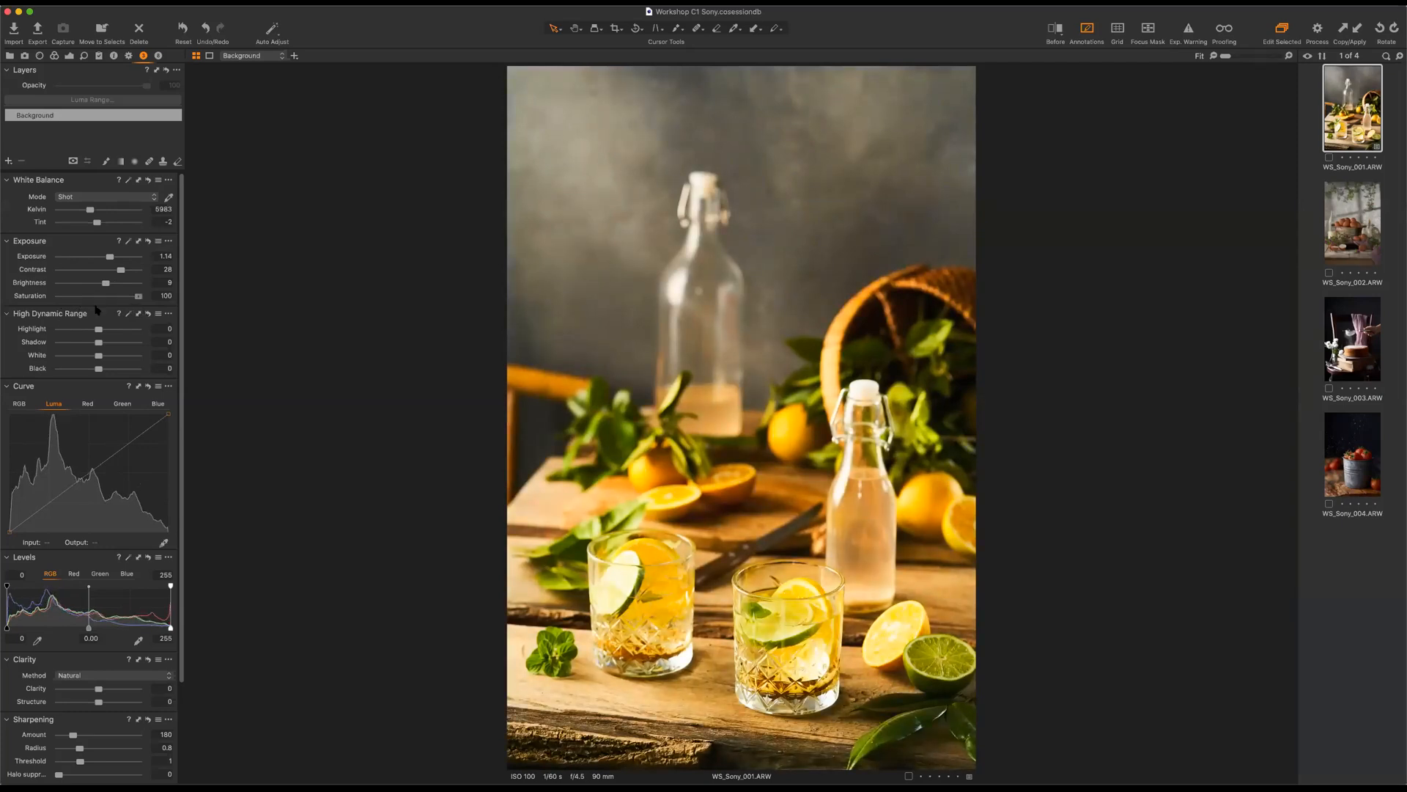
pyautogui.moveTo(41, 311)
pyautogui.mouseDown()
pyautogui.moveTo(75, 308)
pyautogui.moveTo(48, 305)
pyautogui.mouseUp()
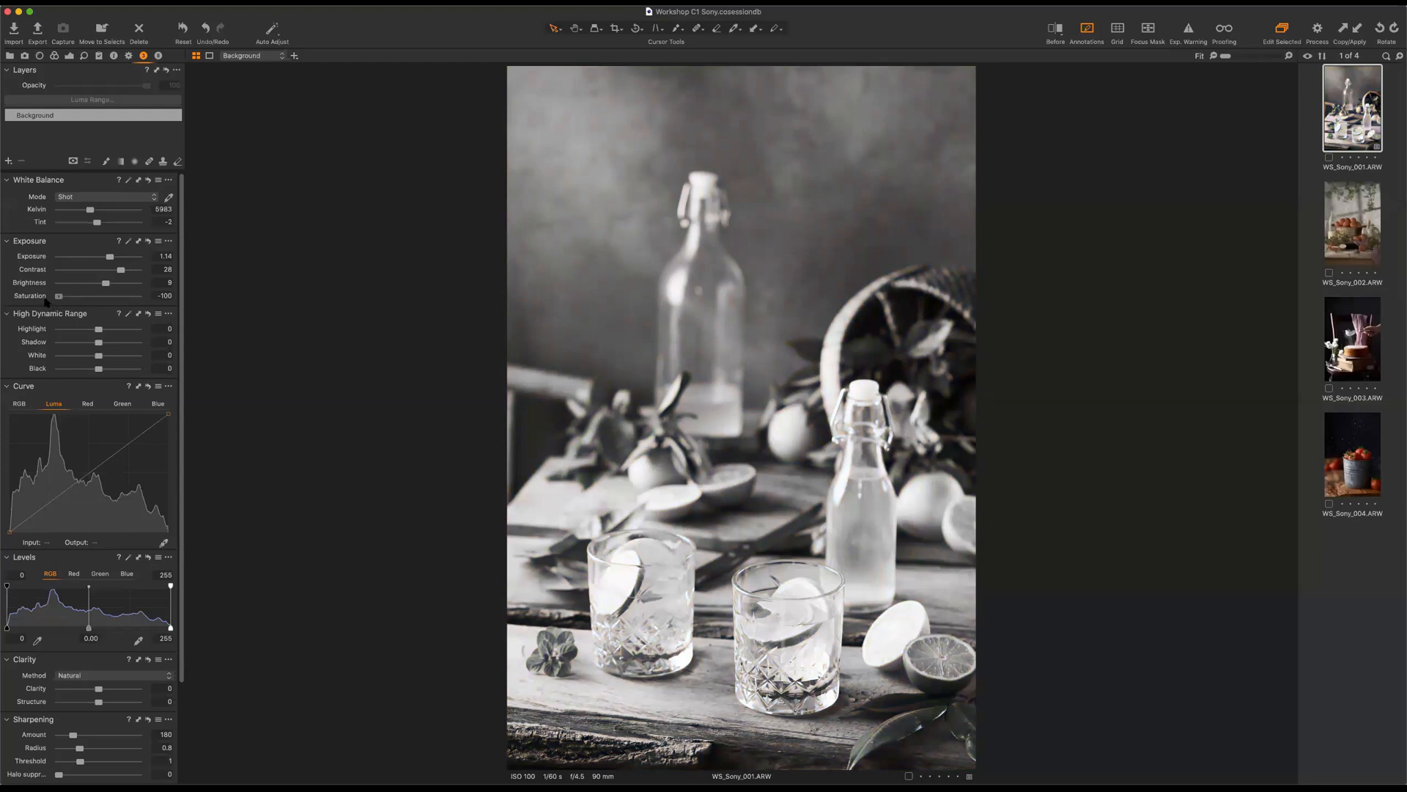
# Set the photo's Saturation to 47.
pyautogui.moveTo(57, 297)
pyautogui.mouseDown()
pyautogui.moveTo(96, 297)
pyautogui.moveTo(54, 300)
pyautogui.mouseUp()
pyautogui.moveTo(137, 308)
pyautogui.mouseDown()
pyautogui.moveTo(53, 316)
pyautogui.moveTo(120, 297)
pyautogui.mouseUp()
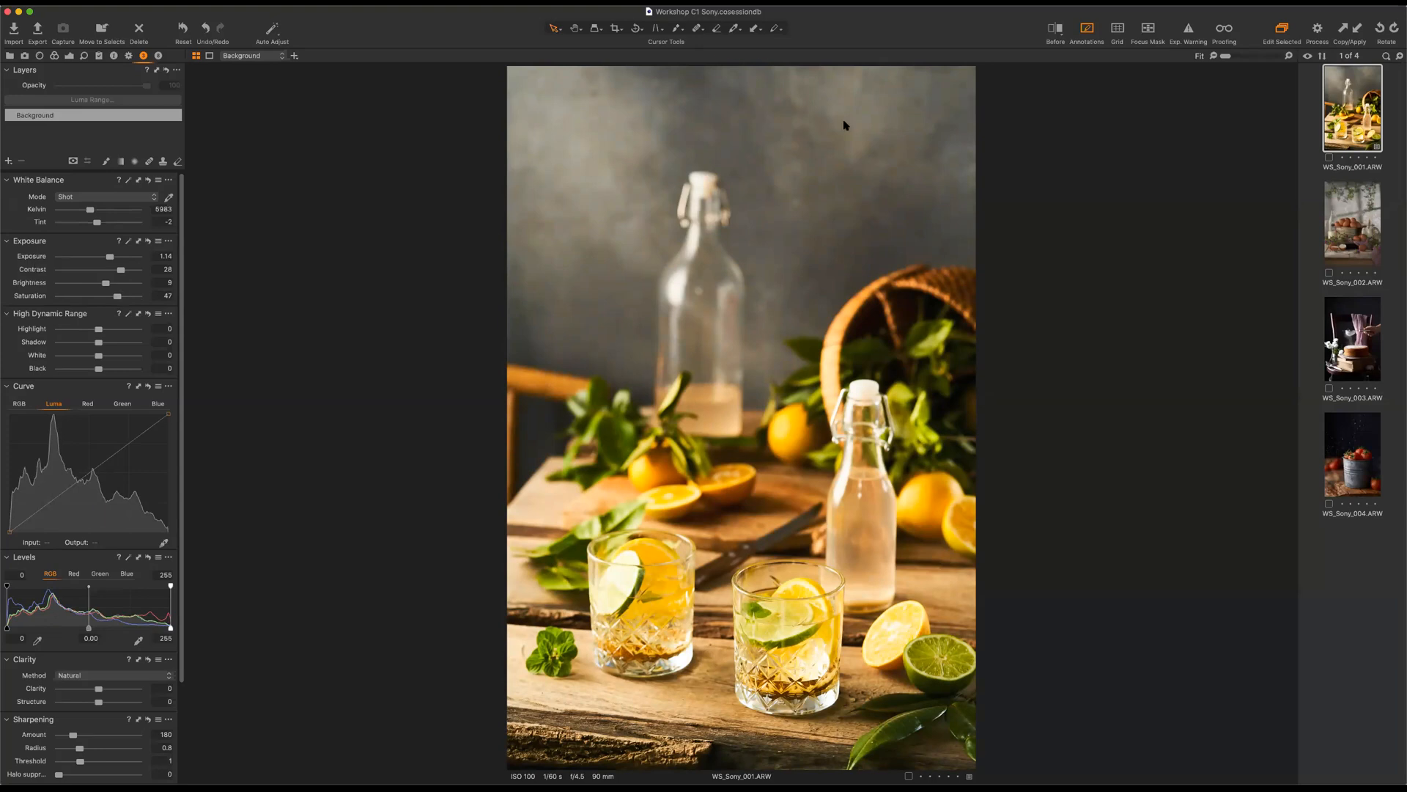
# Compare the edited photo with its original, using the split view slider and the full before view.
pyautogui.click(1056, 33)
pyautogui.moveTo(741, 417); pyautogui.dragTo(761, 524)
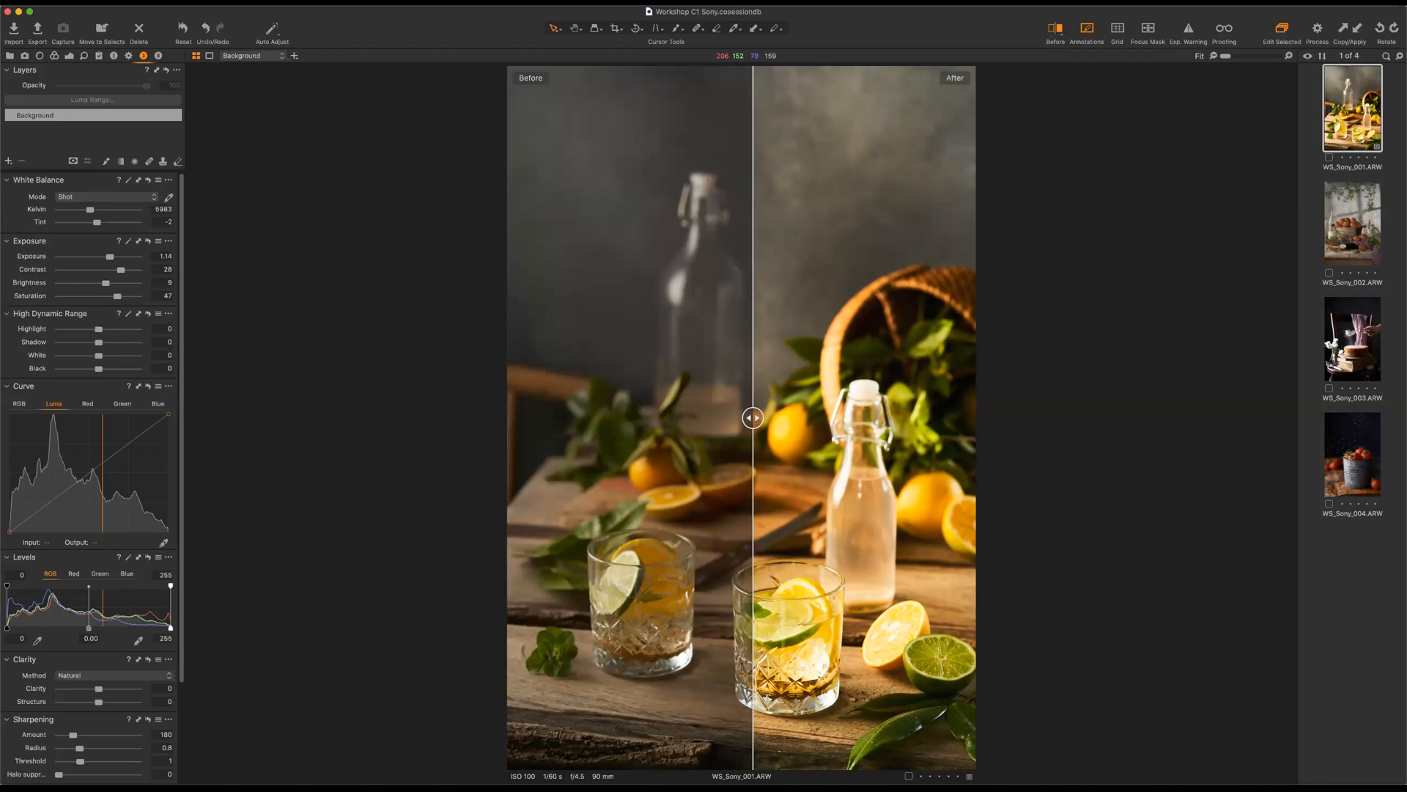
pyautogui.click(1060, 32)
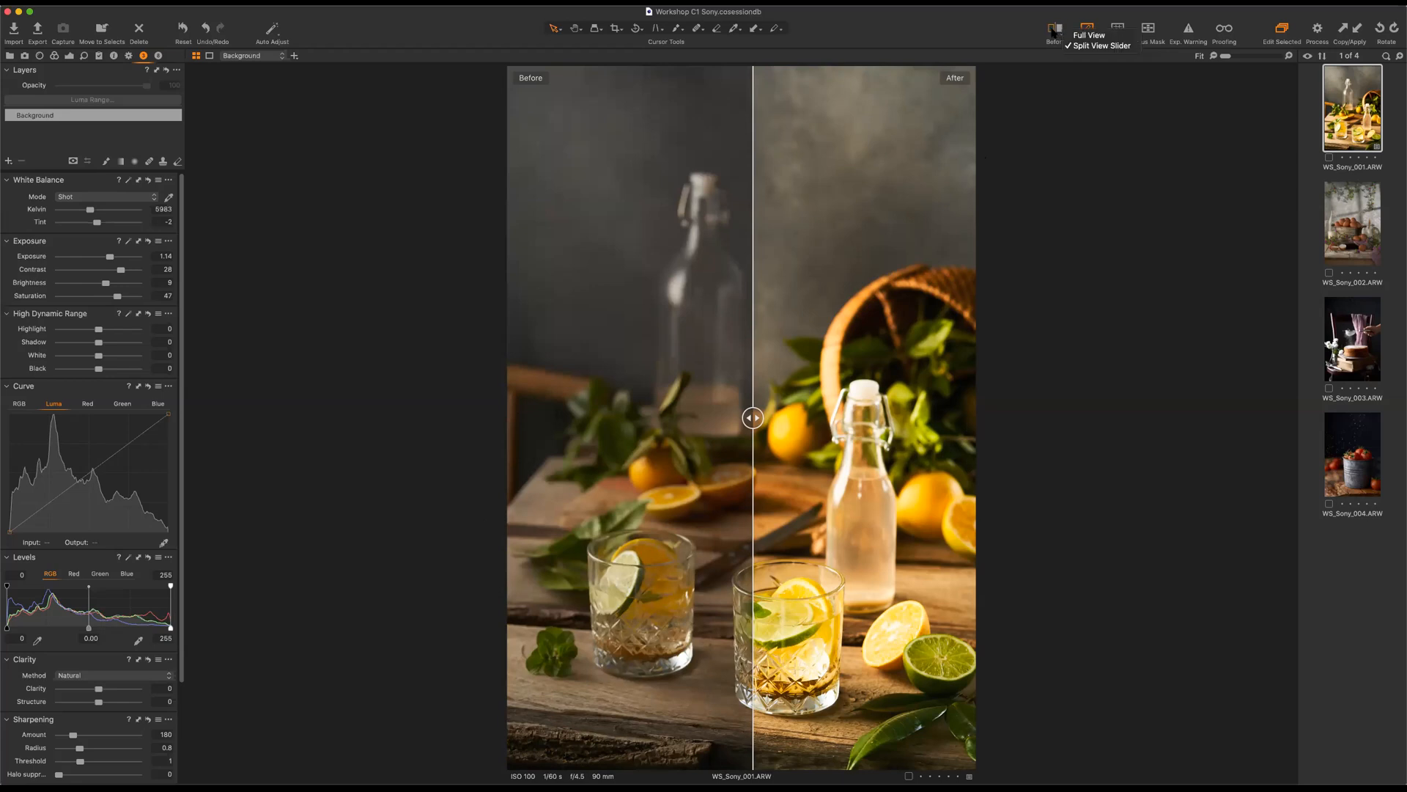
pyautogui.click(1089, 36)
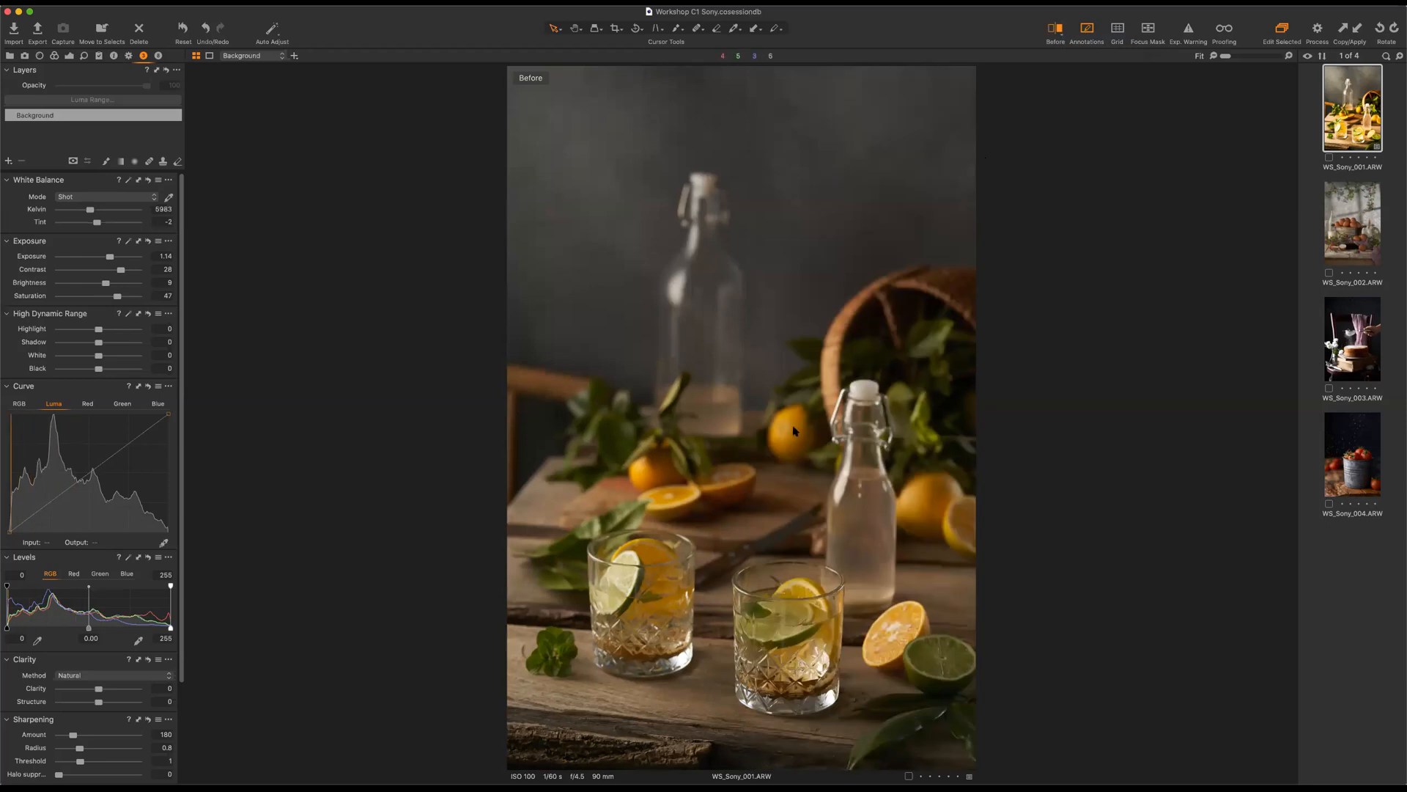
pyautogui.click(1058, 31)
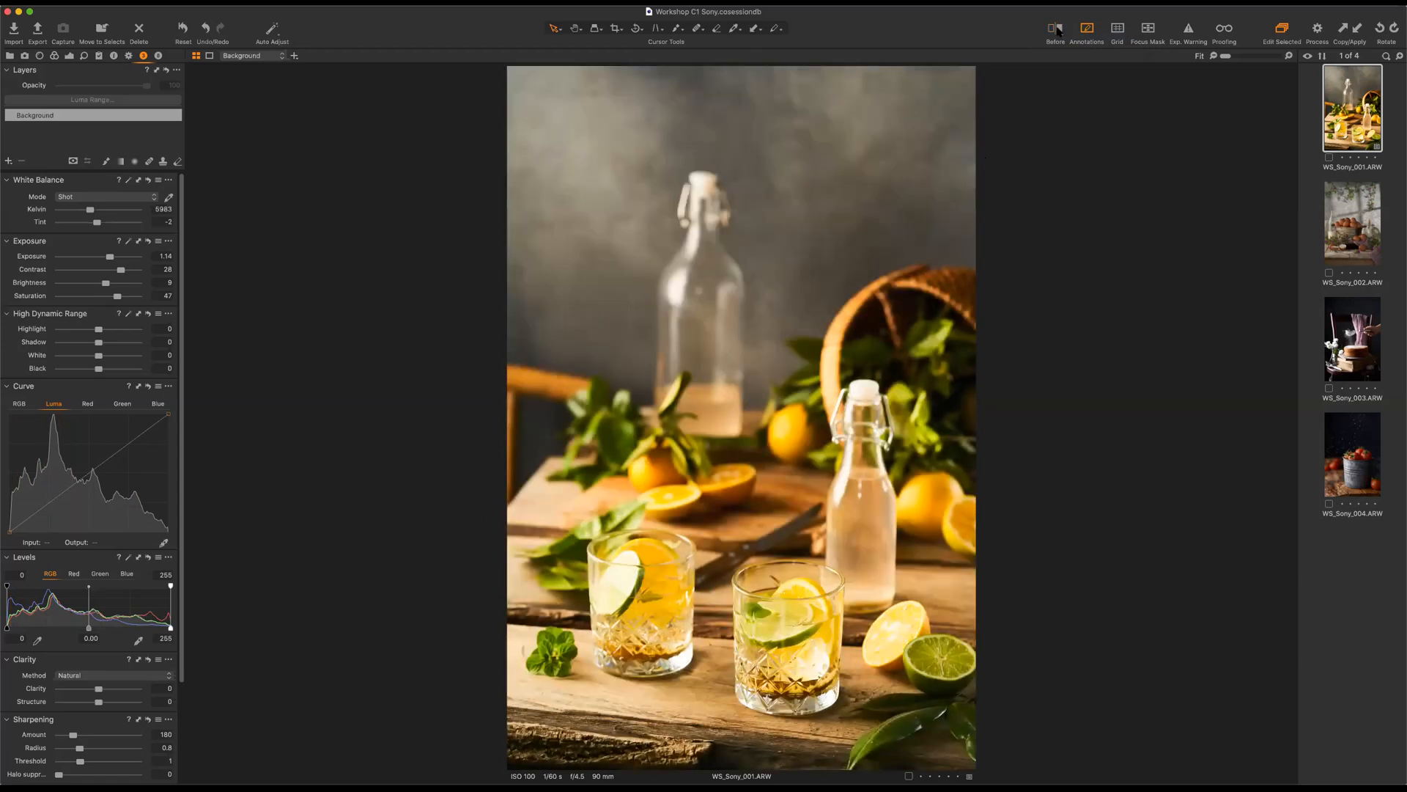
pyautogui.click(1058, 31)
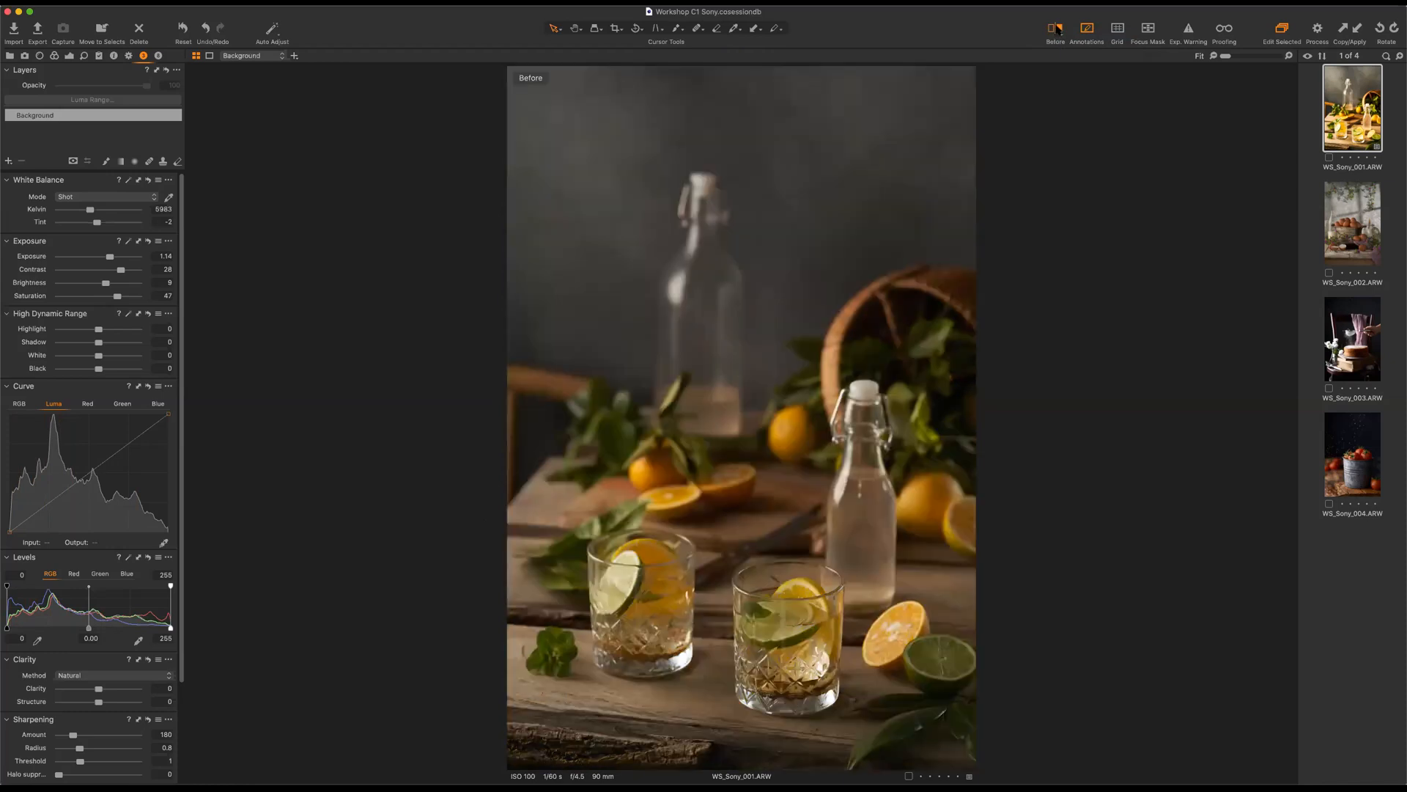
pyautogui.press('y')
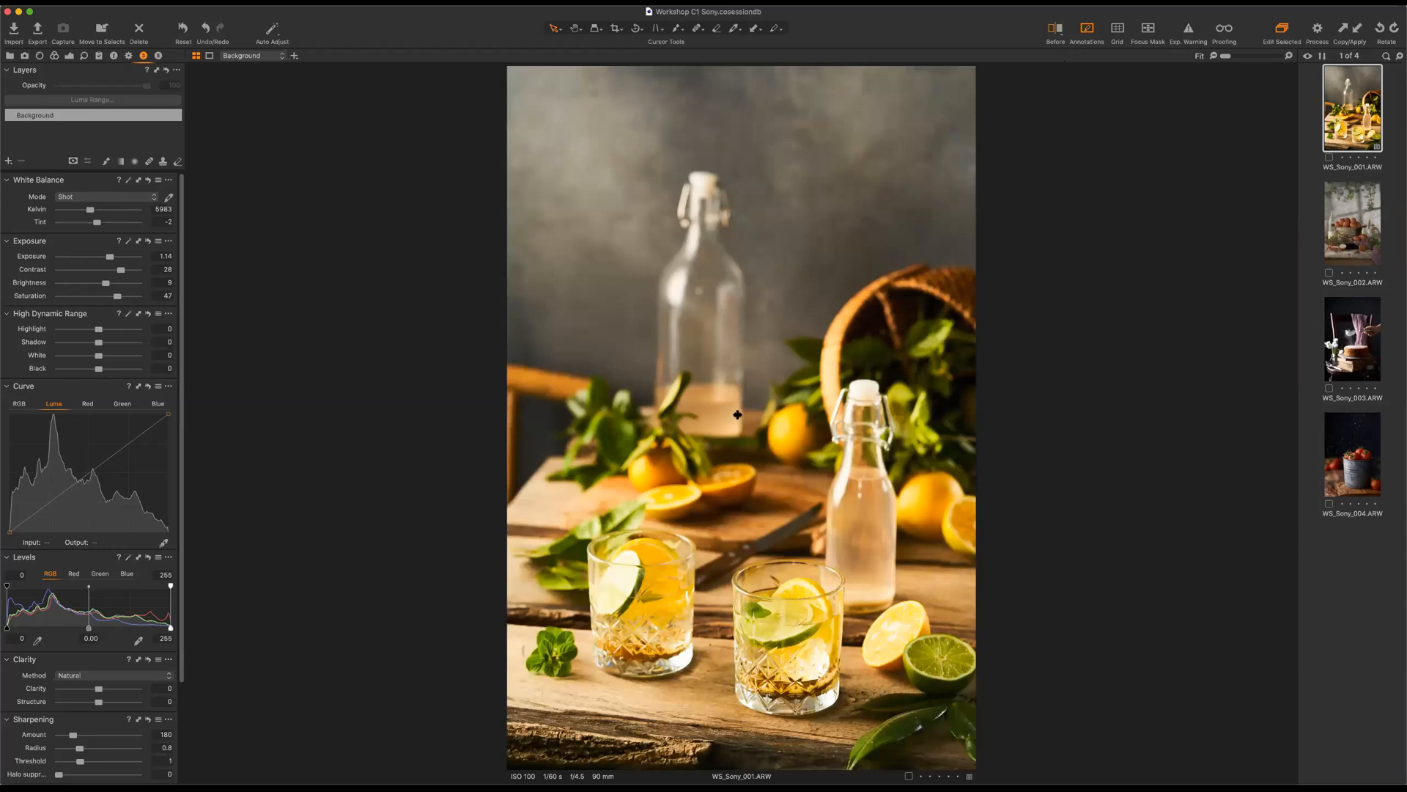
pyautogui.press('y')
# Return the before/after comparison to Split View Slider, sweep the divider across the photo, and turn the comparison off.
pyautogui.click(1061, 33)
pyautogui.click(1090, 43)
pyautogui.moveTo(740, 467); pyautogui.dragTo(718, 444)
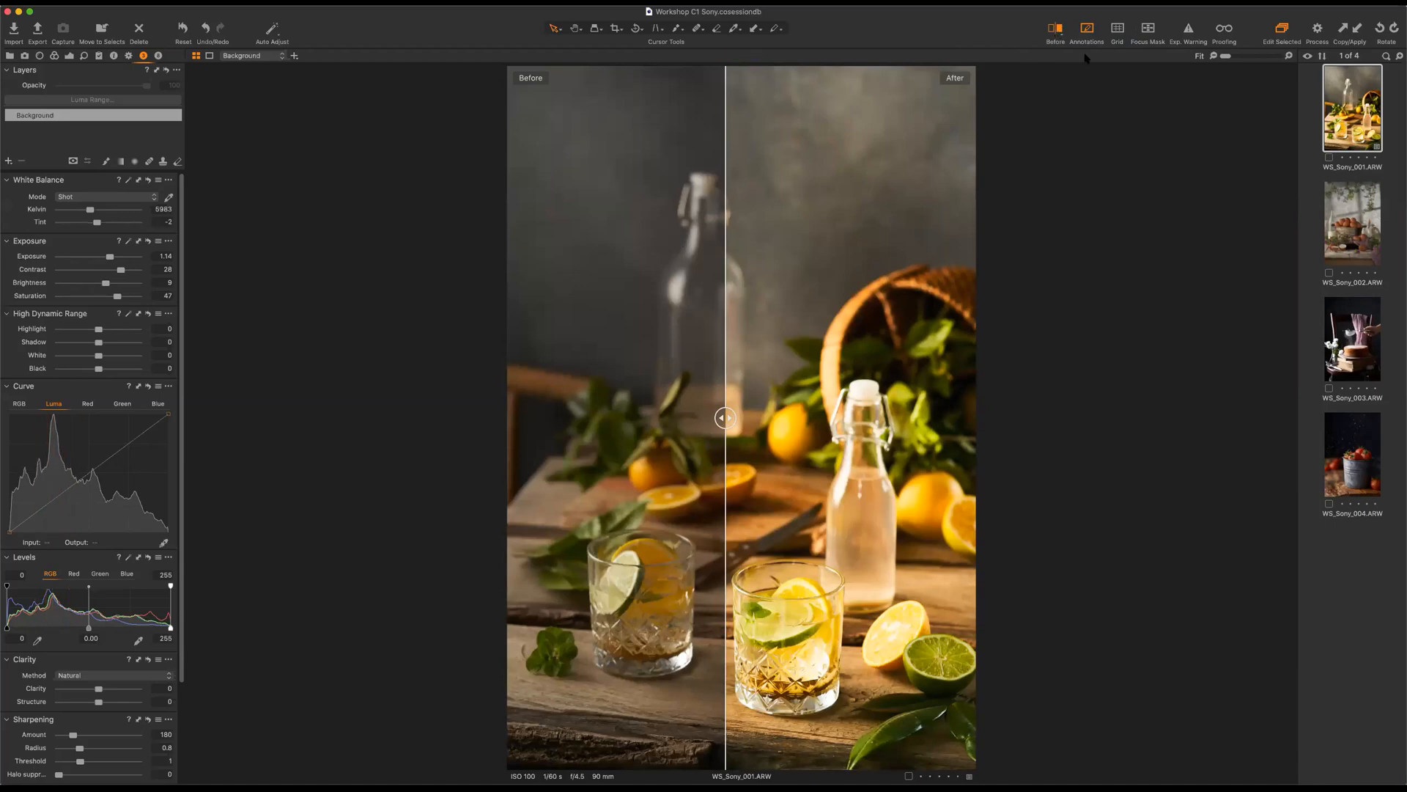
pyautogui.click(1056, 31)
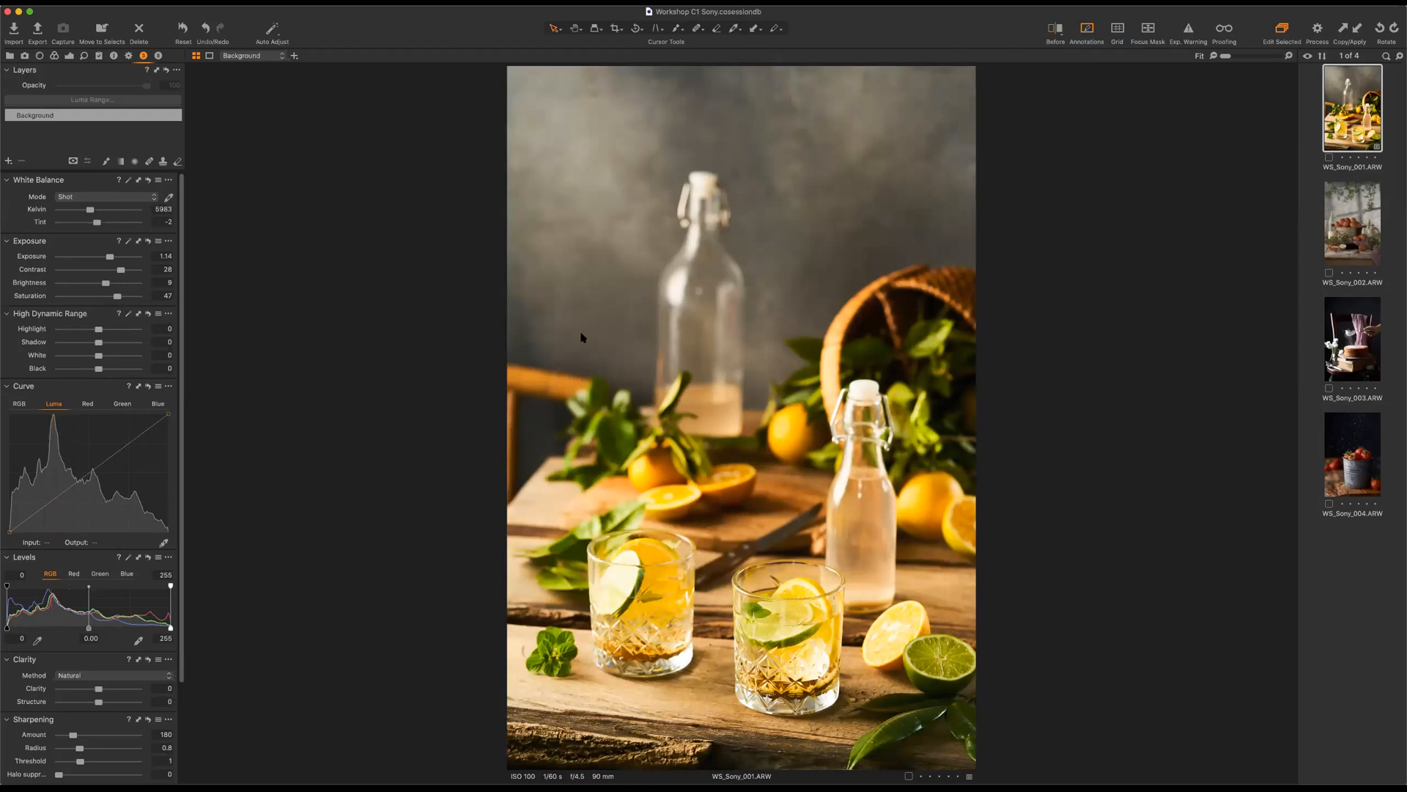
# Set Contrast to 33 and Exposure to 0.69 on WS_Sony_001.ARW.
pyautogui.moveTo(122, 270); pyautogui.dragTo(124, 269)
pyautogui.scroll(4, 105, 270)
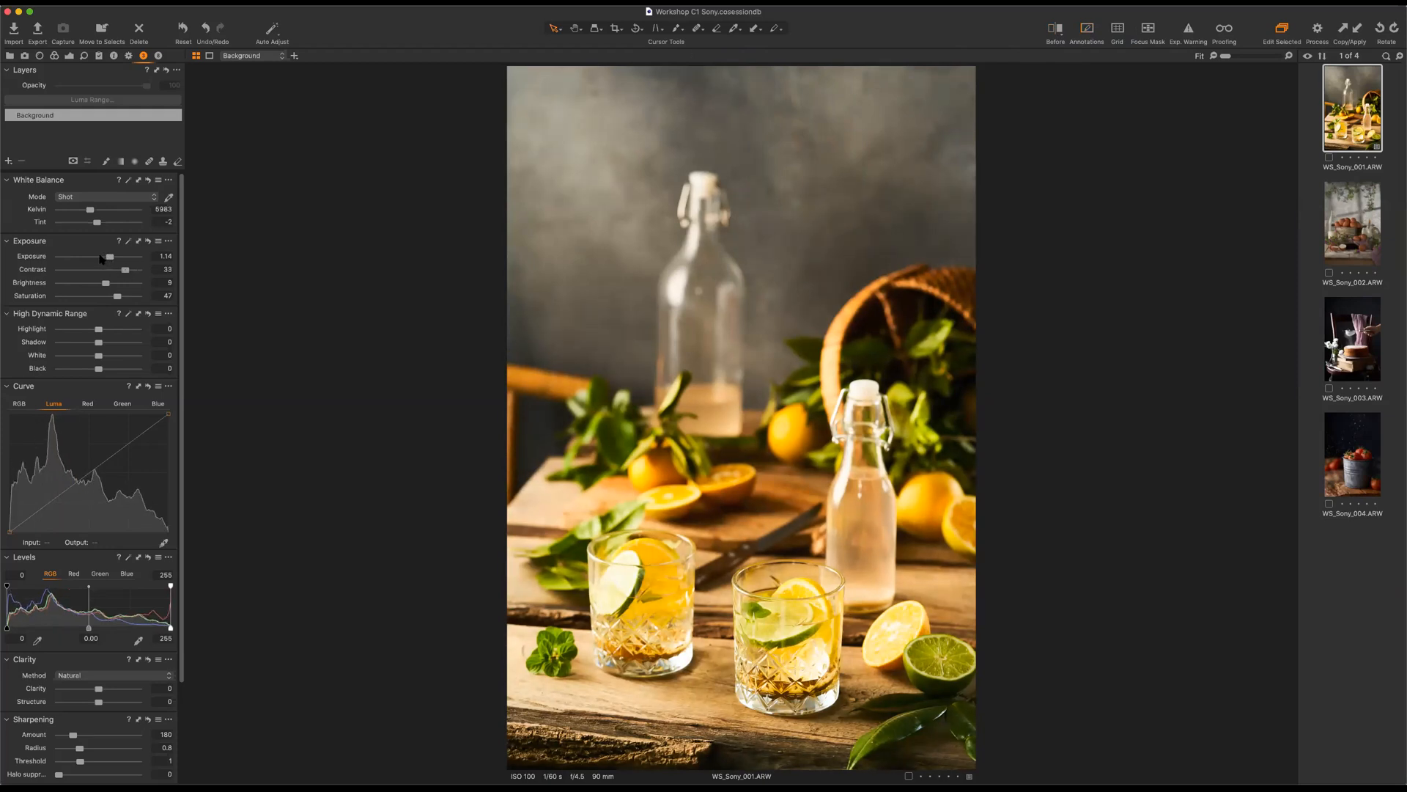
pyautogui.scroll(-6, 103, 259)
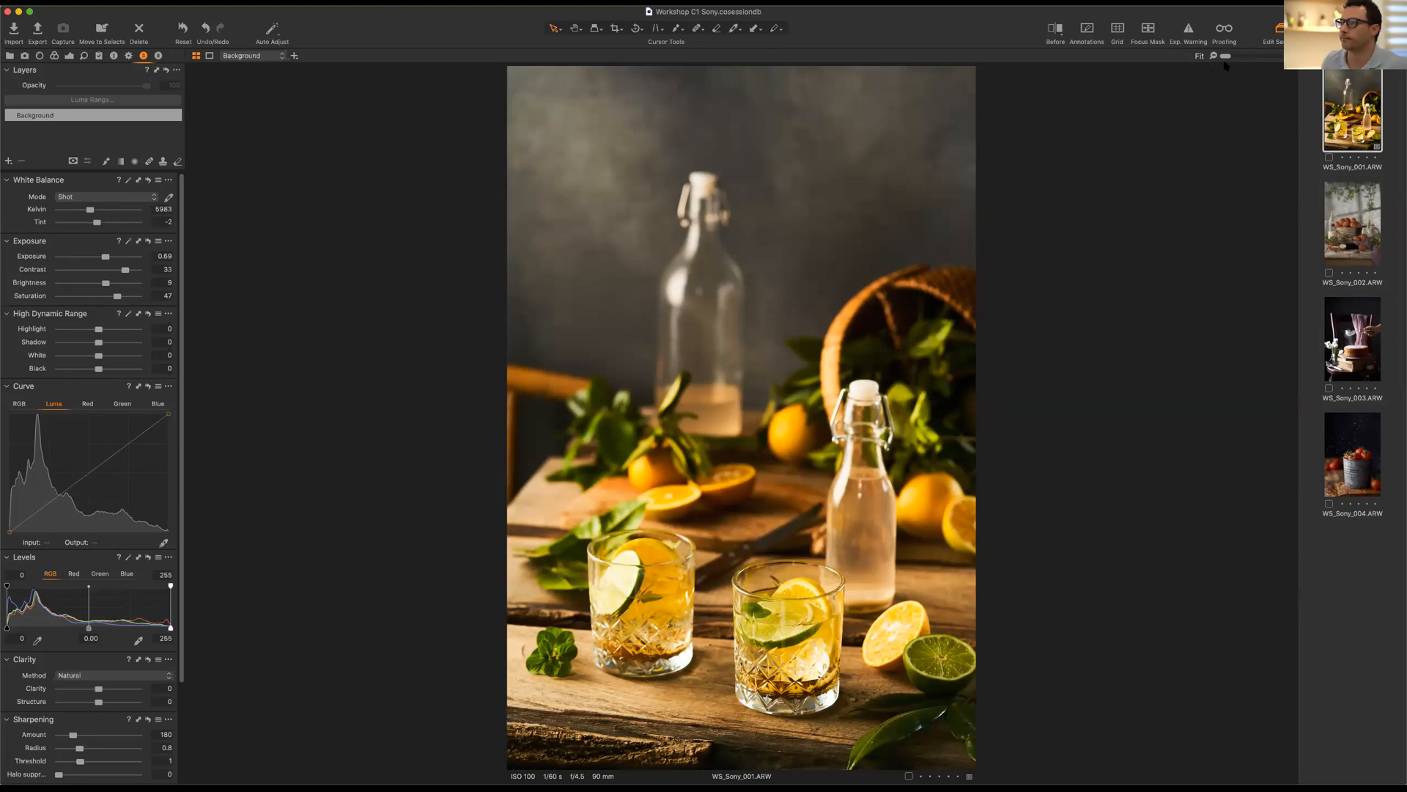
# Magnify the photo to 100%, trying the neighbouring zoom levels as well.
pyautogui.moveTo(1229, 59); pyautogui.dragTo(1252, 62)
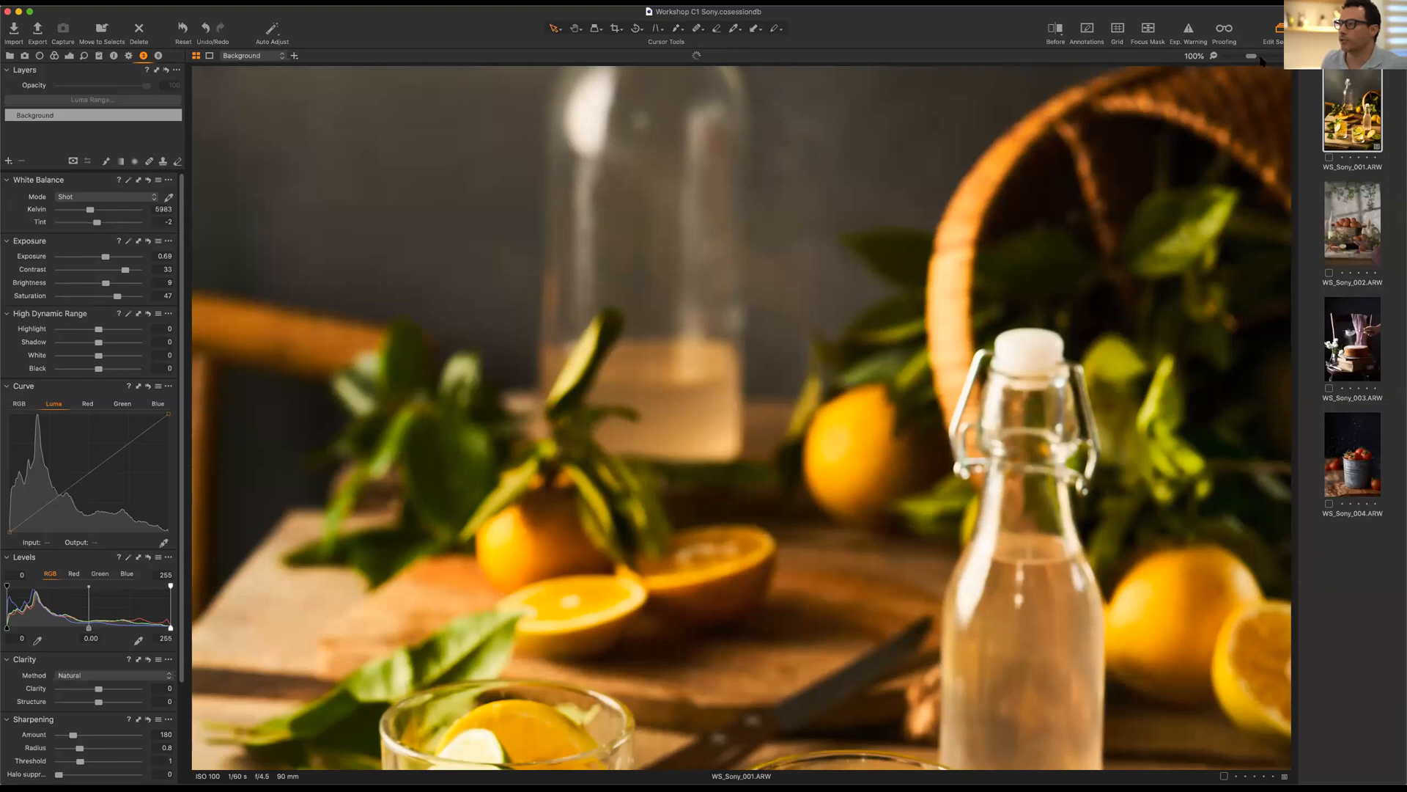
pyautogui.press('super+minus')
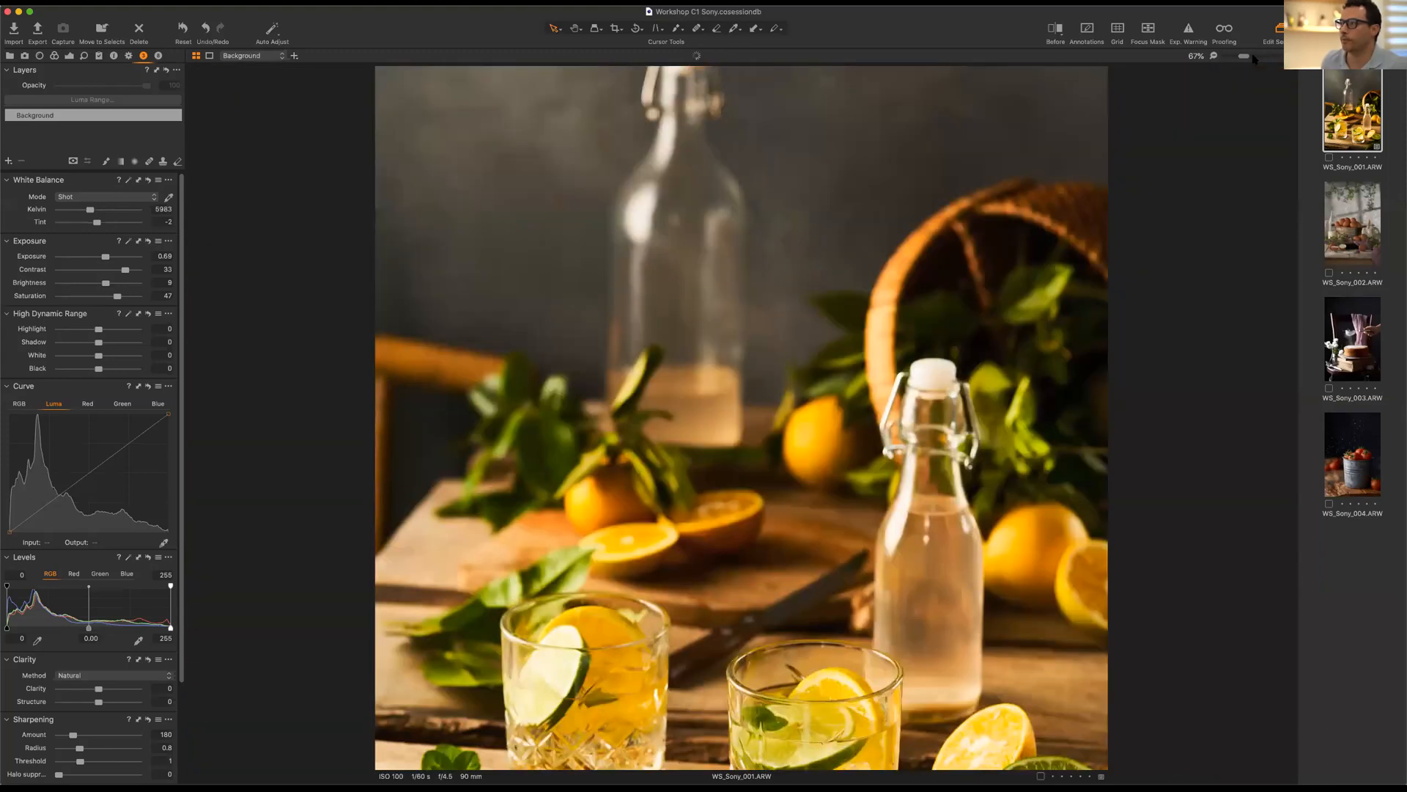
pyautogui.press('super+plus')
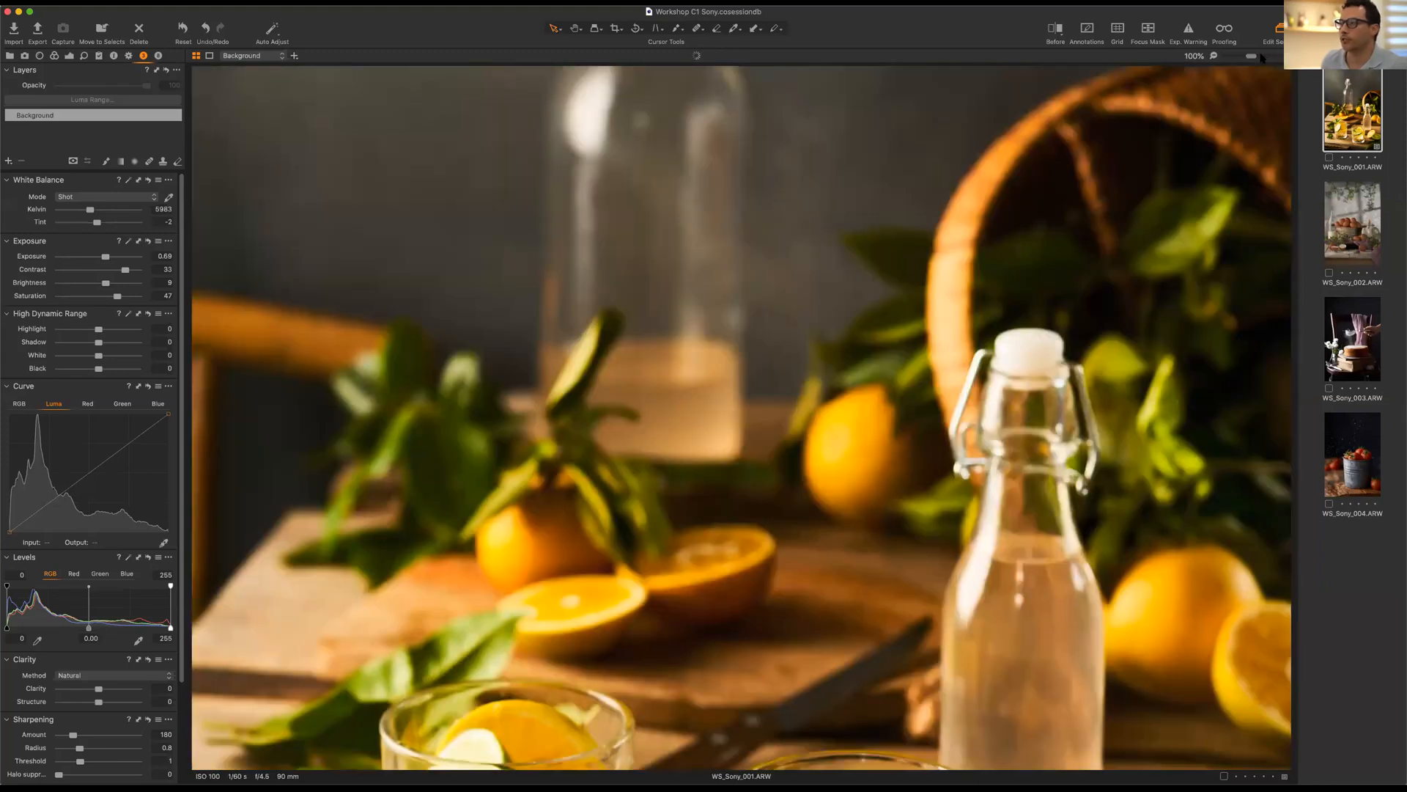
pyautogui.press('super+plus')
pyautogui.press('super+minus')
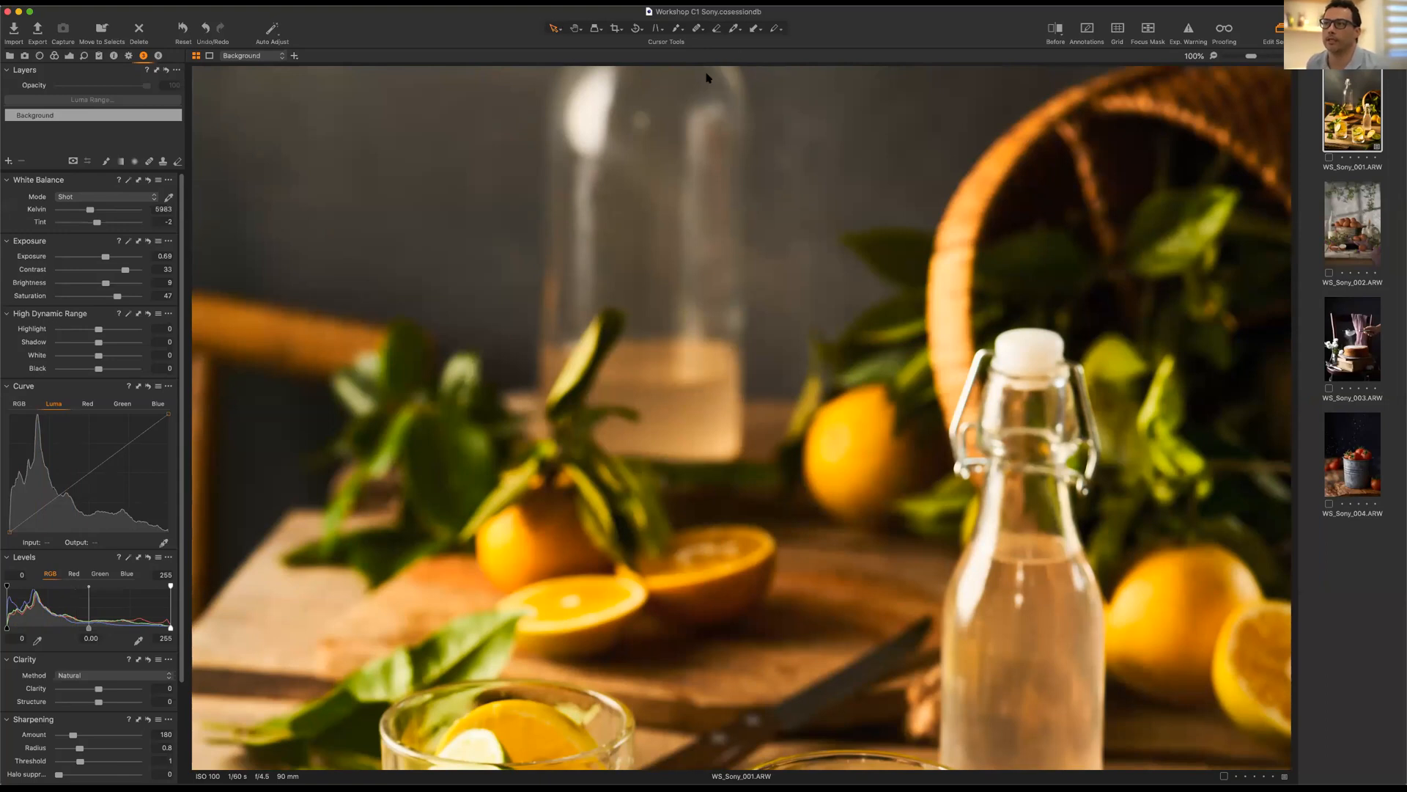
# Use the Pan tool and its temporary version to examine the glasses, fruit and bottles at 100%.
pyautogui.click(577, 30)
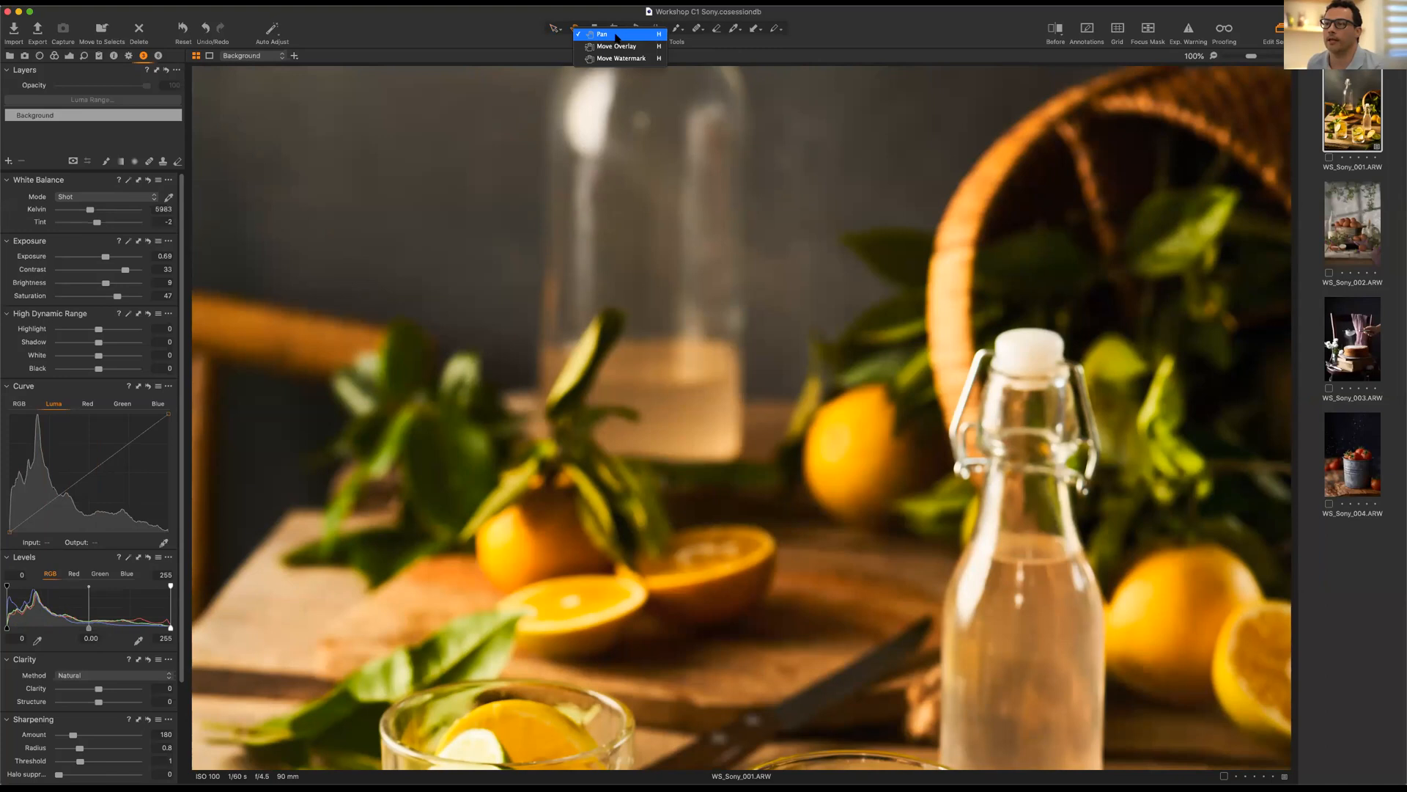
pyautogui.click(616, 35)
pyautogui.moveTo(602, 436); pyautogui.dragTo(590, 163)
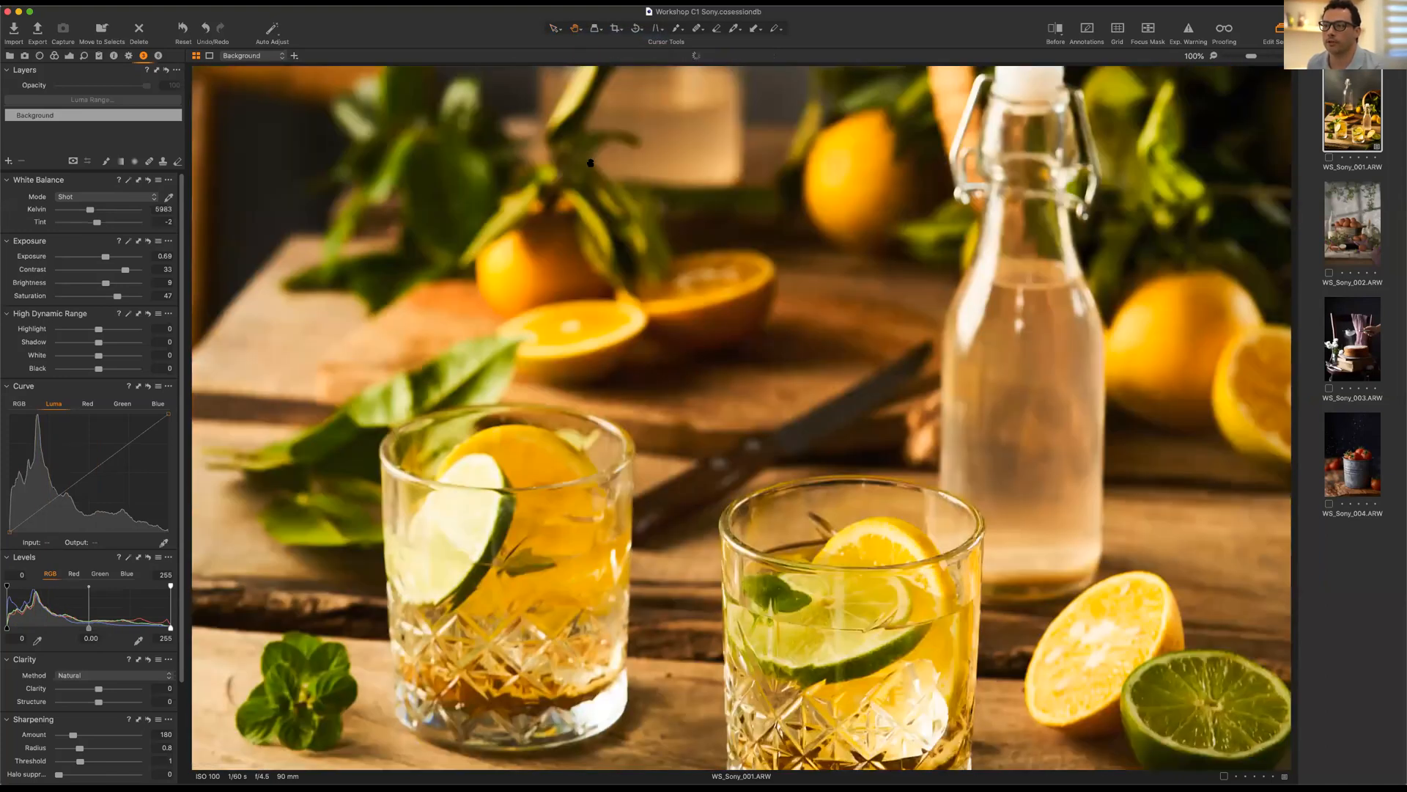
pyautogui.moveTo(624, 348); pyautogui.dragTo(785, 550)
pyautogui.moveTo(688, 493); pyautogui.dragTo(682, 210)
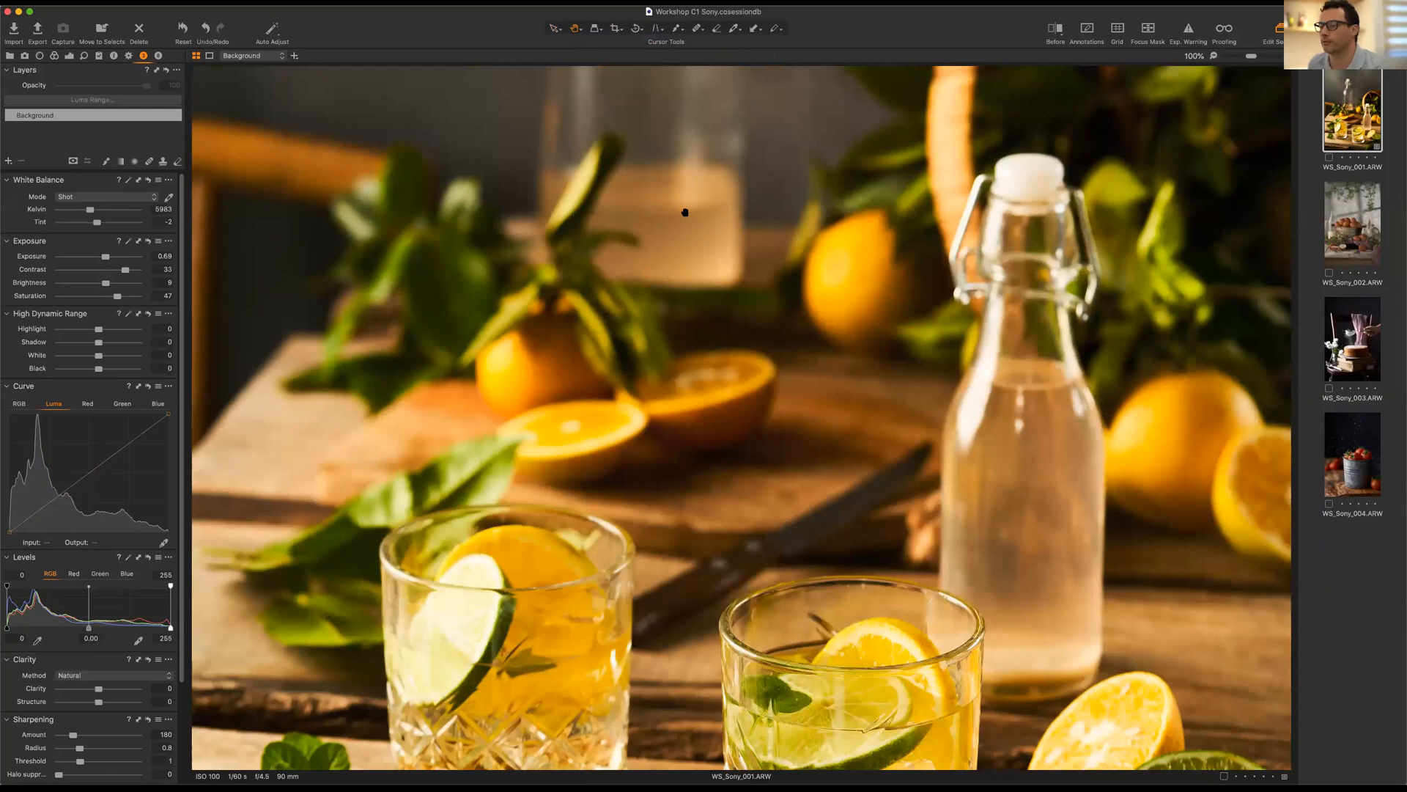
pyautogui.moveTo(655, 150)
pyautogui.mouseDown()
pyautogui.moveTo(646, 233)
pyautogui.moveTo(663, 145)
pyautogui.mouseUp()
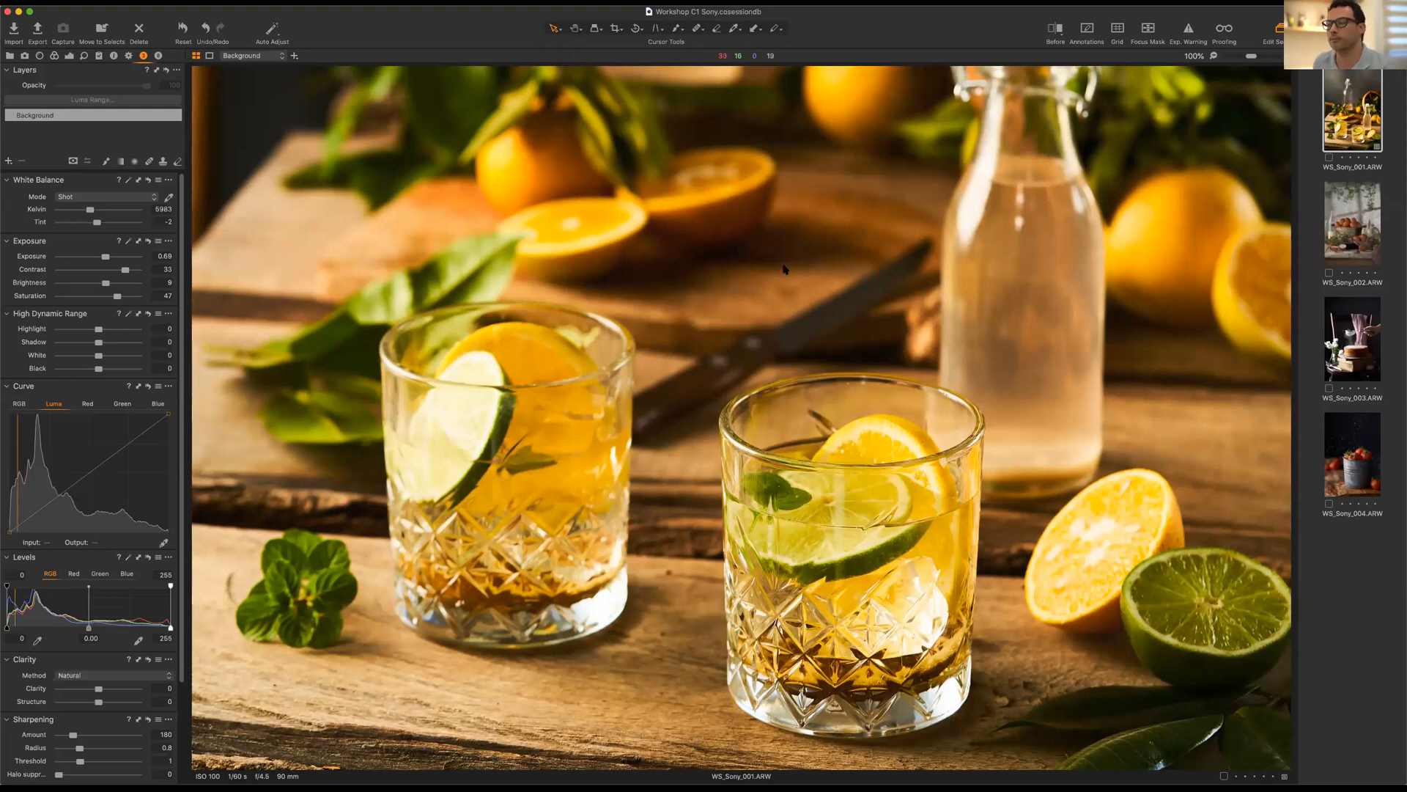
pyautogui.press('h')
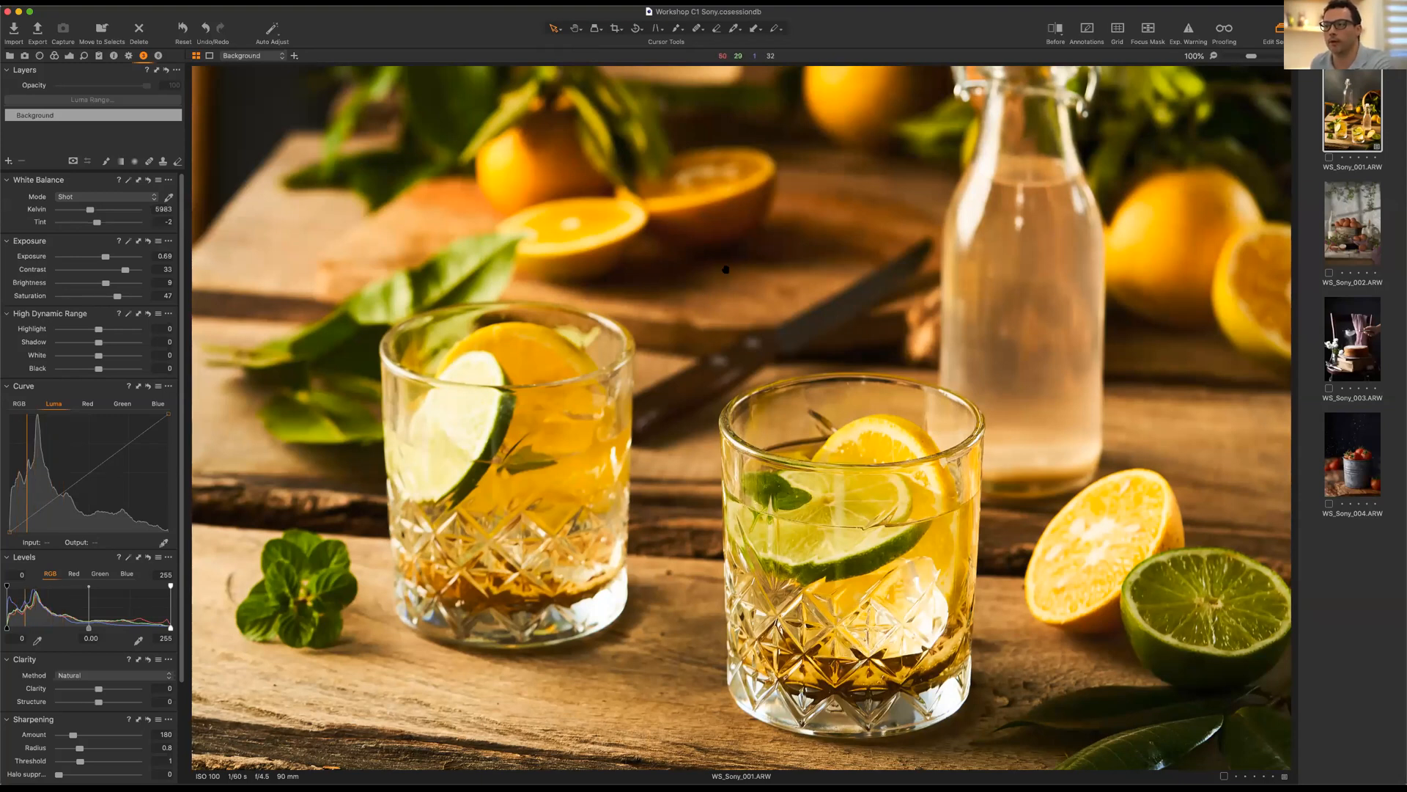
pyautogui.click(708, 289)
pyautogui.scroll(5, 633, 46)
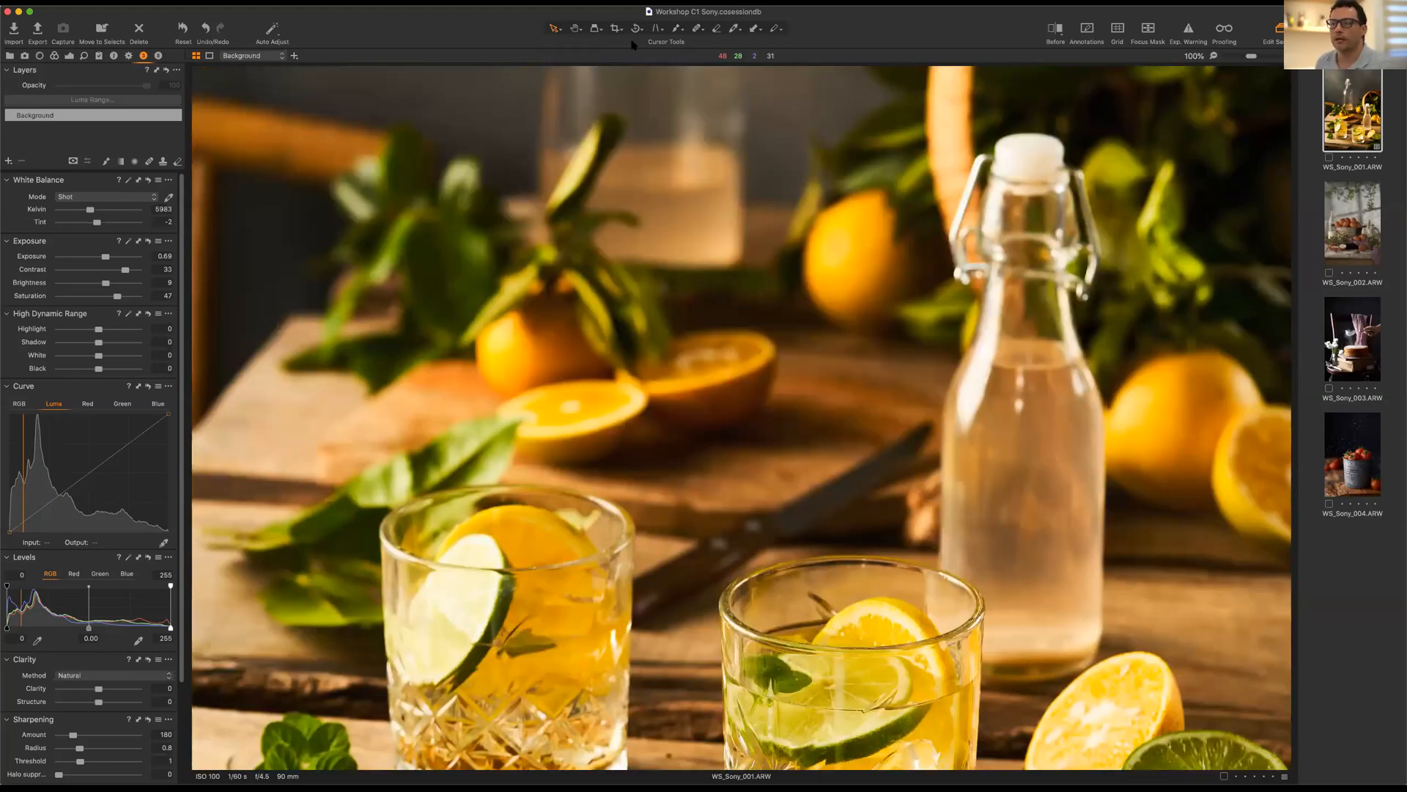
pyautogui.scroll(-6, 259, 250)
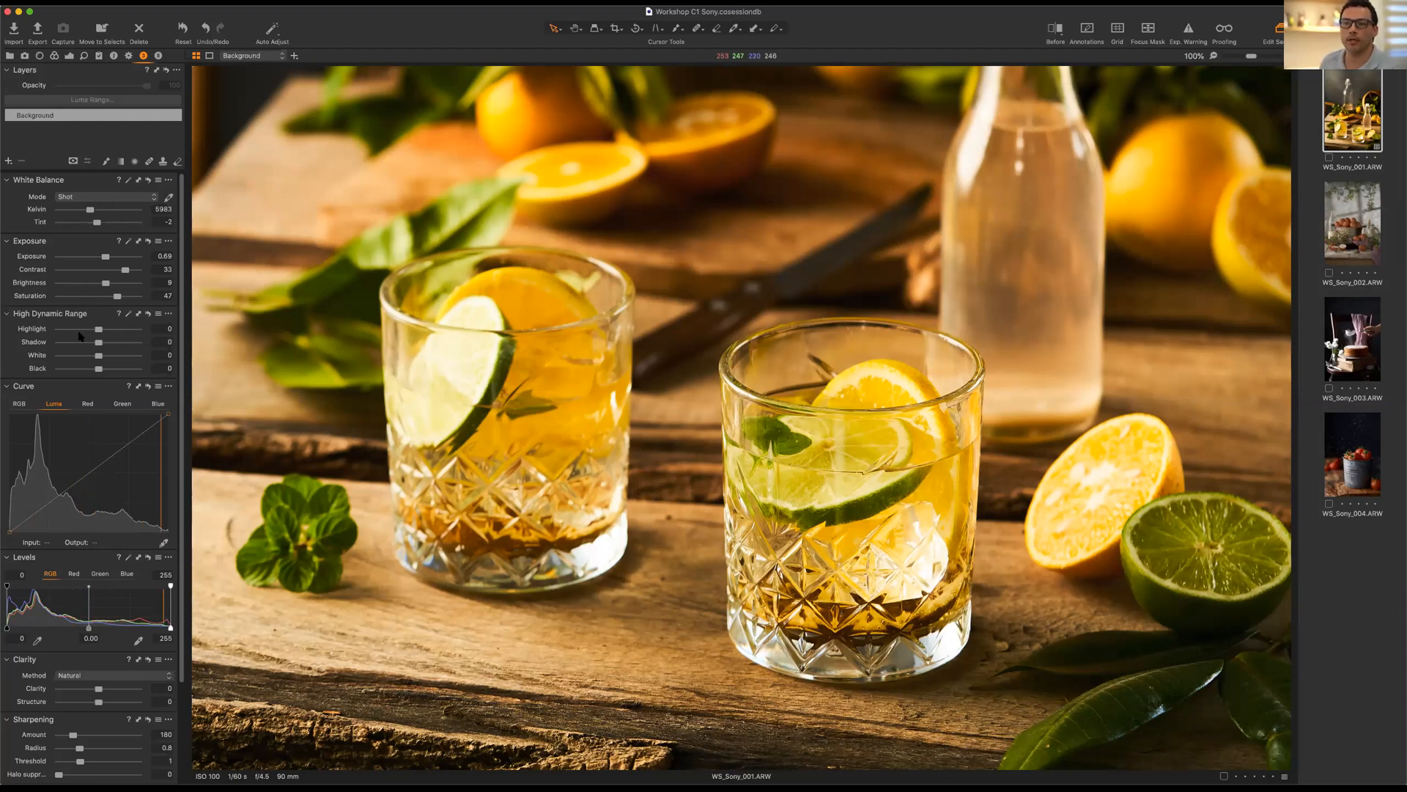
# Try High Dynamic Range Highlight values between 100 and -100, ending at -100.
pyautogui.moveTo(98, 329)
pyautogui.mouseDown()
pyautogui.moveTo(33, 335)
pyautogui.moveTo(150, 335)
pyautogui.moveTo(54, 341)
pyautogui.moveTo(131, 338)
pyautogui.moveTo(54, 340)
pyautogui.moveTo(111, 331)
pyautogui.mouseUp()
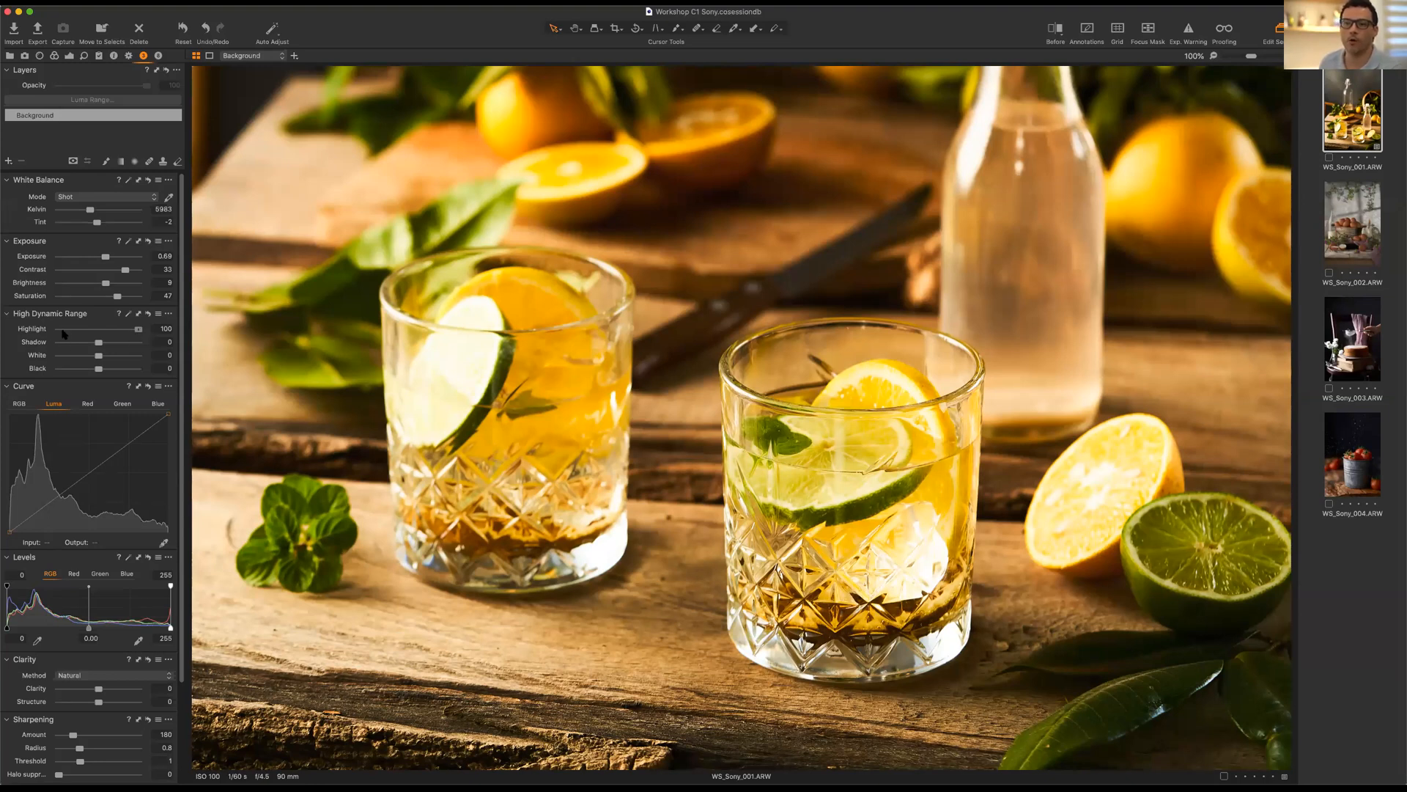
pyautogui.moveTo(138, 328); pyautogui.dragTo(59, 329)
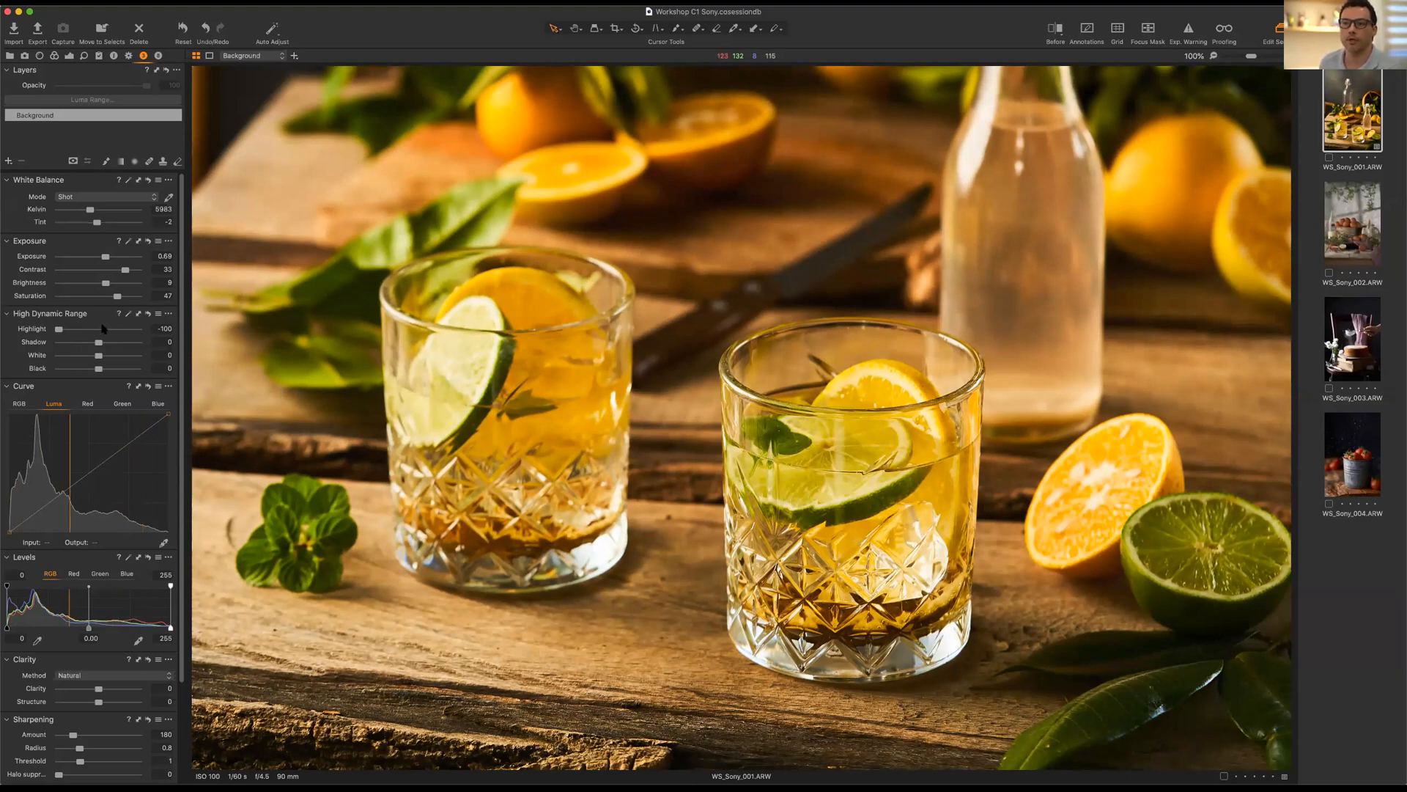
pyautogui.scroll(10, 99, 328)
pyautogui.scroll(-5, 68, 328)
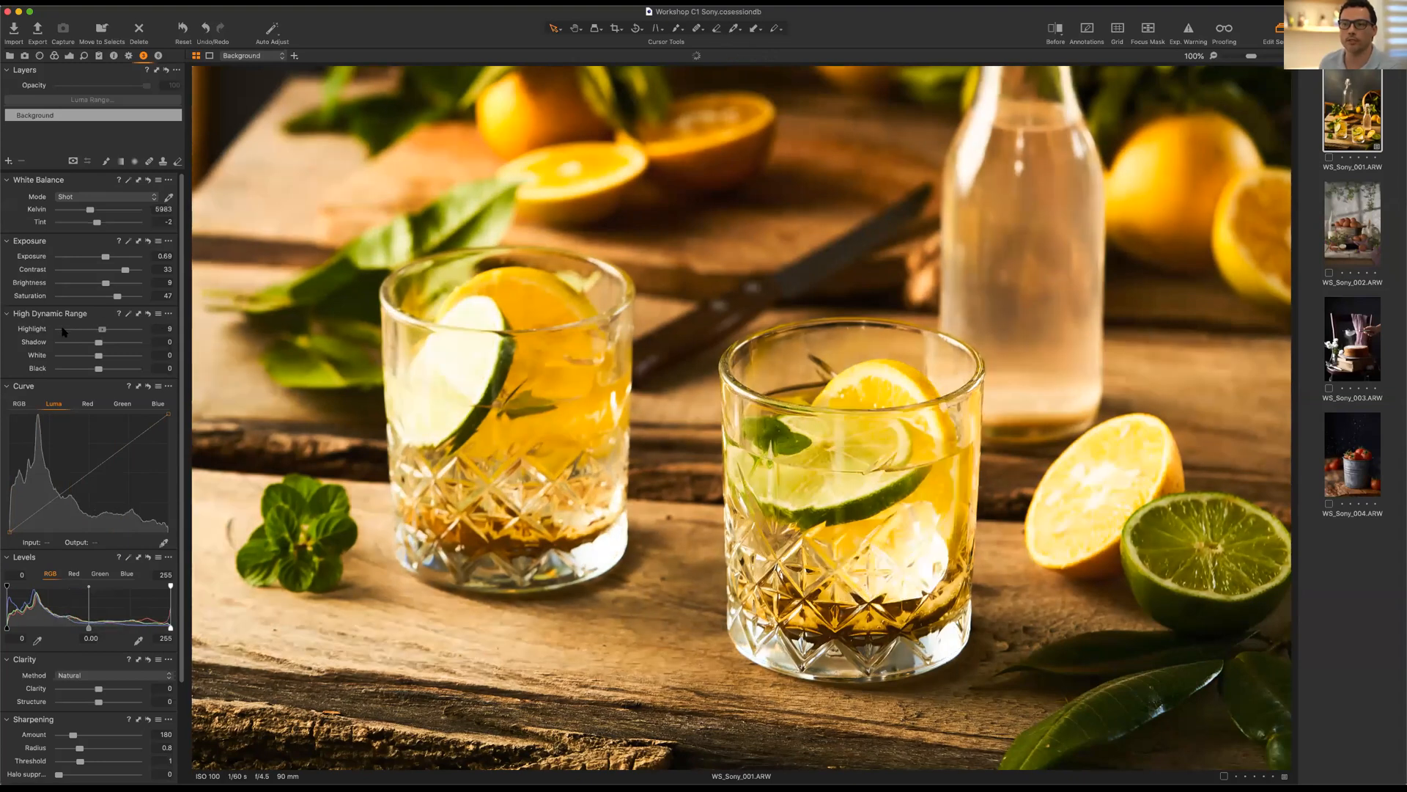
pyautogui.scroll(-4, 61, 331)
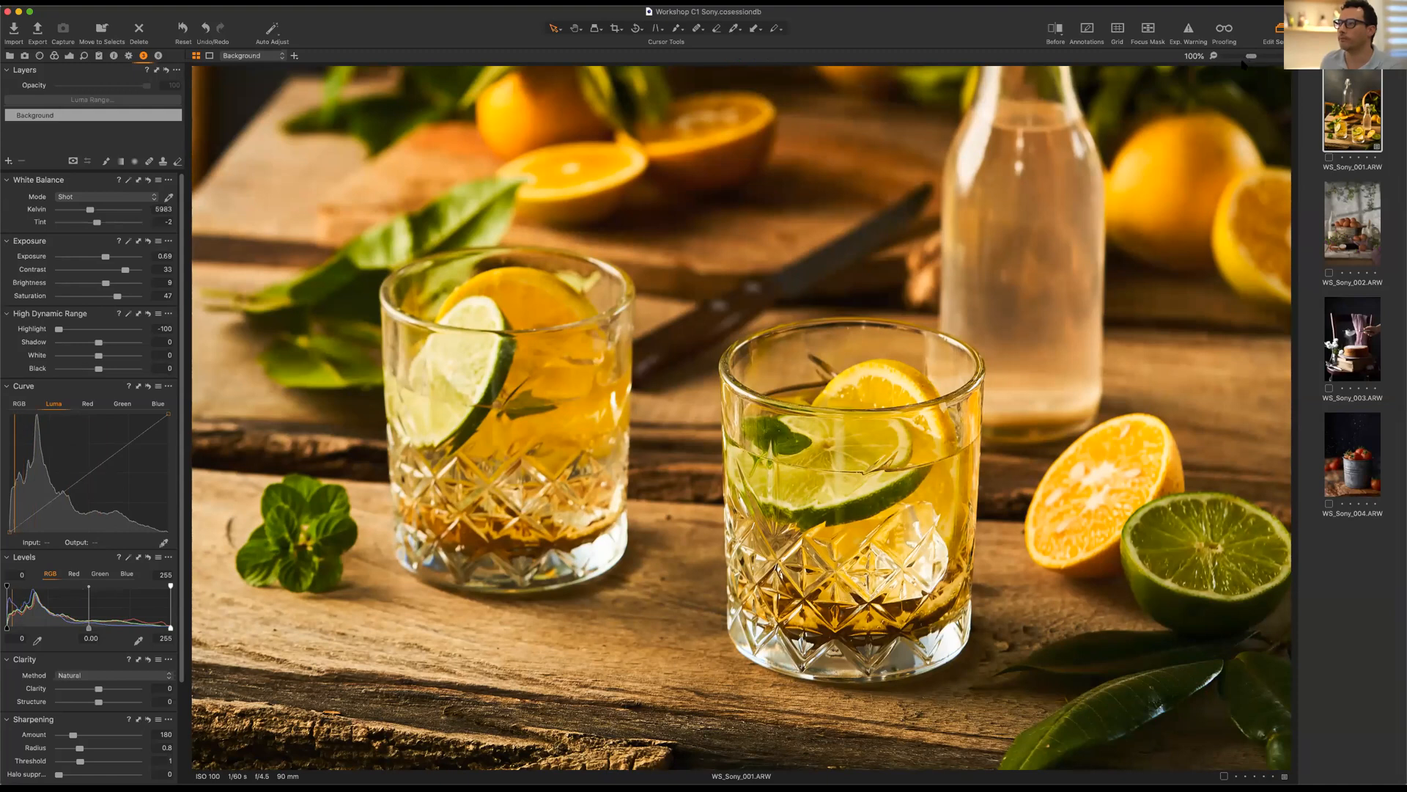
# Set the photo's Brightness to 19 with the whole image in view.
pyautogui.click(1214, 57)
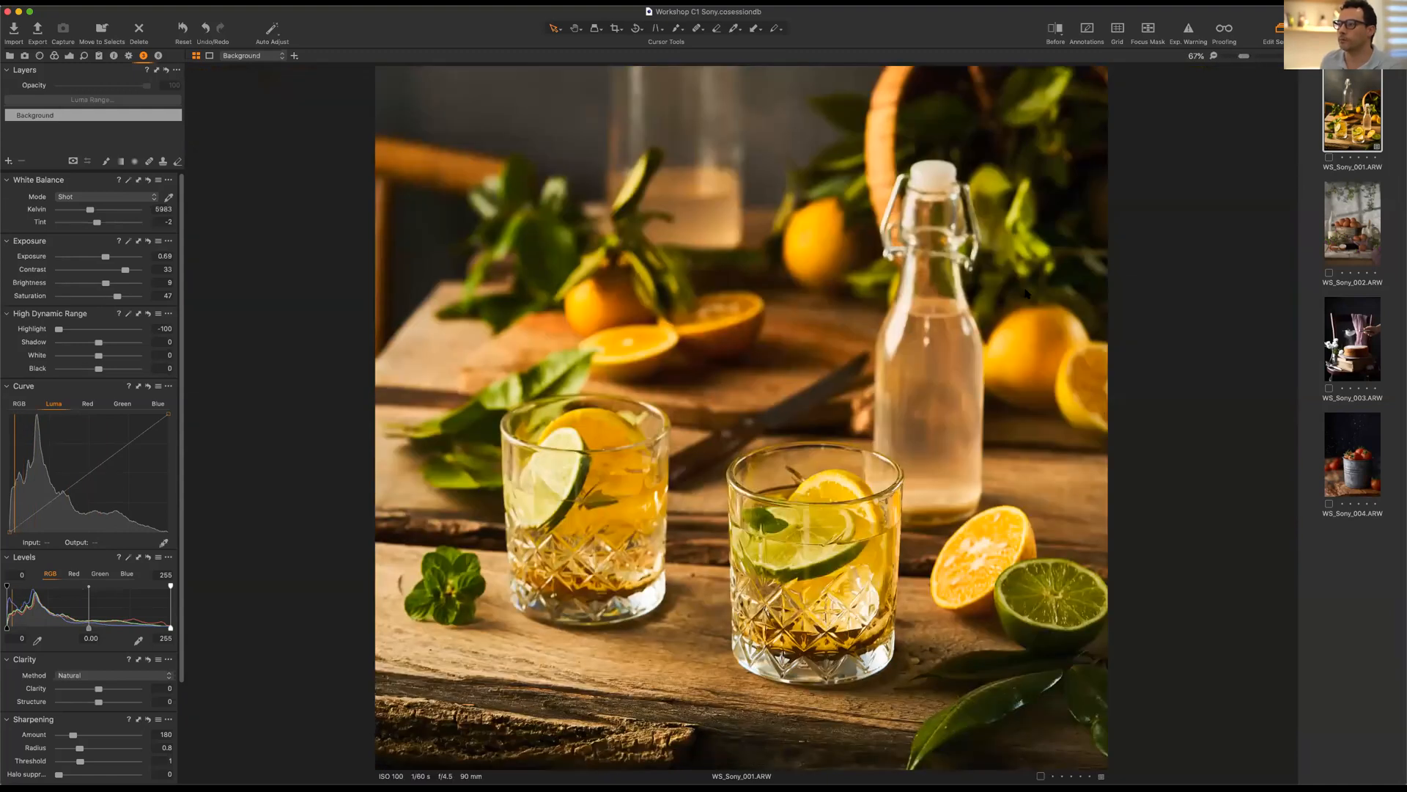
pyautogui.scroll(1, 607, 432)
pyautogui.scroll(-3, 533, 445)
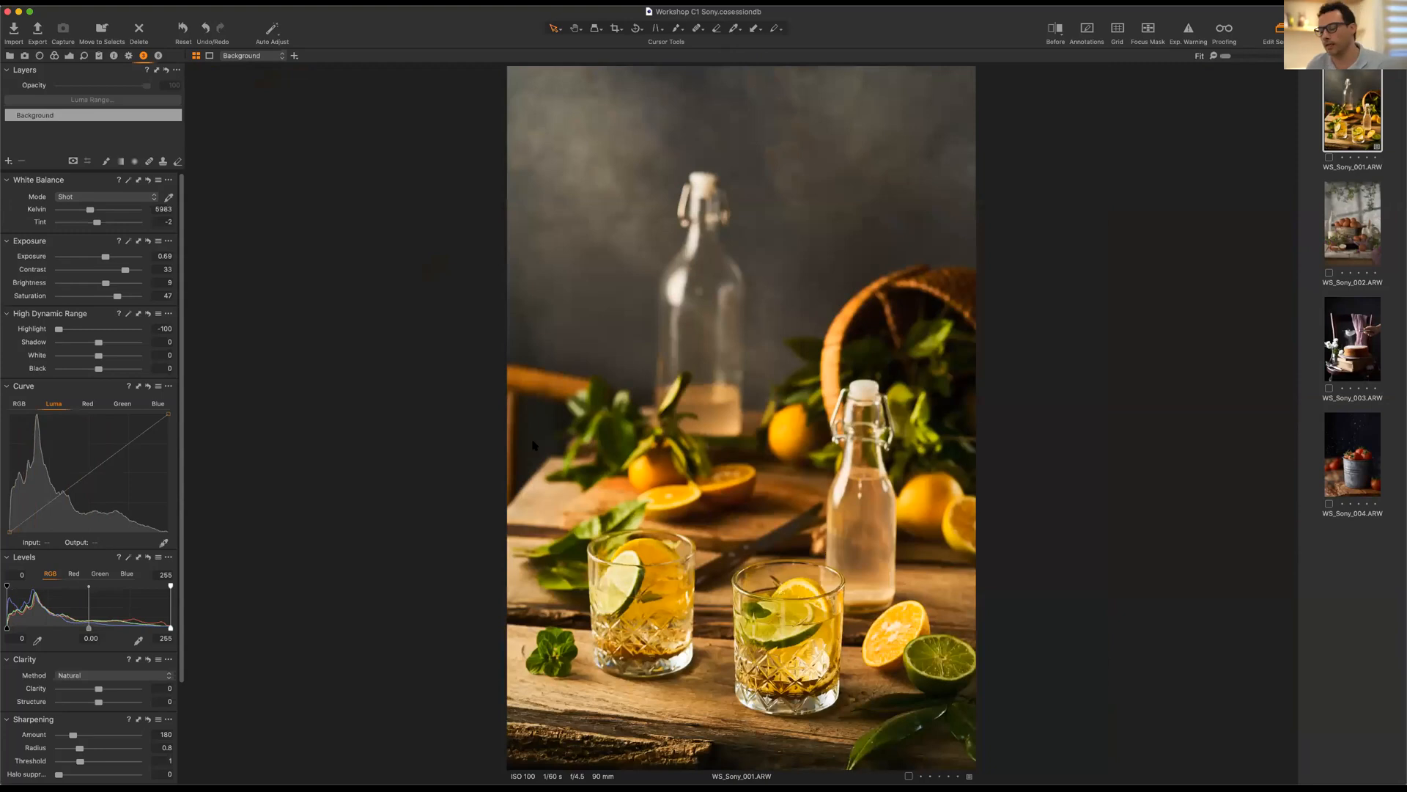
pyautogui.scroll(2, 534, 445)
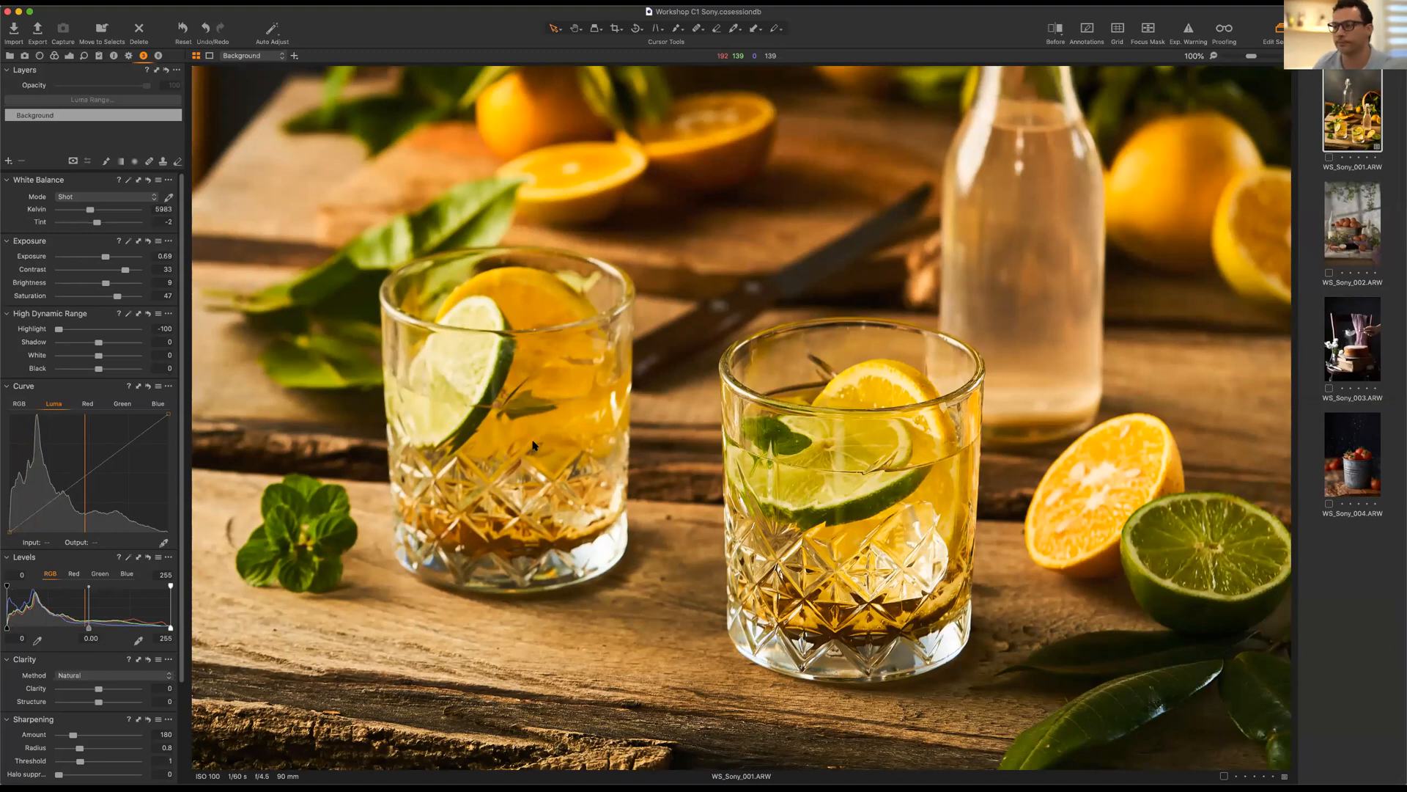
pyautogui.press('super+0')
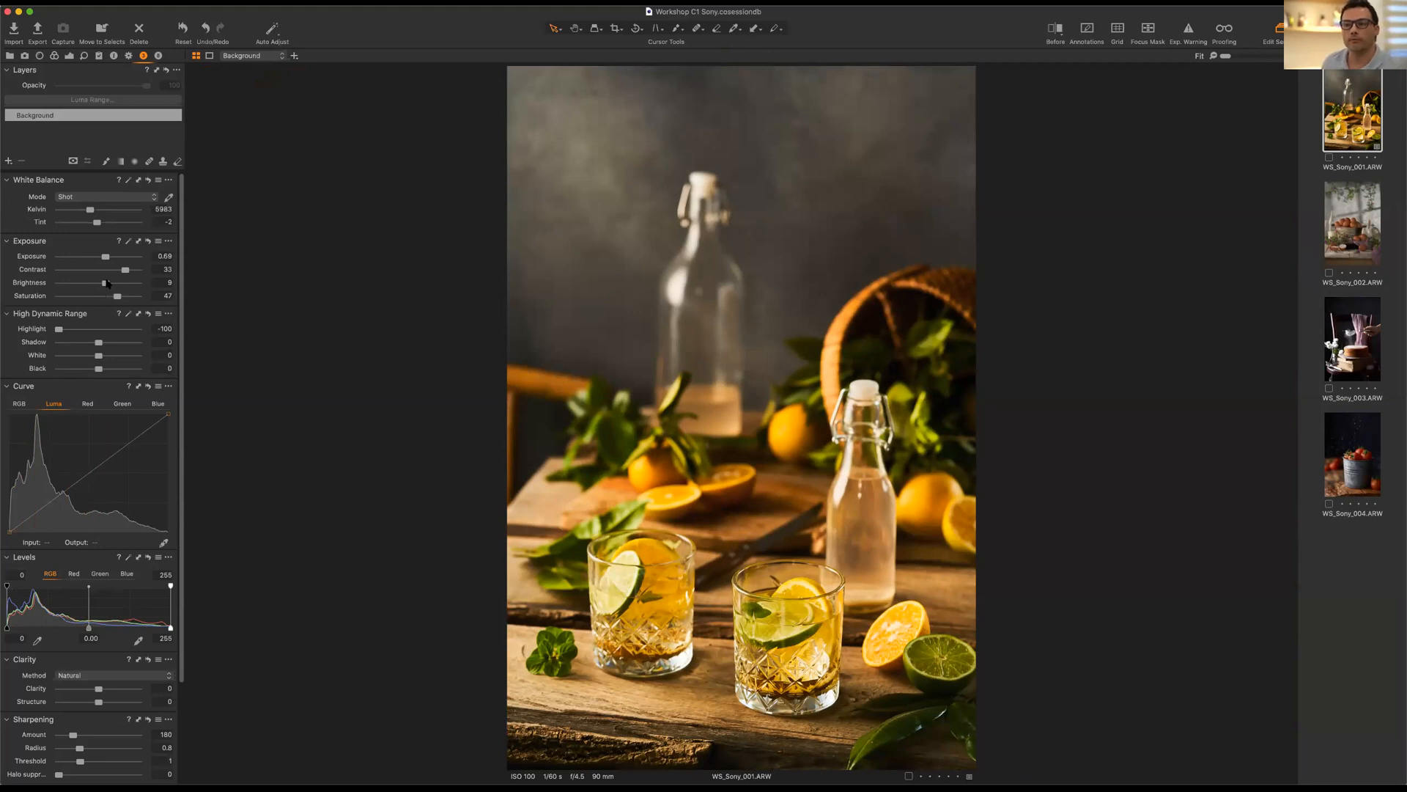
pyautogui.moveTo(113, 283); pyautogui.dragTo(118, 283)
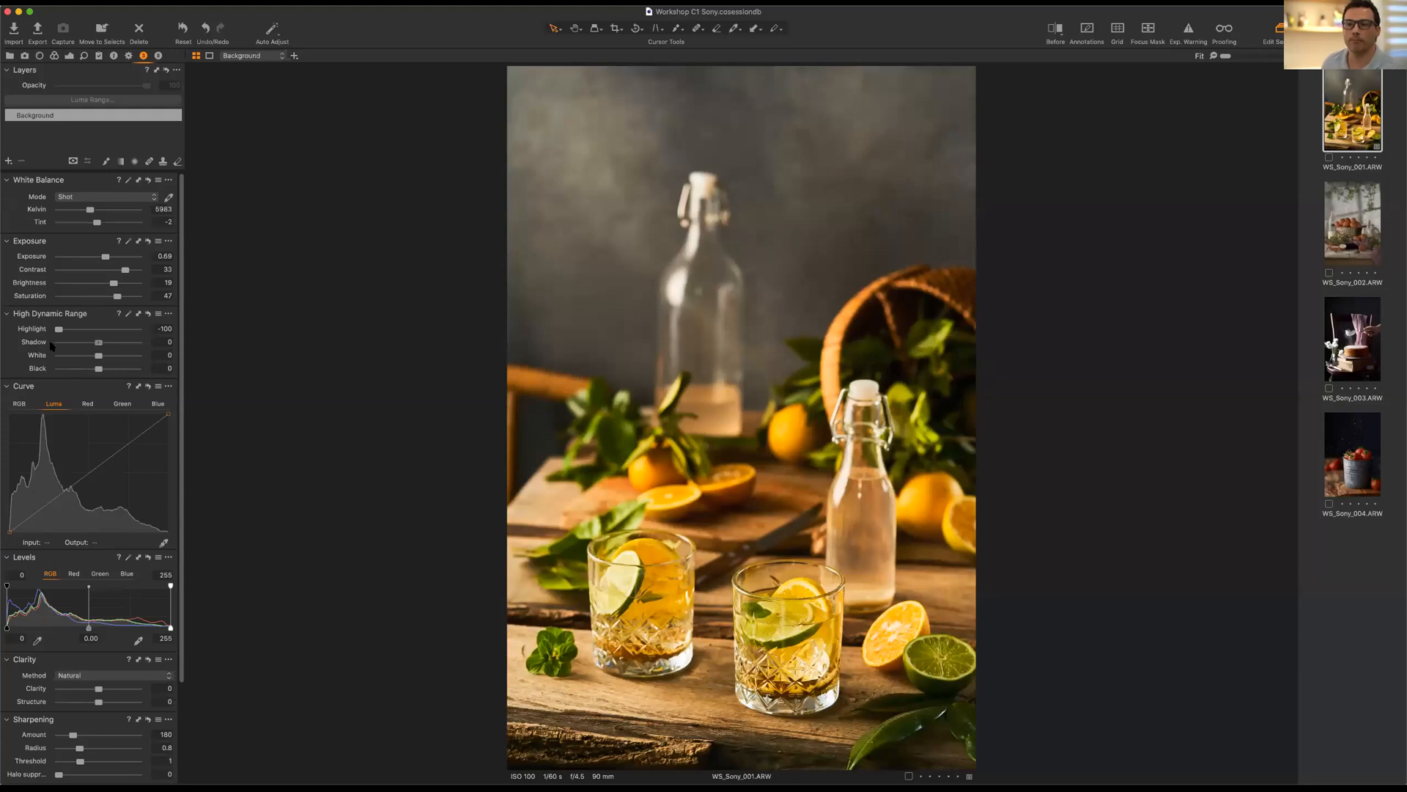
# Try High Dynamic Range Shadow at -100 and at 100, and bring it to 2.
pyautogui.moveTo(53, 342); pyautogui.dragTo(44, 346)
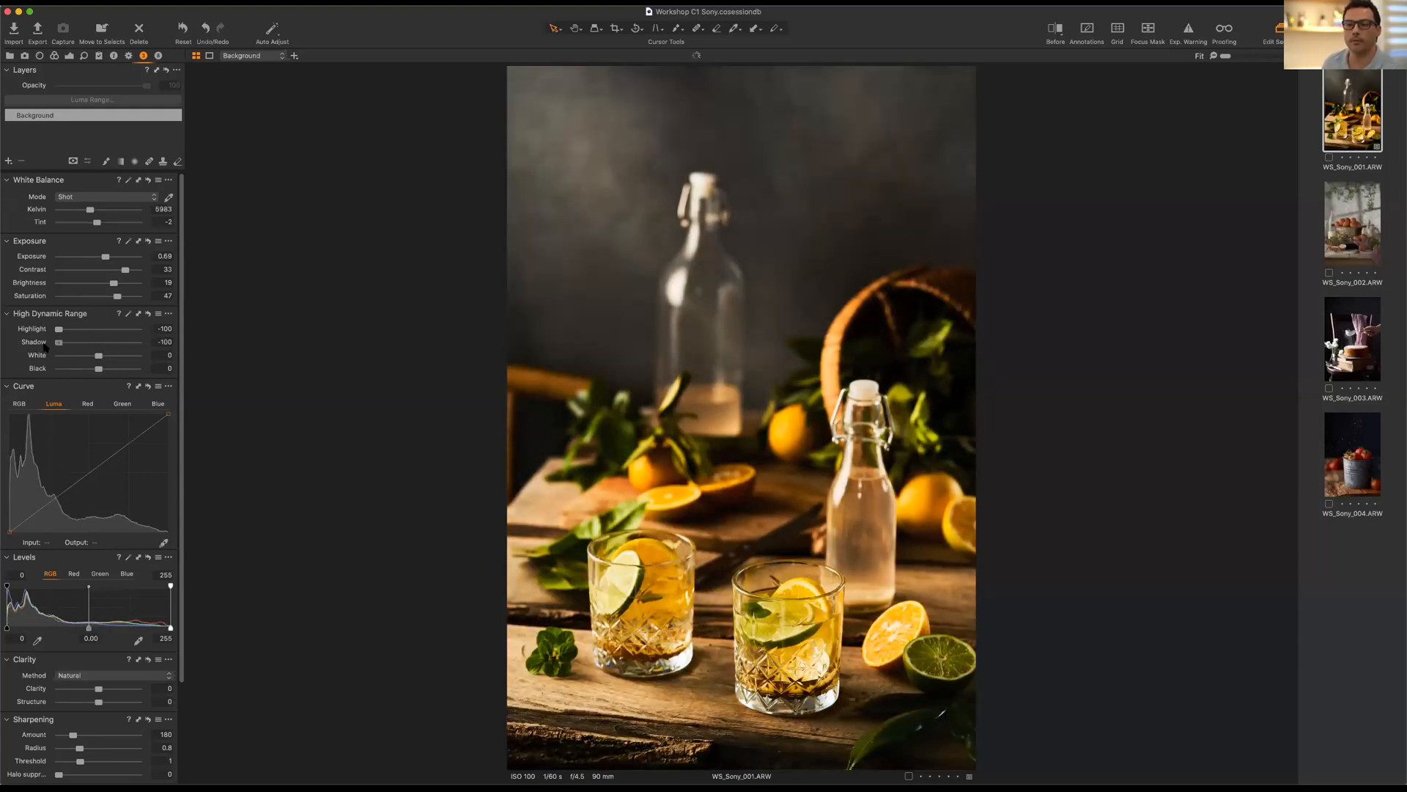
pyautogui.click(141, 346)
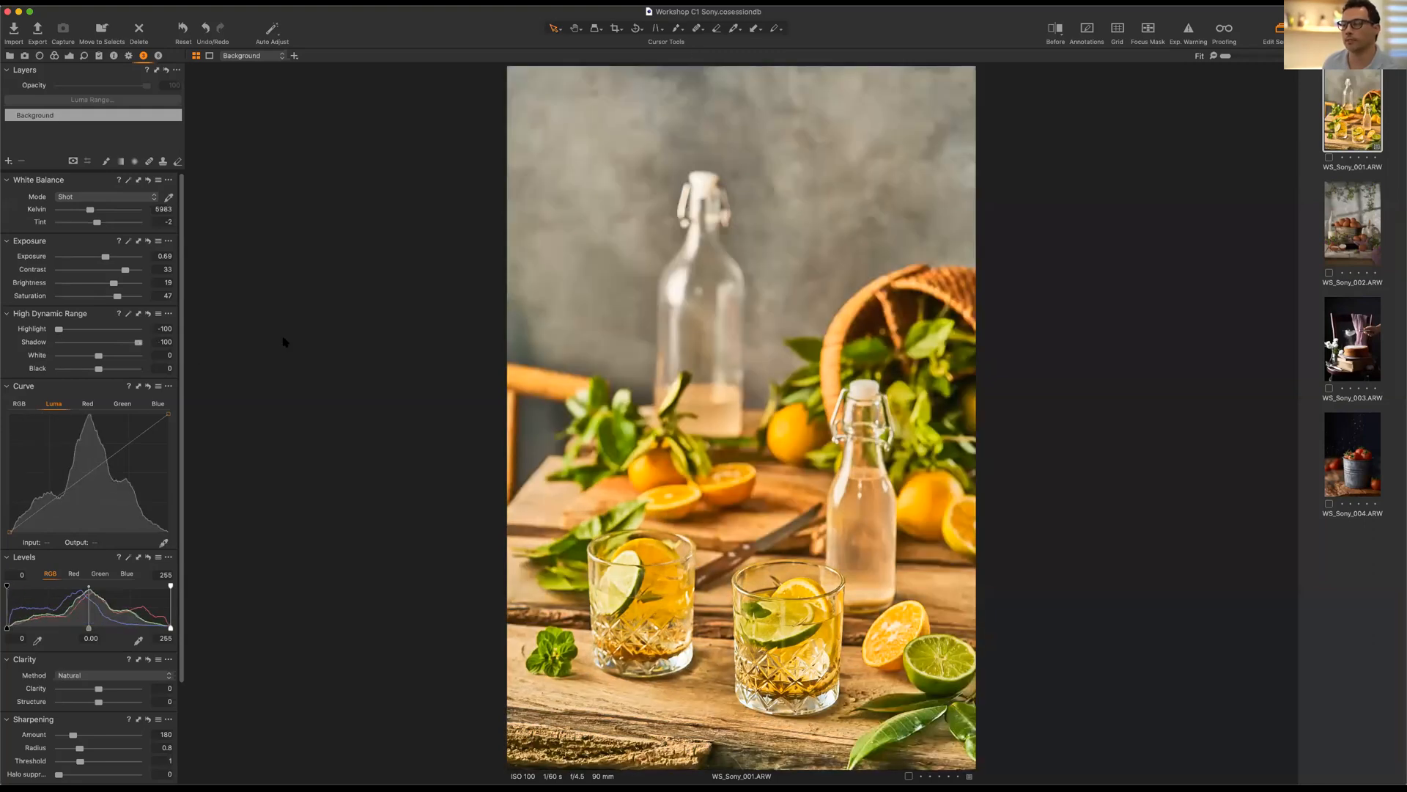
pyautogui.click(55, 342)
pyautogui.click(136, 341)
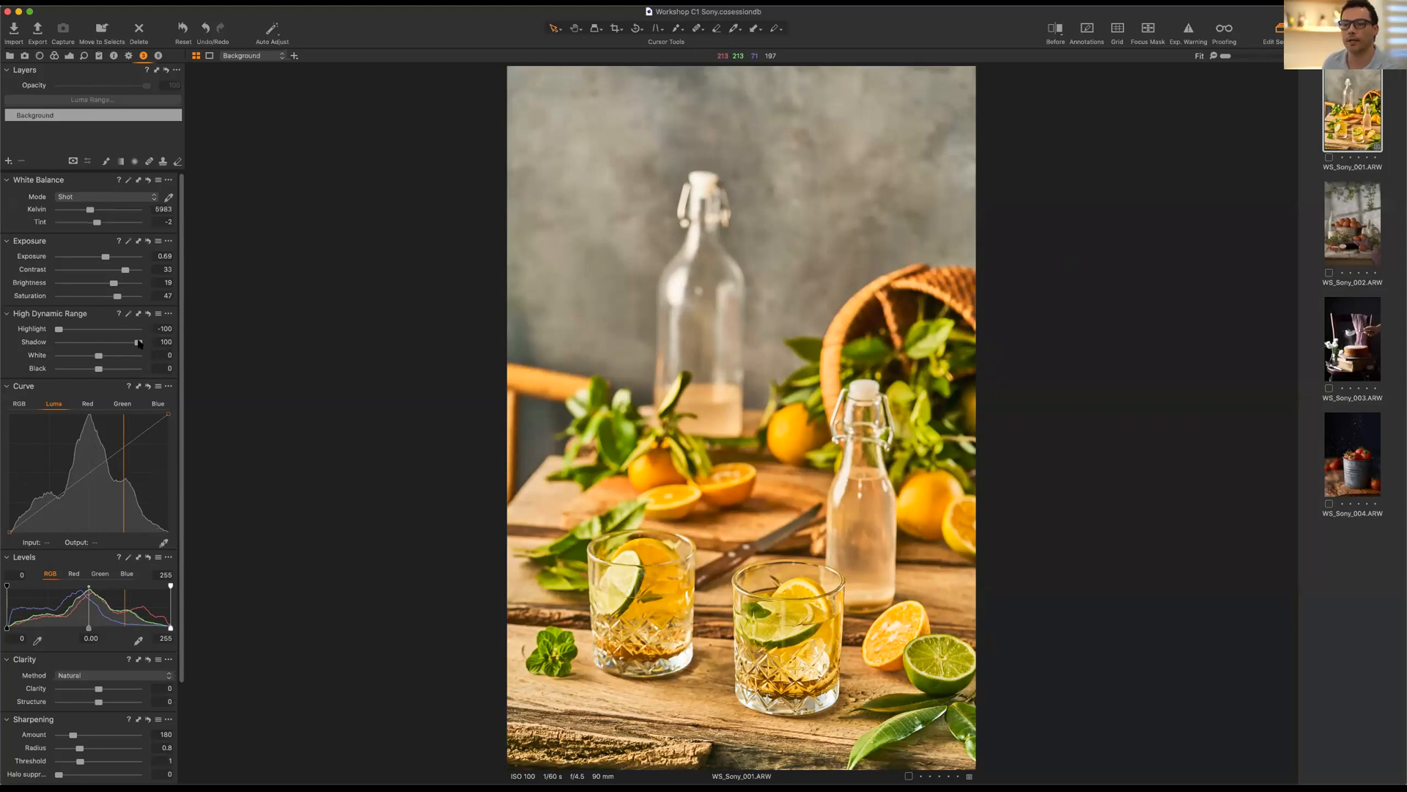
pyautogui.moveTo(138, 341); pyautogui.dragTo(100, 342)
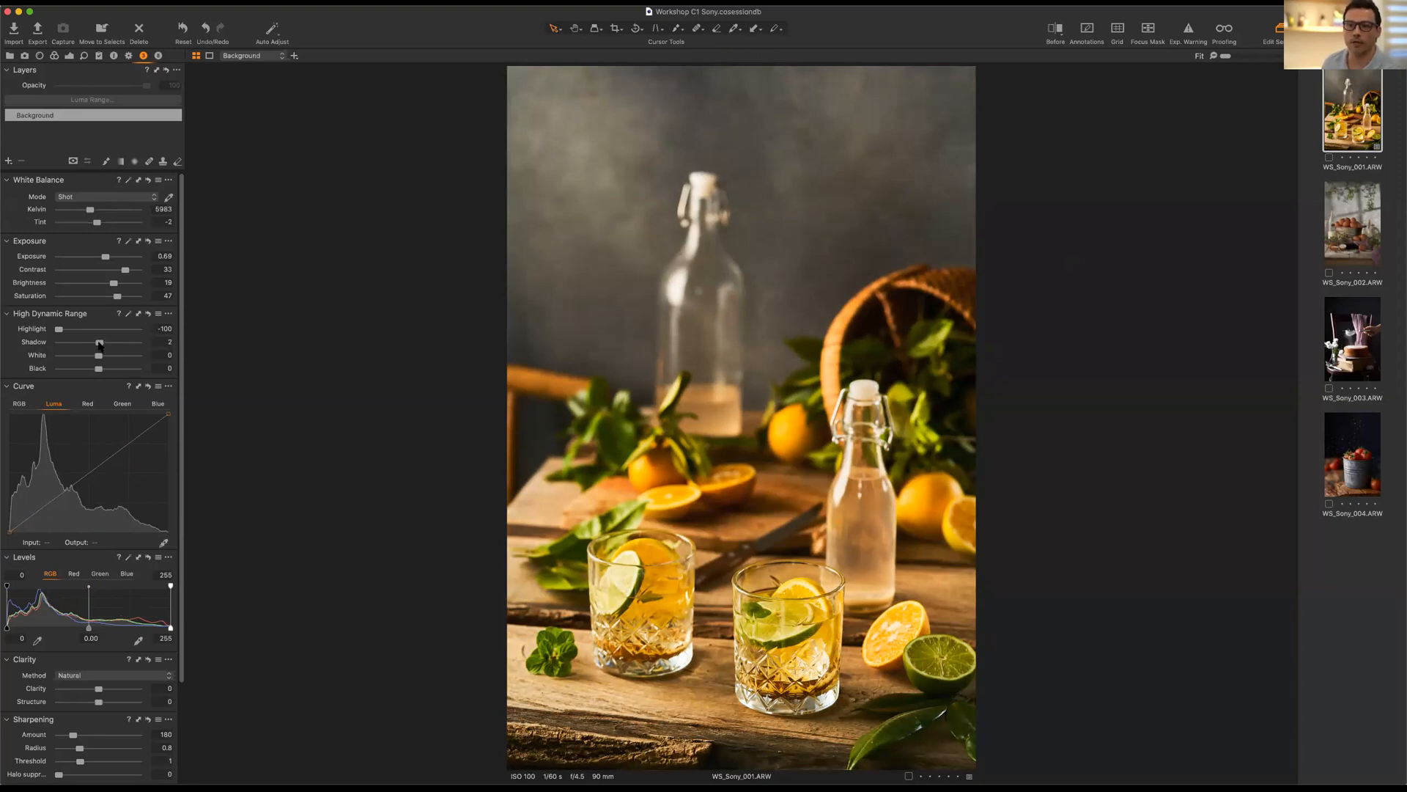
# Try High Dynamic Range Shadow at 100, reset it to 0, and raise it again to 88 and 84.
pyautogui.moveTo(100, 343); pyautogui.dragTo(139, 343)
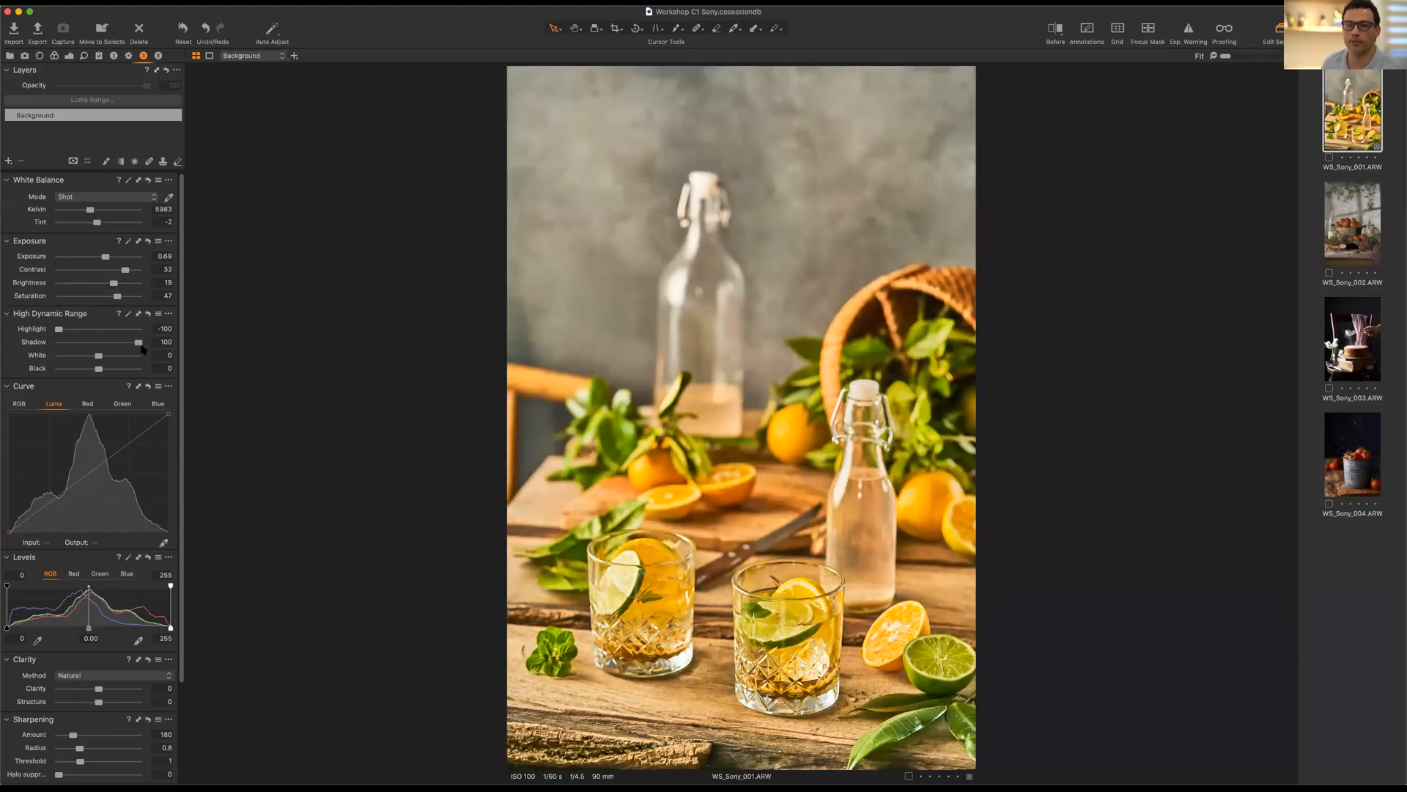
pyautogui.doubleClick(138, 342)
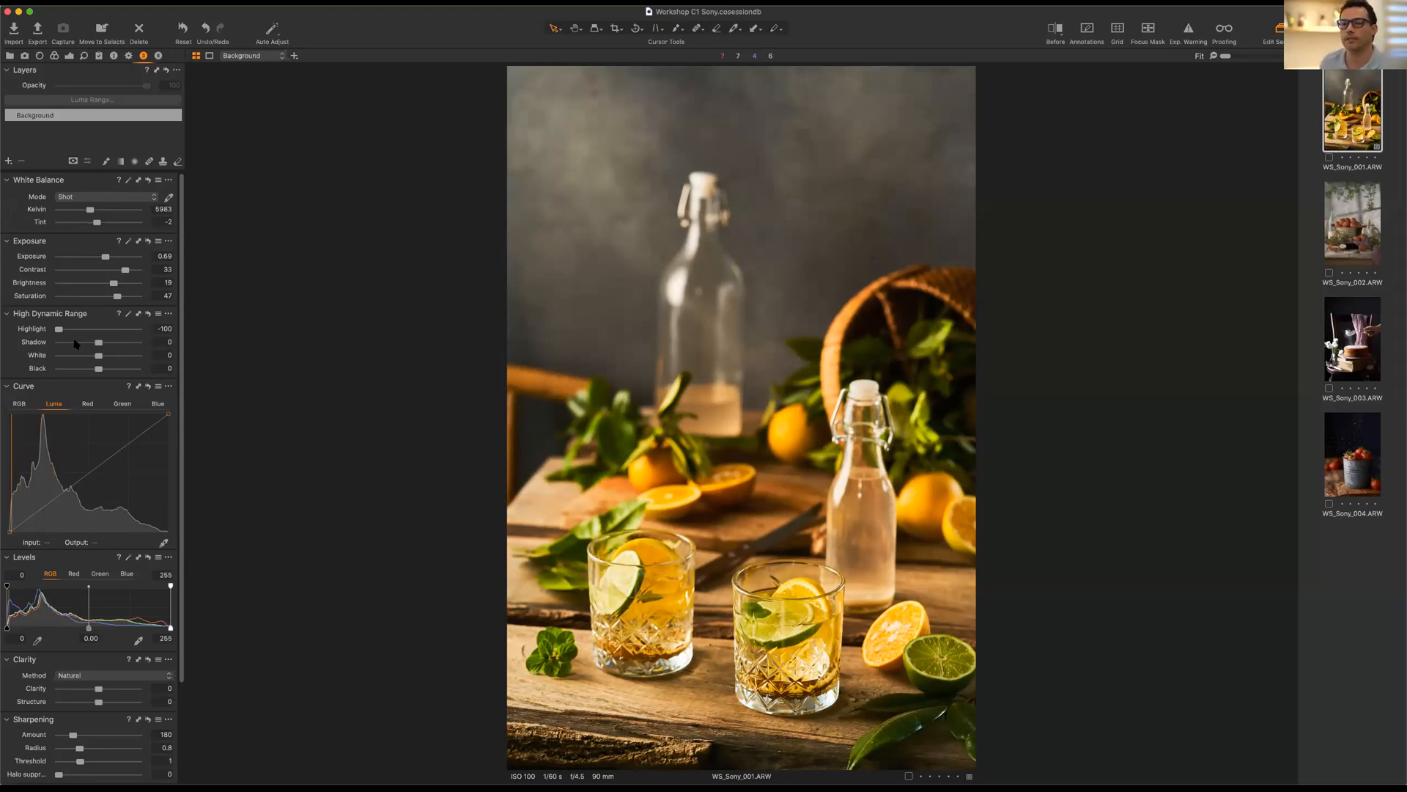
pyautogui.moveTo(102, 342); pyautogui.dragTo(136, 350)
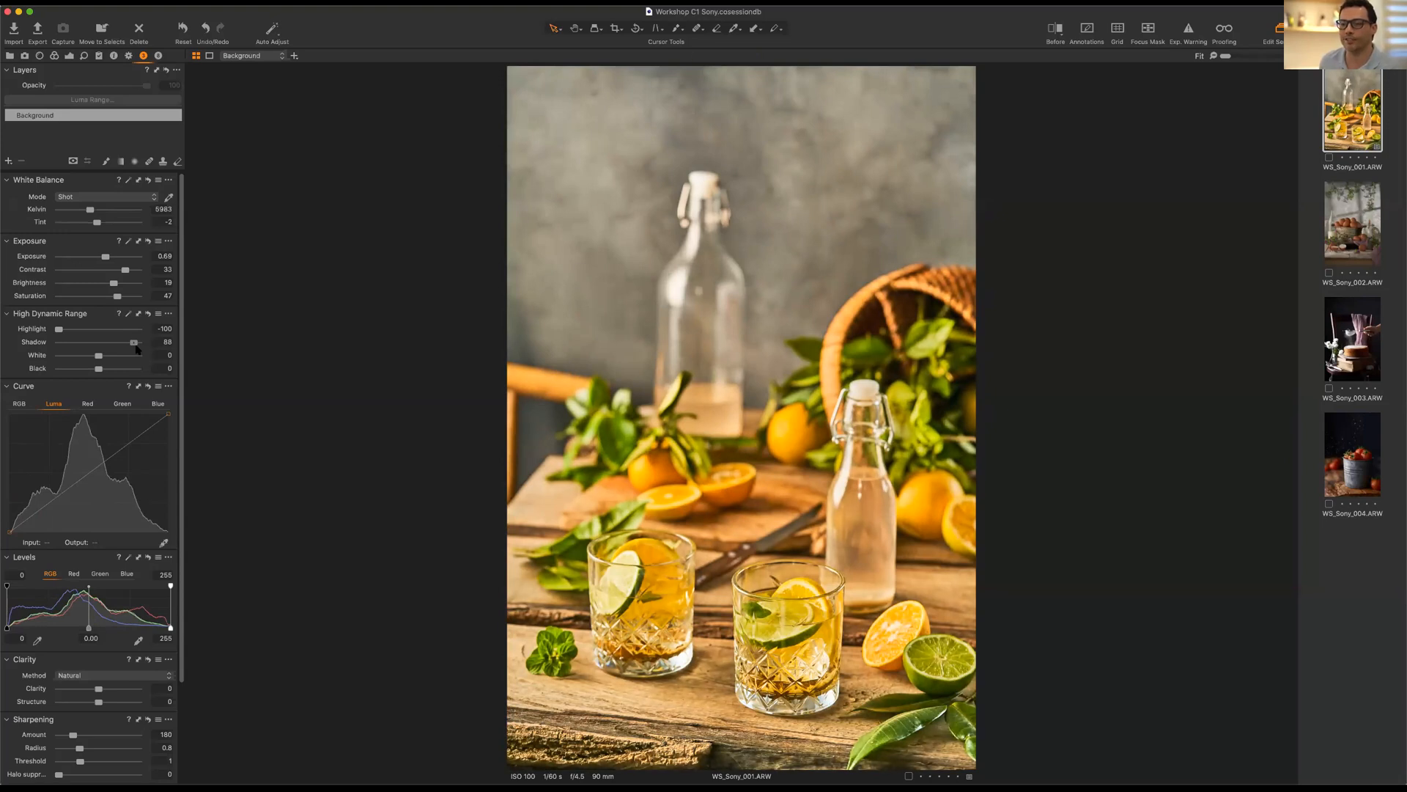
pyautogui.moveTo(136, 349); pyautogui.dragTo(133, 349)
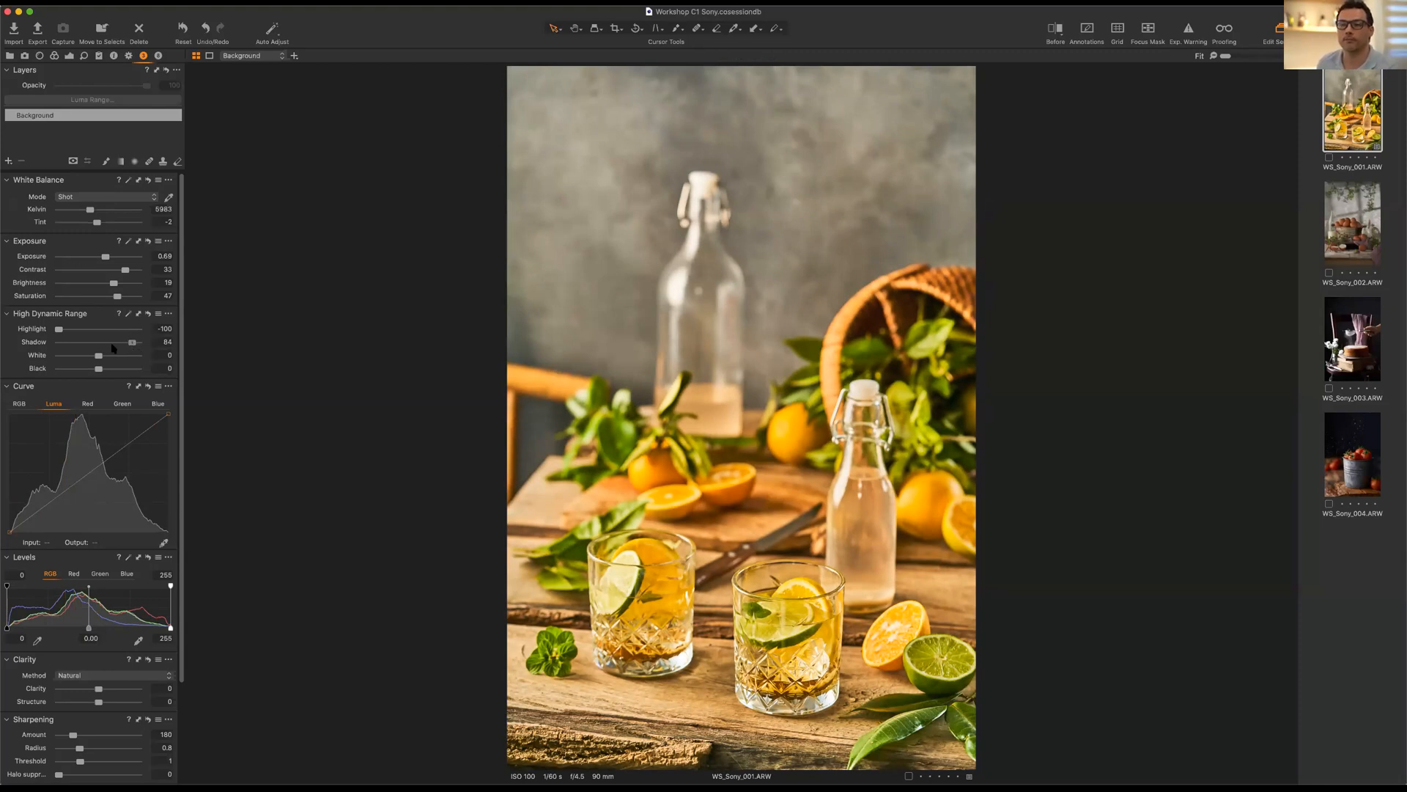
# Set High Dynamic Range Shadow to 27, White to -20 and Black to 58.
pyautogui.click(108, 344)
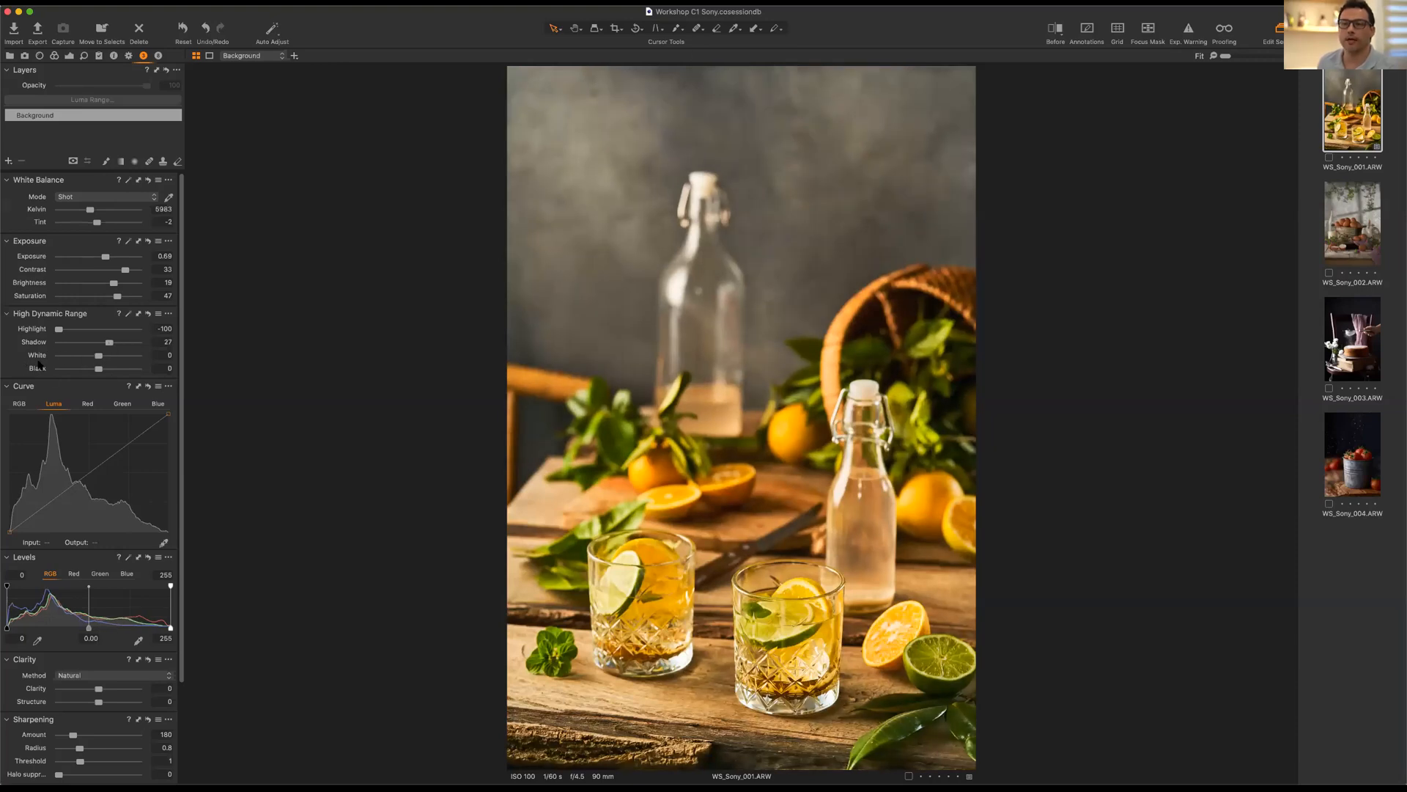
pyautogui.moveTo(100, 355); pyautogui.dragTo(144, 362)
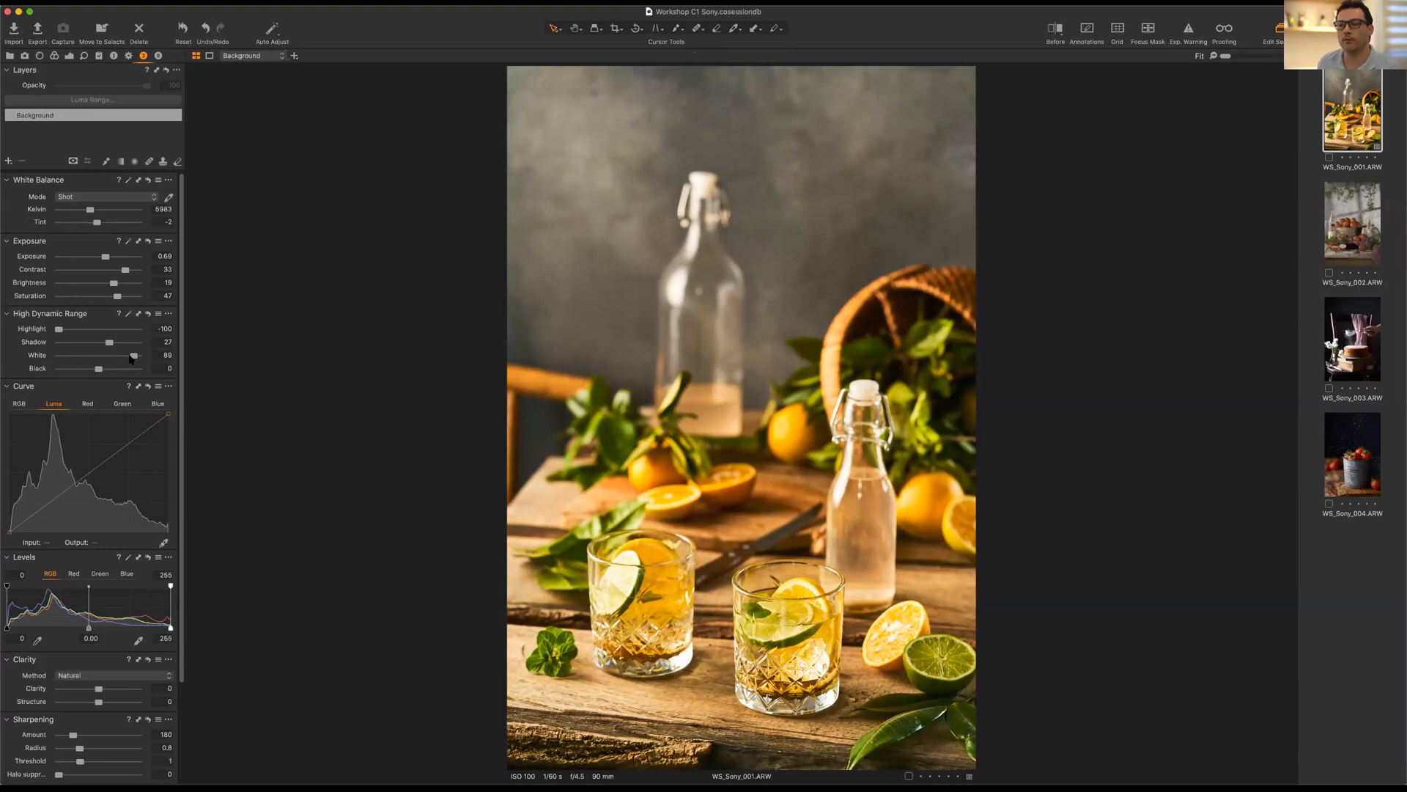
pyautogui.moveTo(133, 356)
pyautogui.mouseDown()
pyautogui.moveTo(51, 381)
pyautogui.moveTo(91, 379)
pyautogui.moveTo(61, 371)
pyautogui.moveTo(76, 370)
pyautogui.moveTo(122, 389)
pyautogui.moveTo(130, 371)
pyautogui.mouseUp()
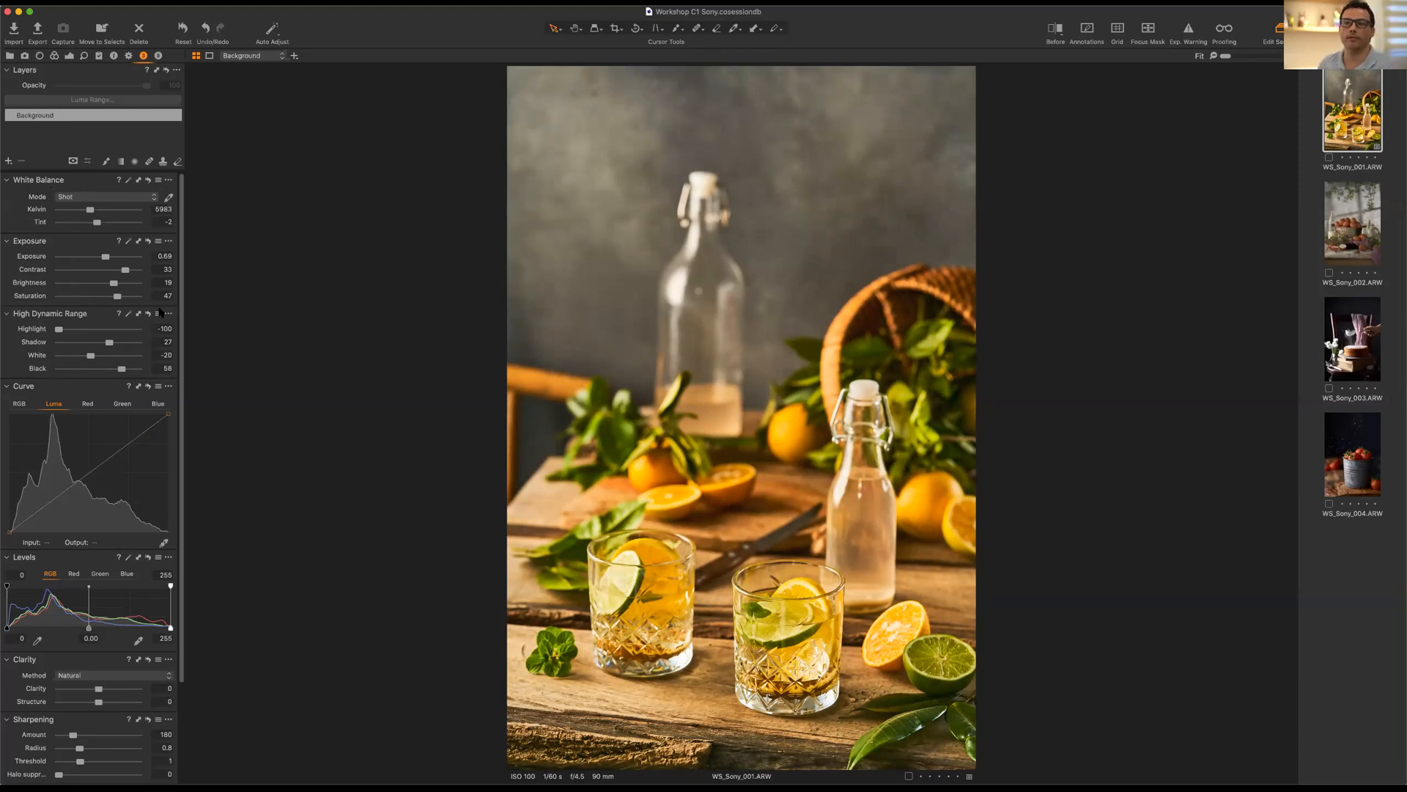
# Compare the photo before and after the edits by sweeping the split divider across it, and leave the comparison.
pyautogui.click(1056, 28)
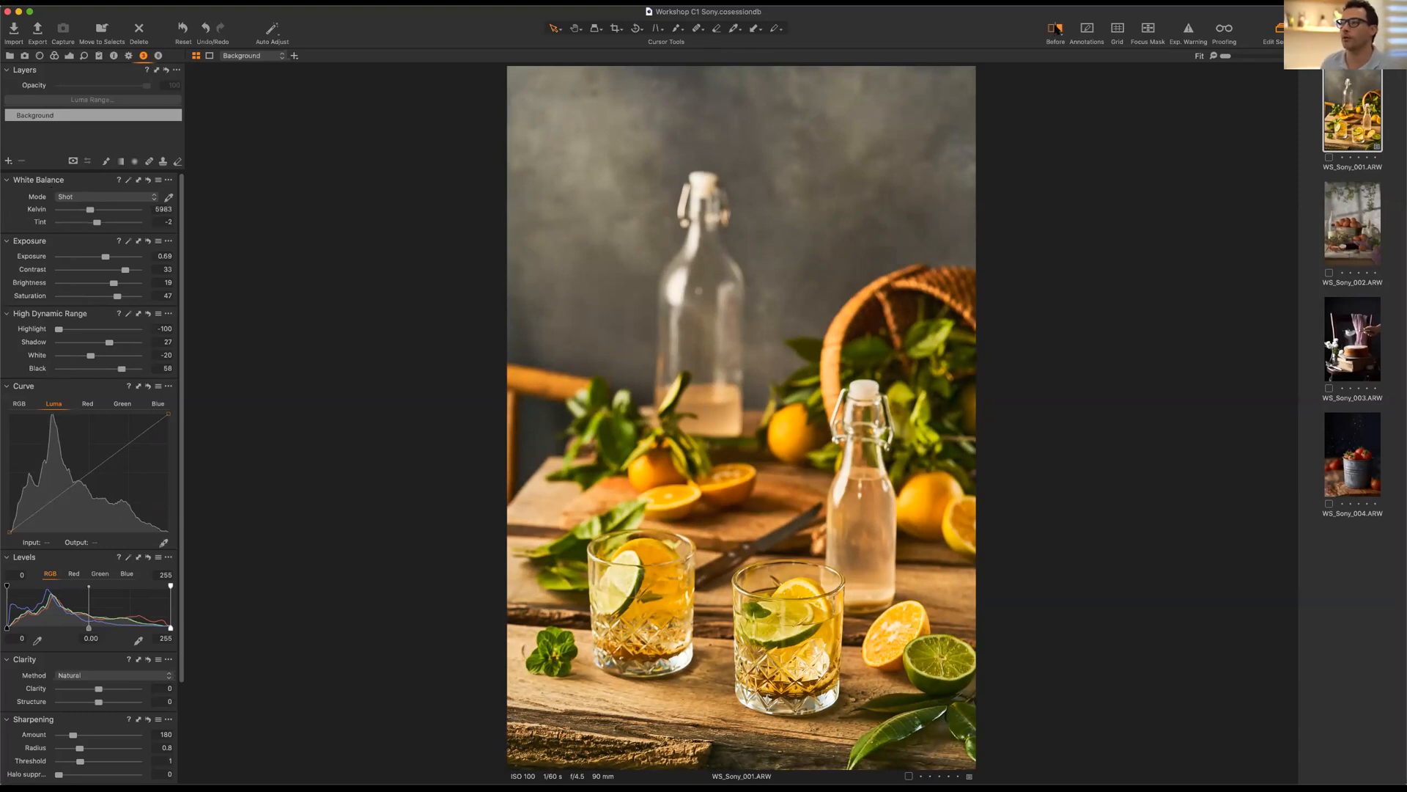
pyautogui.moveTo(734, 419)
pyautogui.mouseDown()
pyautogui.moveTo(921, 421)
pyautogui.moveTo(694, 447)
pyautogui.moveTo(733, 462)
pyautogui.moveTo(839, 417)
pyautogui.moveTo(631, 414)
pyautogui.moveTo(767, 417)
pyautogui.moveTo(739, 417)
pyautogui.mouseUp()
pyautogui.moveTo(895, 495); pyautogui.dragTo(1044, 521)
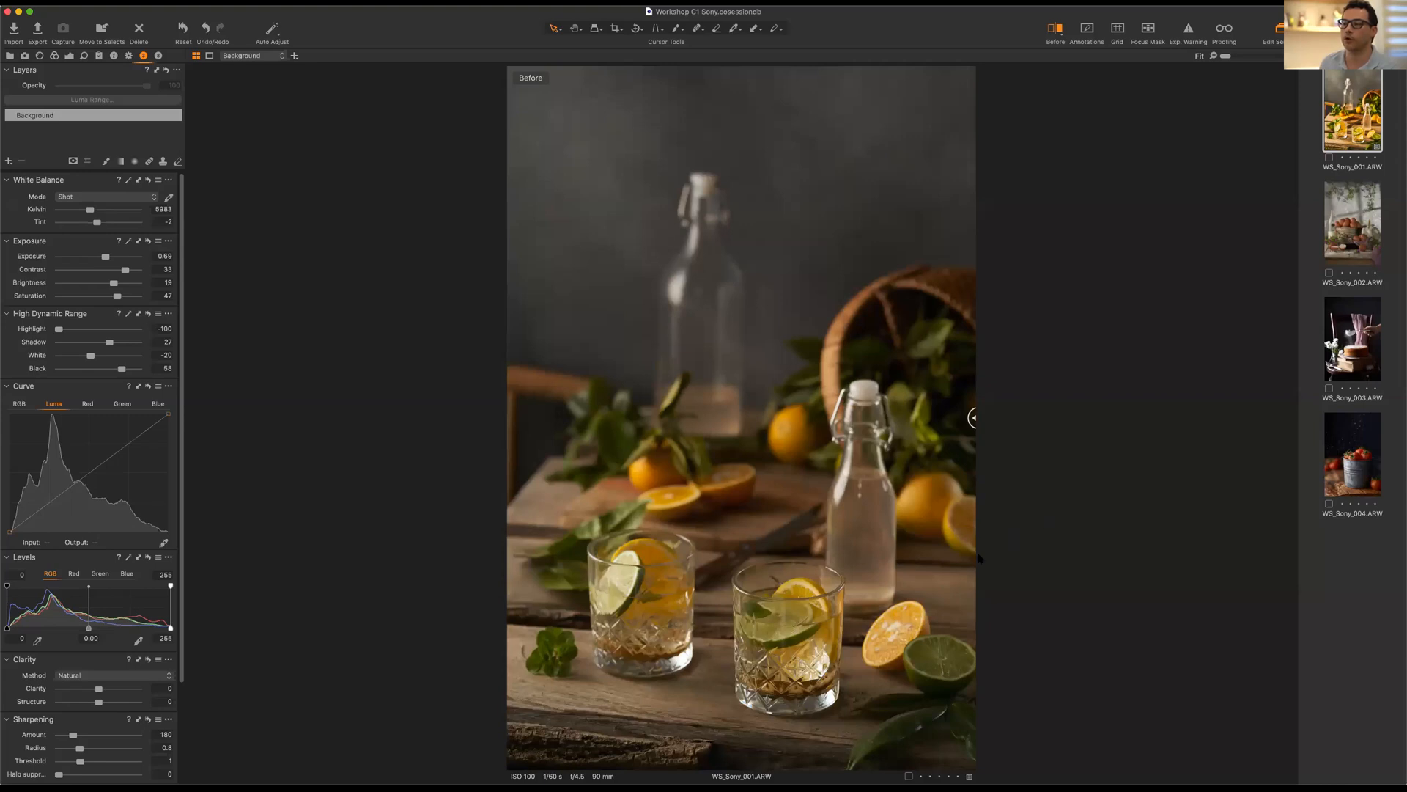
pyautogui.moveTo(980, 559); pyautogui.dragTo(416, 700)
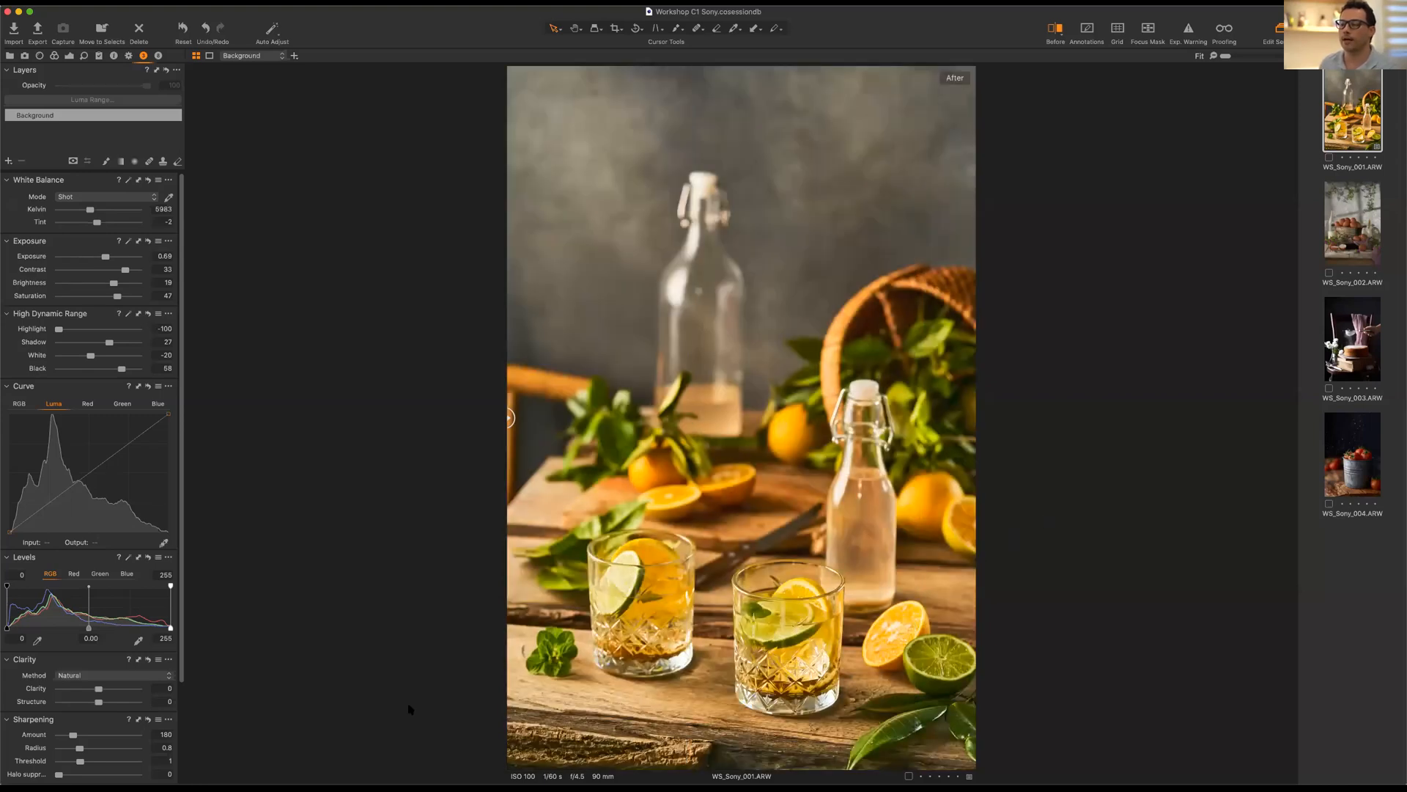
pyautogui.click(1053, 27)
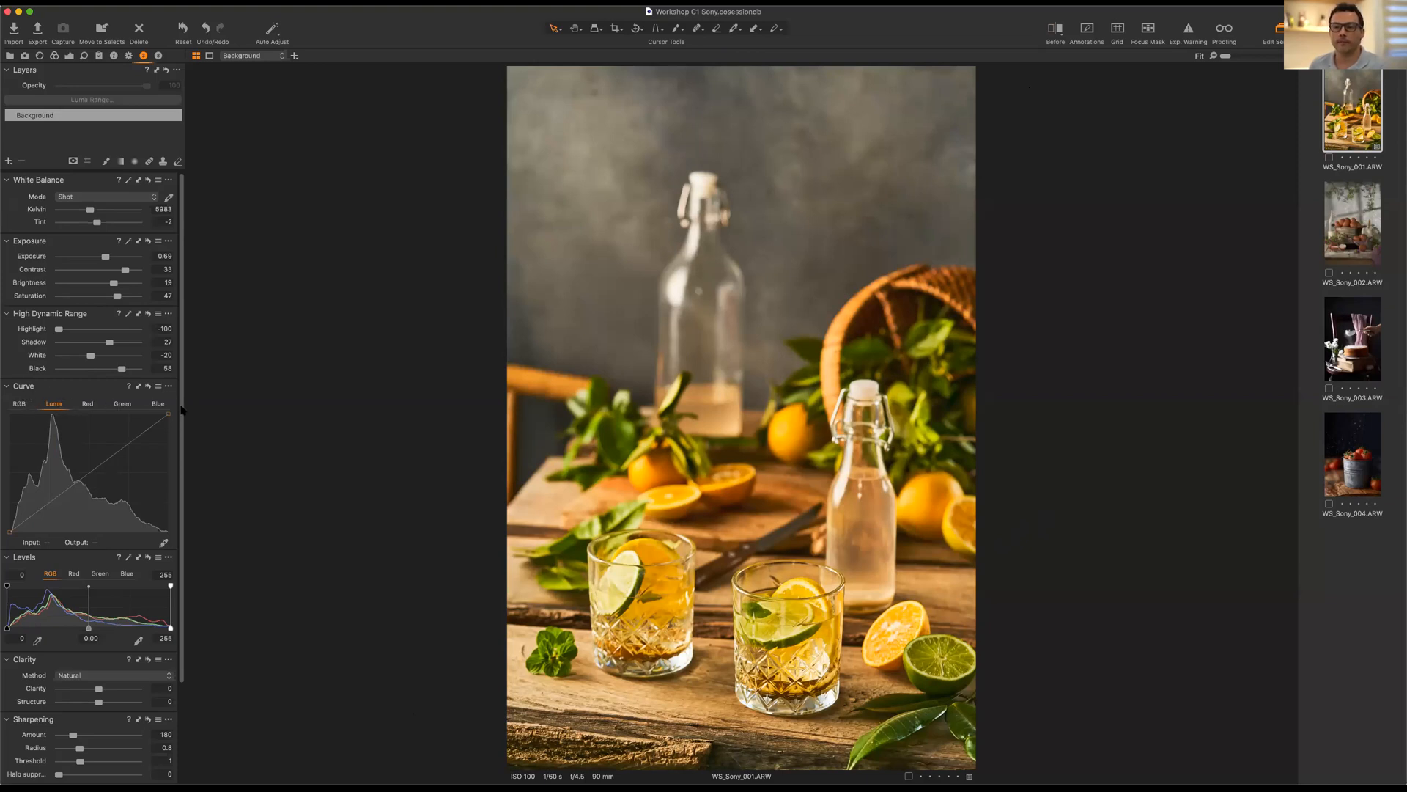
# Look through the Curve tool's RGB, Luma and color channels, and return to Luma.
pyautogui.click(18, 405)
pyautogui.click(54, 403)
pyautogui.click(107, 402)
pyautogui.click(157, 403)
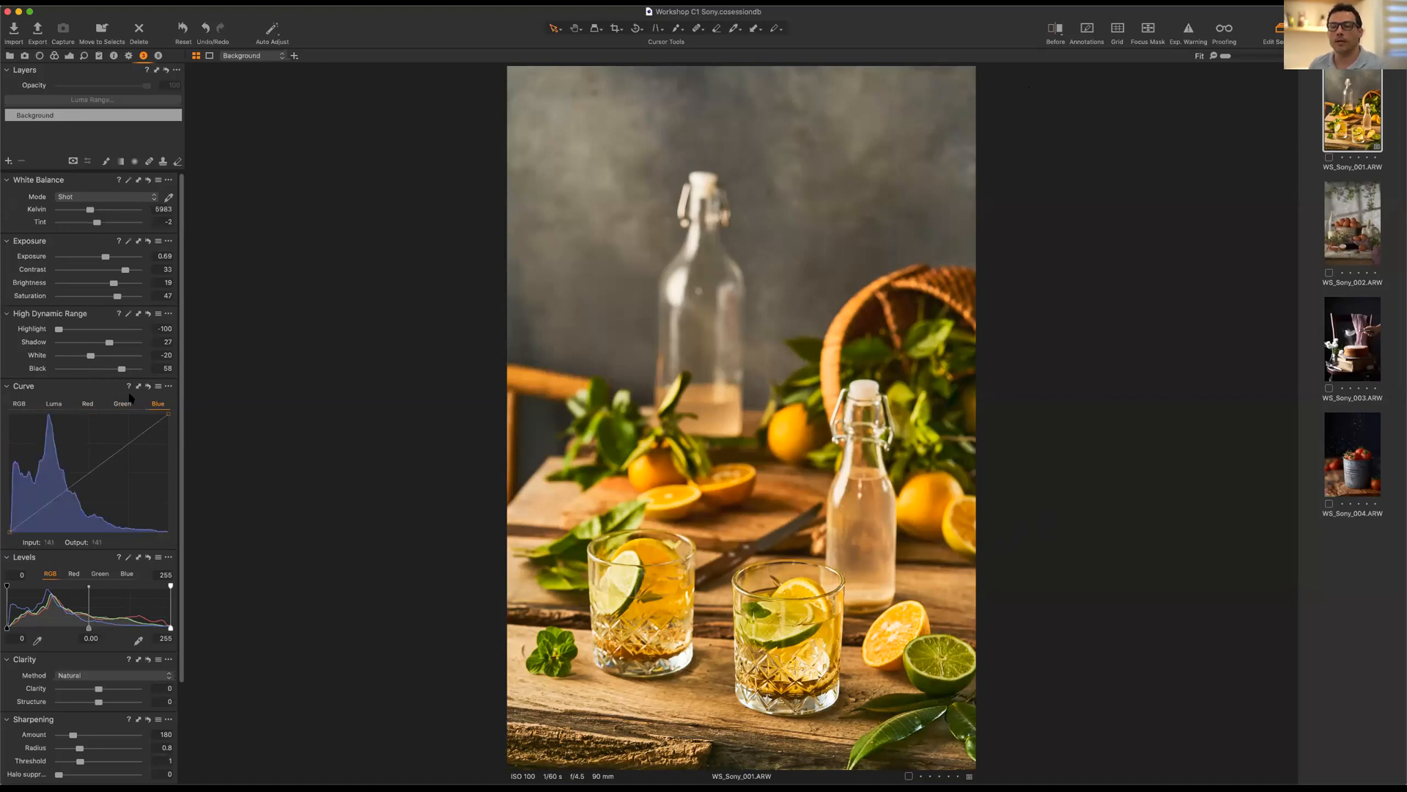
pyautogui.click(52, 403)
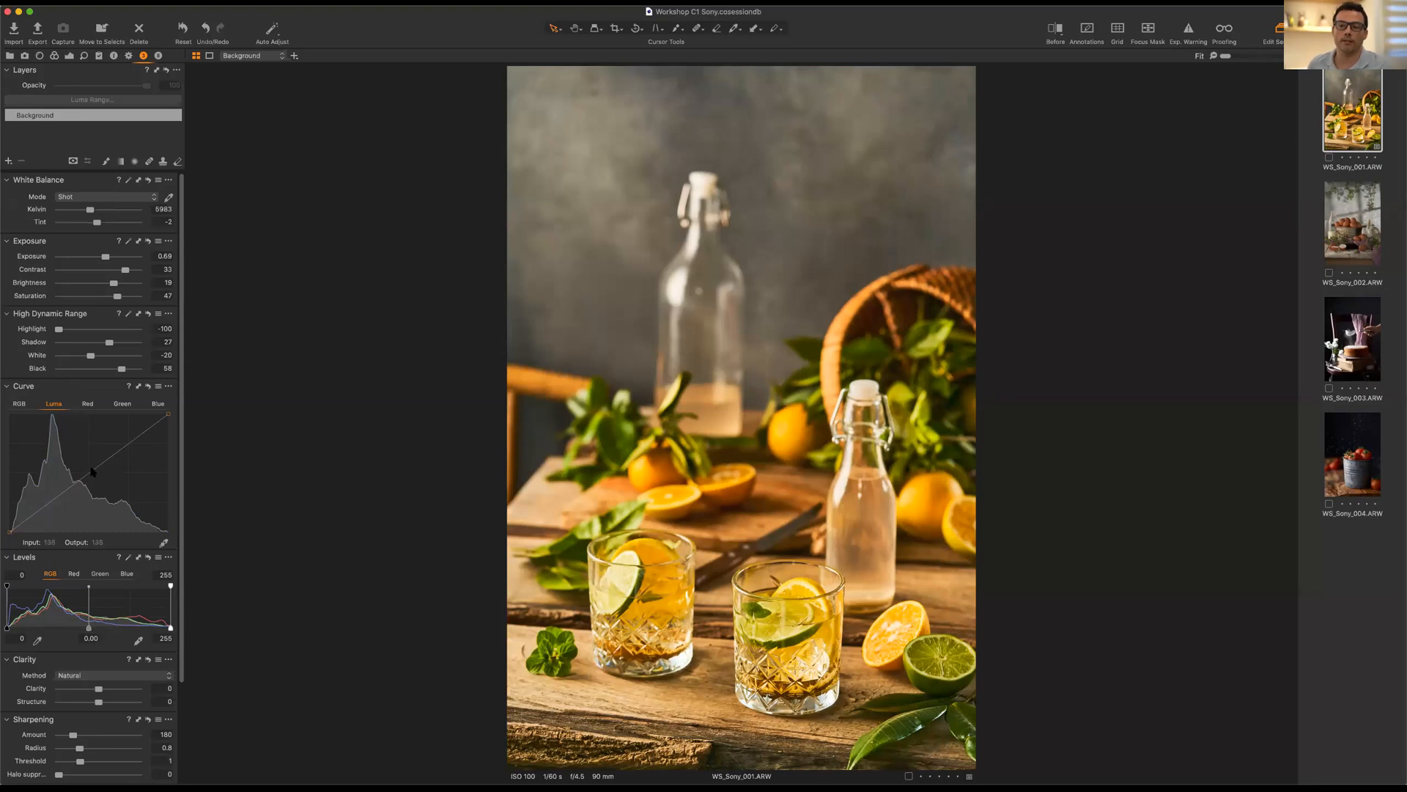
# Try a strong S-shaped Luma curve with lowered shadows and raised highlights, and reset the Curve adjustments.
pyautogui.moveTo(85, 466); pyautogui.dragTo(103, 489)
pyautogui.click(34, 517)
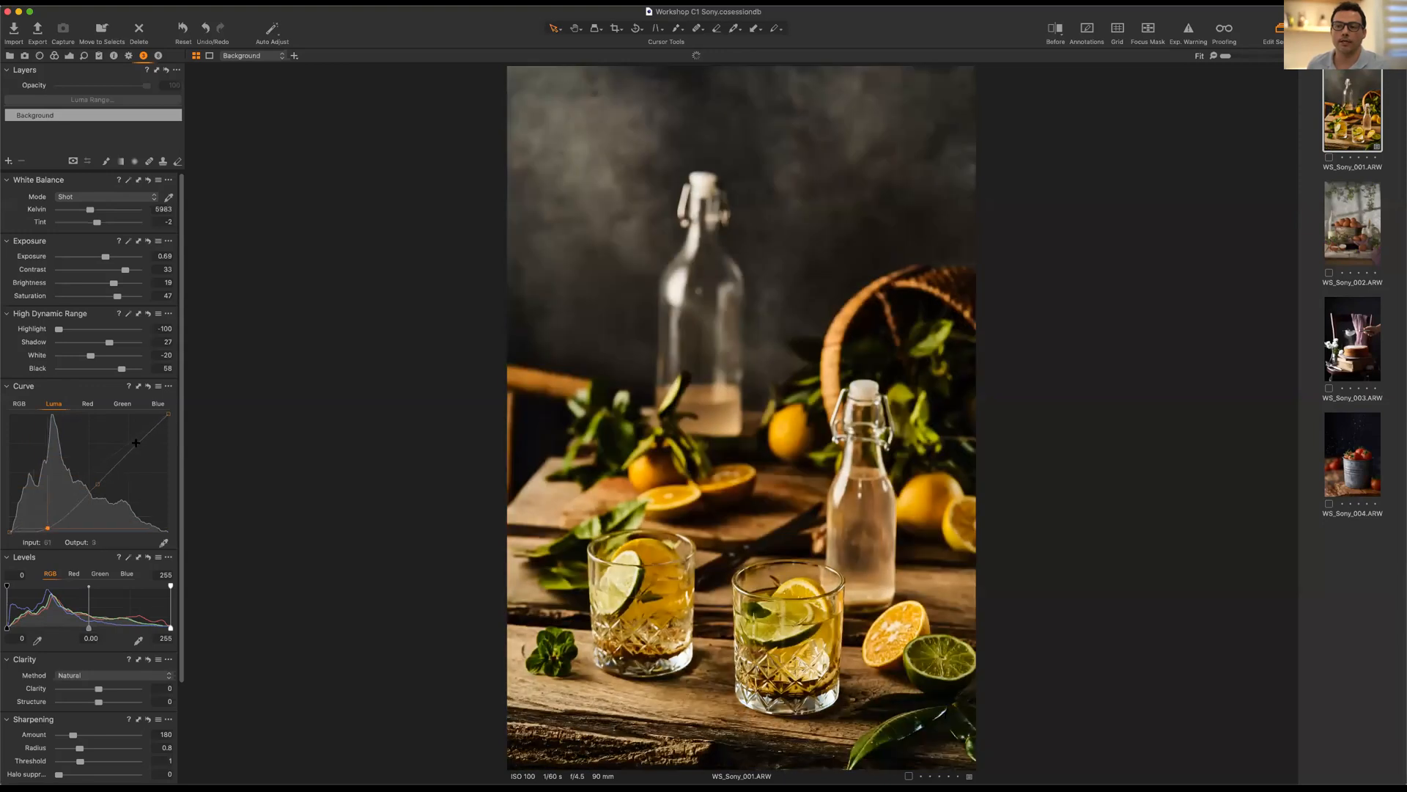
pyautogui.moveTo(134, 439); pyautogui.dragTo(124, 423)
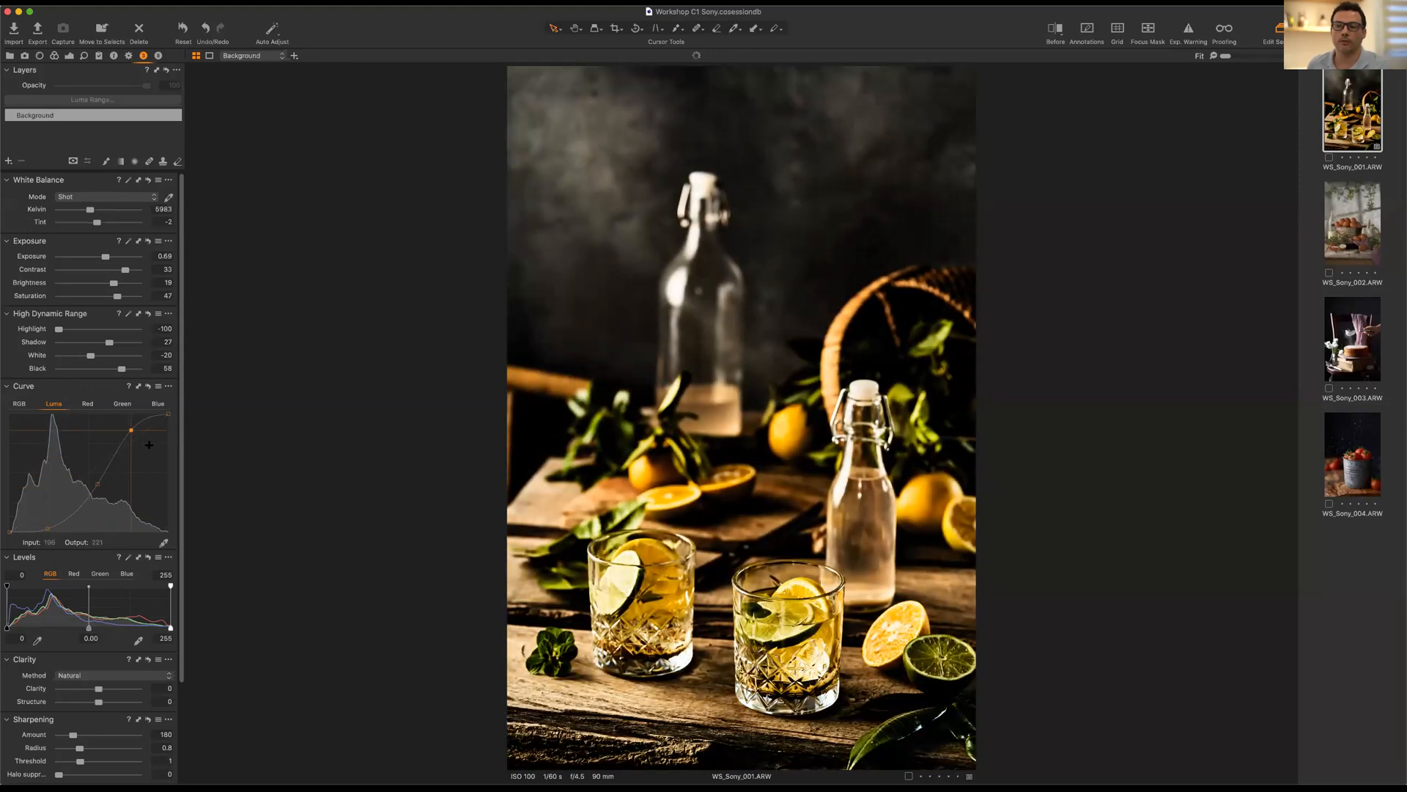
pyautogui.click(31, 516)
pyautogui.moveTo(46, 523); pyautogui.dragTo(57, 520)
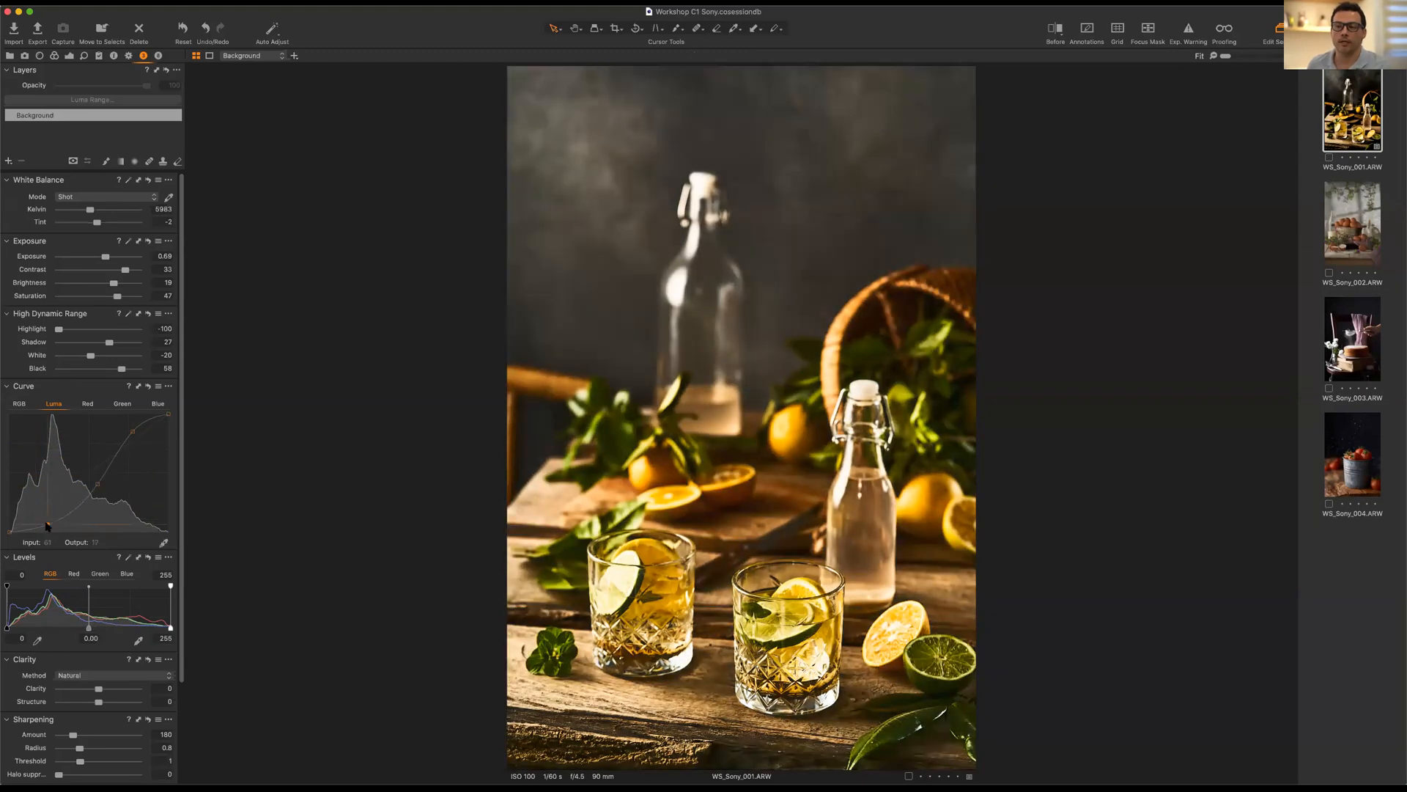
pyautogui.moveTo(136, 427); pyautogui.dragTo(133, 426)
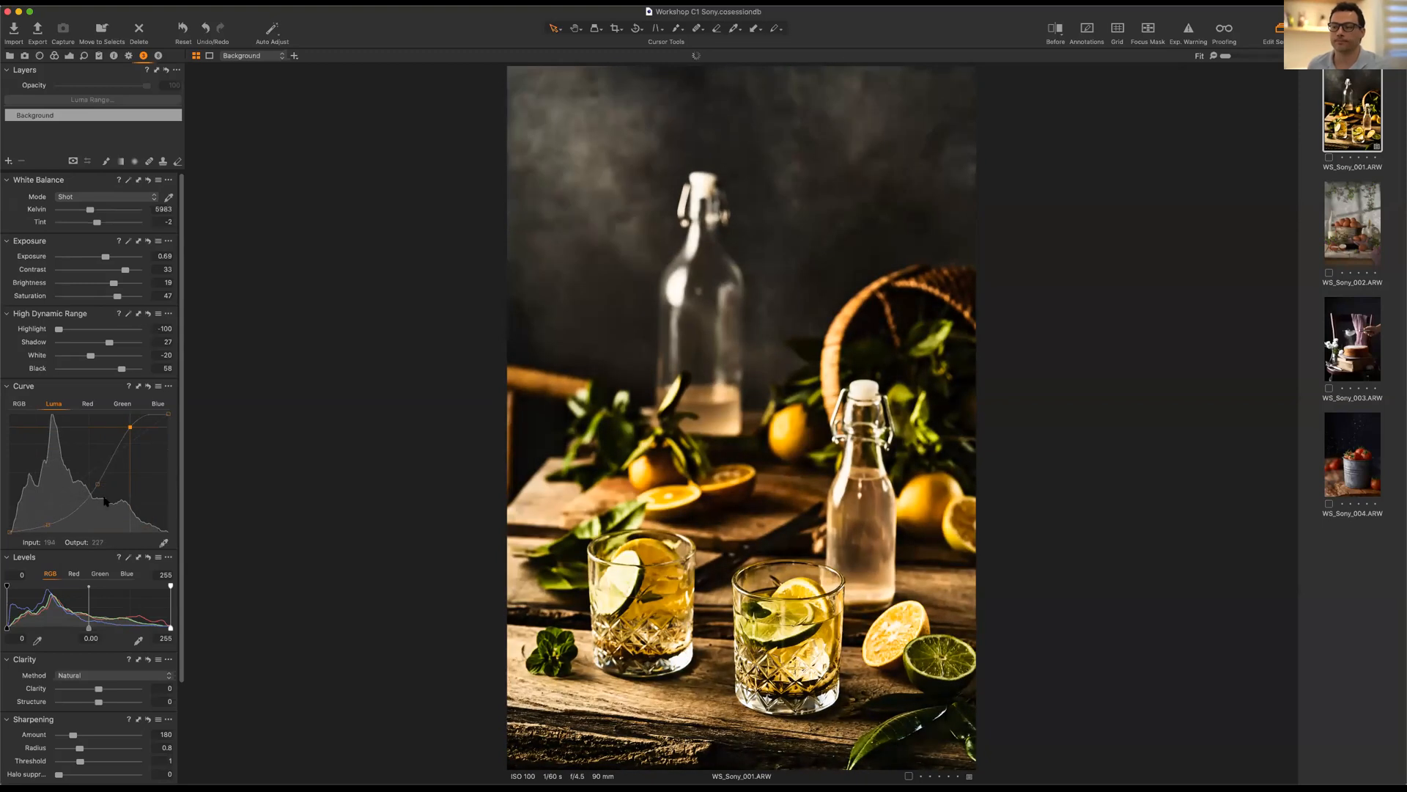
pyautogui.click(149, 387)
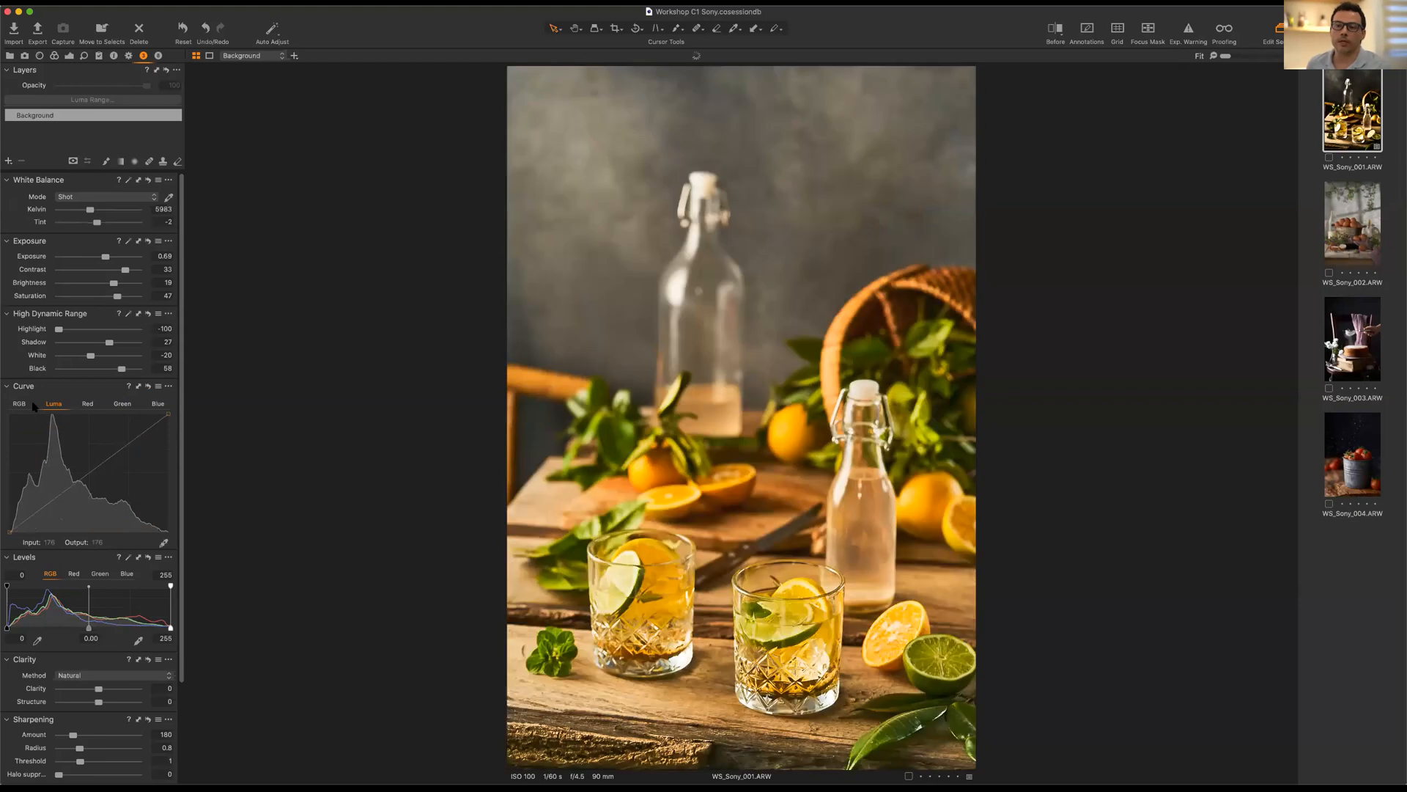
# Try brightening the photo with midtone, highlight and shadow points on the RGB curve, and reset the Curve adjustments.
pyautogui.click(19, 403)
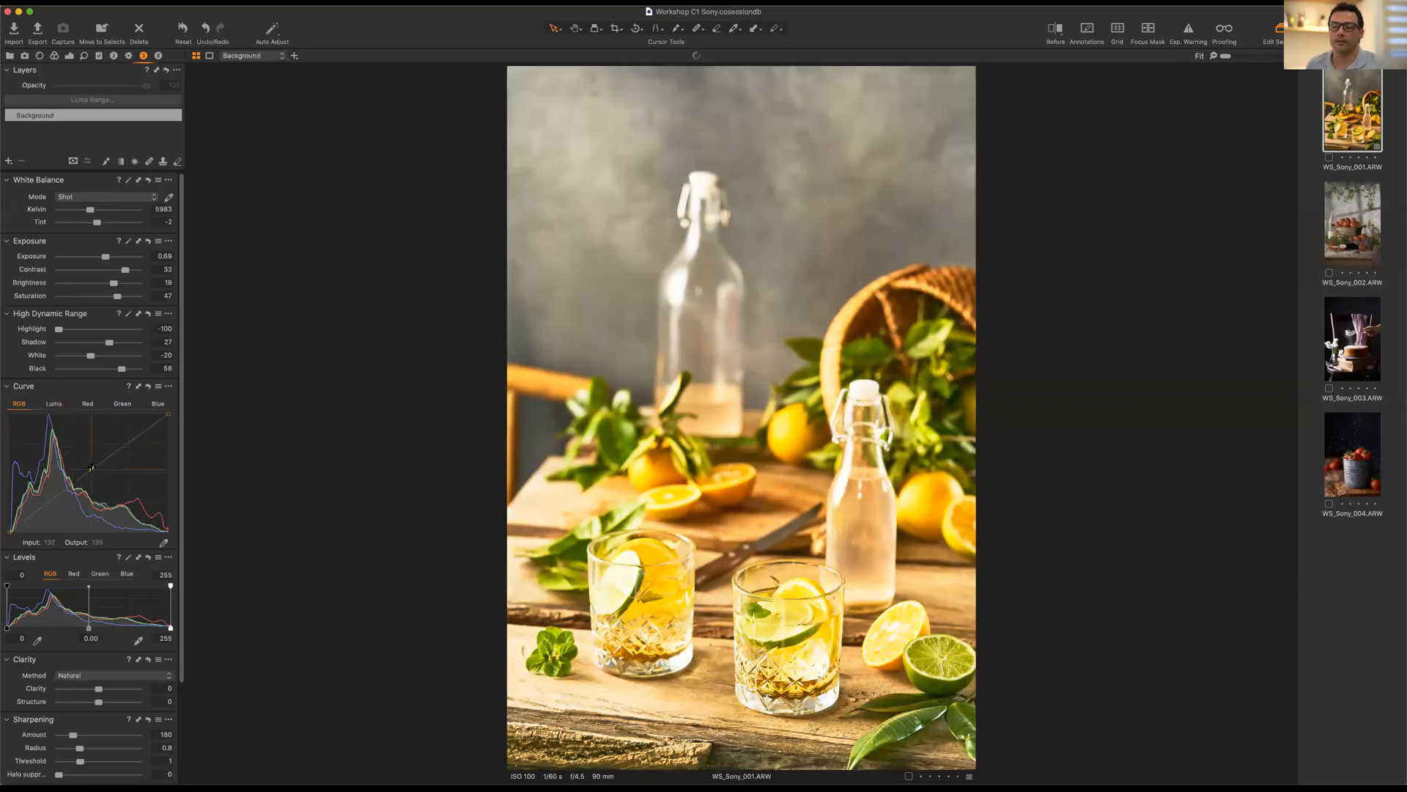
pyautogui.moveTo(82, 463); pyautogui.dragTo(76, 446)
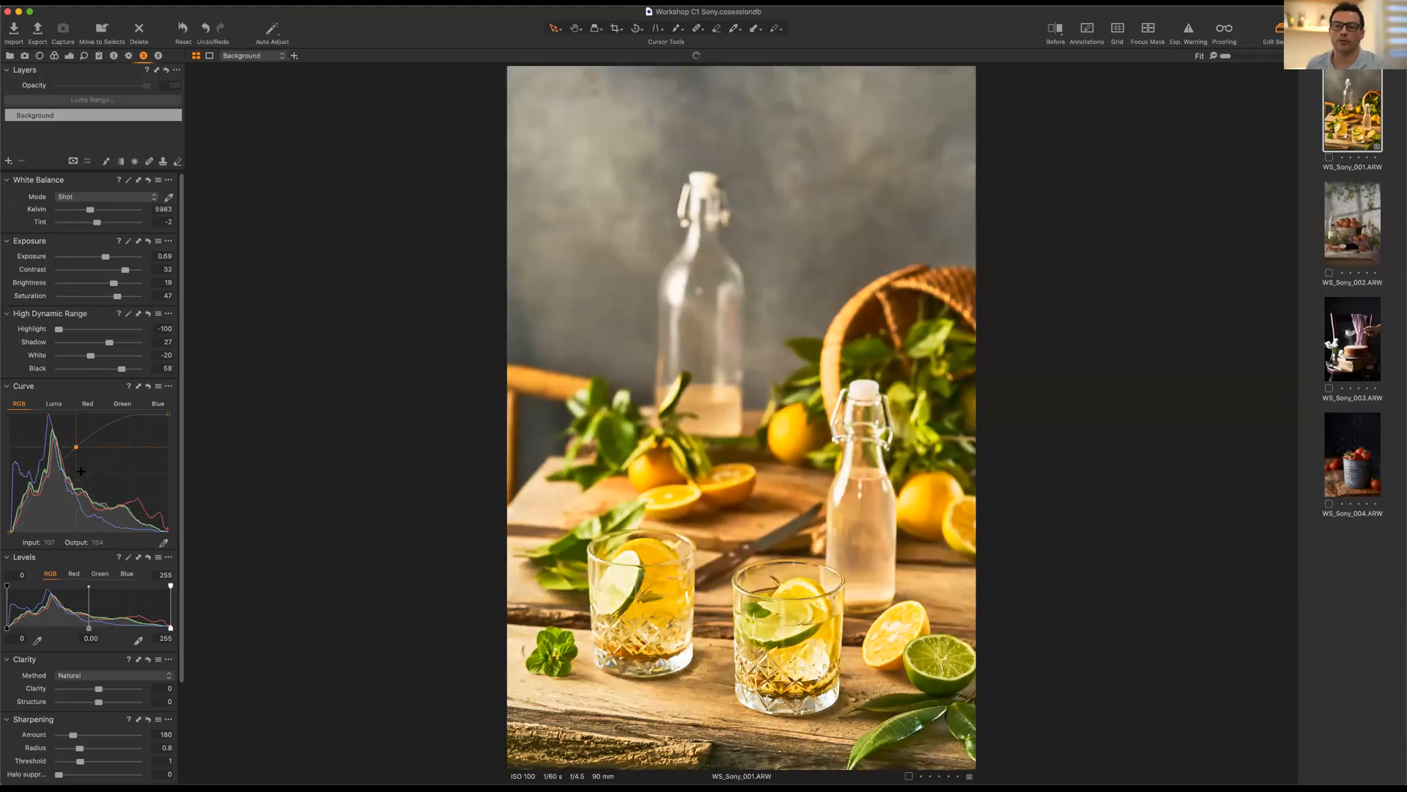
pyautogui.hotkey('ctrl', 'z')
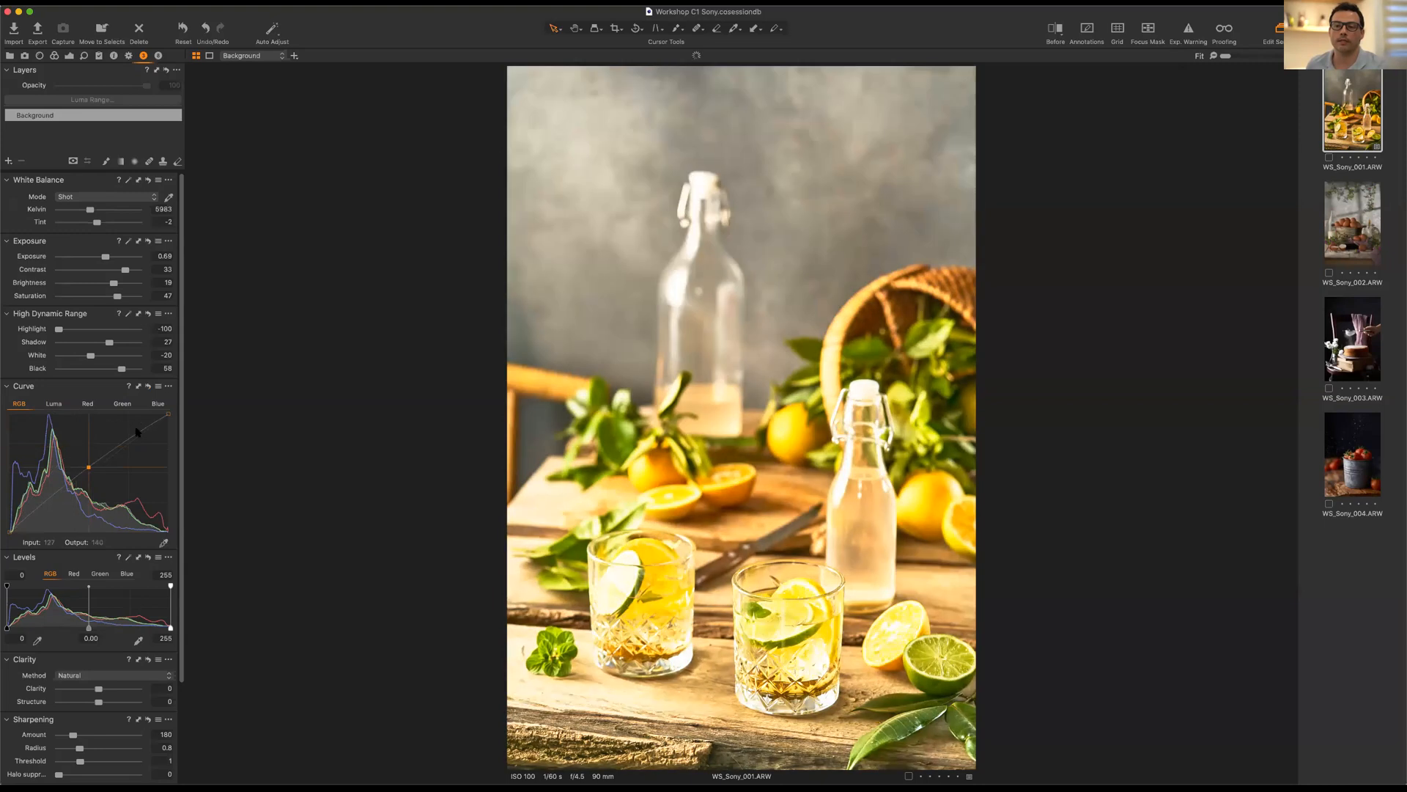
pyautogui.click(136, 434)
pyautogui.click(32, 508)
pyautogui.moveTo(32, 508); pyautogui.dragTo(30, 504)
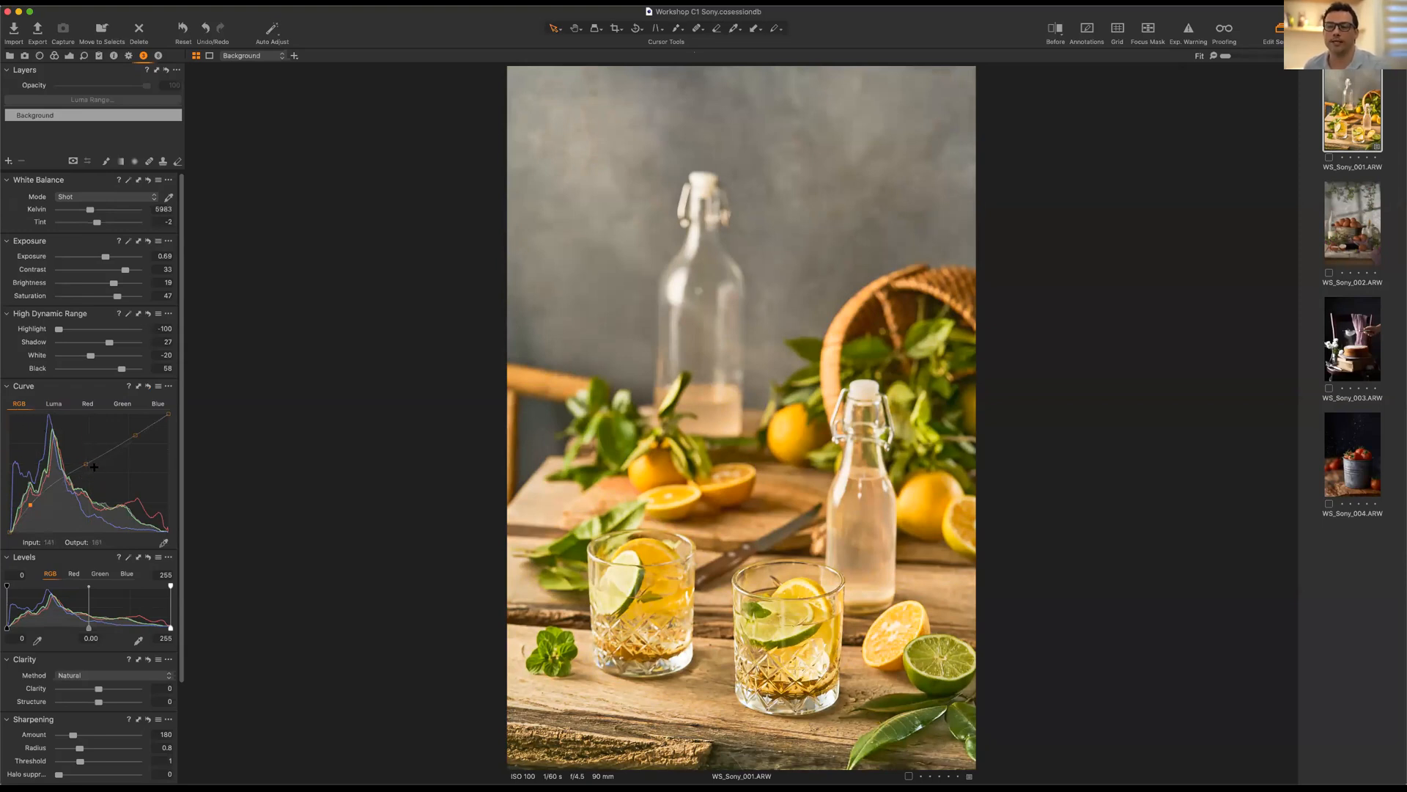
pyautogui.click(147, 386)
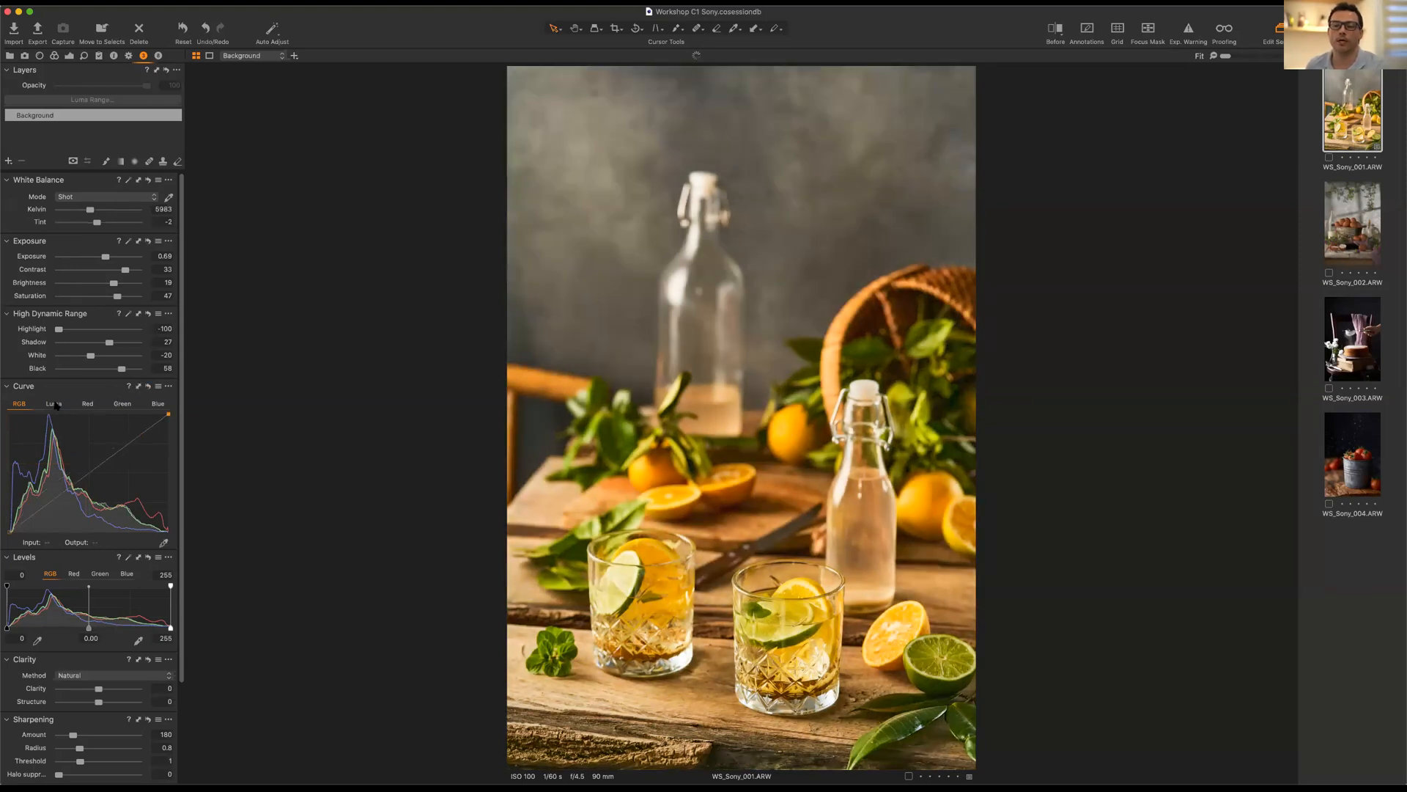
# Shape a gentle S-curve in the Luma channel with a lowered shadow point and a slightly raised midtone point.
pyautogui.click(53, 404)
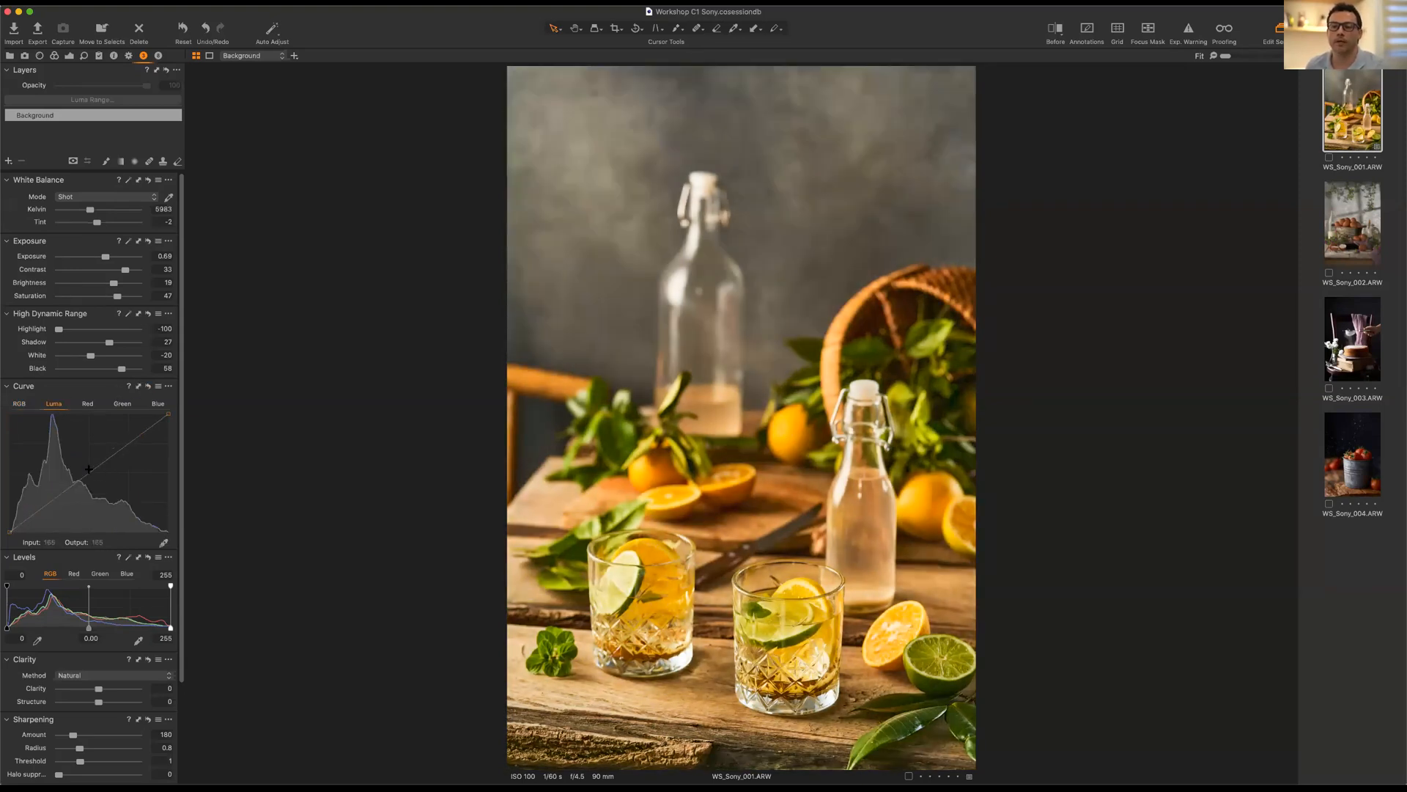
pyautogui.moveTo(78, 456); pyautogui.dragTo(84, 462)
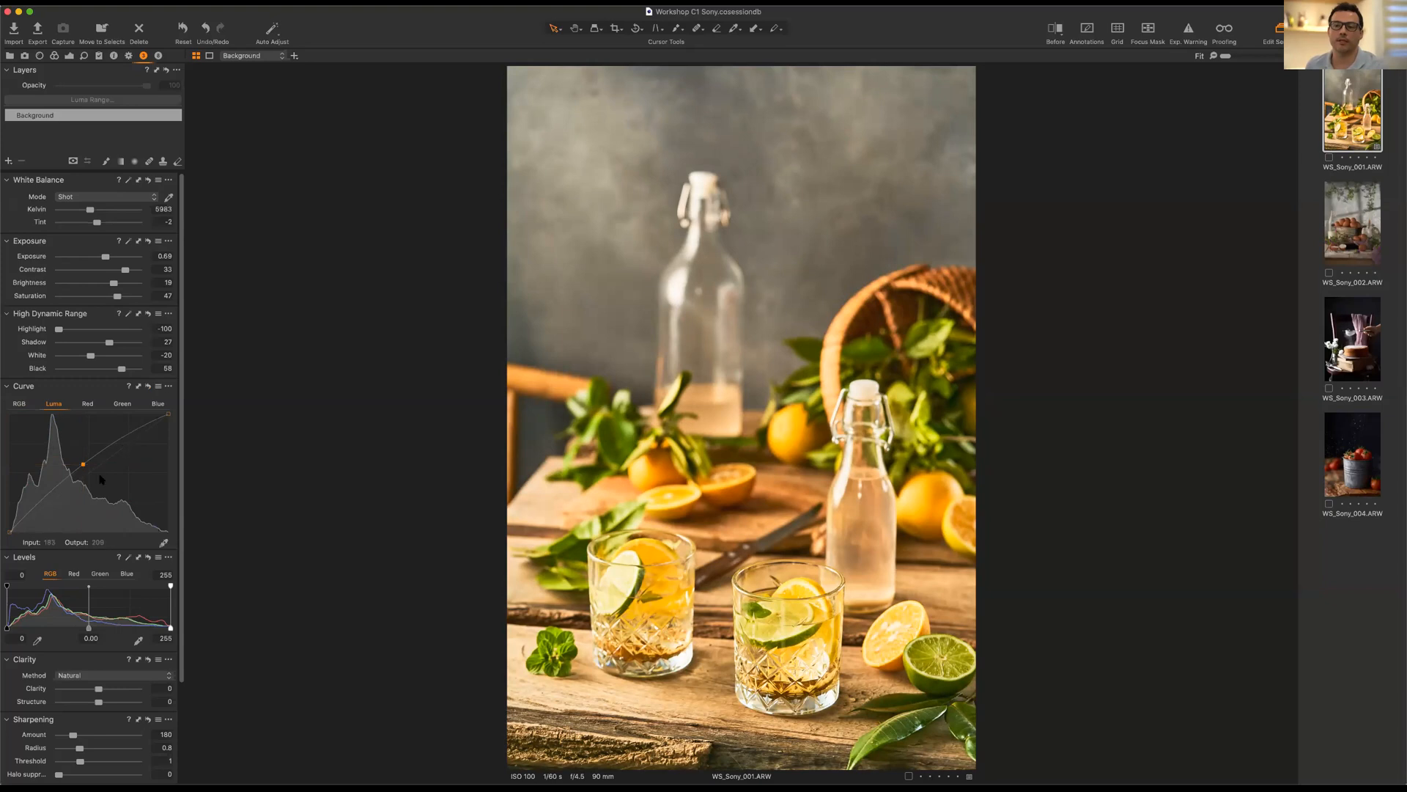
pyautogui.click(81, 464)
pyautogui.moveTo(80, 464); pyautogui.dragTo(89, 480)
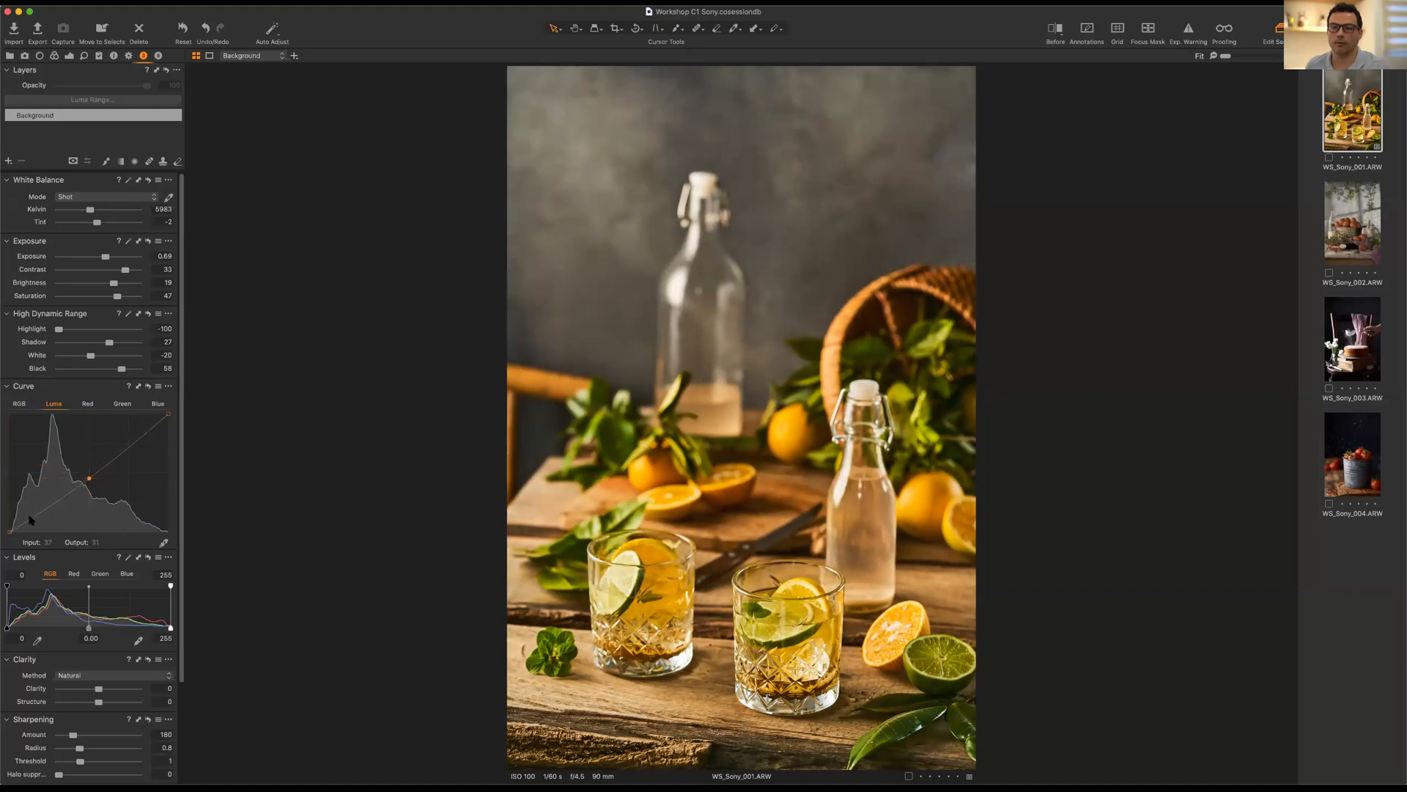
pyautogui.moveTo(27, 514); pyautogui.dragTo(32, 521)
pyautogui.moveTo(86, 474)
pyautogui.mouseDown()
pyautogui.moveTo(73, 459)
pyautogui.moveTo(86, 471)
pyautogui.mouseUp()
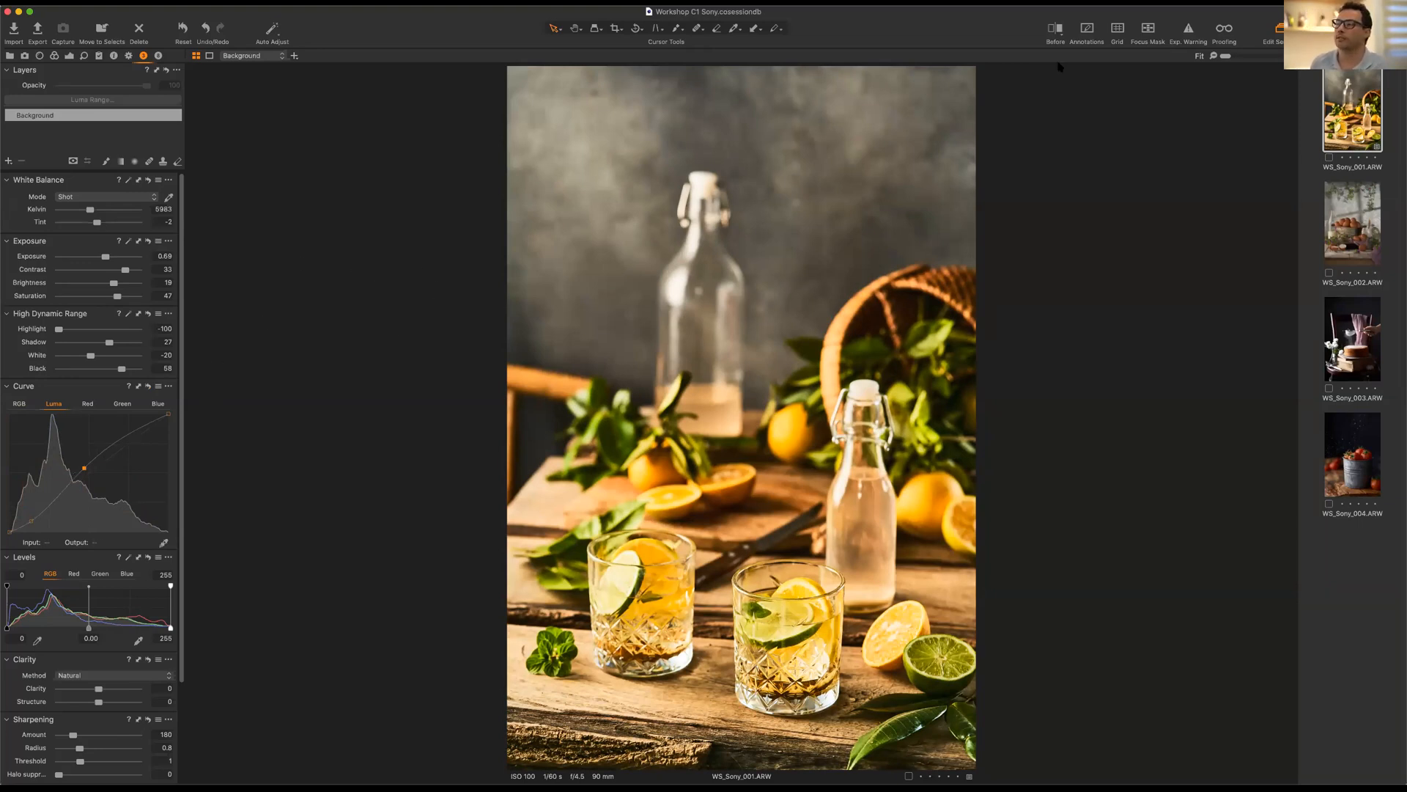
# Examine the curve-adjusted photo against its original in the before/after split view, close up and as a whole image.
pyautogui.click(1054, 29)
pyautogui.moveTo(730, 436); pyautogui.dragTo(909, 433)
pyautogui.moveTo(809, 441); pyautogui.dragTo(749, 367)
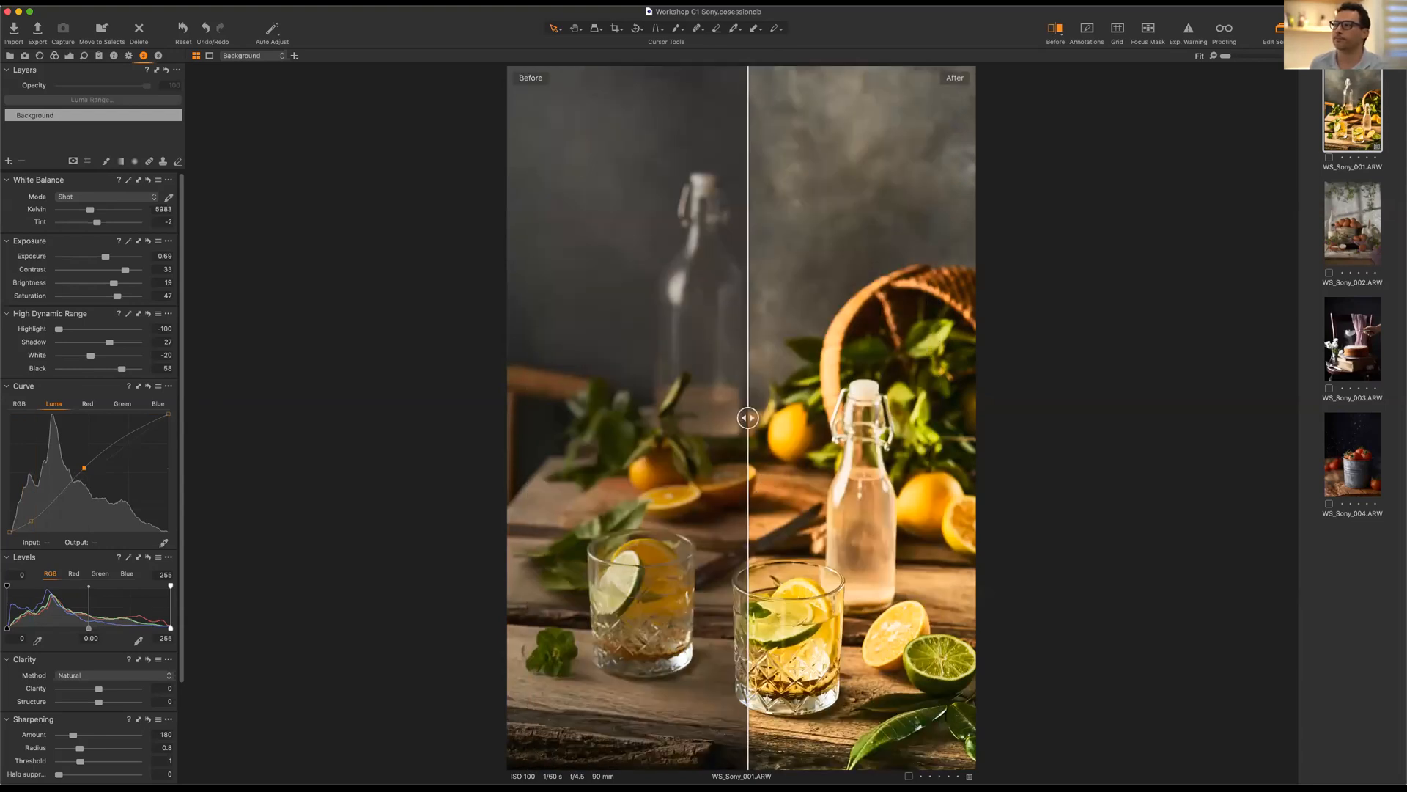
pyautogui.scroll(1, 749, 367)
pyautogui.scroll(3, 962, 232)
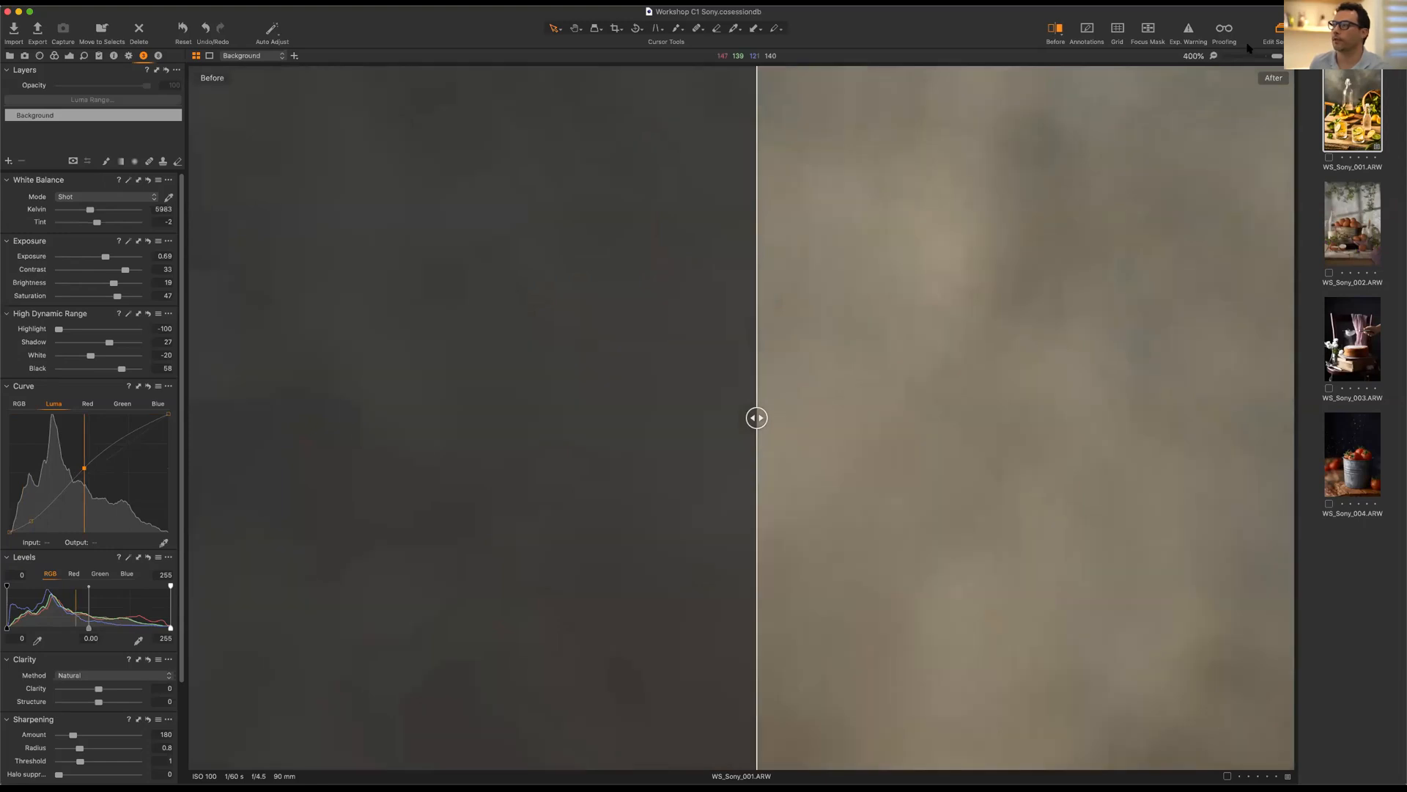
pyautogui.scroll(-3, 975, 212)
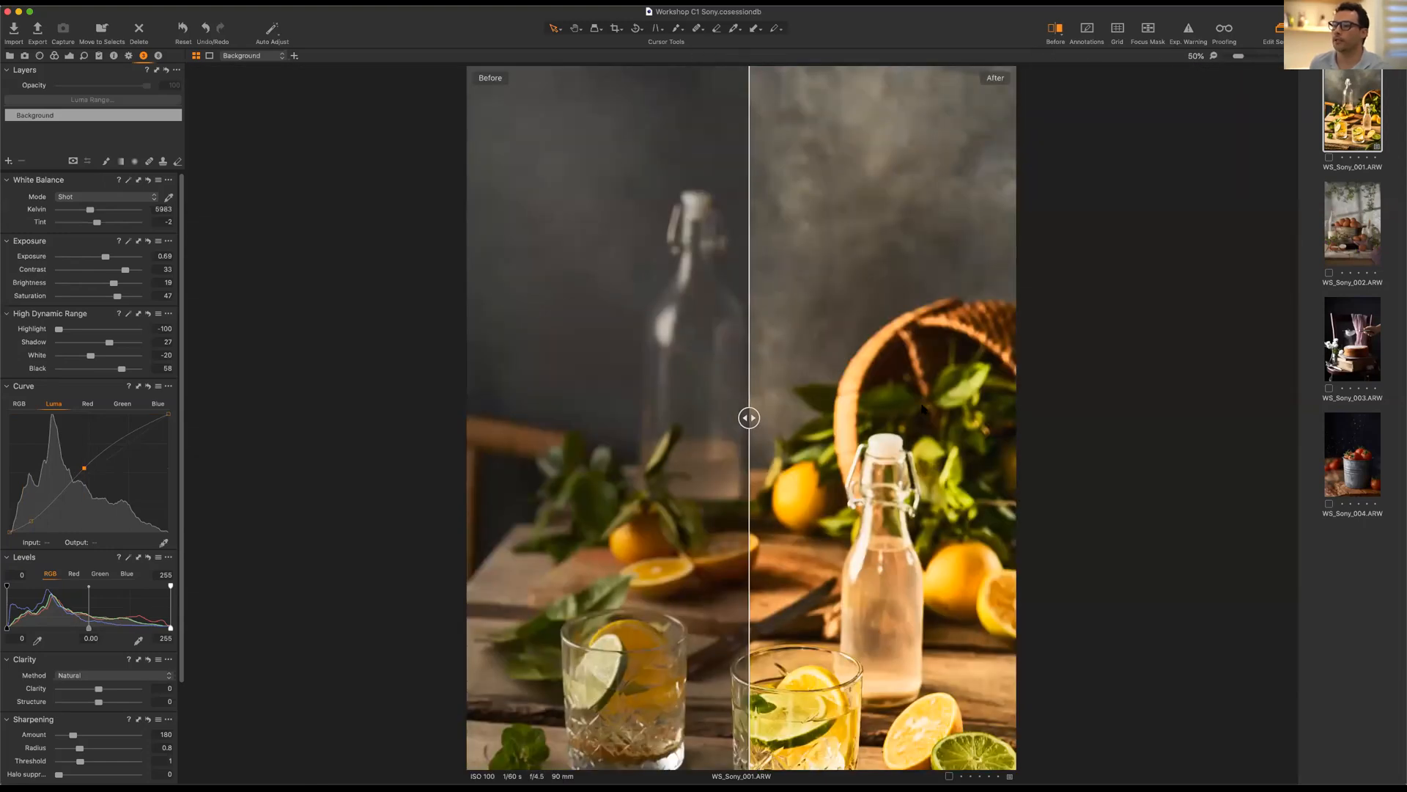
pyautogui.scroll(-2, 922, 409)
pyautogui.click(1055, 30)
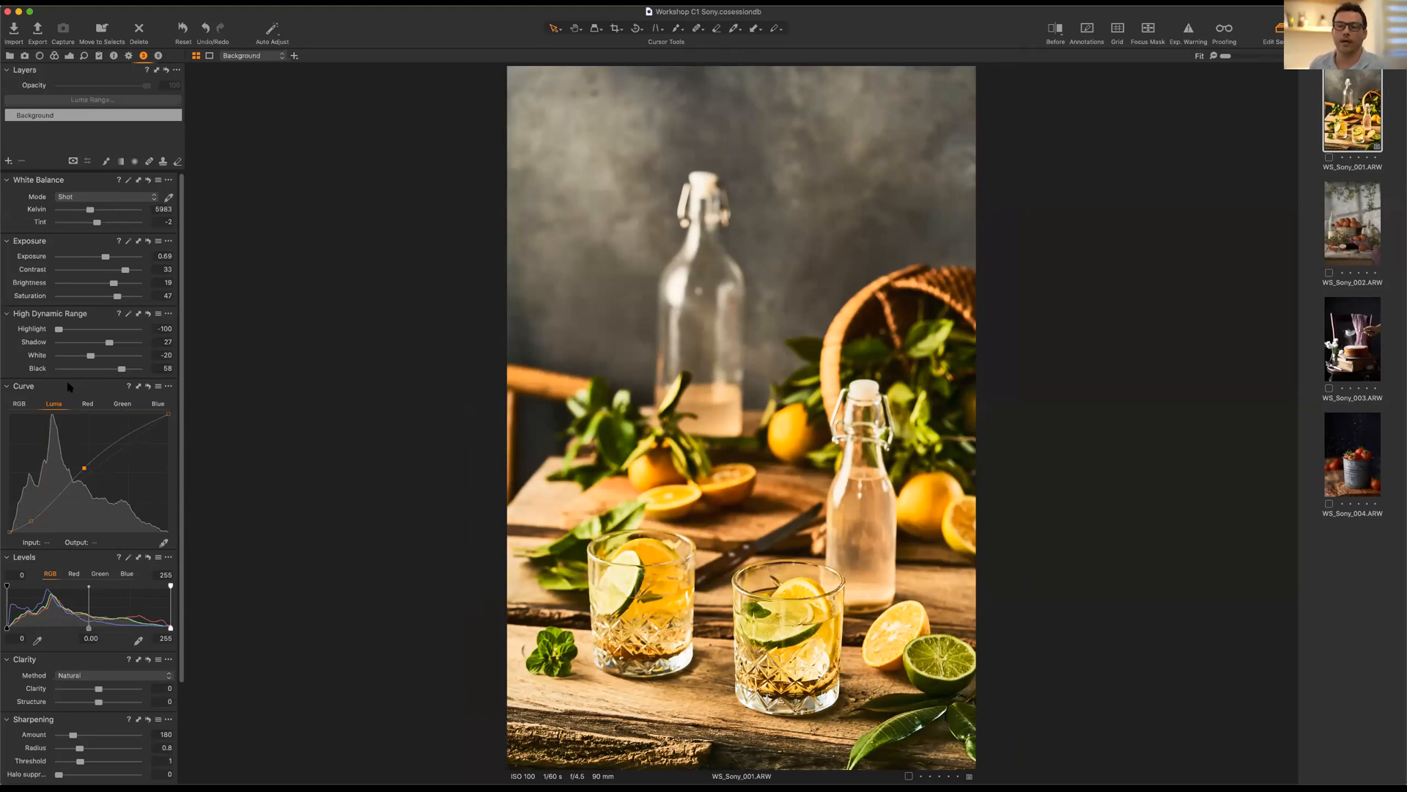
# Detach the Curve, Levels and Exposure tools as floating windows and stack them beside the photo in the order Exposure, Curve, Levels.
pyautogui.moveTo(100, 386); pyautogui.dragTo(356, 355)
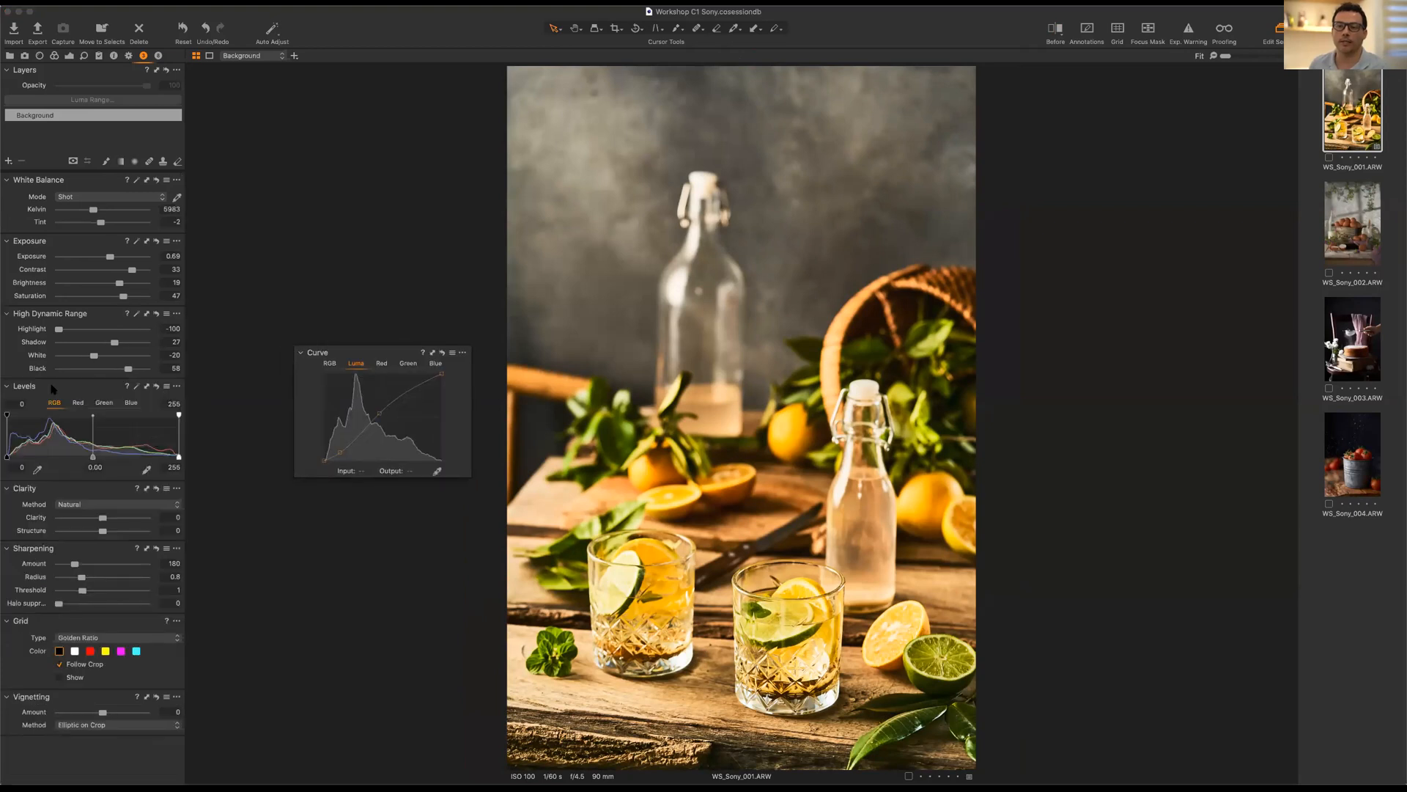
pyautogui.moveTo(333, 559); pyautogui.dragTo(333, 558)
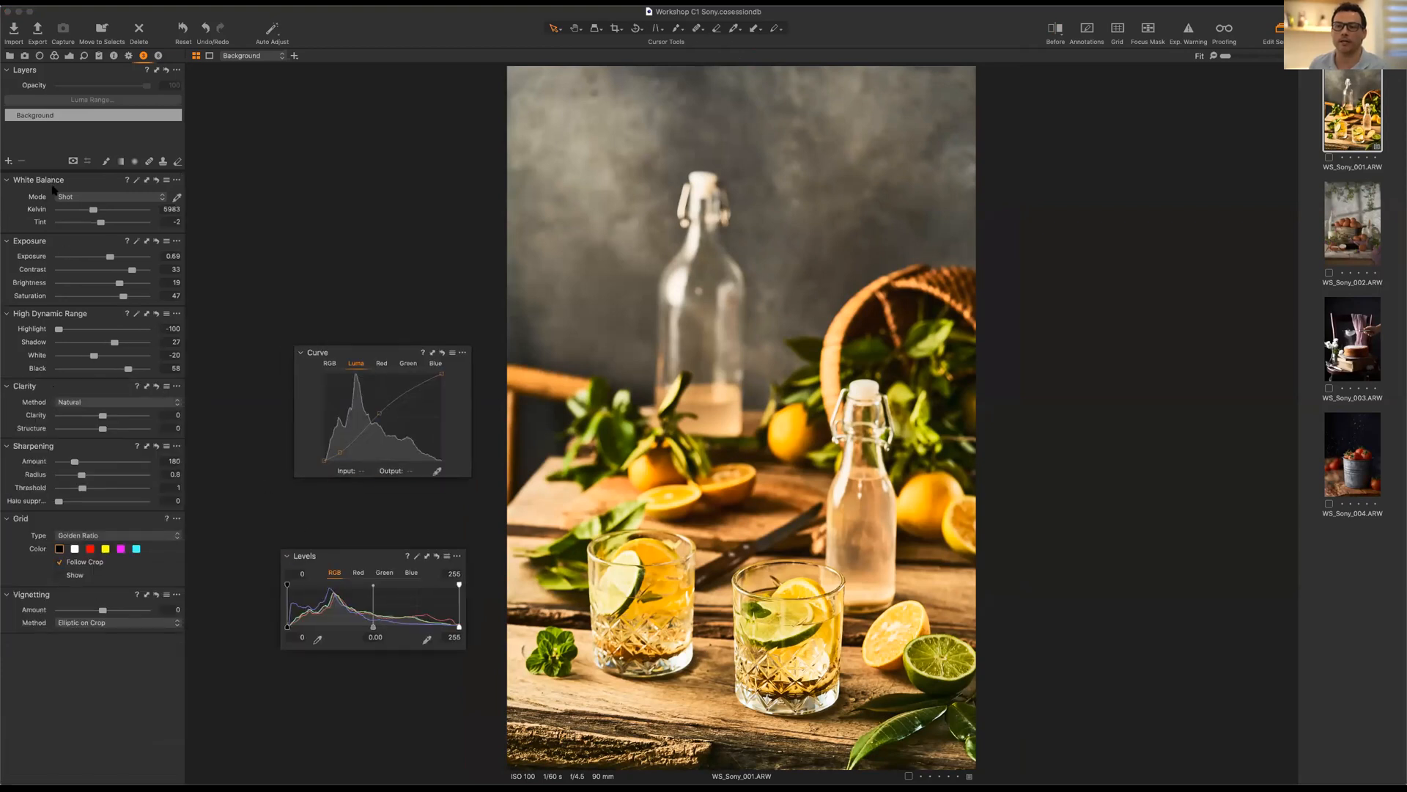
pyautogui.moveTo(58, 241); pyautogui.dragTo(333, 198)
pyautogui.moveTo(369, 351); pyautogui.dragTo(348, 311)
pyautogui.moveTo(367, 556); pyautogui.dragTo(353, 480)
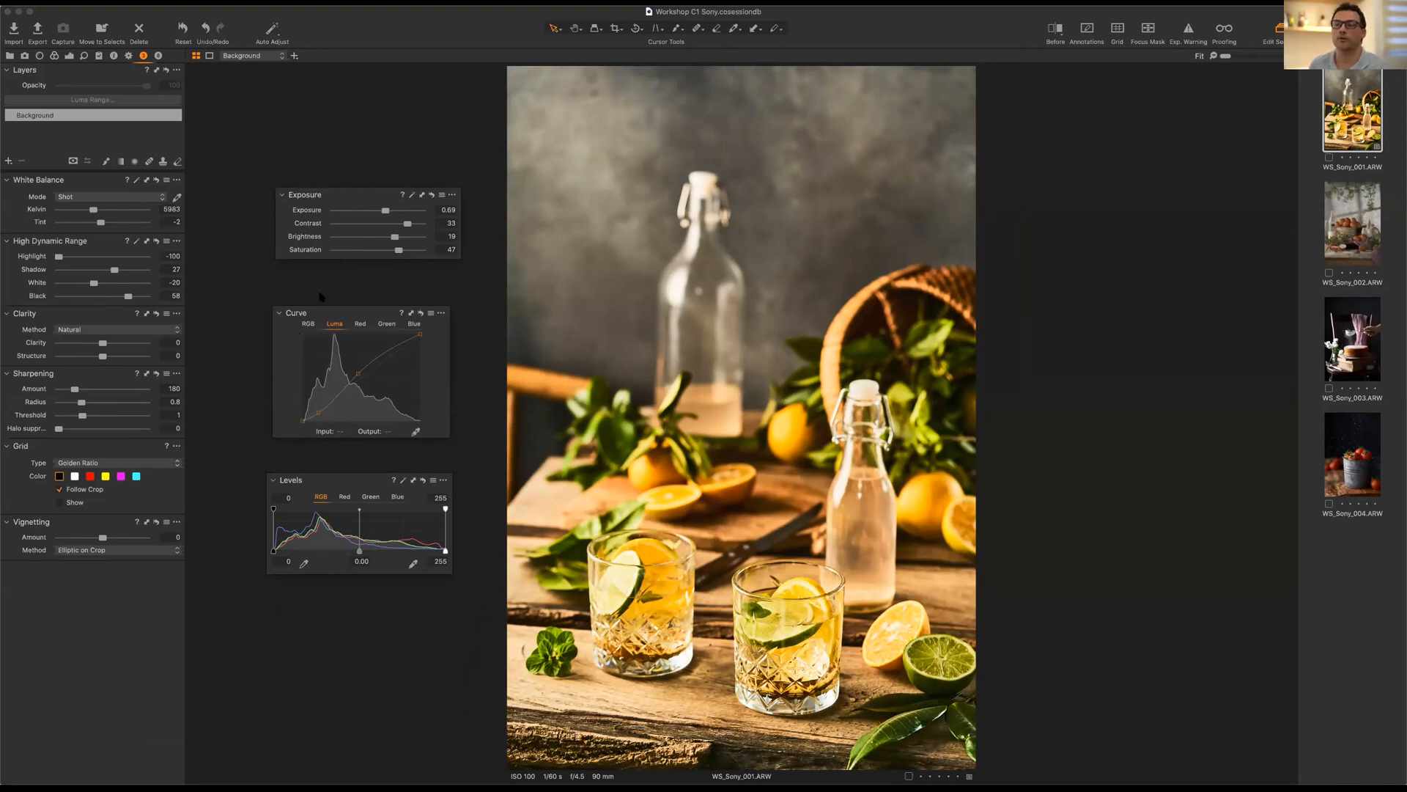
# Dock the floating Exposure, Curve and Levels tools back between White Balance and High Dynamic Range, in that order.
pyautogui.moveTo(339, 204); pyautogui.dragTo(110, 249)
pyautogui.moveTo(314, 310); pyautogui.dragTo(122, 354)
pyautogui.moveTo(146, 509); pyautogui.dragTo(140, 506)
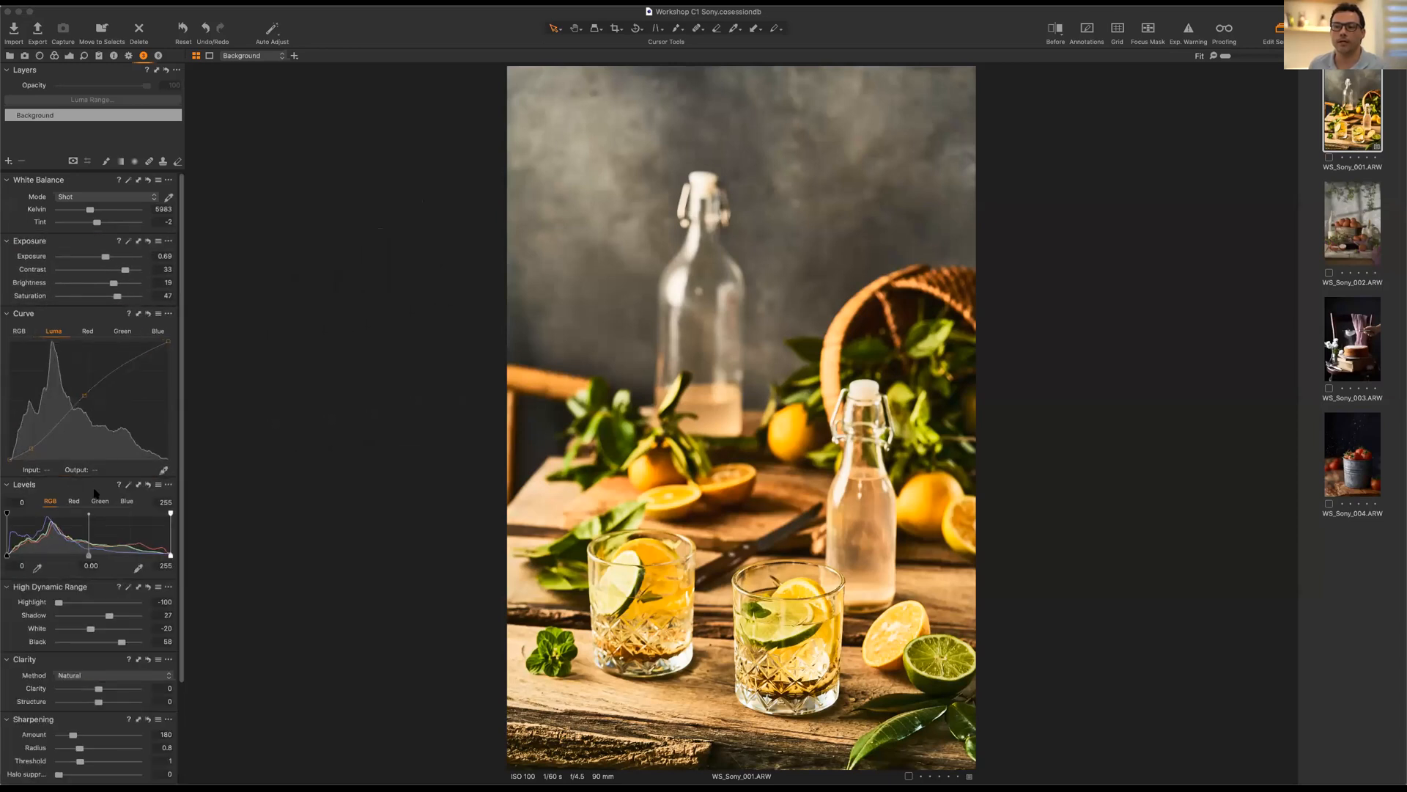
# Try extreme midtone, highlight and shadow positions in the RGB Levels and reset the Levels tool.
pyautogui.moveTo(88, 555)
pyautogui.mouseDown()
pyautogui.moveTo(54, 554)
pyautogui.moveTo(88, 548)
pyautogui.mouseUp()
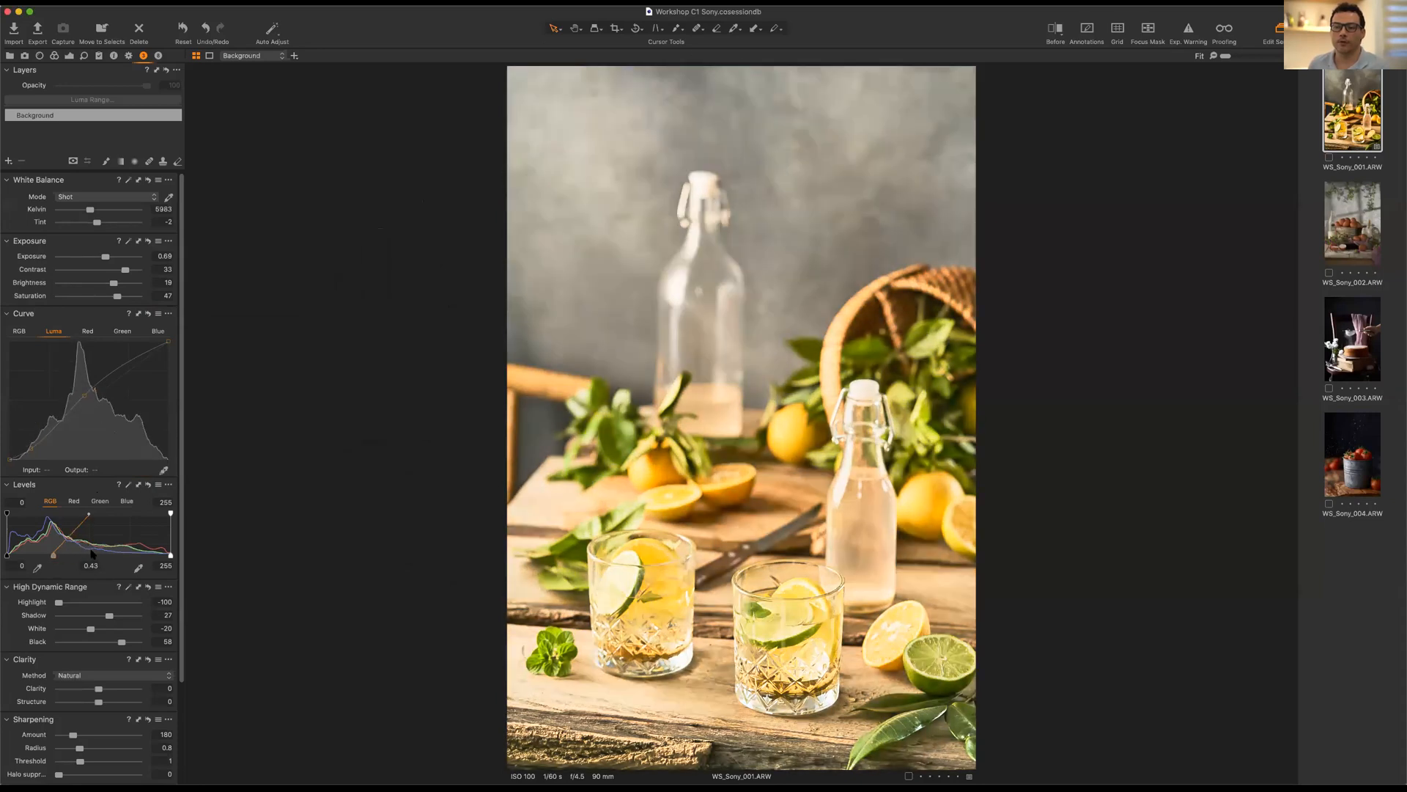
pyautogui.moveTo(54, 555); pyautogui.dragTo(89, 555)
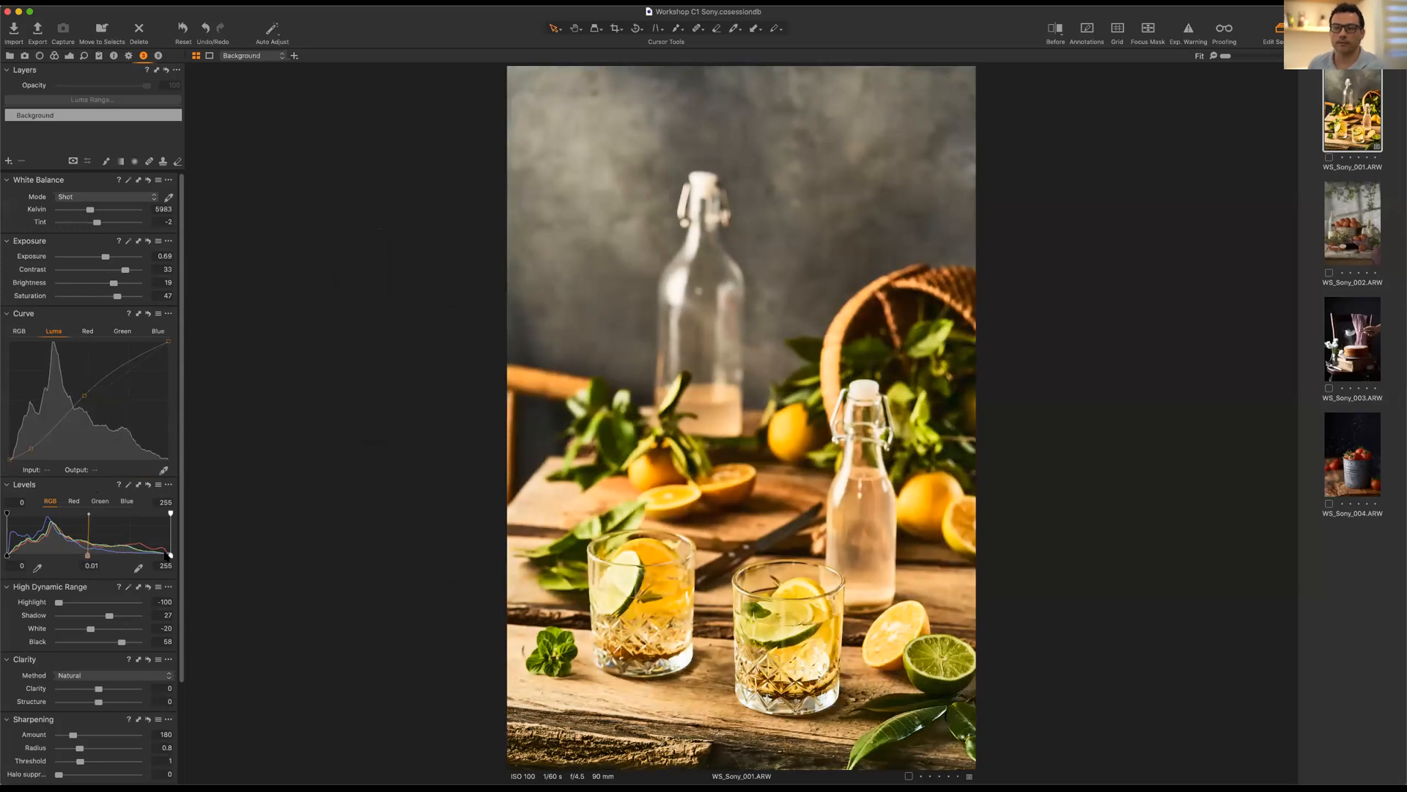
pyautogui.scroll(2, 167, 554)
pyautogui.scroll(-1, 169, 555)
pyautogui.moveTo(170, 554); pyautogui.dragTo(161, 554)
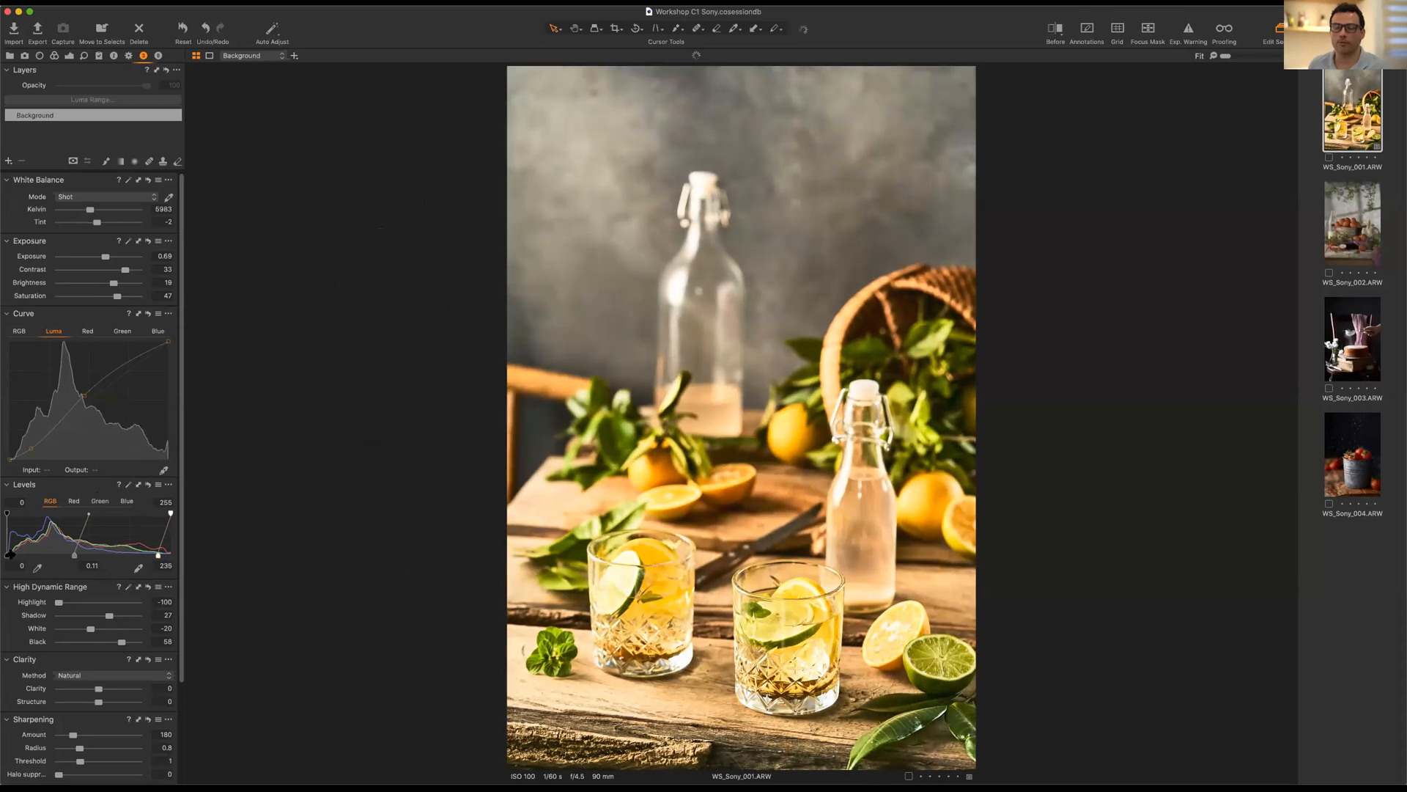
pyautogui.moveTo(6, 555); pyautogui.dragTo(6, 554)
pyautogui.moveTo(158, 554); pyautogui.dragTo(7, 563)
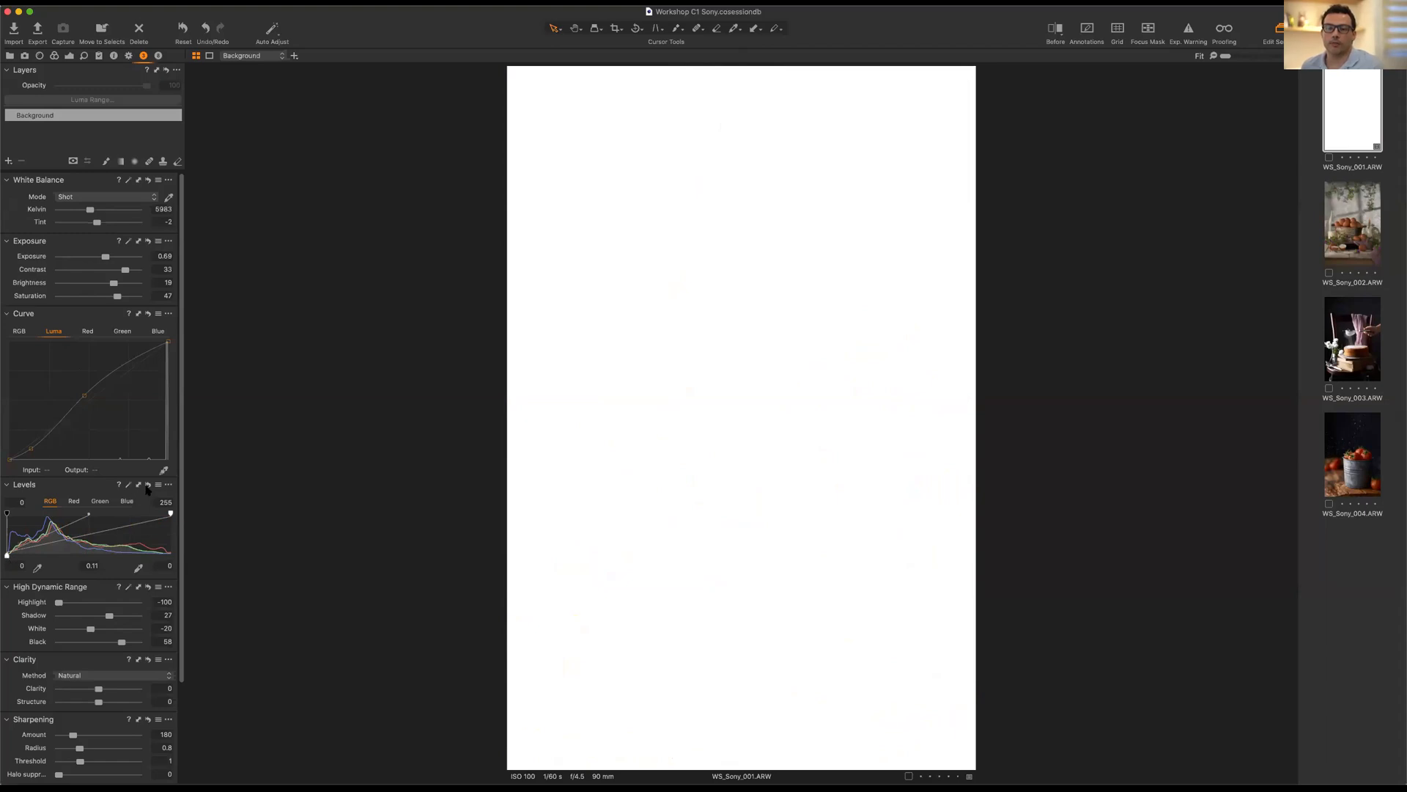
pyautogui.click(147, 485)
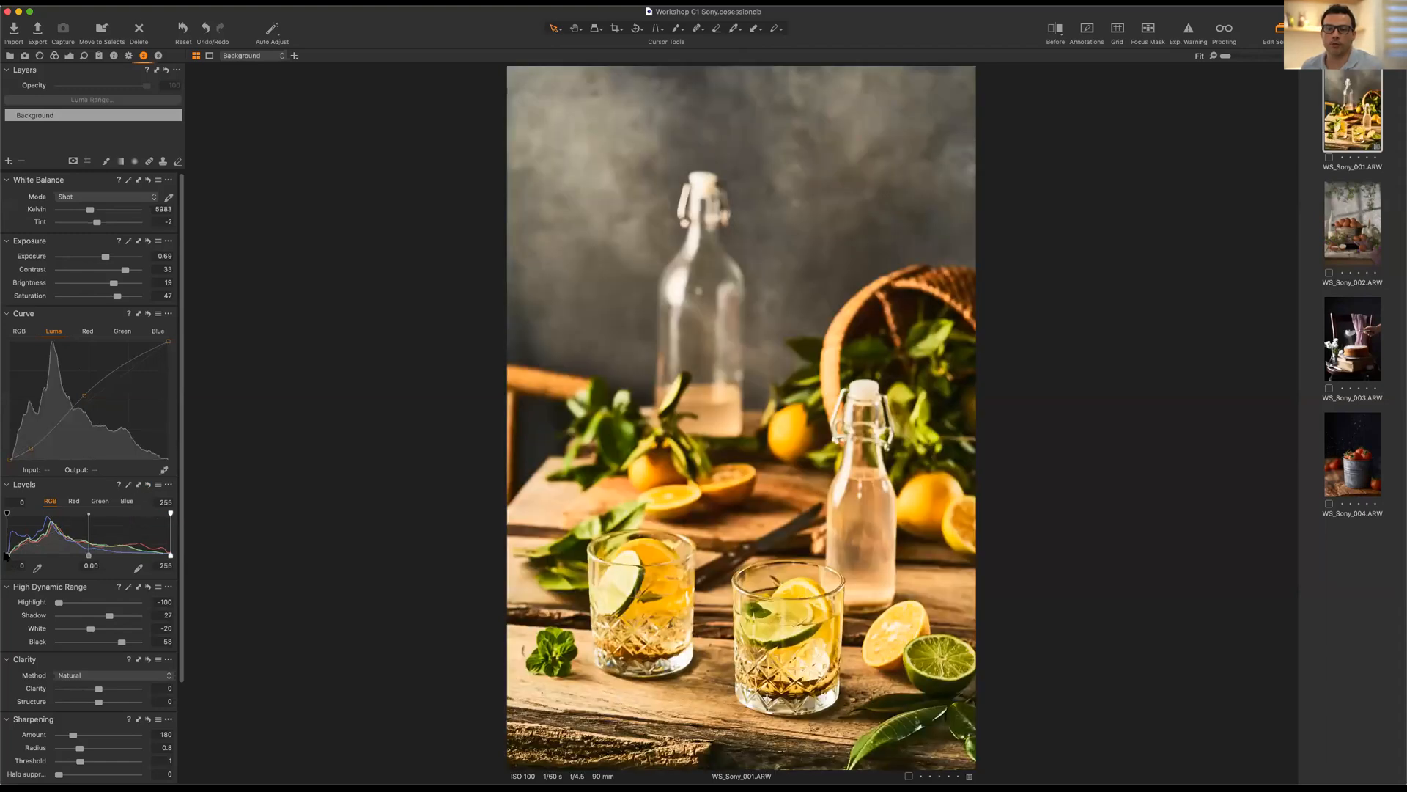
pyautogui.moveTo(7, 557); pyautogui.dragTo(252, 568)
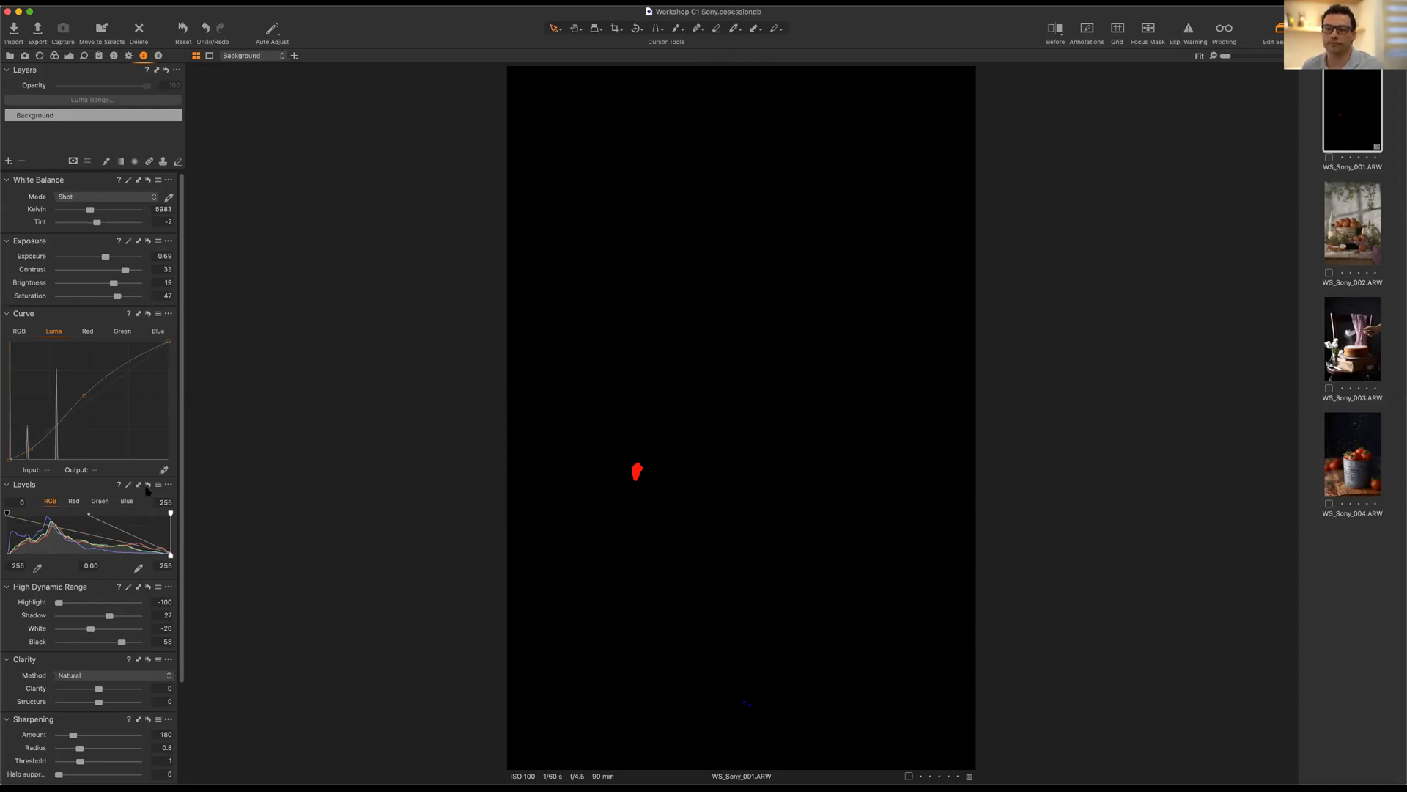
pyautogui.click(148, 484)
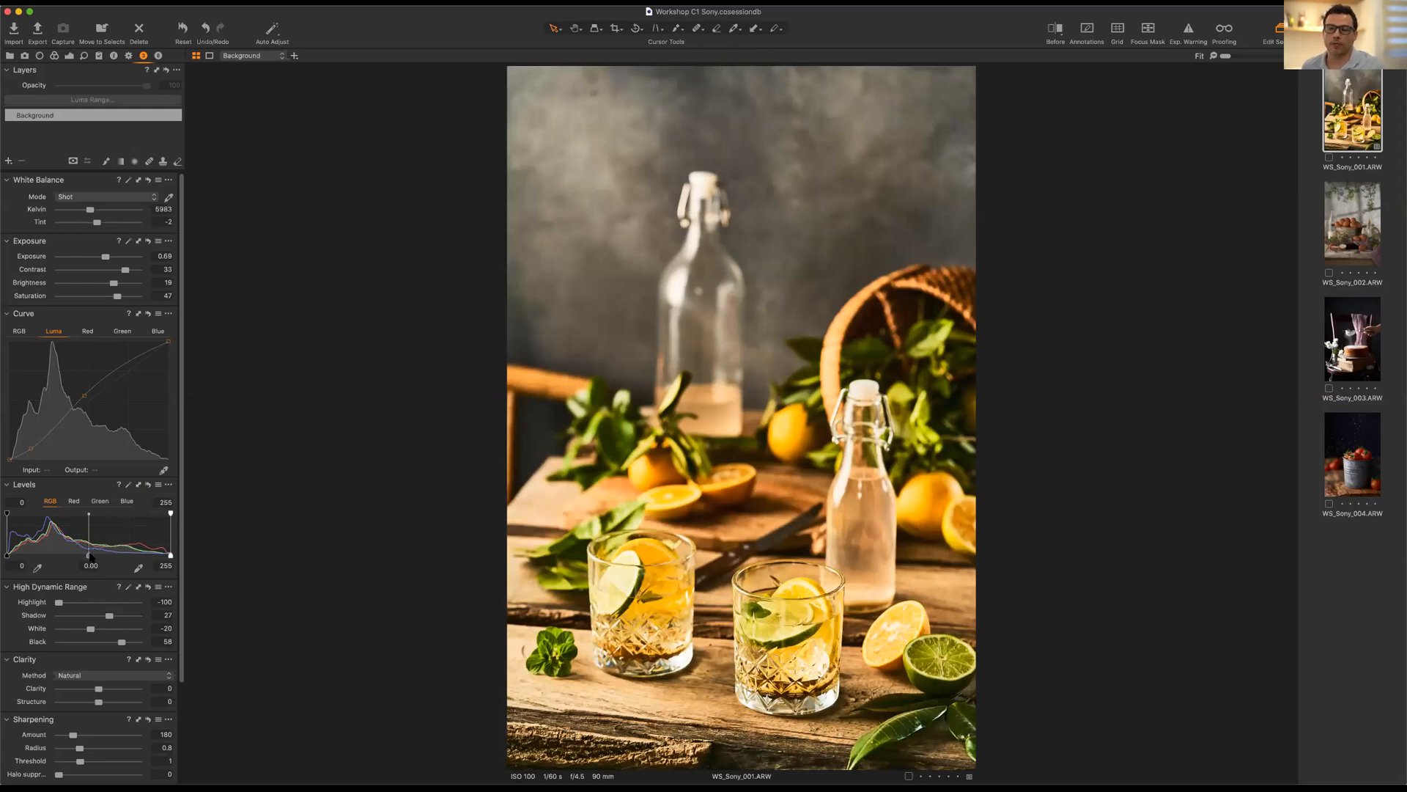
# Set the RGB input levels to shadow 19, midtone 0.11 and highlight 247.
pyautogui.moveTo(77, 555); pyautogui.dragTo(79, 556)
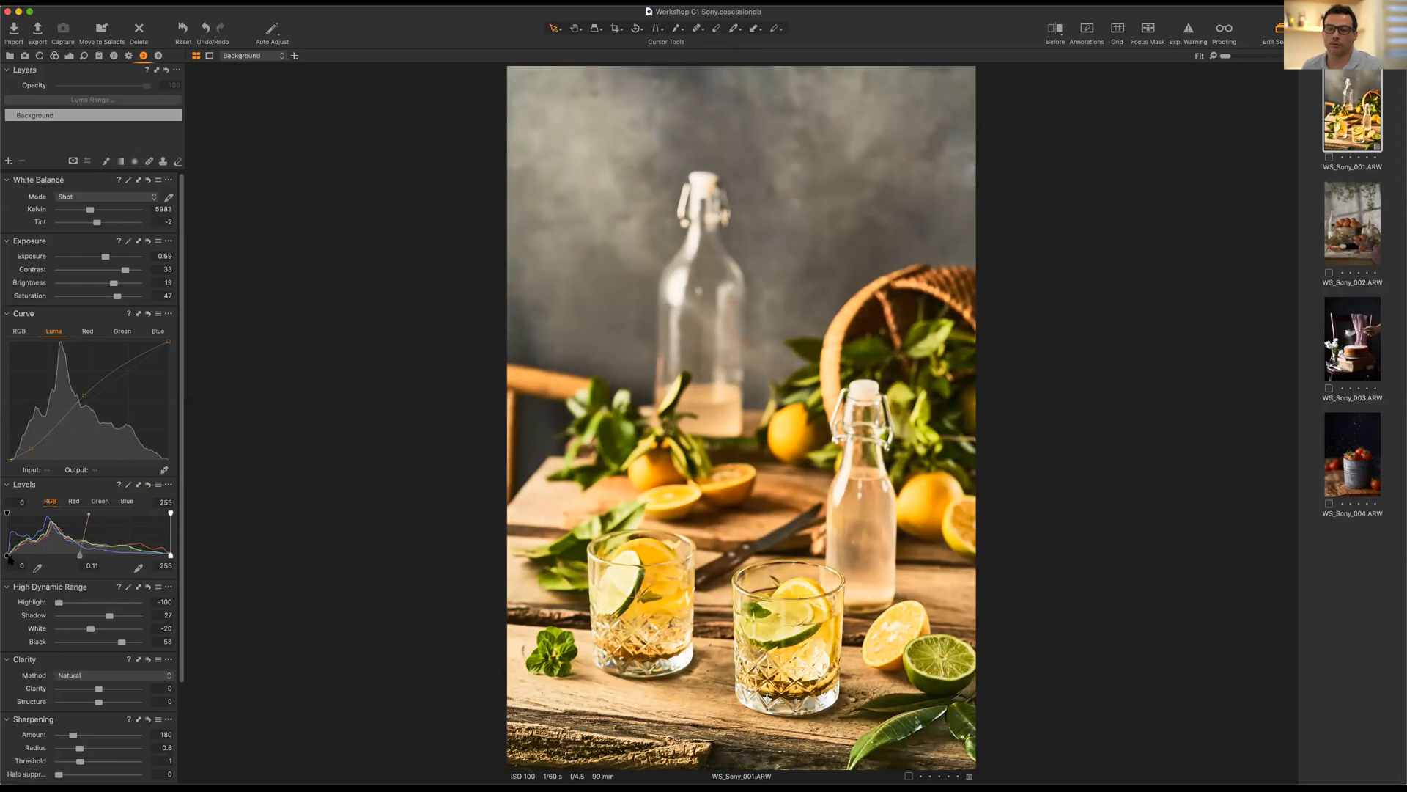
pyautogui.moveTo(7, 559); pyautogui.dragTo(16, 555)
pyautogui.moveTo(170, 554); pyautogui.dragTo(166, 555)
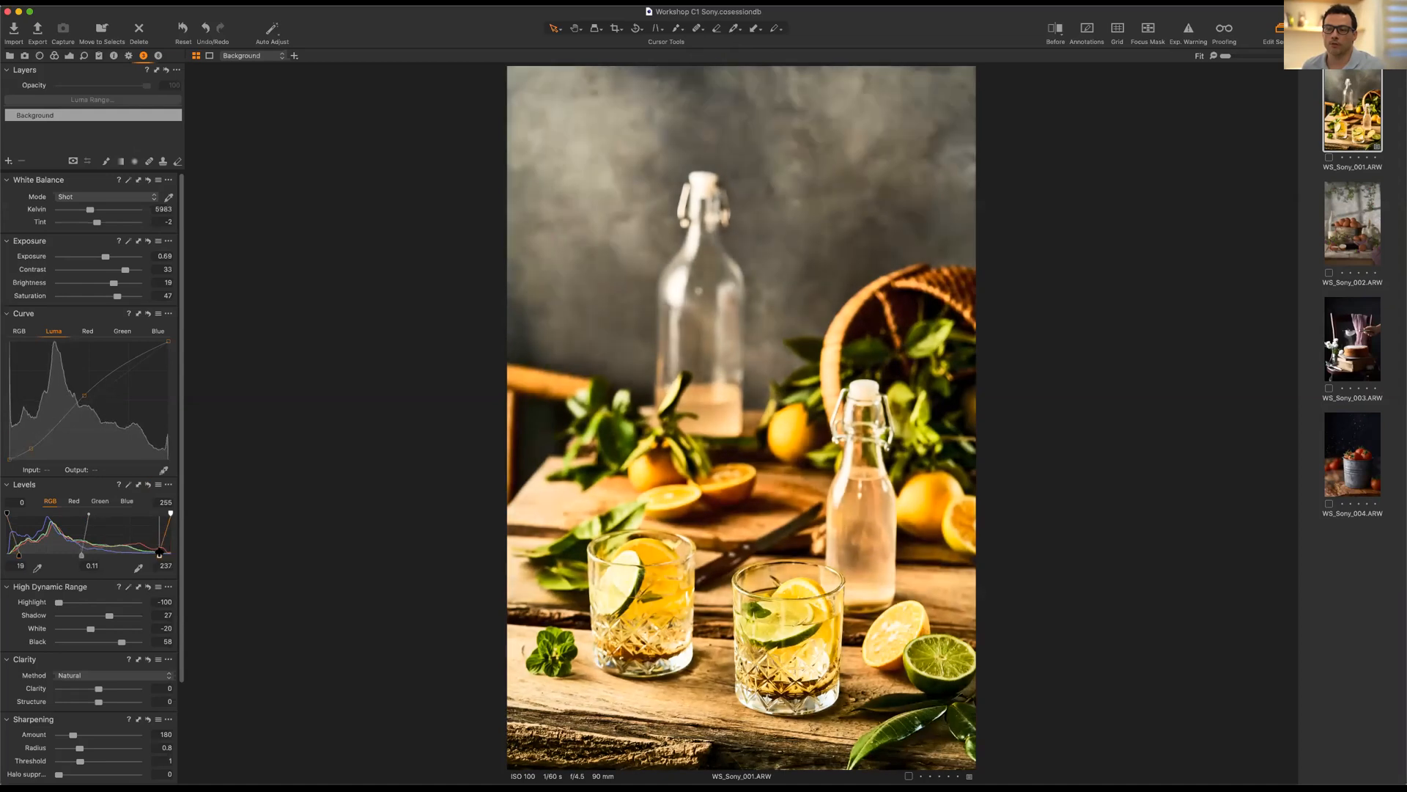
# Set the RGB output levels to 34 for the shadows and 244 for the highlights.
pyautogui.moveTo(17, 554); pyautogui.dragTo(23, 512)
pyautogui.moveTo(30, 506)
pyautogui.mouseDown()
pyautogui.moveTo(181, 509)
pyautogui.moveTo(18, 518)
pyautogui.mouseUp()
pyautogui.moveTo(157, 512)
pyautogui.mouseDown()
pyautogui.moveTo(169, 511)
pyautogui.moveTo(77, 502)
pyautogui.moveTo(172, 513)
pyautogui.mouseUp()
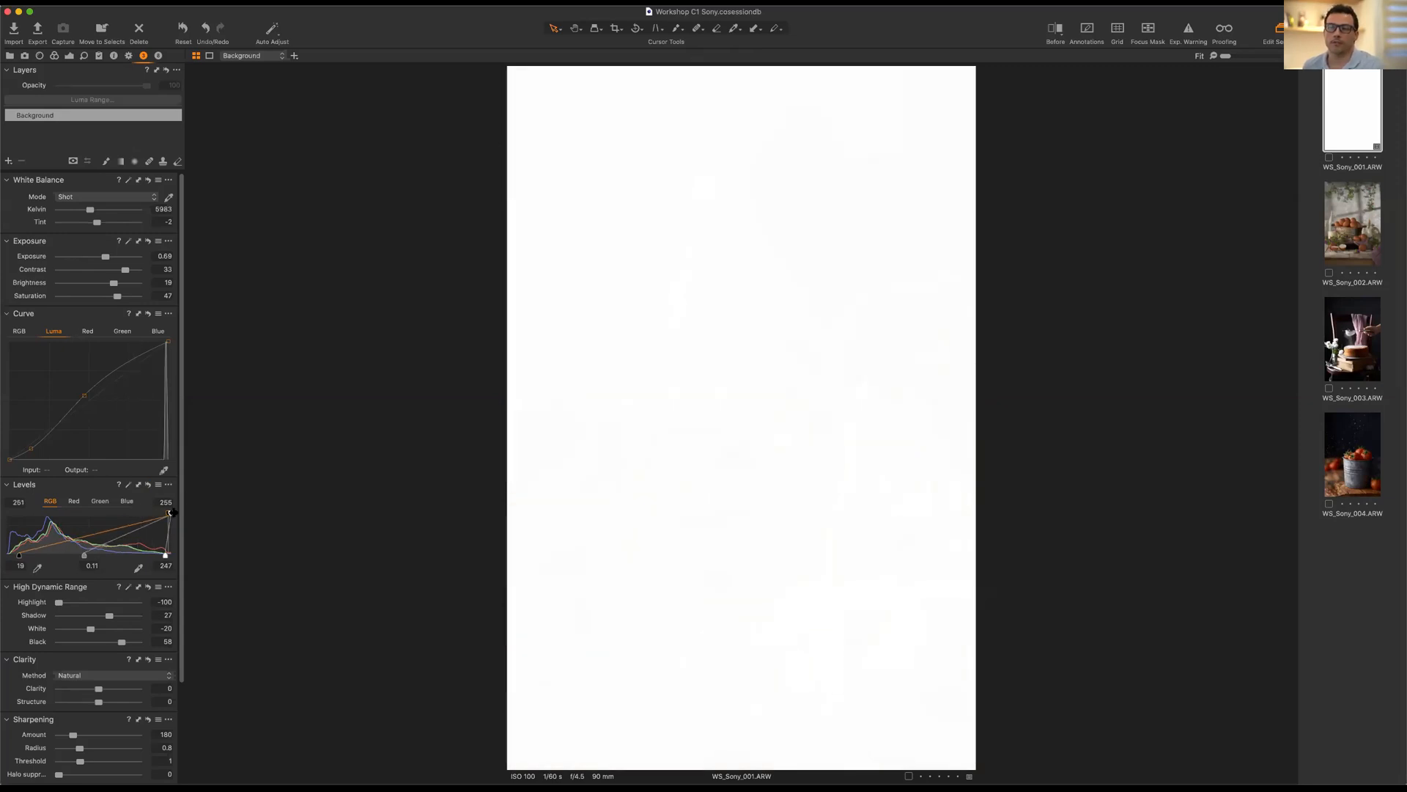
pyautogui.moveTo(170, 512); pyautogui.dragTo(28, 513)
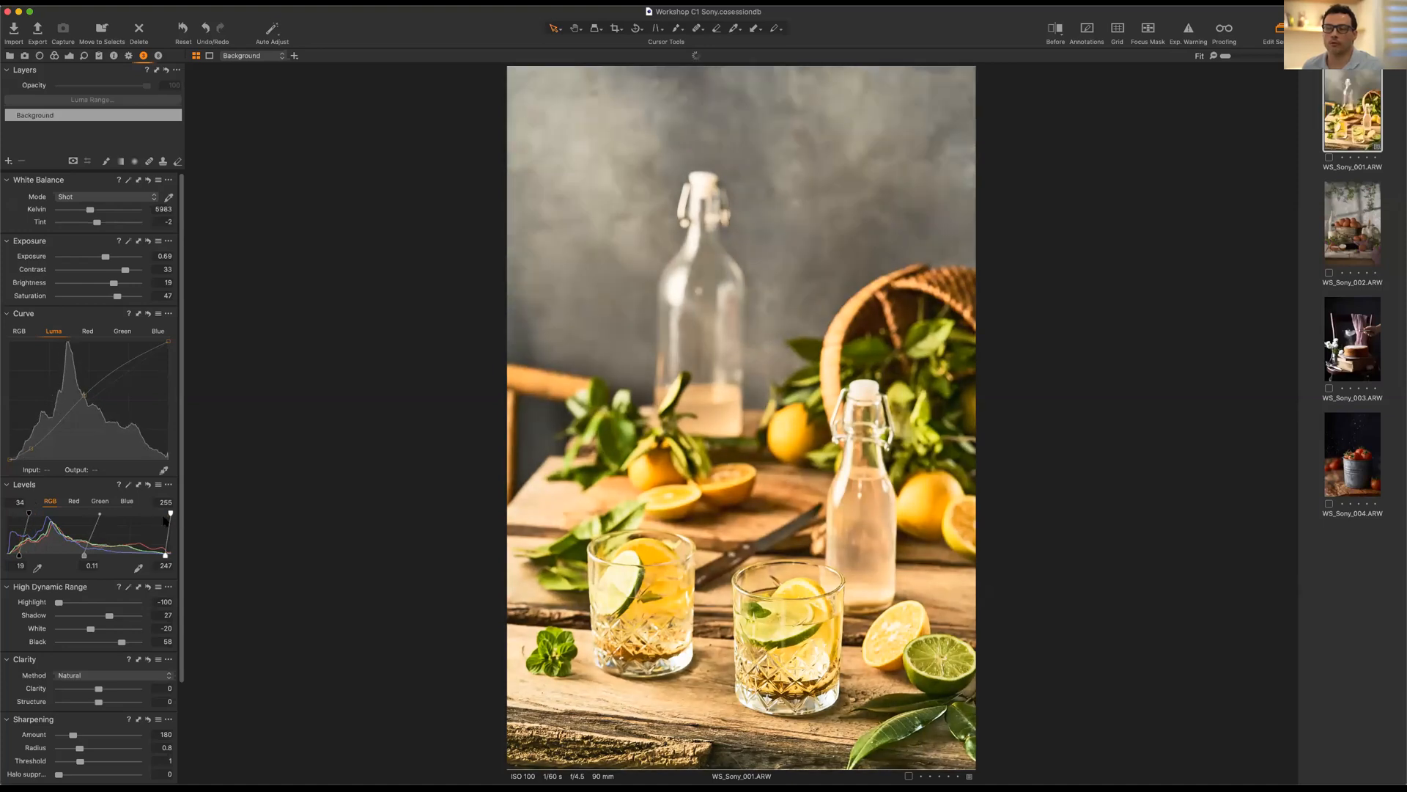
pyautogui.moveTo(169, 513)
pyautogui.mouseDown()
pyautogui.moveTo(11, 529)
pyautogui.moveTo(163, 513)
pyautogui.mouseUp()
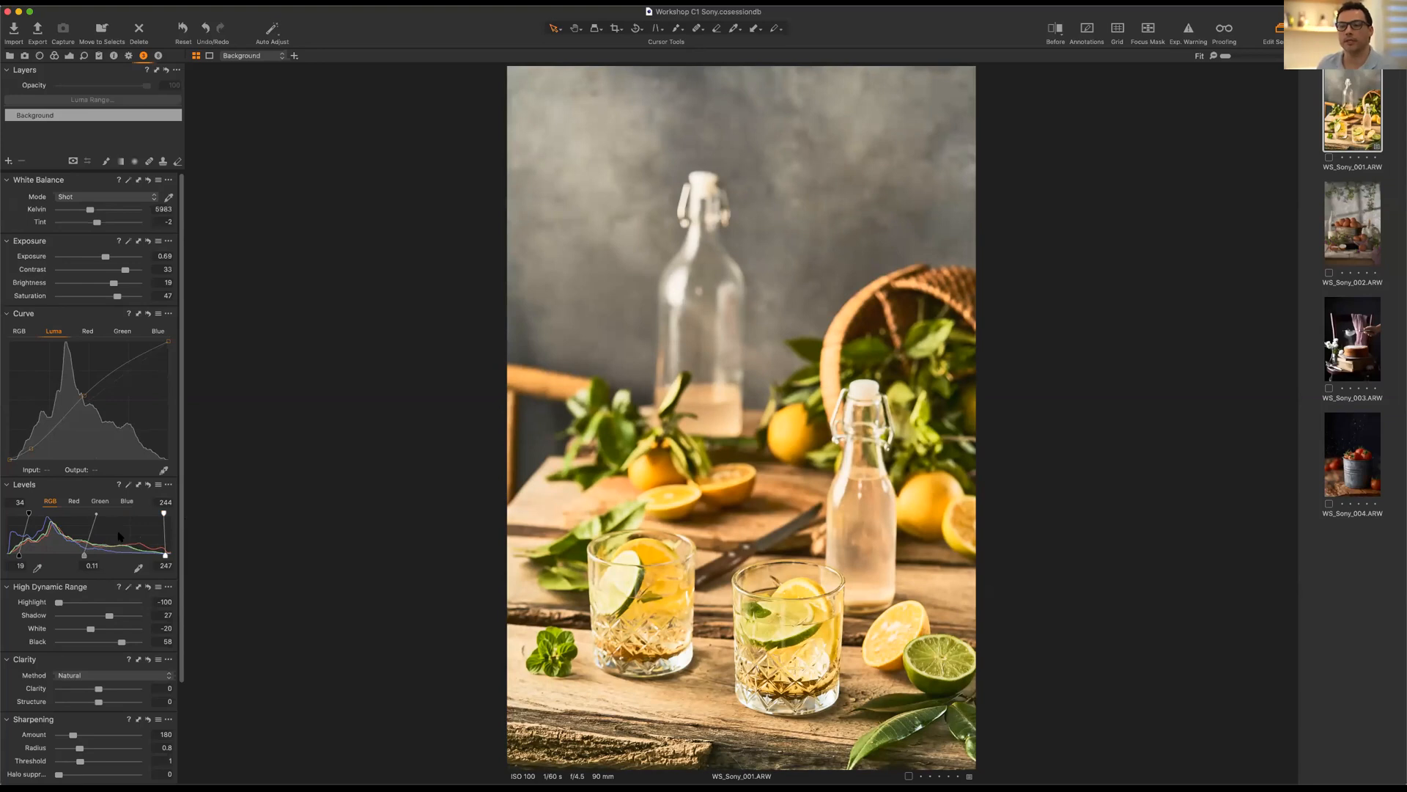
# Move the High Dynamic Range tool above the Curve tool, directly below Exposure.
pyautogui.scroll(-2, 119, 536)
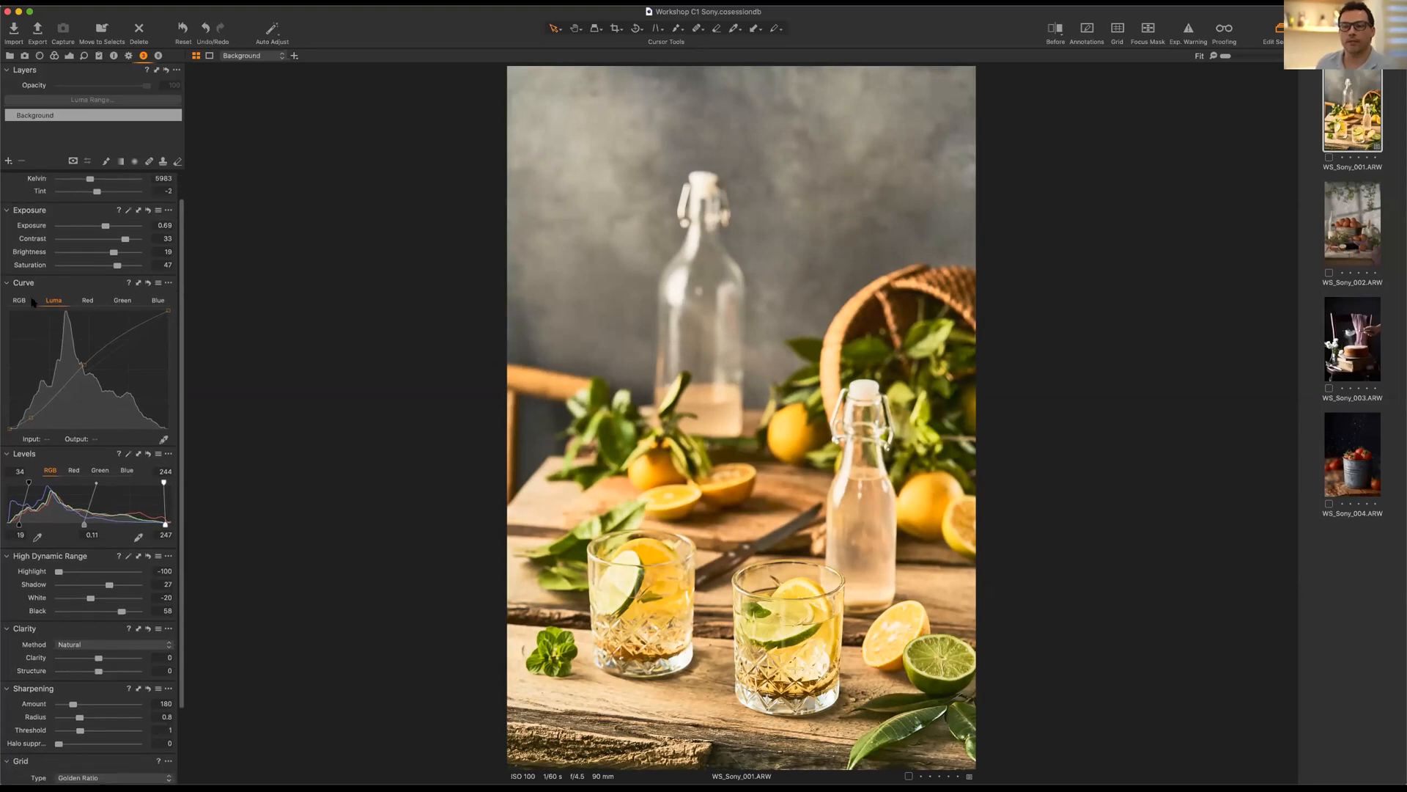
pyautogui.moveTo(33, 301); pyautogui.dragTo(33, 293)
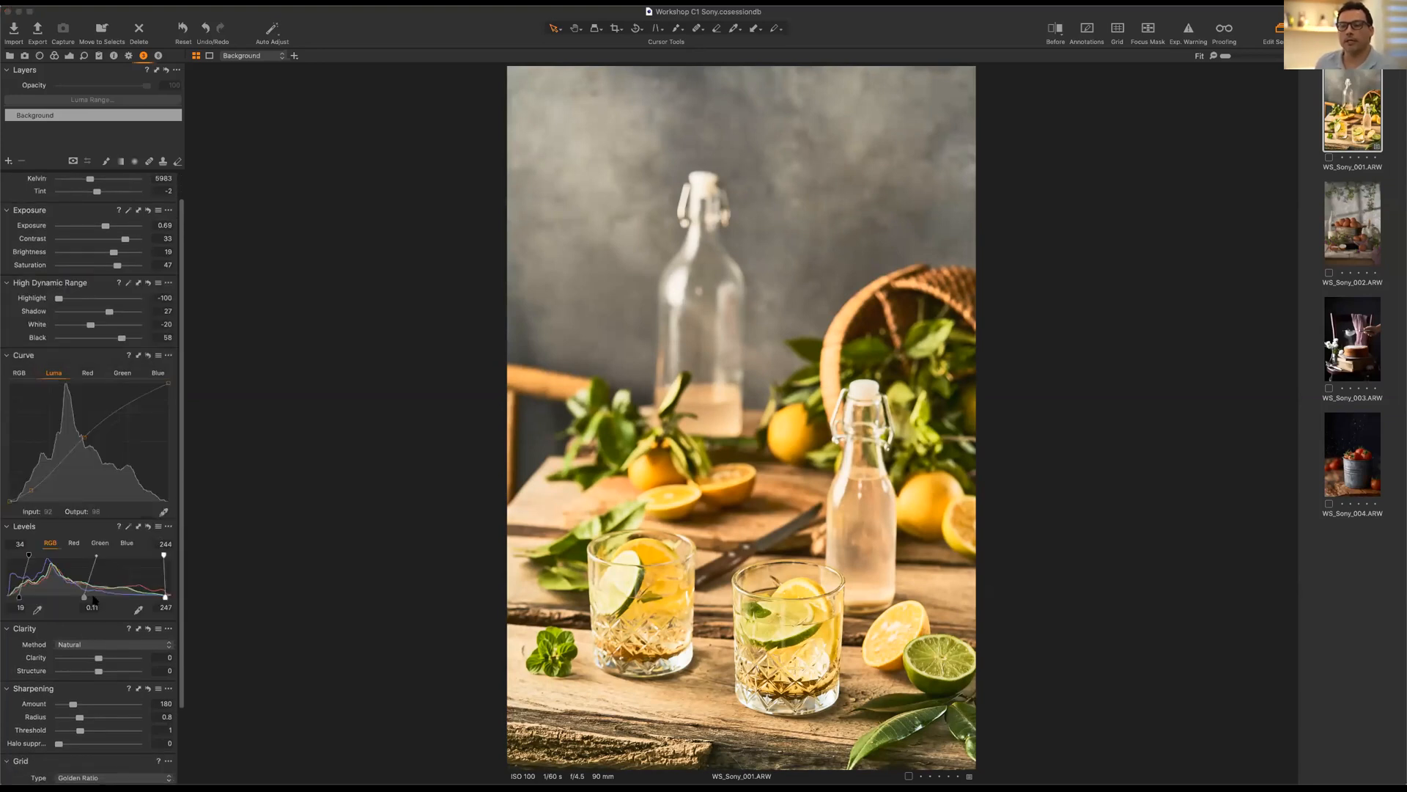
# Try Clarity at 59 with the exposure Contrast raised to 49, and undo the Contrast change.
pyautogui.scroll(-6, 71, 604)
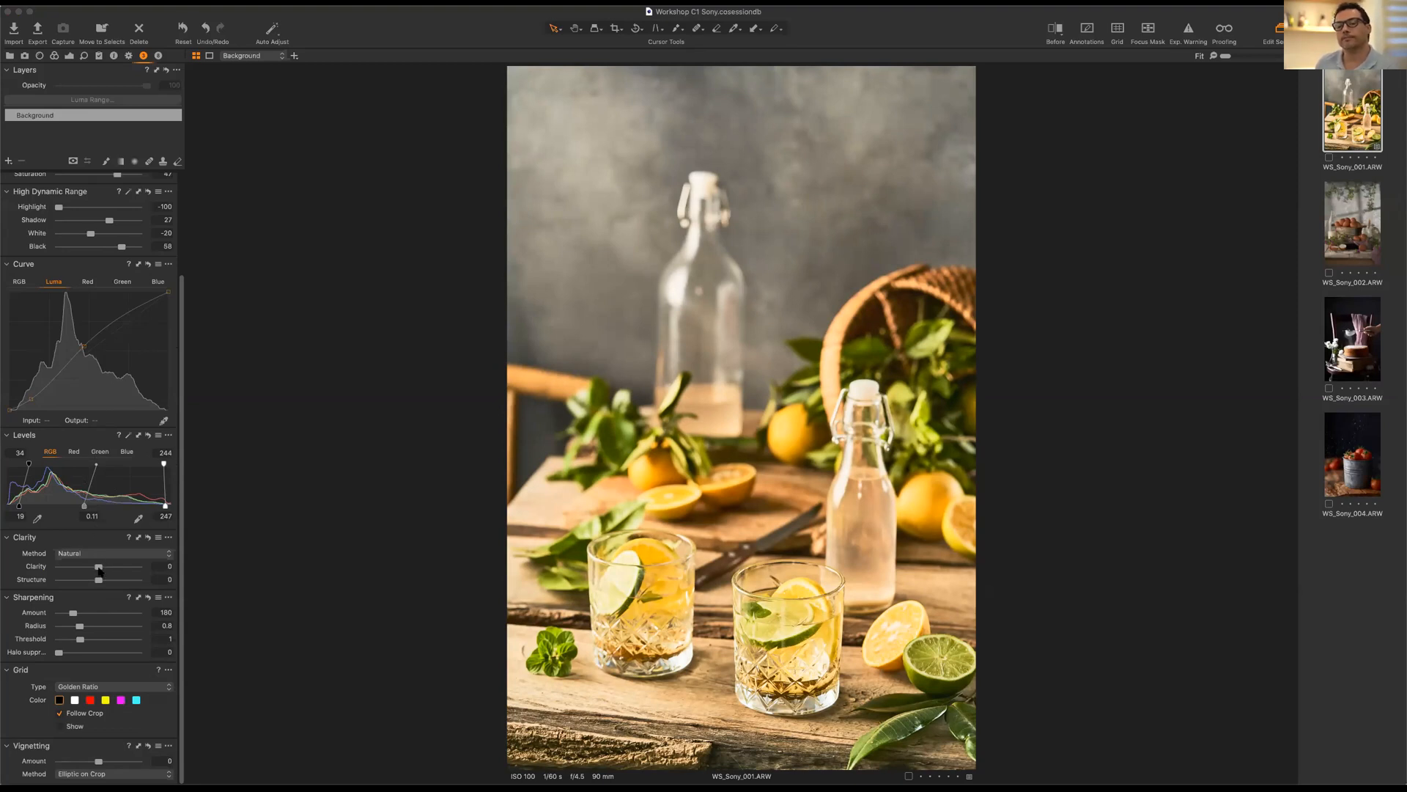
pyautogui.moveTo(111, 569); pyautogui.dragTo(148, 541)
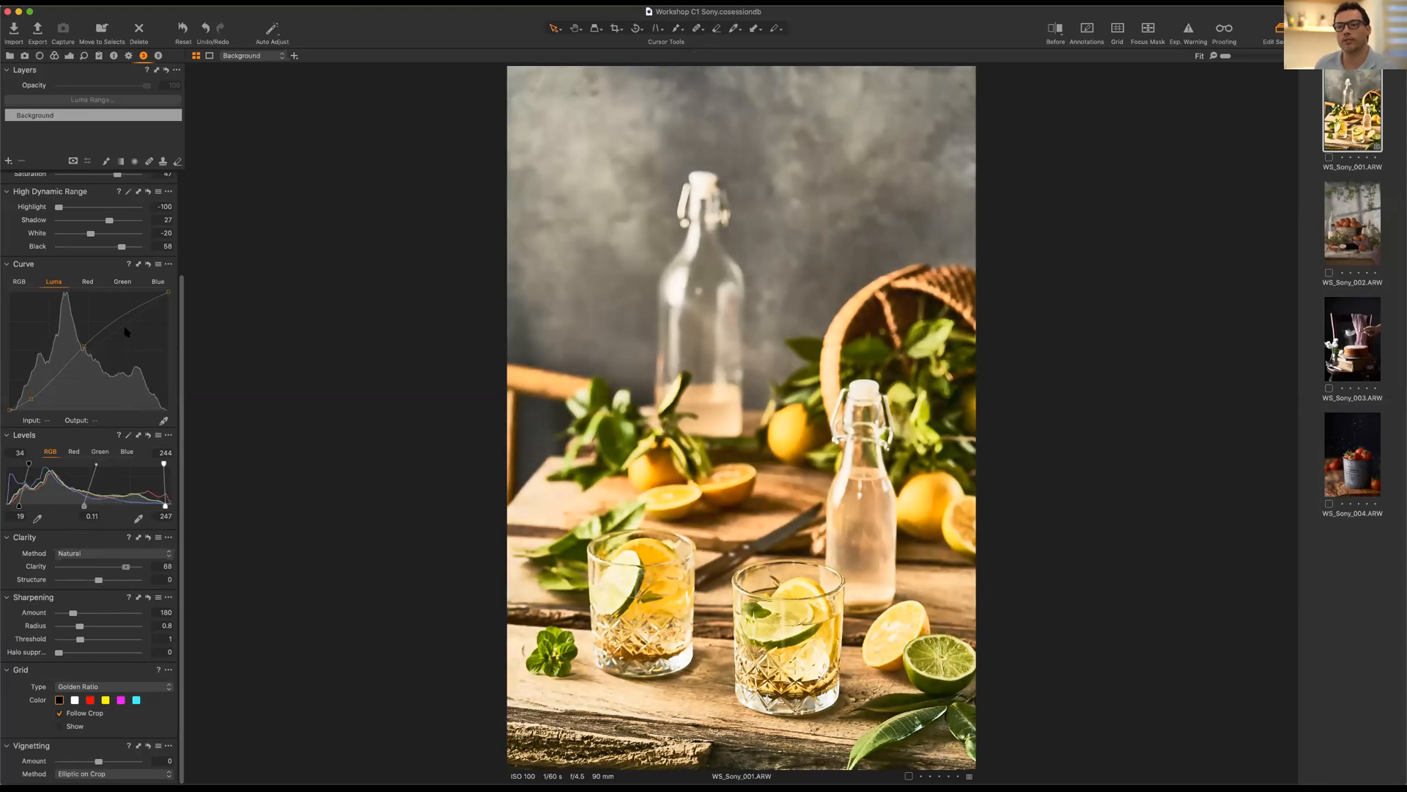
pyautogui.scroll(3, 124, 245)
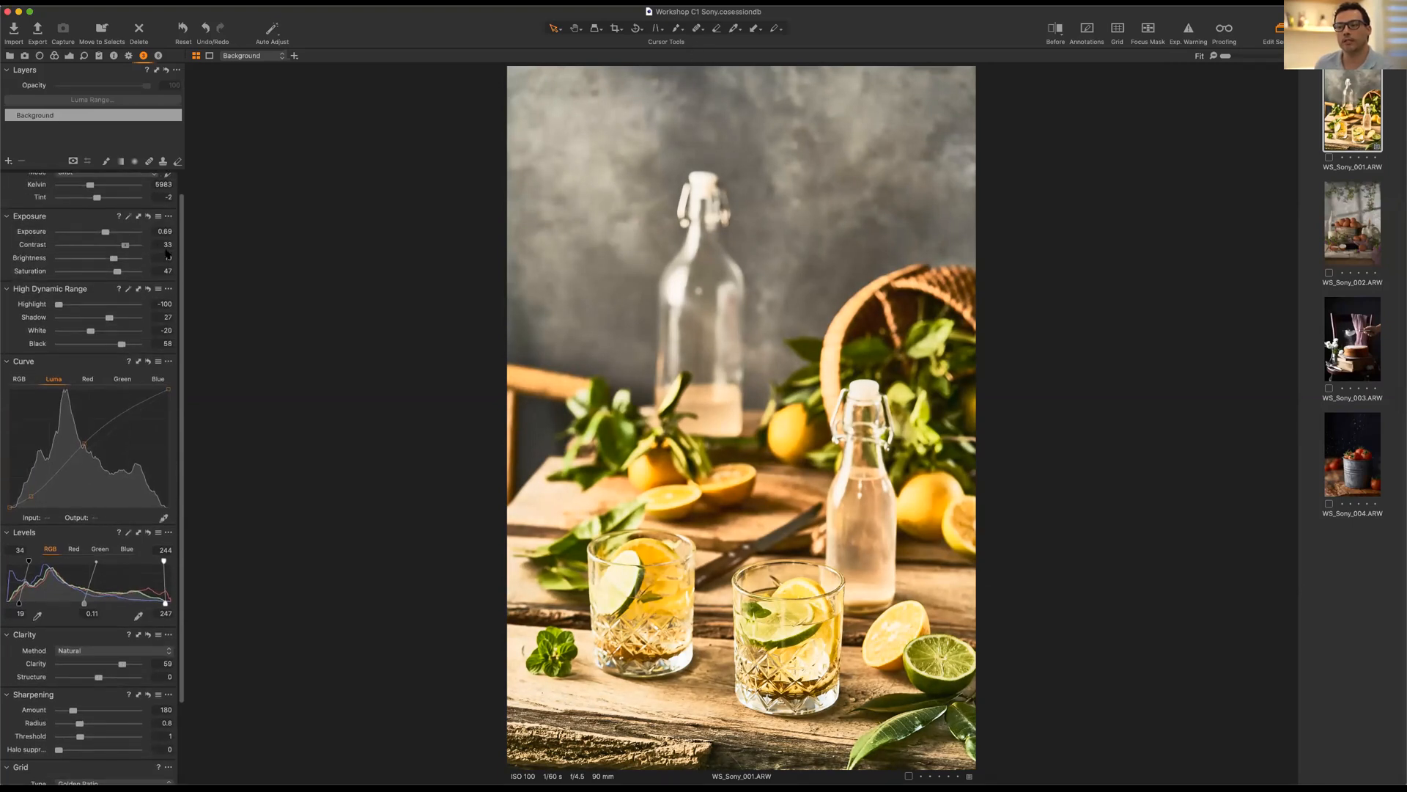
pyautogui.moveTo(125, 245); pyautogui.dragTo(138, 245)
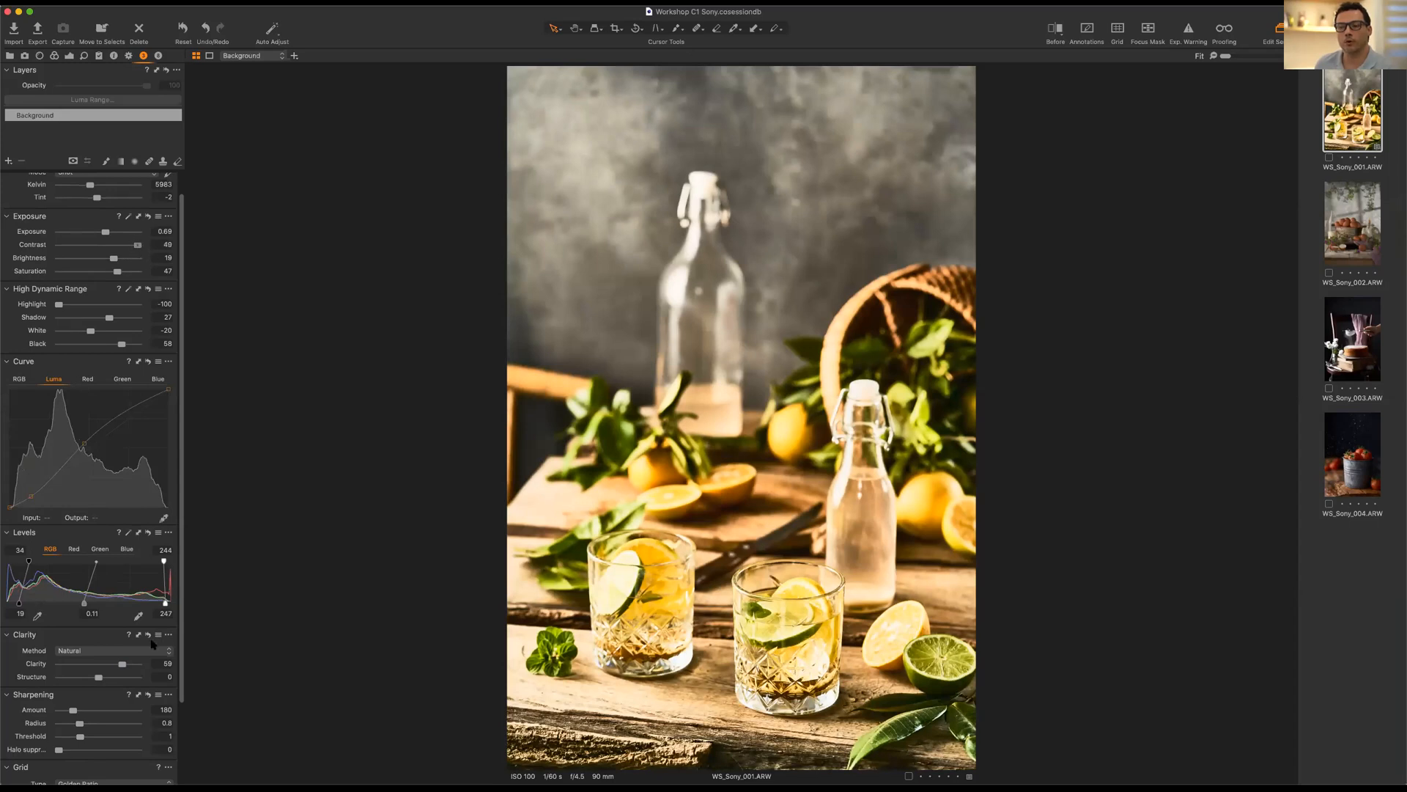
pyautogui.press('super+z')
# Compare the Natural method's Clarity at 100, -100 and -30 on the photo.
pyautogui.scroll(-2, 122, 646)
pyautogui.moveTo(120, 637); pyautogui.dragTo(139, 635)
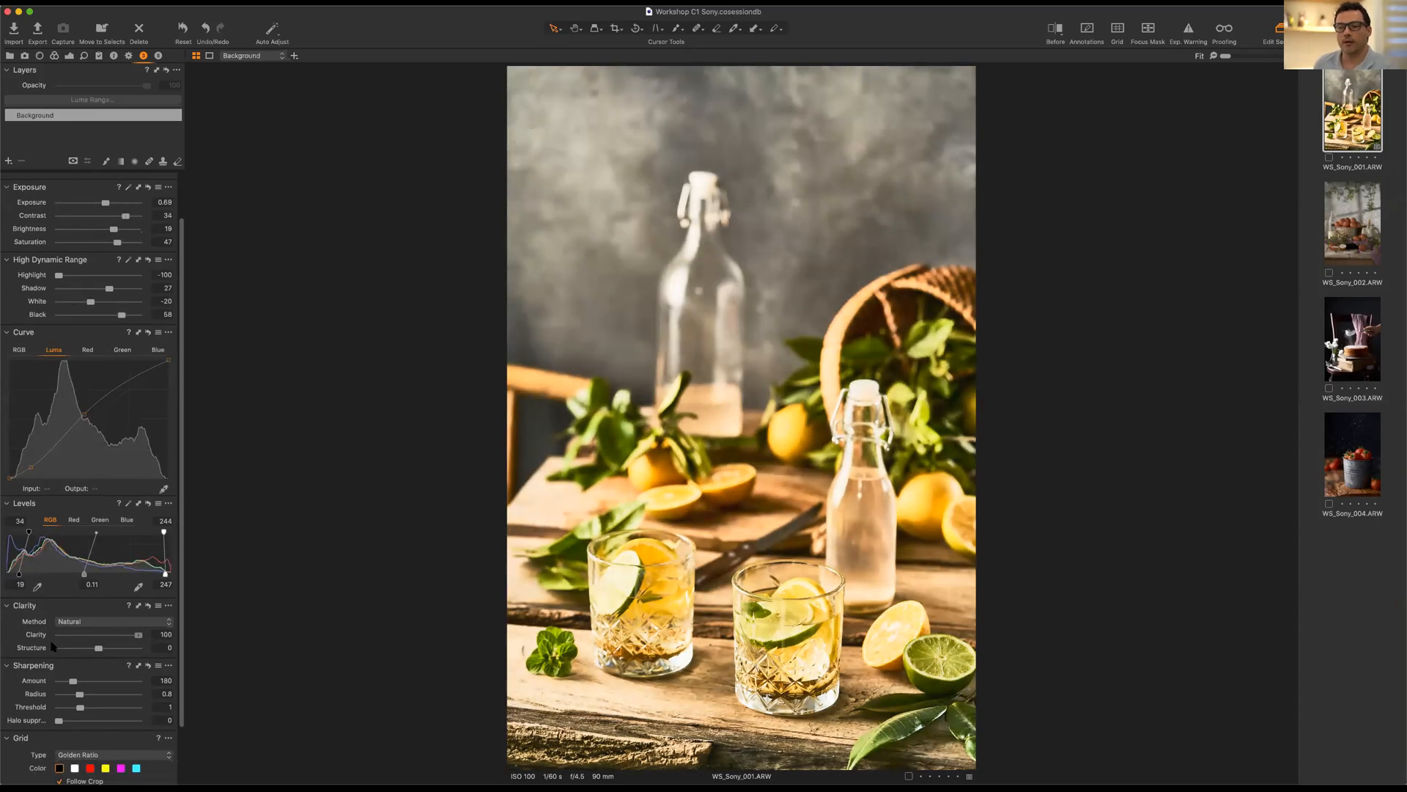
pyautogui.click(62, 635)
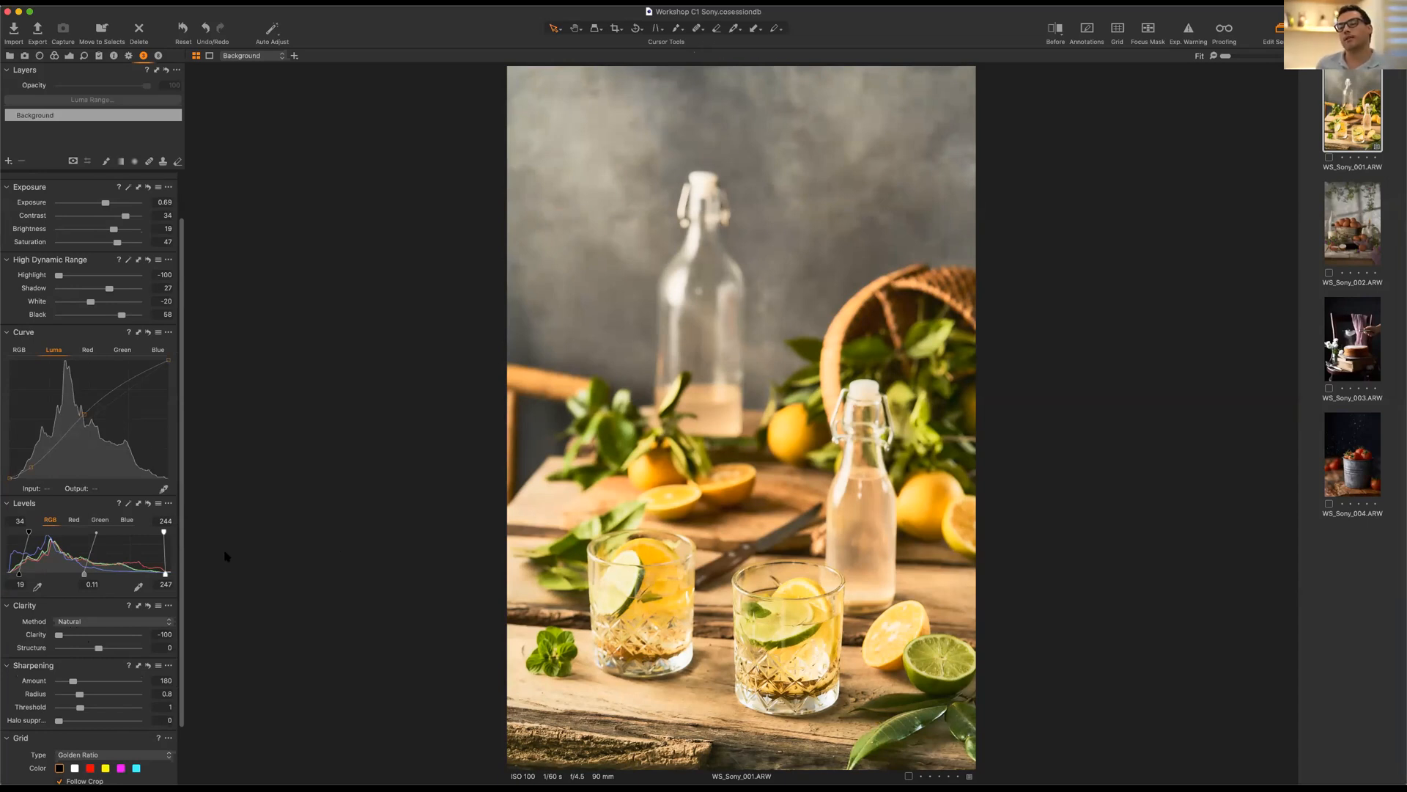
pyautogui.click(89, 636)
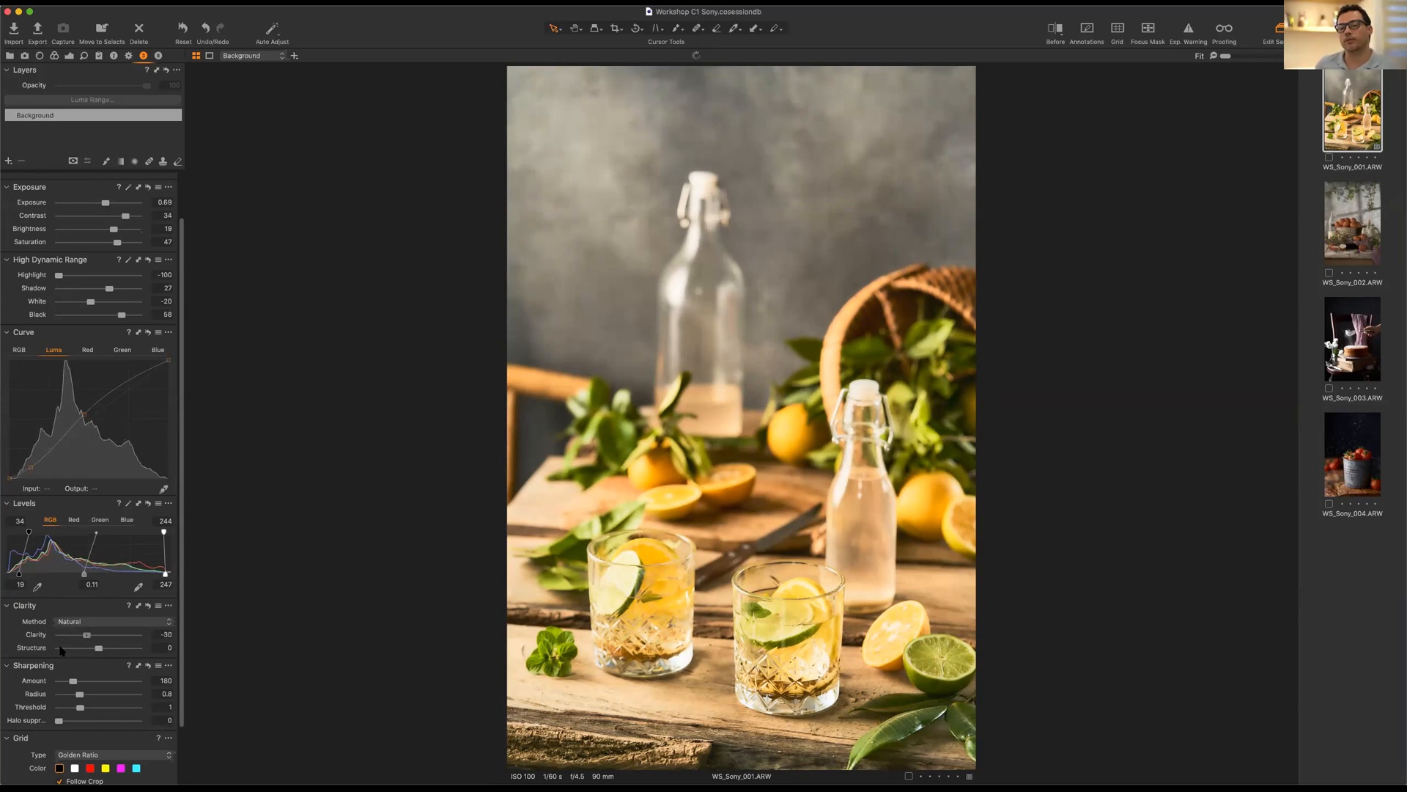
# Try Clarity and Structure at 13 each and reset the Clarity tool.
pyautogui.scroll(-10, 89, 640)
pyautogui.scroll(15, 110, 639)
pyautogui.moveTo(107, 634)
pyautogui.mouseDown()
pyautogui.moveTo(124, 653)
pyautogui.moveTo(103, 655)
pyautogui.mouseUp()
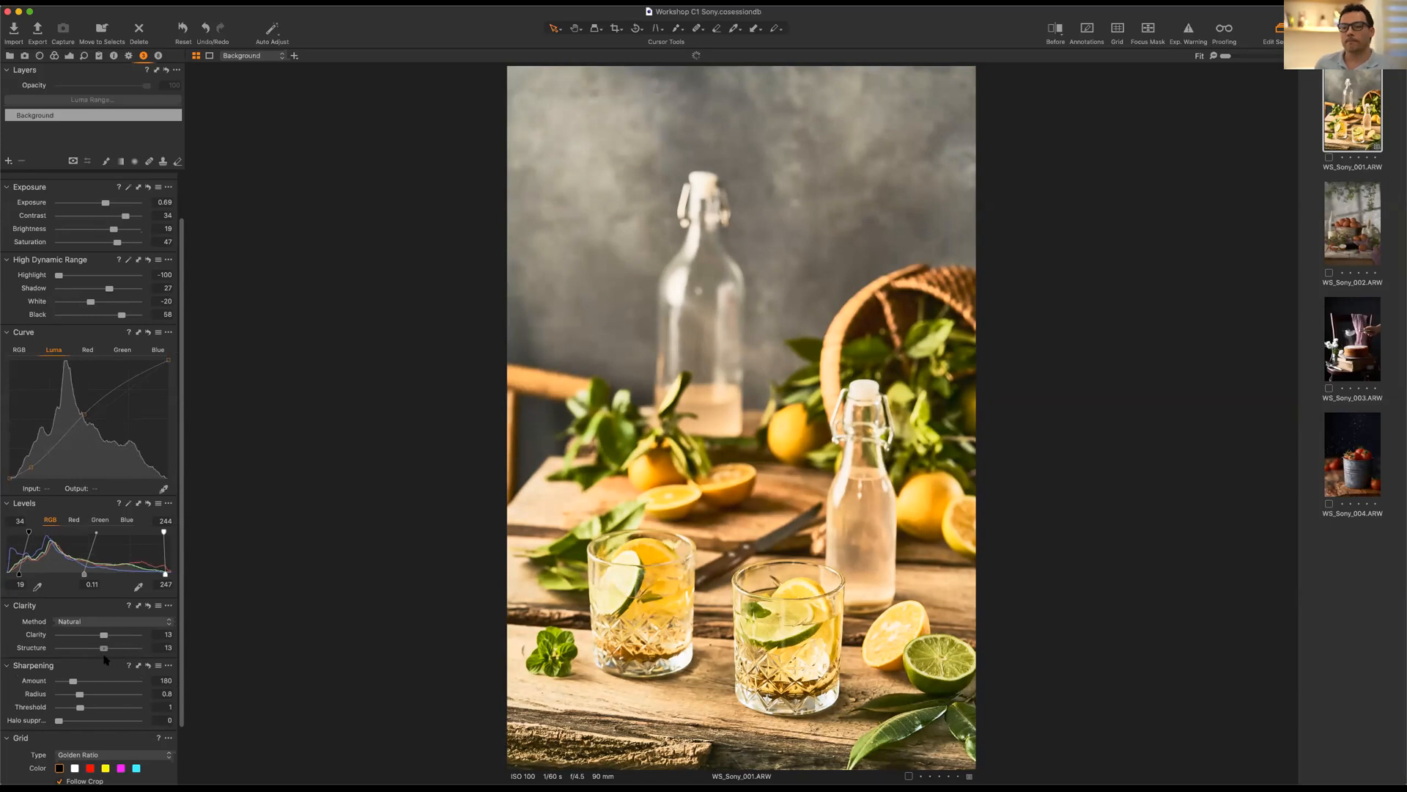
pyautogui.click(149, 606)
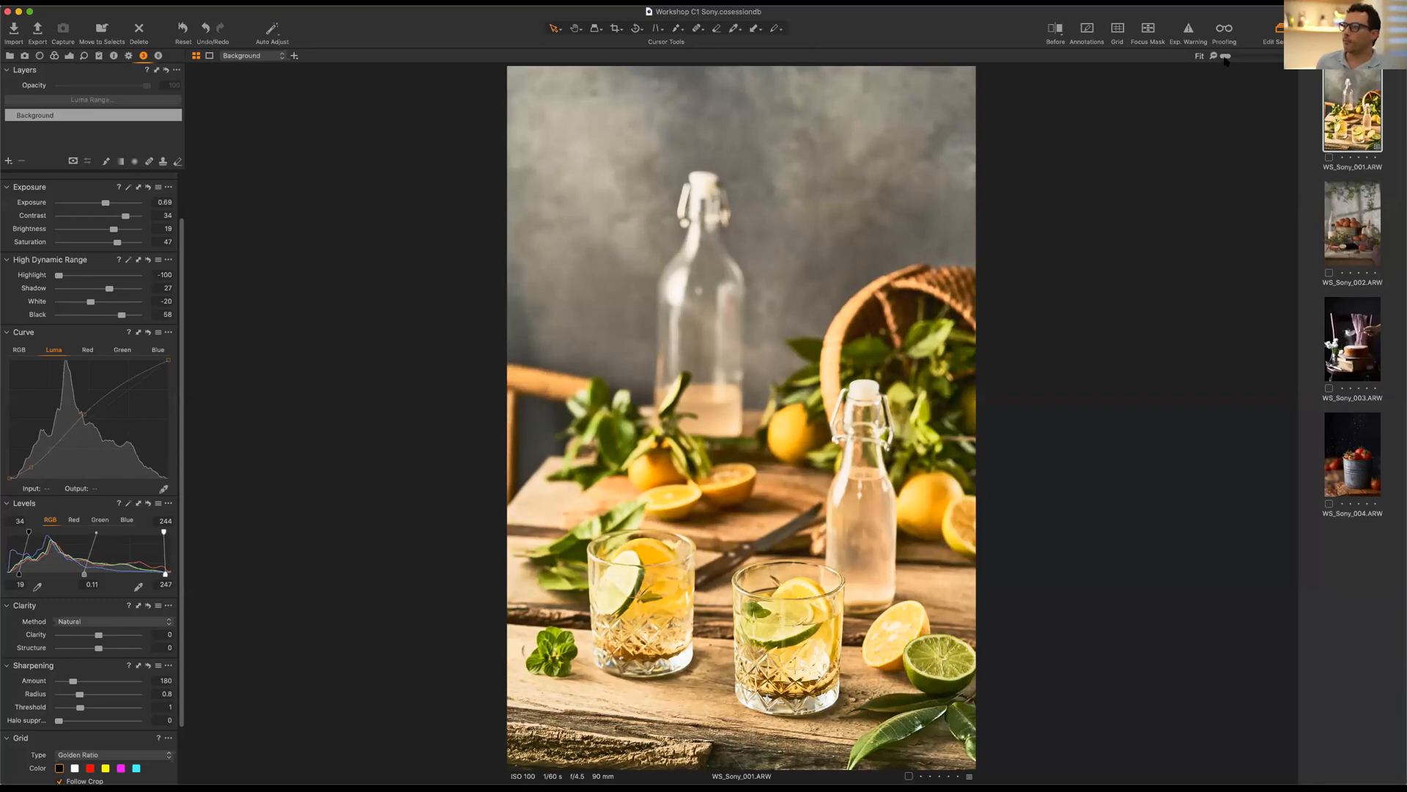
# Zoom in to 163% on the front drinking glass with the Zoom-In tool.
pyautogui.click(595, 31)
pyautogui.click(588, 46)
pyautogui.click(596, 30)
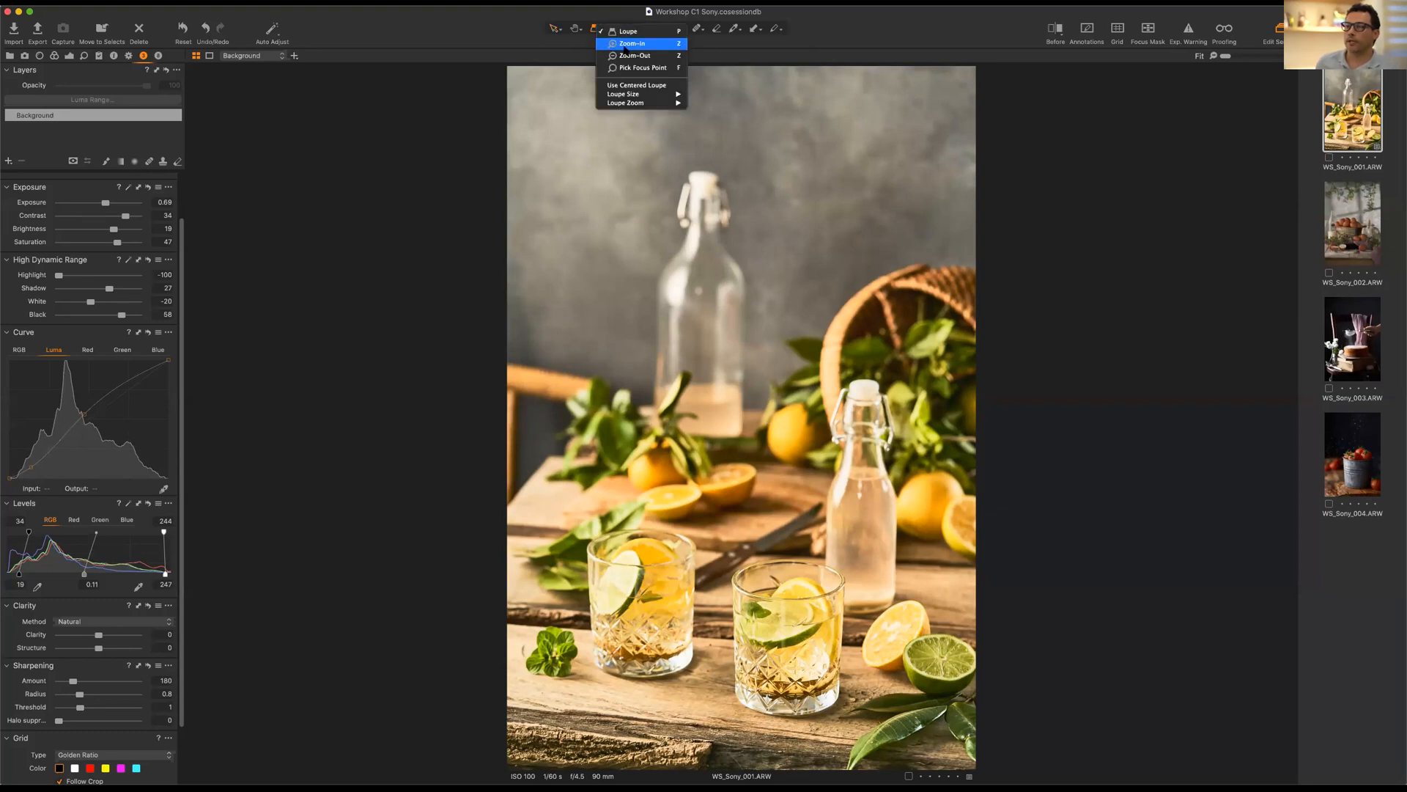
pyautogui.click(634, 44)
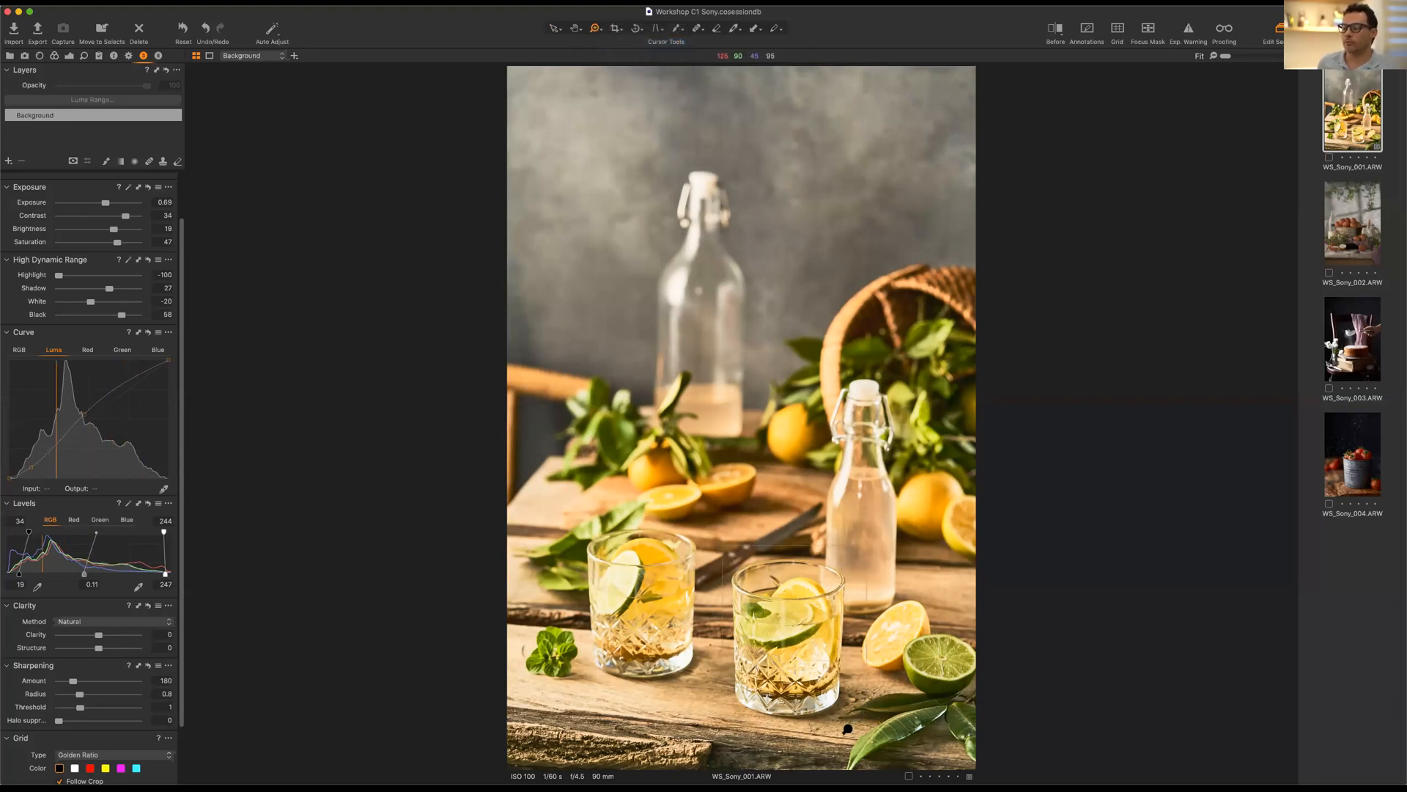
pyautogui.moveTo(722, 545); pyautogui.dragTo(849, 727)
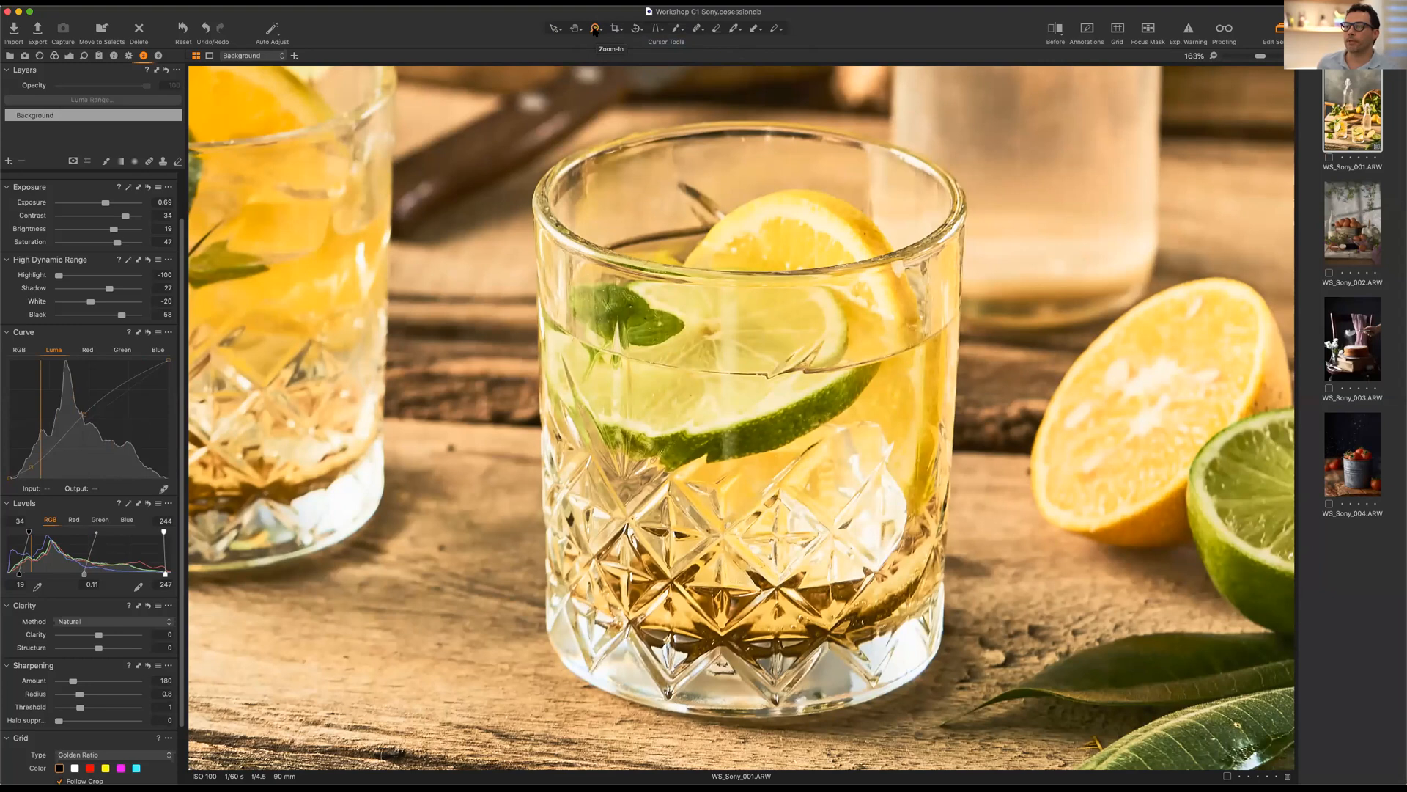
# Inspect the detail of the mint leaf, lime slice and cut glass with the Loupe tool.
pyautogui.click(602, 30)
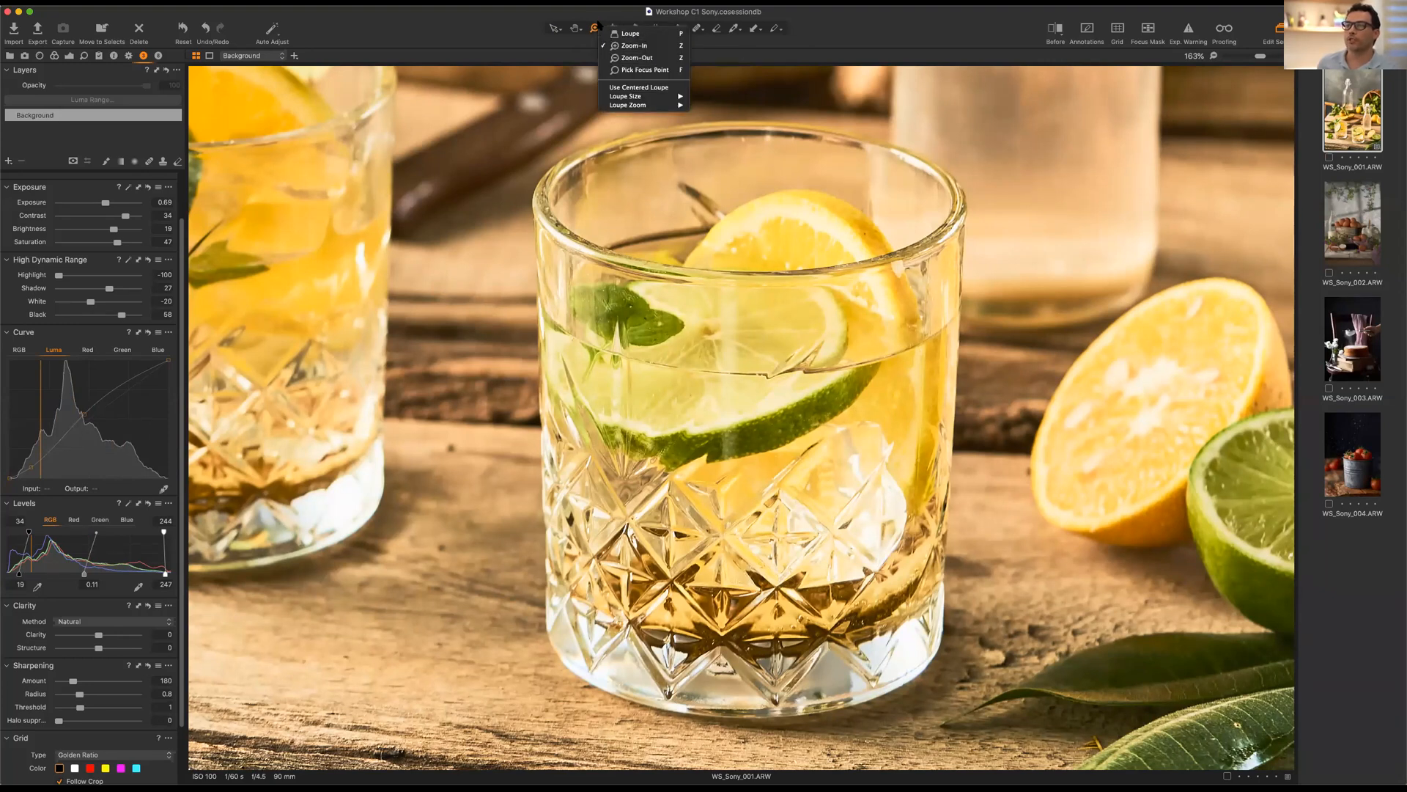
pyautogui.press('p')
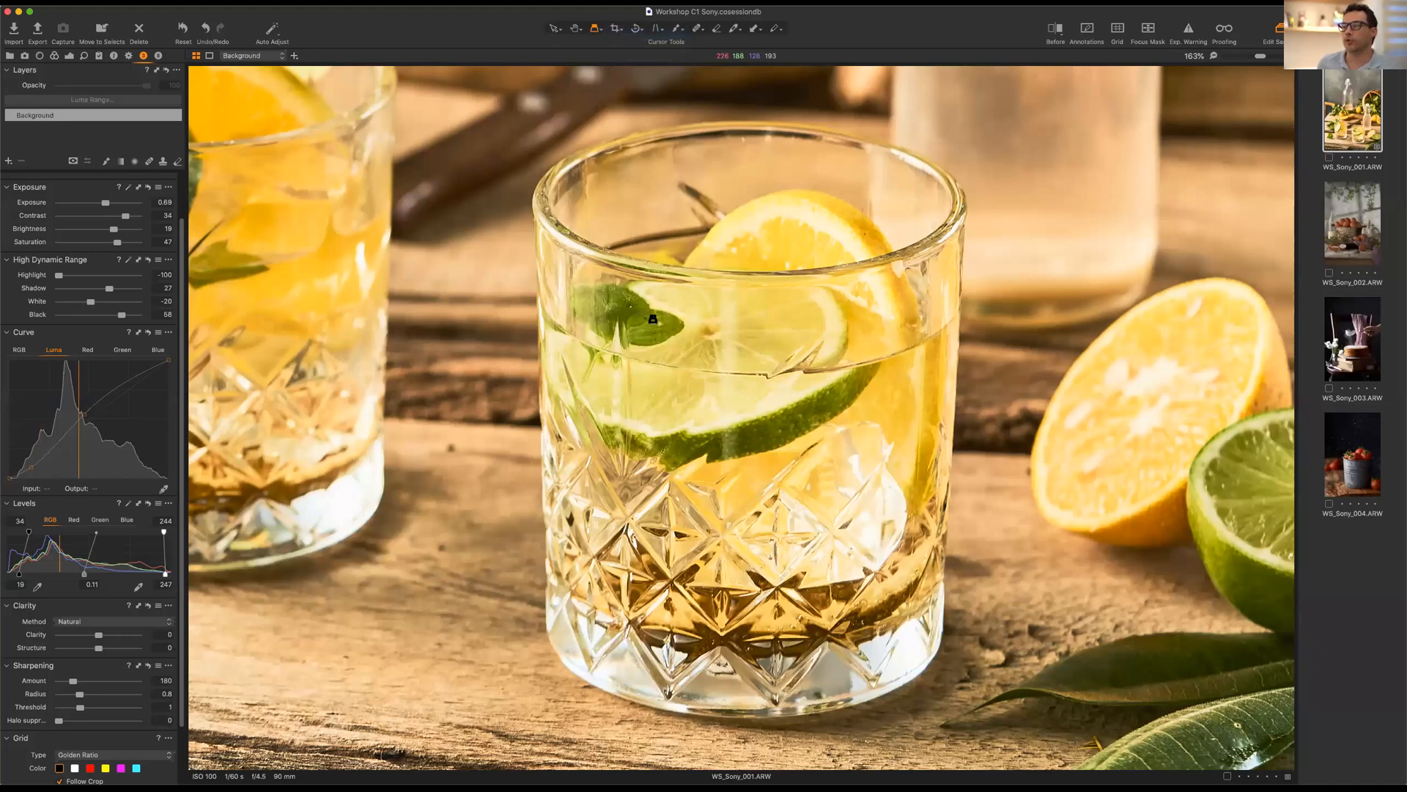
pyautogui.click(634, 310)
pyautogui.moveTo(634, 310); pyautogui.dragTo(773, 299)
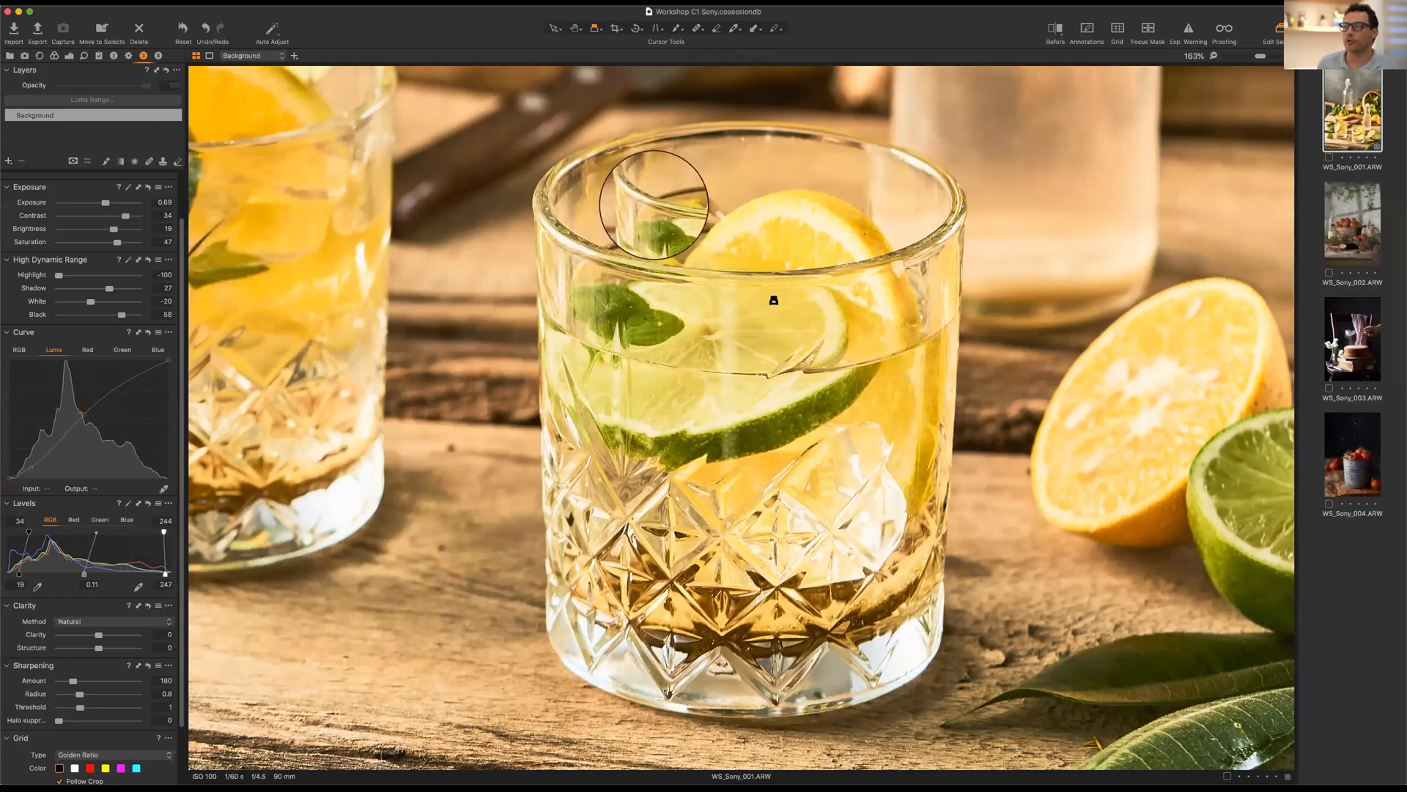
pyautogui.moveTo(728, 478); pyautogui.dragTo(732, 665)
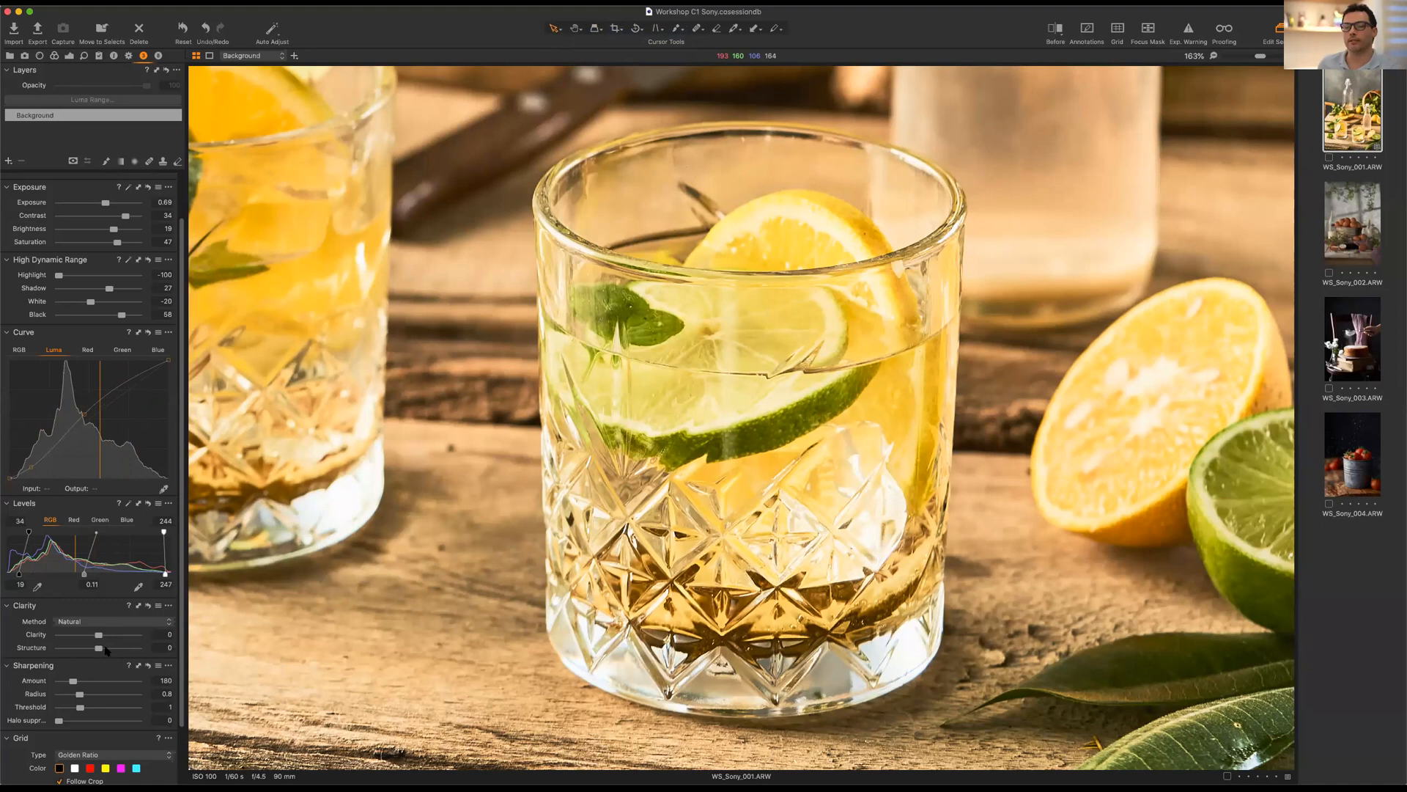
# Try Structure at 100 and 34 in the Clarity tool, and settle on 17.
pyautogui.click(148, 656)
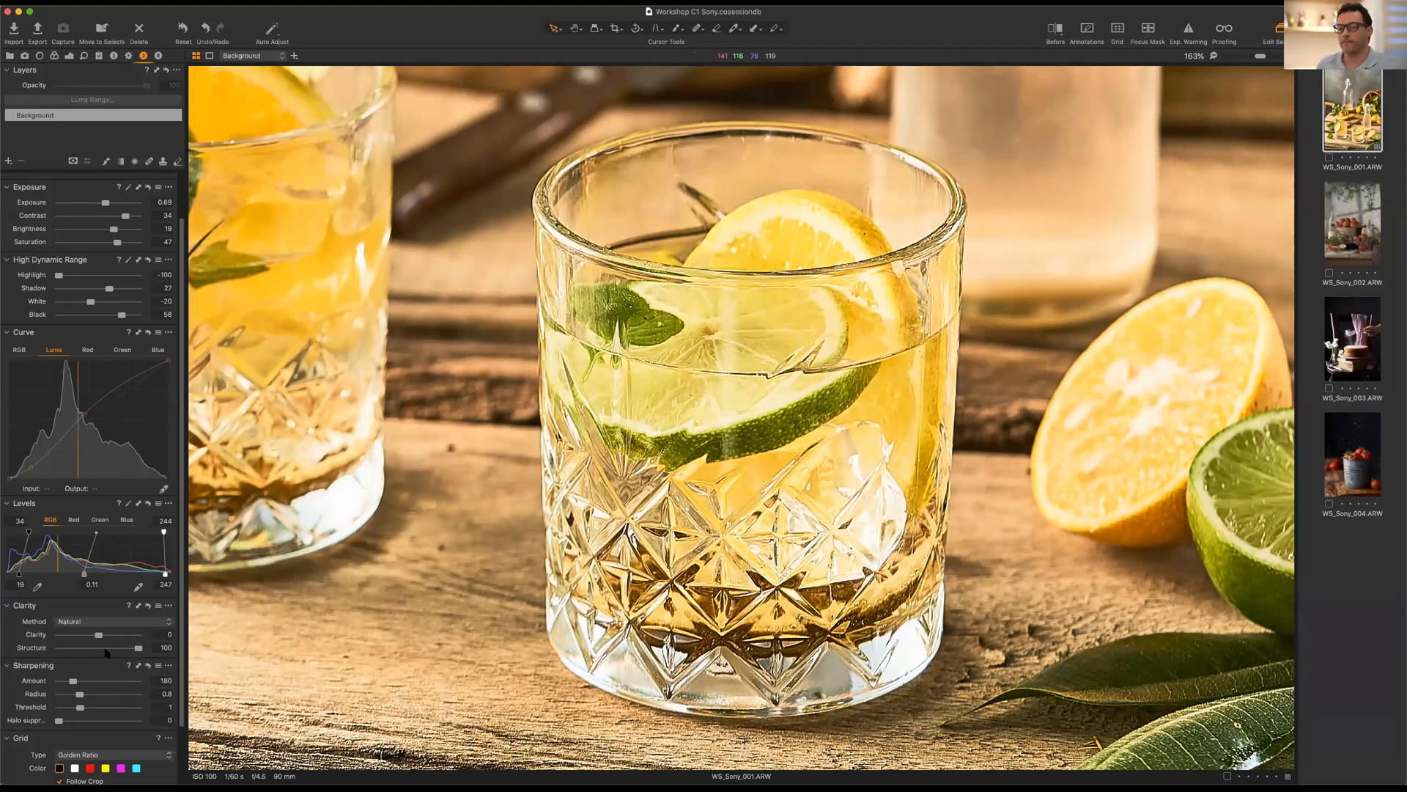
pyautogui.moveTo(138, 648)
pyautogui.mouseDown()
pyautogui.moveTo(94, 646)
pyautogui.moveTo(112, 648)
pyautogui.mouseUp()
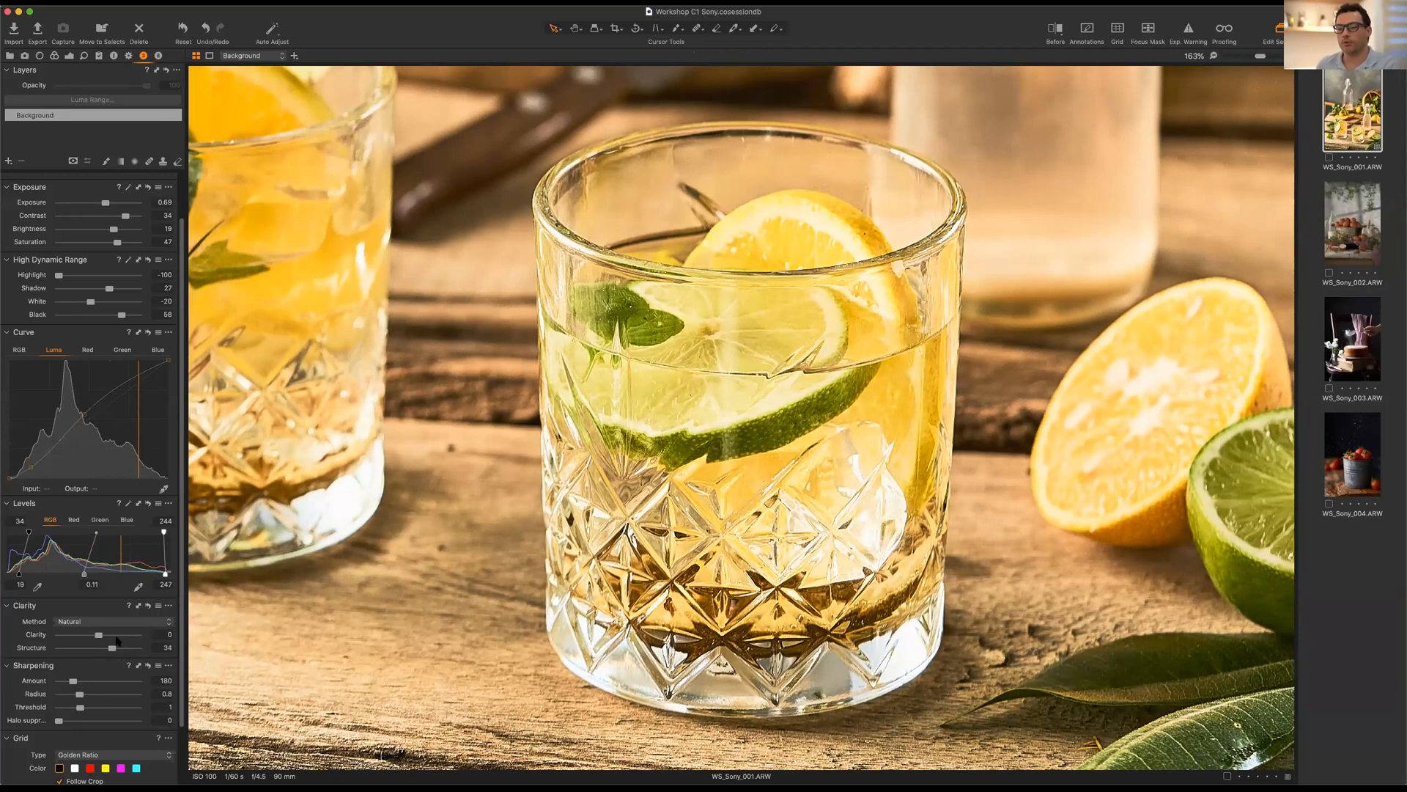
pyautogui.press('super+z')
pyautogui.moveTo(107, 648); pyautogui.dragTo(105, 647)
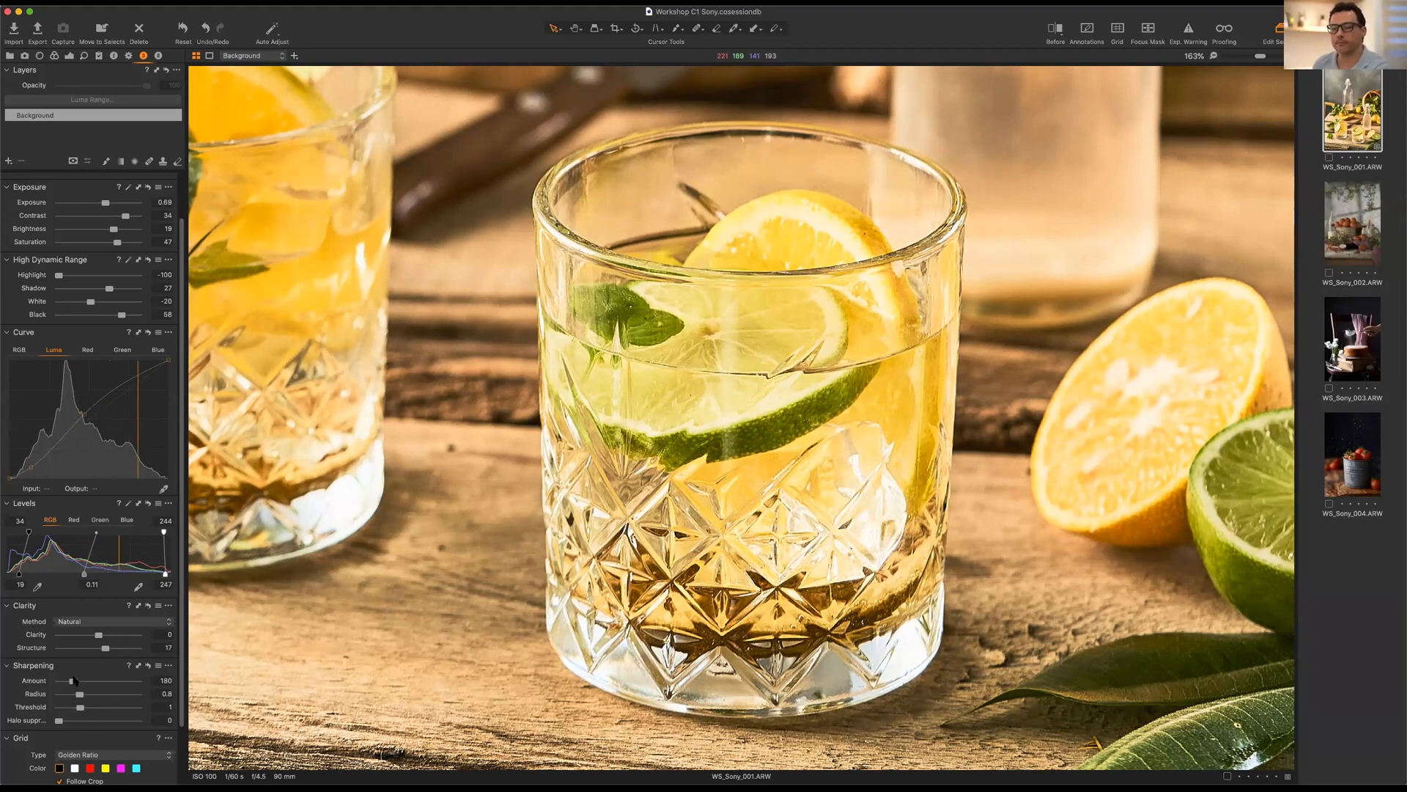
# Set the Sharpening to Amount 561, Radius 1.9 and Threshold 2.1.
pyautogui.moveTo(77, 683); pyautogui.dragTo(116, 693)
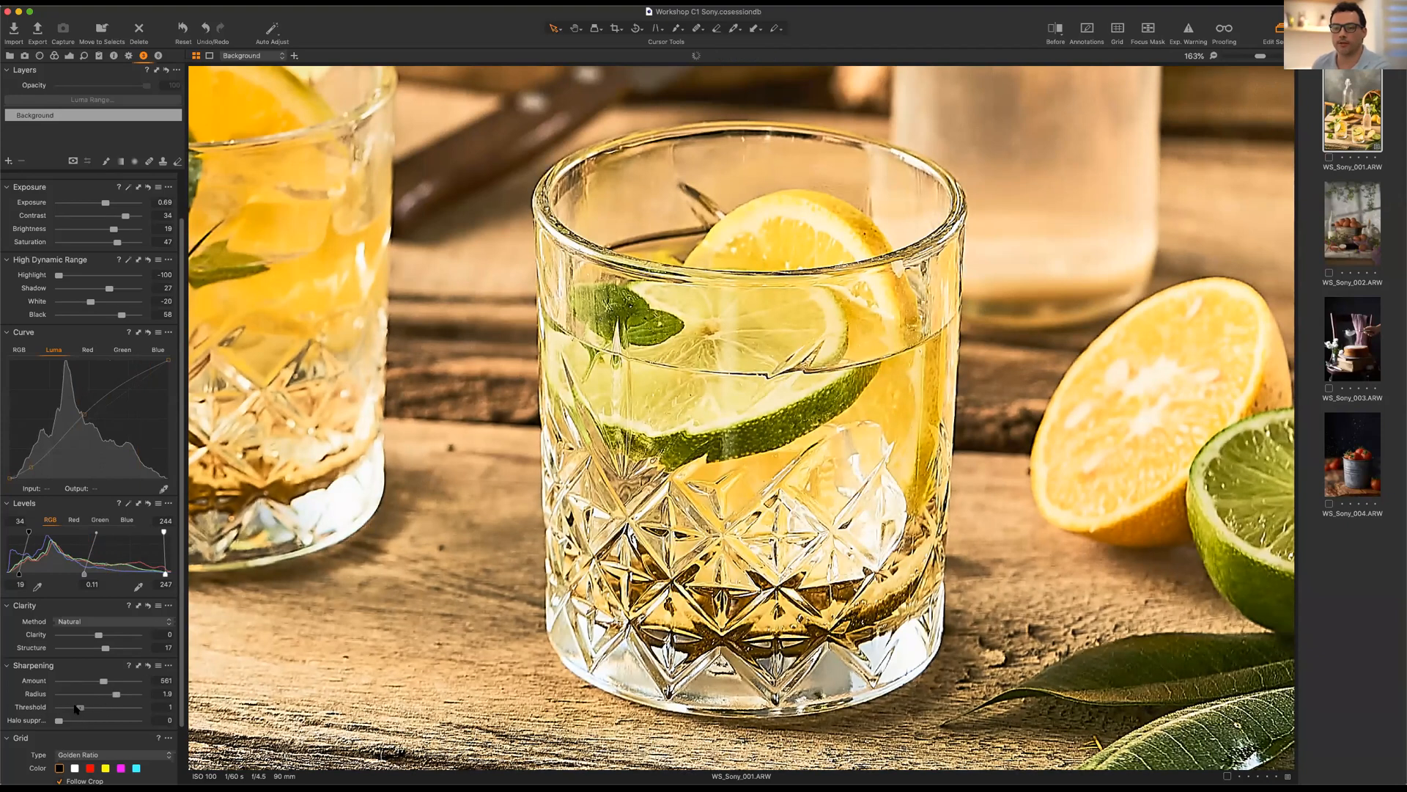
pyautogui.moveTo(81, 707); pyautogui.dragTo(94, 706)
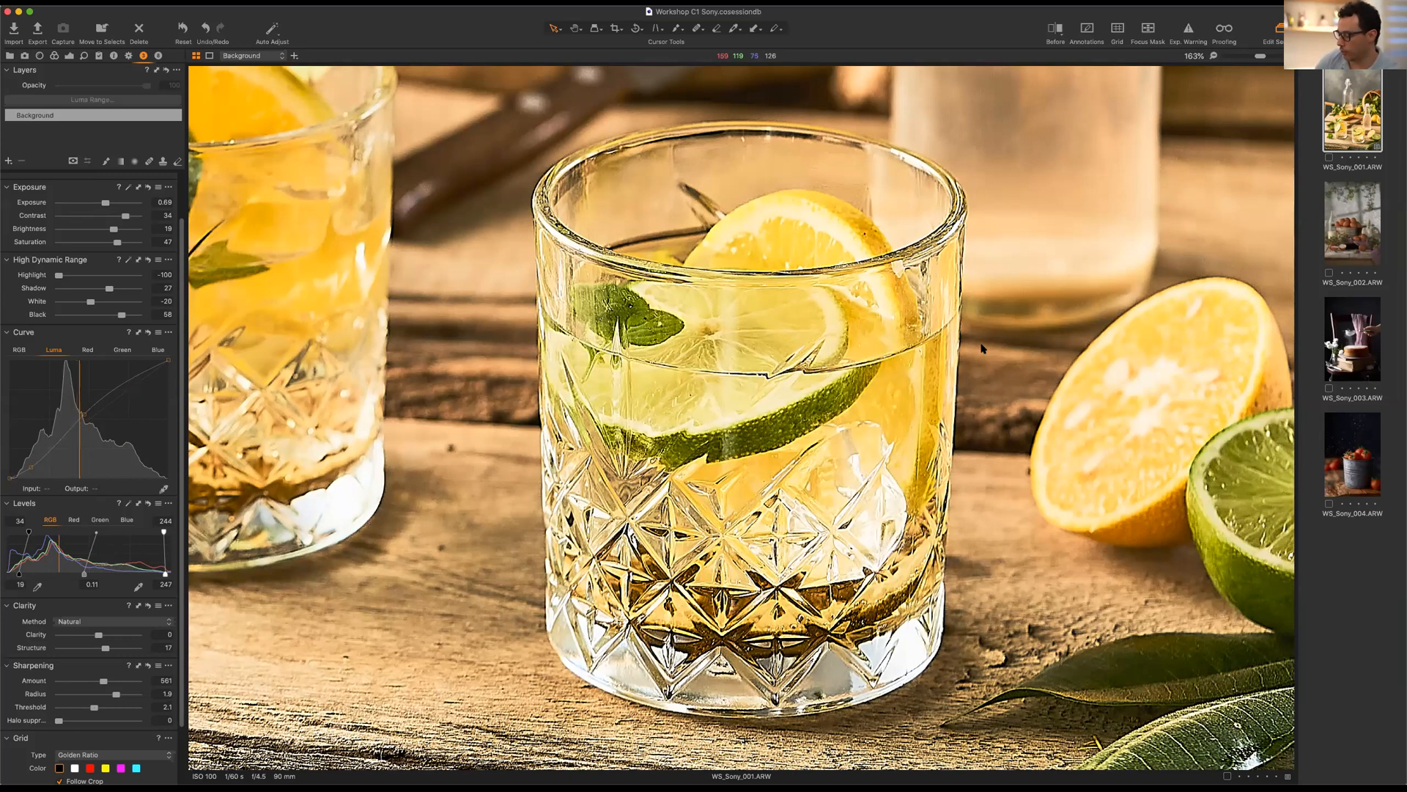
# Reset the Sharpening and Clarity adjustments and view the whole photo.
pyautogui.press('super+0')
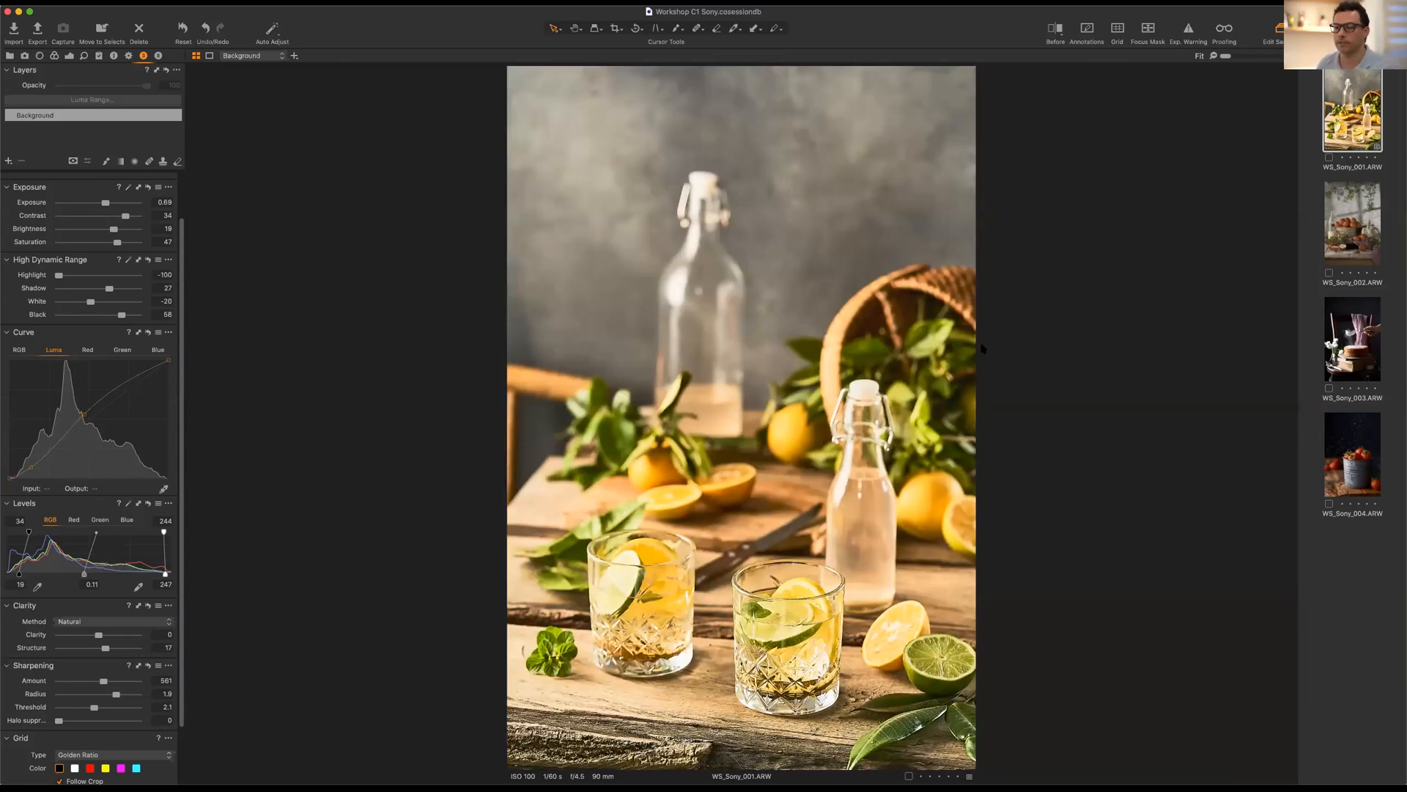
pyautogui.click(148, 665)
pyautogui.click(148, 604)
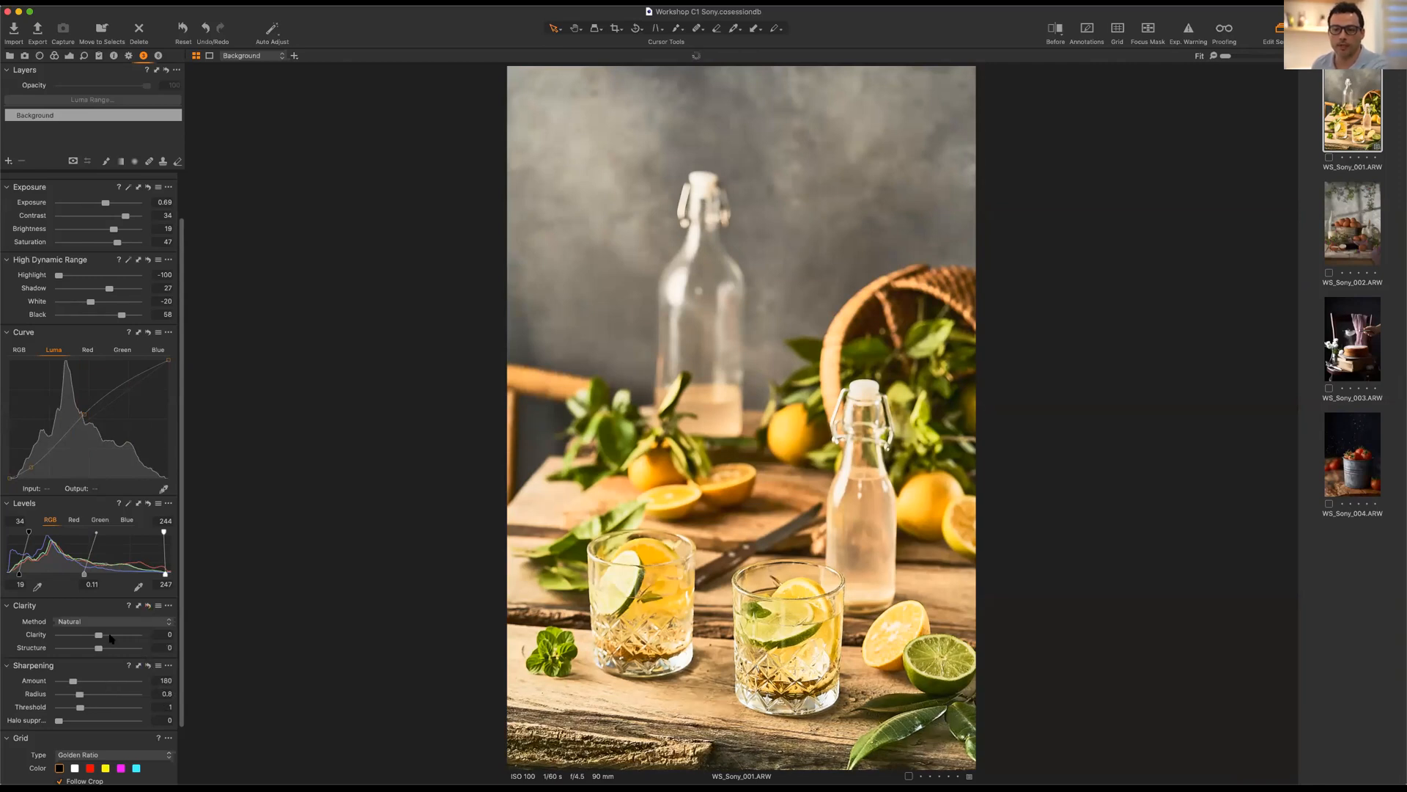
# Set Structure to 22 and Sharpening to Amount 253, Radius 1.1 and Threshold 0.4.
pyautogui.moveTo(99, 649); pyautogui.dragTo(108, 651)
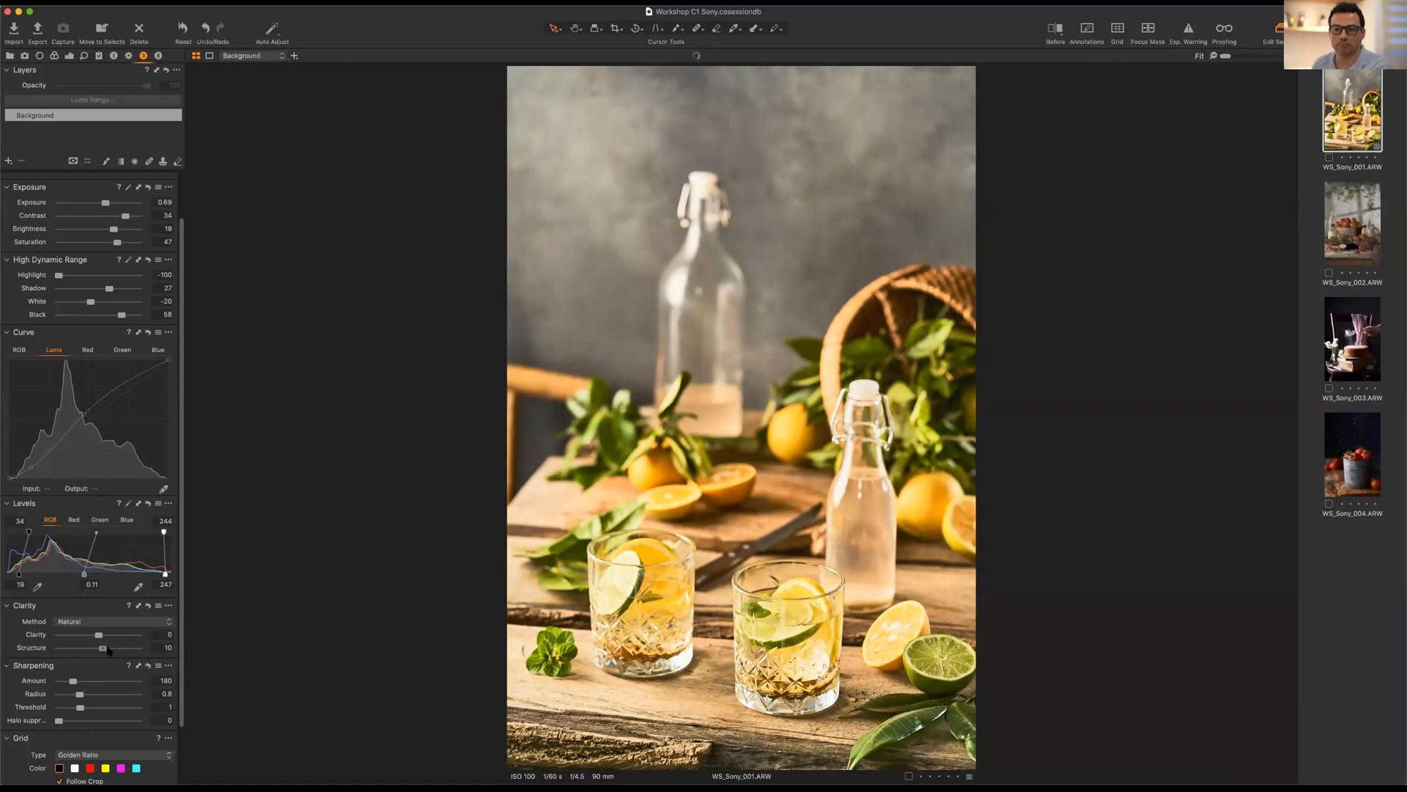
pyautogui.click(77, 681)
pyautogui.click(87, 693)
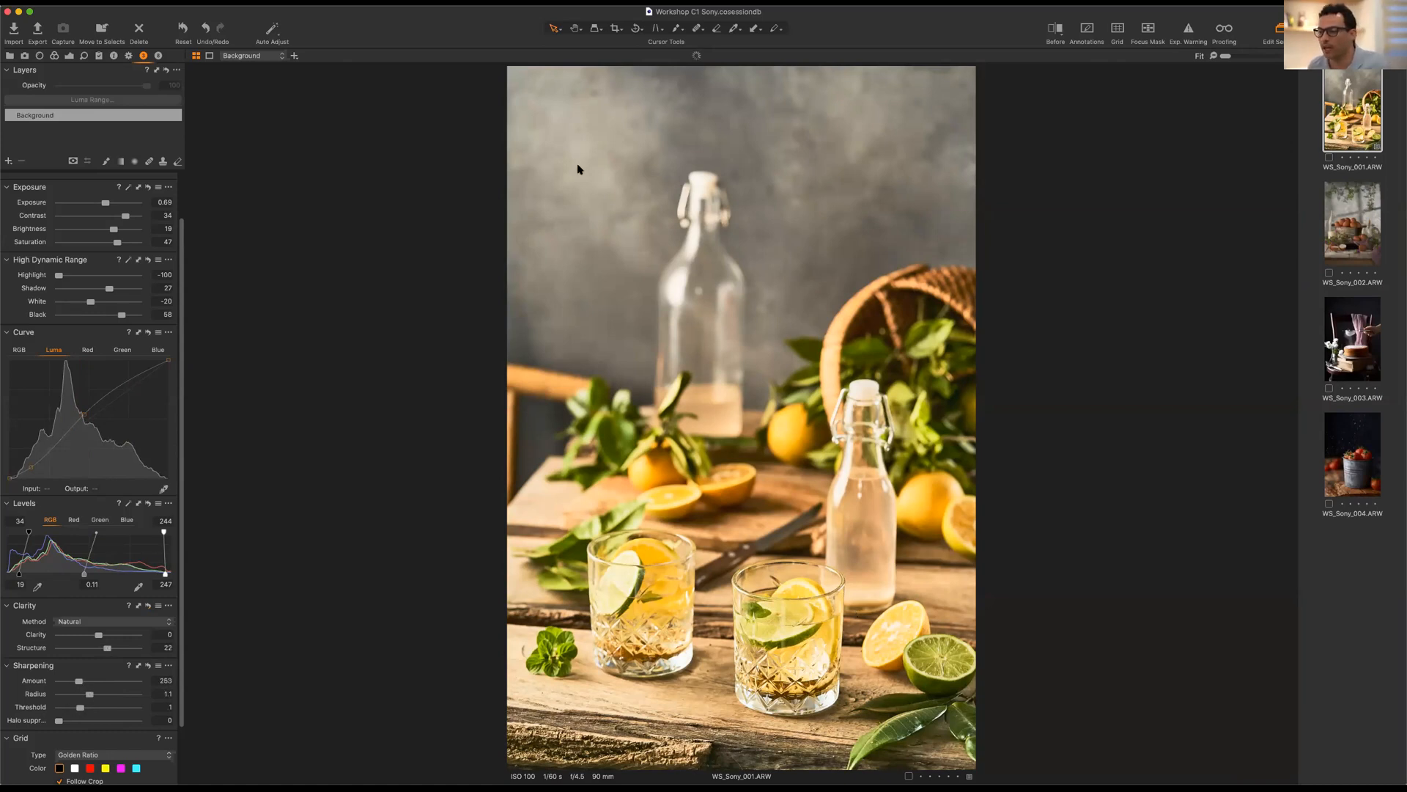
# Inspect the detail of the front drinking glass with the Loupe tool, and return to the Select tool.
pyautogui.click(595, 28)
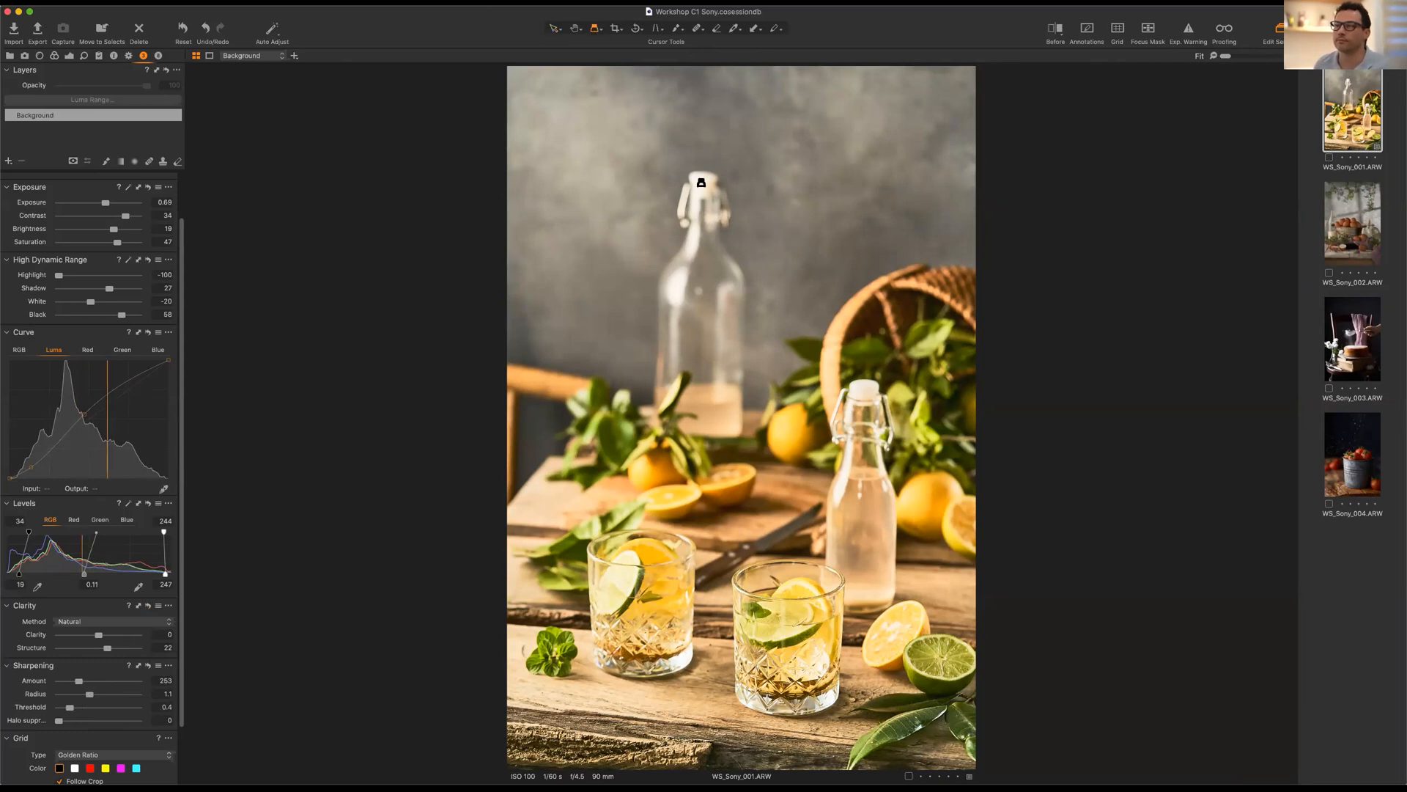
pyautogui.moveTo(786, 631); pyautogui.dragTo(865, 540)
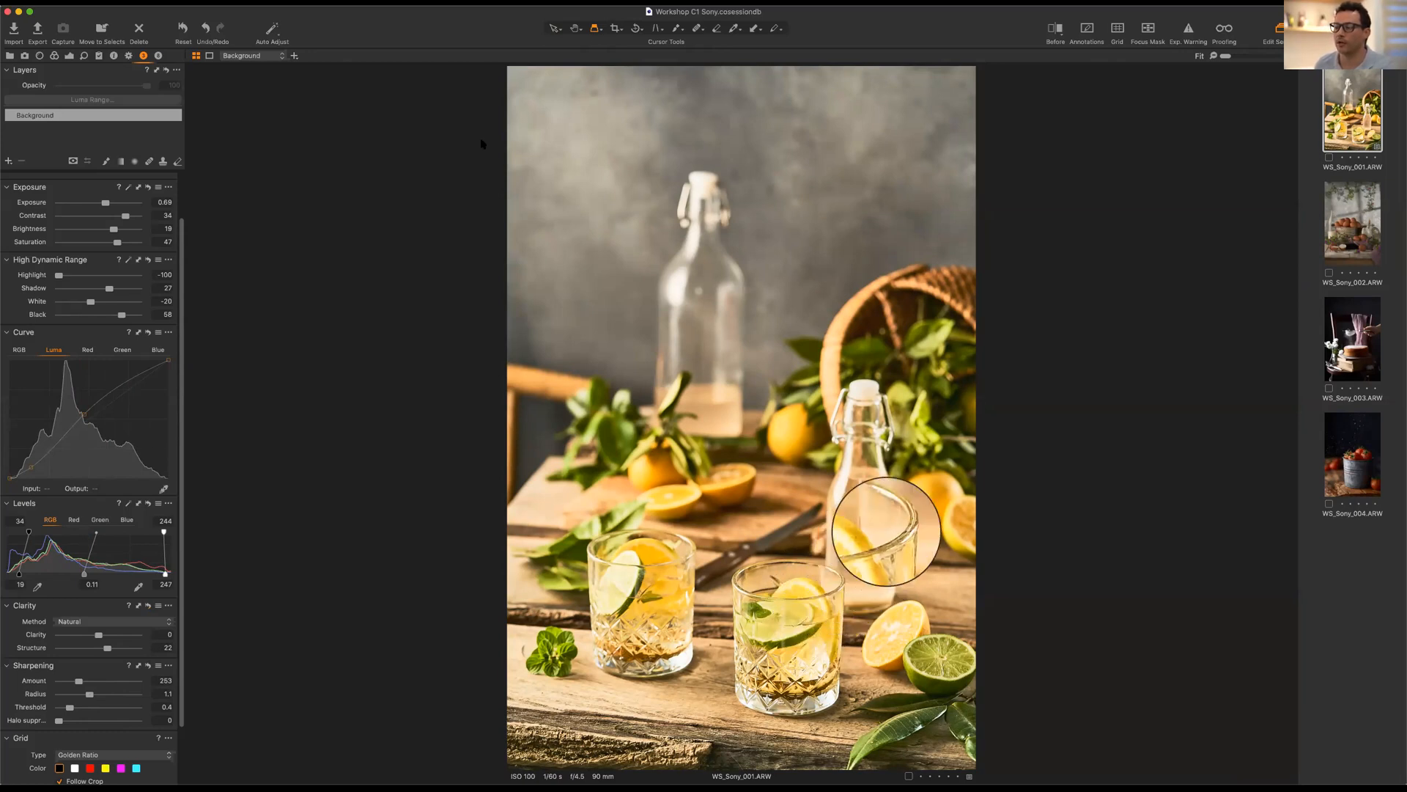
pyautogui.moveTo(557, 27); pyautogui.dragTo(552, 28)
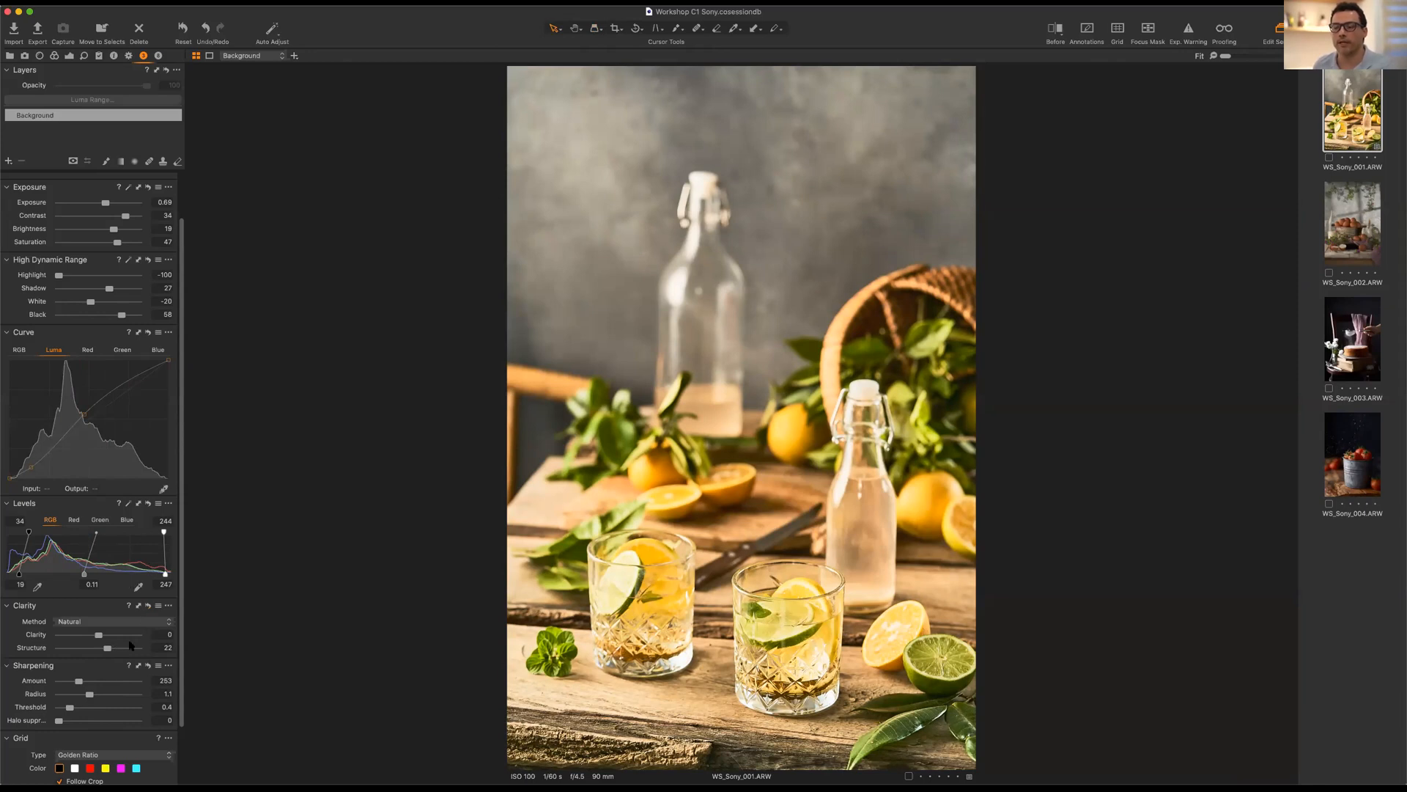
# Set the grid type to Rectangular and show the grid over the photo.
pyautogui.scroll(-5, 127, 685)
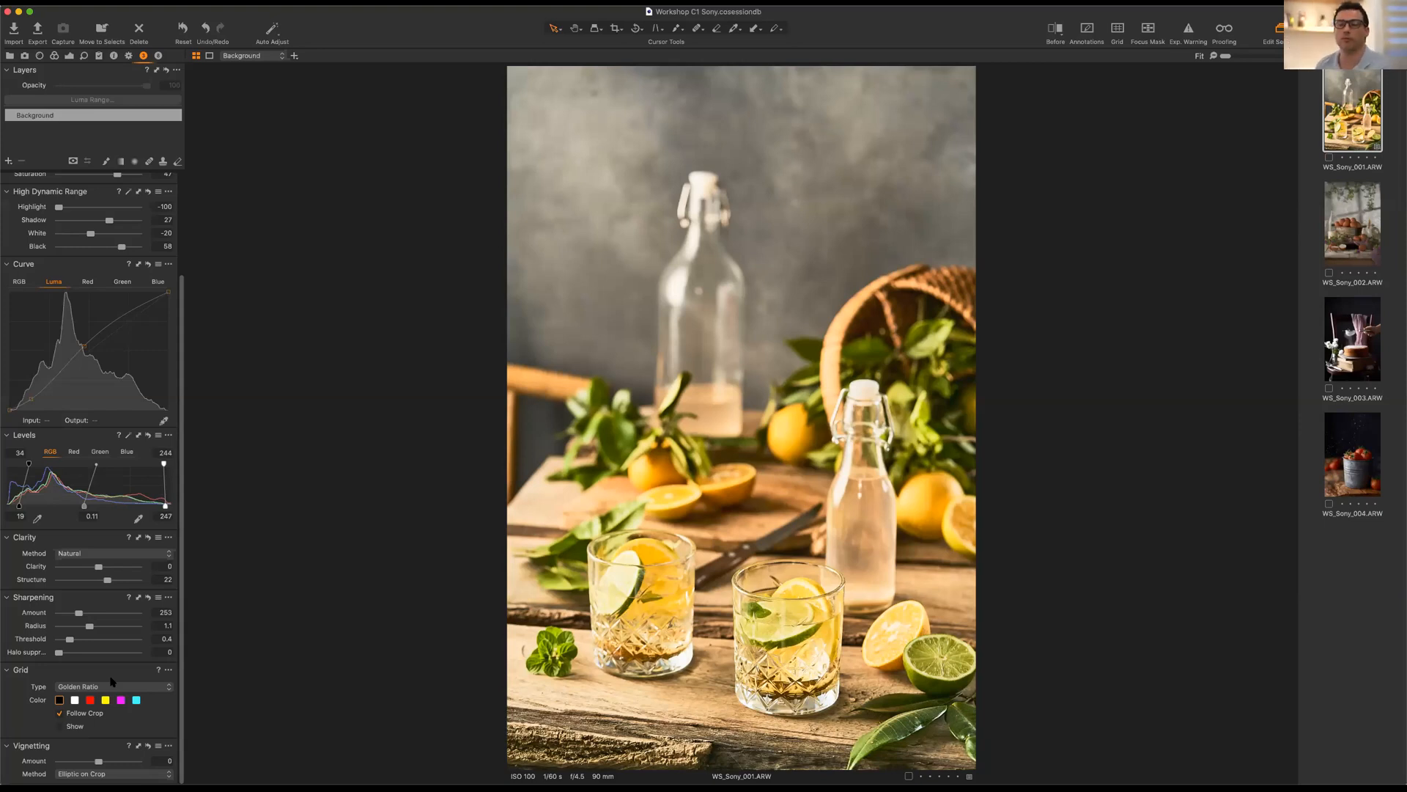
pyautogui.click(136, 686)
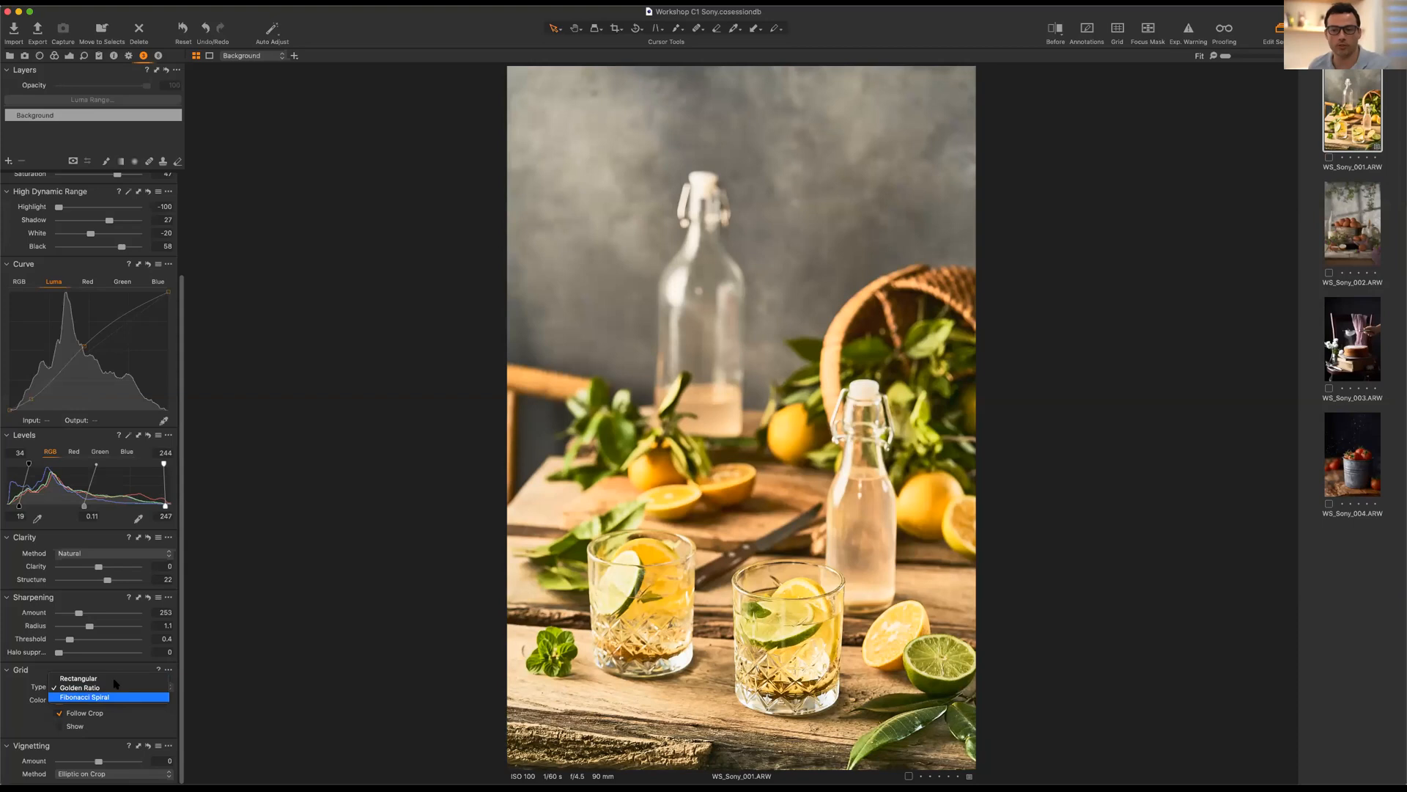
pyautogui.click(117, 680)
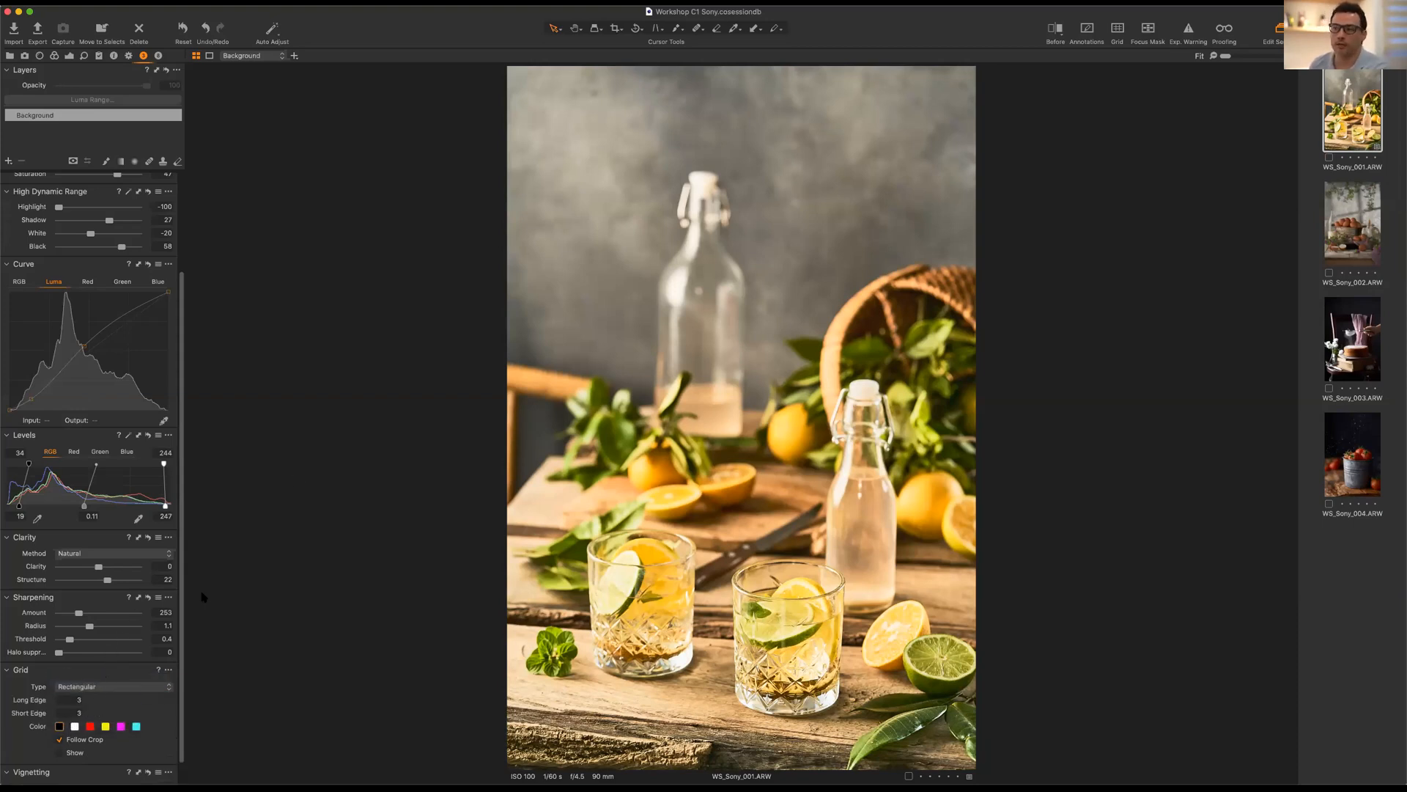
pyautogui.click(60, 753)
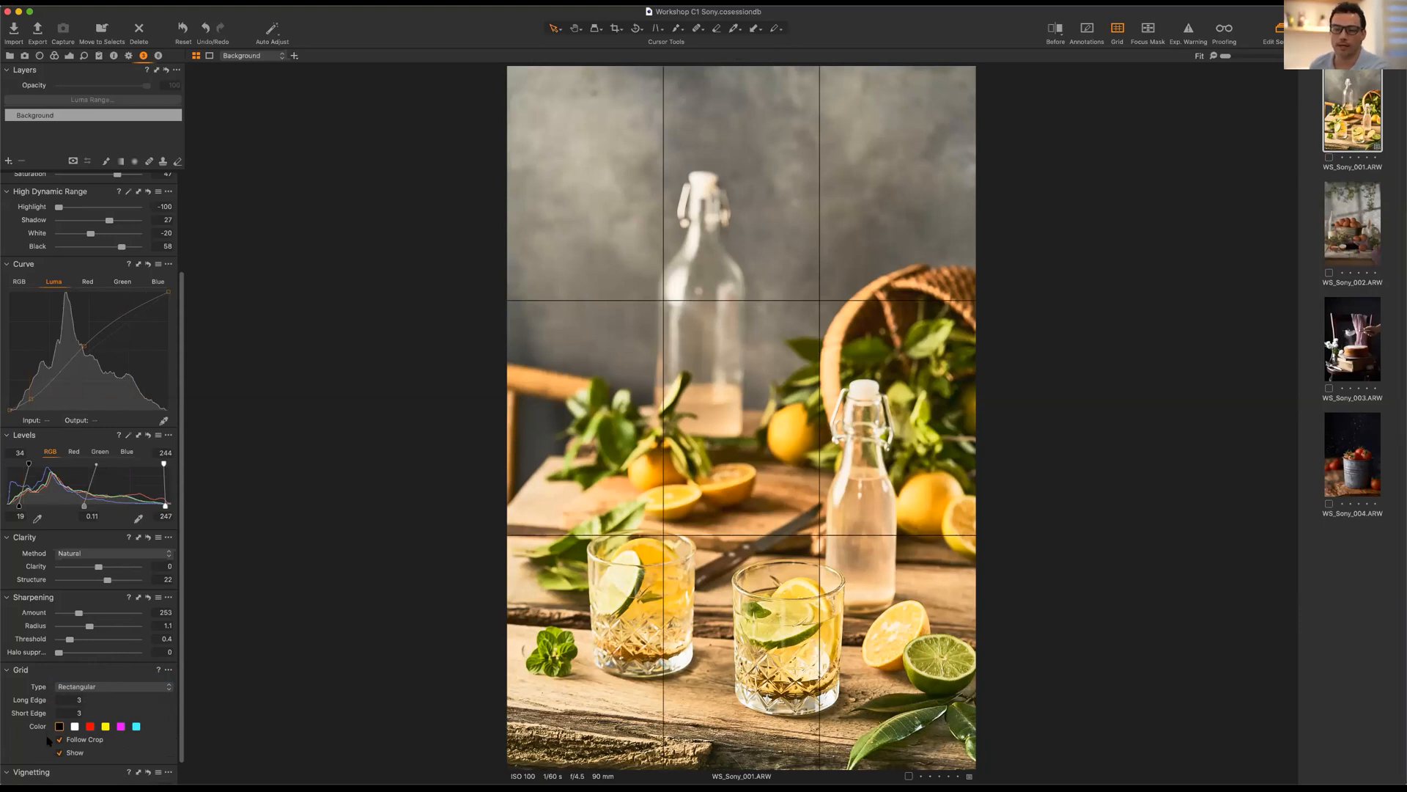
# Try several colours for the grid lines, including red, yellow and magenta, and settle on white.
pyautogui.click(74, 727)
pyautogui.click(90, 726)
pyautogui.click(106, 727)
pyautogui.click(136, 726)
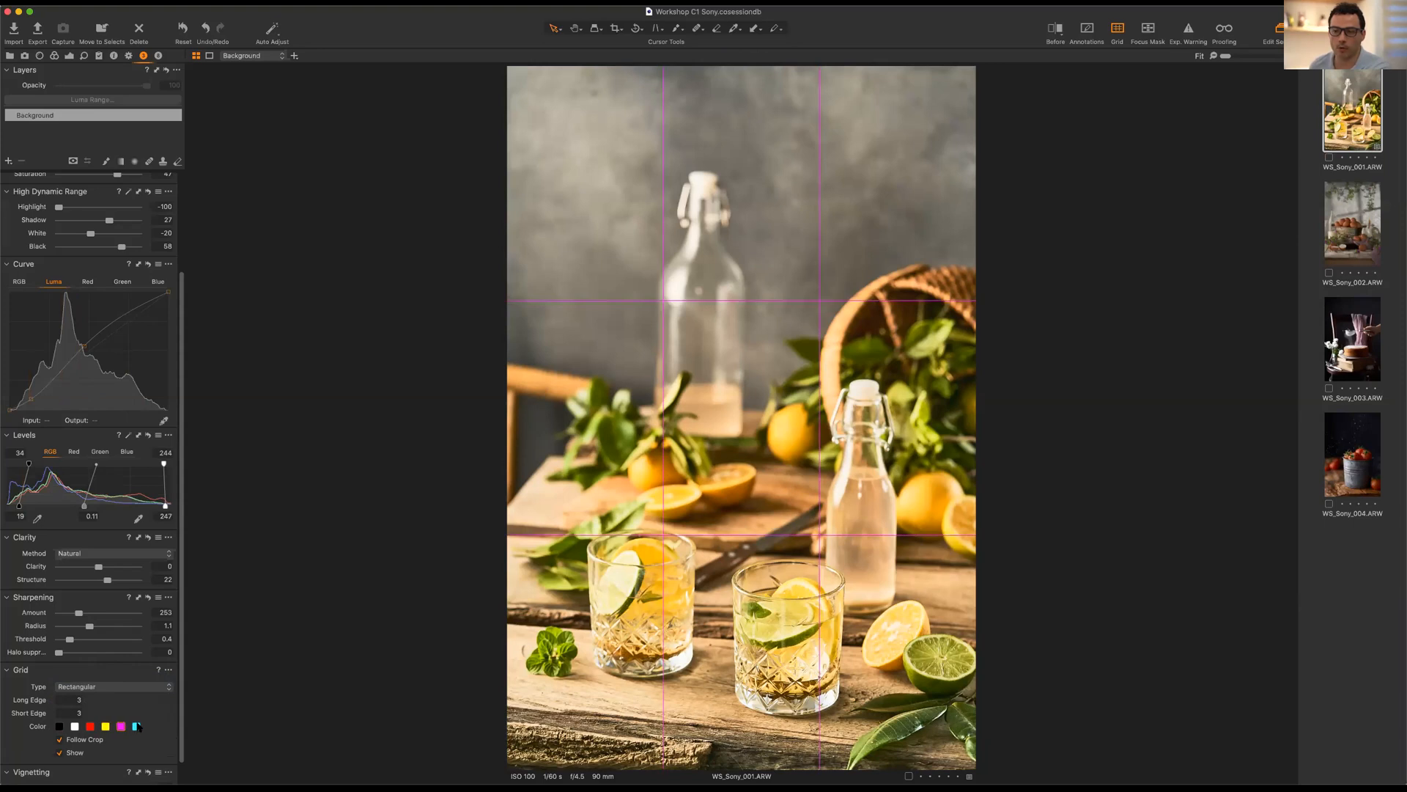
pyautogui.click(75, 727)
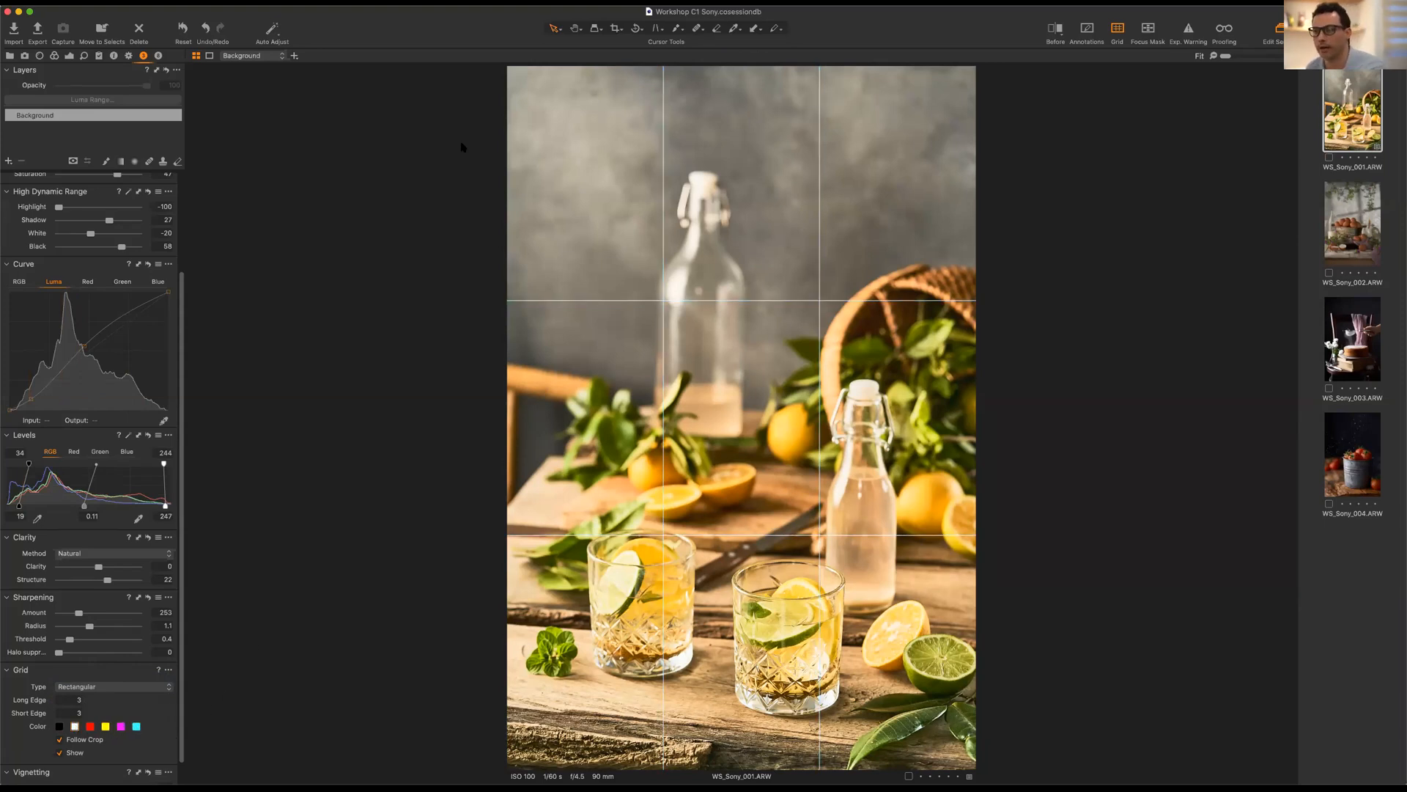
# Change the grid type to Golden Ratio.
pyautogui.click(103, 694)
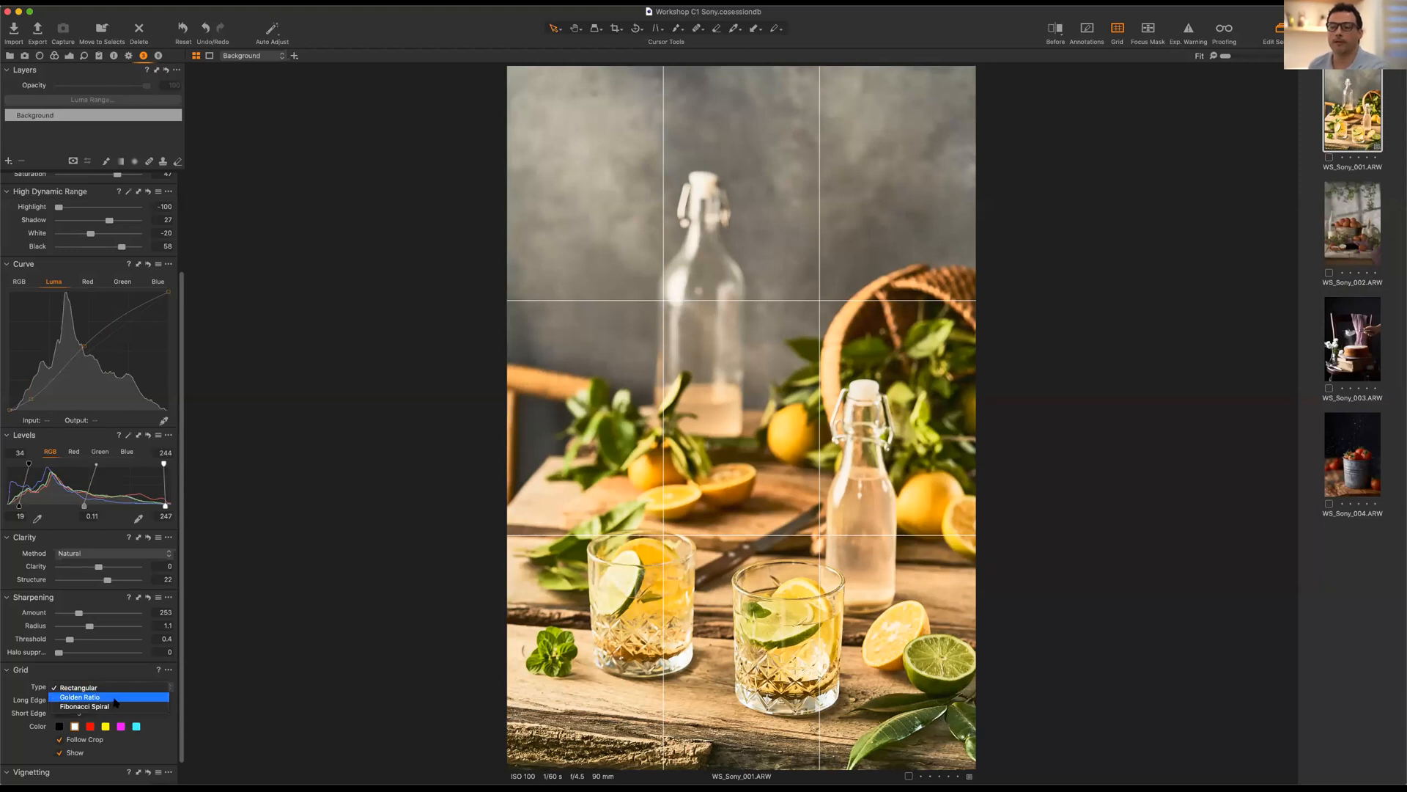
pyautogui.click(118, 689)
pyautogui.click(107, 686)
pyautogui.click(104, 697)
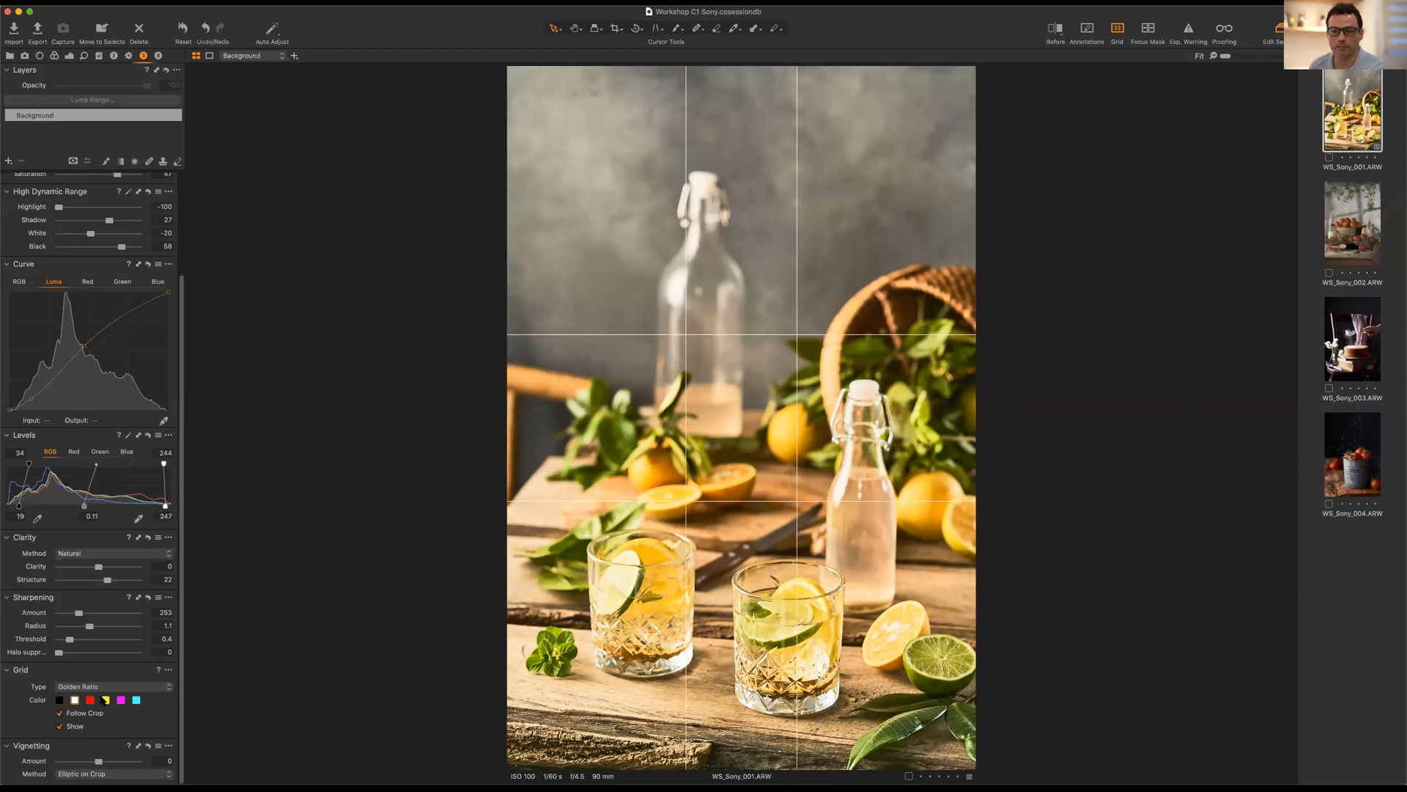
# Change the grid type to Fibonacci Spiral, try black lines and settle on red.
pyautogui.click(116, 689)
pyautogui.press('Down')
pyautogui.press('Return')
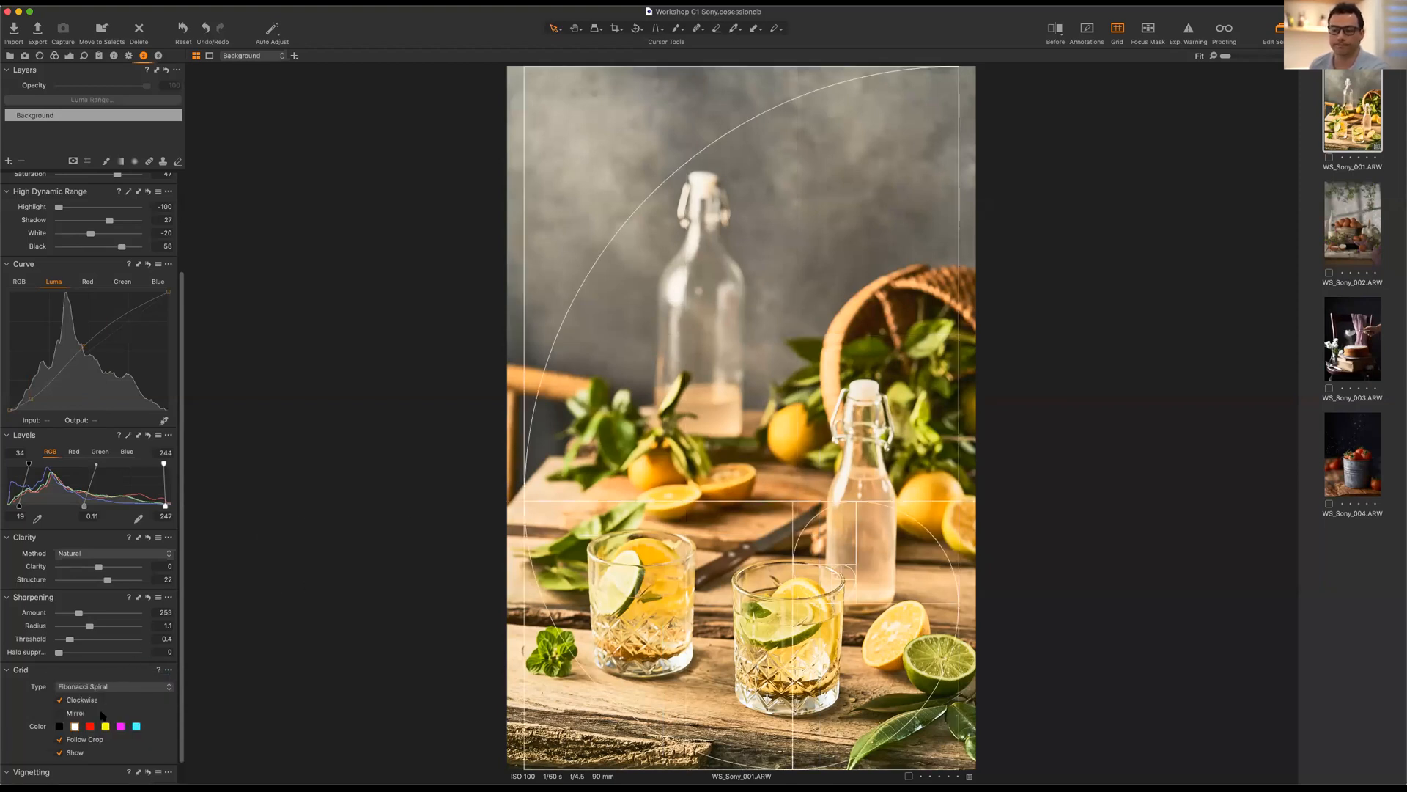
pyautogui.click(60, 740)
pyautogui.click(59, 725)
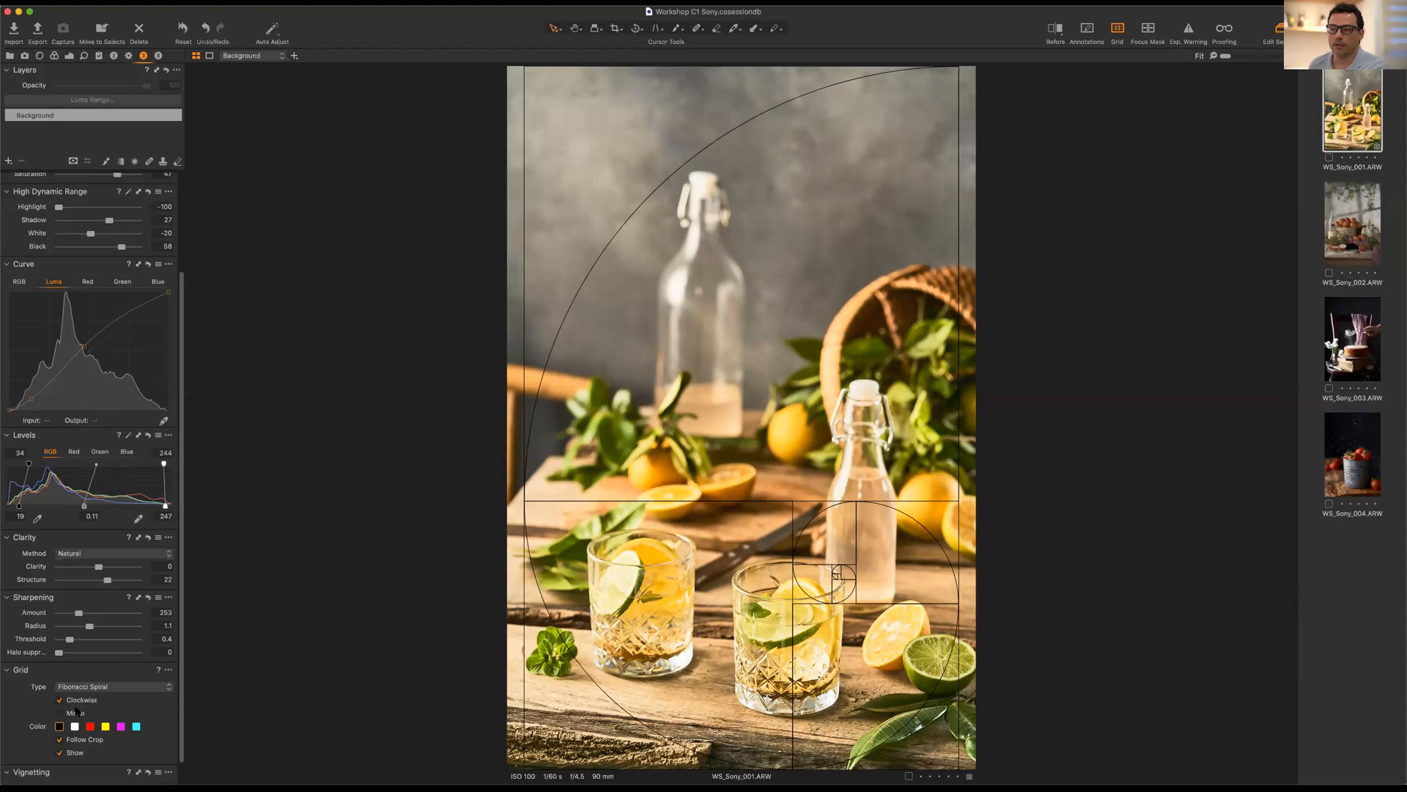
pyautogui.click(90, 726)
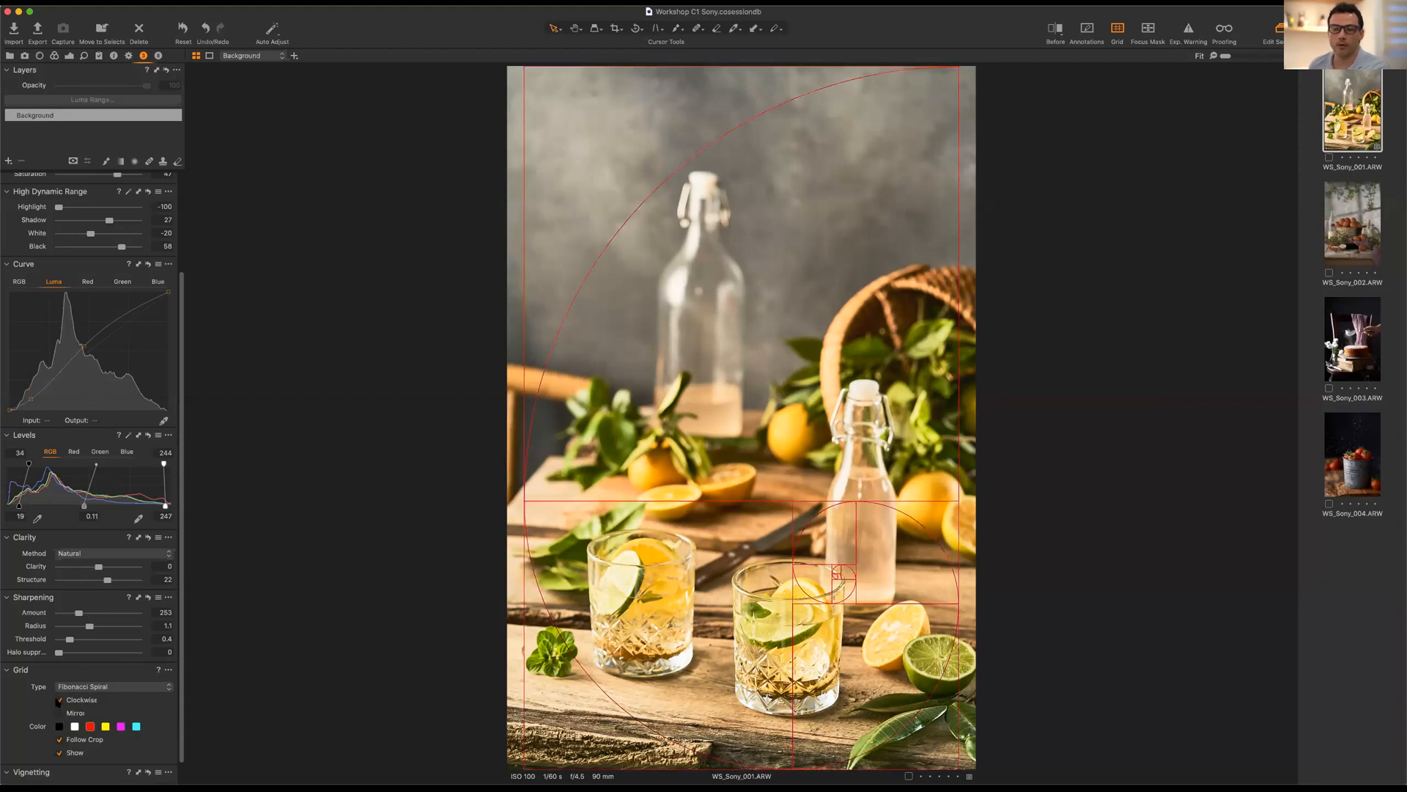
# Cycle the Fibonacci spiral through its Clockwise and Mirror orientations, ending on Clockwise without Mirror.
pyautogui.click(81, 704)
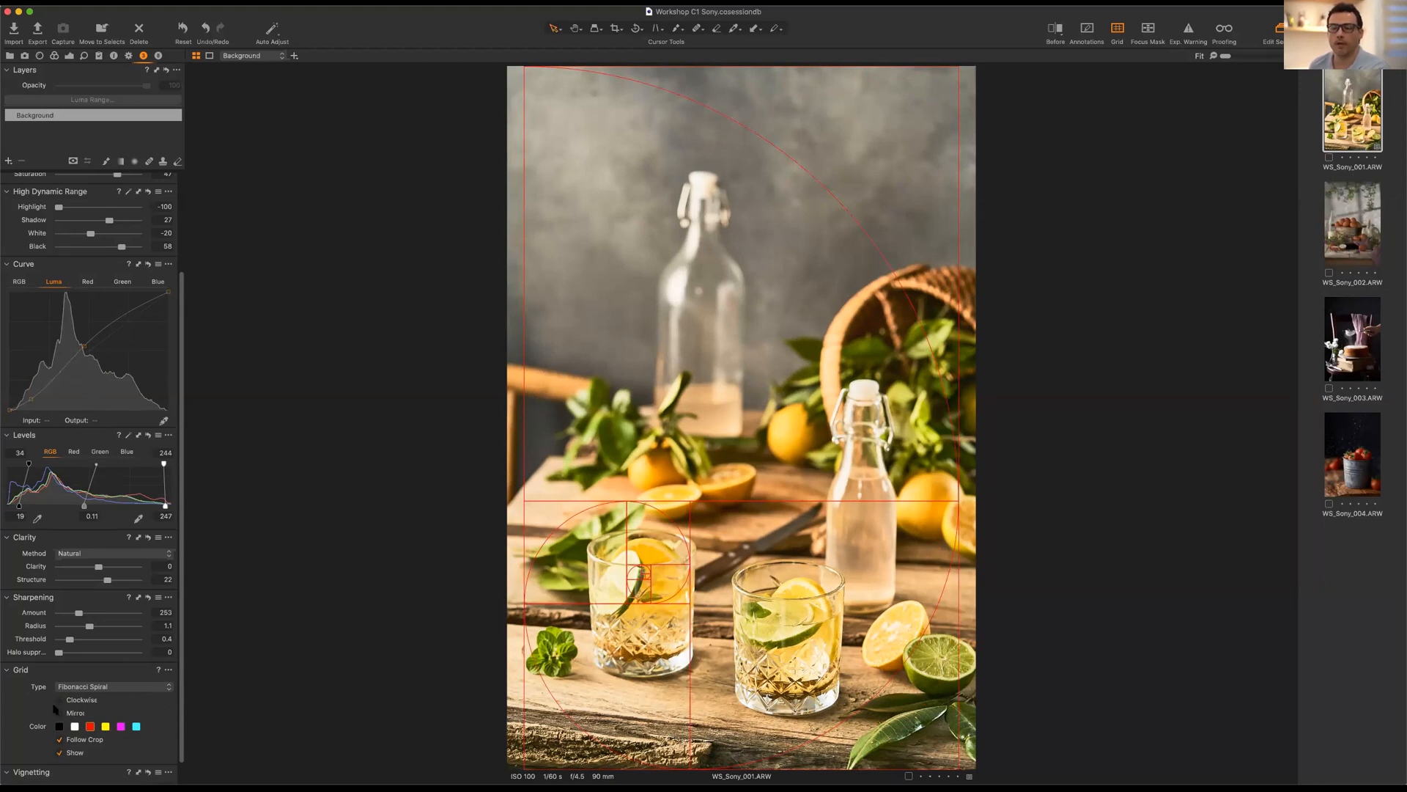
pyautogui.click(62, 712)
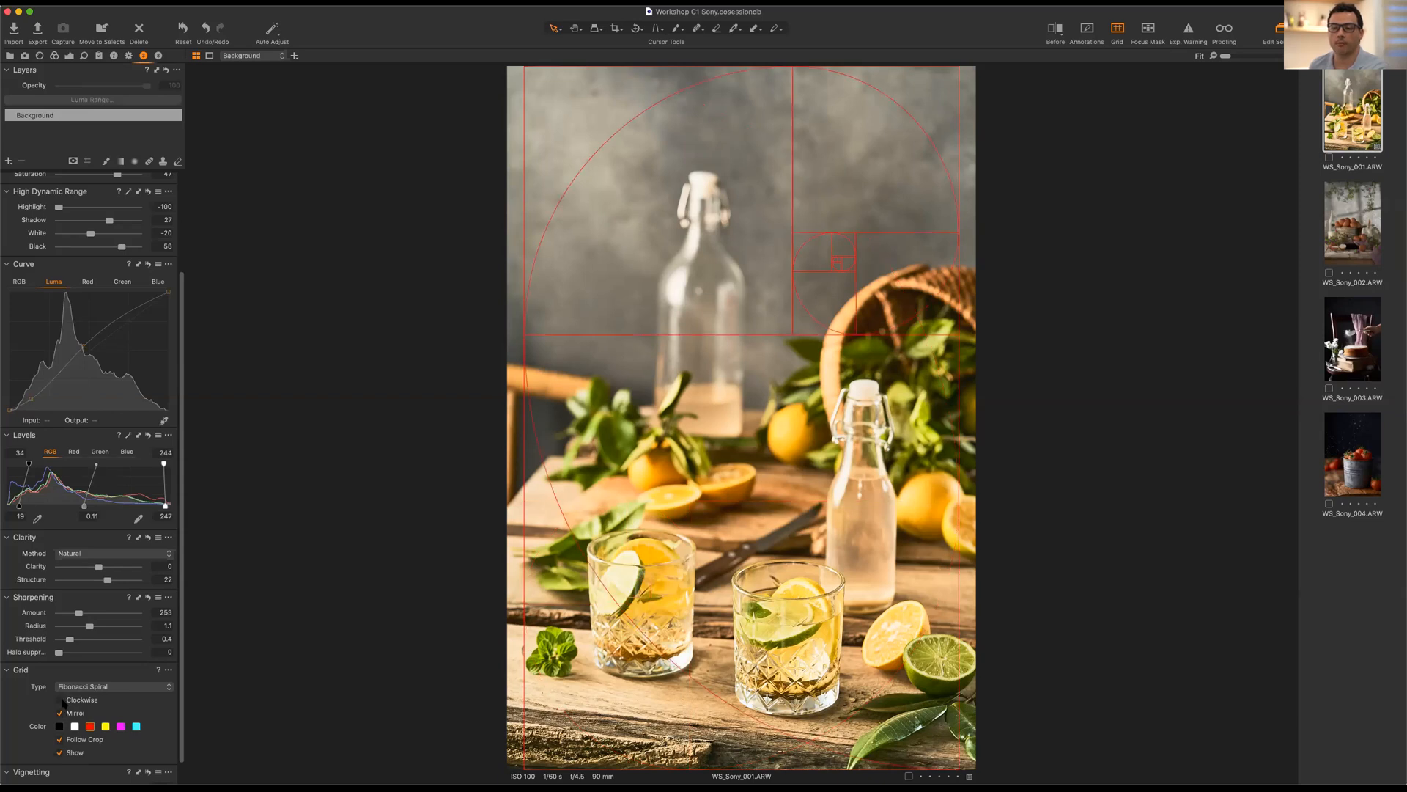
pyautogui.click(61, 702)
pyautogui.click(60, 712)
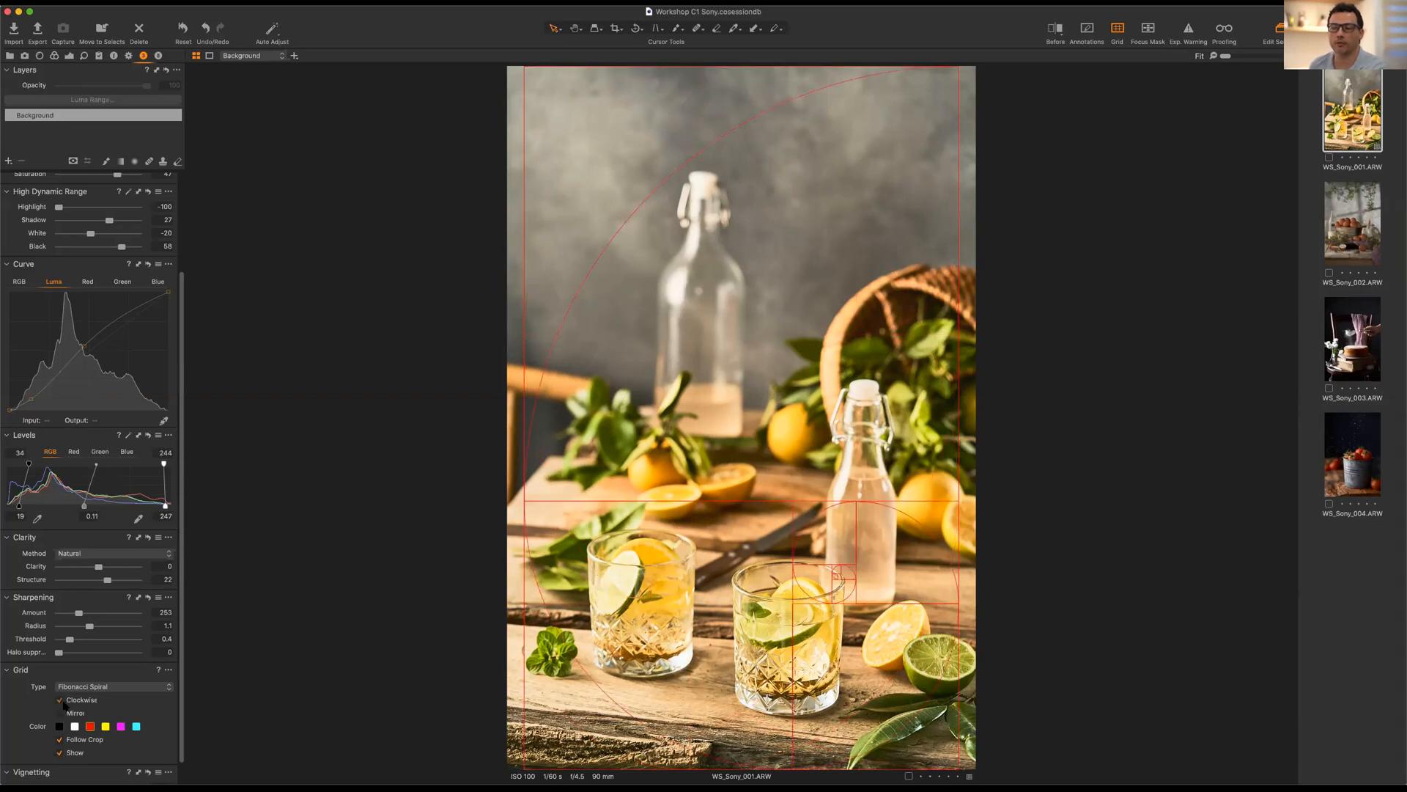
pyautogui.click(58, 713)
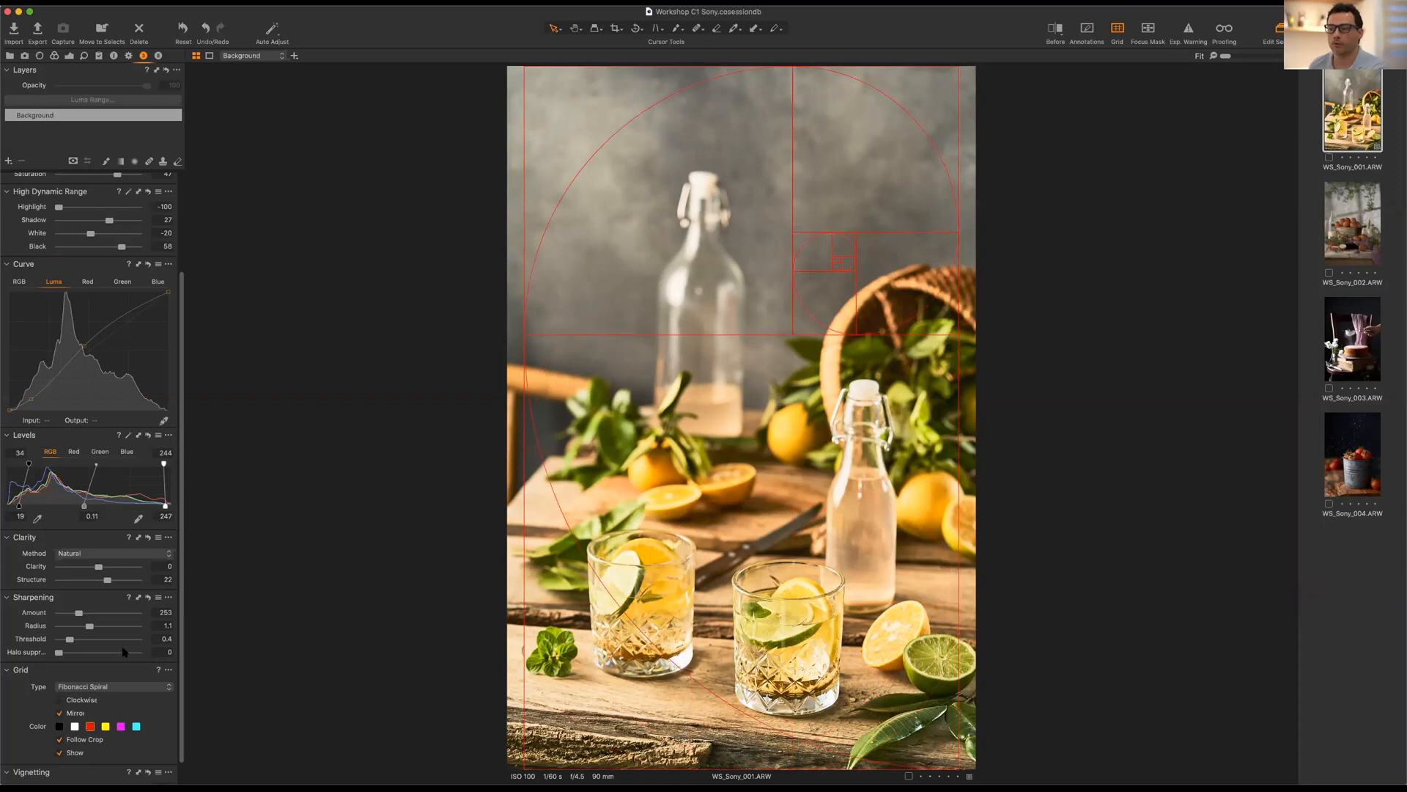
pyautogui.hotkey('shift', 'o')
pyautogui.hotkey('shift', 'o')
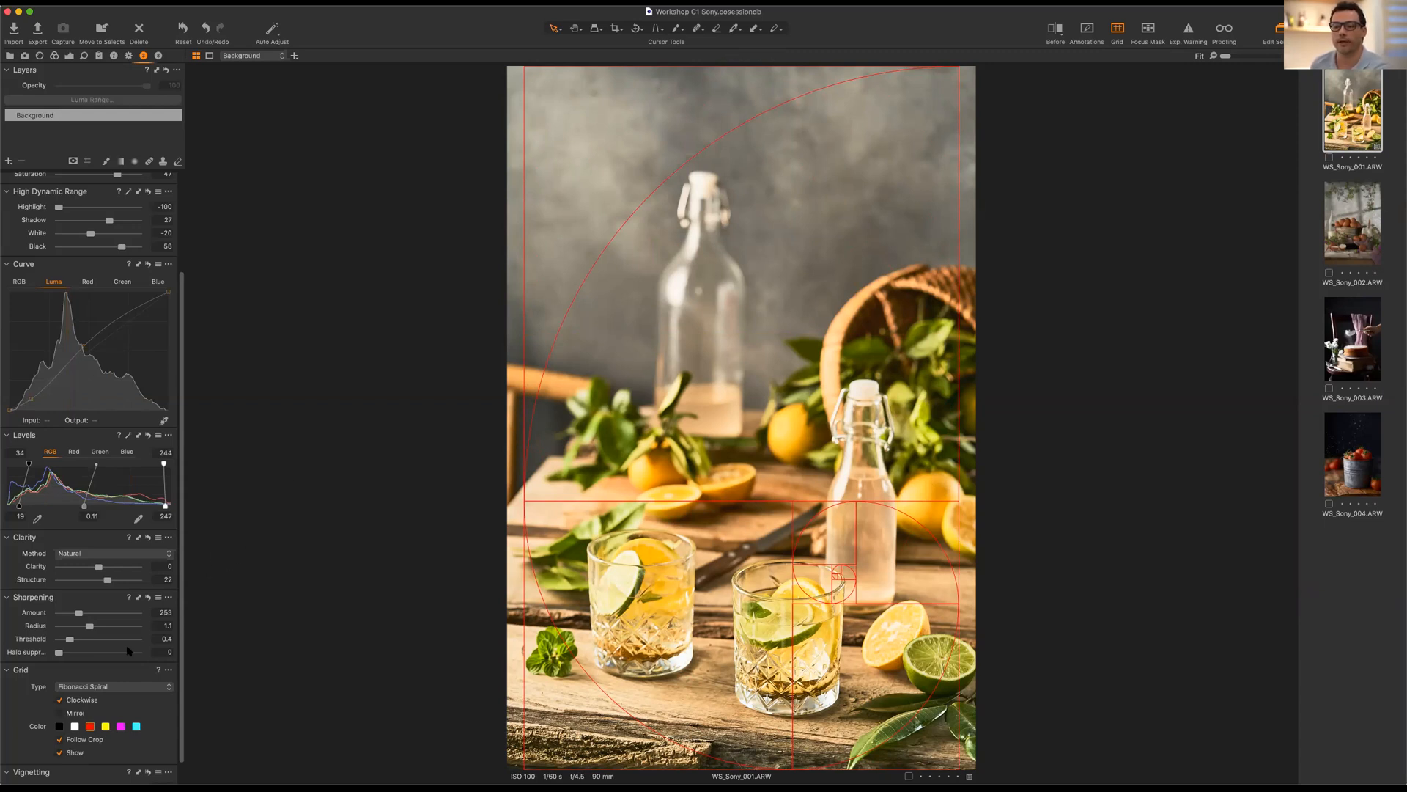
# Switch the red grid from the spiral to Golden Ratio and keep that type.
pyautogui.click(88, 688)
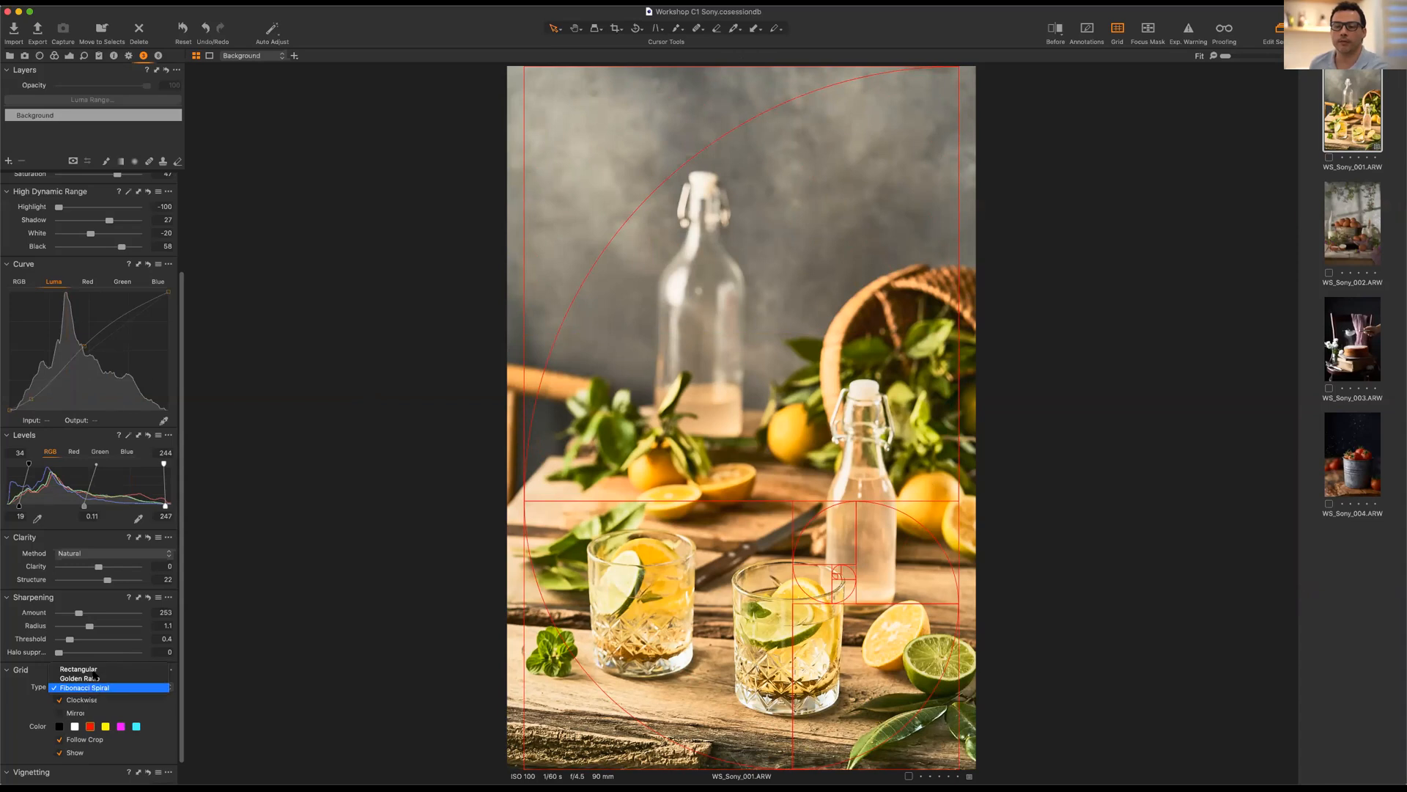
pyautogui.click(158, 679)
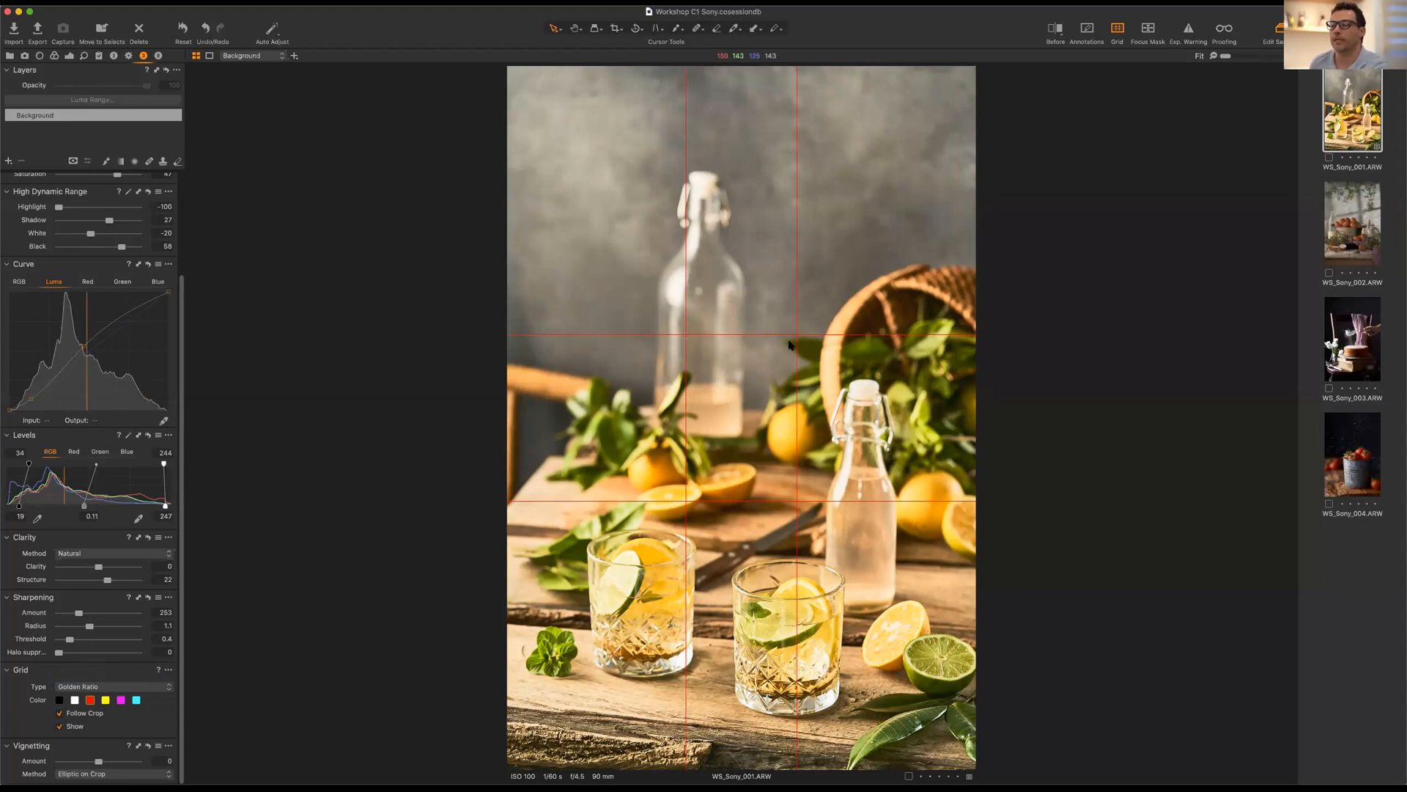
pyautogui.click(111, 687)
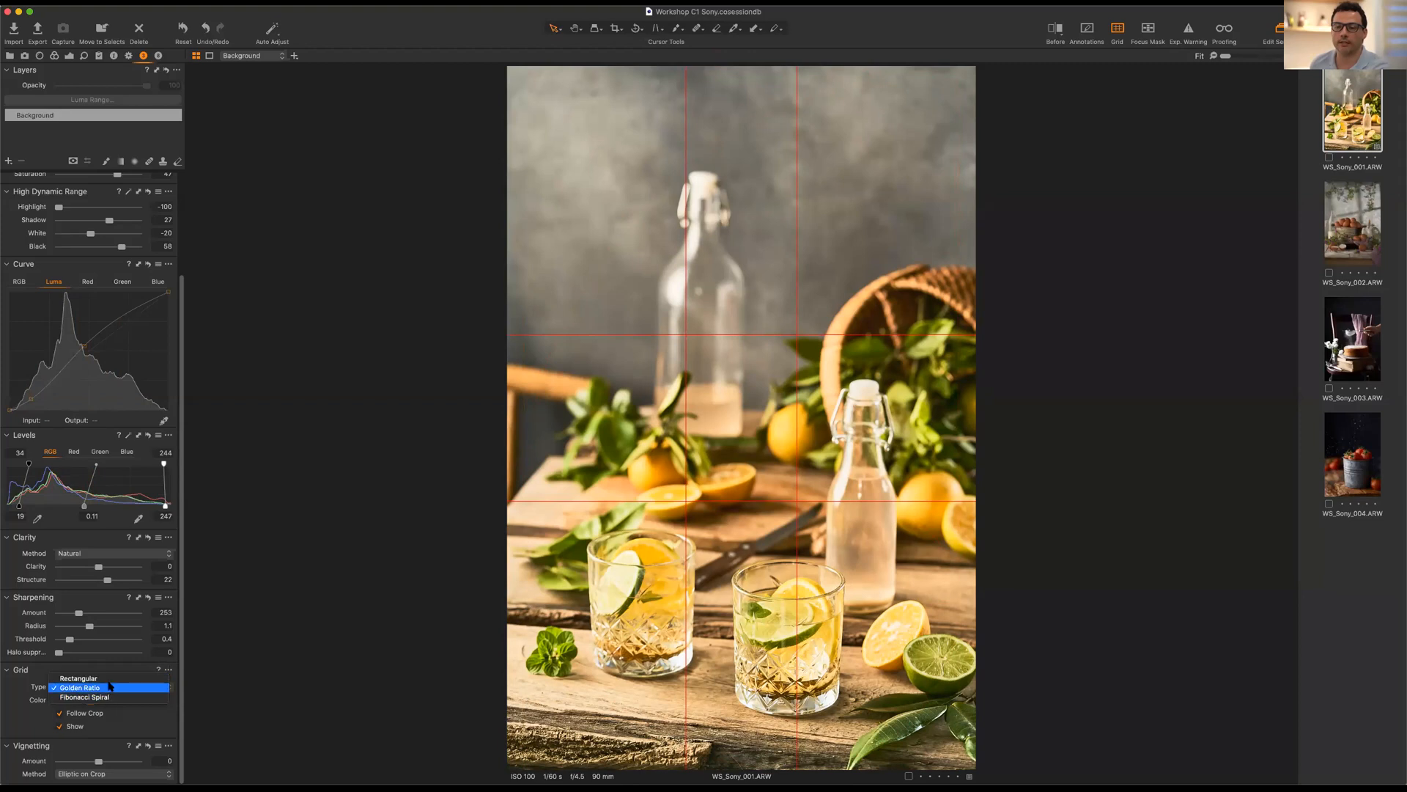
pyautogui.click(357, 502)
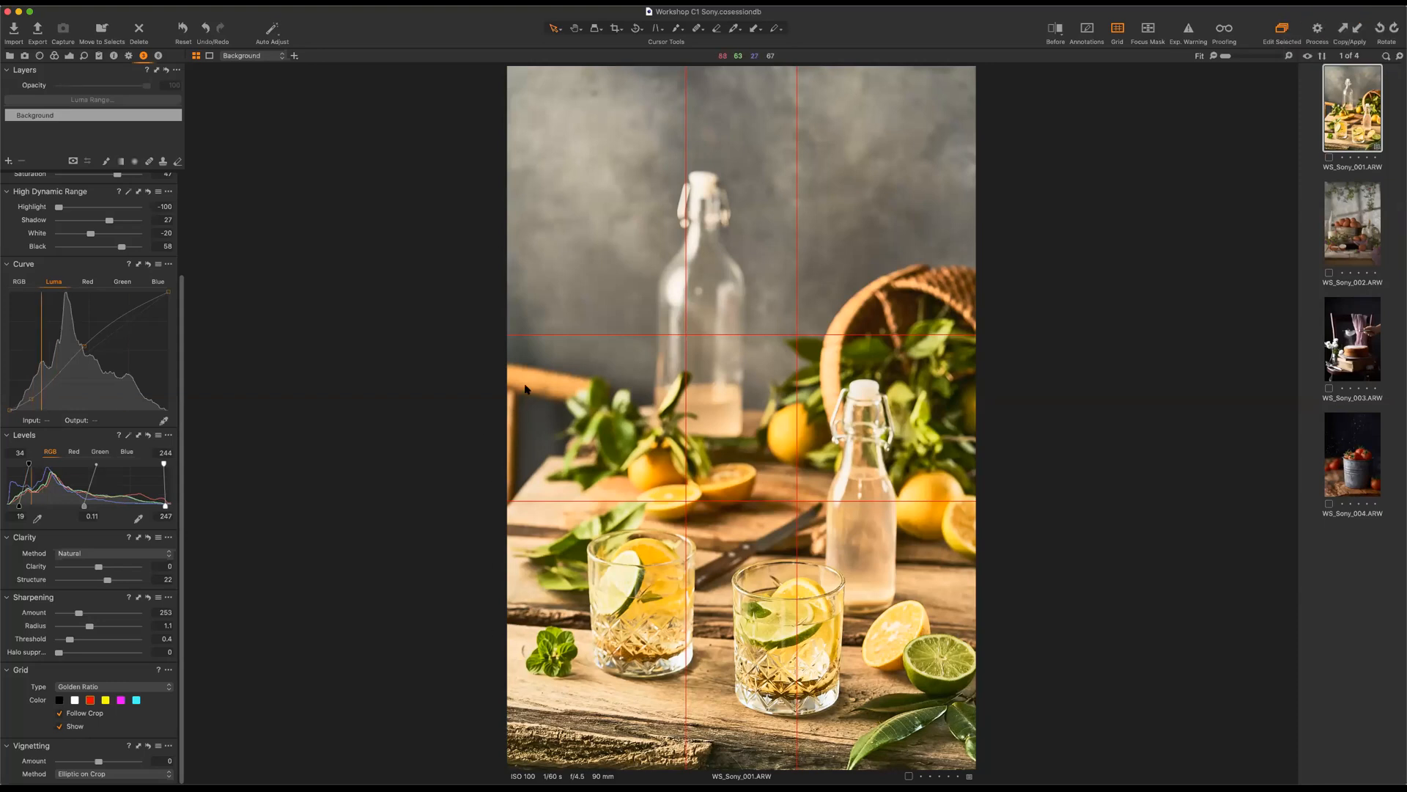
# Set the grid type back to Fibonacci Spiral and hide the grid.
pyautogui.click(129, 687)
pyautogui.click(113, 698)
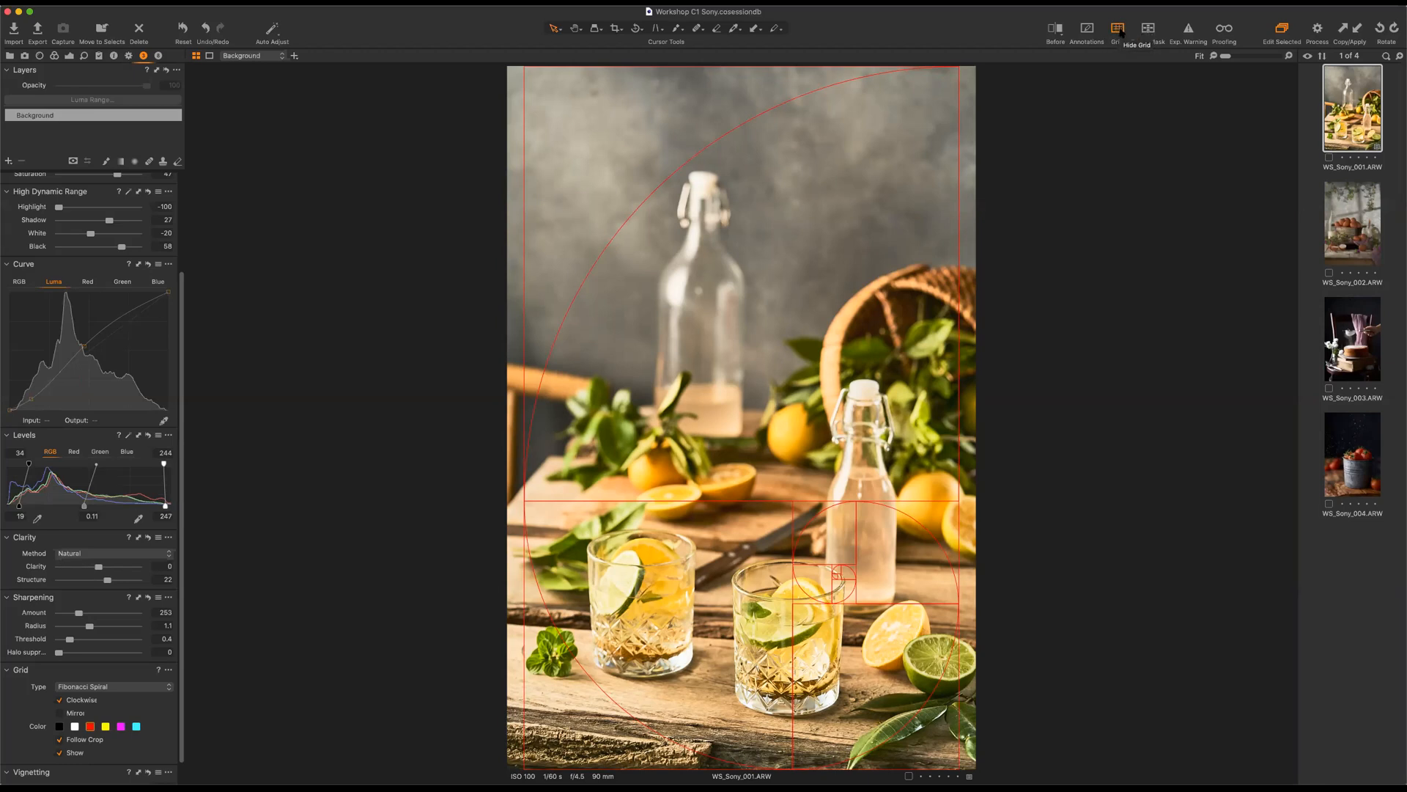
pyautogui.click(1122, 31)
pyautogui.click(1124, 31)
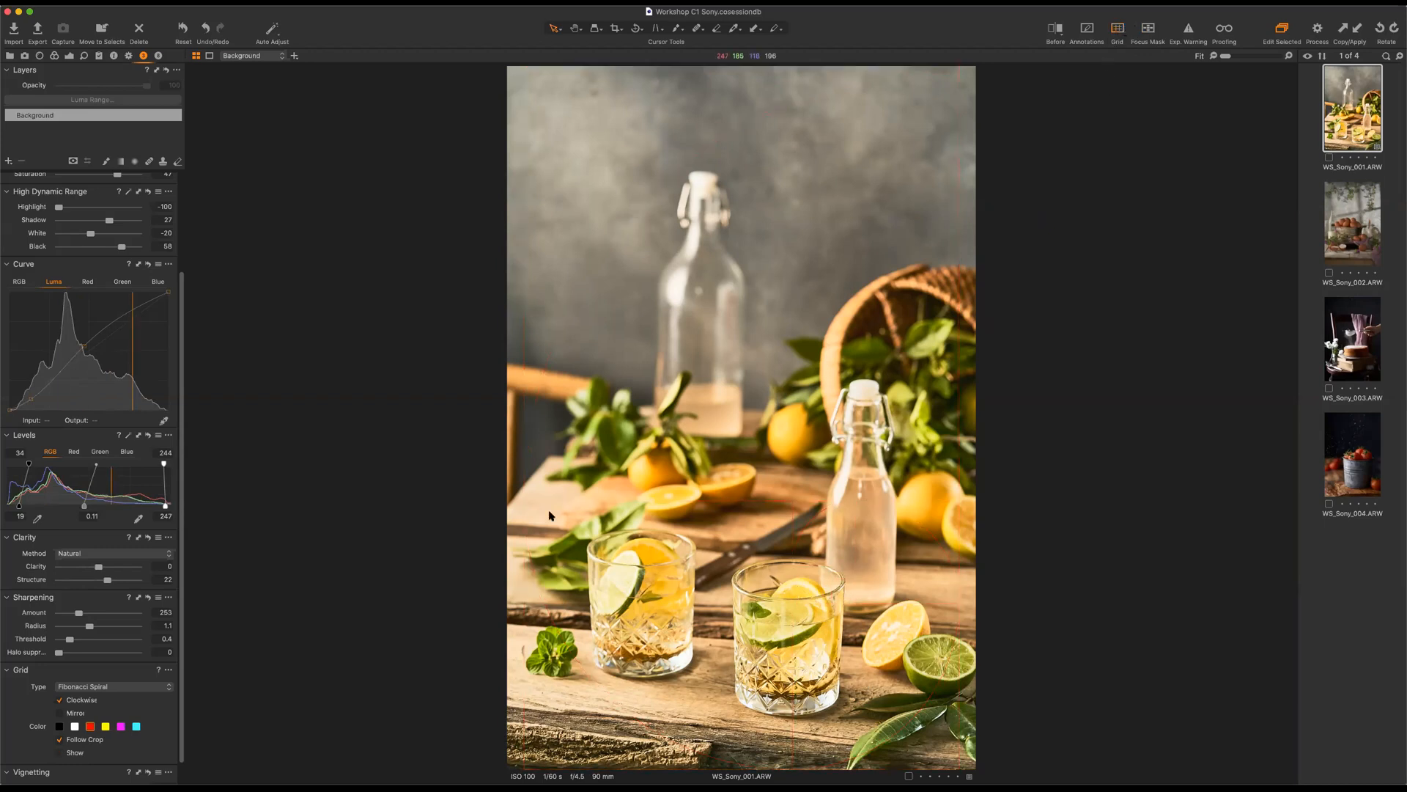
# Try a Vignetting Amount of -4 on the photo, and reset it to 0.
pyautogui.scroll(-2, 183, 685)
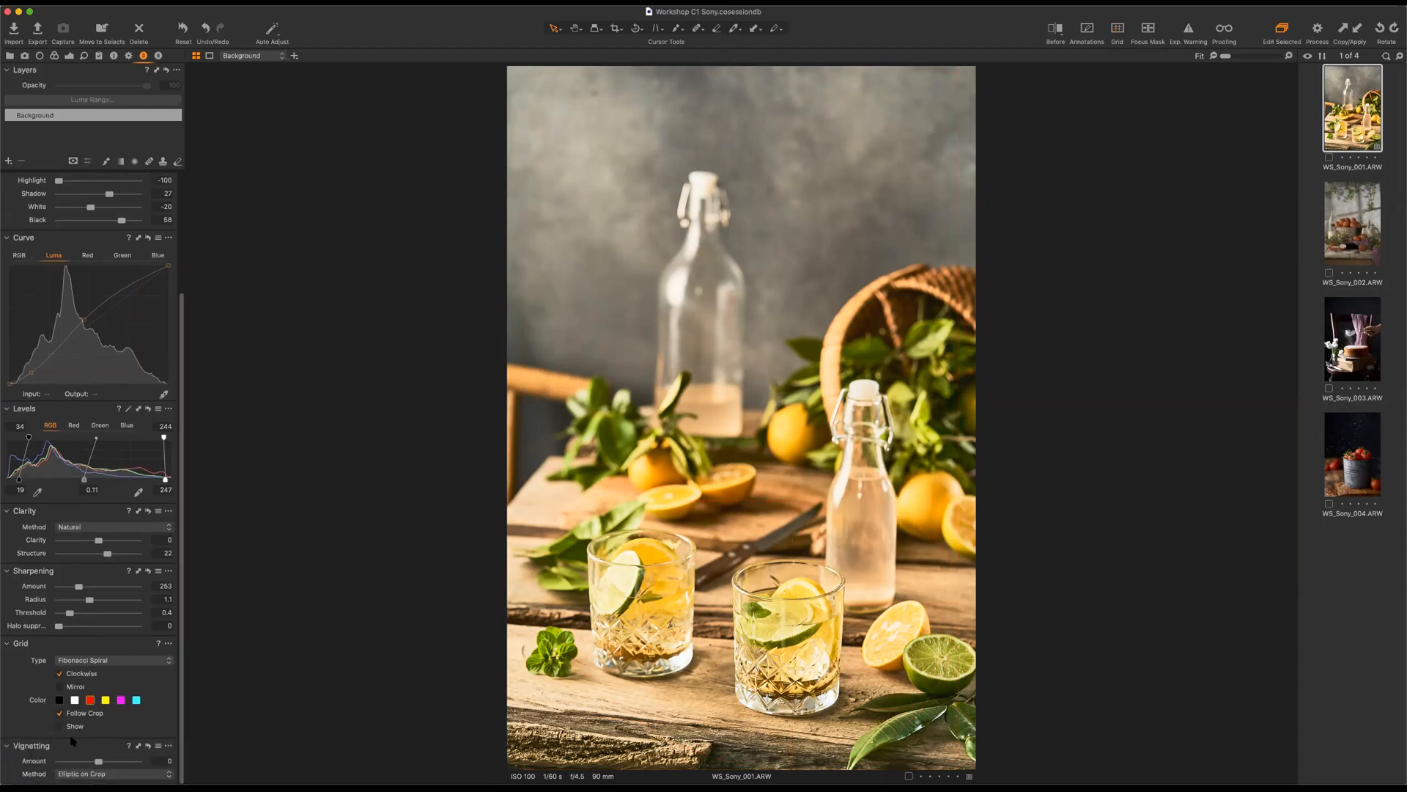
pyautogui.moveTo(100, 763); pyautogui.dragTo(59, 763)
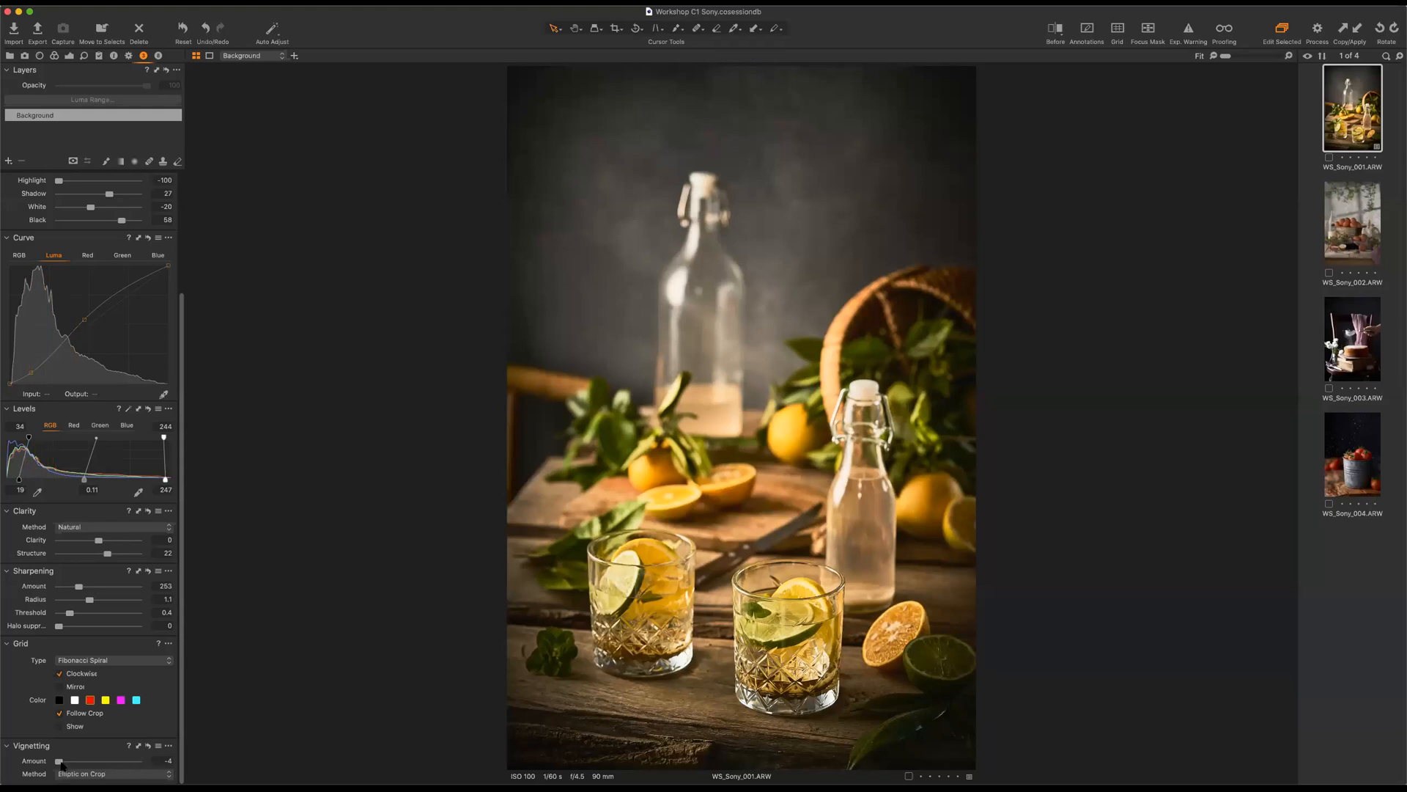
pyautogui.doubleClick(60, 761)
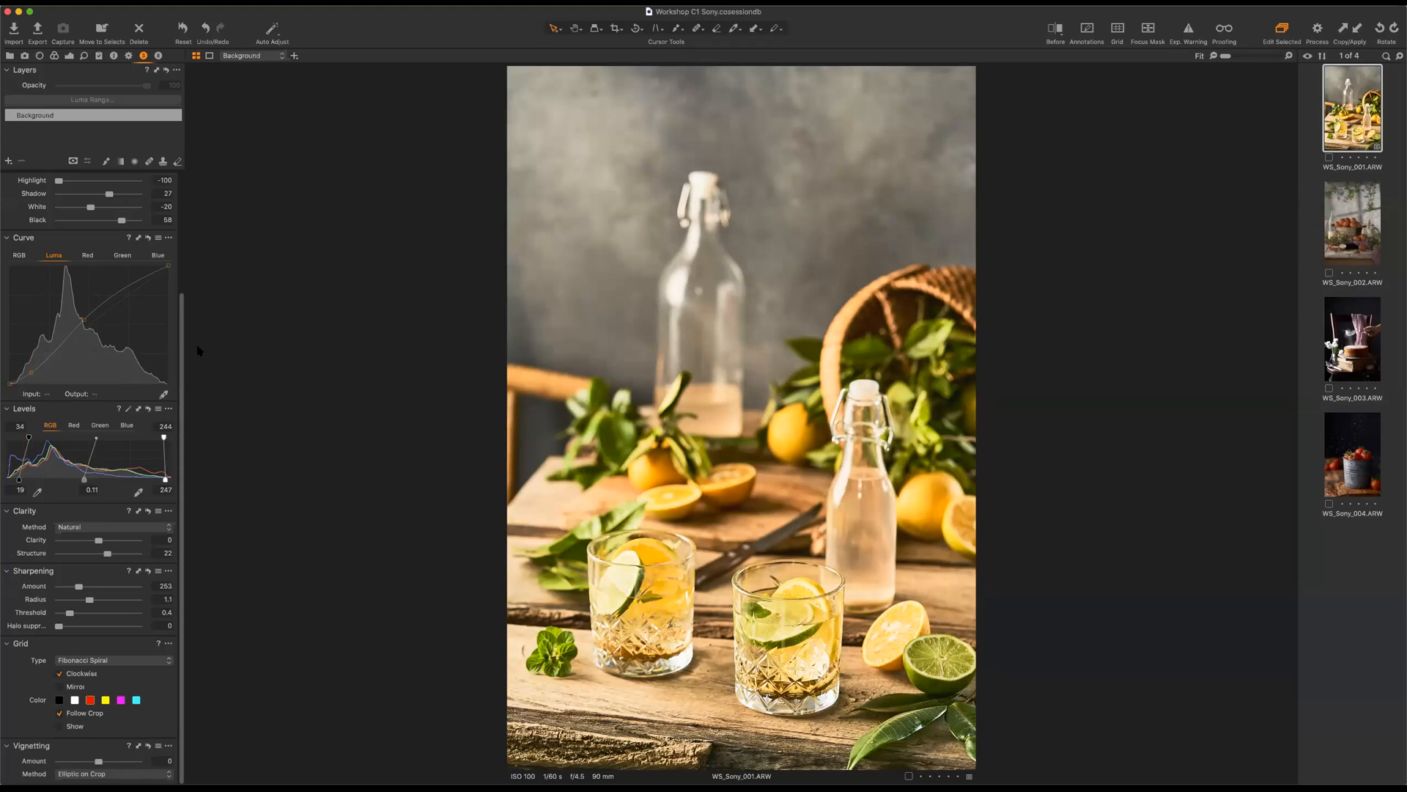
# Try lifting the photo's shadows, and reset the High Dynamic Range Shadow and Black values to 0.
pyautogui.scroll(3, 179, 330)
pyautogui.scroll(4, 166, 176)
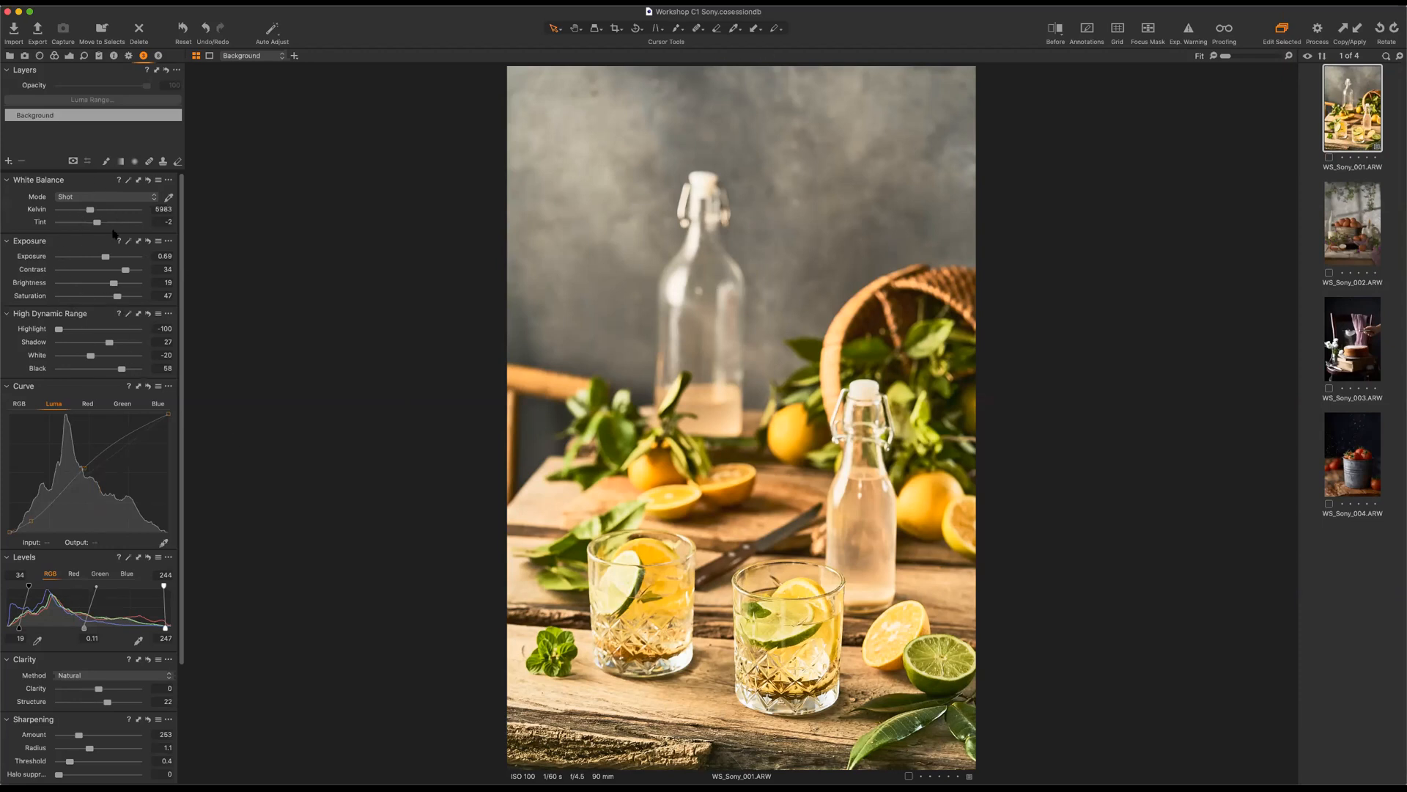
pyautogui.moveTo(110, 343)
pyautogui.mouseDown()
pyautogui.moveTo(77, 343)
pyautogui.moveTo(127, 345)
pyautogui.moveTo(89, 345)
pyautogui.mouseUp()
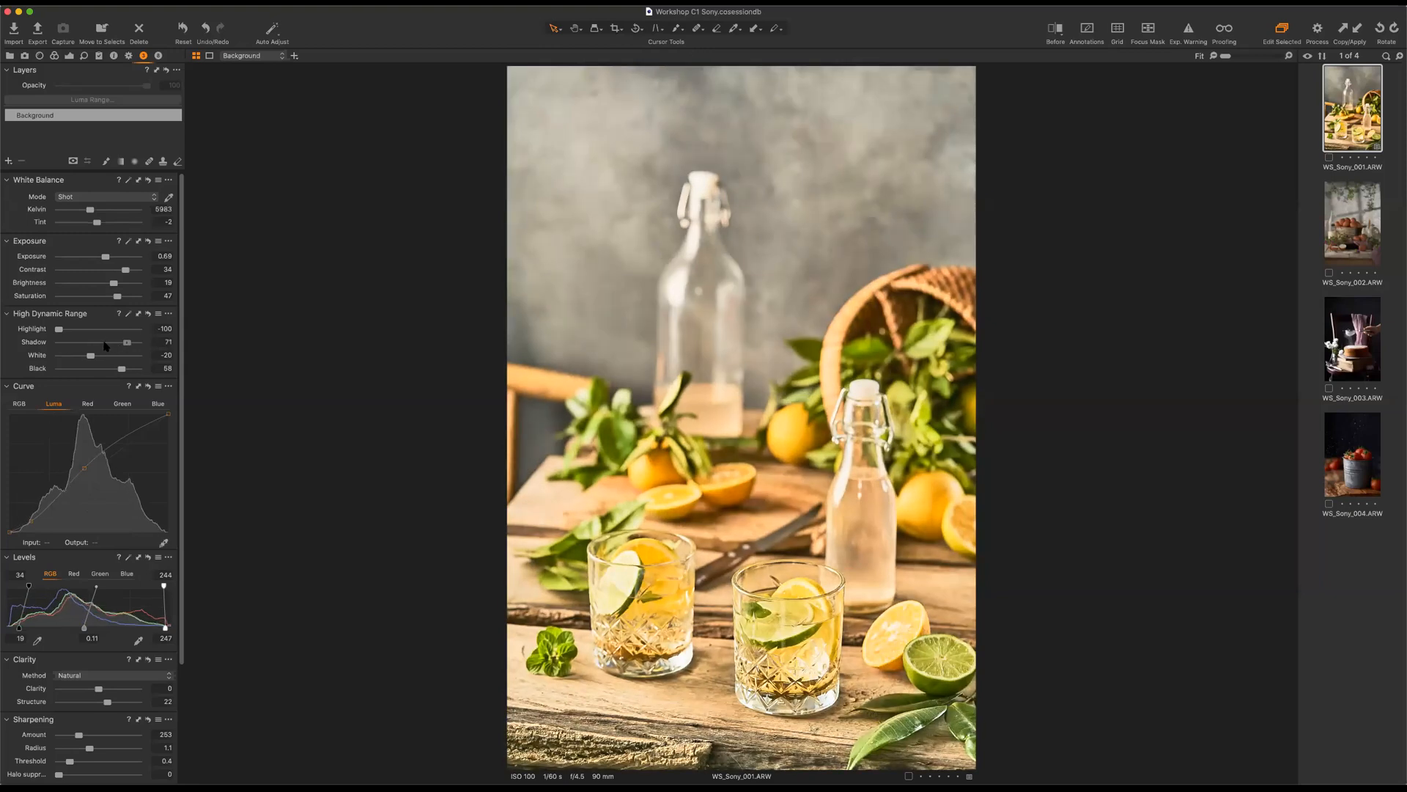
pyautogui.click(108, 343)
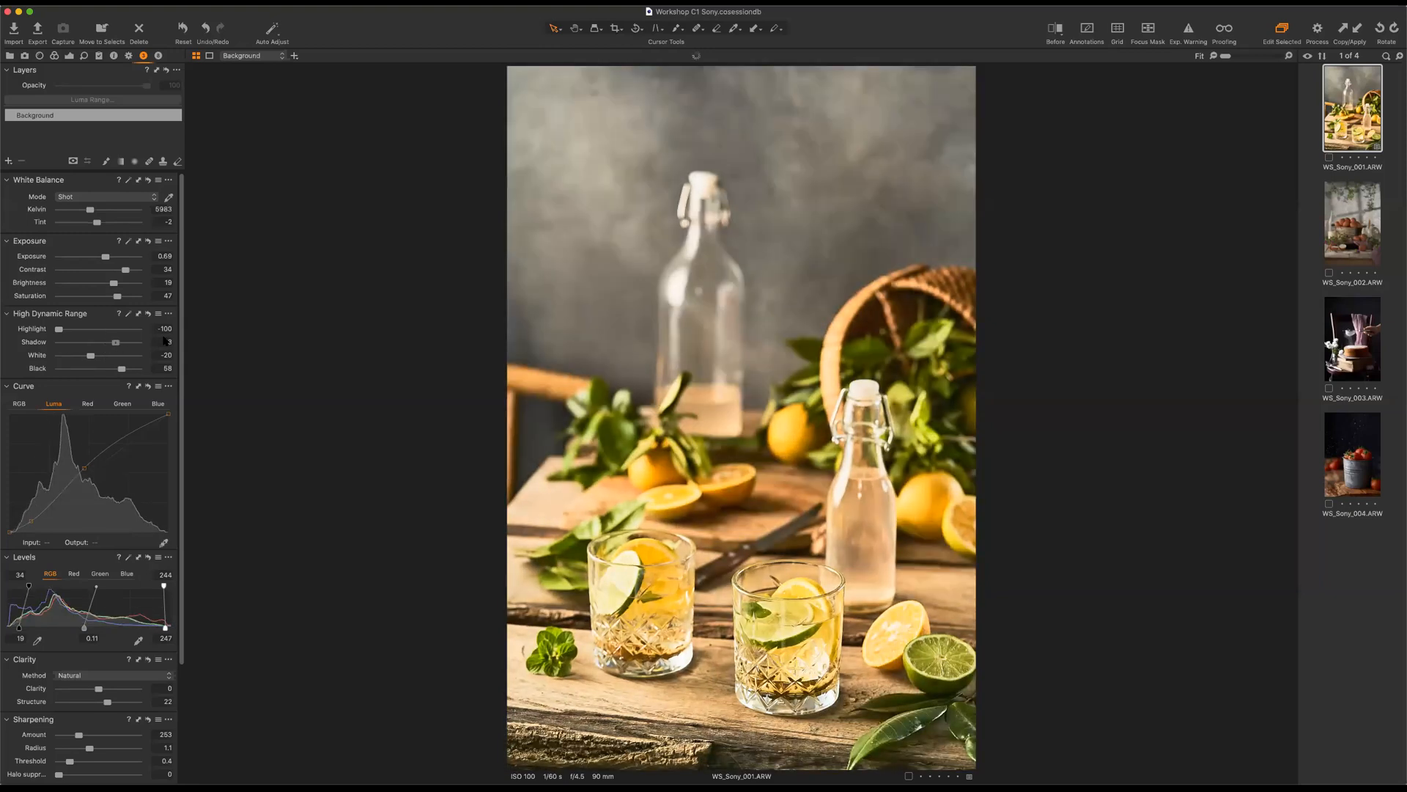
pyautogui.doubleClick(108, 342)
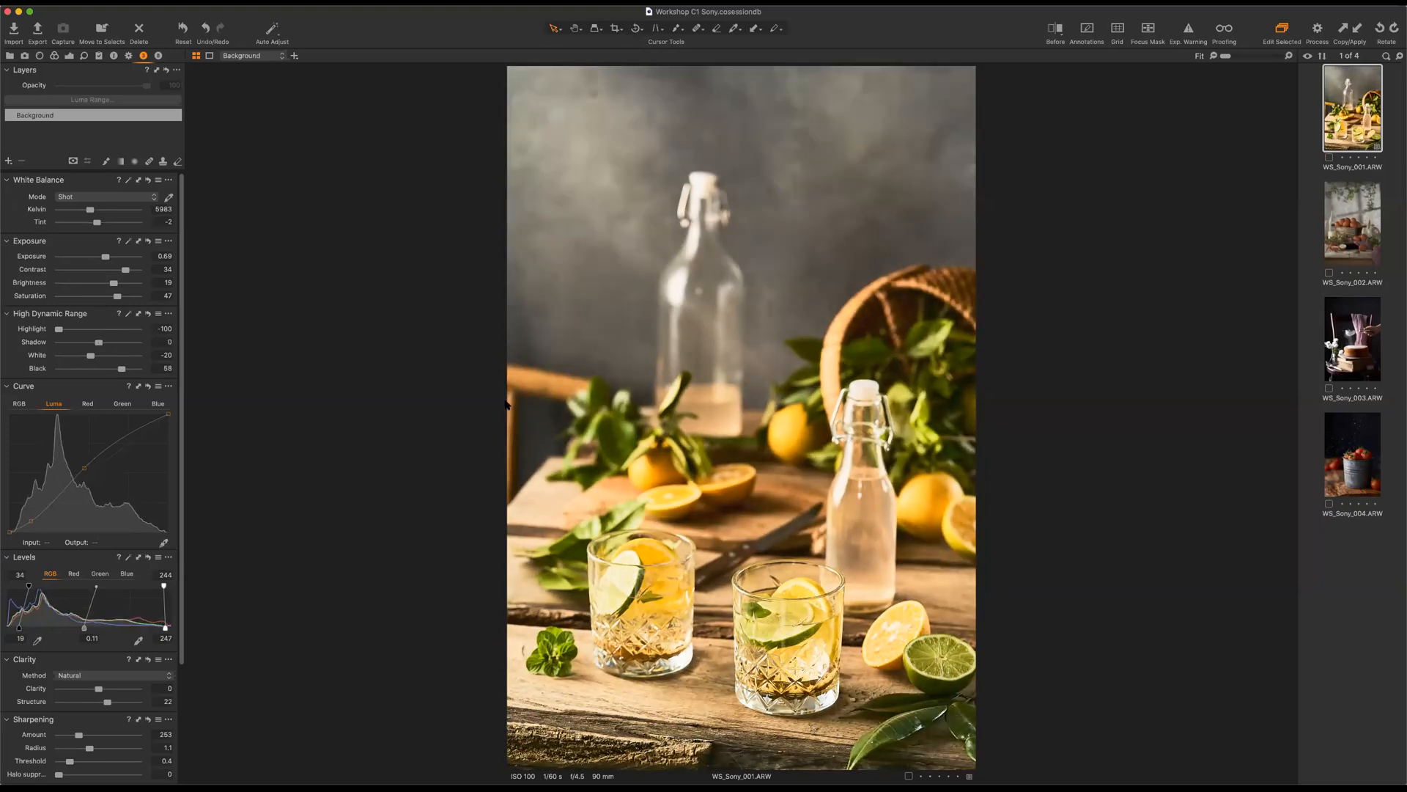
pyautogui.doubleClick(122, 370)
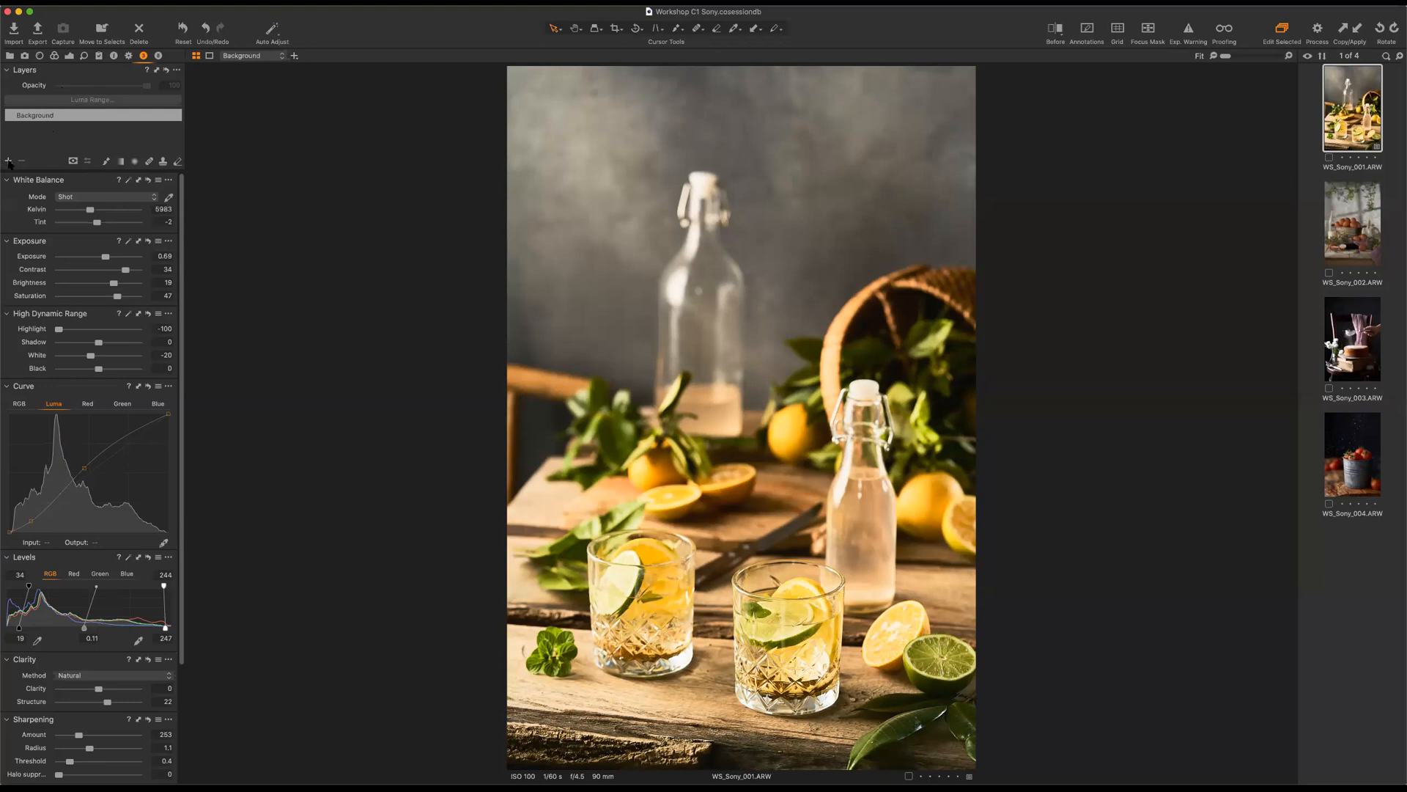
# Add a new heal layer above the background and delete it.
pyautogui.click(8, 161)
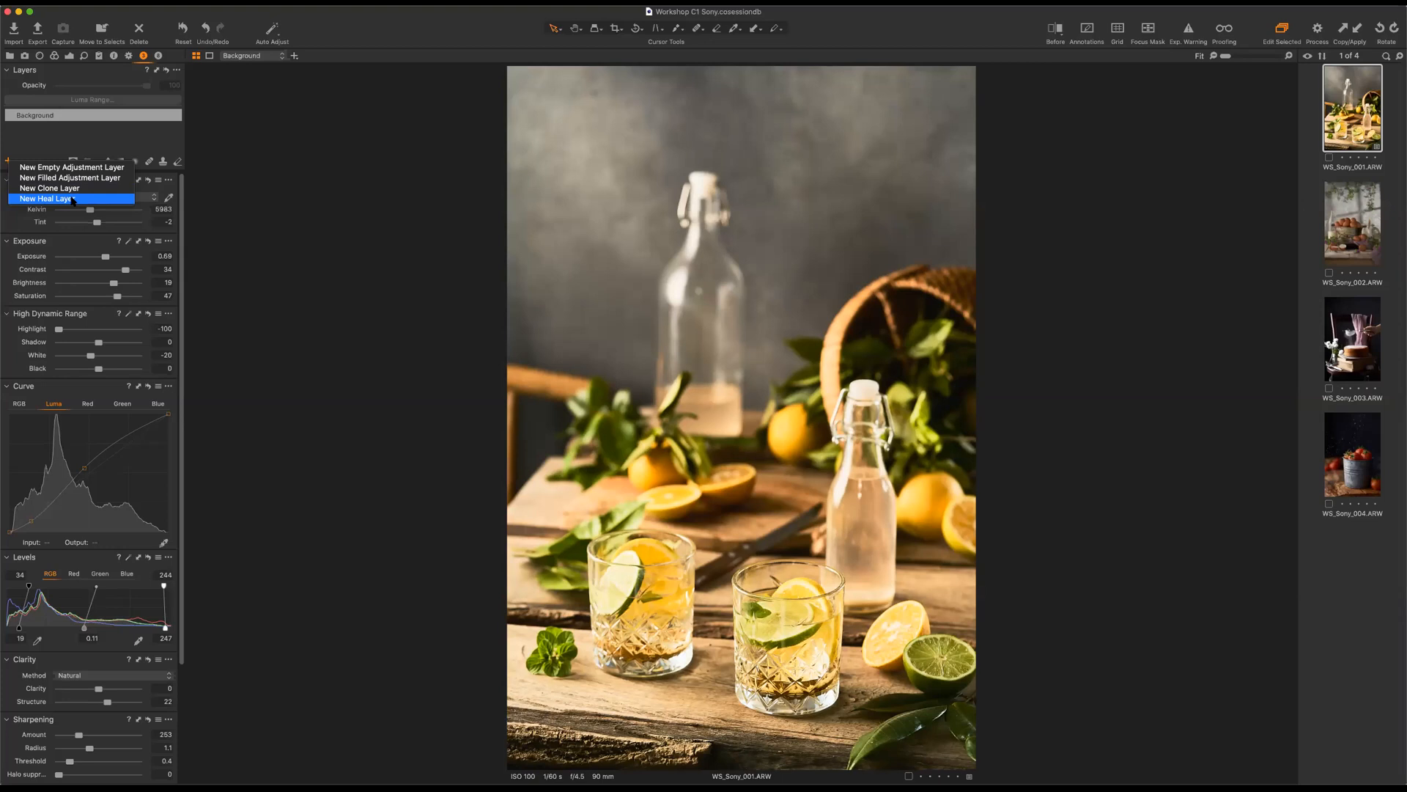
pyautogui.click(71, 199)
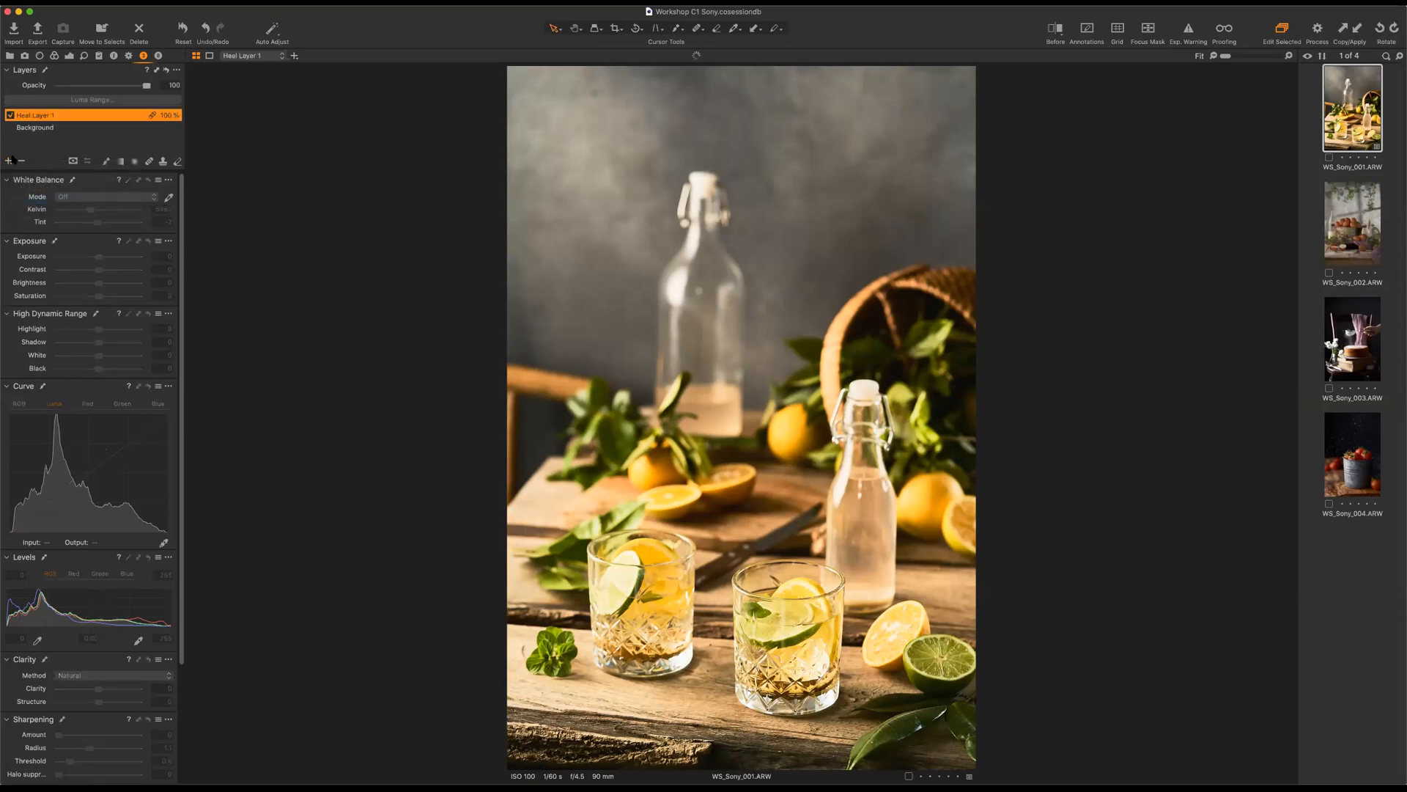
pyautogui.click(22, 161)
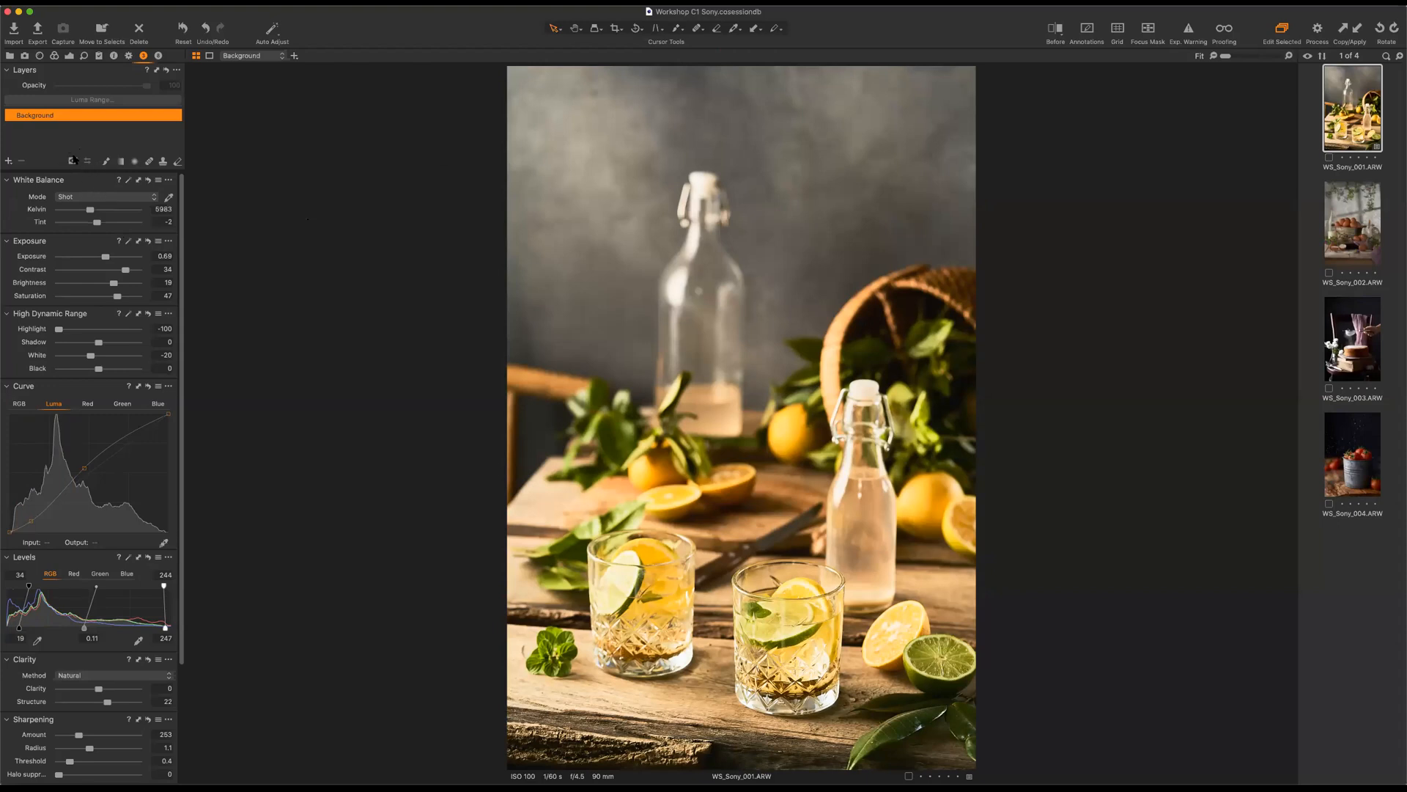
# Set the mask to always display and draw a linear gradient mask fading from the photo's right edge toward the left.
pyautogui.click(72, 160)
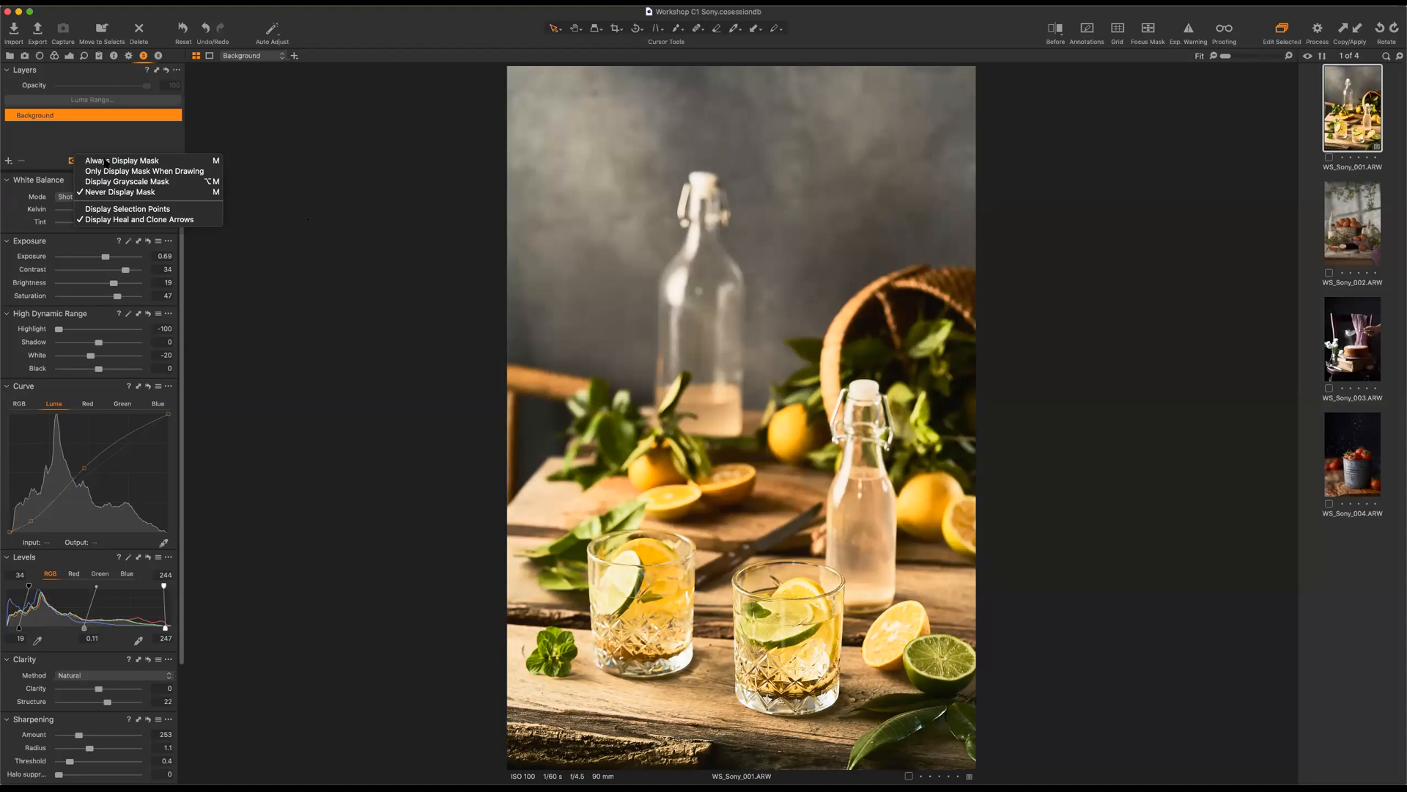
pyautogui.click(107, 161)
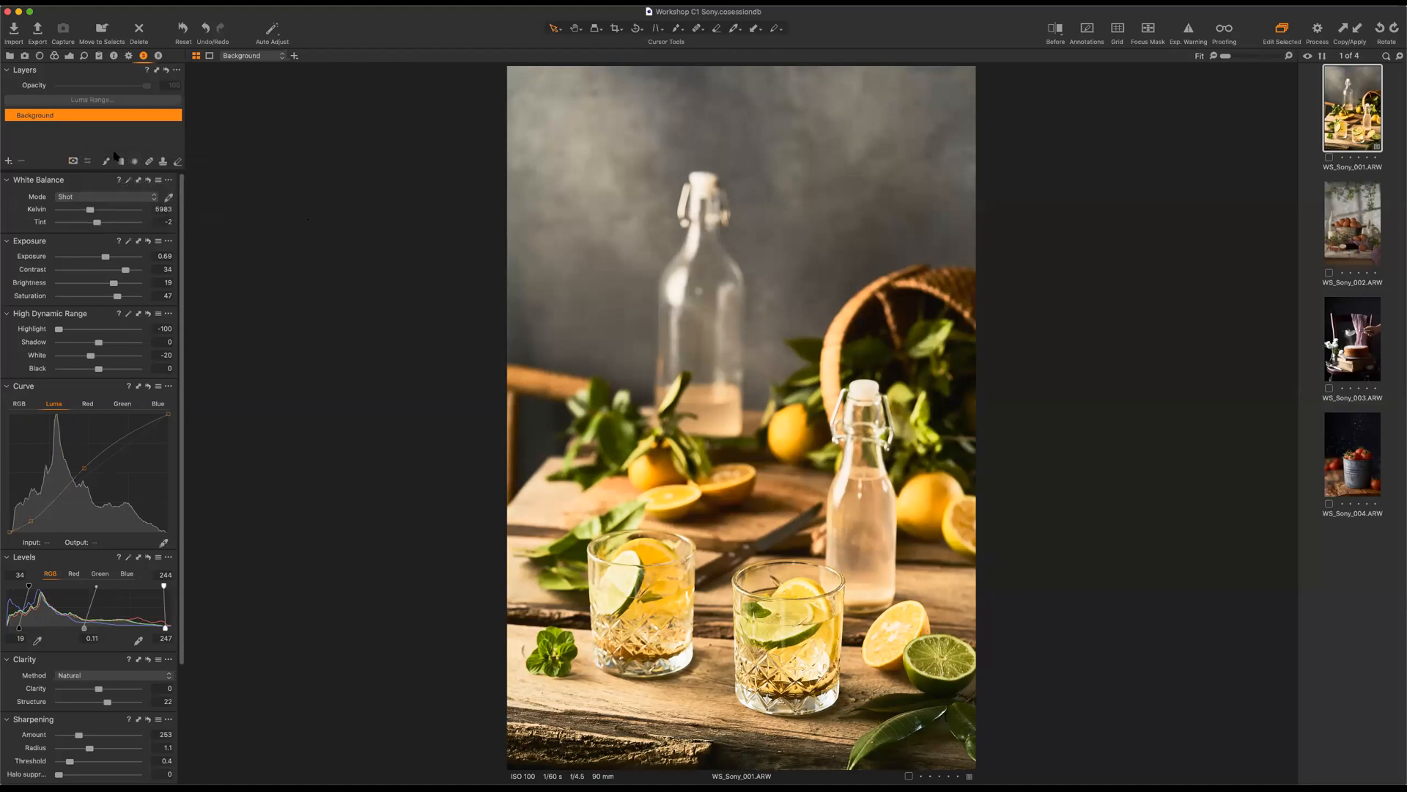
pyautogui.click(107, 161)
pyautogui.click(122, 160)
pyautogui.moveTo(953, 441); pyautogui.dragTo(596, 311)
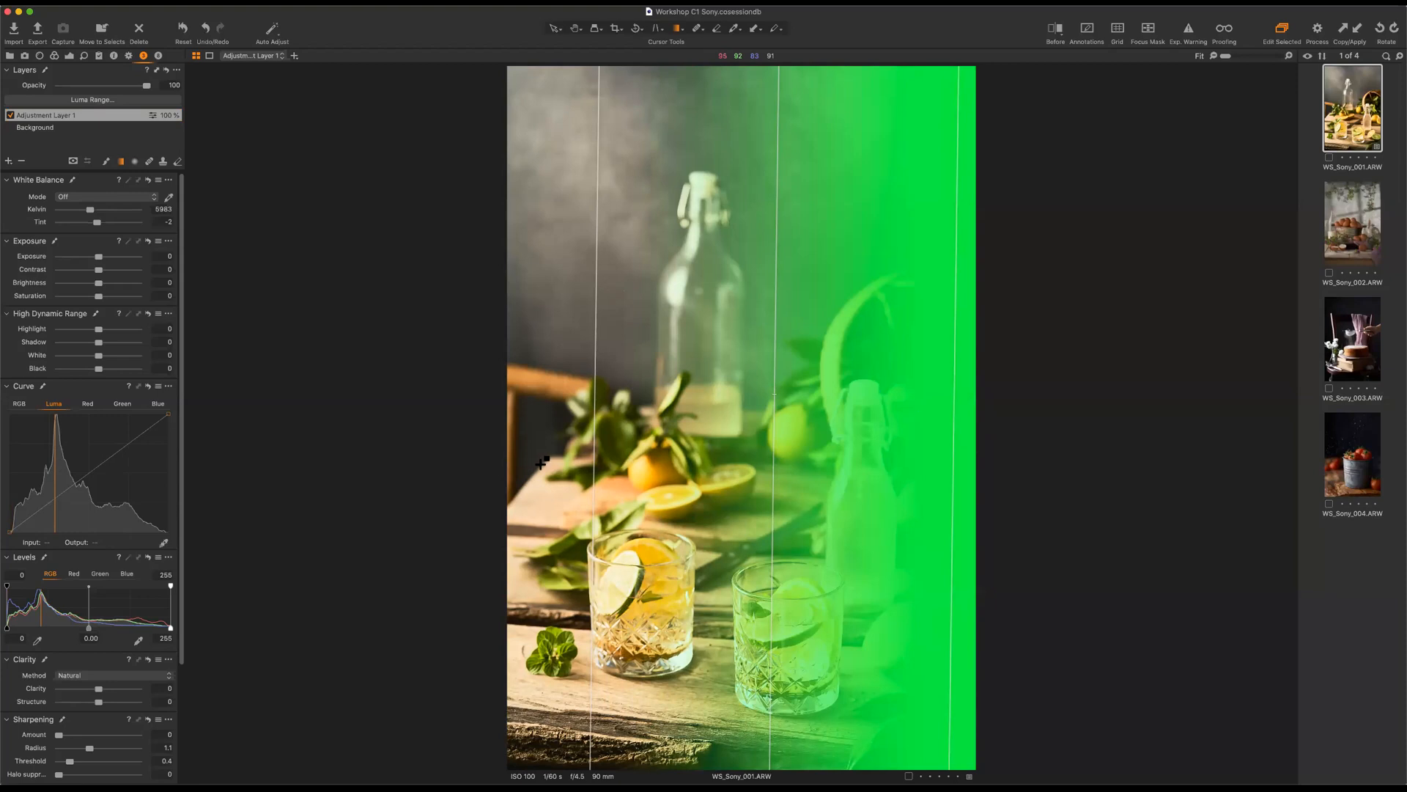
# Try narrower and wider gradient falloffs, and rotate the gradient so the mask covers the photo's upper part diagonally.
pyautogui.moveTo(424, 477); pyautogui.dragTo(801, 448)
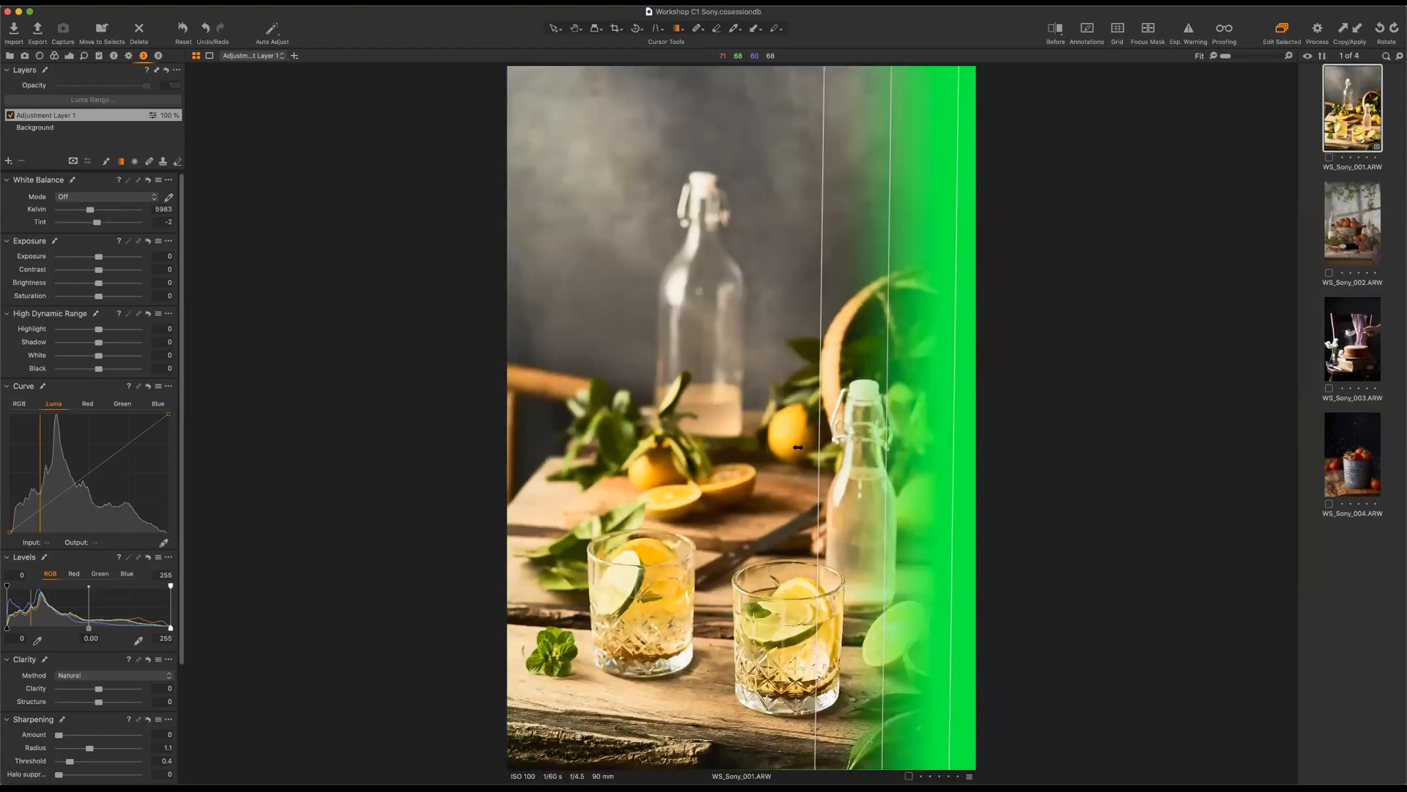
pyautogui.moveTo(338, 440); pyautogui.dragTo(571, 452)
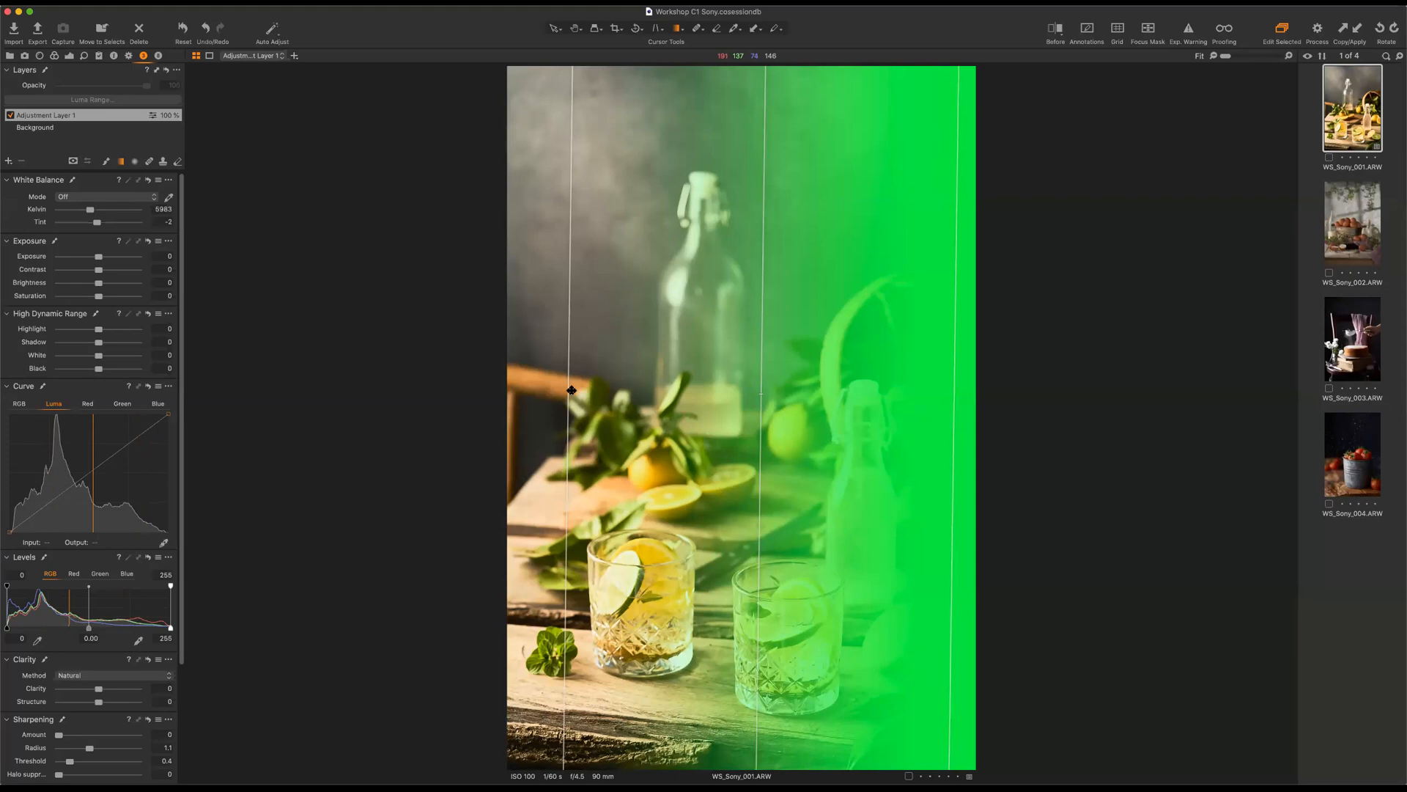
pyautogui.moveTo(780, 401); pyautogui.dragTo(579, 467)
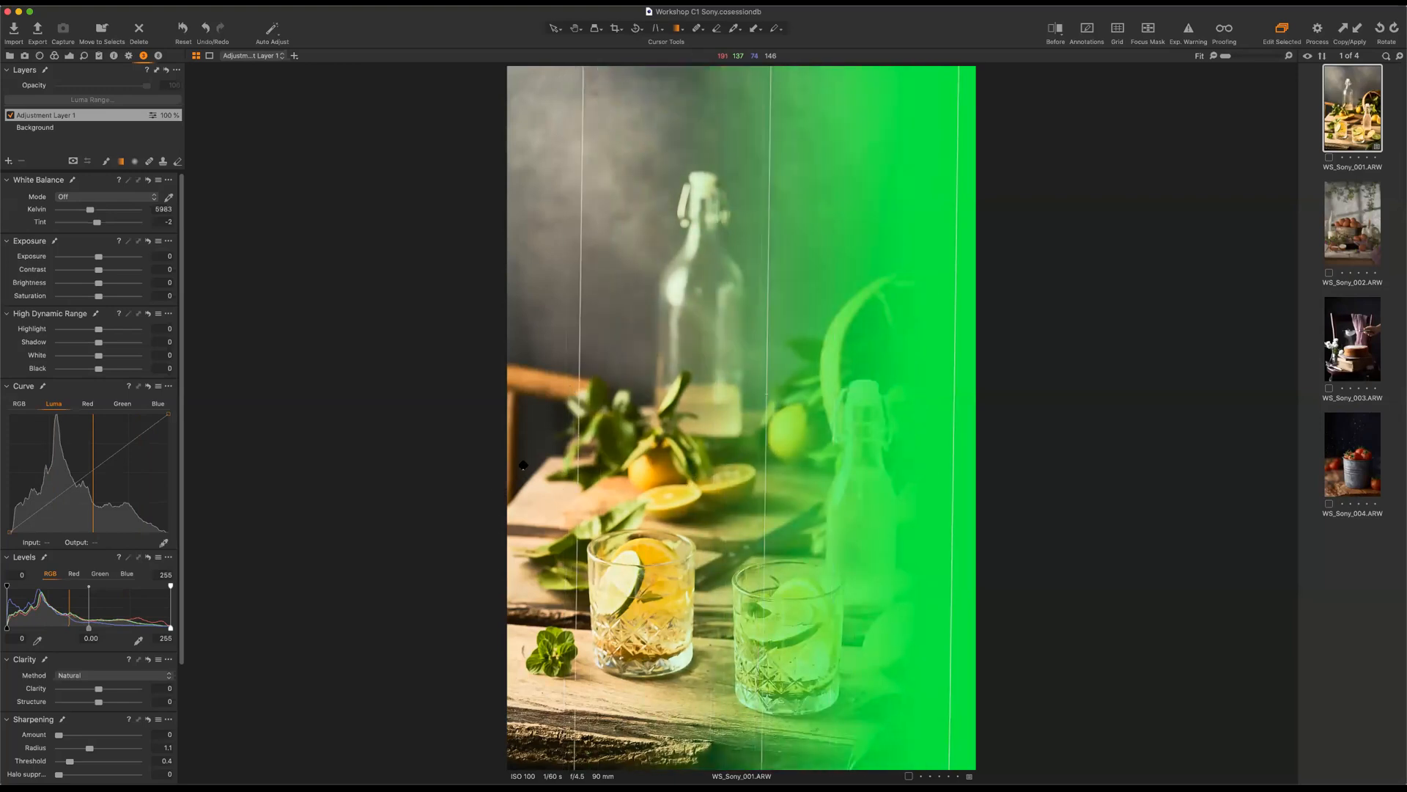
pyautogui.moveTo(682, 435); pyautogui.dragTo(747, 179)
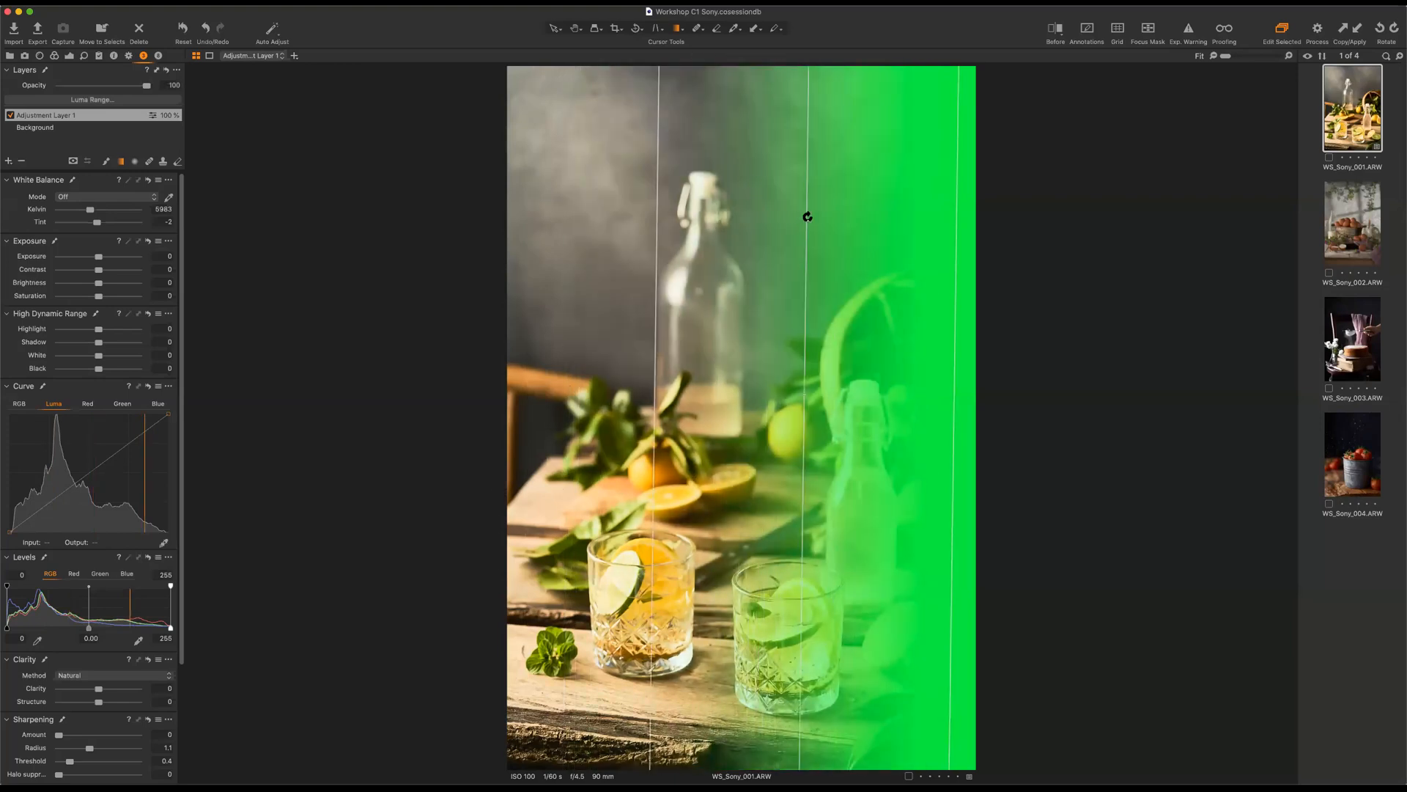
pyautogui.moveTo(791, 222); pyautogui.dragTo(795, 339)
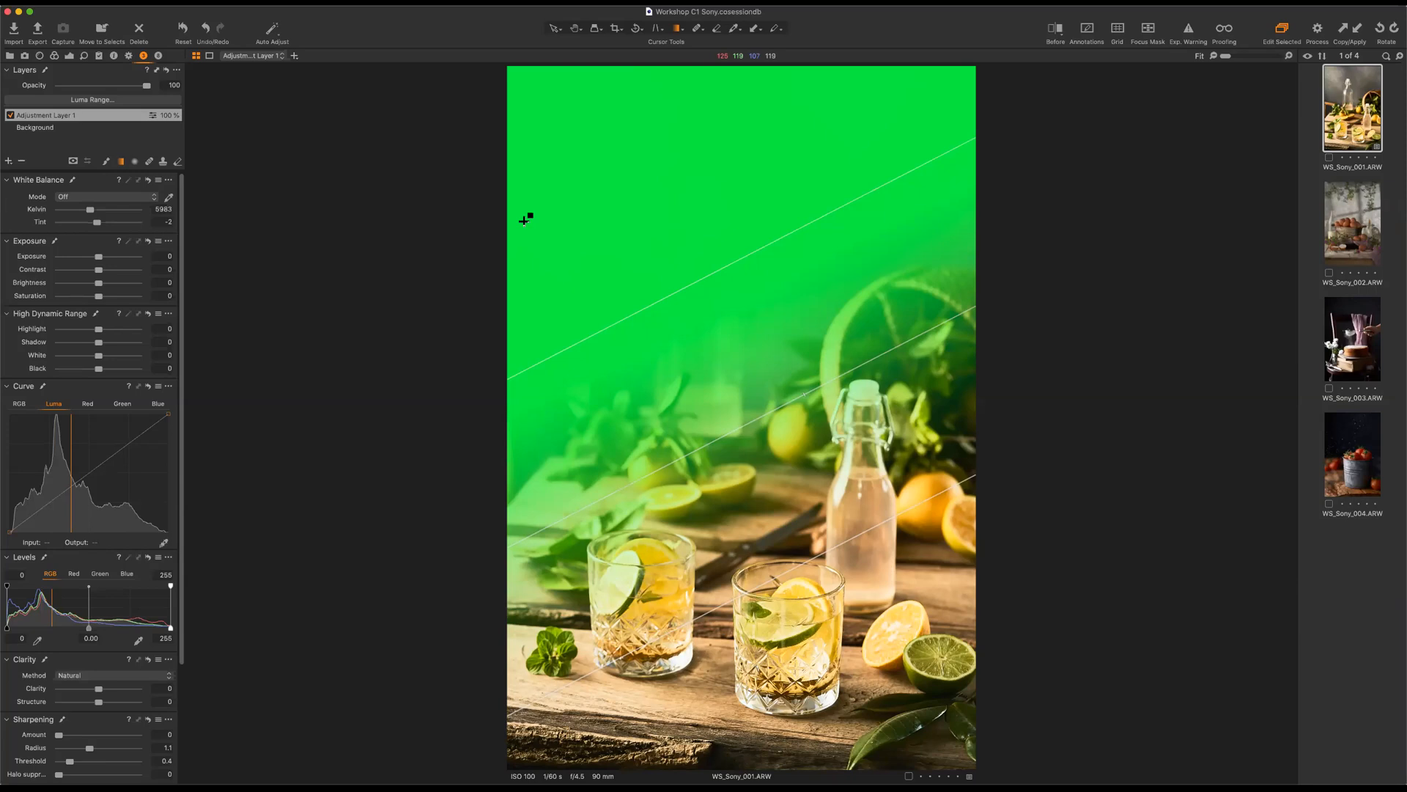
# Hide the mask overlay and rename the adjustment layer as Gradiente 1.
pyautogui.press('m')
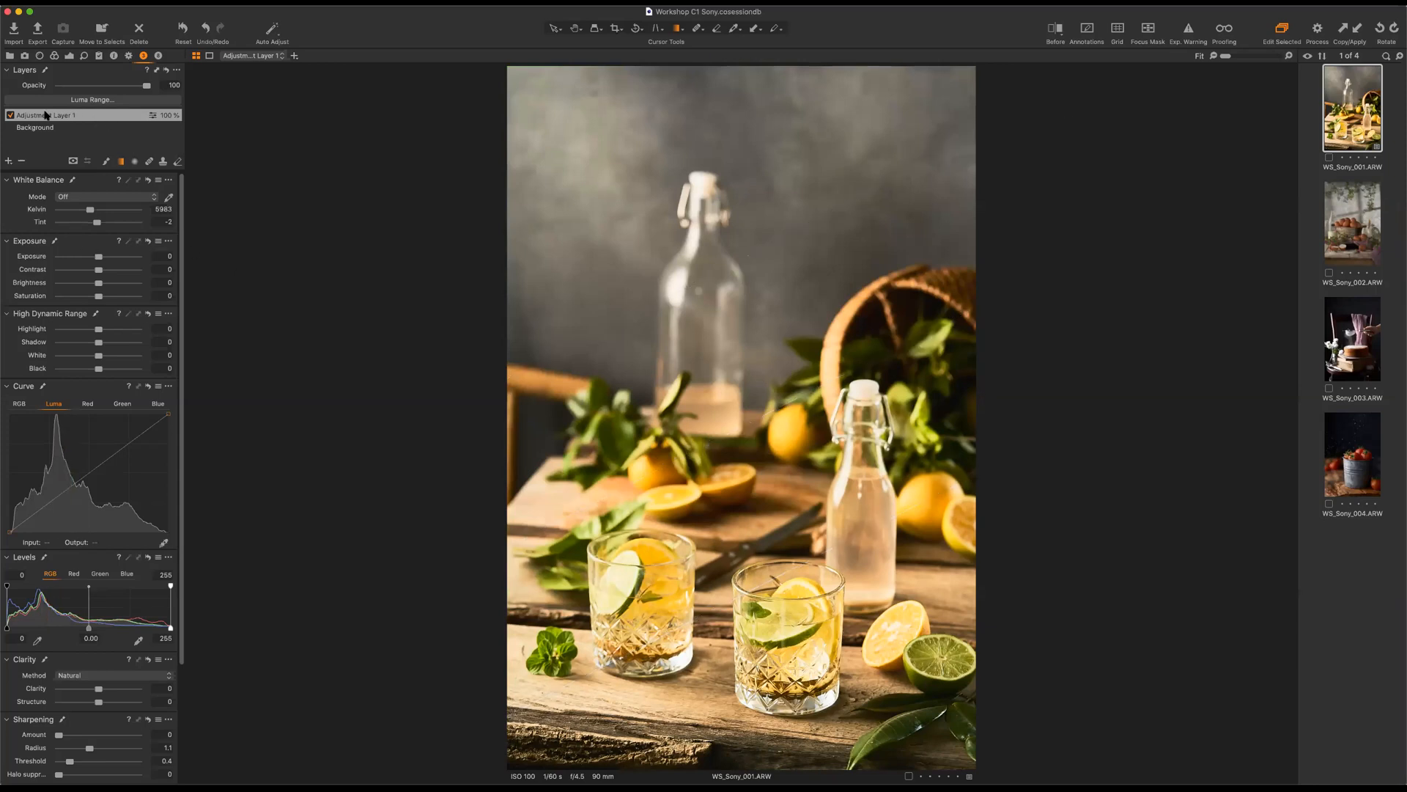
pyautogui.click(11, 118)
pyautogui.doubleClick(66, 113)
pyautogui.write('Gradiente')
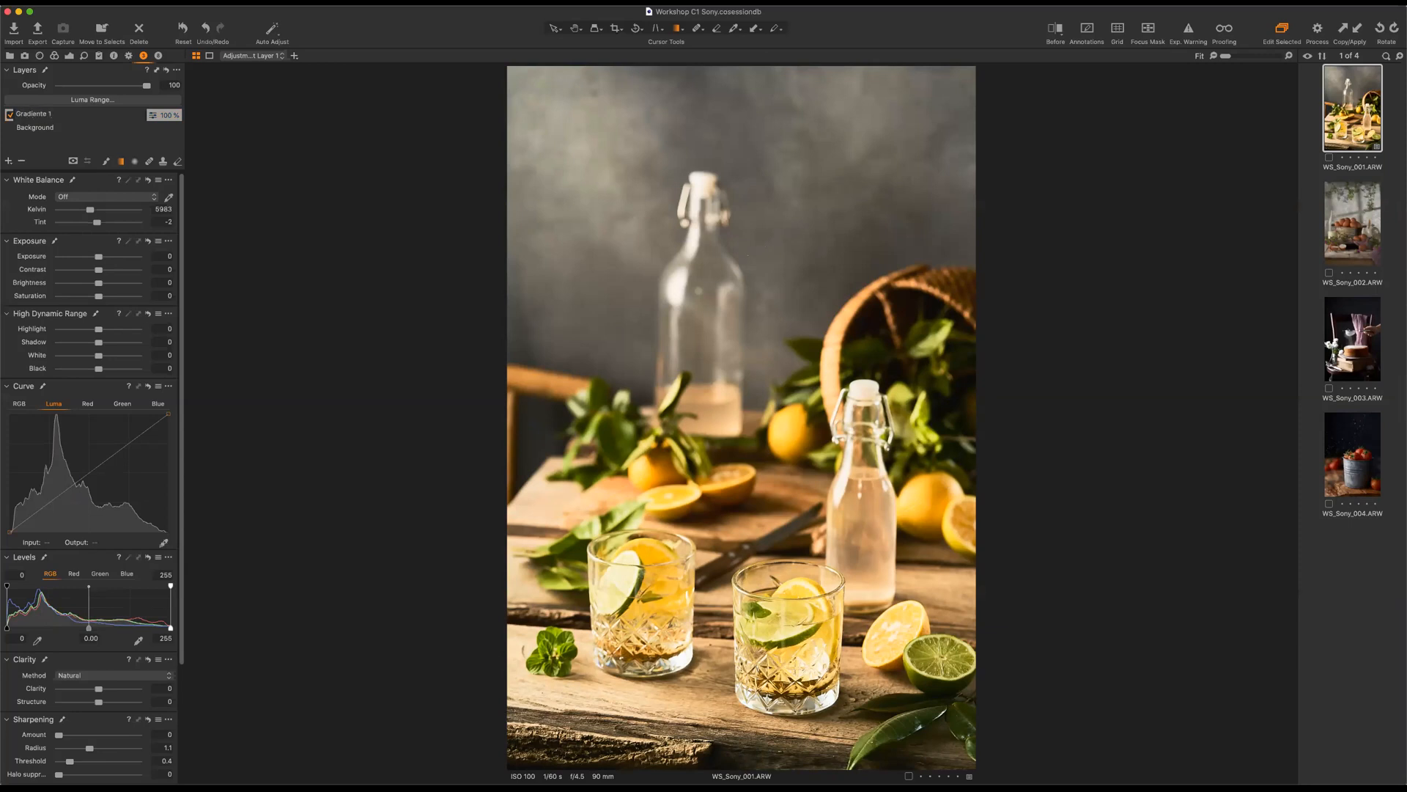
pyautogui.press('Return')
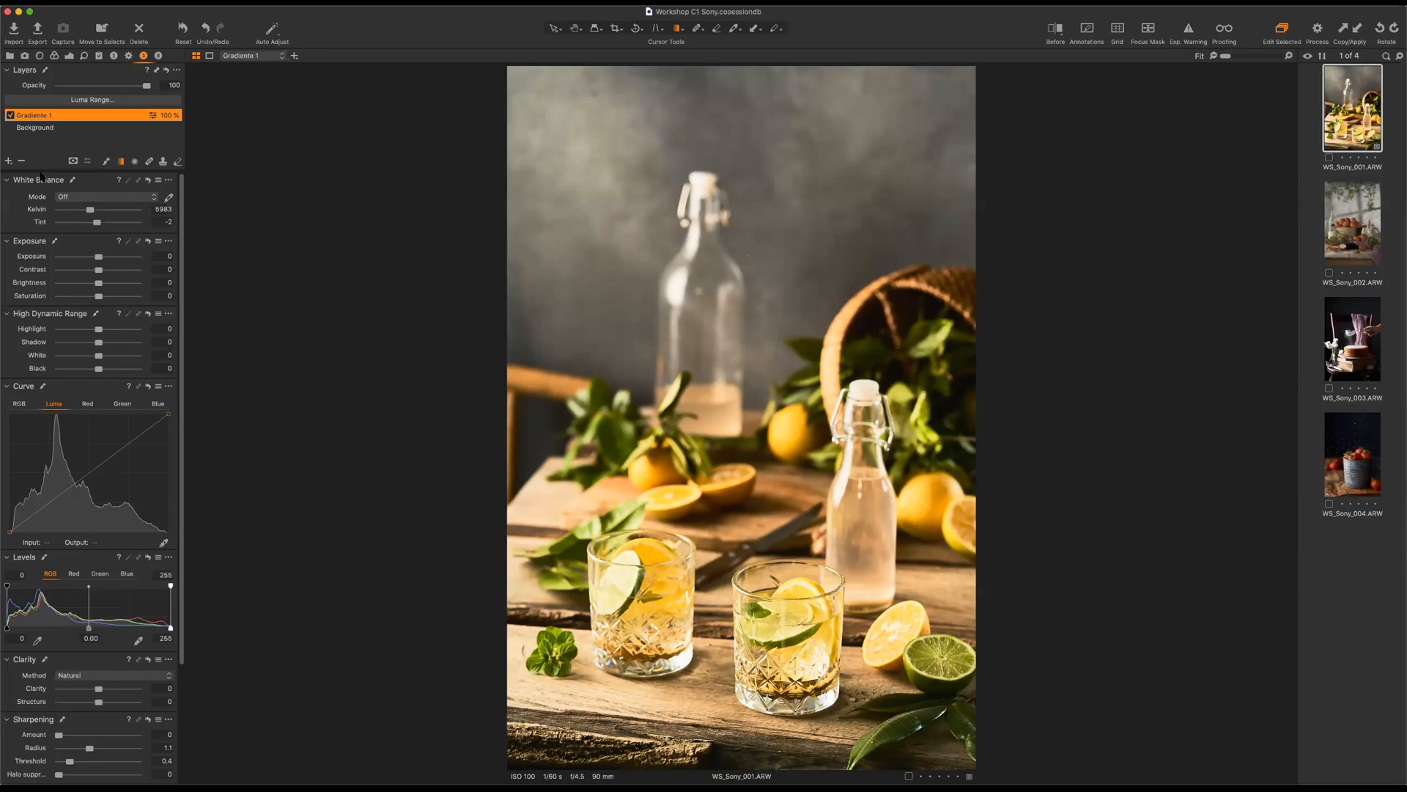
# Toggle the mask overlay to check the area covered by the Gradiente 1 layer, leaving it hidden.
pyautogui.press('m')
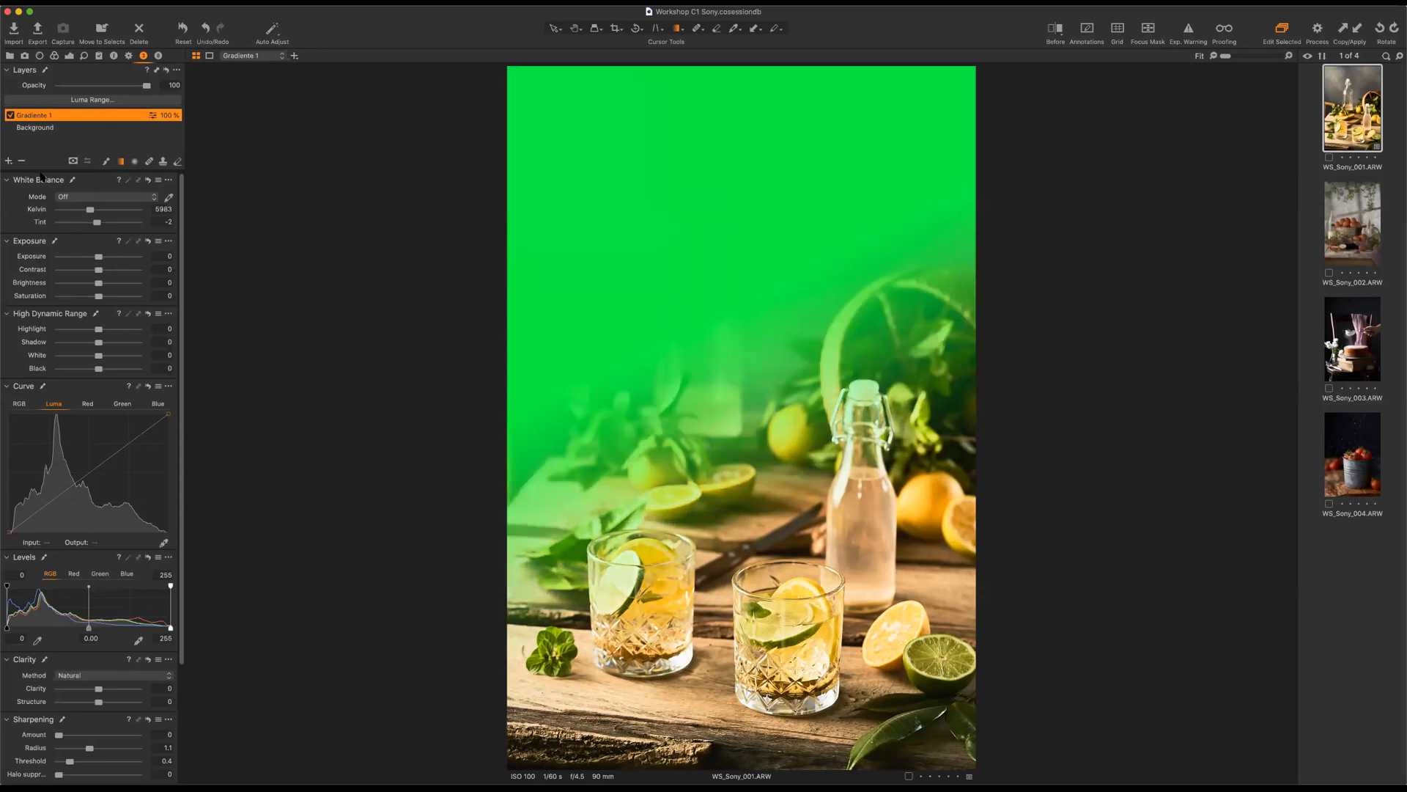
pyautogui.press('m')
pyautogui.press('m')
pyautogui.press('m')
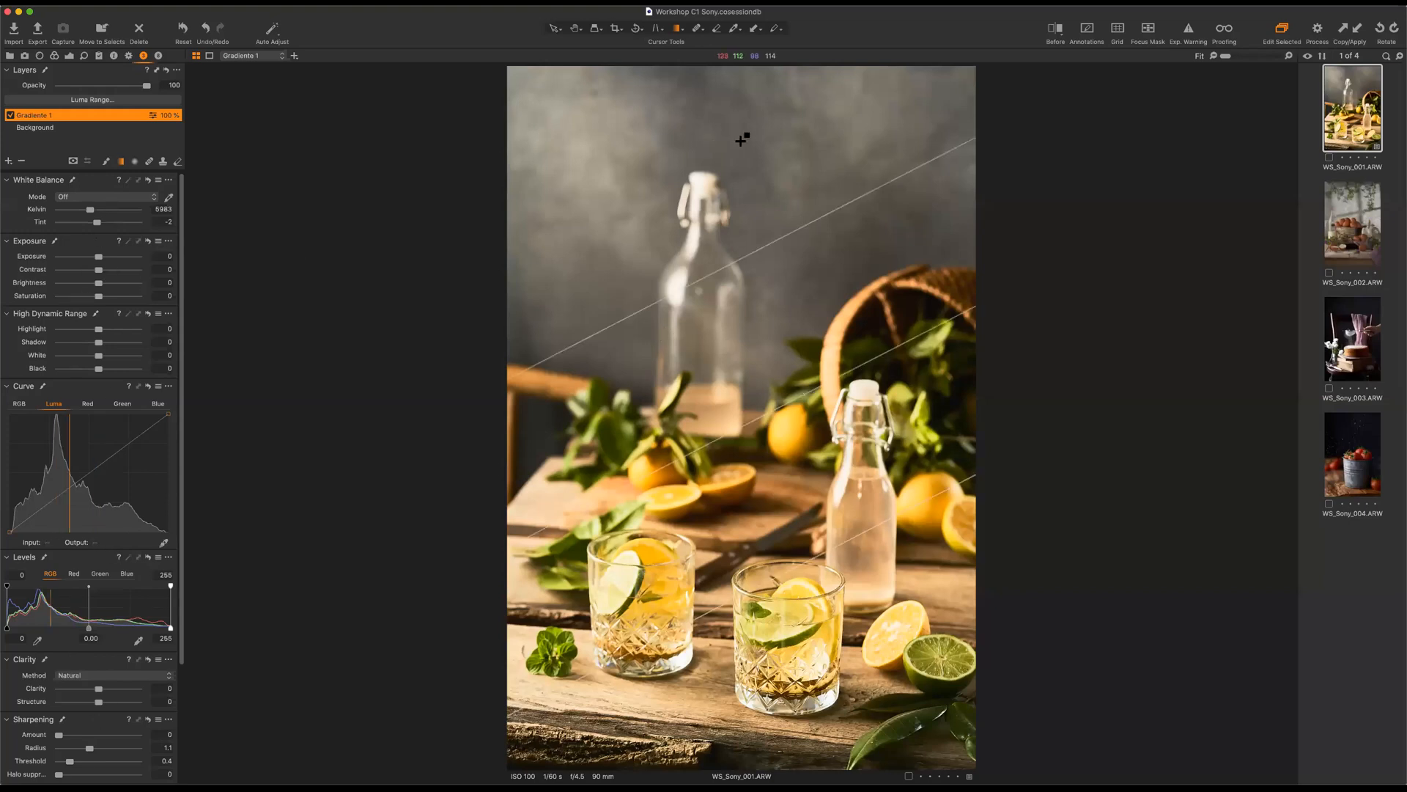
# On the gradient layer, set Exposure to 1.8, Contrast to 38, Kelvin to 12225, Tint to 35.1, Brightness to -22 and Saturation to 95.
pyautogui.moveTo(98, 257); pyautogui.dragTo(129, 269)
pyautogui.scroll(-1, 110, 261)
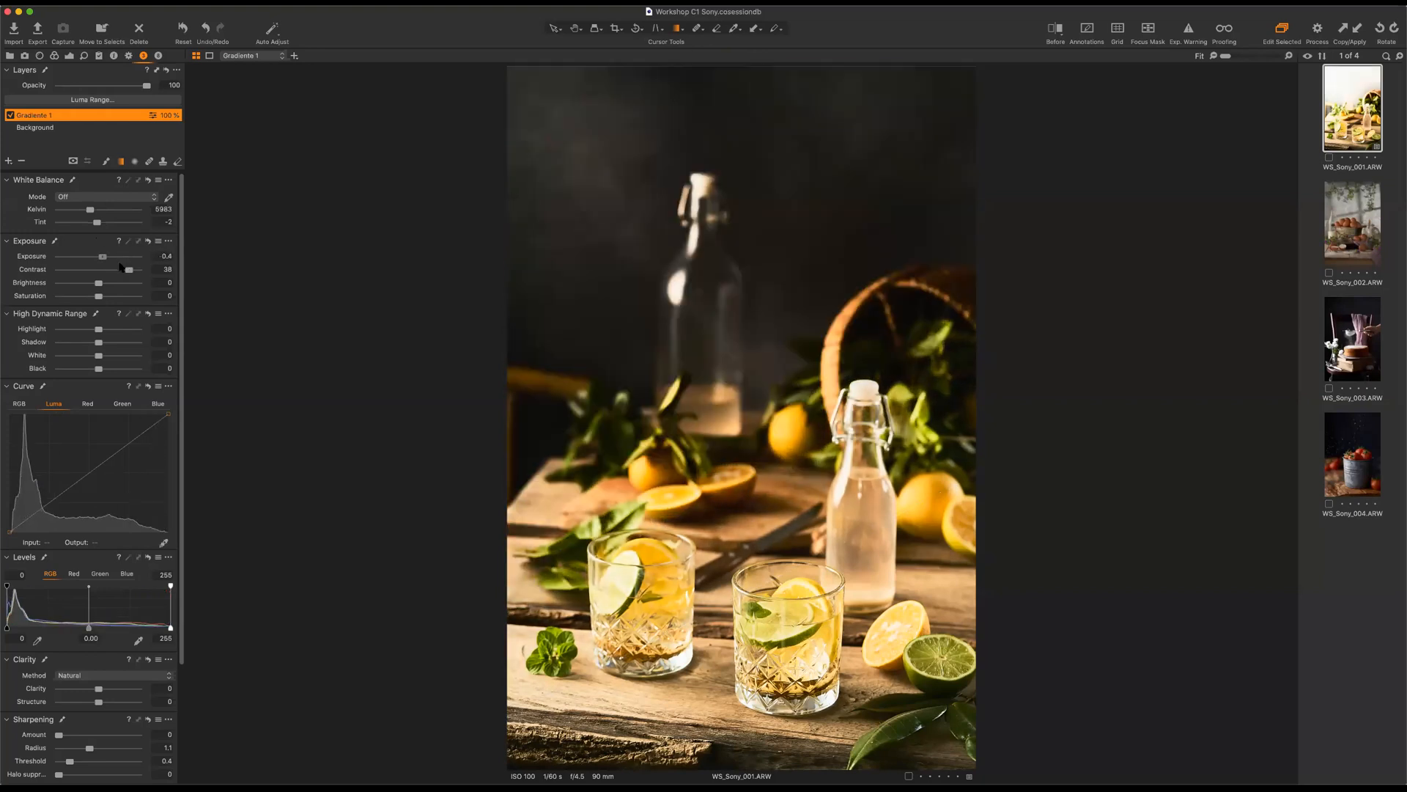
pyautogui.moveTo(120, 256); pyautogui.dragTo(117, 256)
pyautogui.moveTo(90, 209); pyautogui.dragTo(127, 210)
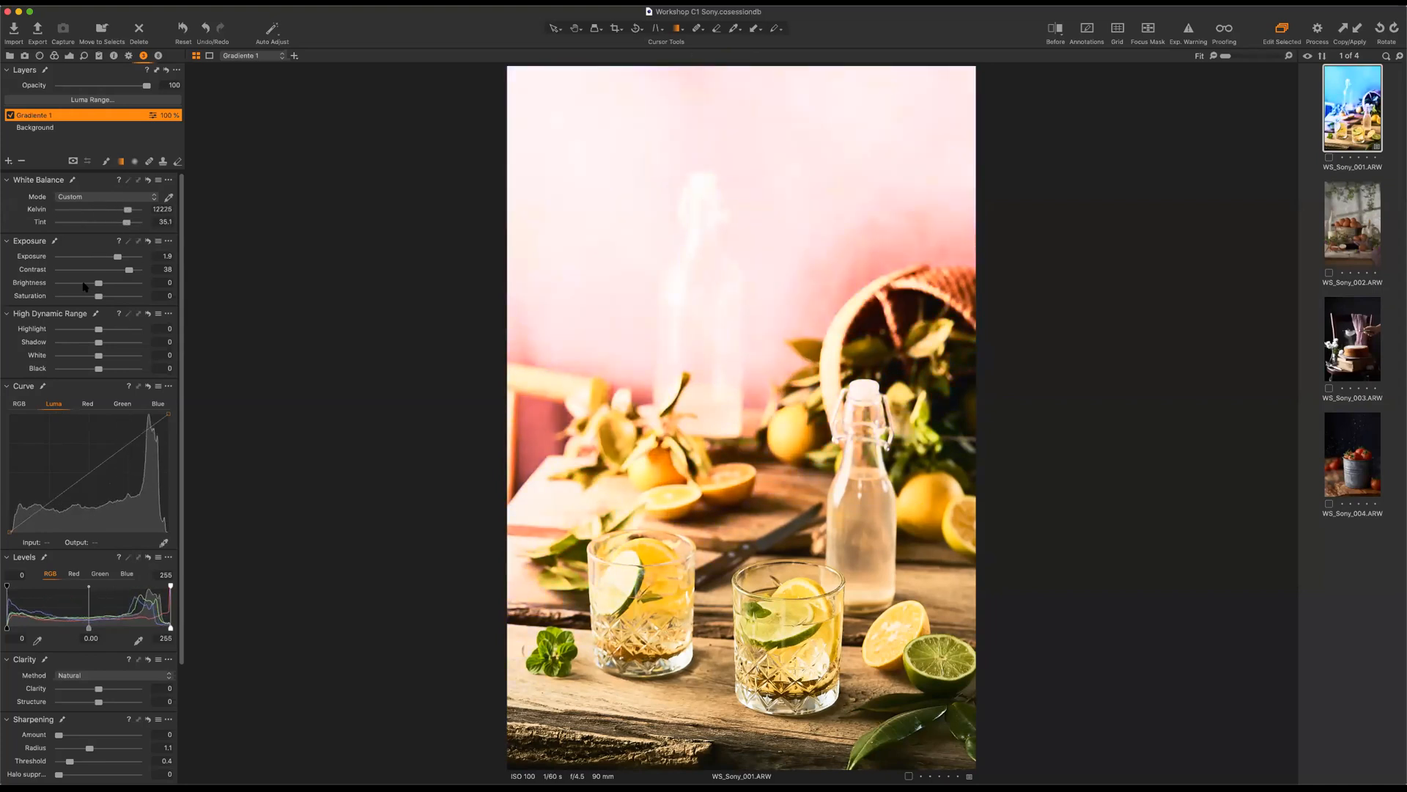
pyautogui.moveTo(98, 283); pyautogui.dragTo(63, 342)
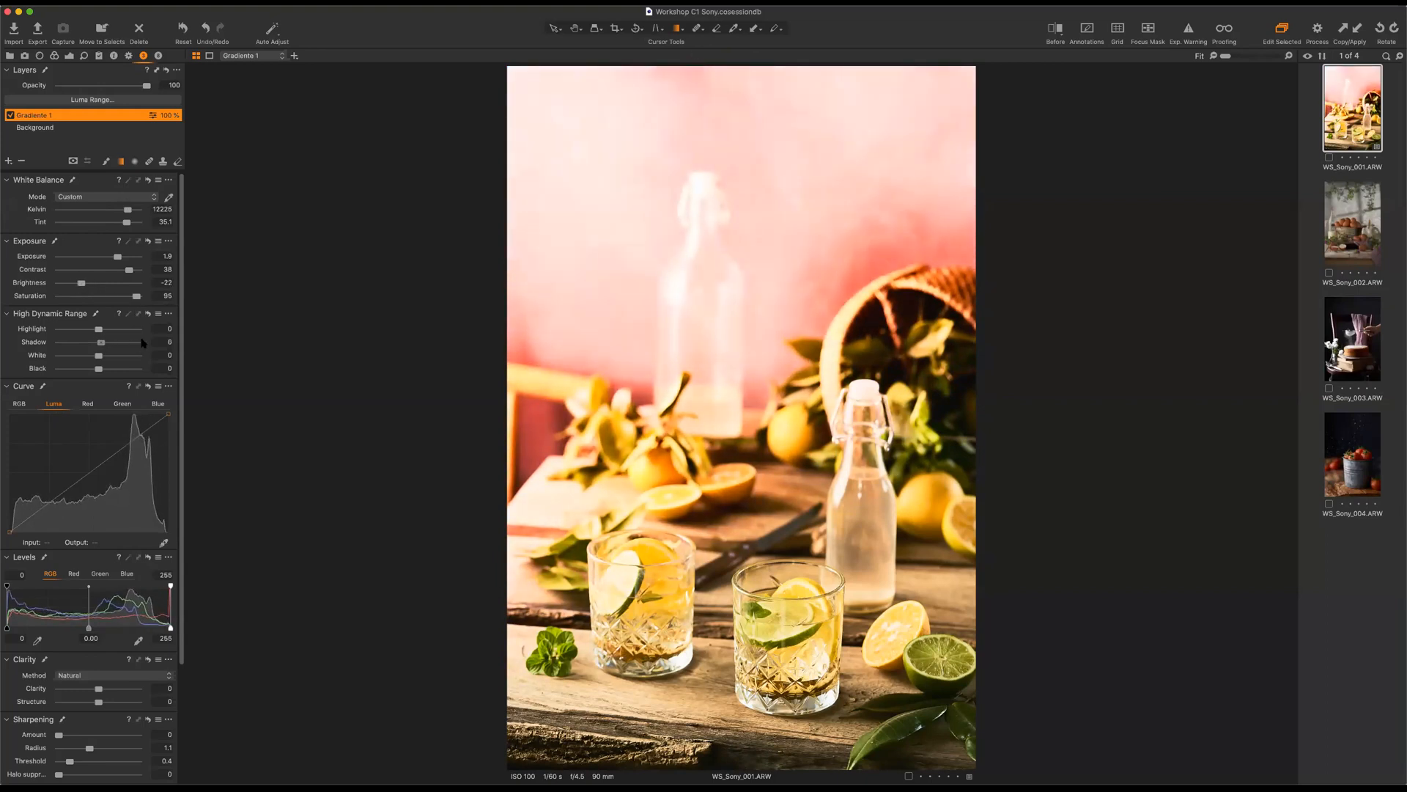
# Set the gradient layer's Highlight to -100, Shadow and White to -91 and Black to 97, raise its Luma curve and set Levels midtone to 0.37.
pyautogui.moveTo(120, 296); pyautogui.dragTo(117, 369)
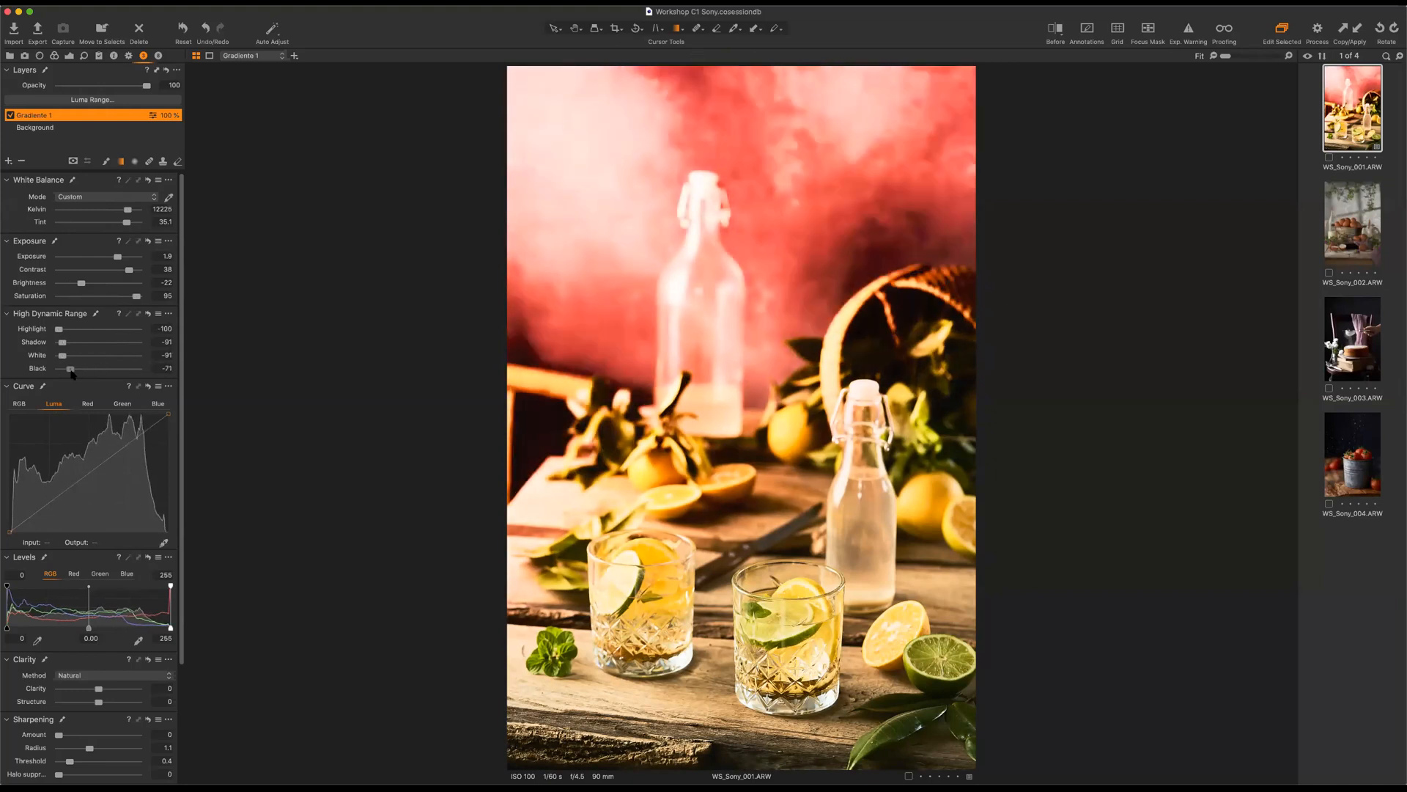
pyautogui.moveTo(82, 476); pyautogui.dragTo(88, 445)
pyautogui.moveTo(88, 628); pyautogui.dragTo(38, 623)
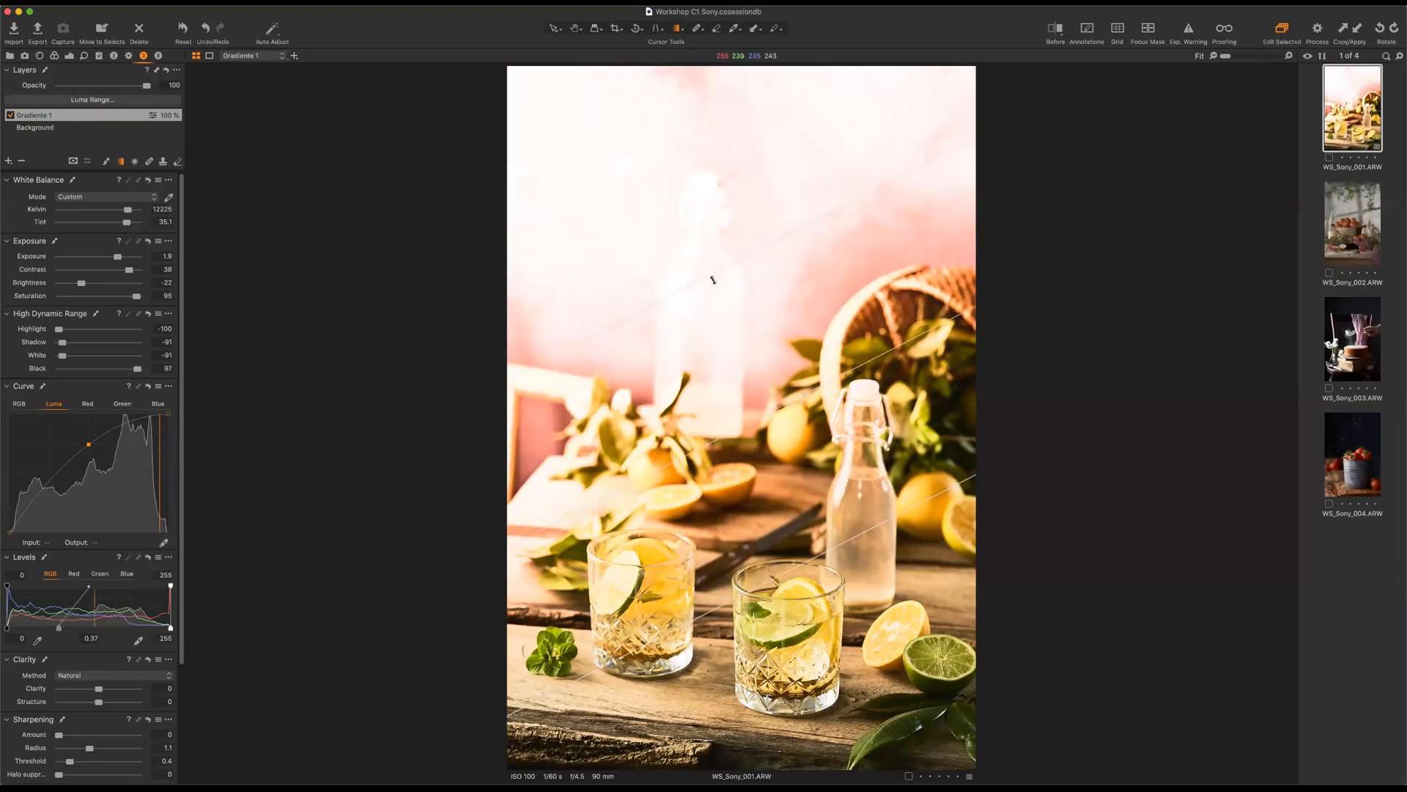
# Check the mask overlay and pull the gradient back so its adjustments affect only the photo's upper-left area.
pyautogui.press('m')
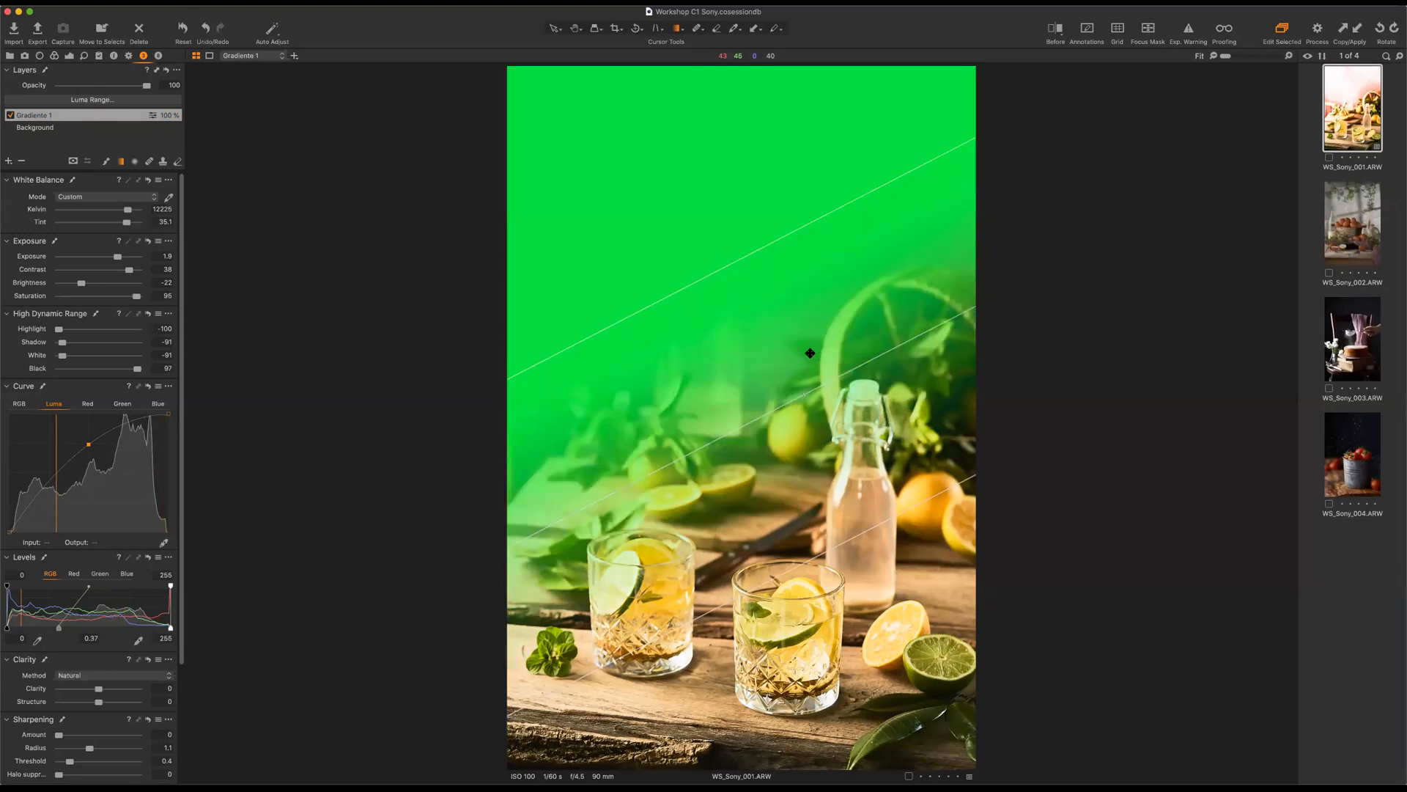
pyautogui.press('m')
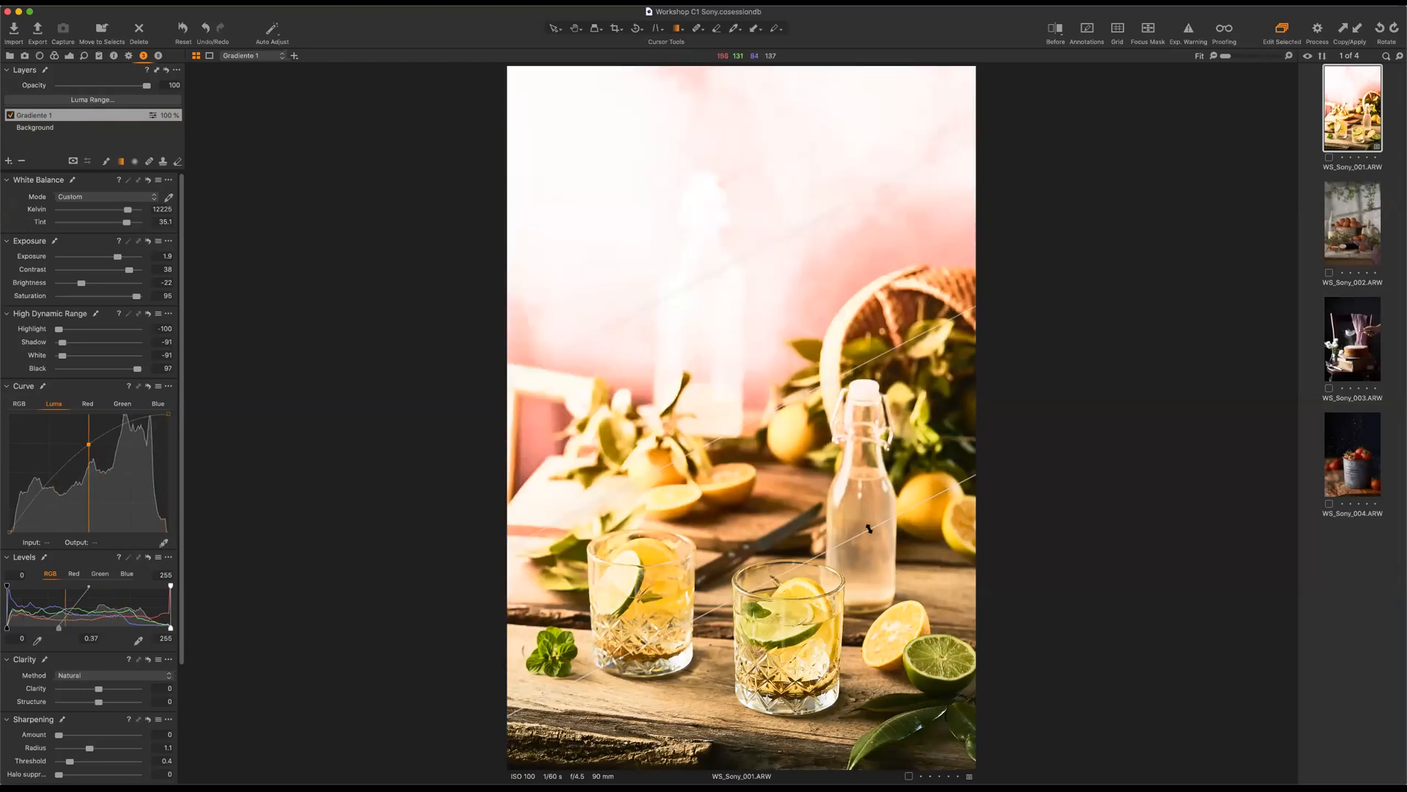
pyautogui.moveTo(737, 386); pyautogui.dragTo(725, 264)
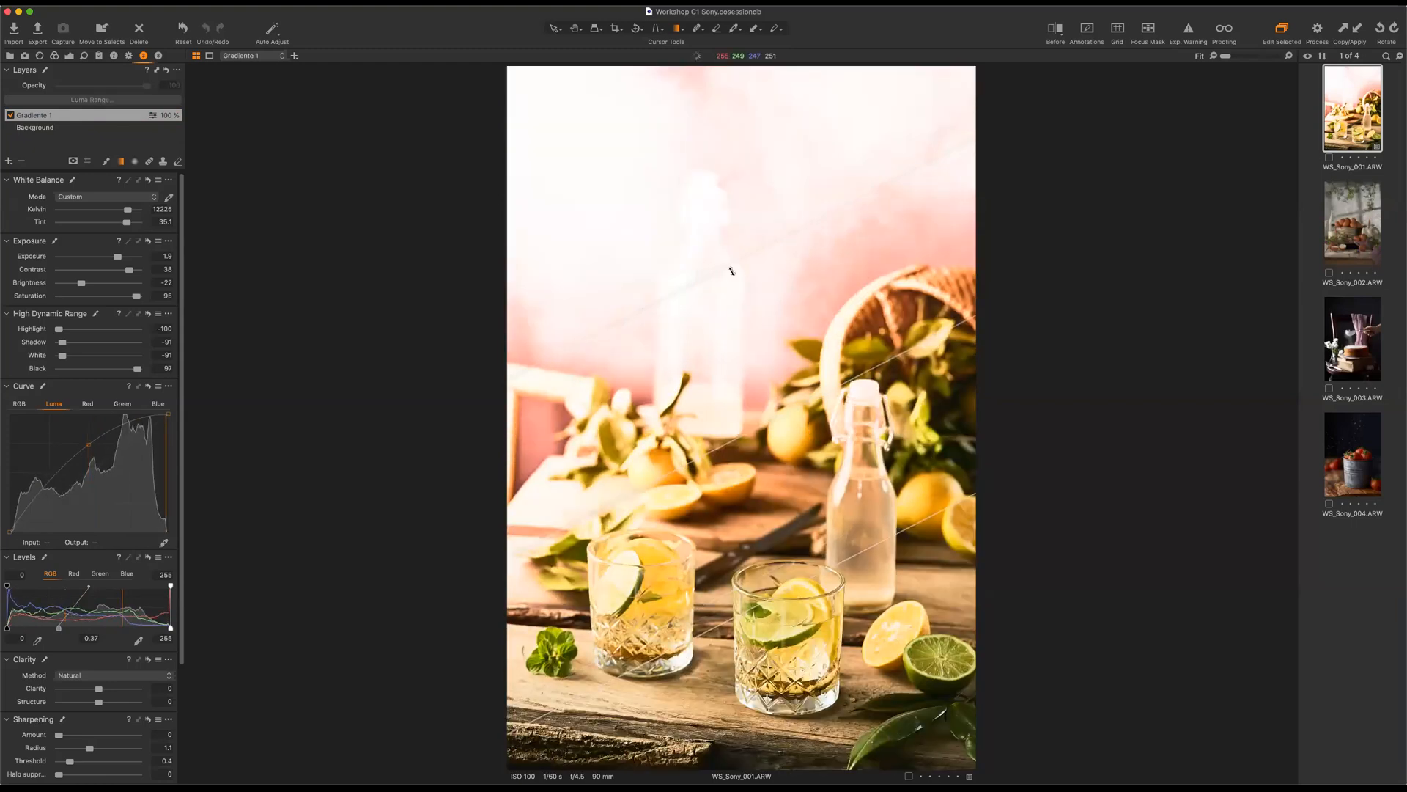
pyautogui.moveTo(640, 155); pyautogui.dragTo(771, 294)
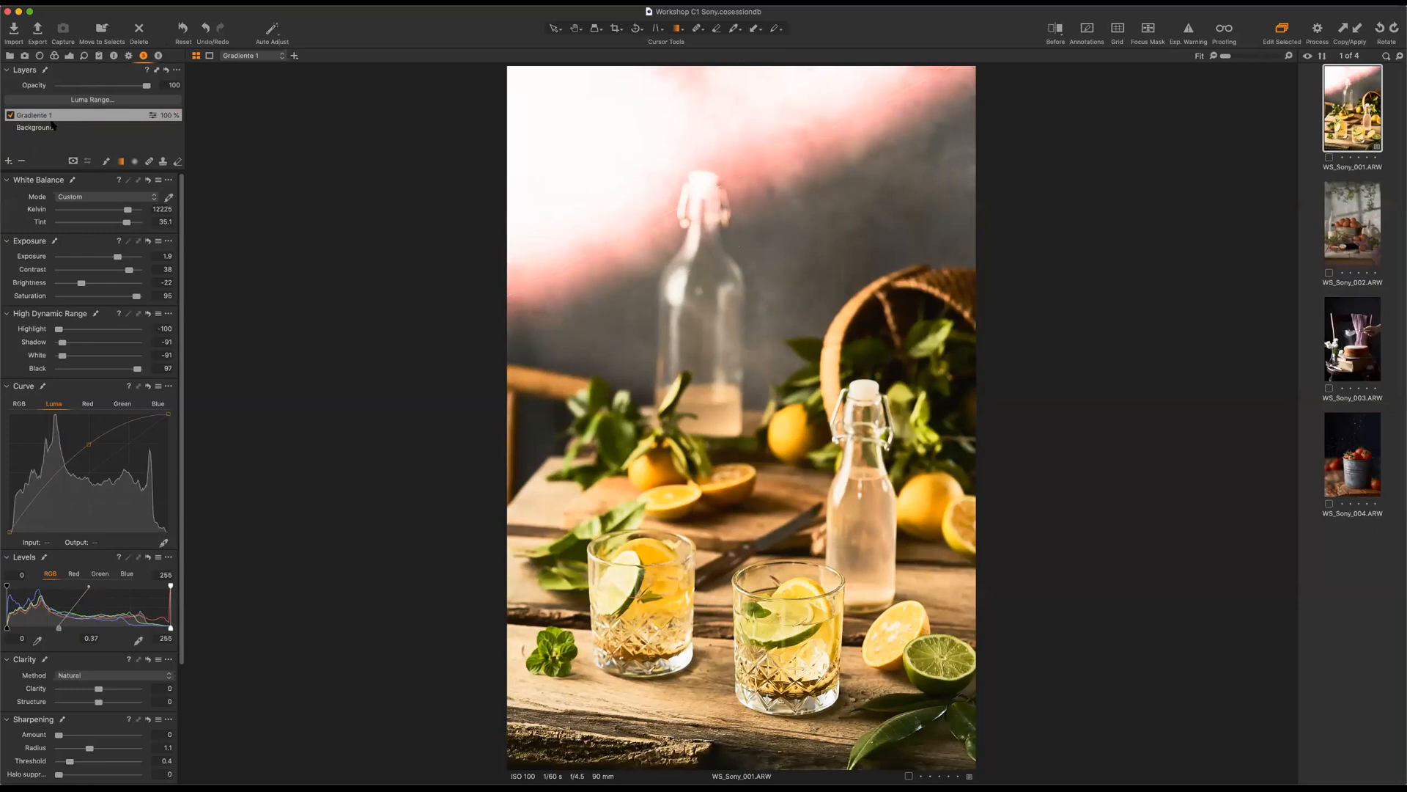
# Compare the Background and Gradiente 1 layer settings, and extend the gradient down over the table and the left glass.
pyautogui.click(49, 128)
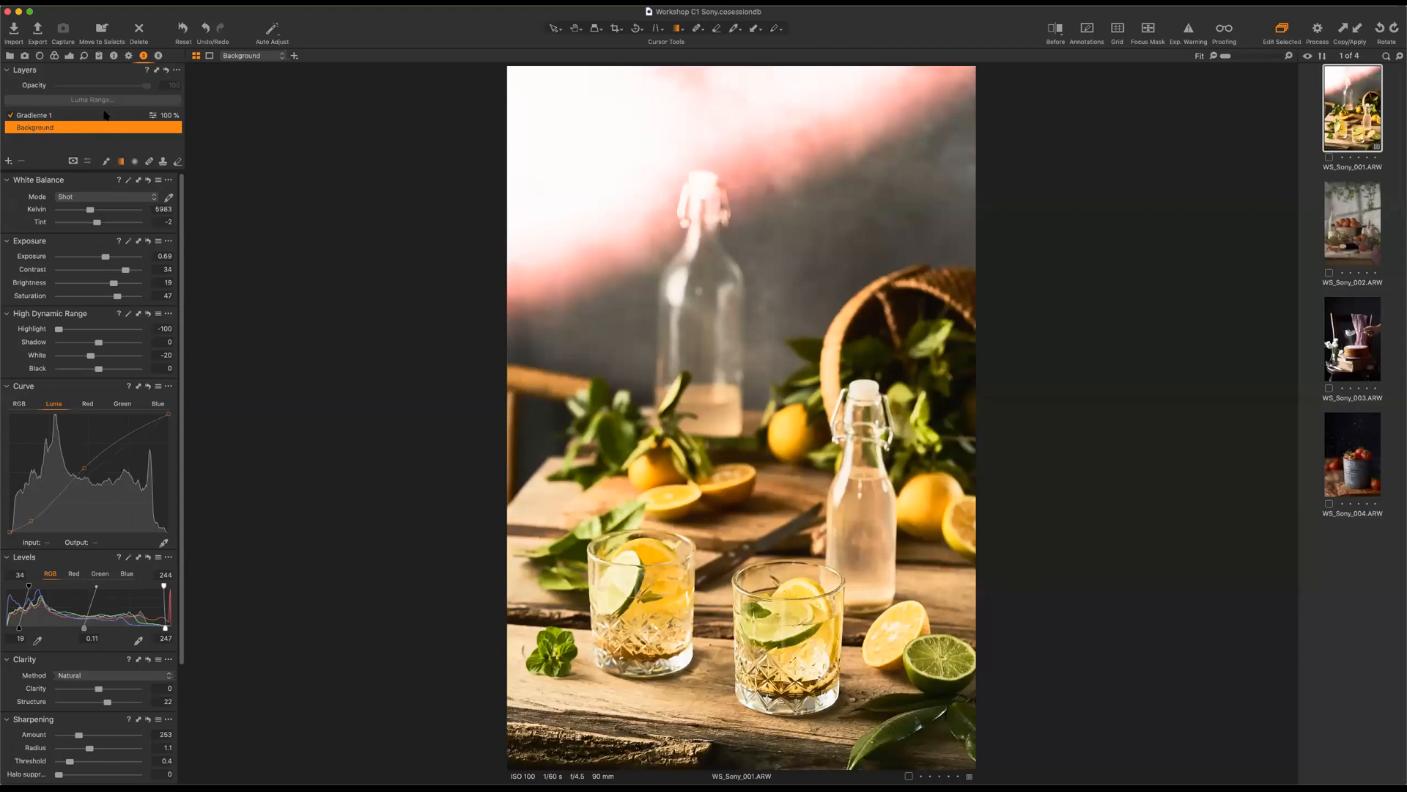
pyautogui.click(50, 118)
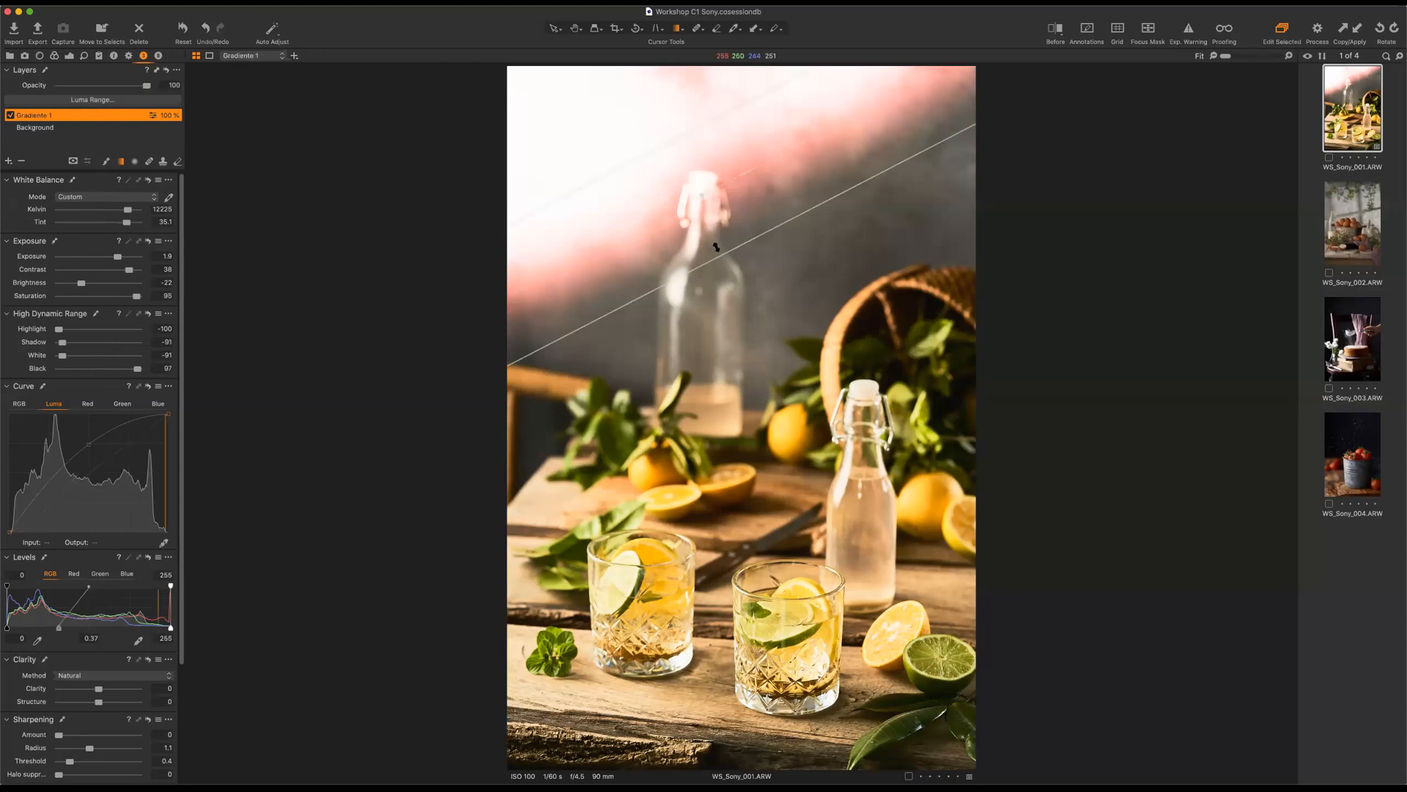
pyautogui.moveTo(717, 250); pyautogui.dragTo(888, 405)
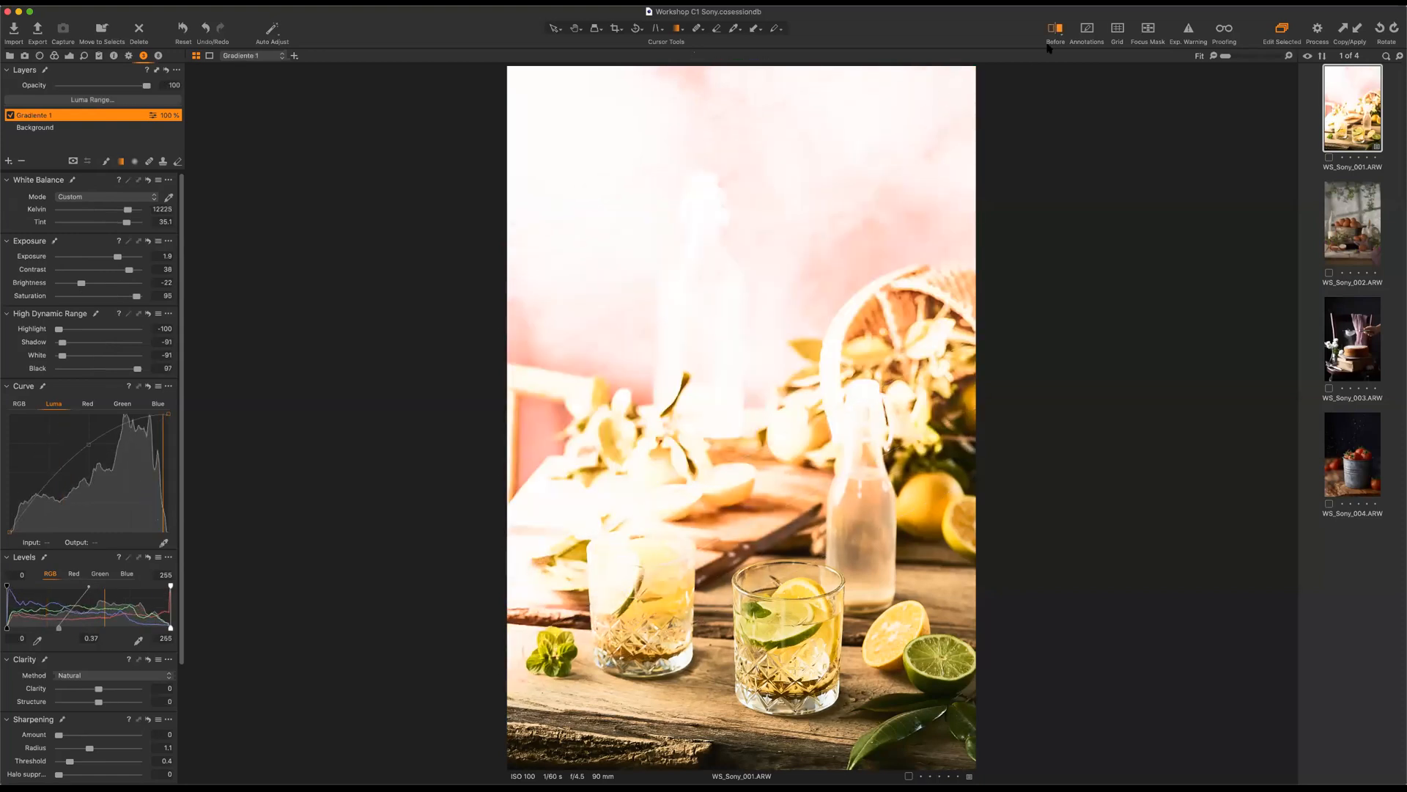
# Compare the edited photo with its original in the split before/after view, and return to the normal view.
pyautogui.click(1051, 45)
pyautogui.moveTo(777, 418); pyautogui.dragTo(490, 434)
pyautogui.click(746, 503)
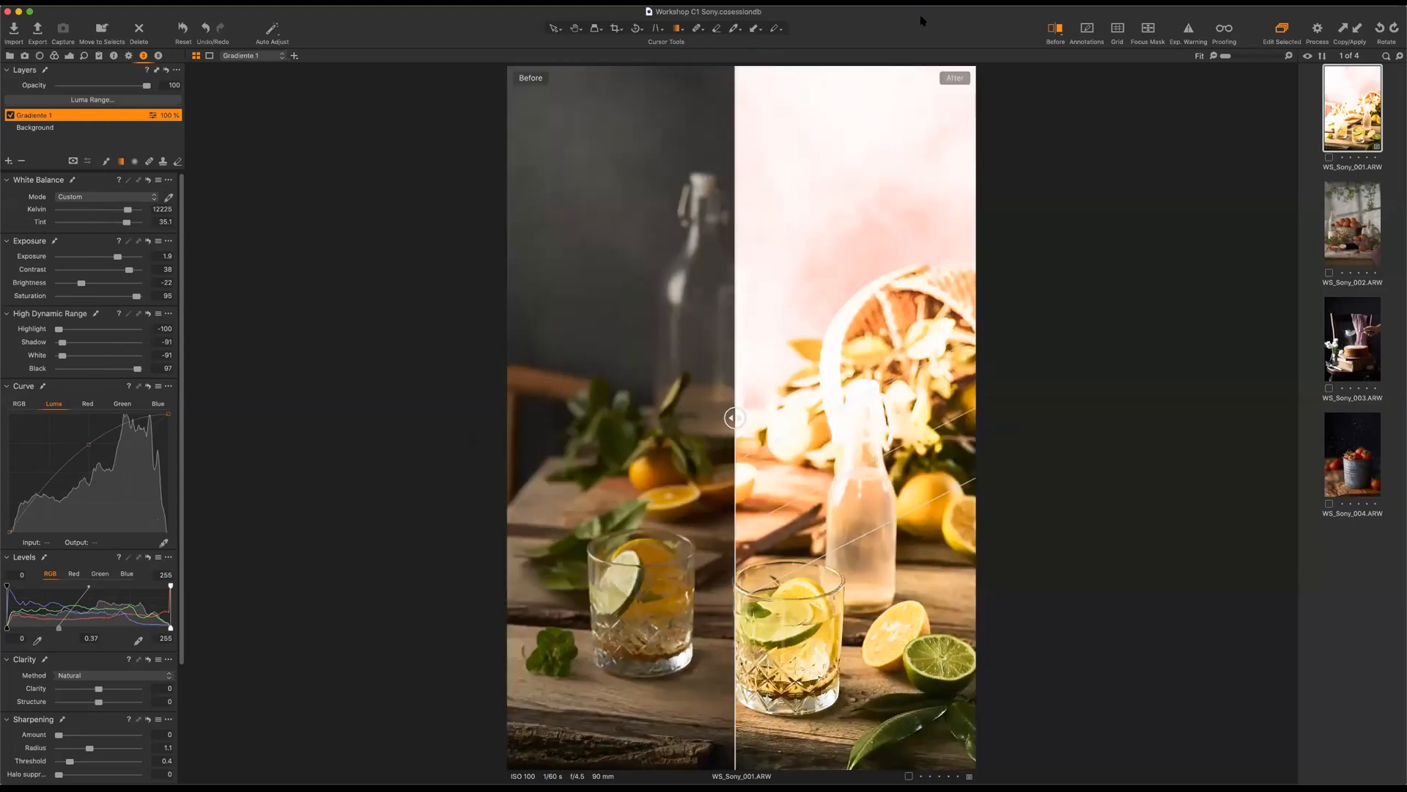
pyautogui.click(1056, 29)
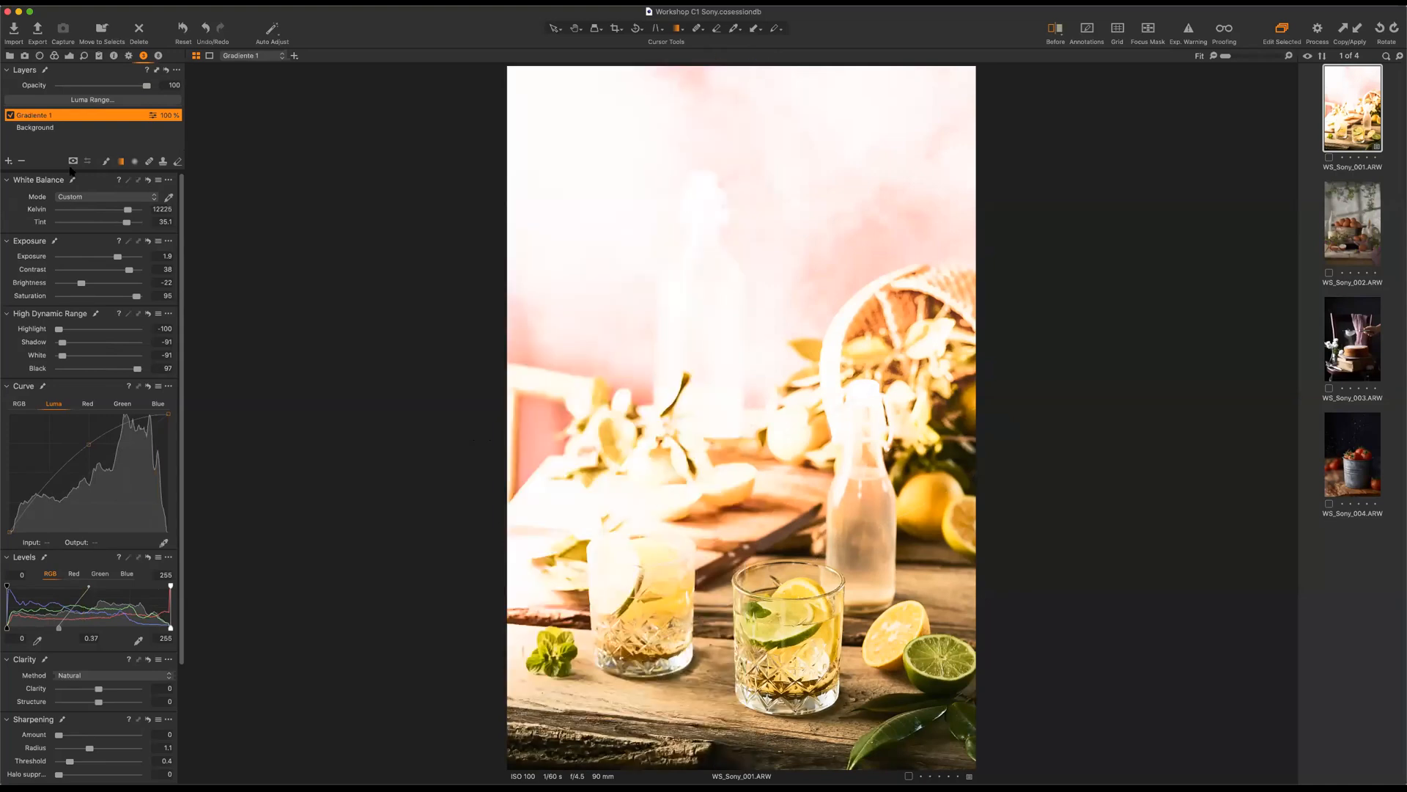
# Delete the Gradiente 1 layer.
pyautogui.press('Delete')
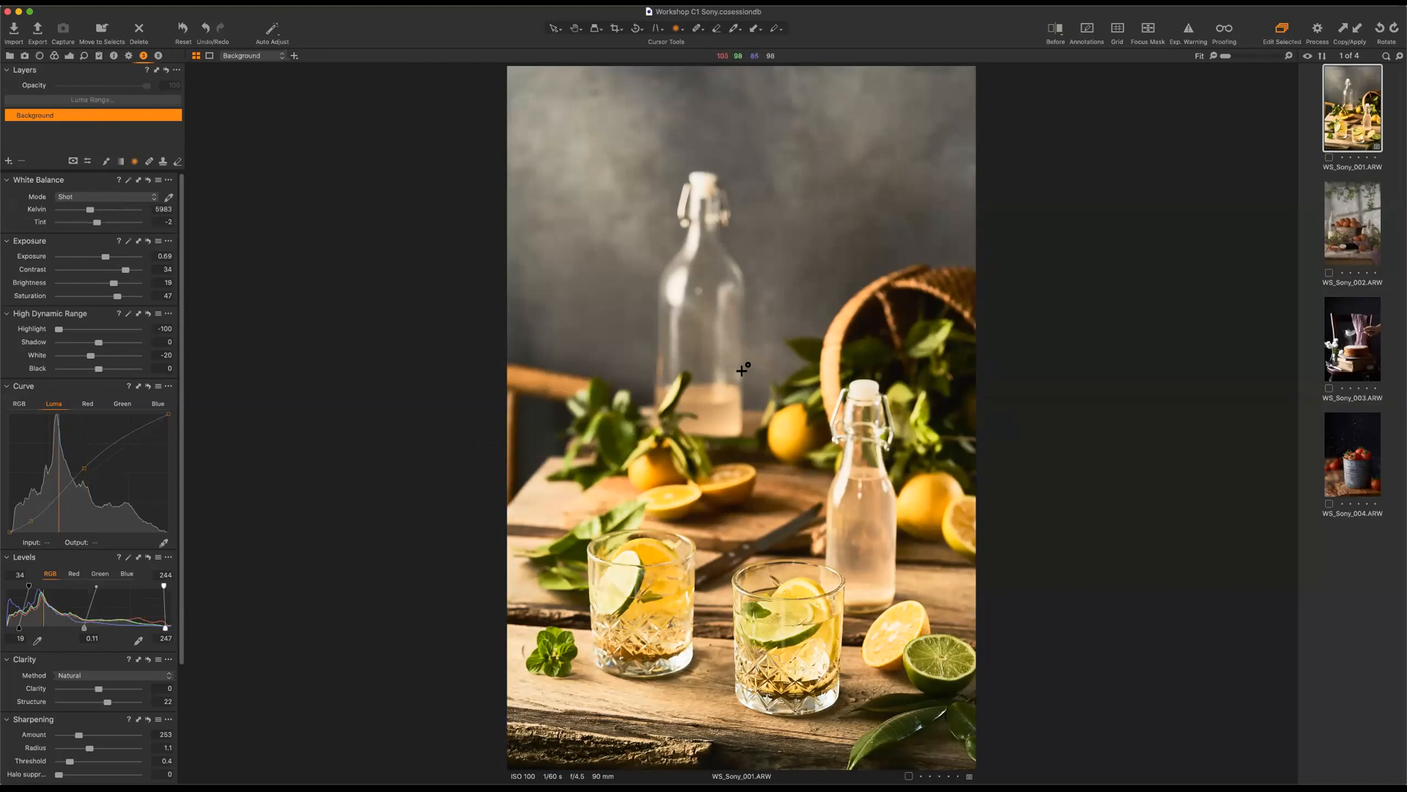
# Draw a radial gradient mask centred near the right glass, show its overlay, and adjust its extent and feathering.
pyautogui.moveTo(730, 317)
pyautogui.mouseDown()
pyautogui.moveTo(719, 433)
pyautogui.moveTo(586, 557)
pyautogui.moveTo(523, 534)
pyautogui.moveTo(527, 563)
pyautogui.moveTo(521, 528)
pyautogui.moveTo(776, 327)
pyautogui.moveTo(818, 545)
pyautogui.moveTo(786, 517)
pyautogui.moveTo(782, 488)
pyautogui.moveTo(785, 605)
pyautogui.moveTo(806, 585)
pyautogui.mouseUp()
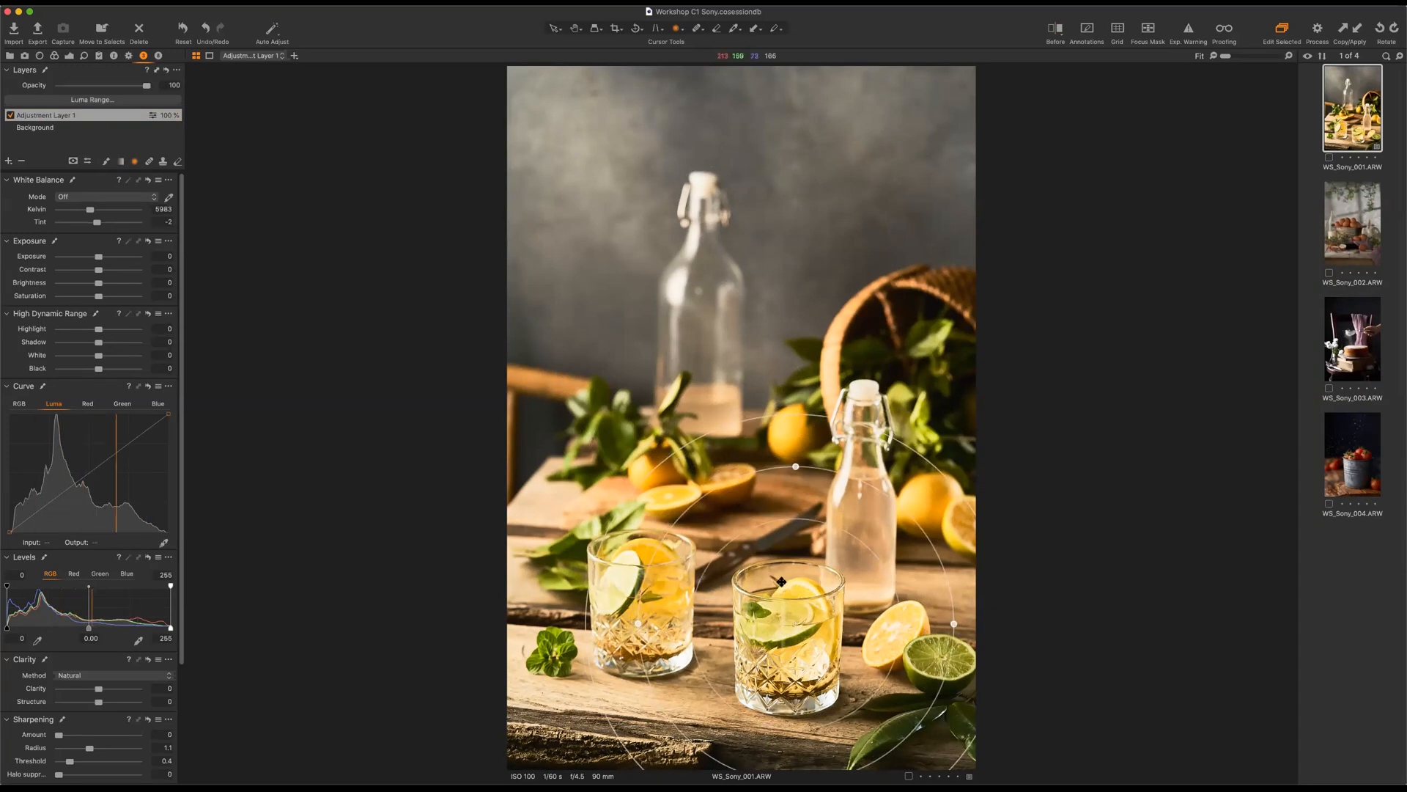
pyautogui.moveTo(720, 431); pyautogui.dragTo(734, 400)
pyautogui.press('m')
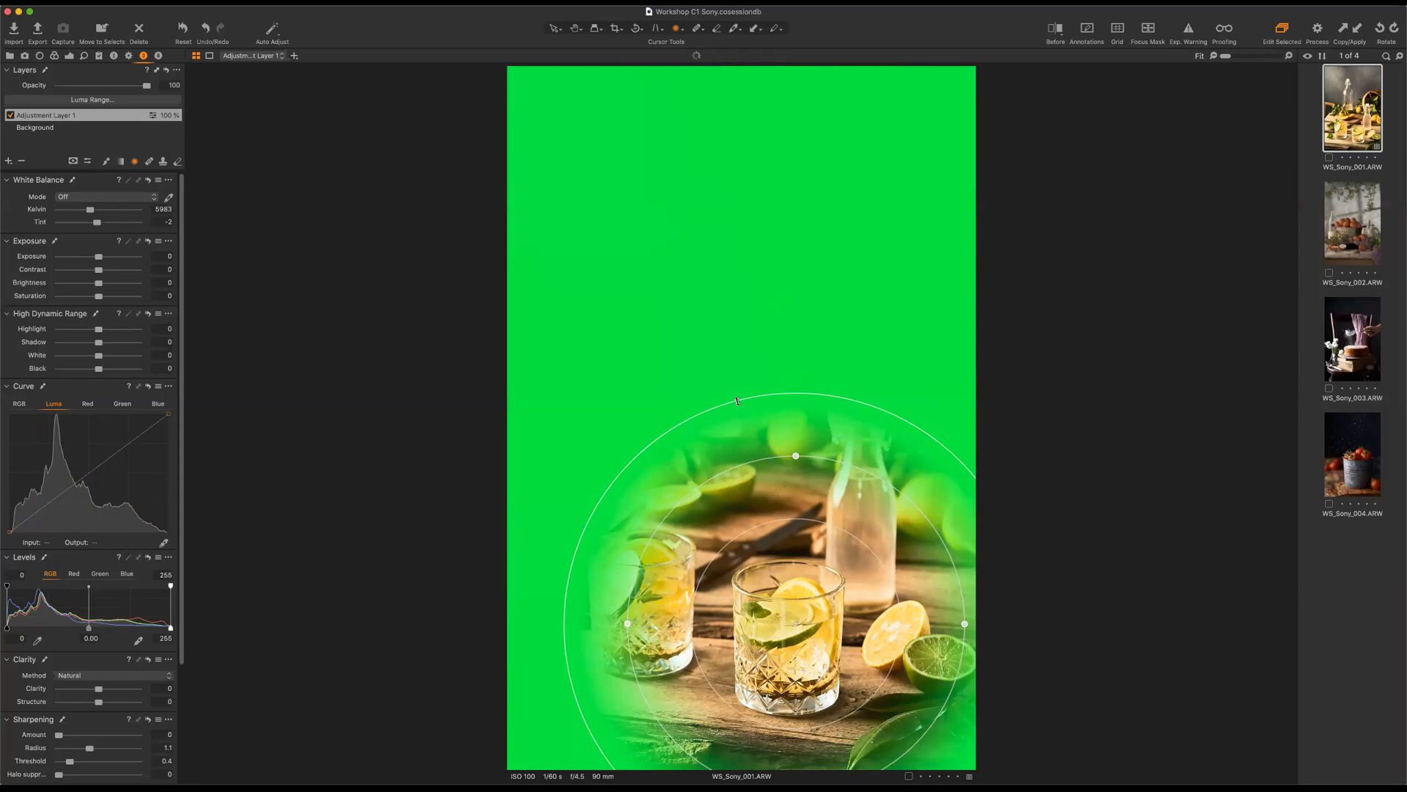
pyautogui.moveTo(735, 398)
pyautogui.mouseDown()
pyautogui.moveTo(685, 328)
pyautogui.moveTo(755, 395)
pyautogui.mouseUp()
pyautogui.moveTo(759, 455); pyautogui.dragTo(709, 458)
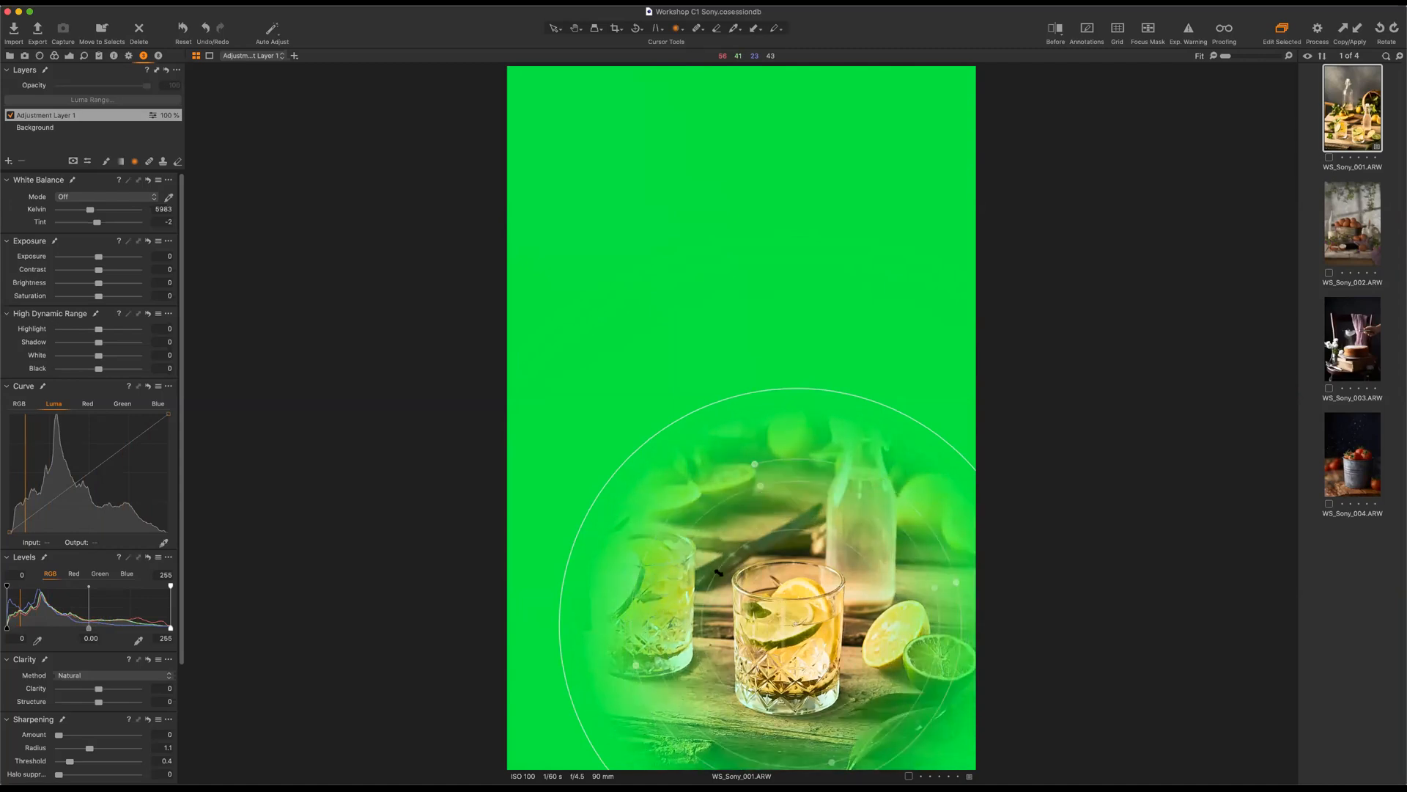
# Move the radial mask up over the middle of the table, tighten its outer falloff and stretch it vertically.
pyautogui.moveTo(577, 541); pyautogui.dragTo(779, 515)
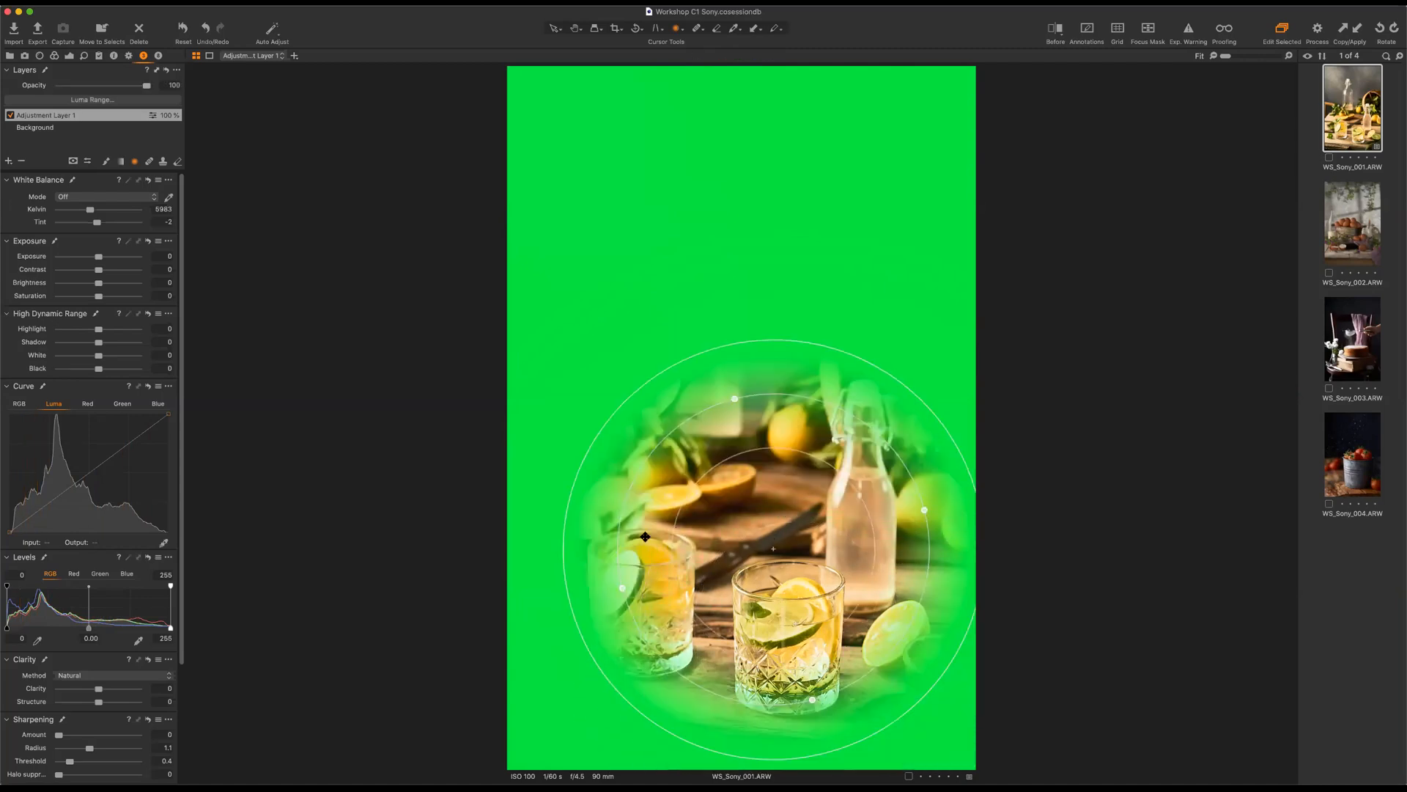
pyautogui.rightClick(562, 544)
pyautogui.click(643, 459)
pyautogui.moveTo(563, 554)
pyautogui.mouseDown()
pyautogui.moveTo(613, 528)
pyautogui.moveTo(577, 539)
pyautogui.mouseUp()
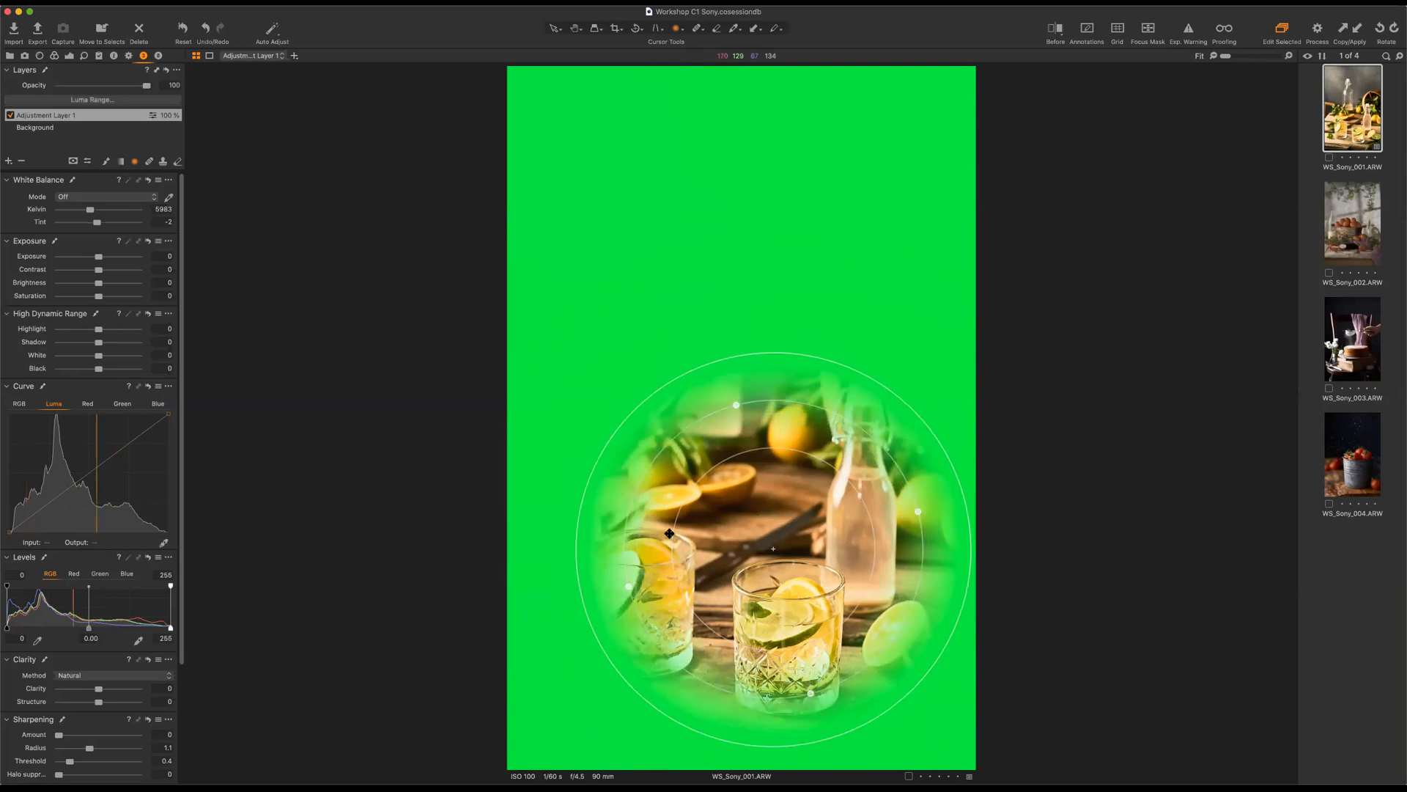
pyautogui.moveTo(670, 533); pyautogui.dragTo(662, 525)
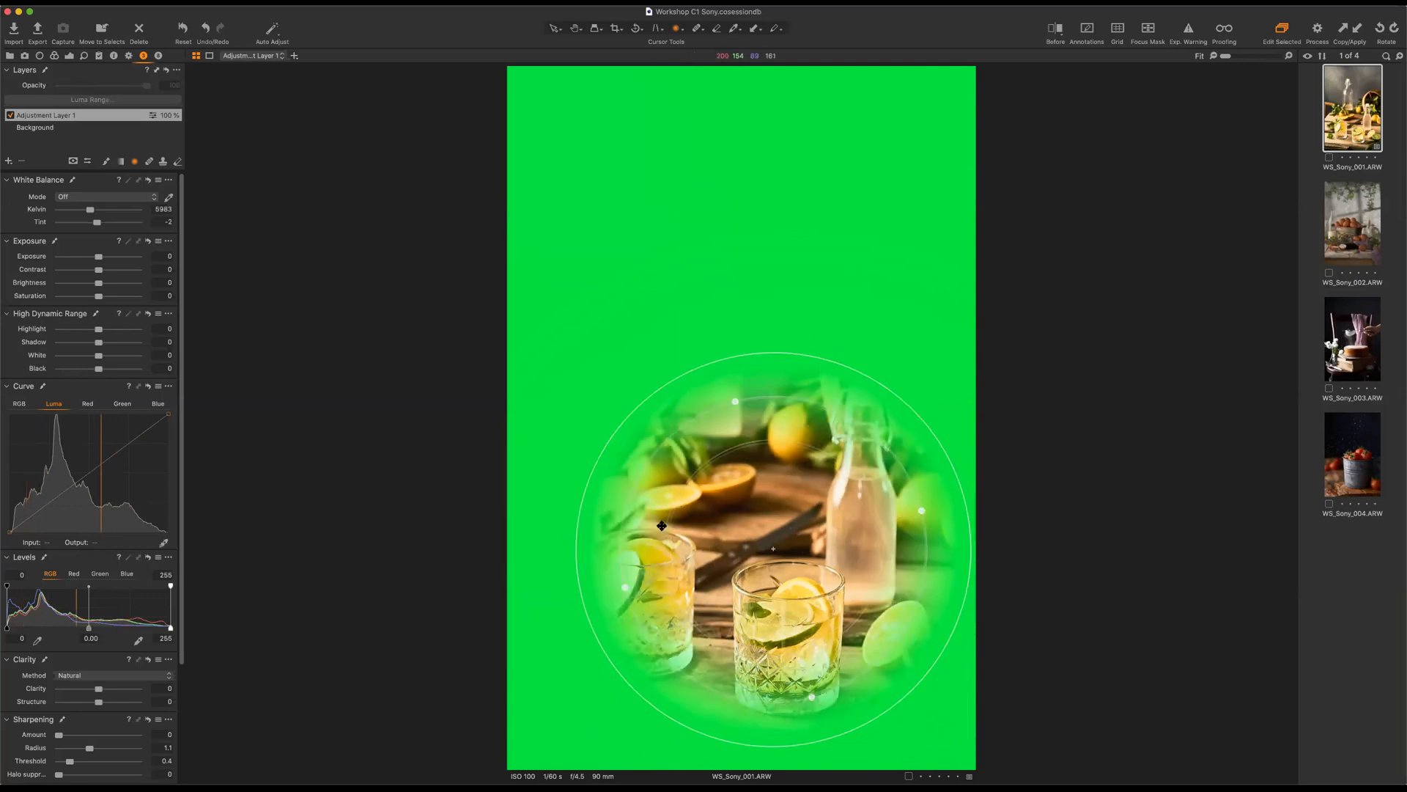
pyautogui.moveTo(736, 409)
pyautogui.mouseDown()
pyautogui.moveTo(733, 361)
pyautogui.moveTo(748, 371)
pyautogui.moveTo(730, 382)
pyautogui.mouseUp()
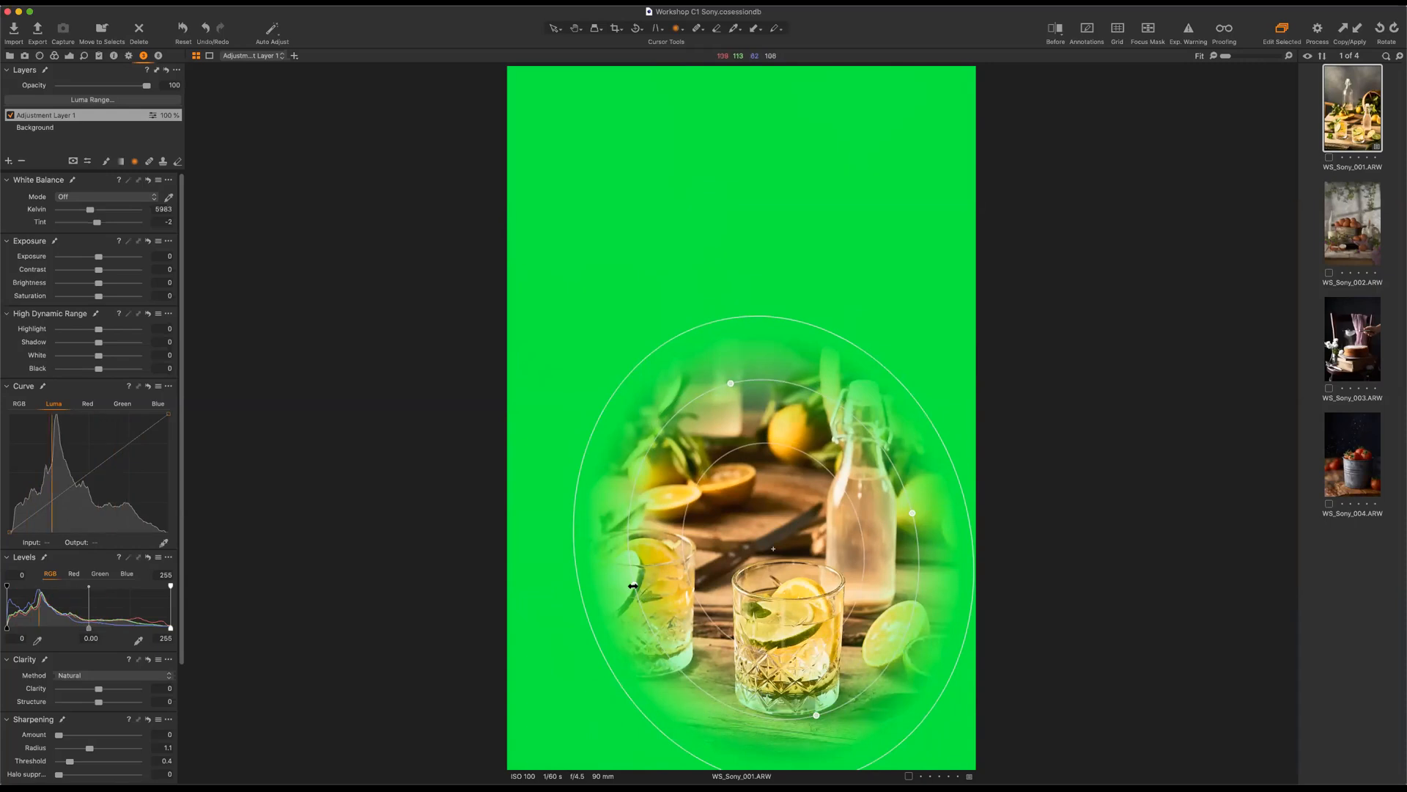
# Move the radial mask back down and shrink it to a rounder shape that isolates the right glass.
pyautogui.moveTo(786, 503); pyautogui.dragTo(802, 566)
pyautogui.moveTo(747, 449); pyautogui.dragTo(748, 392)
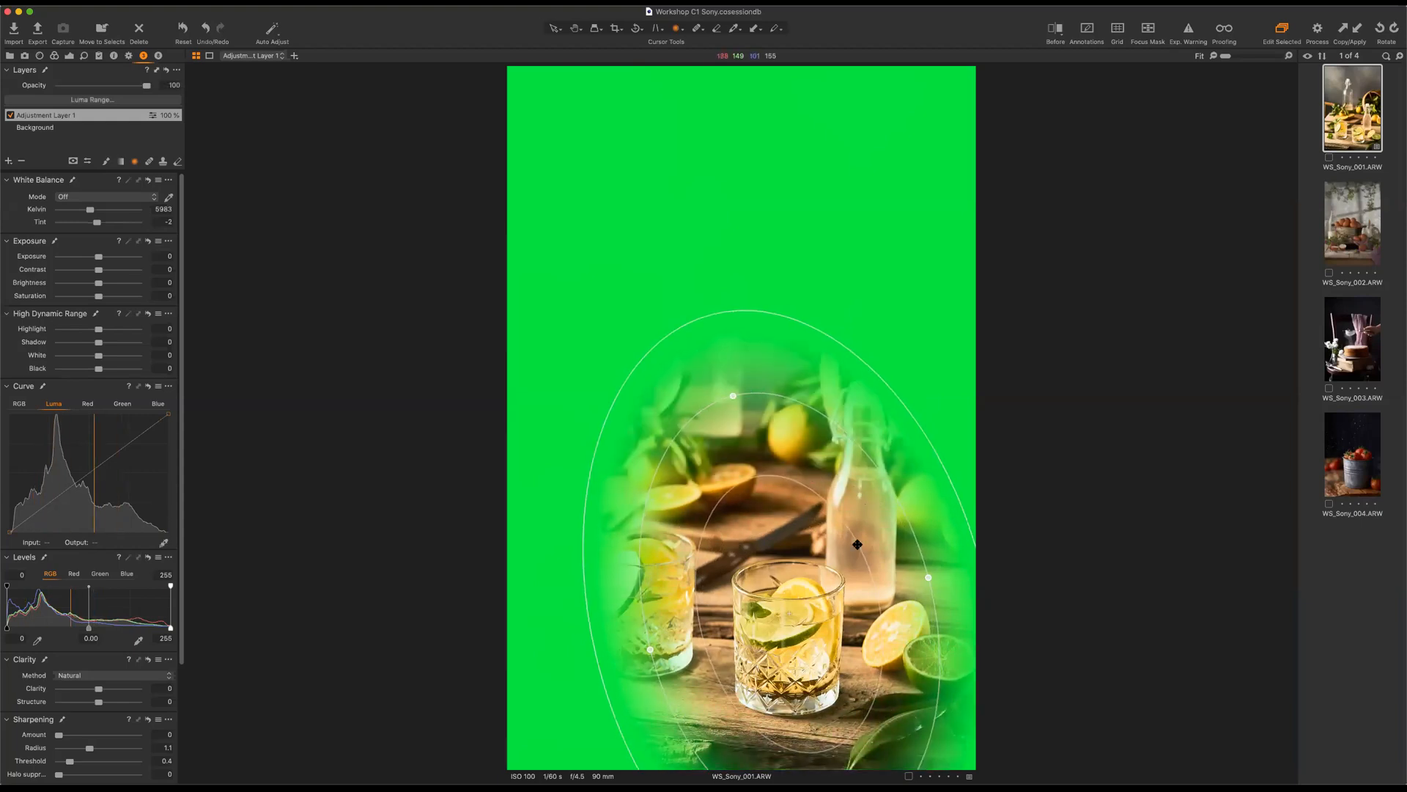
pyautogui.moveTo(650, 649); pyautogui.dragTo(627, 655)
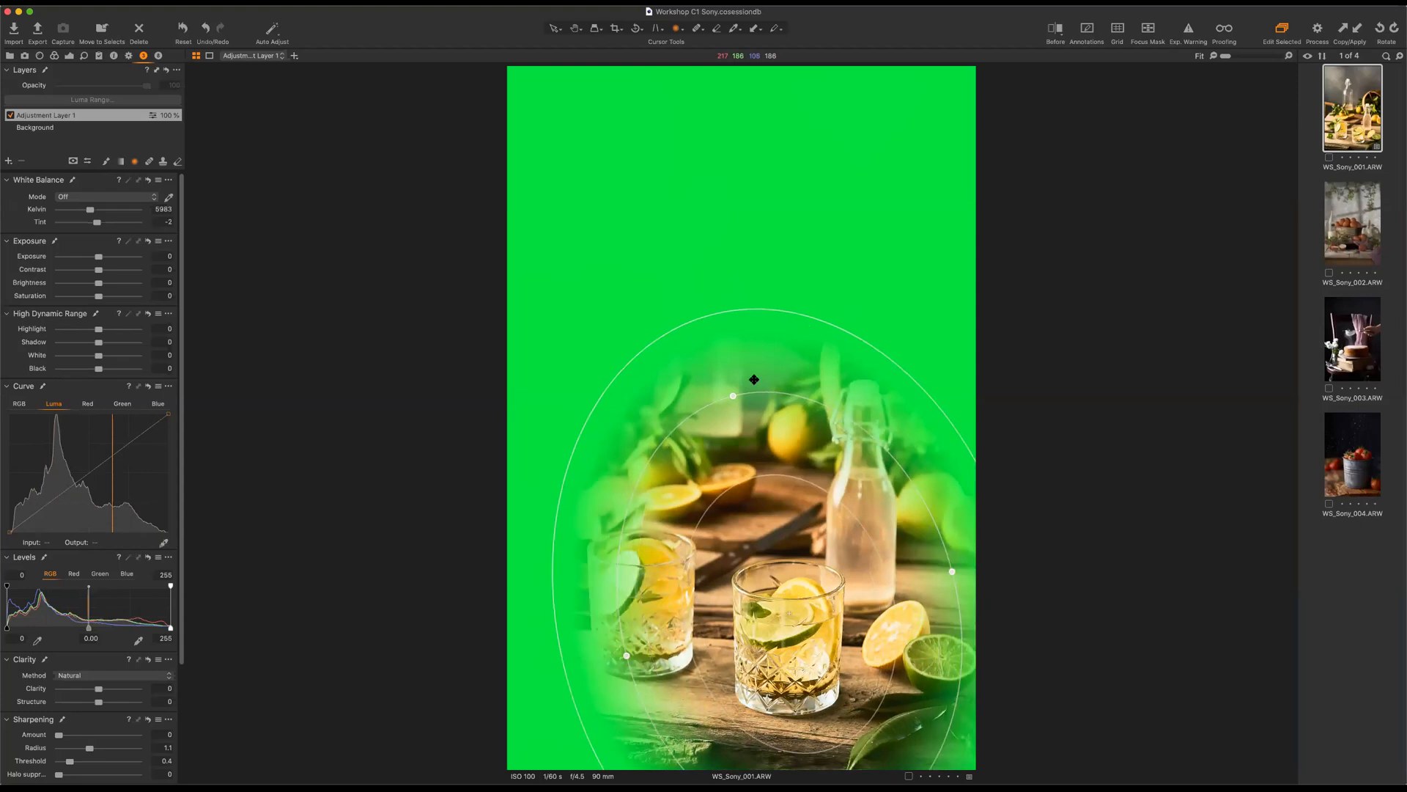
pyautogui.moveTo(732, 396); pyautogui.dragTo(760, 502)
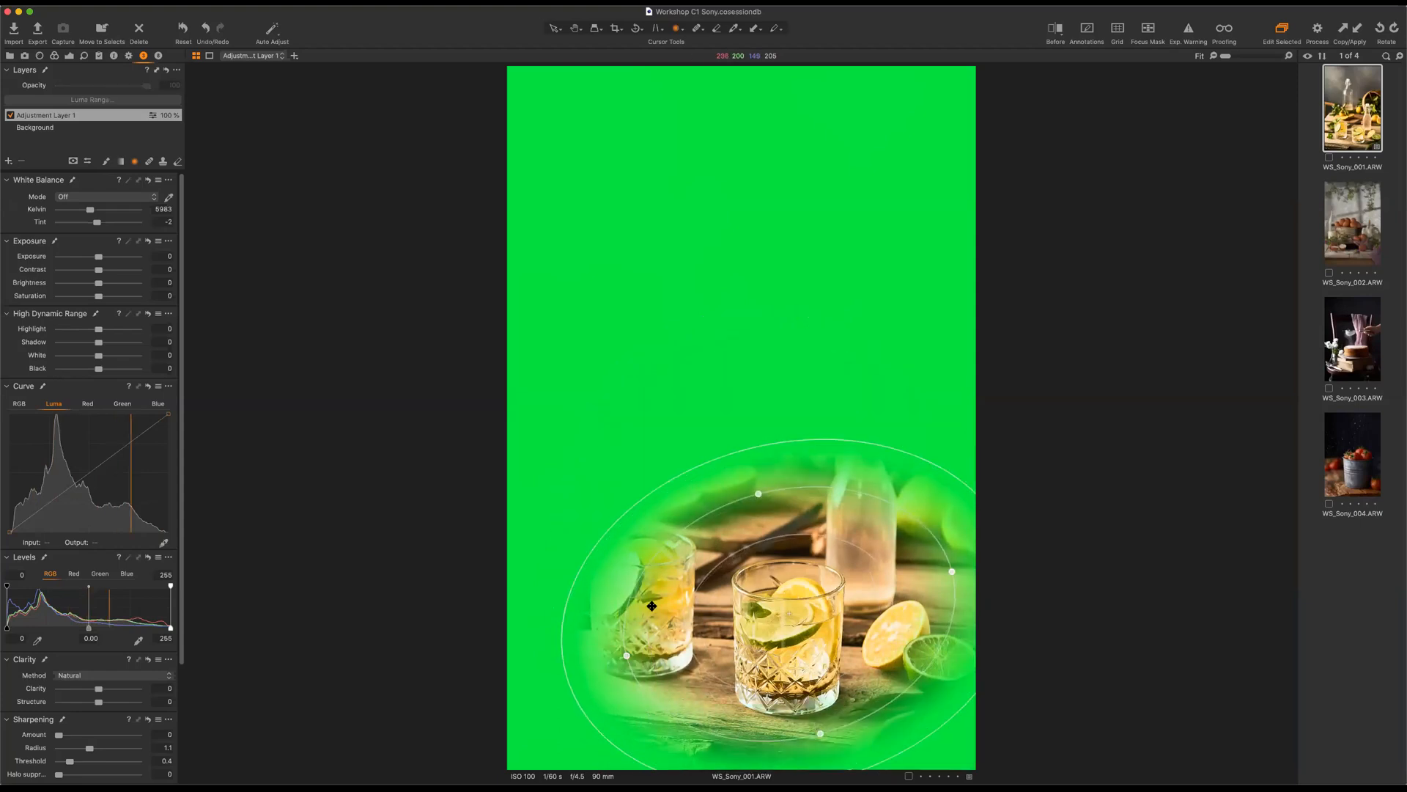
pyautogui.moveTo(628, 648); pyautogui.dragTo(677, 632)
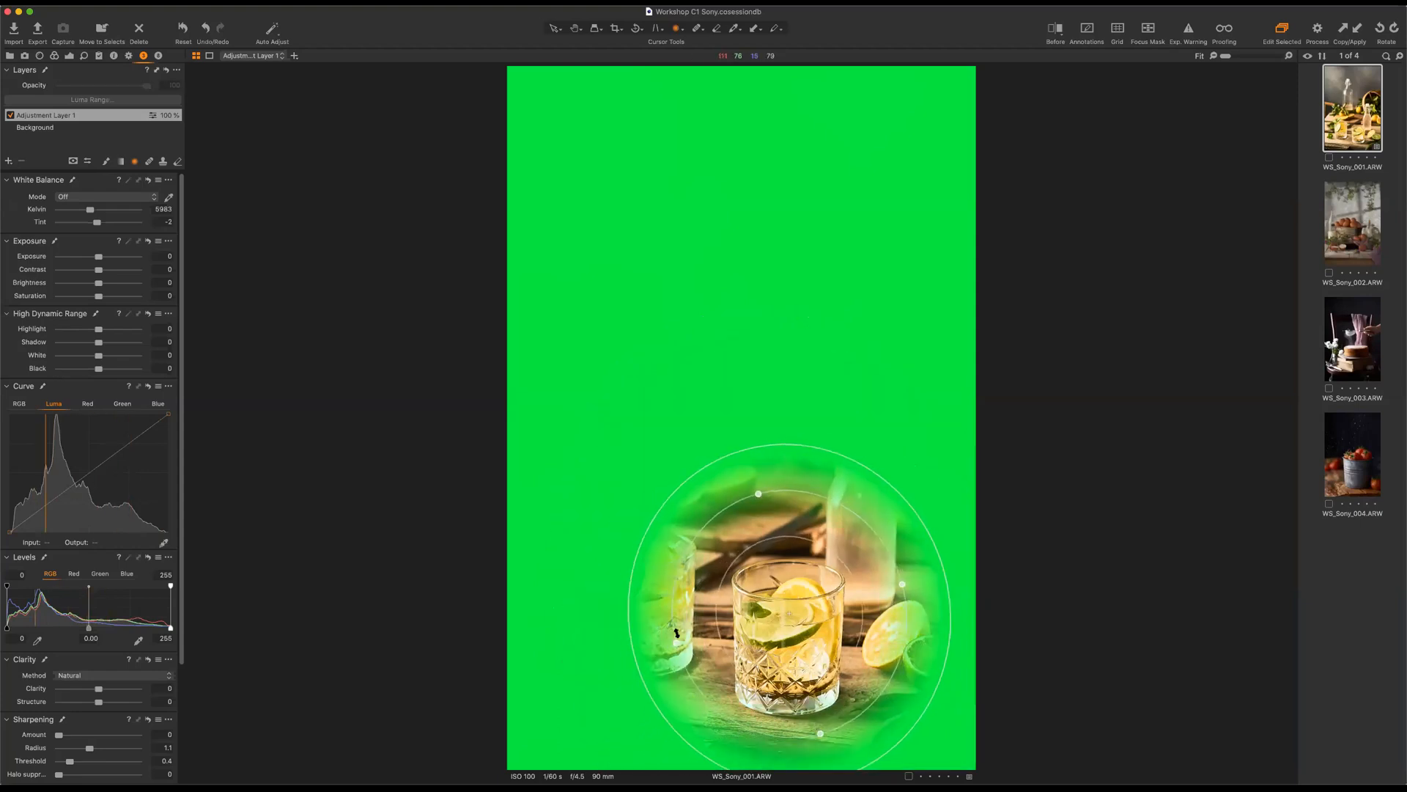
pyautogui.moveTo(780, 544); pyautogui.dragTo(783, 563)
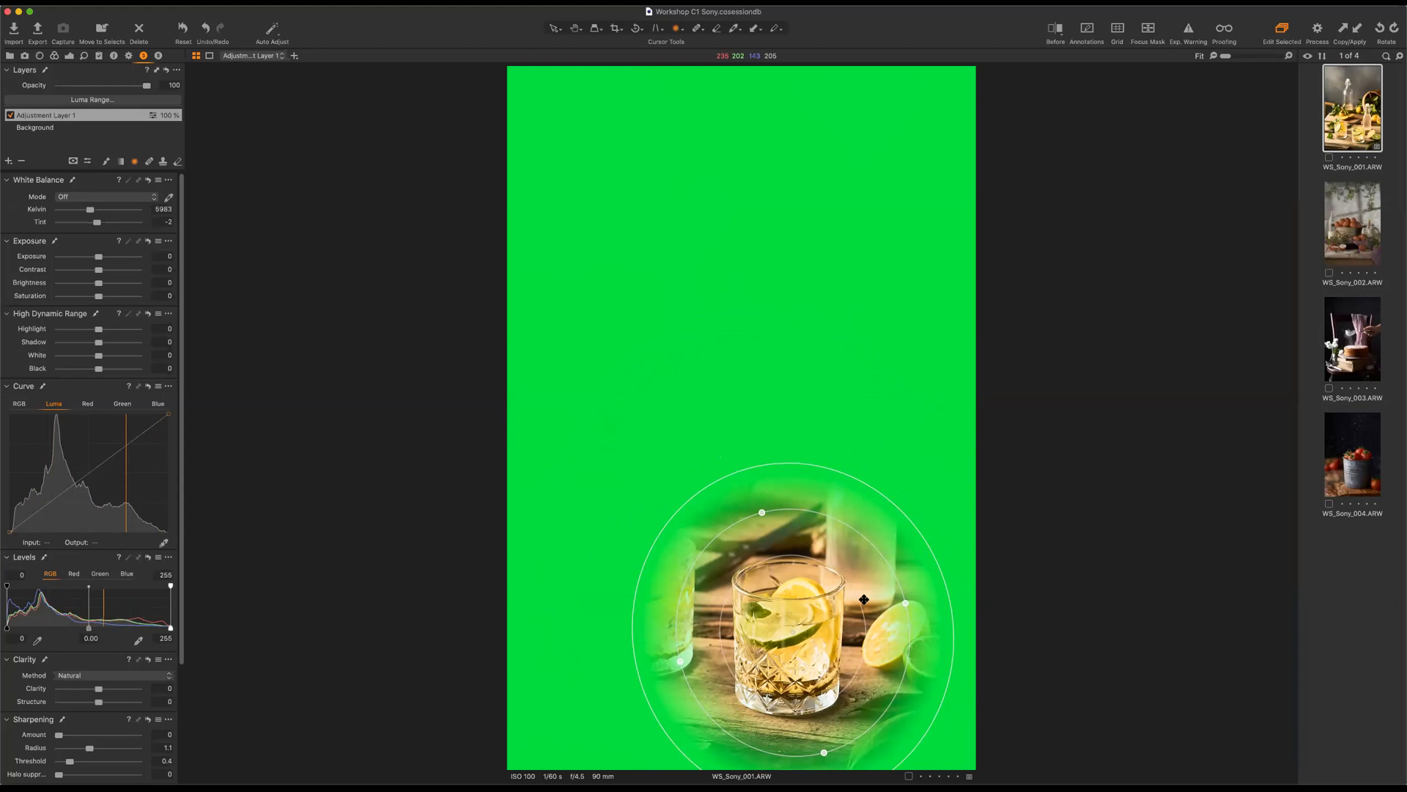
# Check which area the radial mask covers by switching the mask overlay on and off, and leave it hidden.
pyautogui.press('m')
pyautogui.press('m')
pyautogui.press('m')
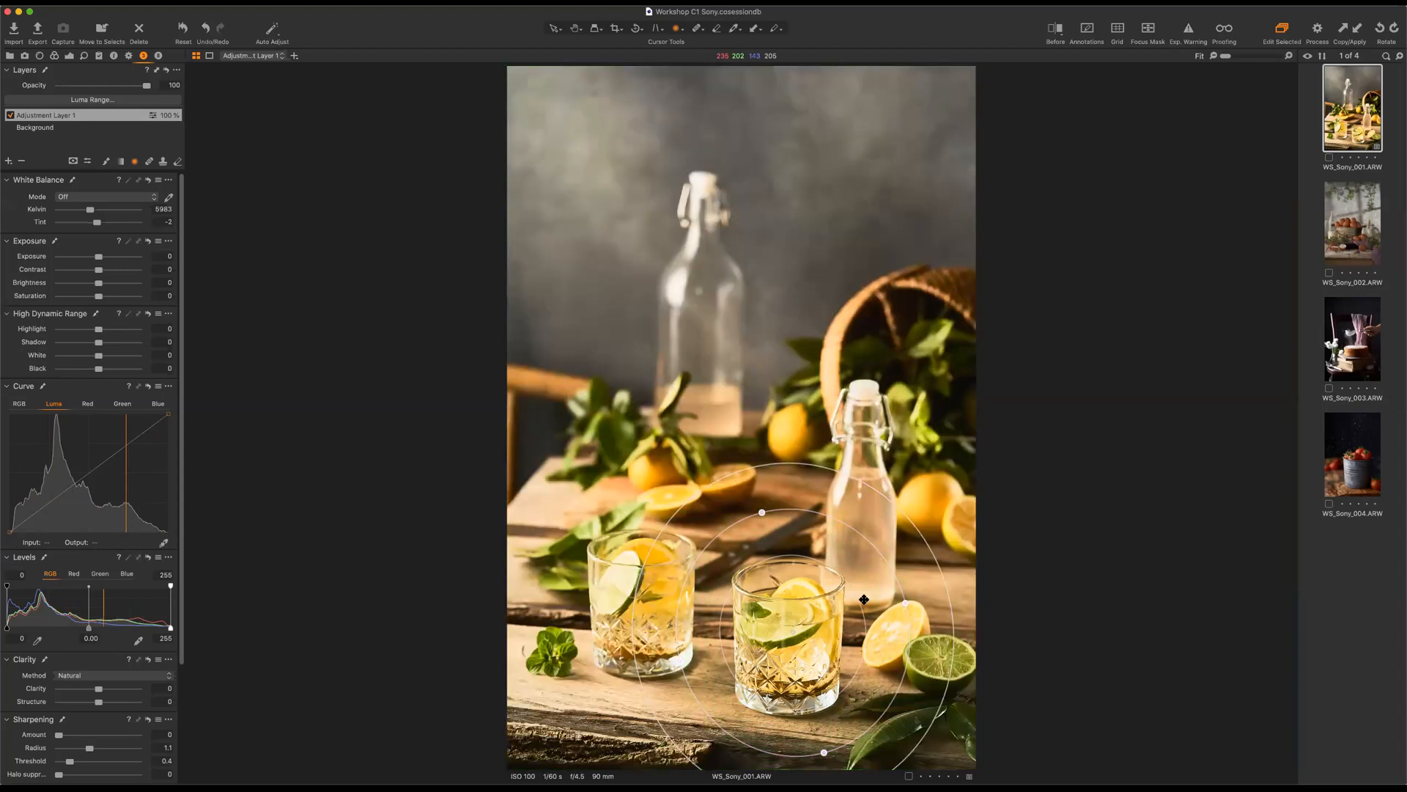
pyautogui.press('m')
pyautogui.press('m')
pyautogui.press('m')
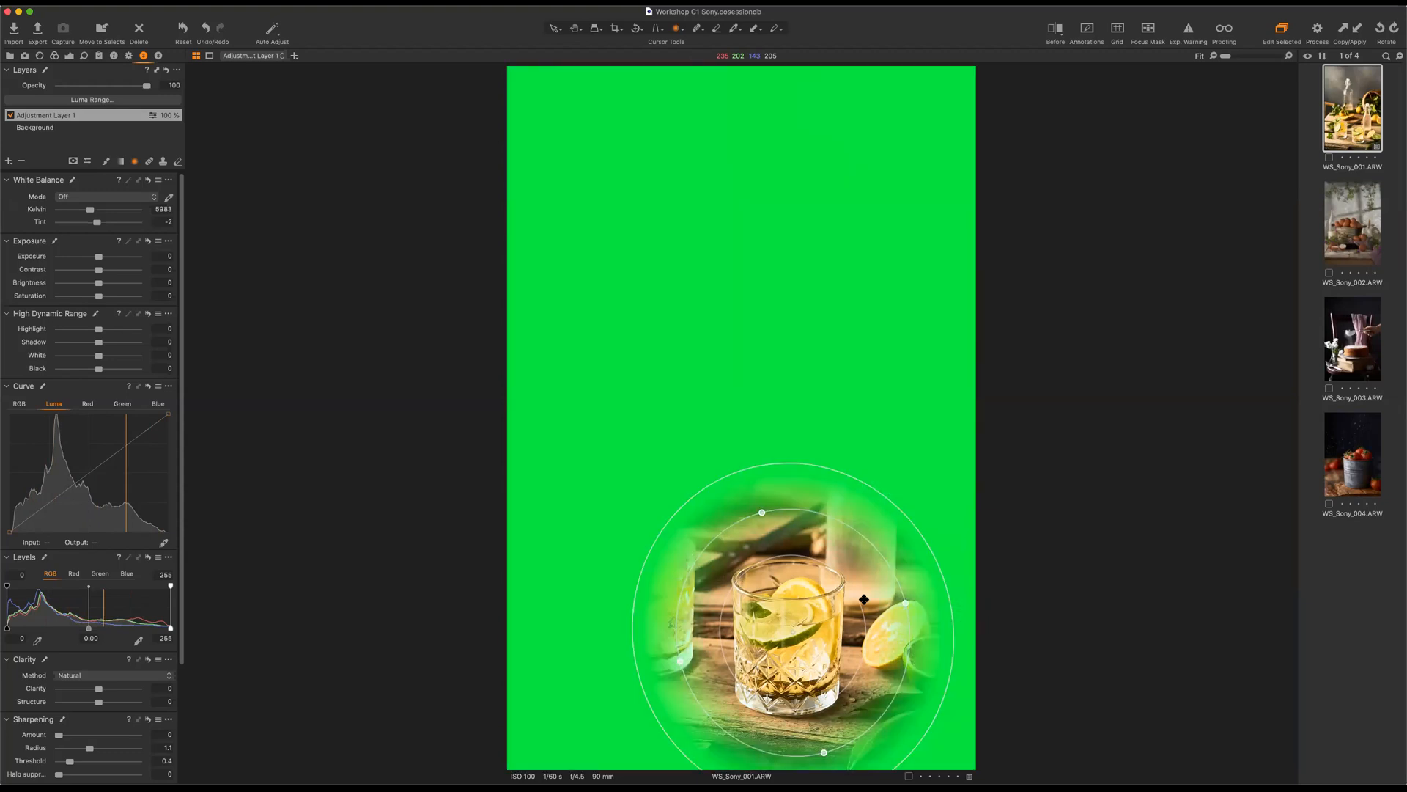
pyautogui.press('m')
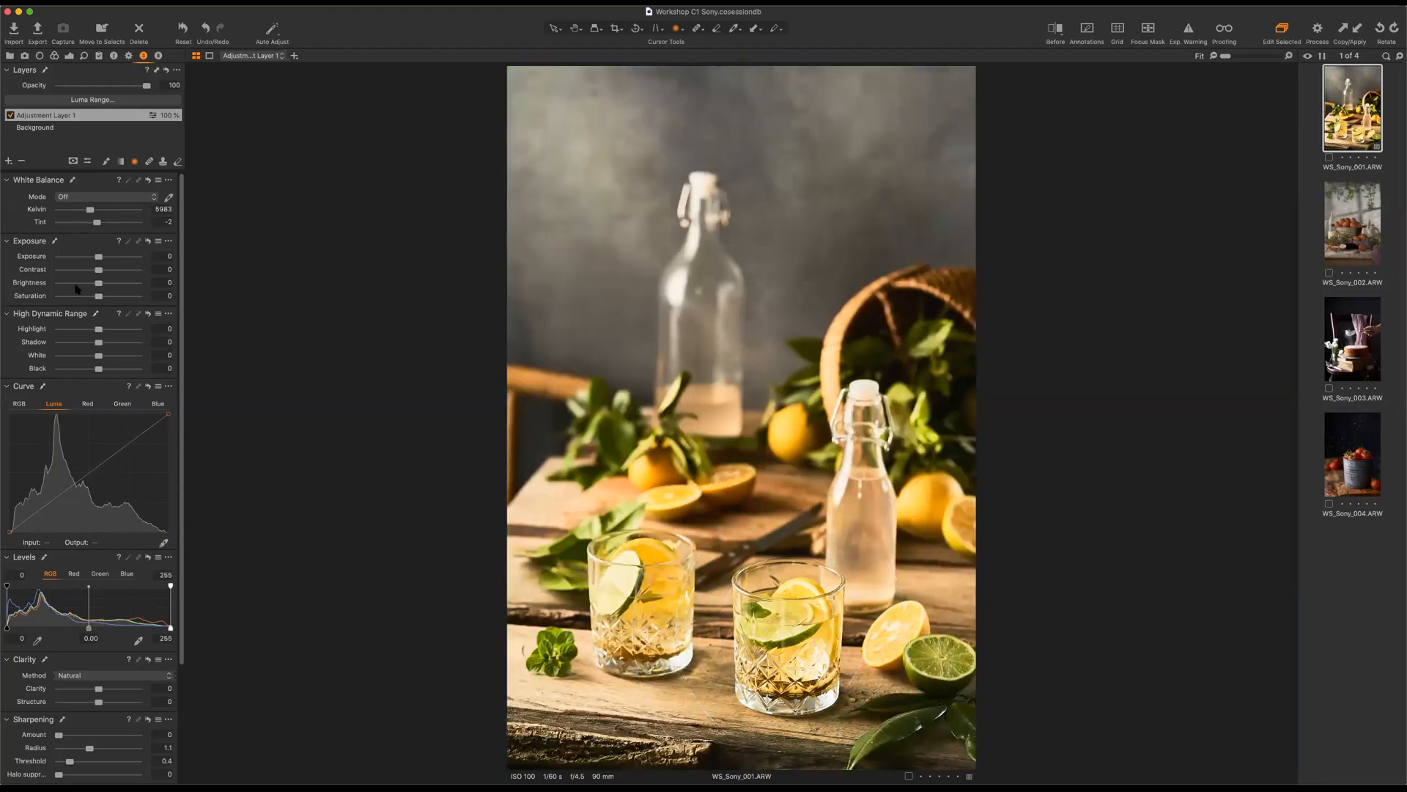
# Set the radial layer to Exposure -2.87, Contrast -32, Brightness -33, Saturation -69, Shadow 96, White -97 and Black 100, and delete the layer.
pyautogui.moveTo(86, 260); pyautogui.dragTo(70, 296)
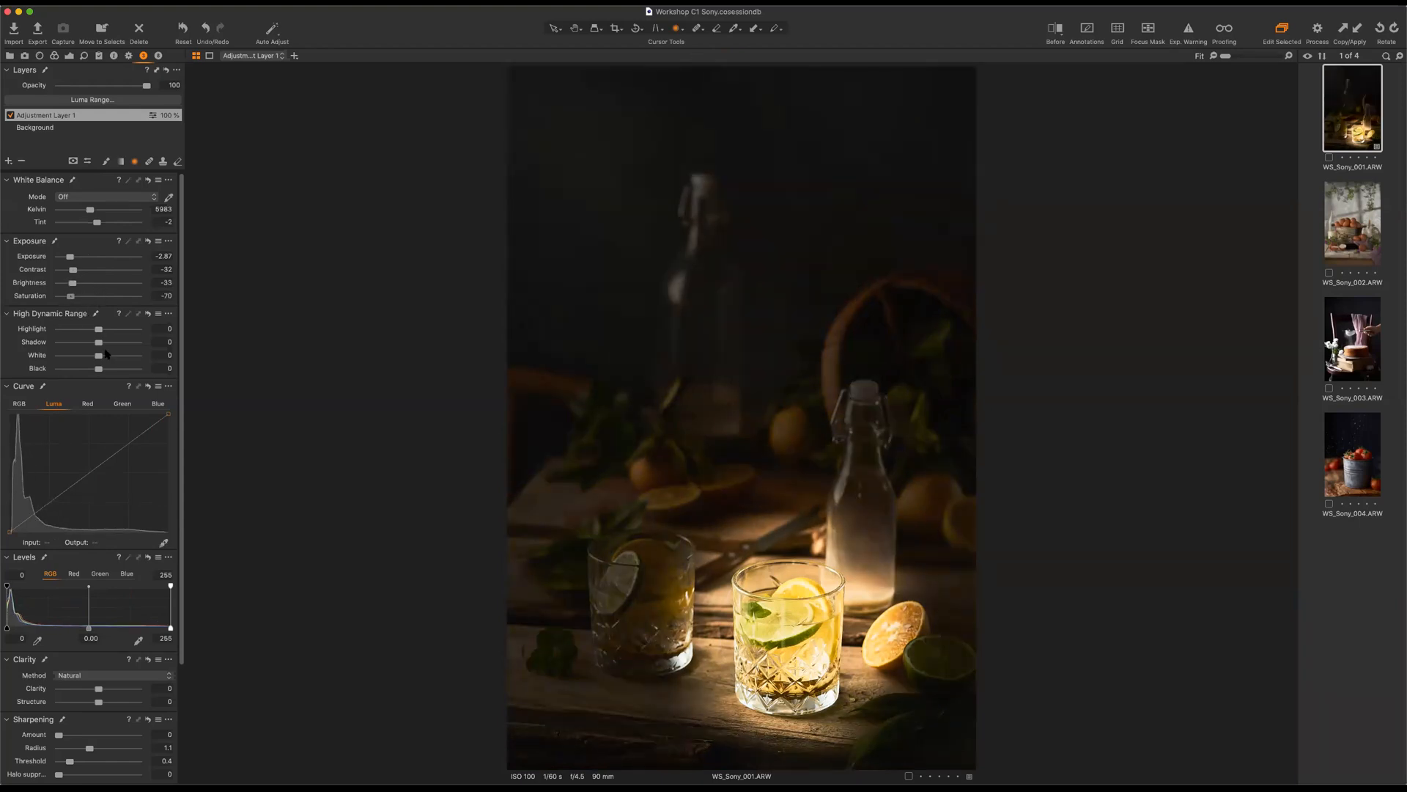
pyautogui.moveTo(100, 341); pyautogui.dragTo(59, 355)
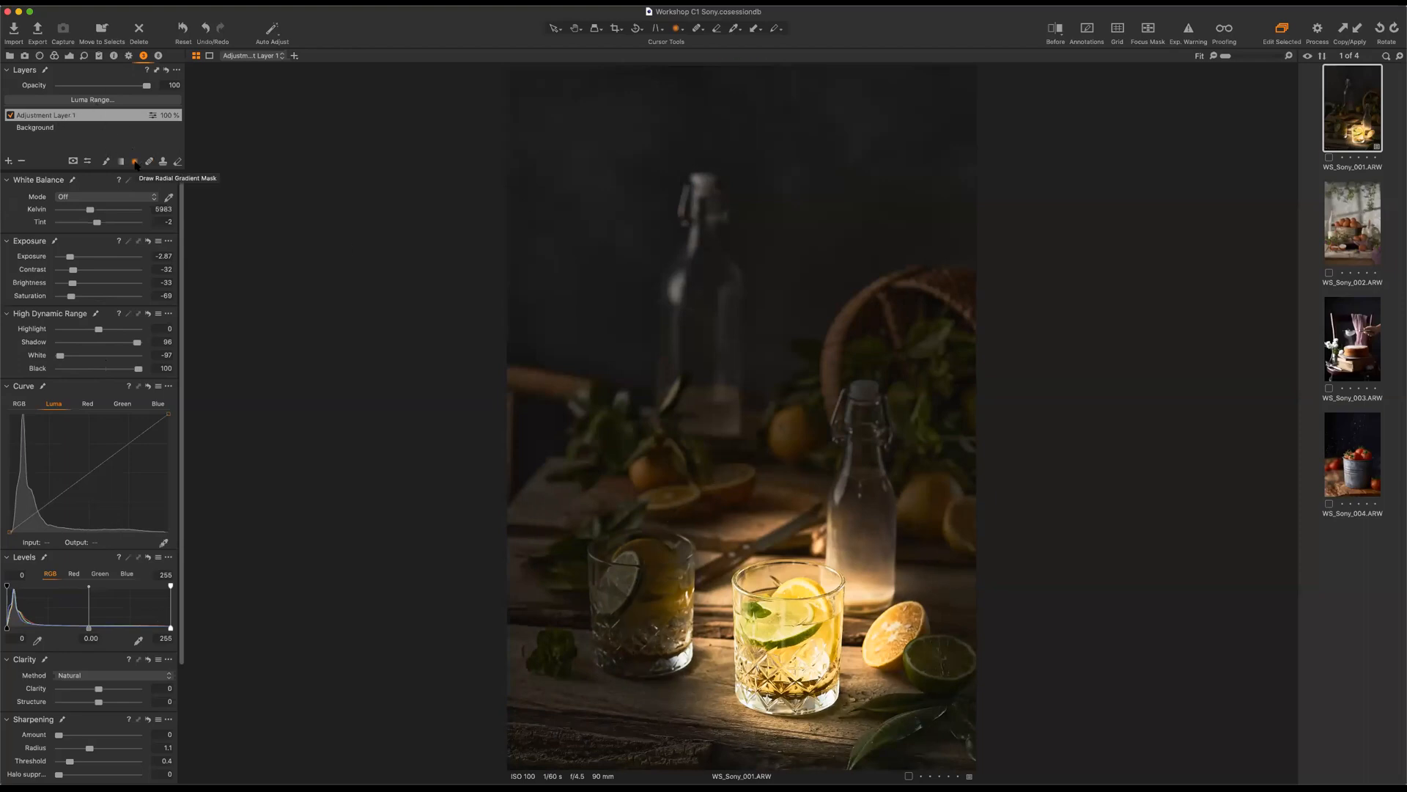
pyautogui.click(72, 163)
pyautogui.click(20, 161)
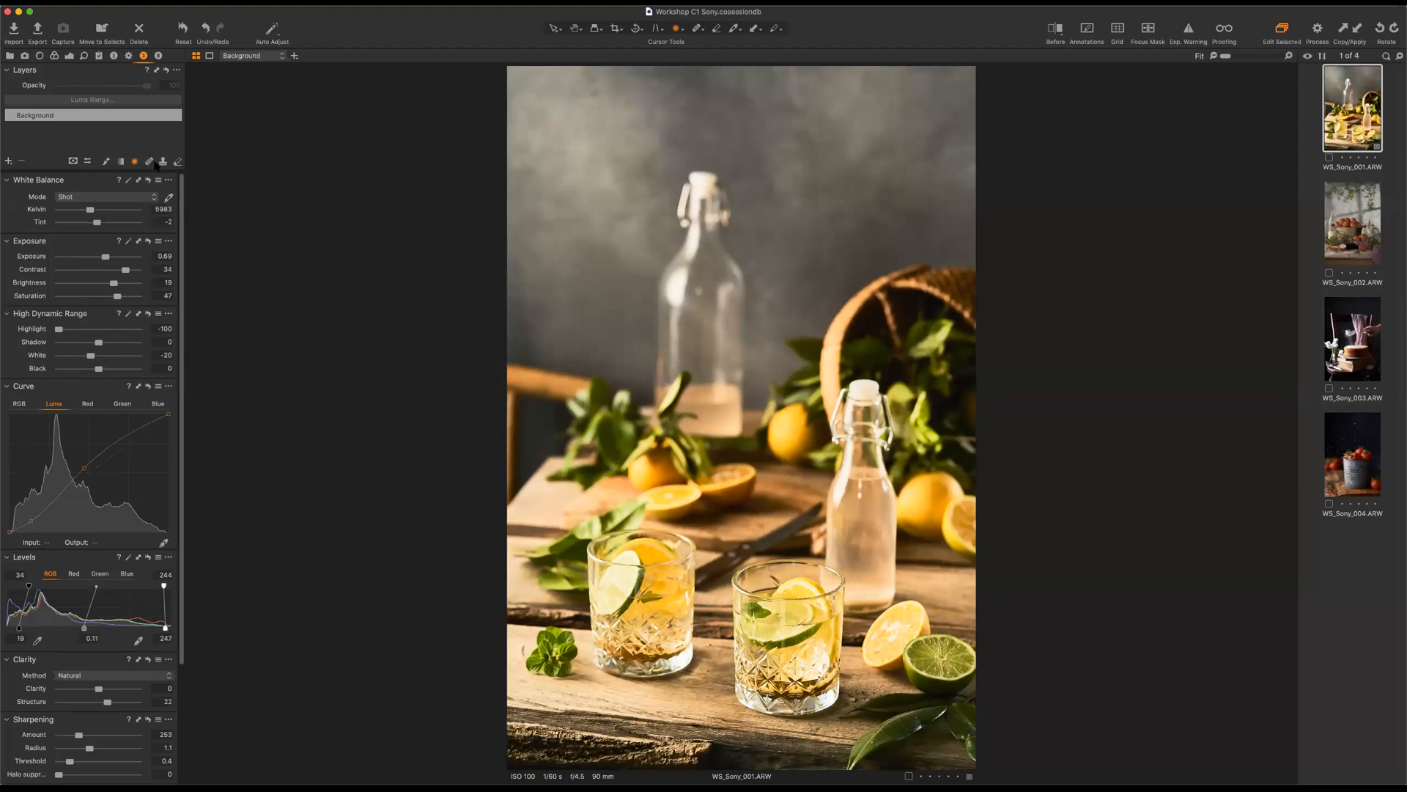
# Heal away the mint sprig beside the left glass with a size 277 Heal brush, check the mask, and delete the heal layer.
pyautogui.click(9, 161)
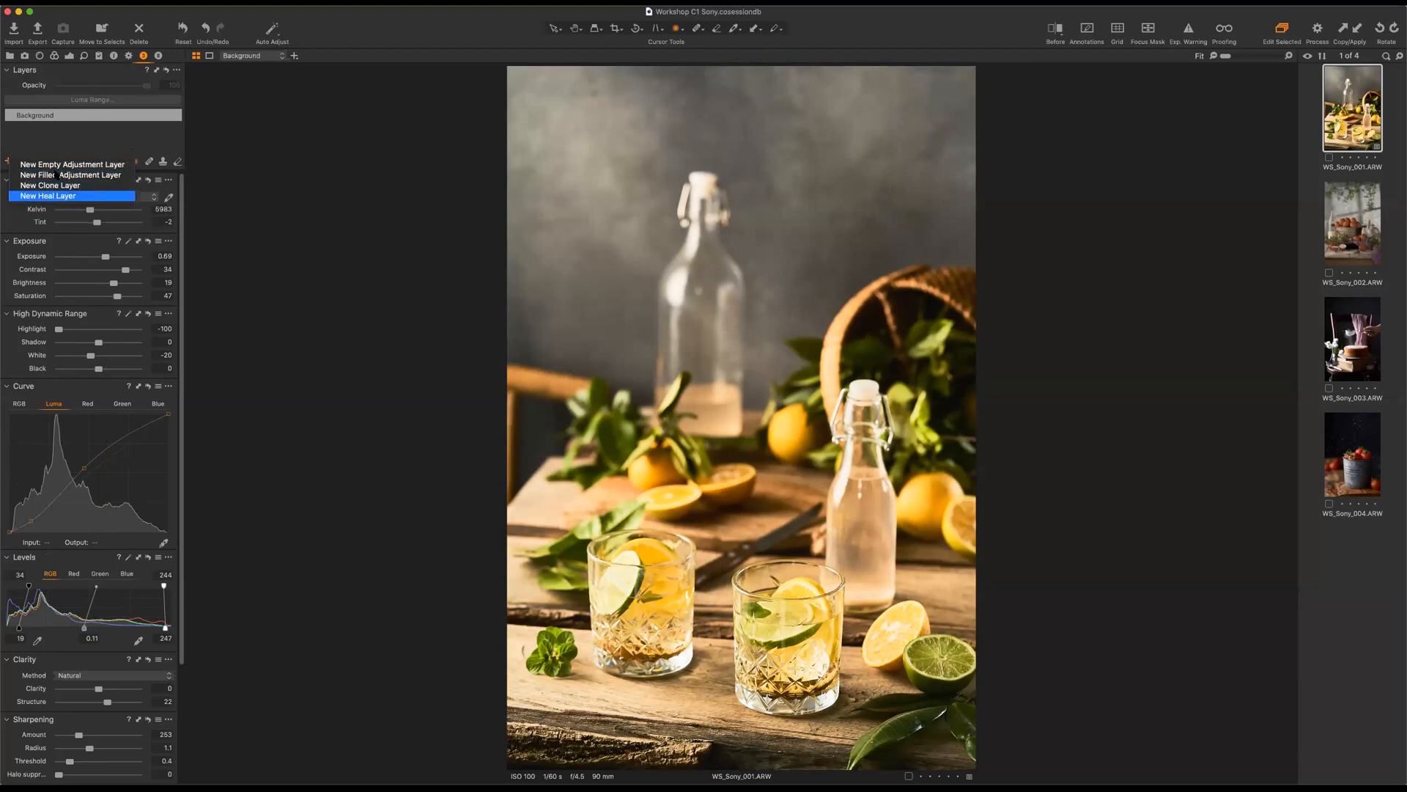
pyautogui.click(136, 164)
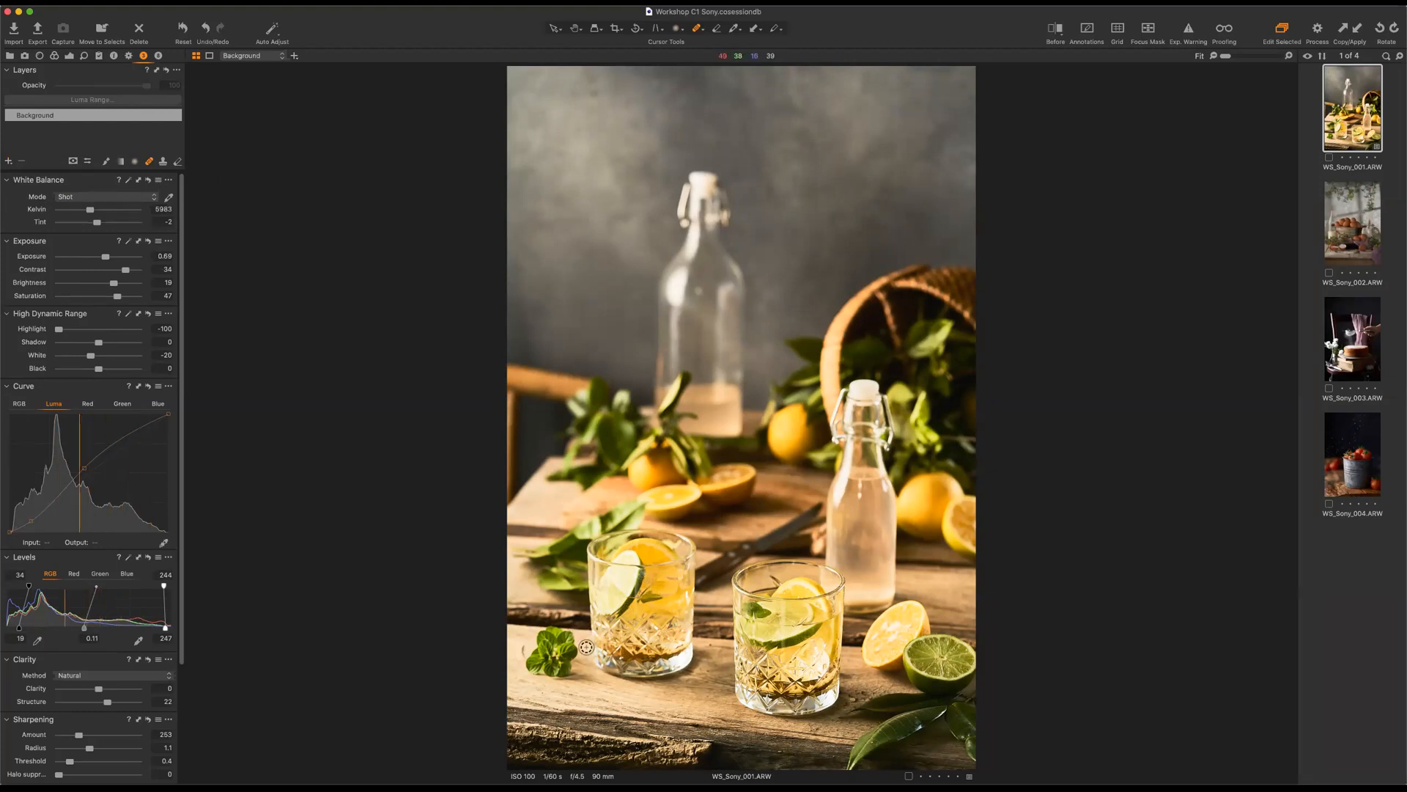
pyautogui.rightClick(598, 661)
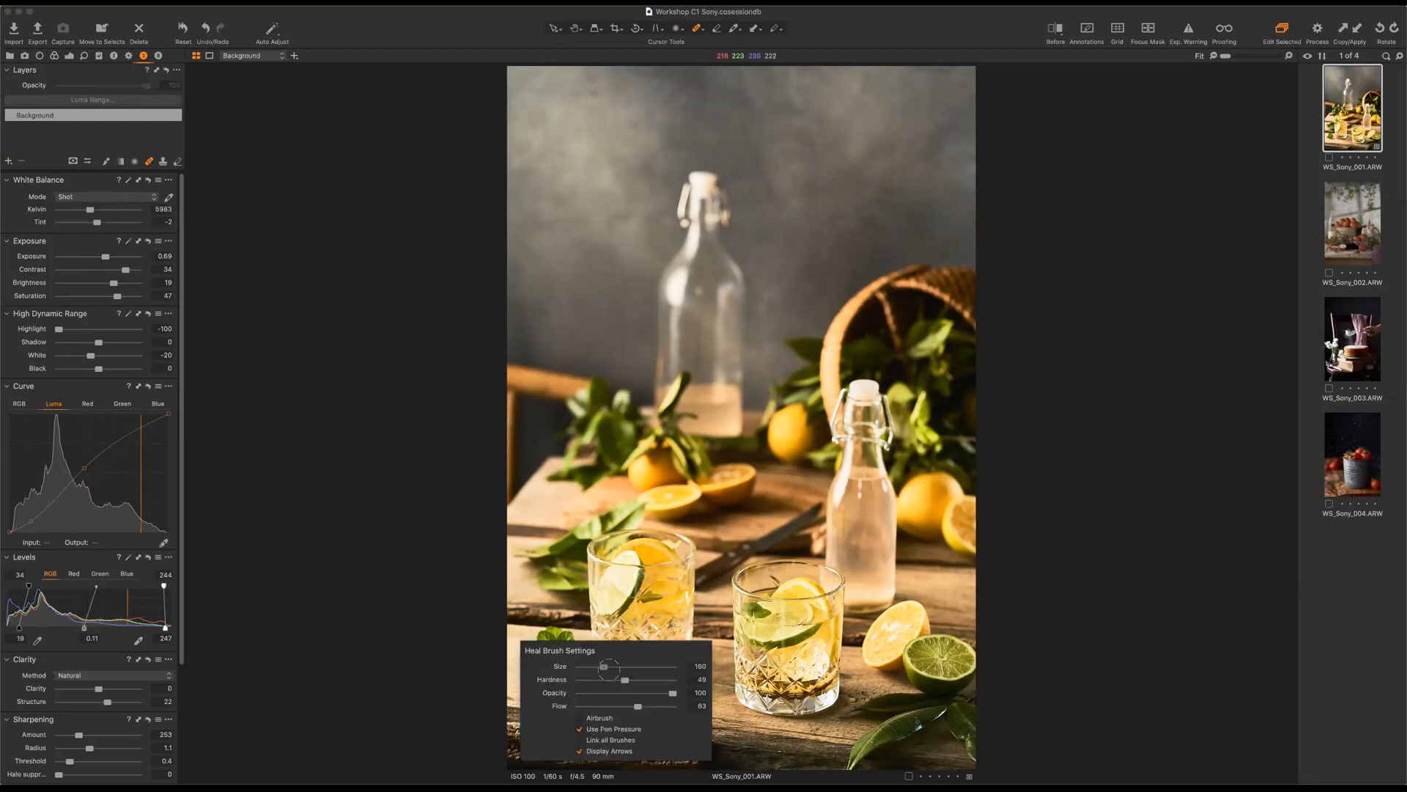
pyautogui.rightClick(664, 683)
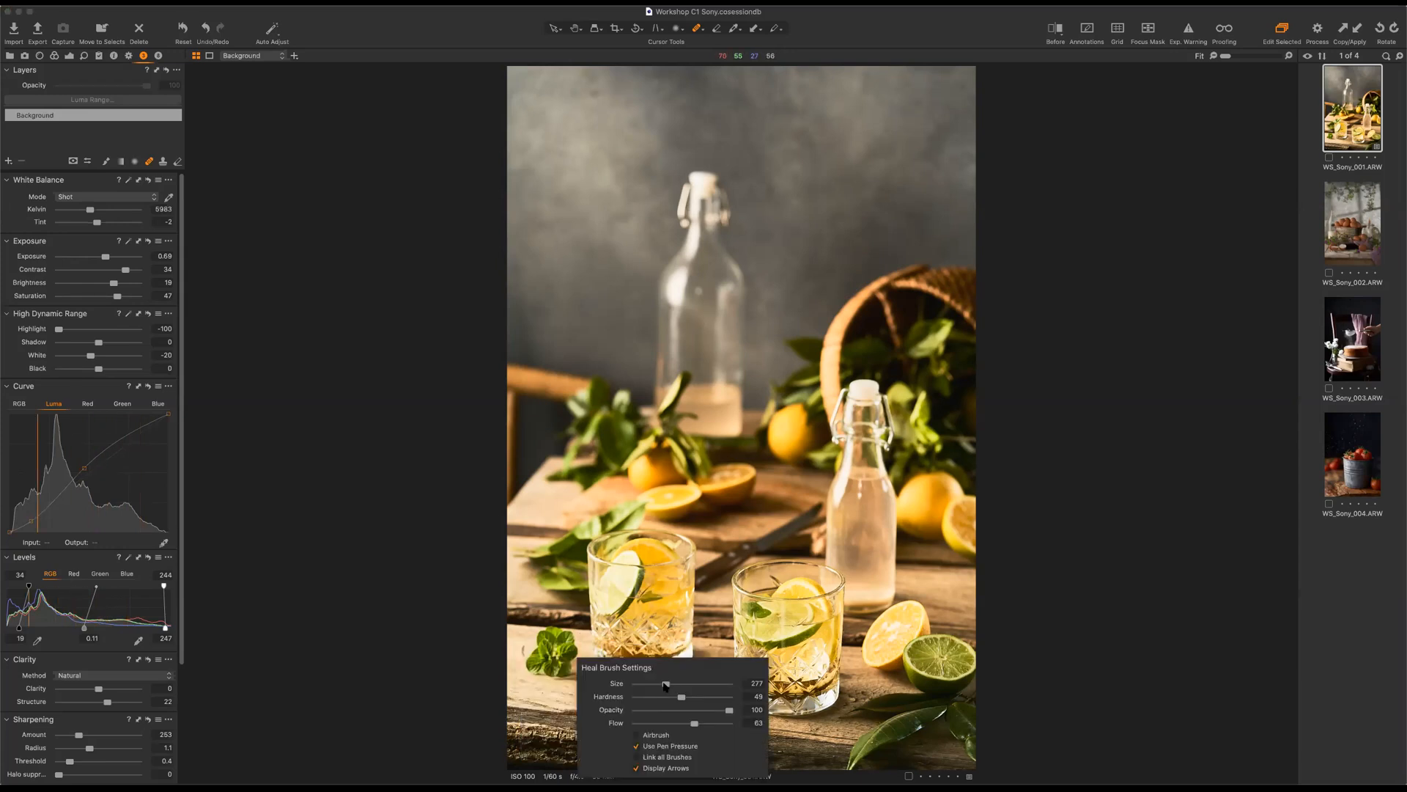
pyautogui.moveTo(561, 662)
pyautogui.mouseDown()
pyautogui.moveTo(533, 637)
pyautogui.moveTo(565, 645)
pyautogui.mouseUp()
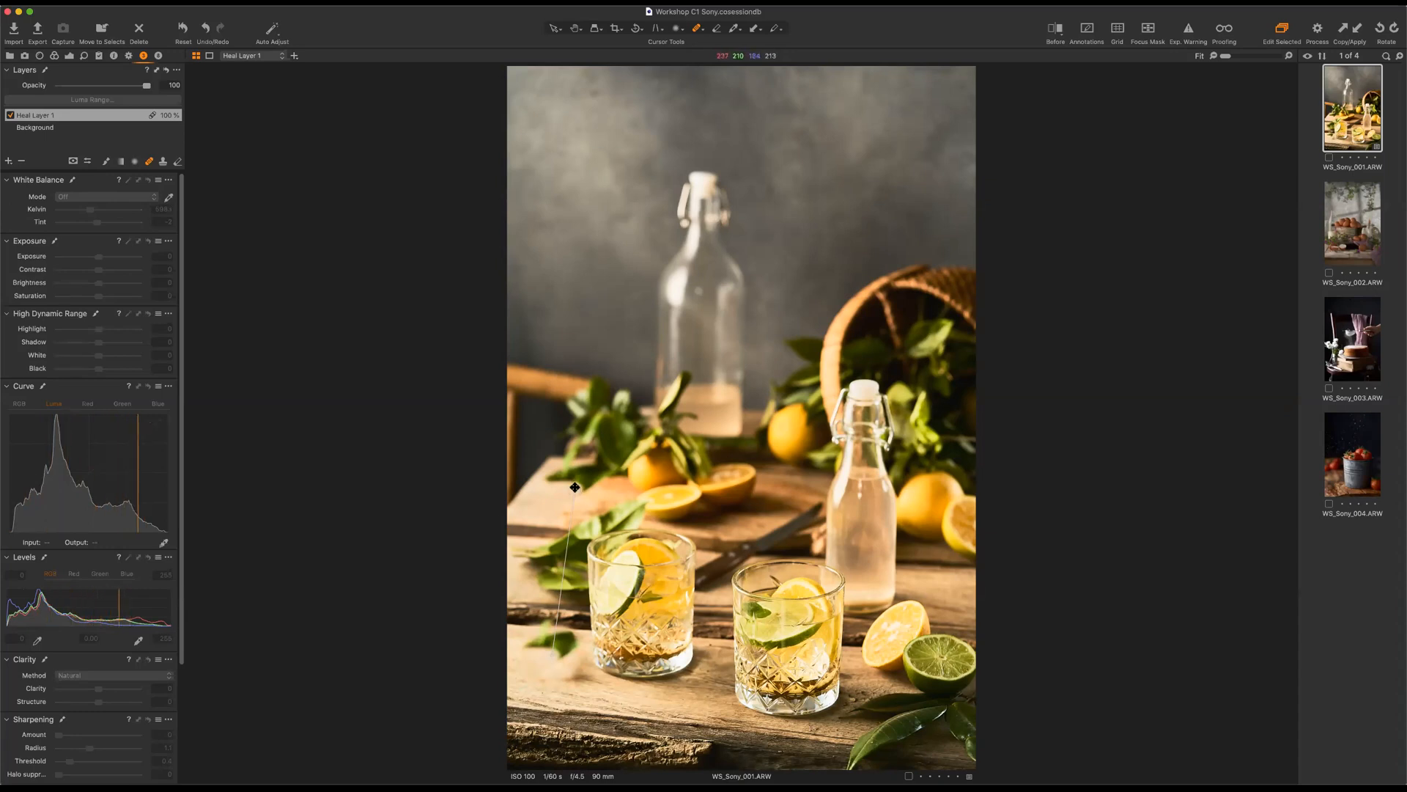
pyautogui.click(553, 652)
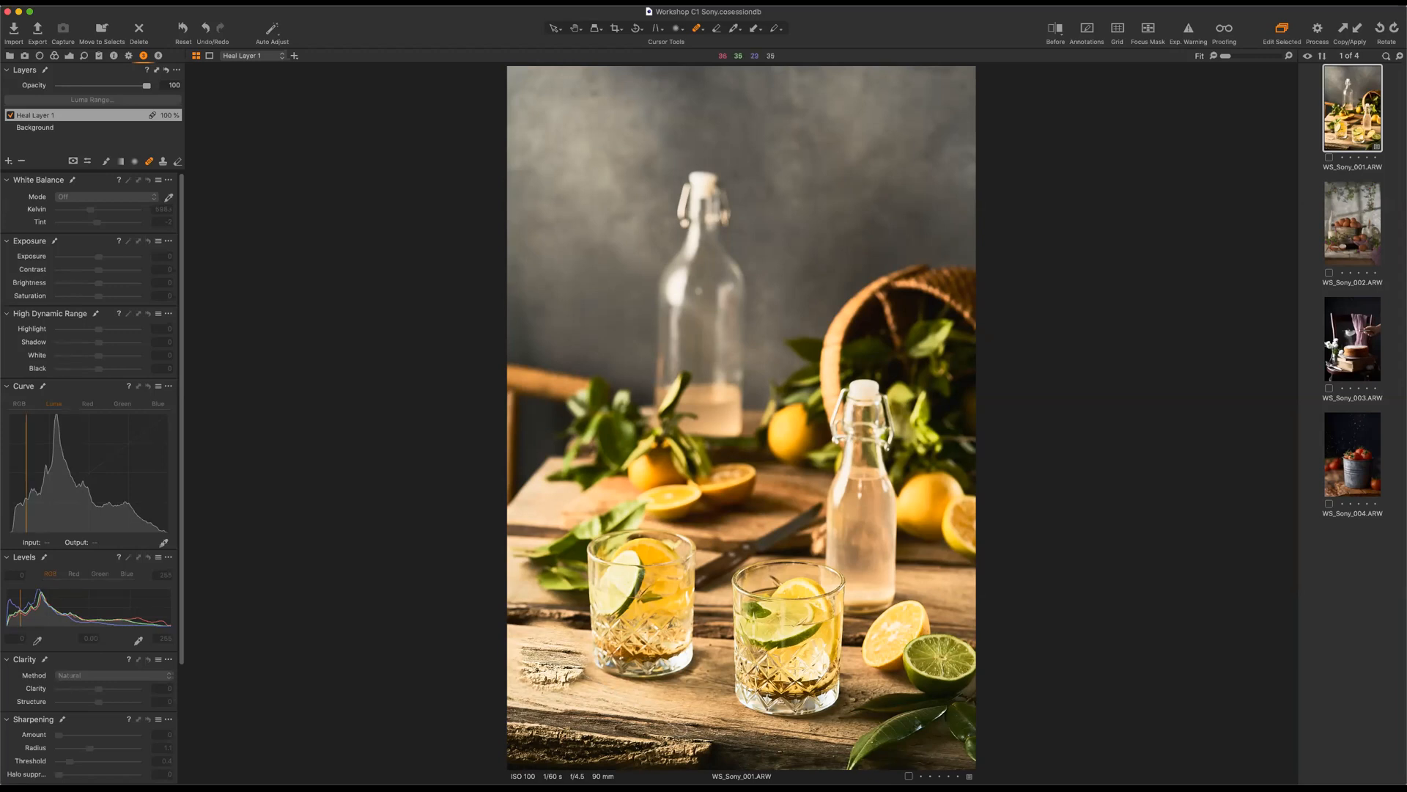
pyautogui.click(551, 656)
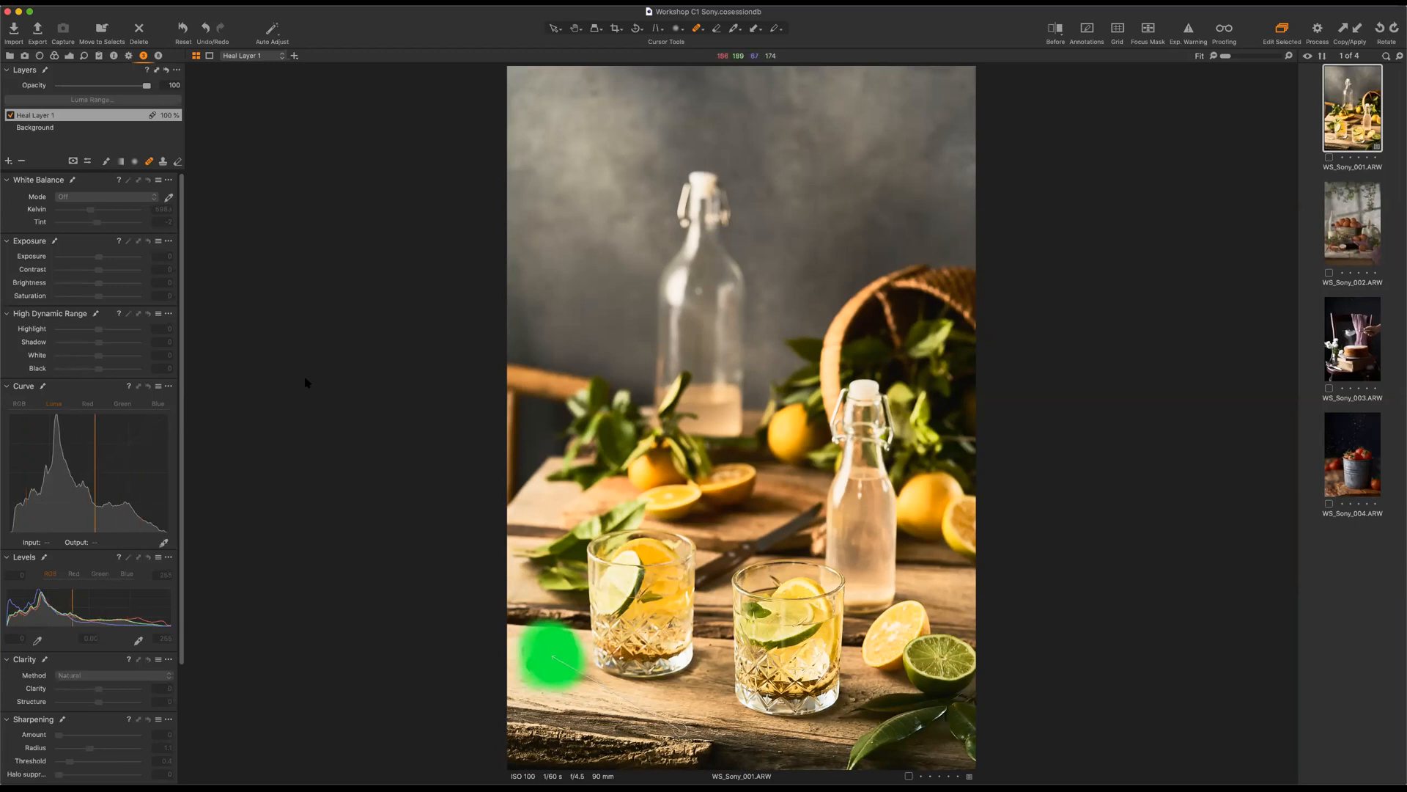
pyautogui.click(21, 160)
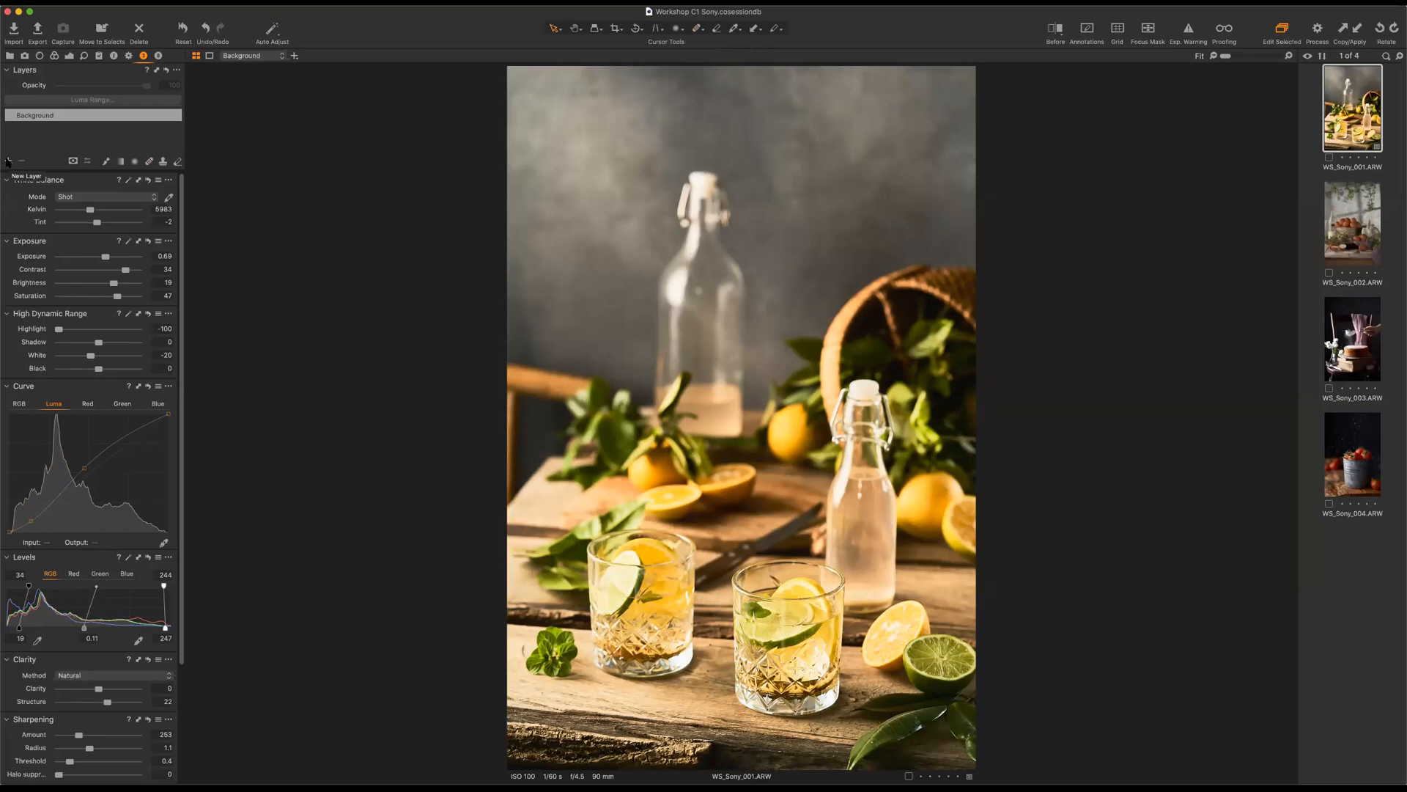
# Add a filled adjustment layer and name it "Sombras Canasta".
pyautogui.click(8, 162)
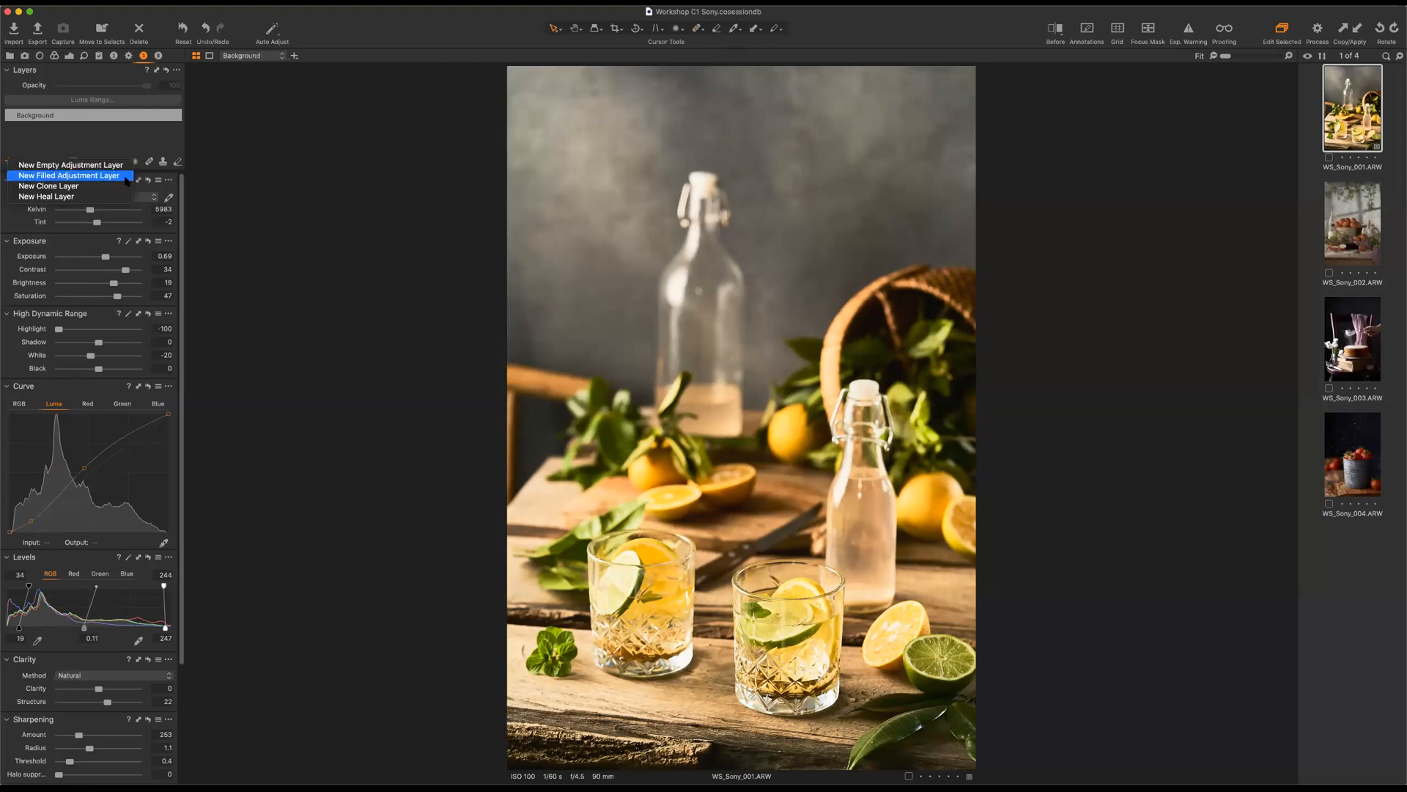
pyautogui.click(117, 175)
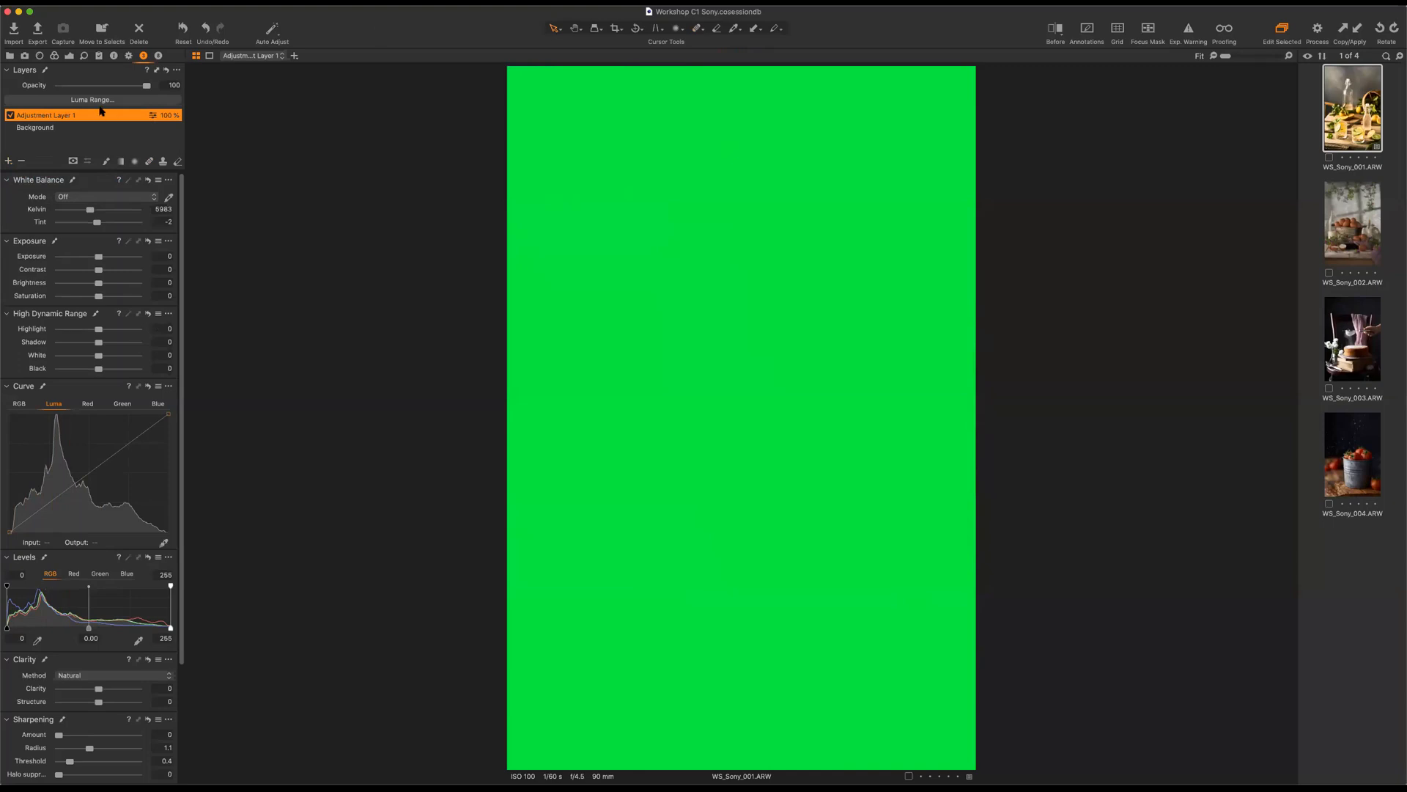
pyautogui.doubleClick(86, 117)
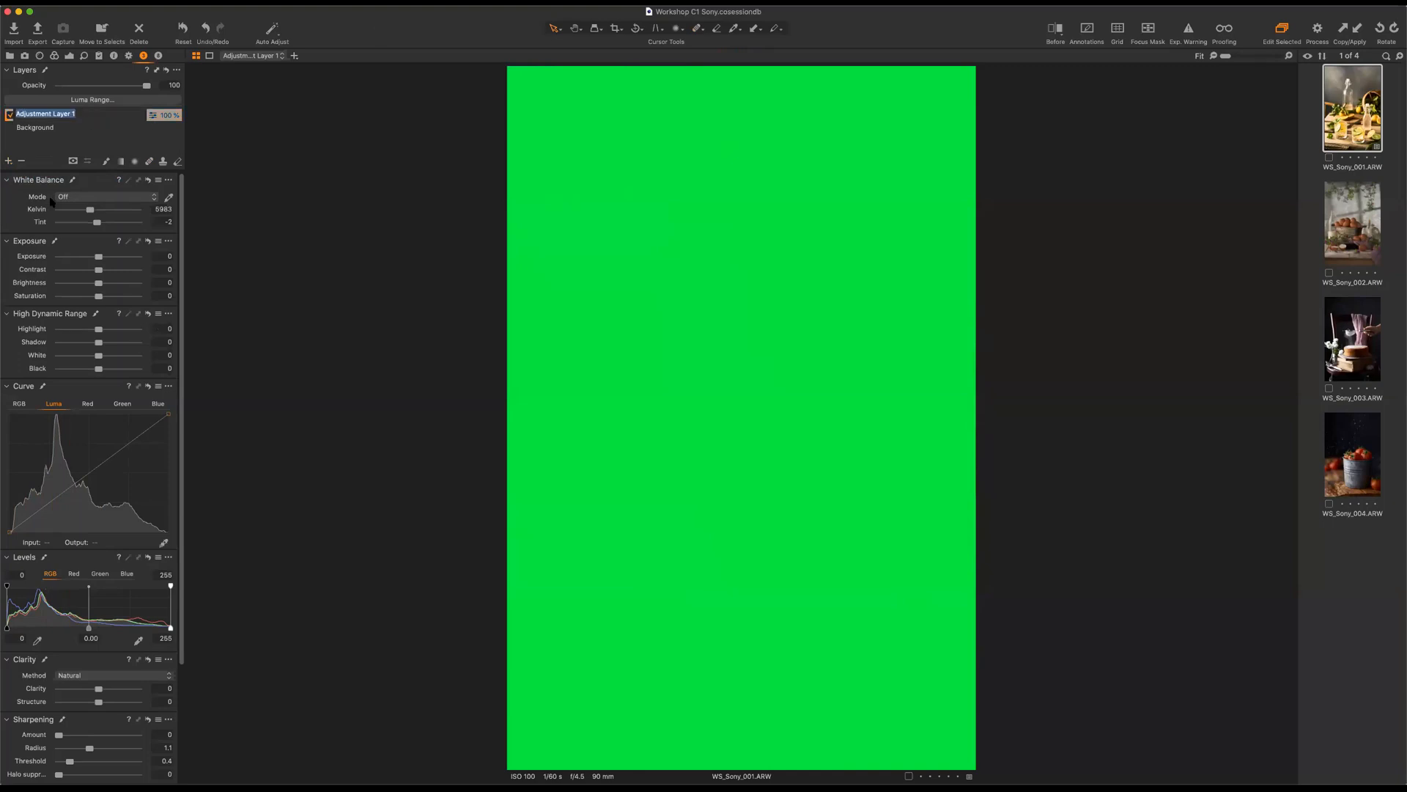
pyautogui.write('Sombras Canasta')
pyautogui.press('Return')
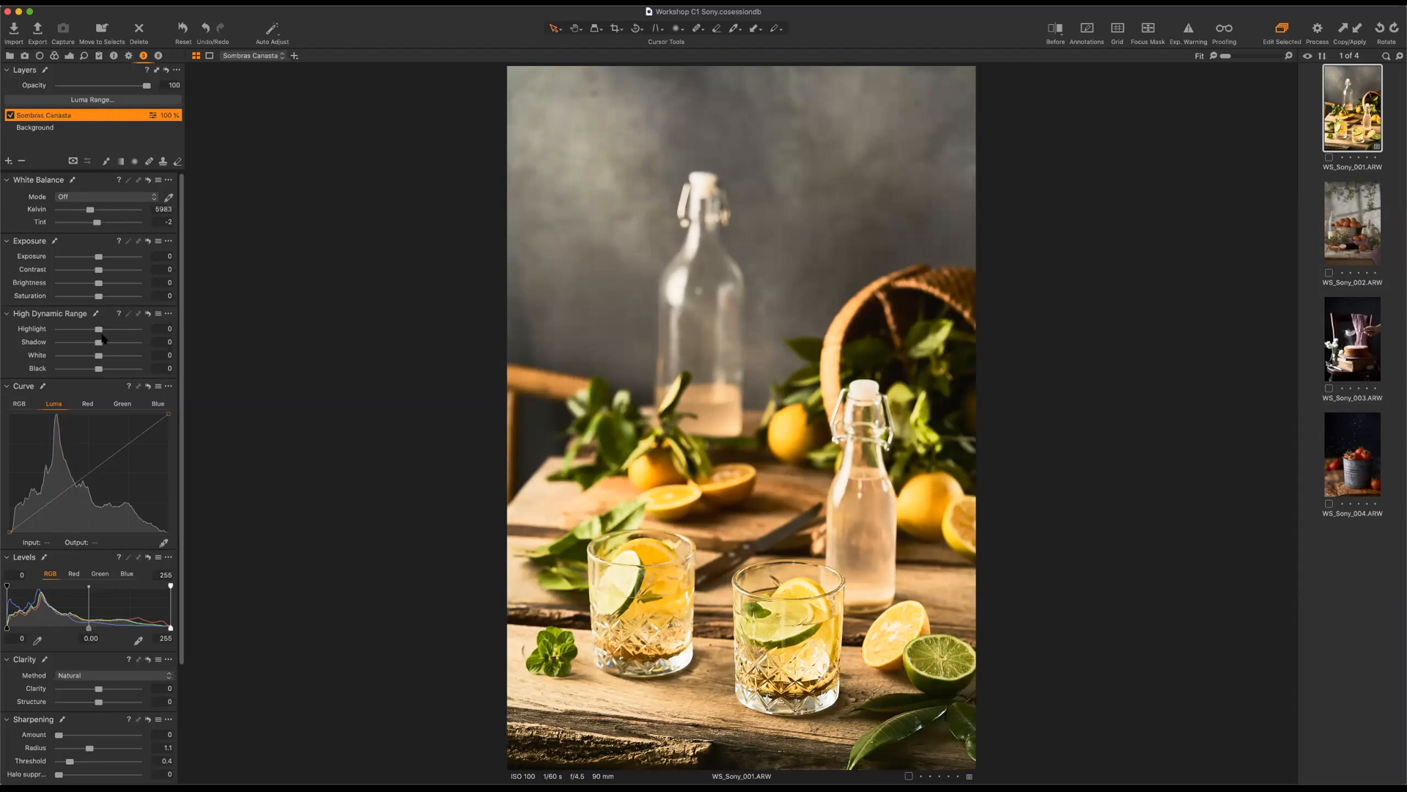
# Set the Sombras Canasta layer's Shadow to 40 and clear the layer's mask.
pyautogui.moveTo(101, 342)
pyautogui.mouseDown()
pyautogui.moveTo(133, 345)
pyautogui.moveTo(118, 345)
pyautogui.mouseUp()
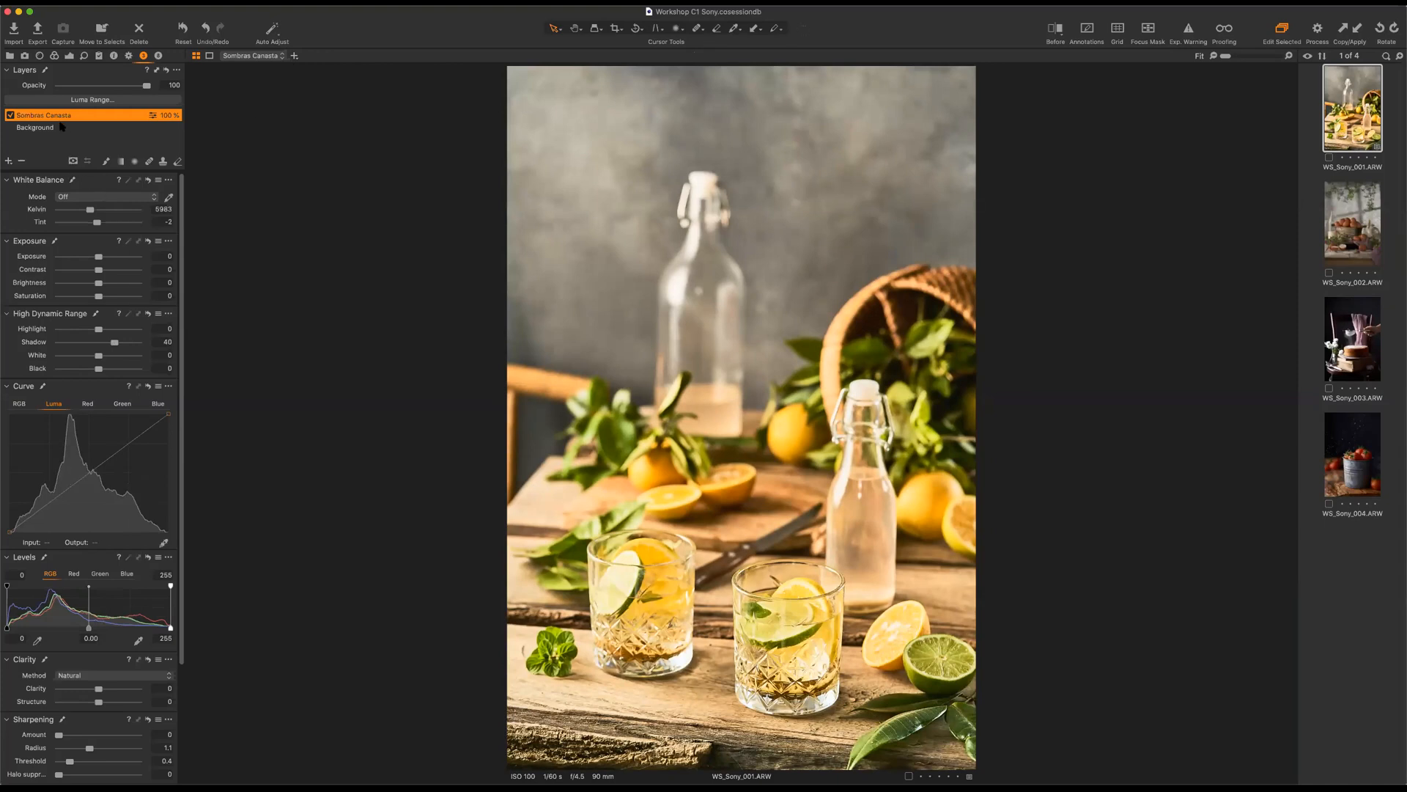
pyautogui.rightClick(63, 114)
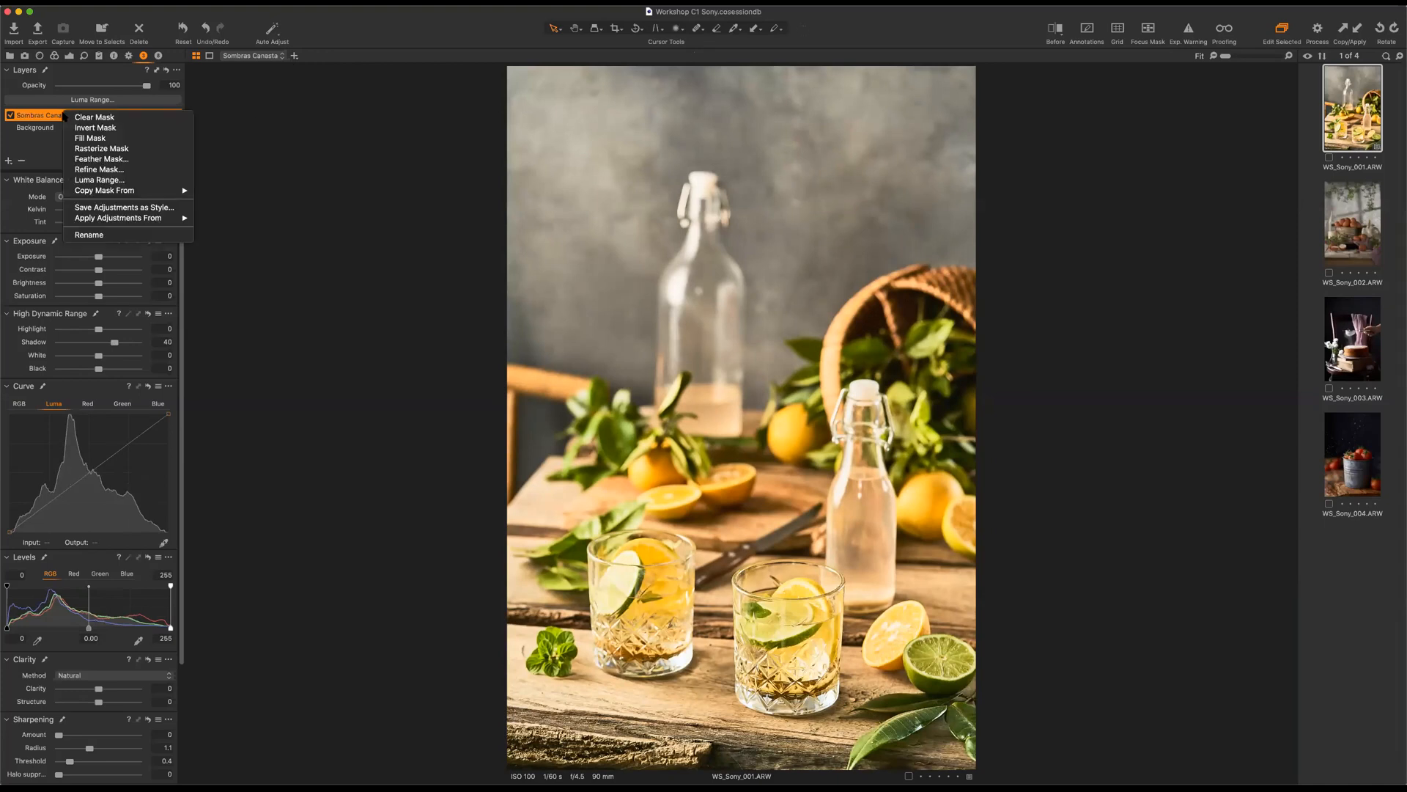
pyautogui.click(115, 118)
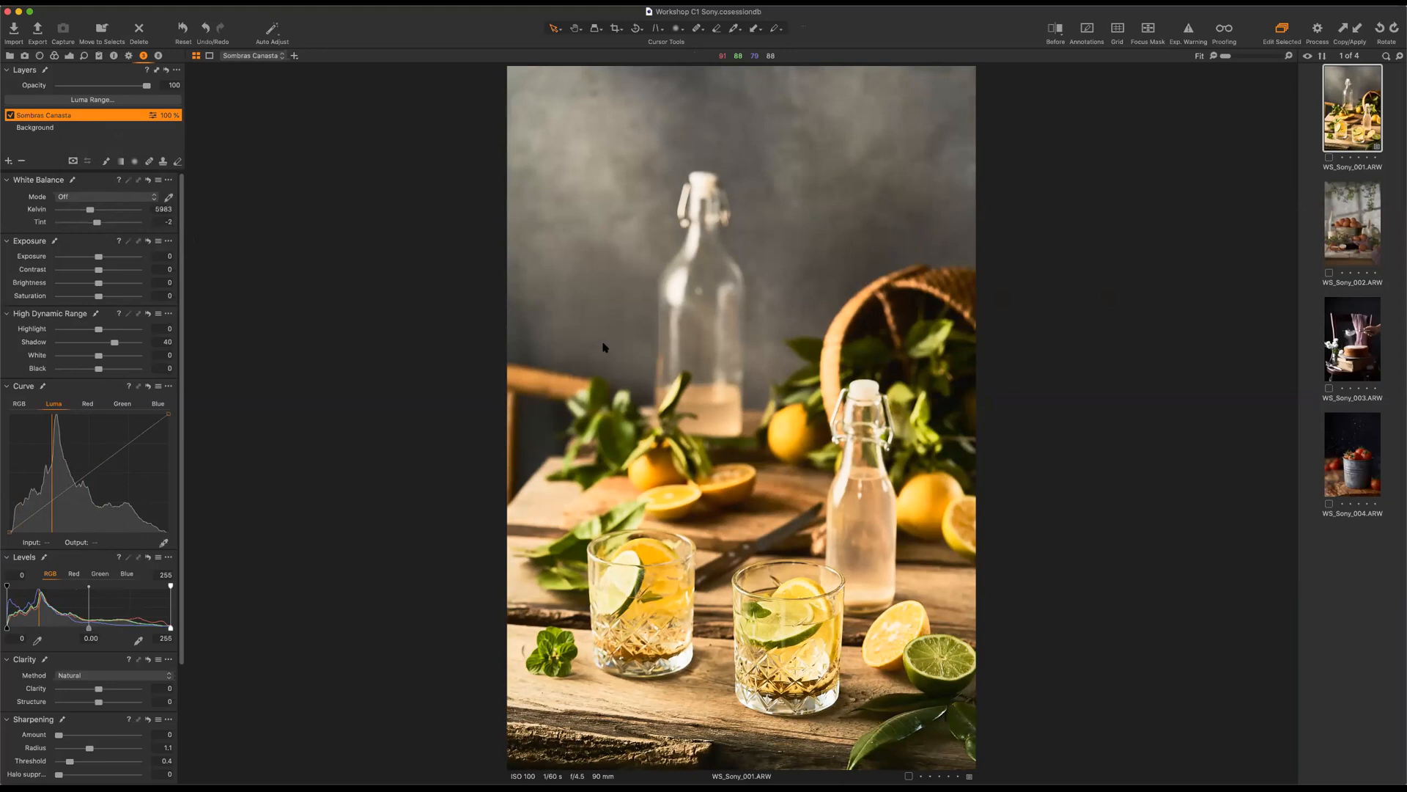
# Paint a test mask stroke on the grey backdrop above the basket using a size 653, Hardness 60 brush.
pyautogui.press('b')
pyautogui.rightClick(807, 247)
pyautogui.moveTo(807, 242); pyautogui.dragTo(838, 256)
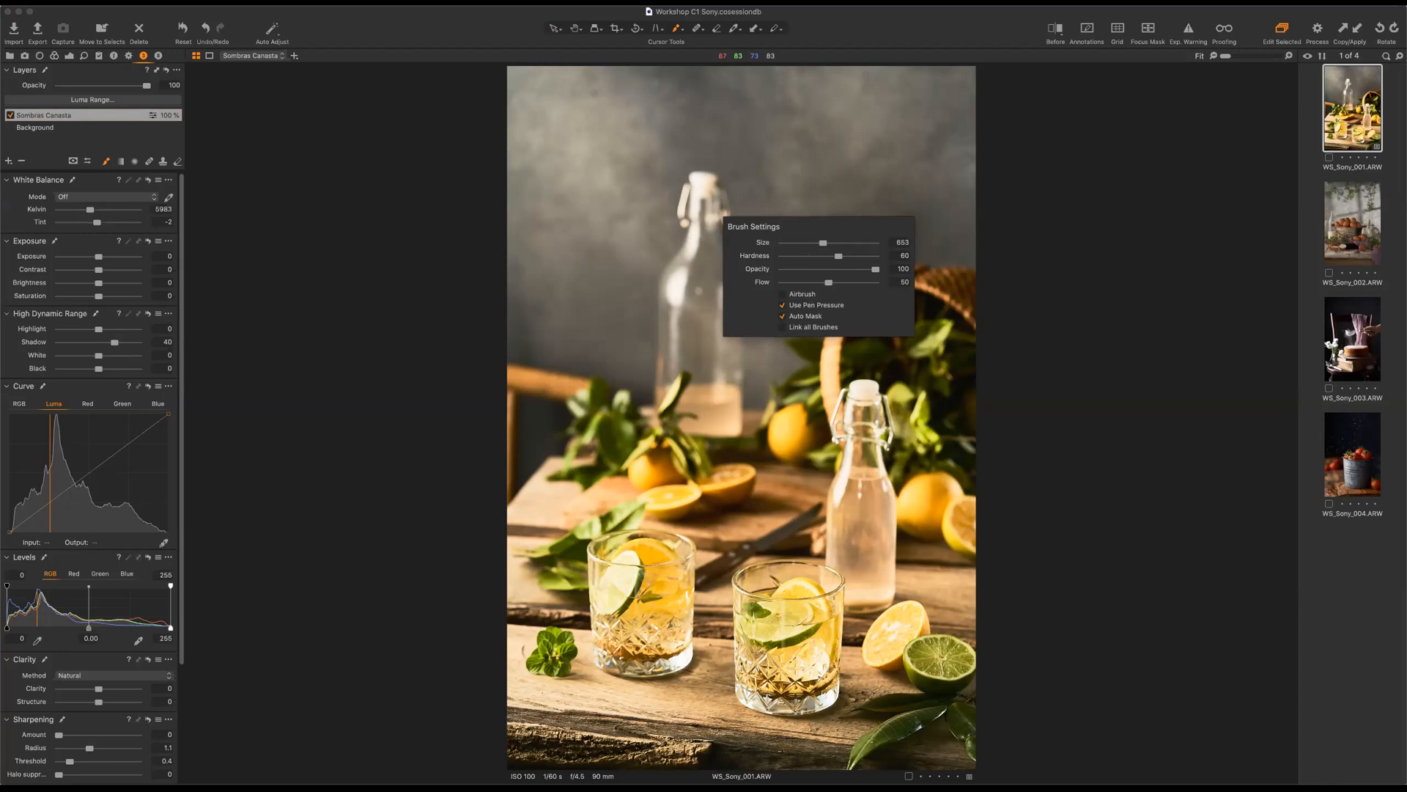
pyautogui.rightClick(821, 223)
pyautogui.moveTo(806, 222); pyautogui.dragTo(851, 220)
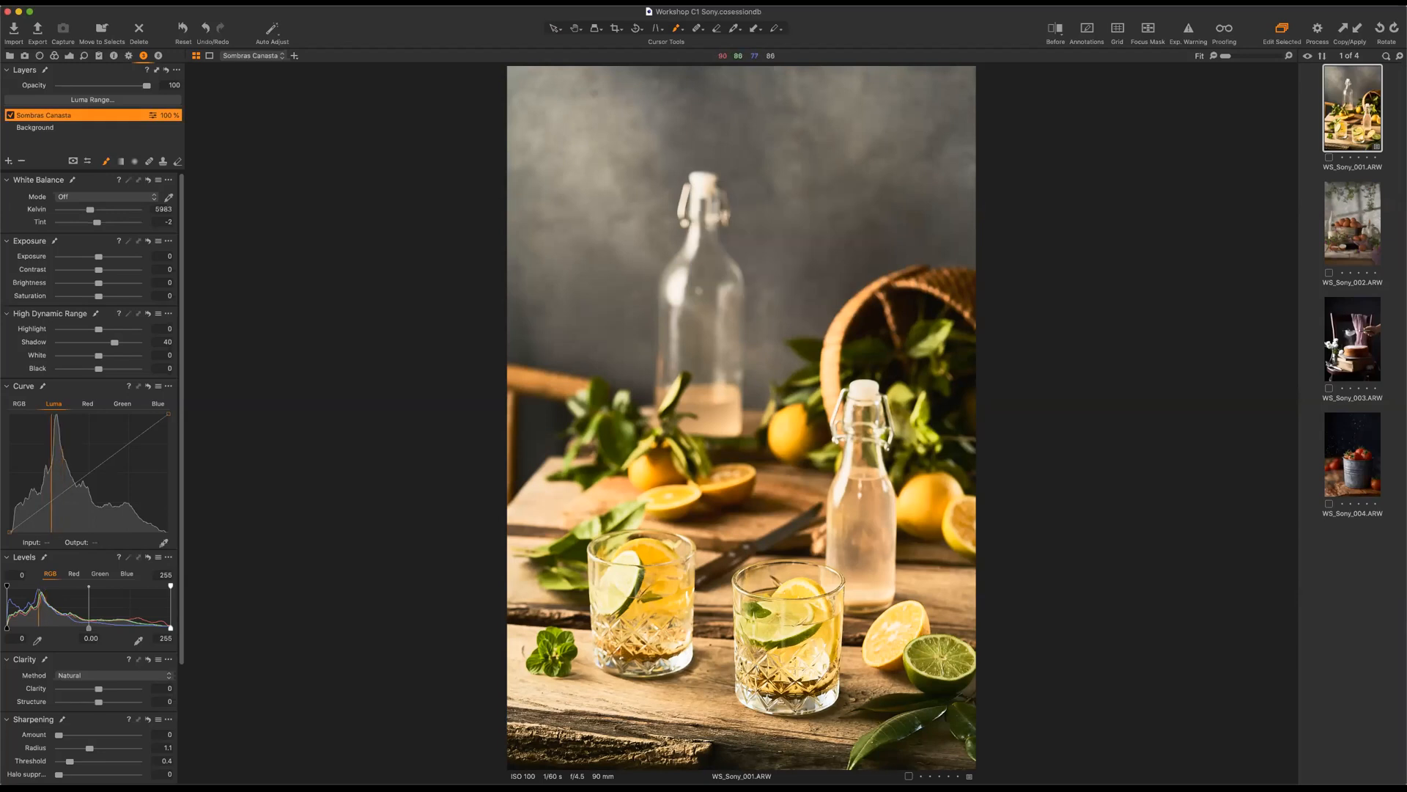
pyautogui.moveTo(790, 228)
pyautogui.mouseDown()
pyautogui.moveTo(854, 110)
pyautogui.moveTo(824, 238)
pyautogui.mouseUp()
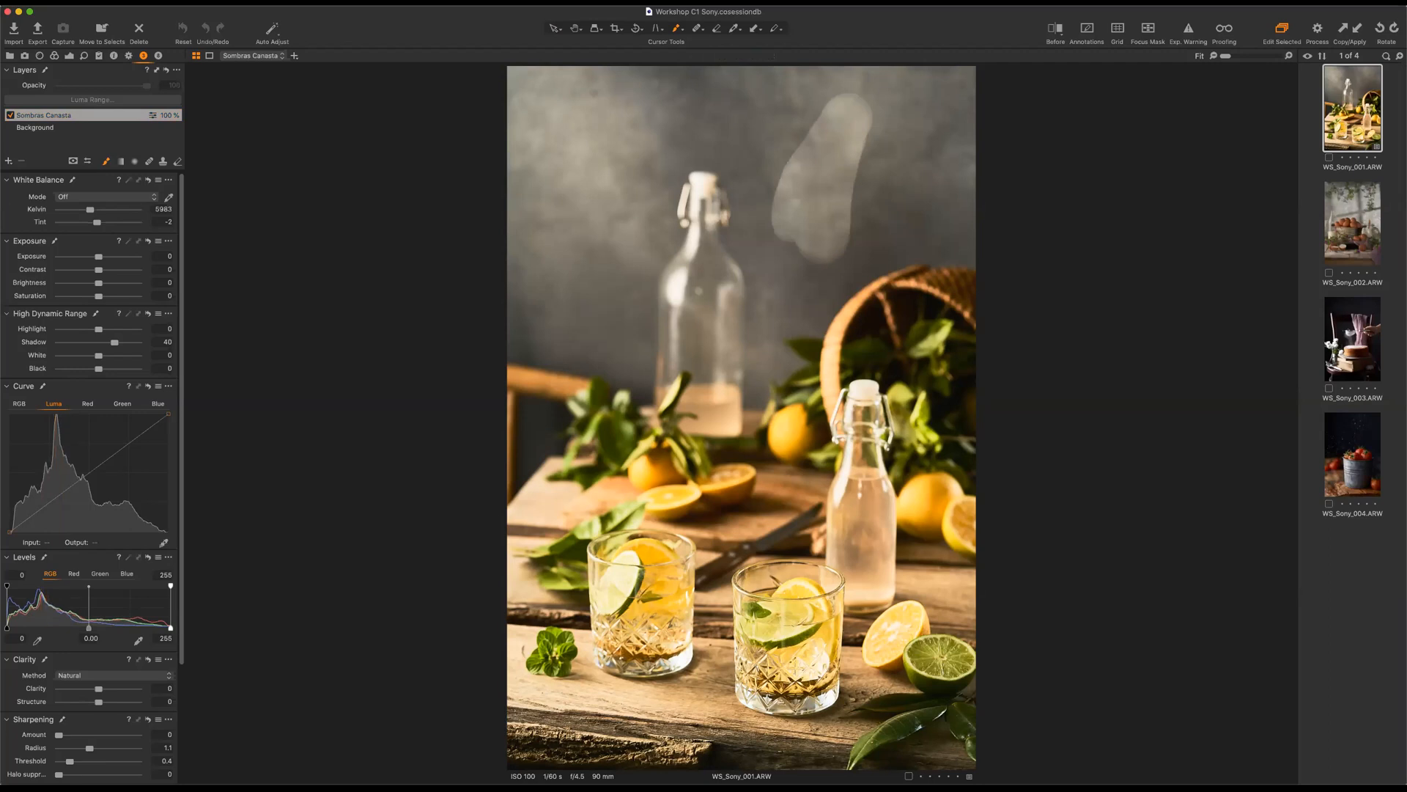
# Lower the brush Hardness to 43 and paint test strokes on the backdrop on both sides of the tall bottle.
pyautogui.rightClick(793, 271)
pyautogui.moveTo(813, 284); pyautogui.dragTo(760, 284)
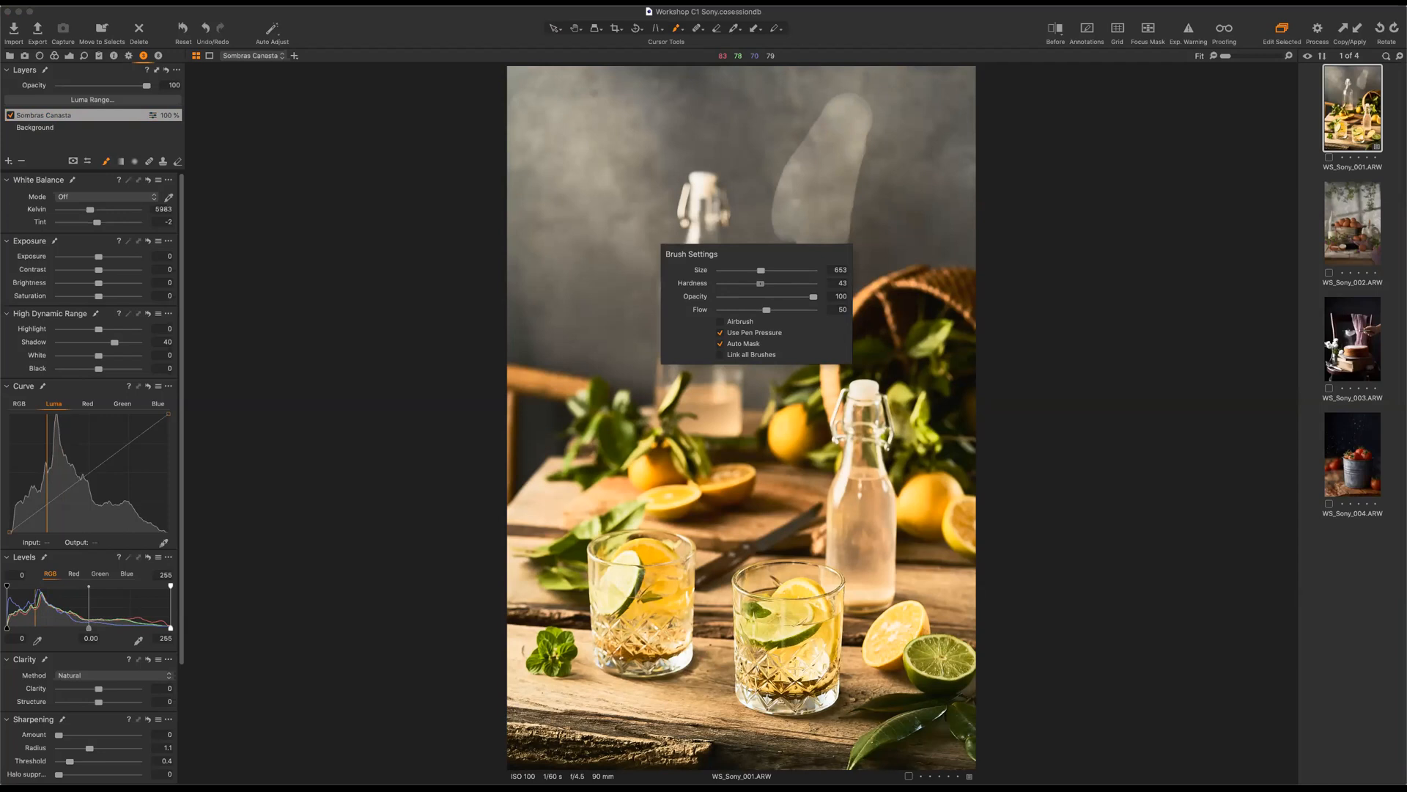
pyautogui.moveTo(582, 222)
pyautogui.mouseDown()
pyautogui.moveTo(620, 230)
pyautogui.moveTo(614, 240)
pyautogui.moveTo(629, 150)
pyautogui.mouseUp()
pyautogui.rightClick(764, 278)
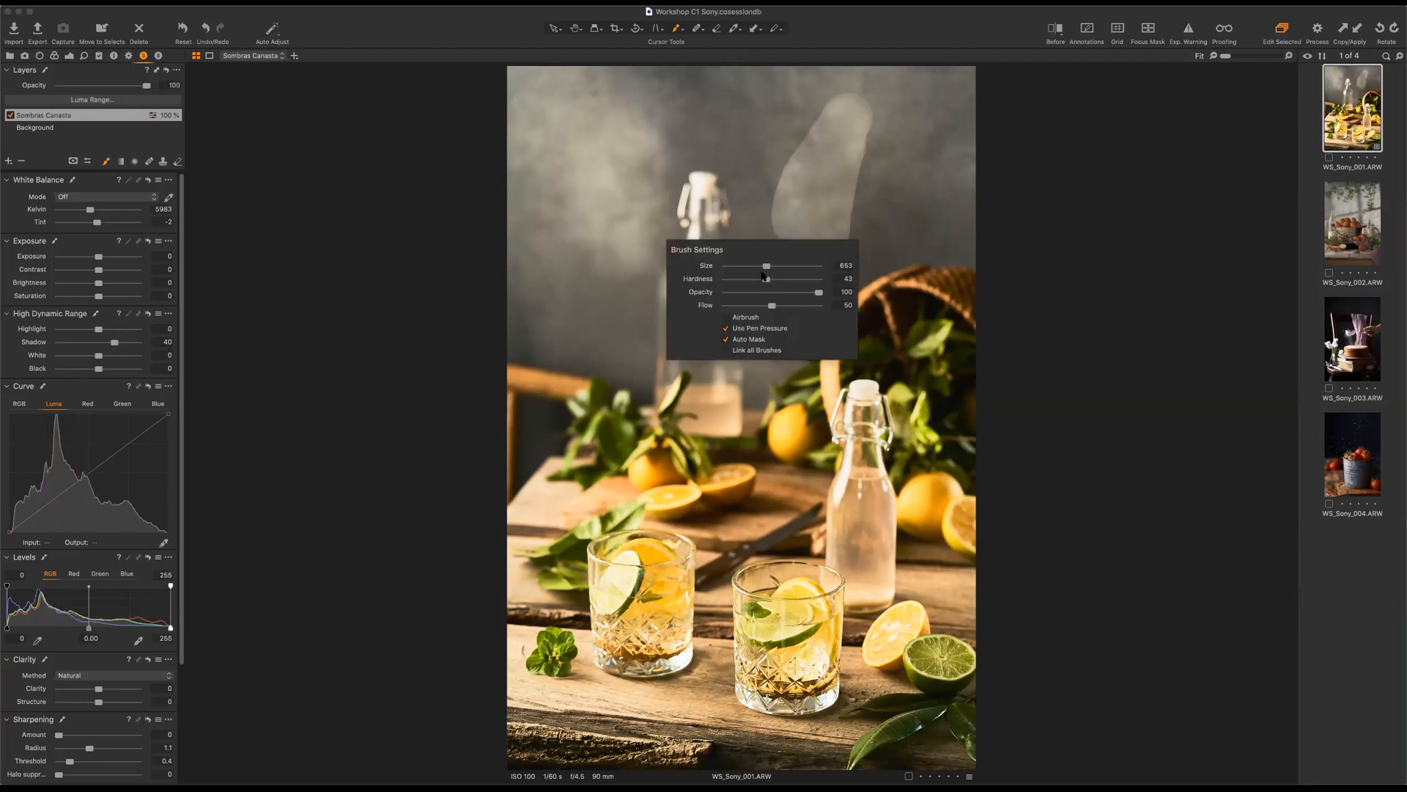
pyautogui.click(751, 279)
pyautogui.moveTo(910, 147); pyautogui.dragTo(925, 187)
pyautogui.rightClick(739, 233)
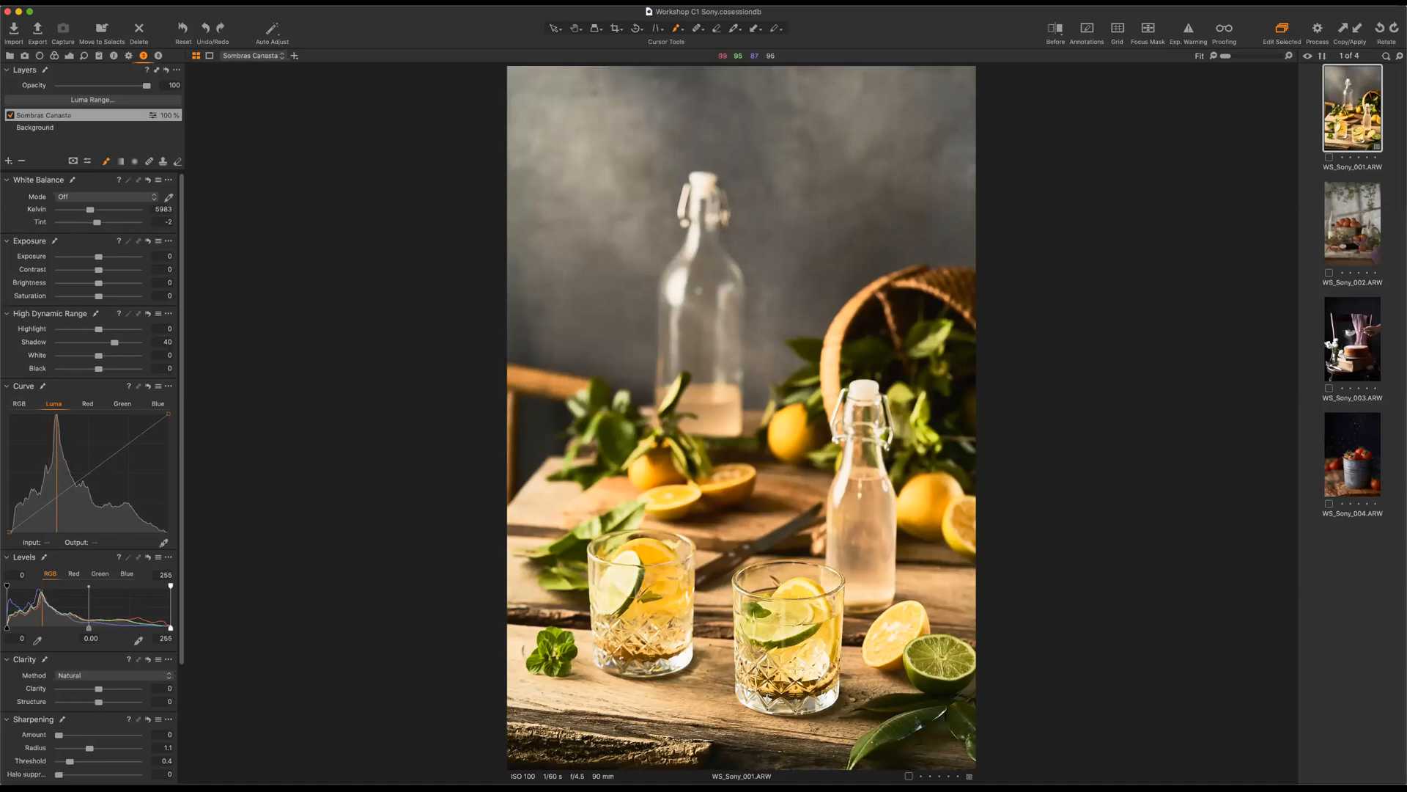
# Paint one soft full-opacity test stroke above the basket and one reduced-opacity stroke over the tall bottle with the Hardness 0 brush.
pyautogui.rightClick(800, 233)
pyautogui.moveTo(795, 221); pyautogui.dragTo(864, 130)
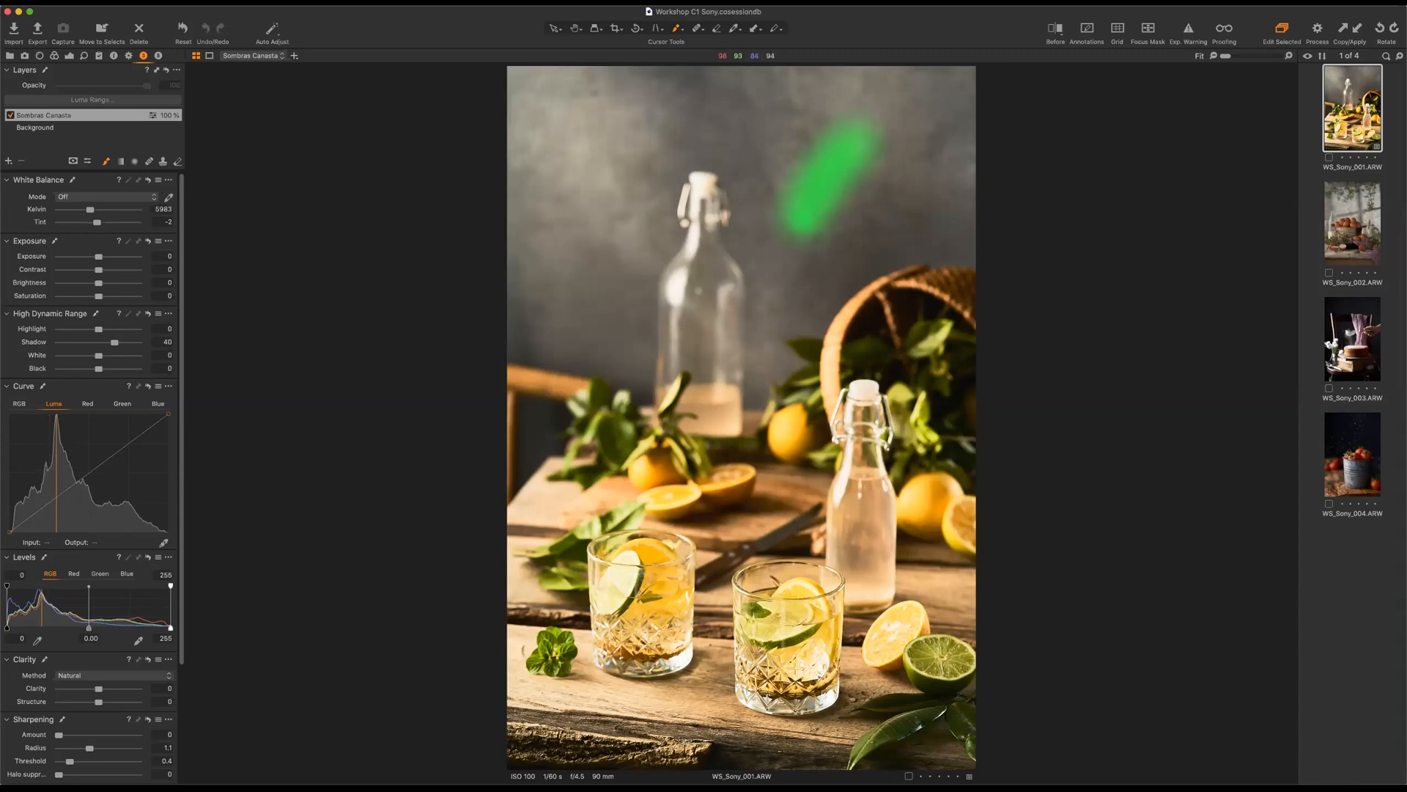
pyautogui.rightClick(881, 249)
pyautogui.moveTo(879, 243); pyautogui.dragTo(826, 243)
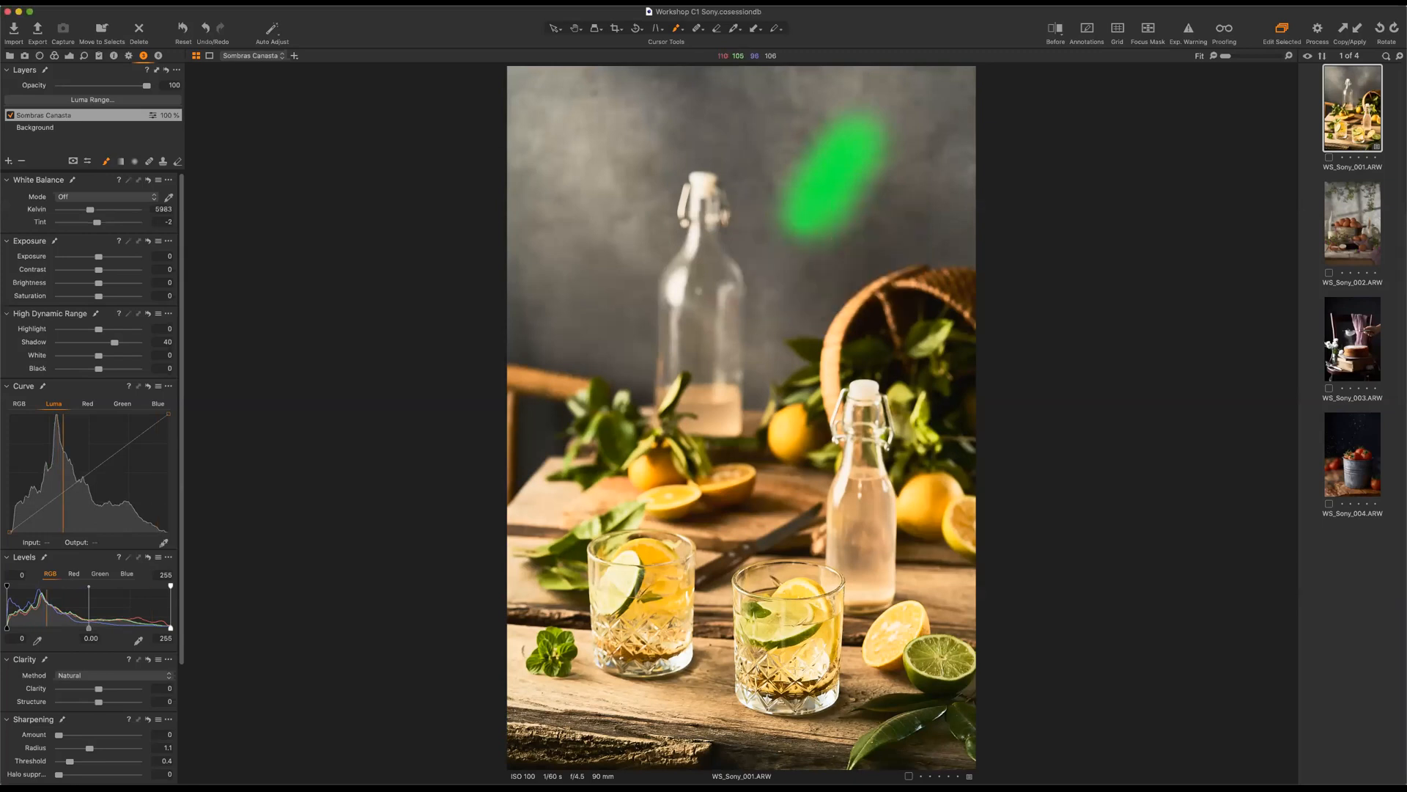
pyautogui.moveTo(686, 157); pyautogui.dragTo(663, 282)
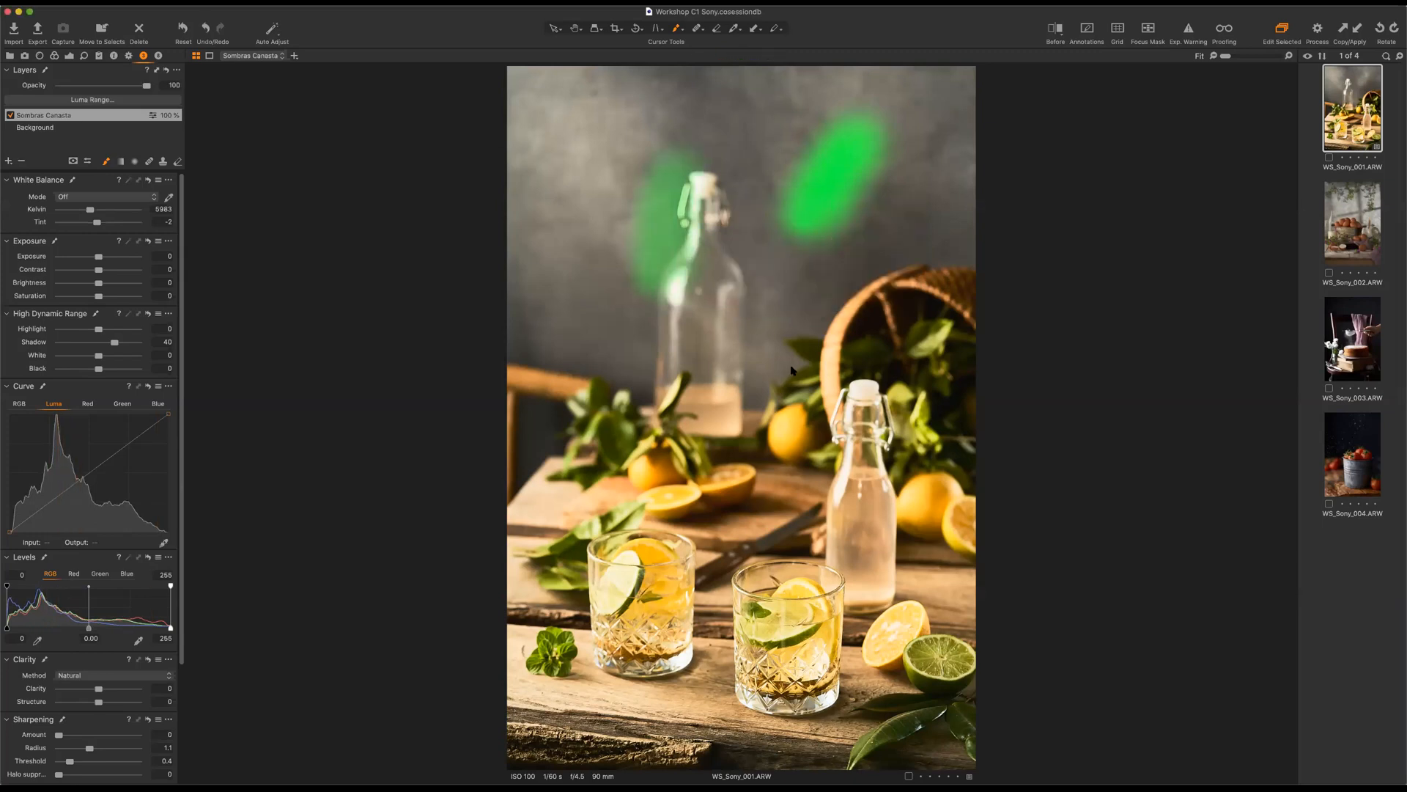
# Try the brush at Opacity 0 over the tall bottle and clear the Sombras Canasta layer's mask.
pyautogui.rightClick(689, 342)
pyautogui.moveTo(790, 394); pyautogui.dragTo(749, 394)
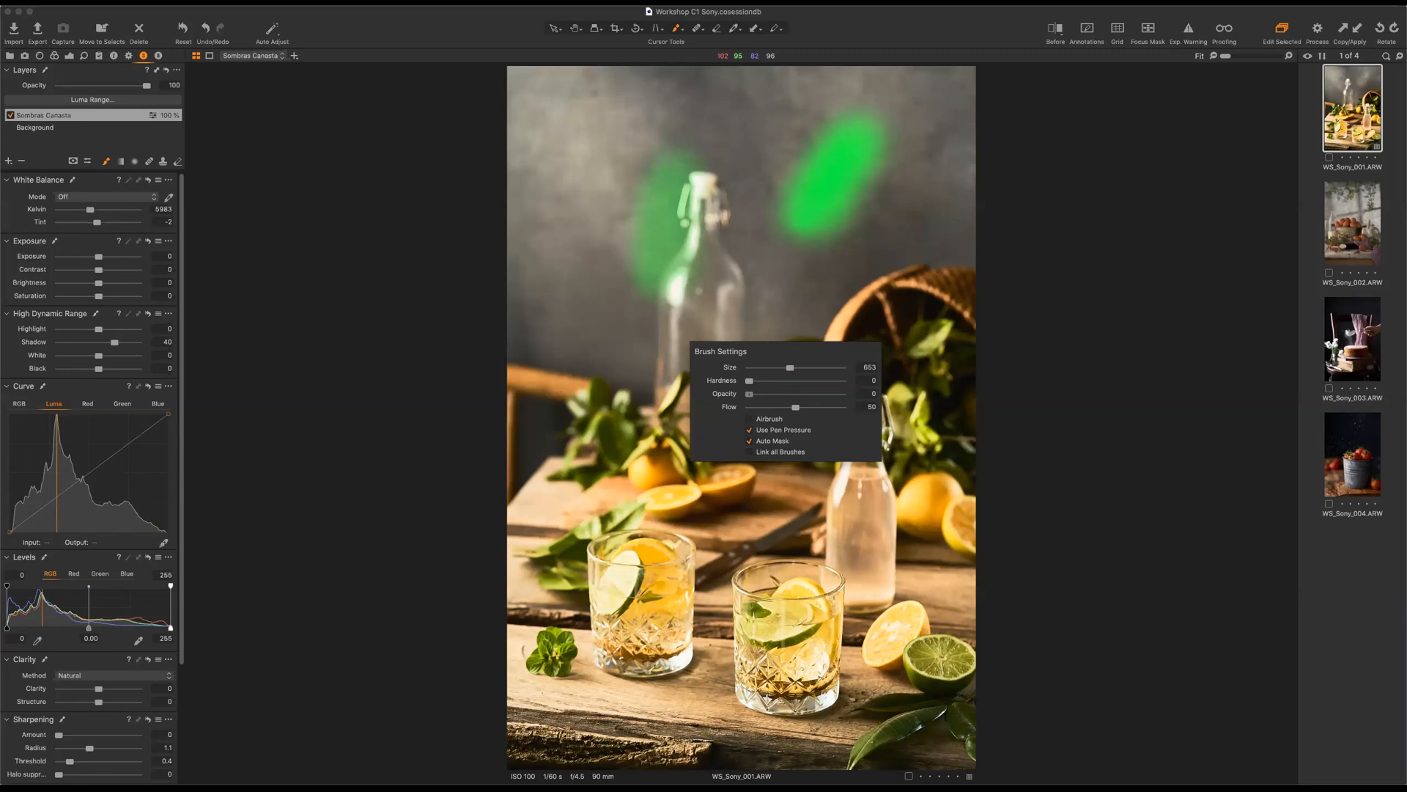
pyautogui.click(676, 292)
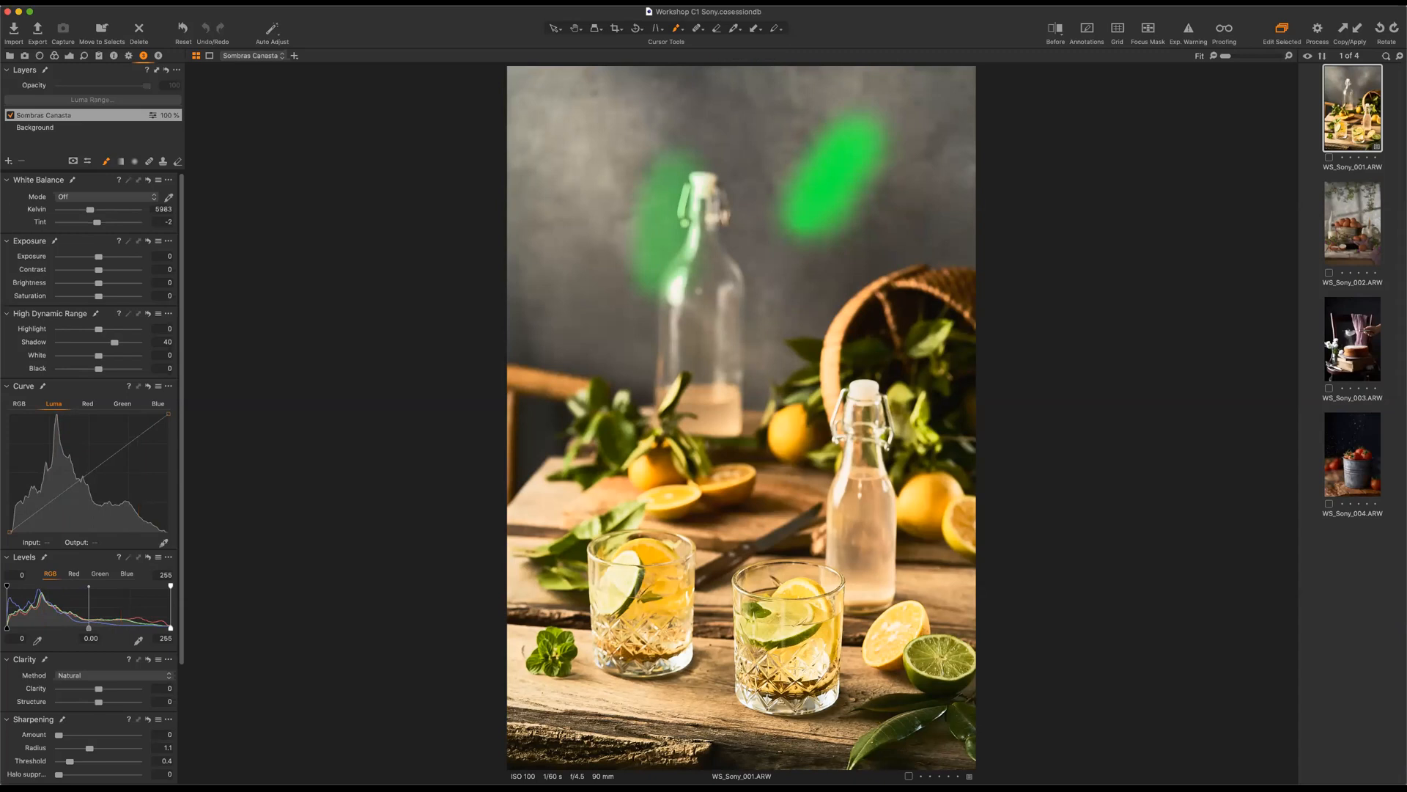
pyautogui.rightClick(57, 117)
pyautogui.click(89, 122)
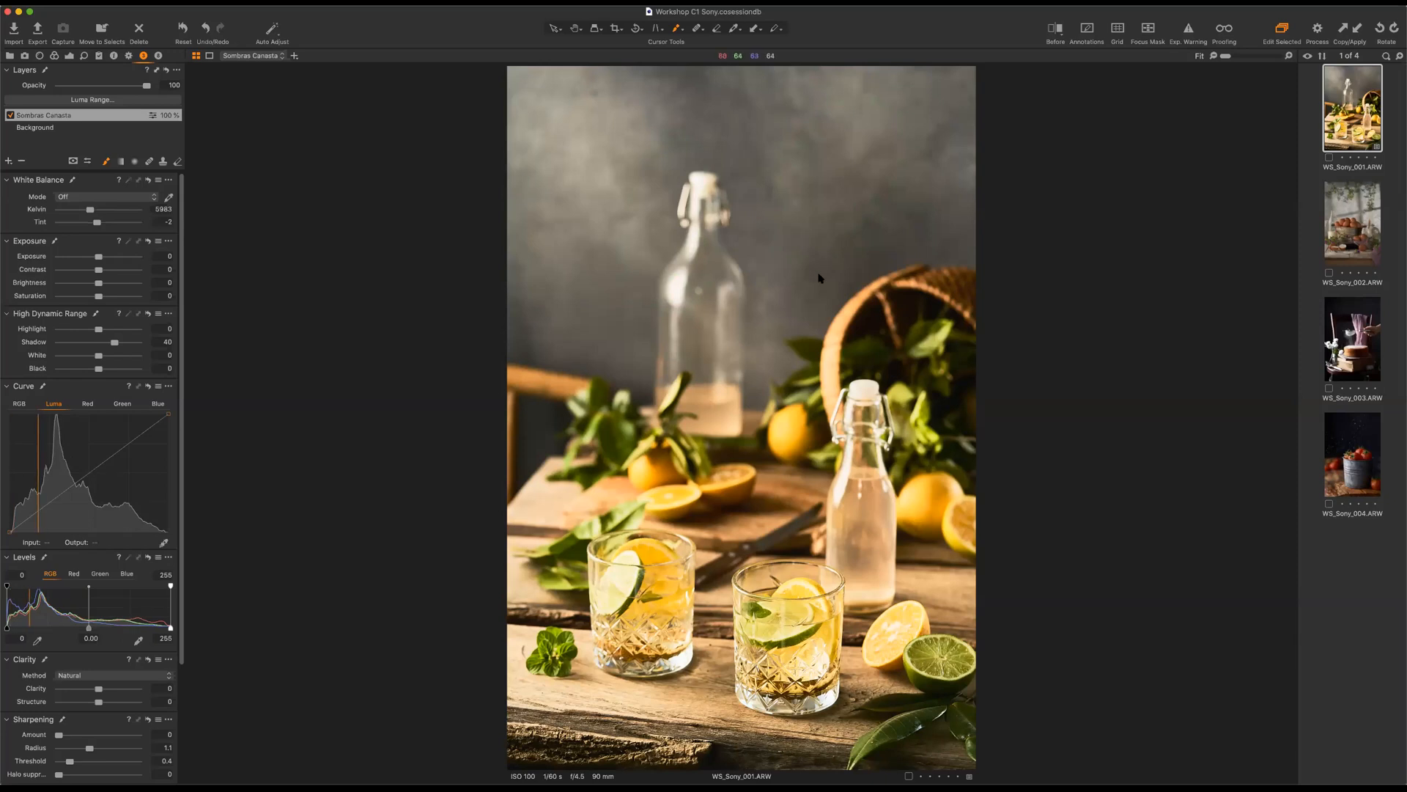
# Set the mask brush to size 344, Hardness 52 and Opacity 100.
pyautogui.rightClick(793, 283)
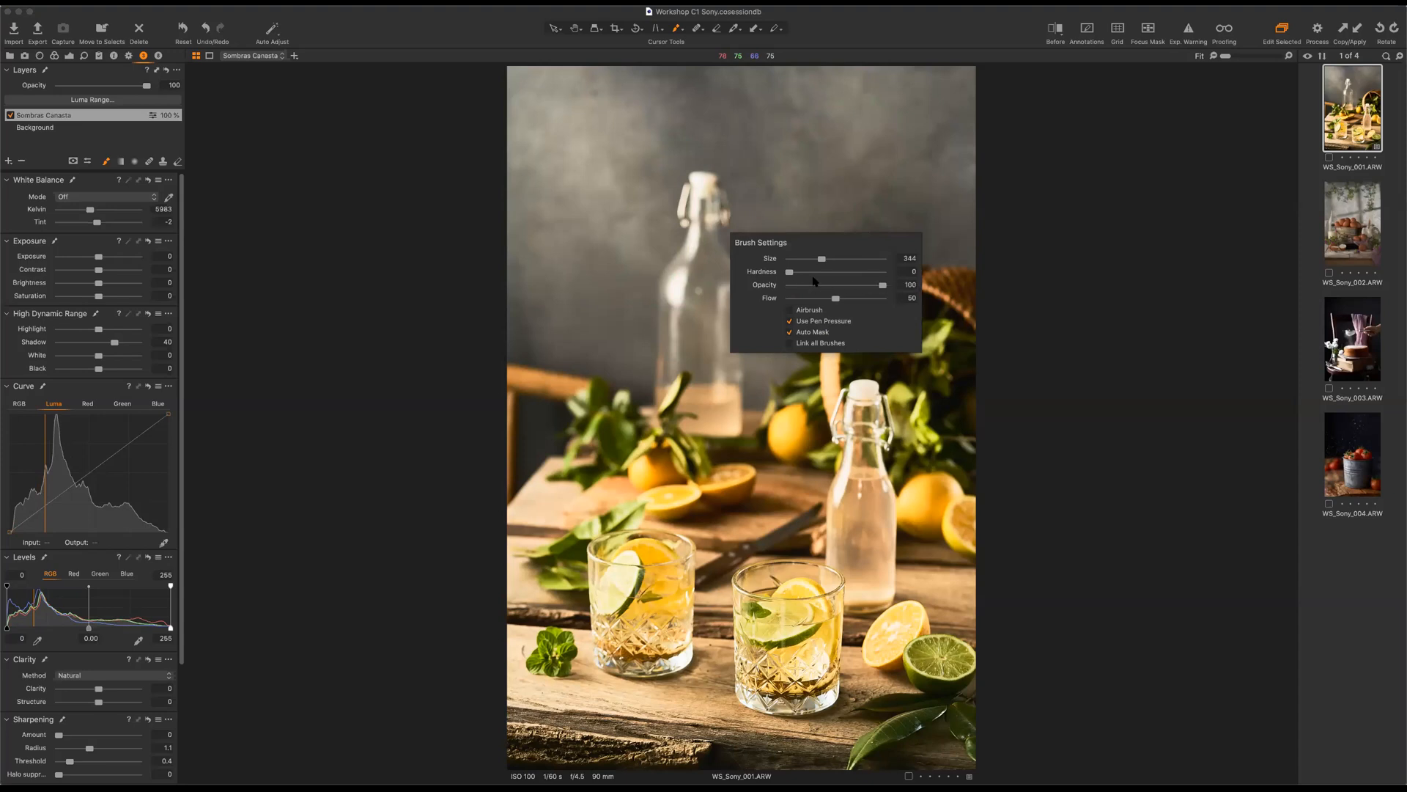
pyautogui.rightClick(878, 279)
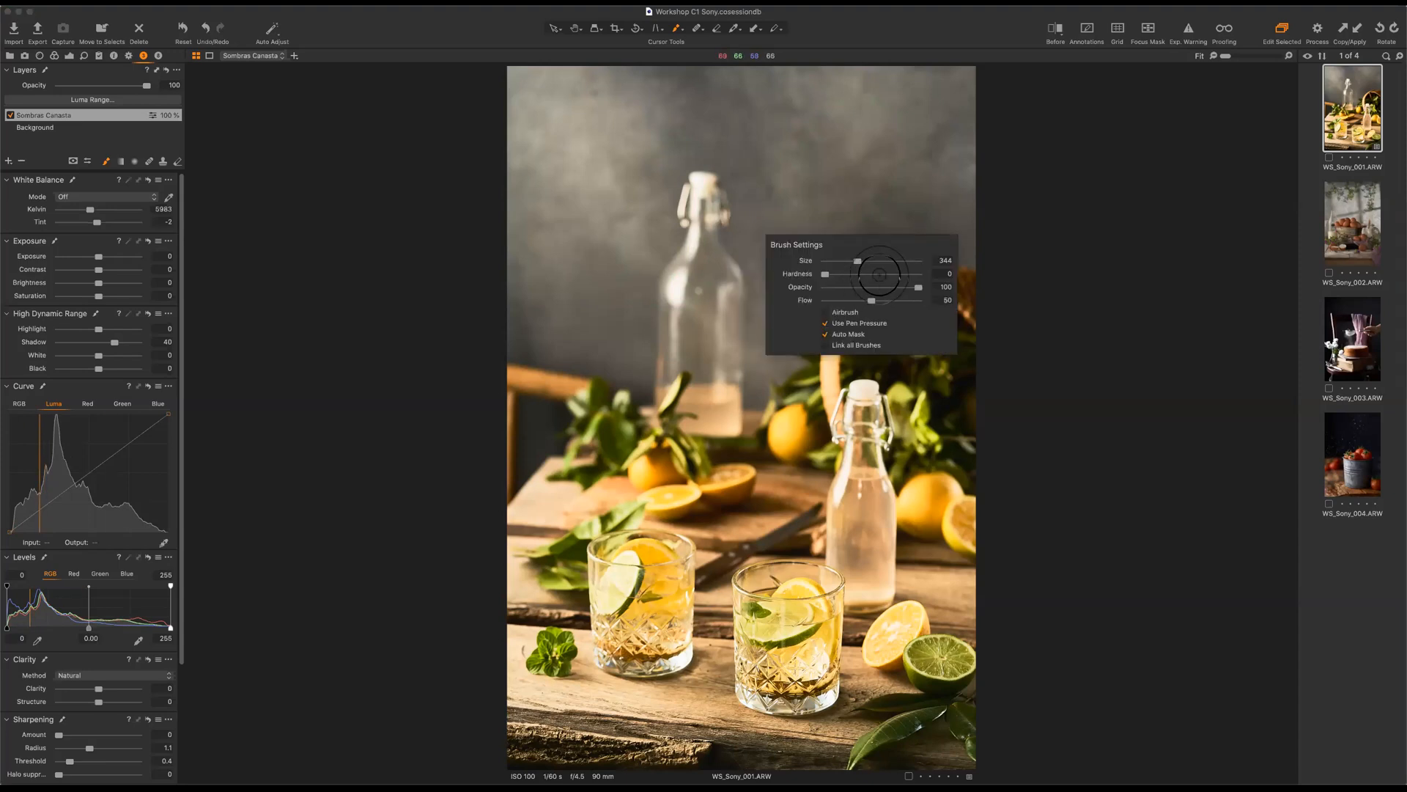
pyautogui.click(883, 274)
pyautogui.click(874, 273)
pyautogui.click(844, 225)
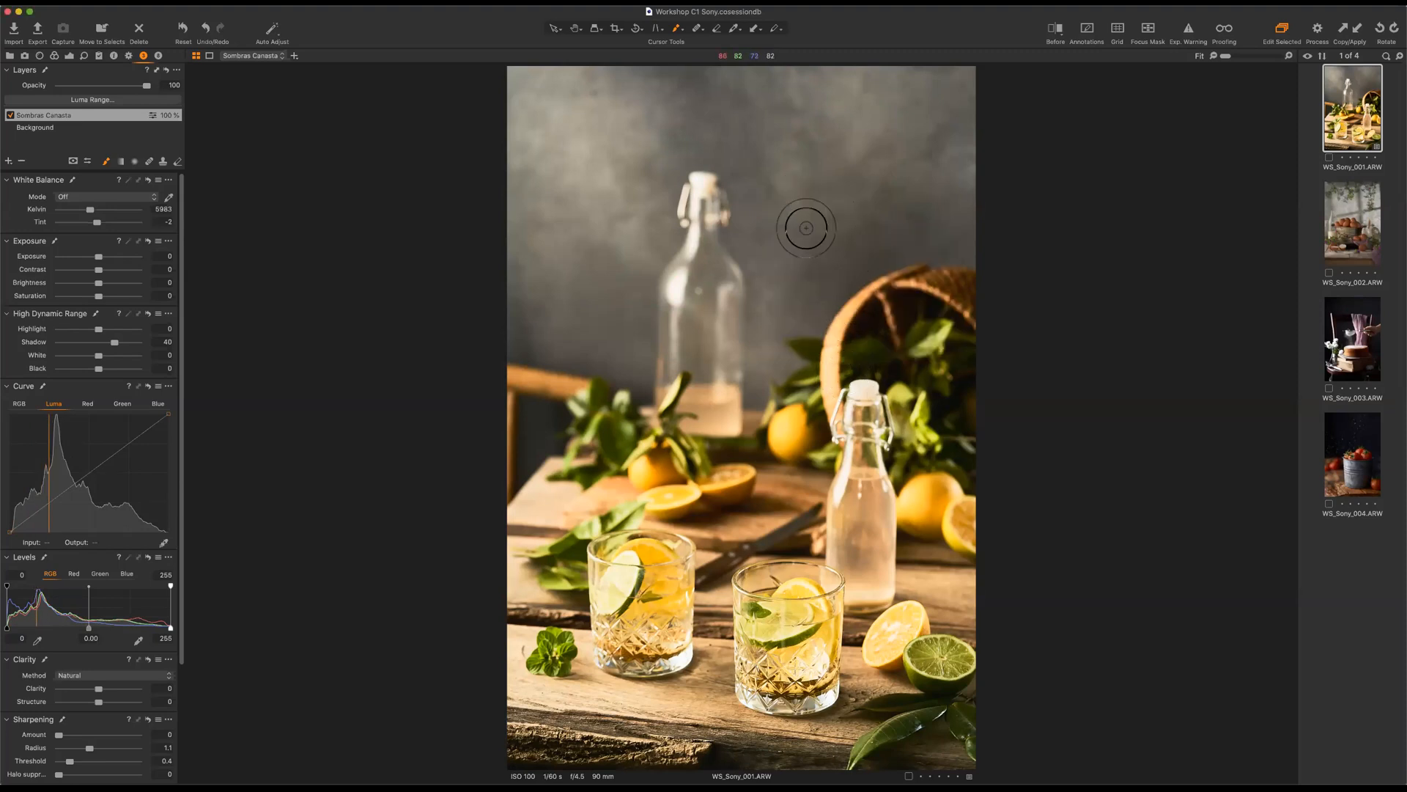
pyautogui.rightClick(929, 268)
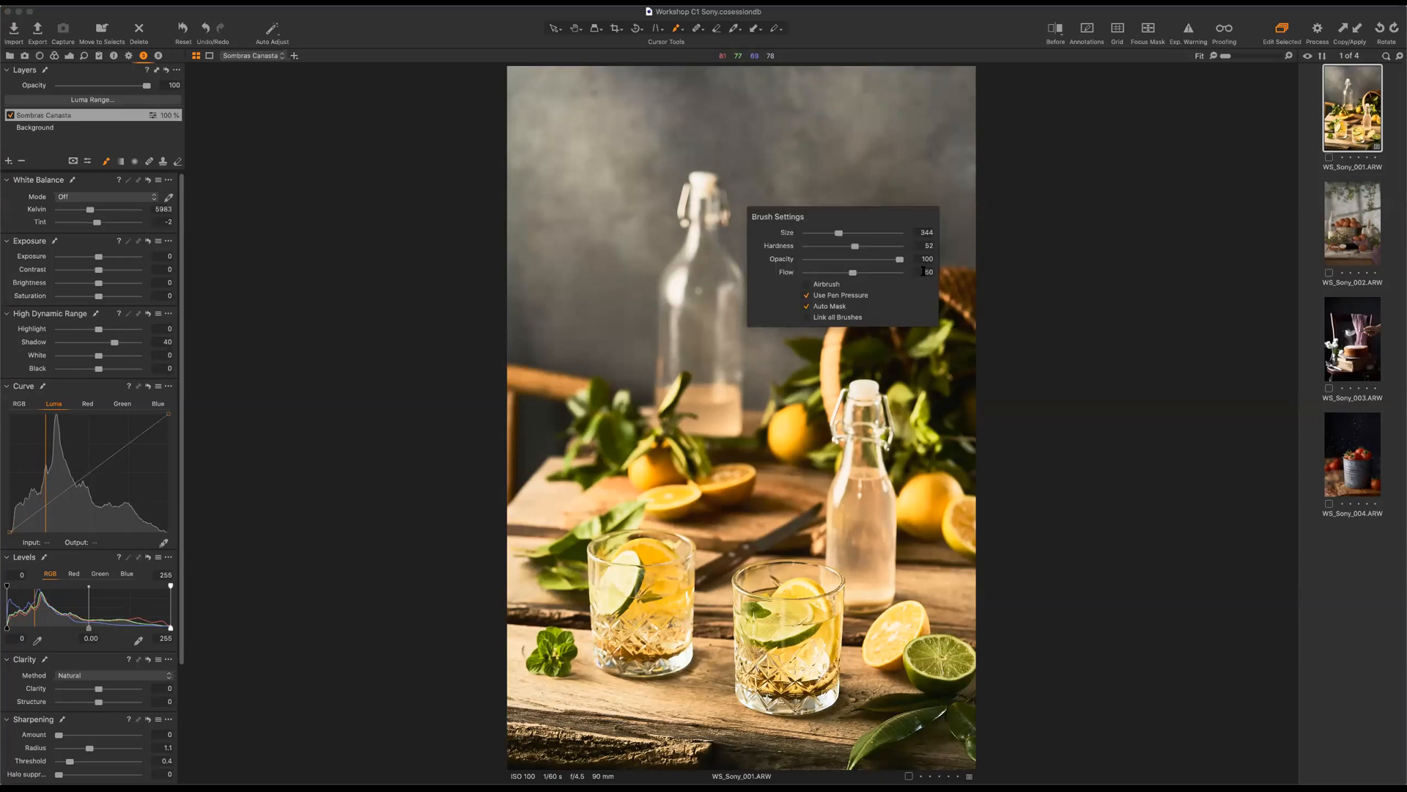
# Paint overlapping Flow 50 test strokes on the backdrop above the basket and undo them all.
pyautogui.moveTo(841, 185); pyautogui.dragTo(878, 99)
pyautogui.moveTo(839, 164); pyautogui.dragTo(848, 207)
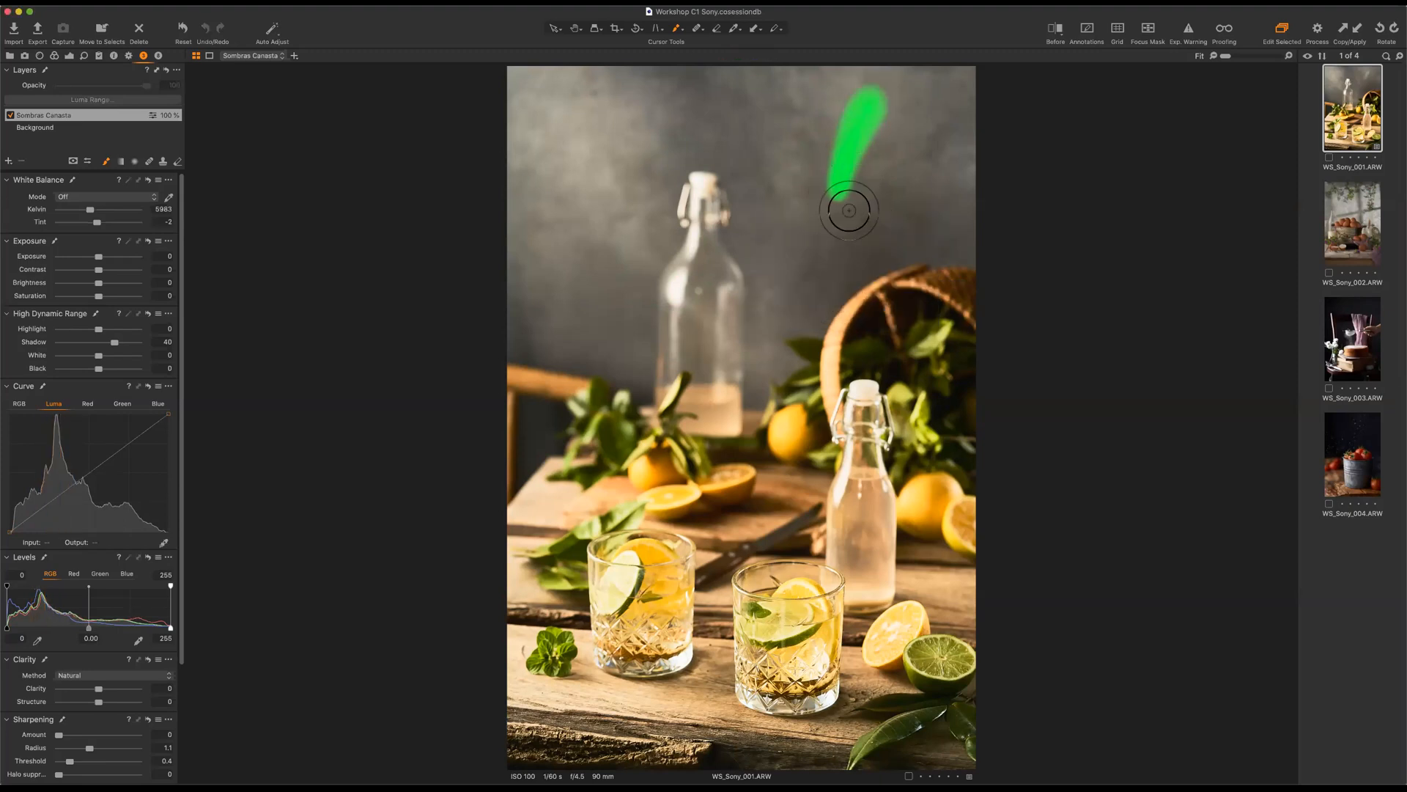
pyautogui.moveTo(848, 120); pyautogui.dragTo(841, 238)
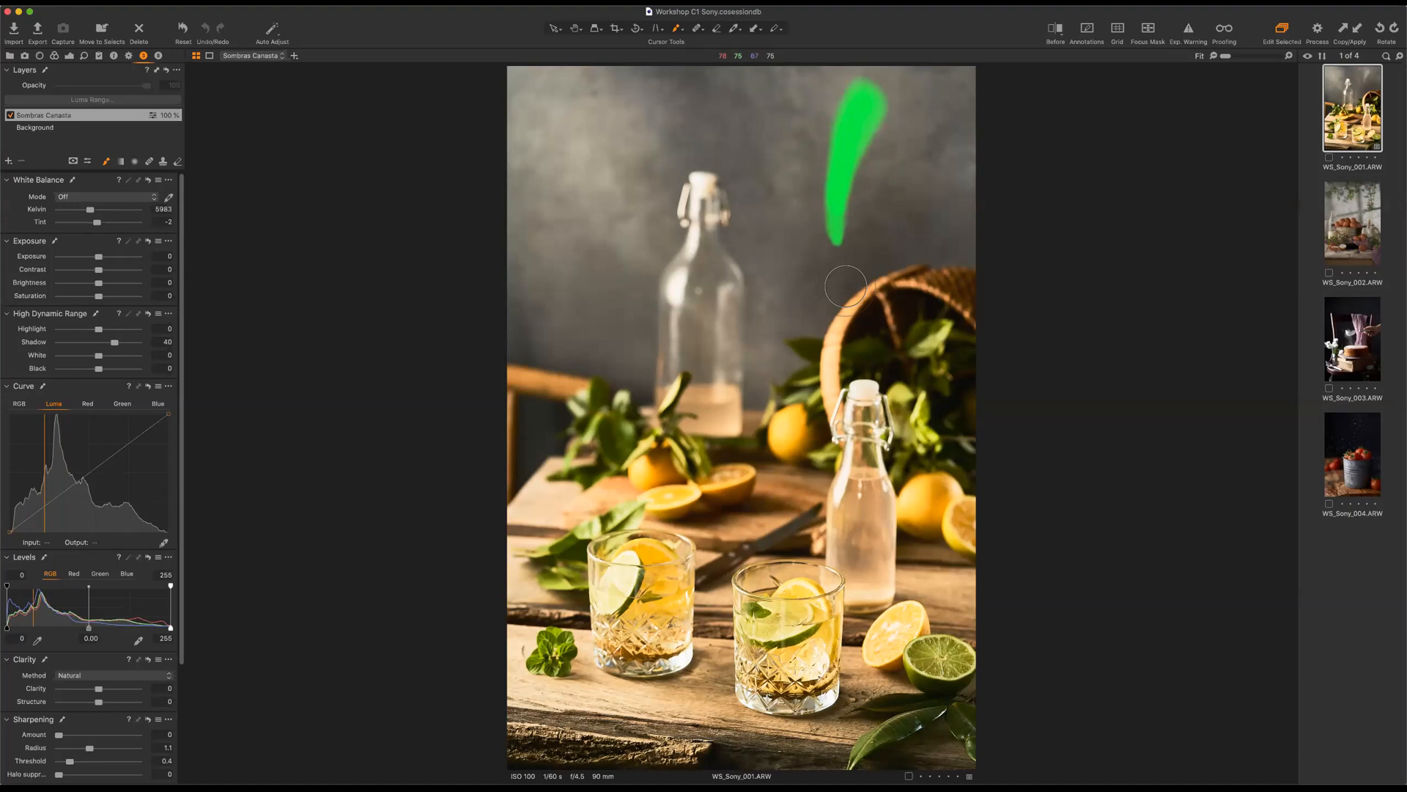
pyautogui.press('super+z')
pyautogui.press('super+z')
pyautogui.press('super+z')
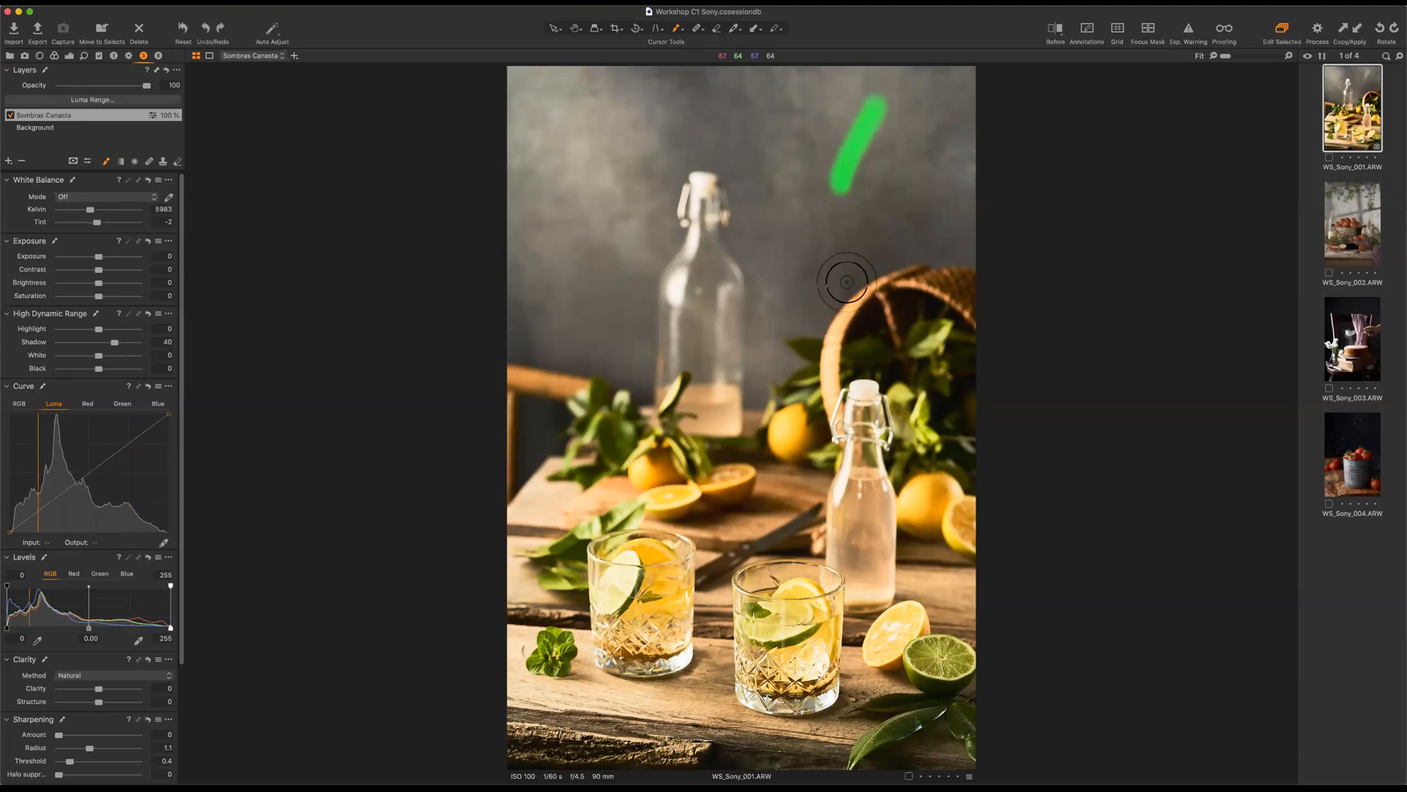
pyautogui.press('super+z')
# Brush the Sombras Canasta mask over the dark leaves and shaded interior of the basket.
pyautogui.rightClick(875, 297)
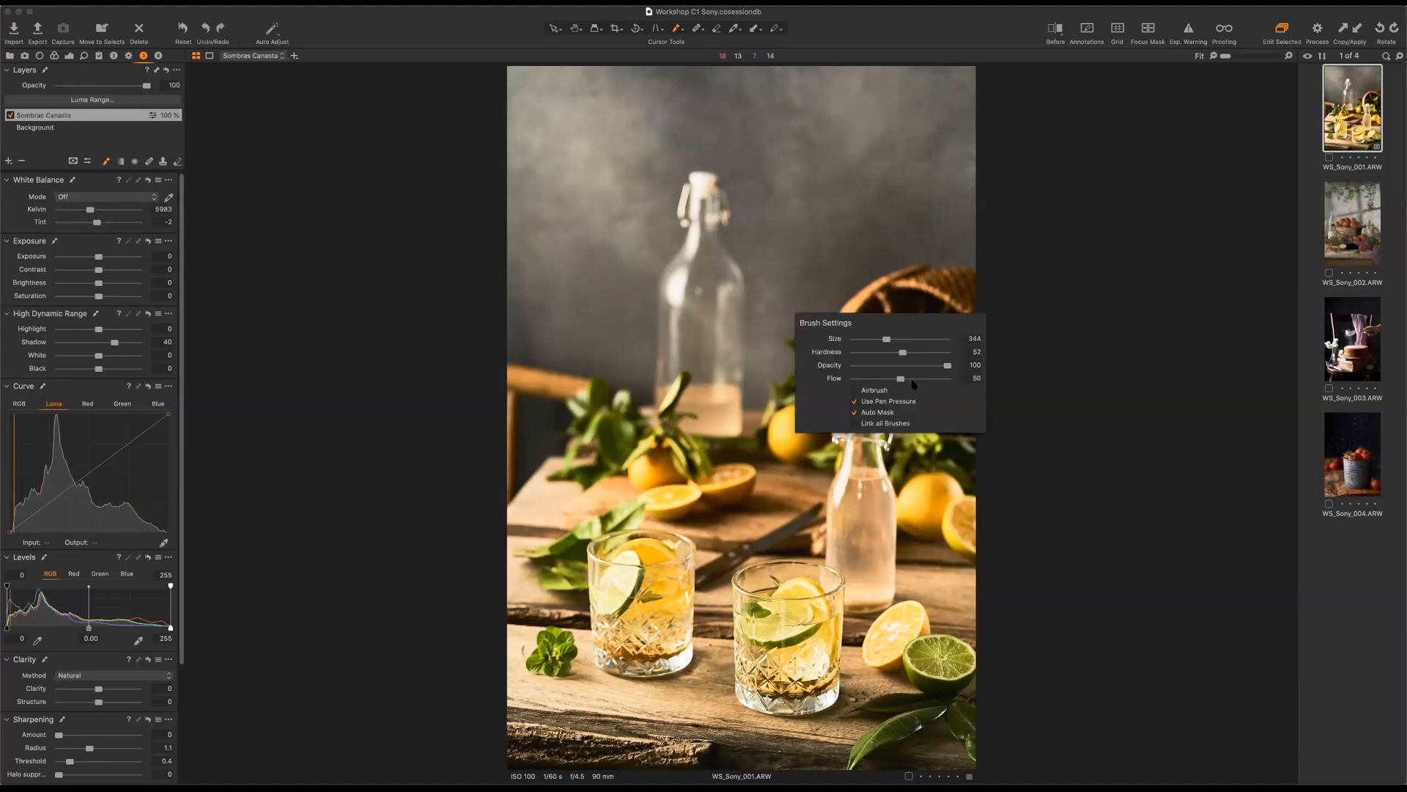
pyautogui.press('Escape')
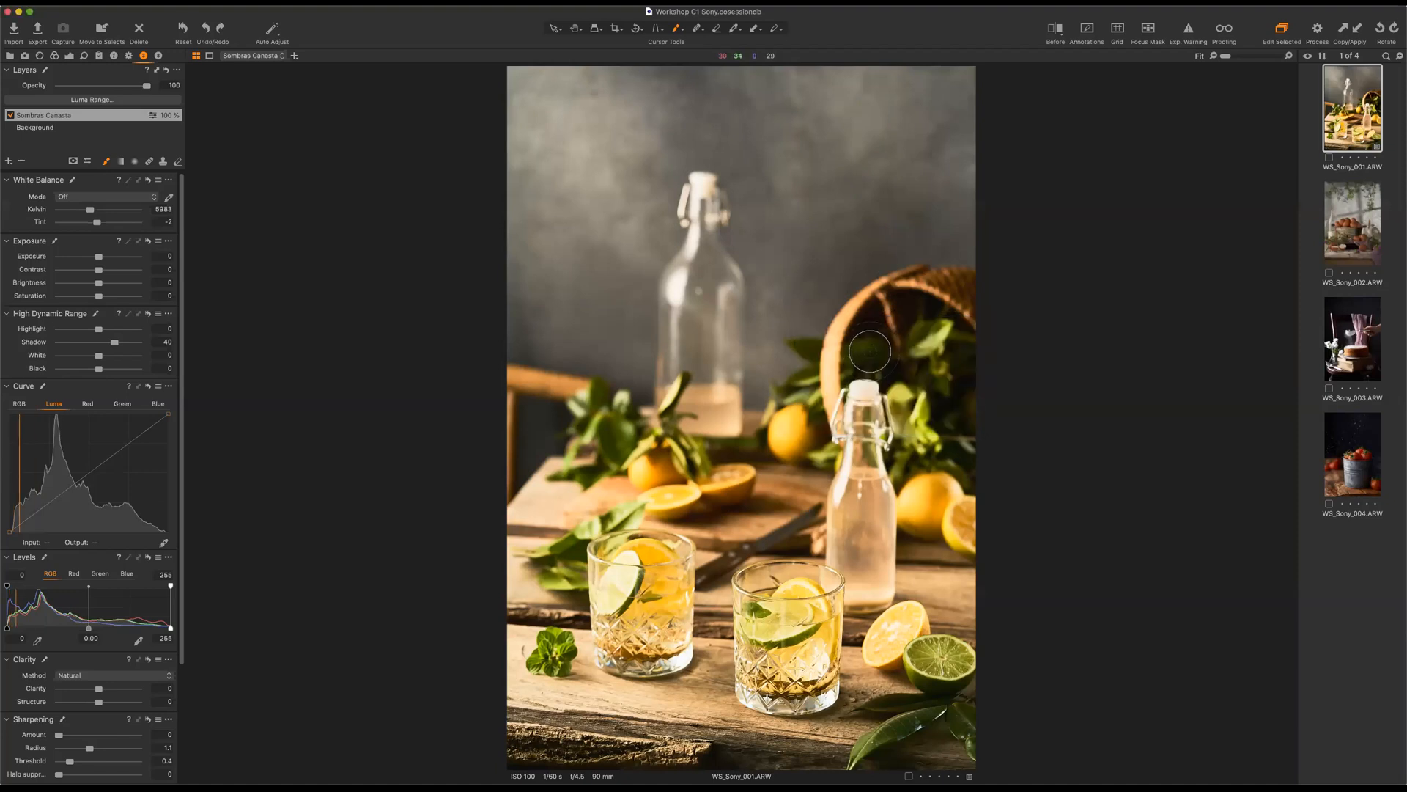
pyautogui.moveTo(861, 359)
pyautogui.mouseDown()
pyautogui.moveTo(876, 308)
pyautogui.moveTo(914, 297)
pyautogui.moveTo(952, 329)
pyautogui.moveTo(951, 459)
pyautogui.moveTo(907, 432)
pyautogui.moveTo(923, 465)
pyautogui.moveTo(872, 366)
pyautogui.moveTo(879, 300)
pyautogui.moveTo(912, 323)
pyautogui.moveTo(883, 315)
pyautogui.moveTo(941, 443)
pyautogui.moveTo(941, 315)
pyautogui.moveTo(942, 438)
pyautogui.moveTo(880, 338)
pyautogui.moveTo(914, 323)
pyautogui.moveTo(933, 358)
pyautogui.moveTo(941, 341)
pyautogui.moveTo(894, 318)
pyautogui.moveTo(852, 359)
pyautogui.moveTo(890, 320)
pyautogui.moveTo(955, 349)
pyautogui.moveTo(961, 486)
pyautogui.moveTo(937, 358)
pyautogui.moveTo(913, 344)
pyautogui.mouseUp()
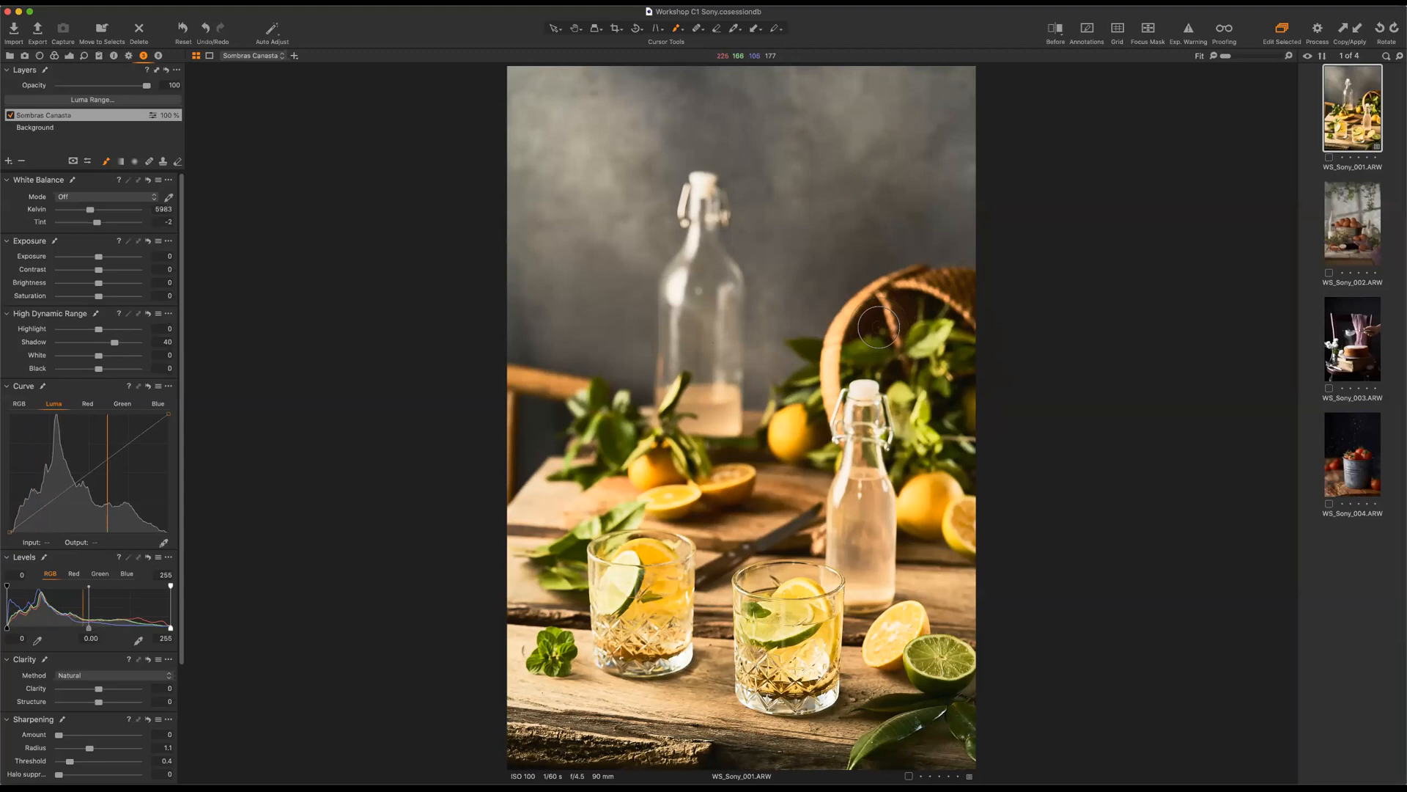
pyautogui.moveTo(873, 332)
pyautogui.mouseDown()
pyautogui.moveTo(872, 315)
pyautogui.moveTo(864, 330)
pyautogui.mouseUp()
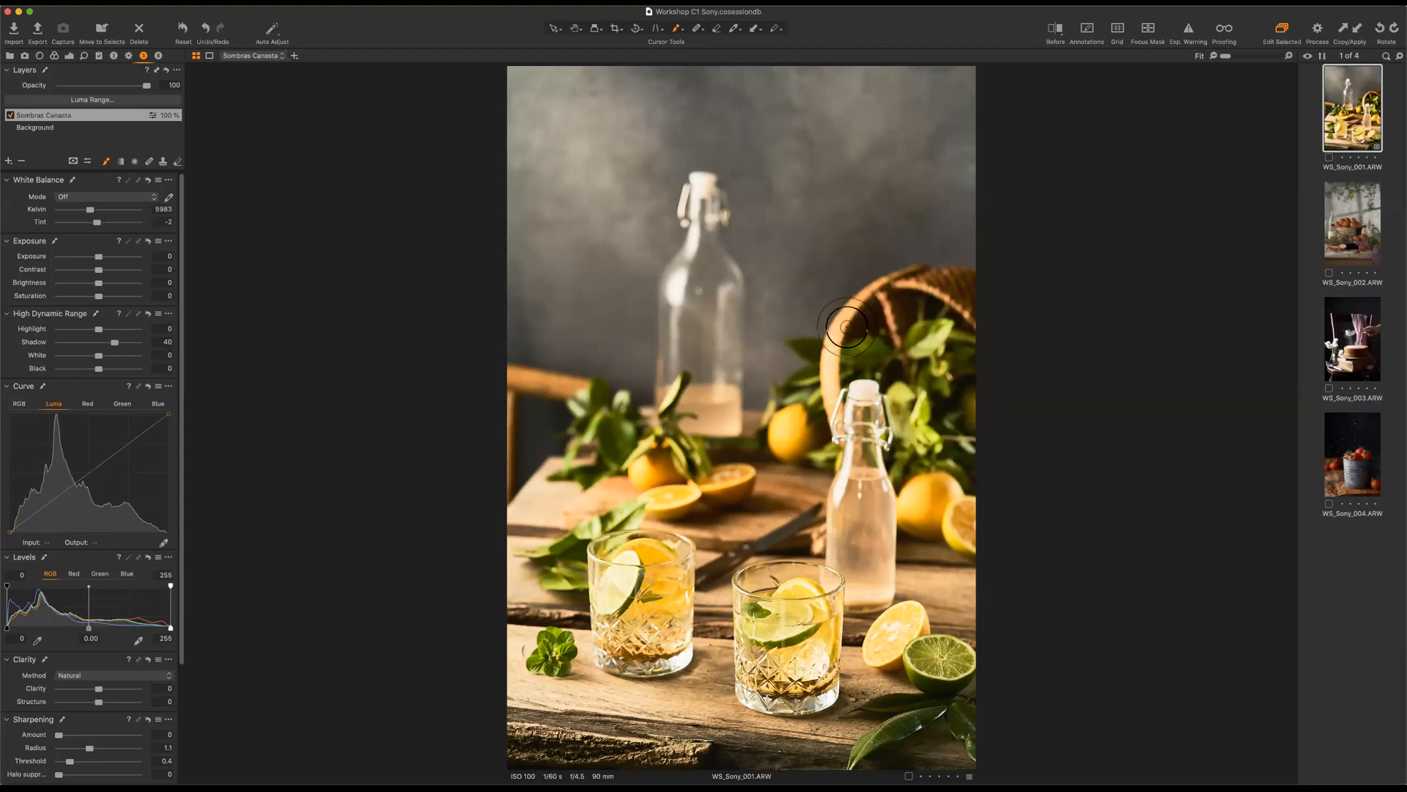
# Check the photo for blown highlights with the exposure warning and turn the warning off.
pyautogui.press('v')
pyautogui.click(1187, 31)
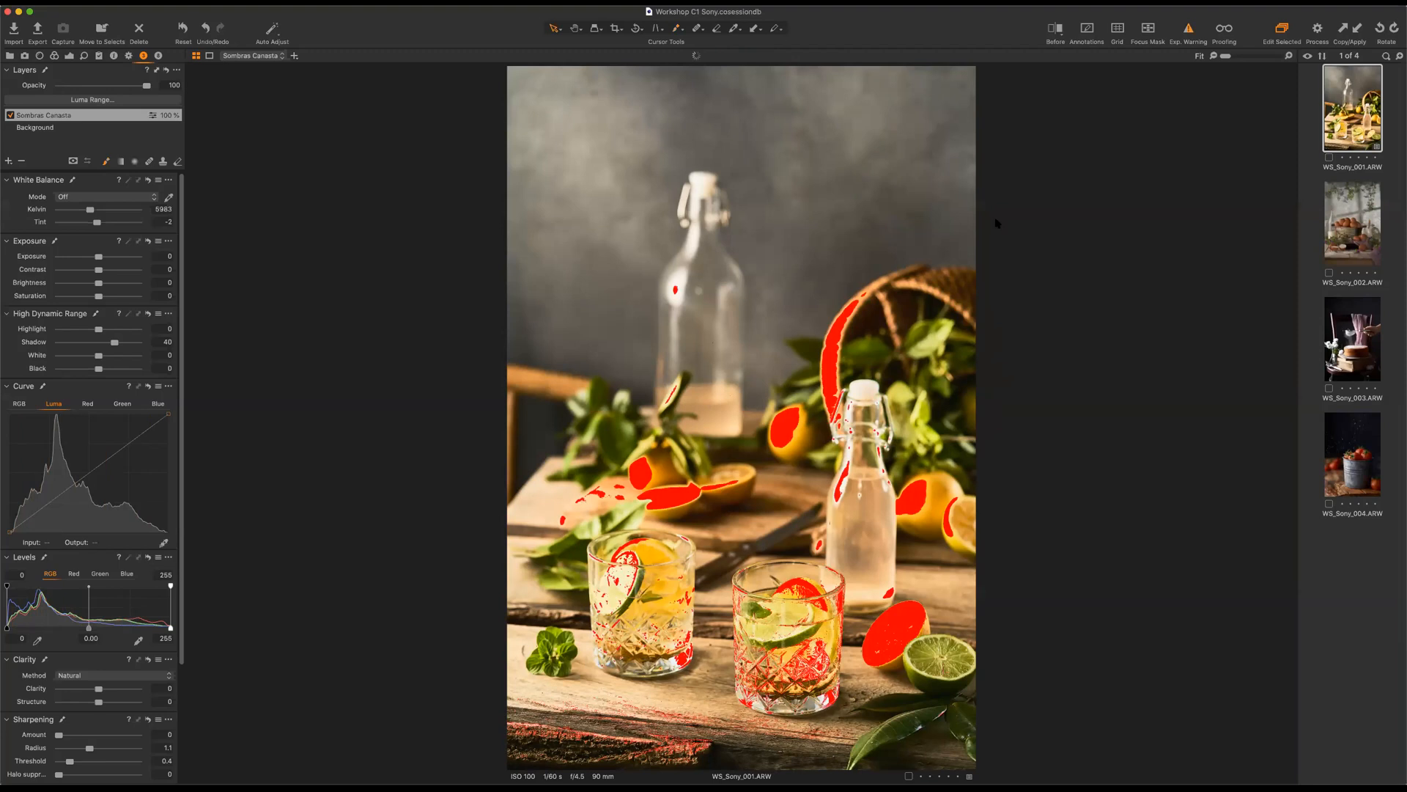
pyautogui.click(1185, 33)
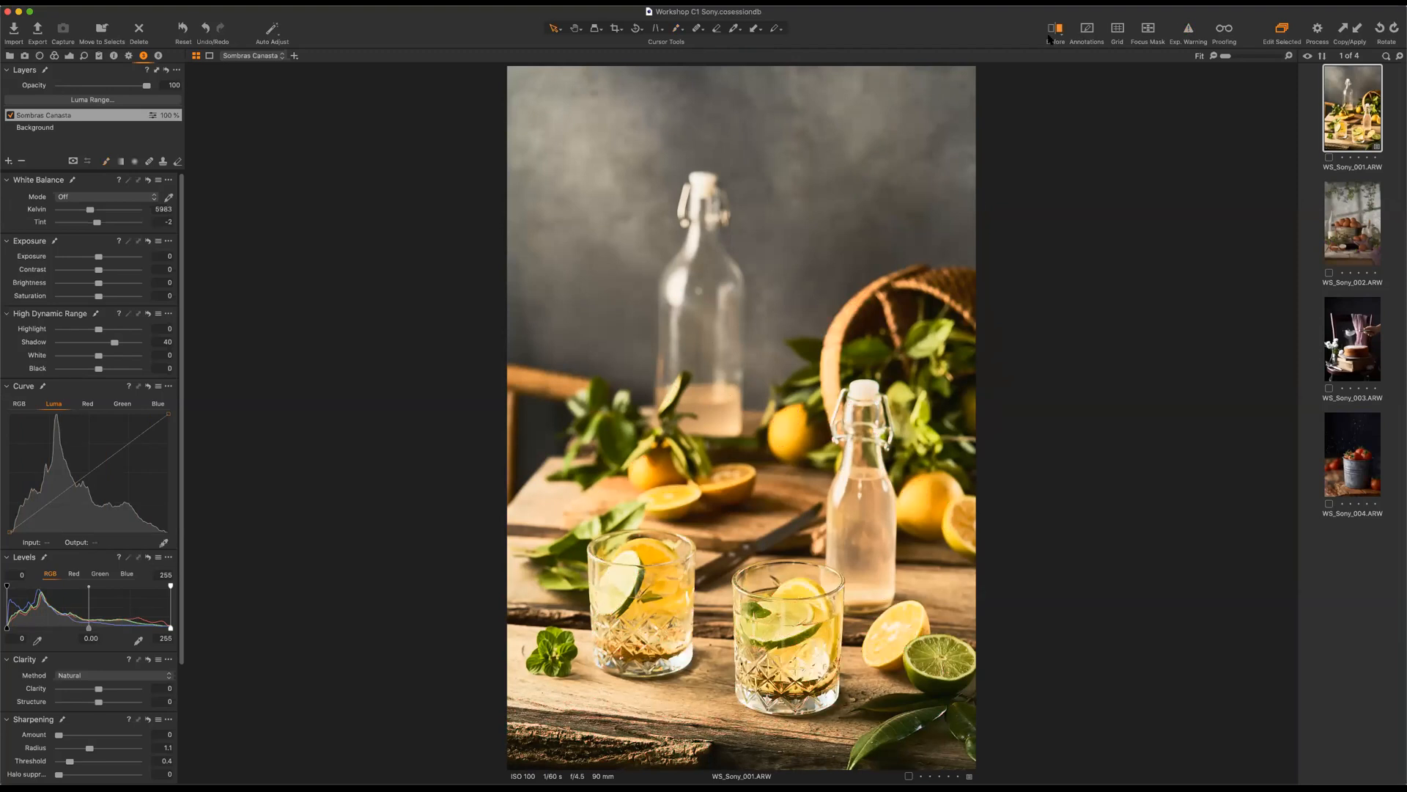
# Compare the photo before and after the edits, and with the Sombras Canasta layer off and on.
pyautogui.click(1053, 33)
pyautogui.moveTo(740, 414); pyautogui.dragTo(584, 418)
pyautogui.click(10, 116)
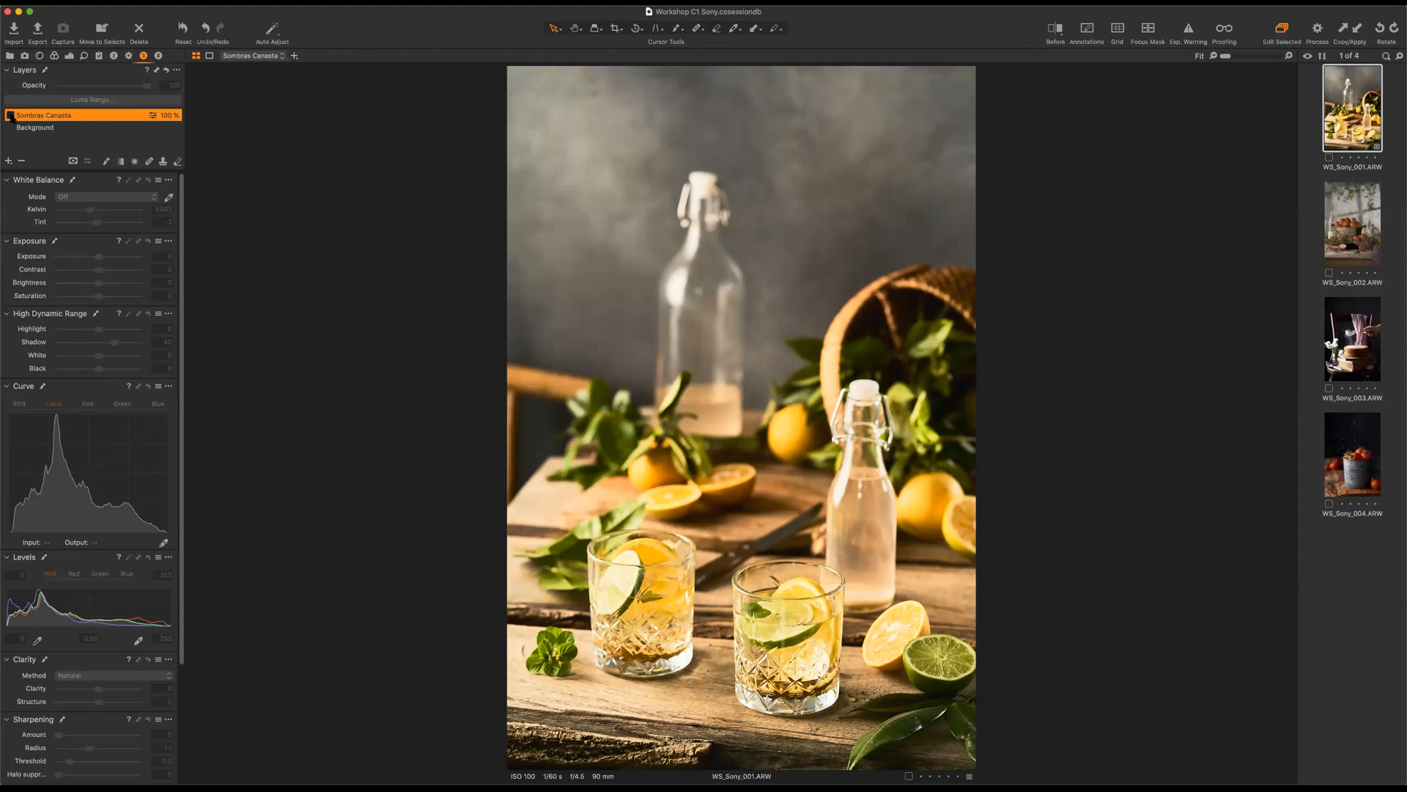
pyautogui.click(10, 115)
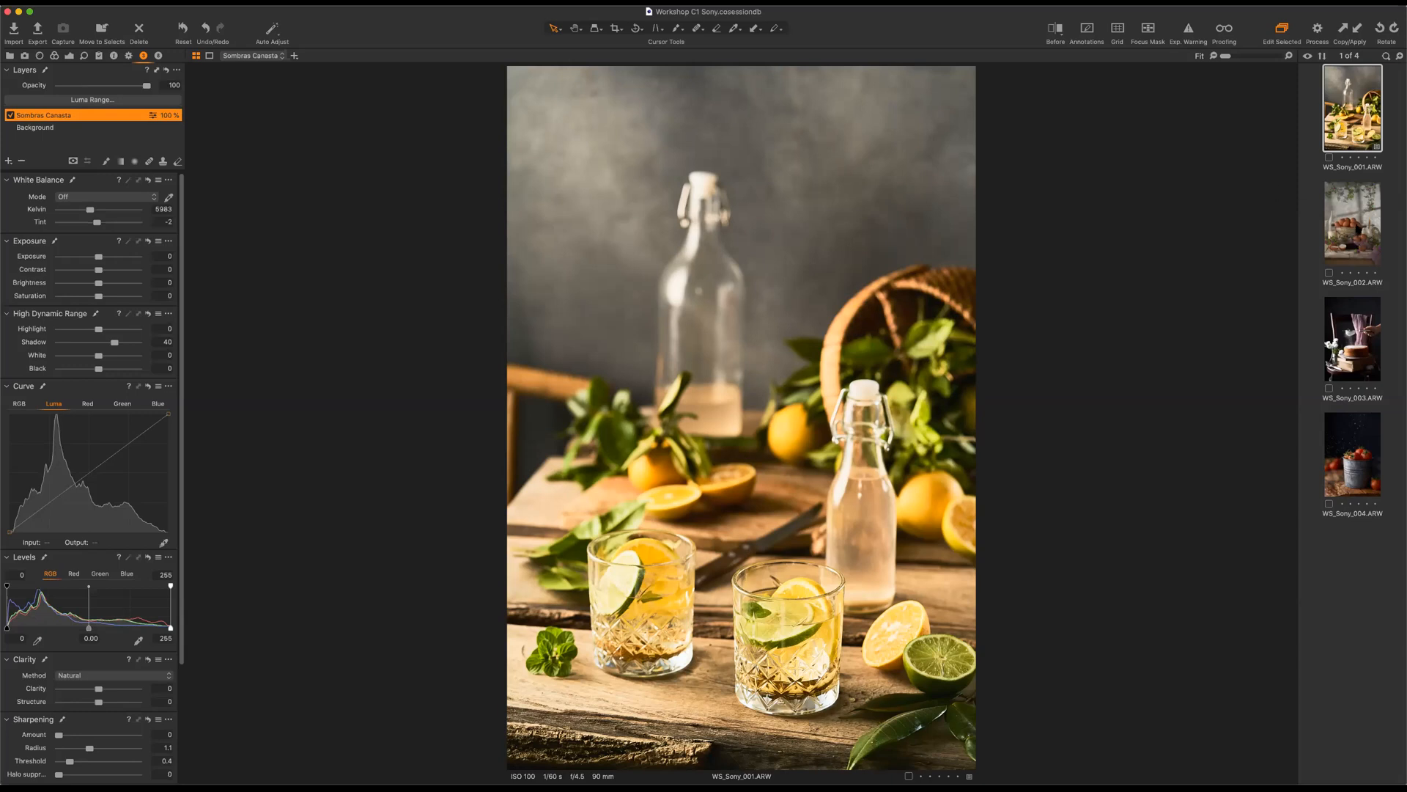
# Browse the egg, cake and tomato photos and return to the citrus drinks photo.
pyautogui.press('Down')
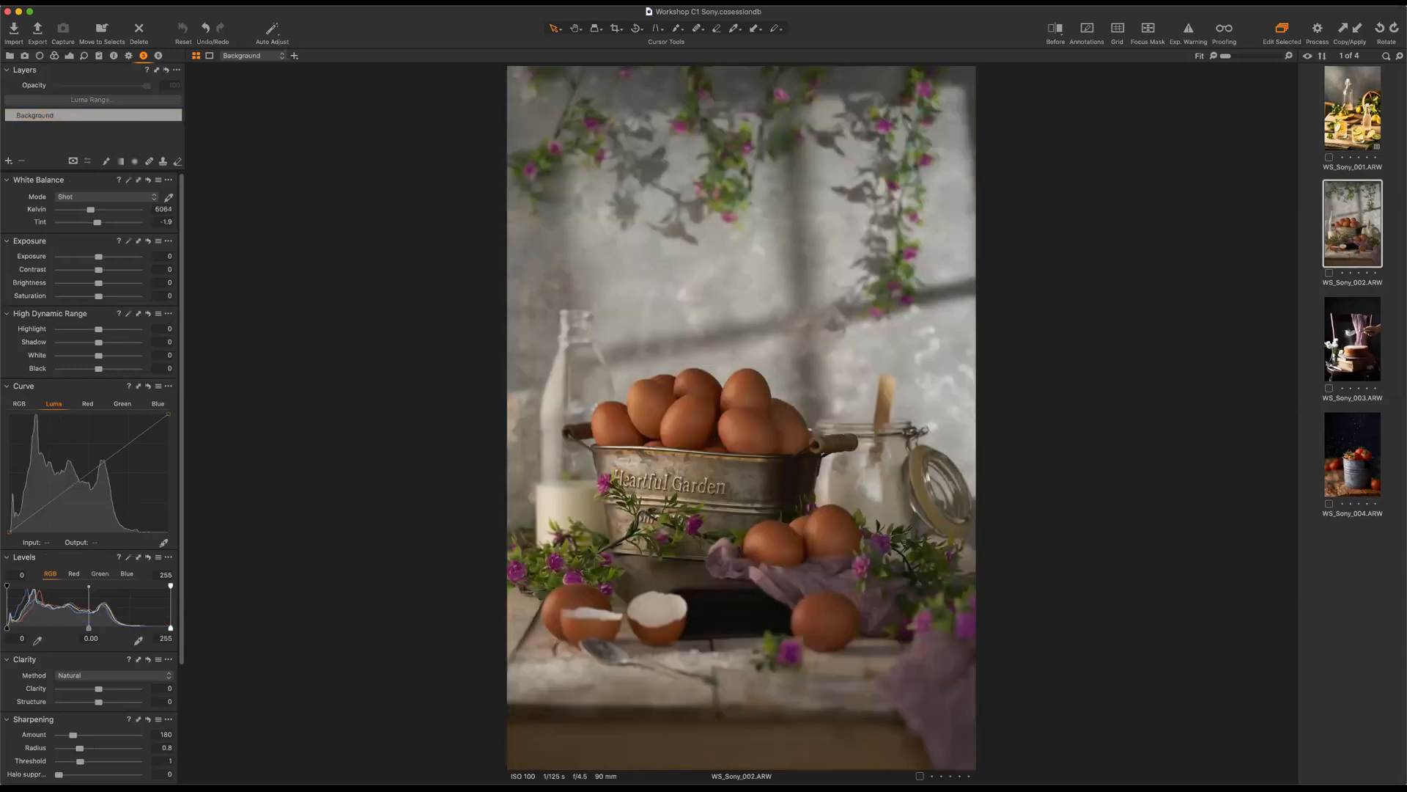
pyautogui.press('Down')
pyautogui.press('Down')
pyautogui.press('Up')
pyautogui.press('Up')
pyautogui.press('Down')
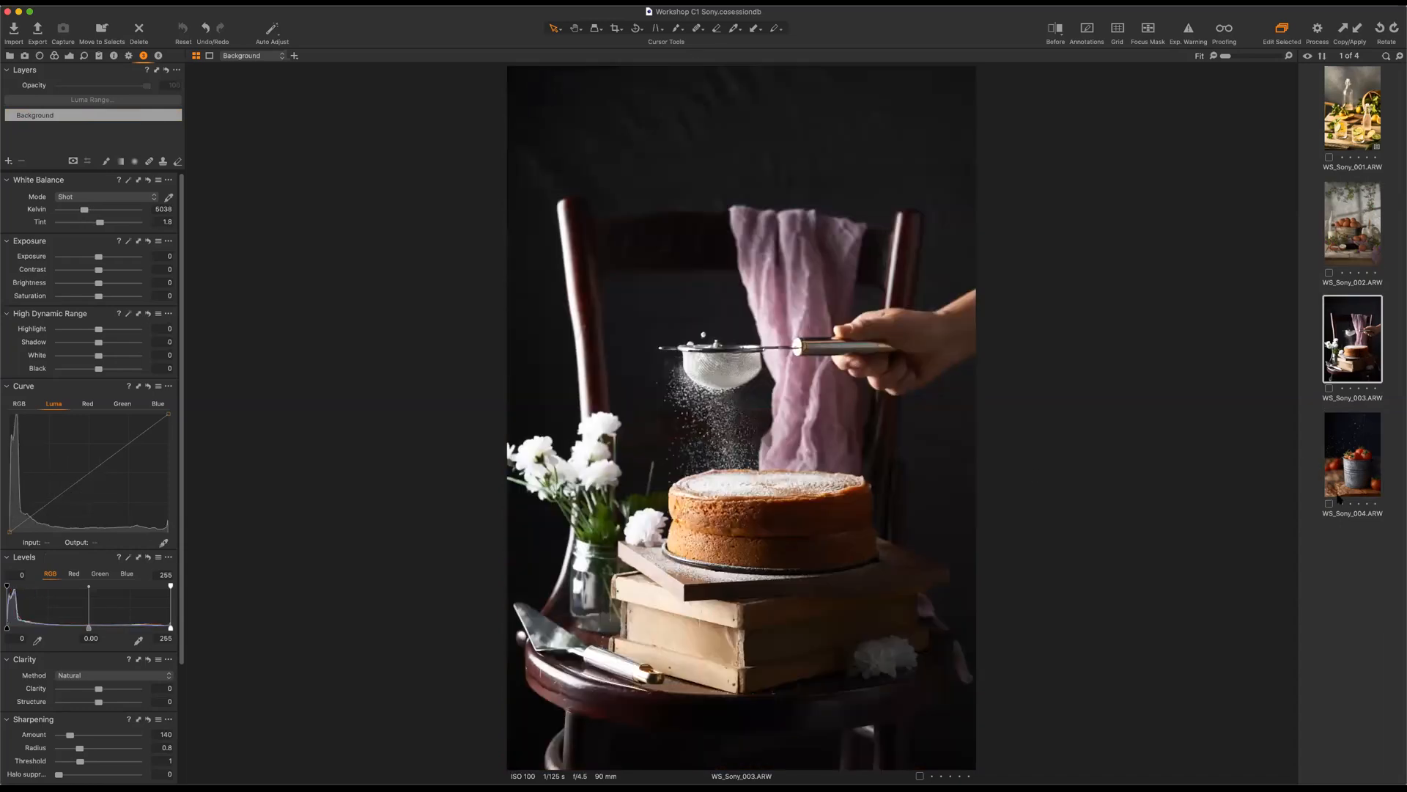
pyautogui.press('Down')
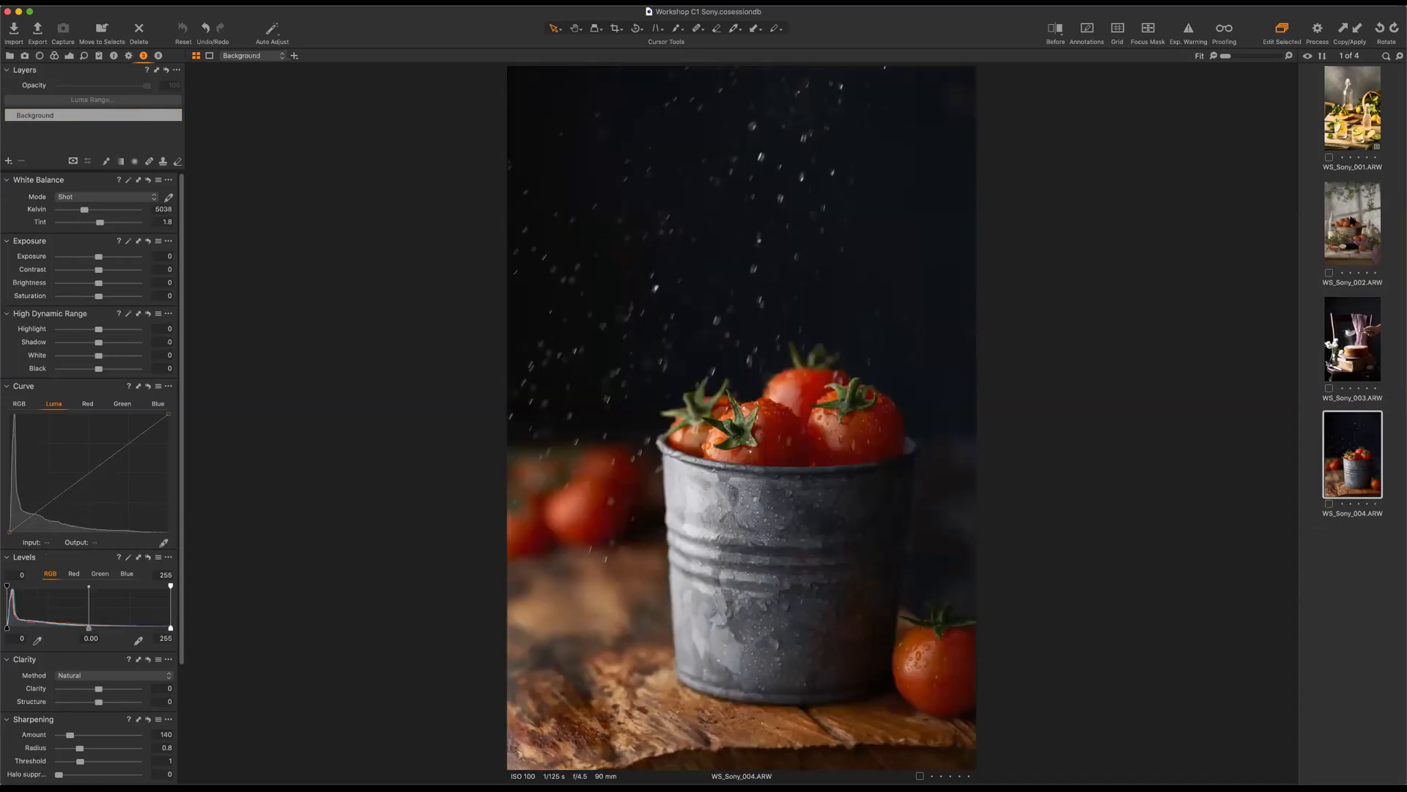
pyautogui.click(1340, 284)
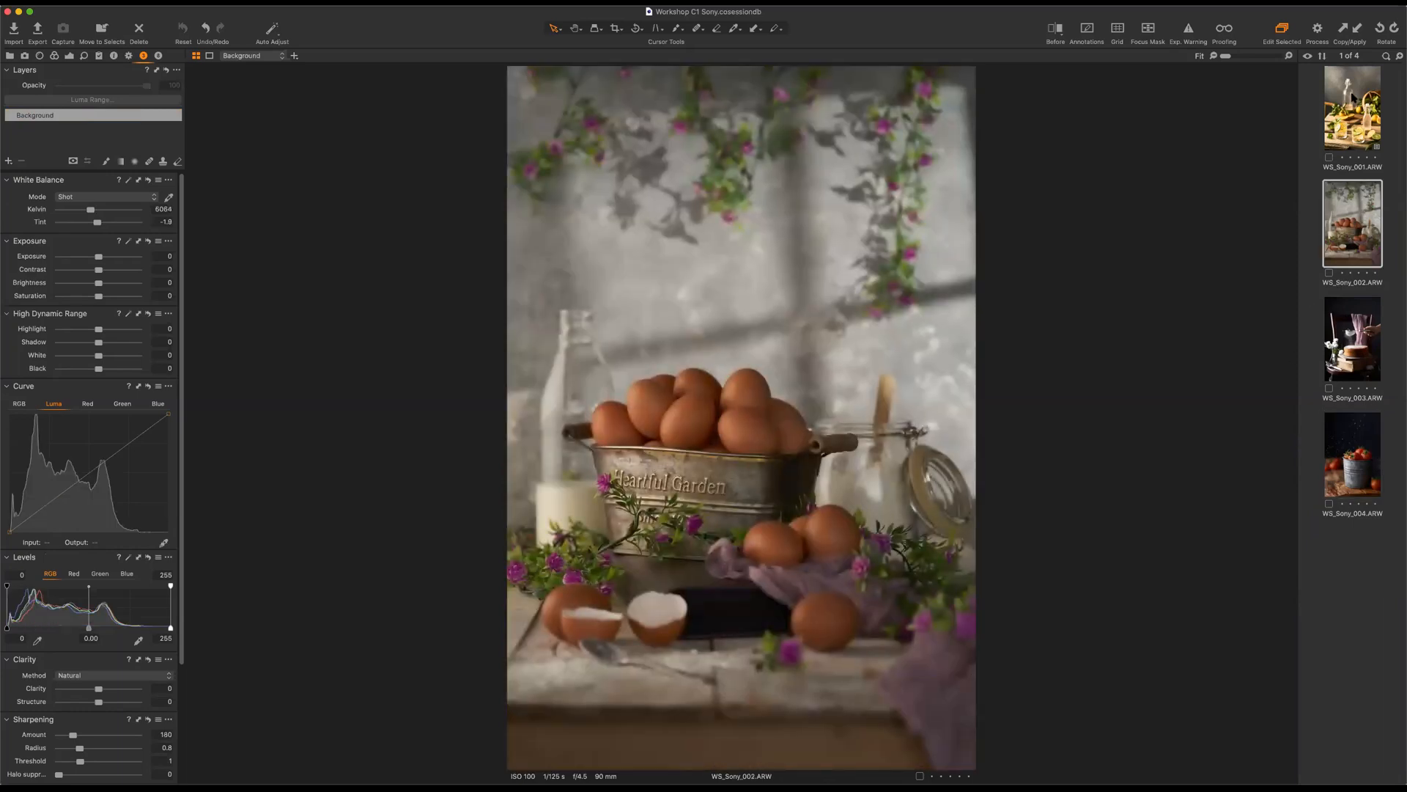
pyautogui.press('Up')
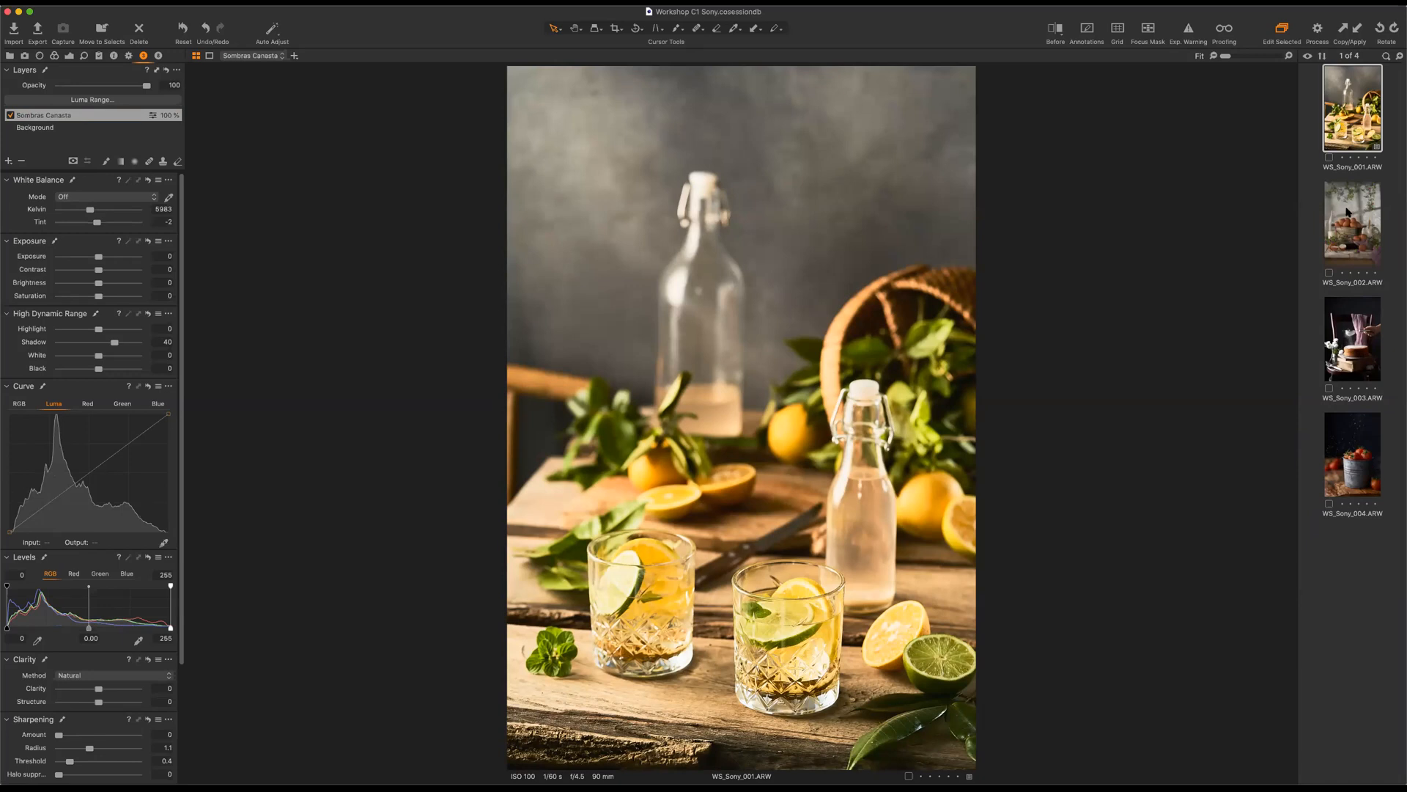
# View the egg photo and select WS_Sony_001 and WS_Sony_002 together to show them side by side.
pyautogui.click(1349, 235)
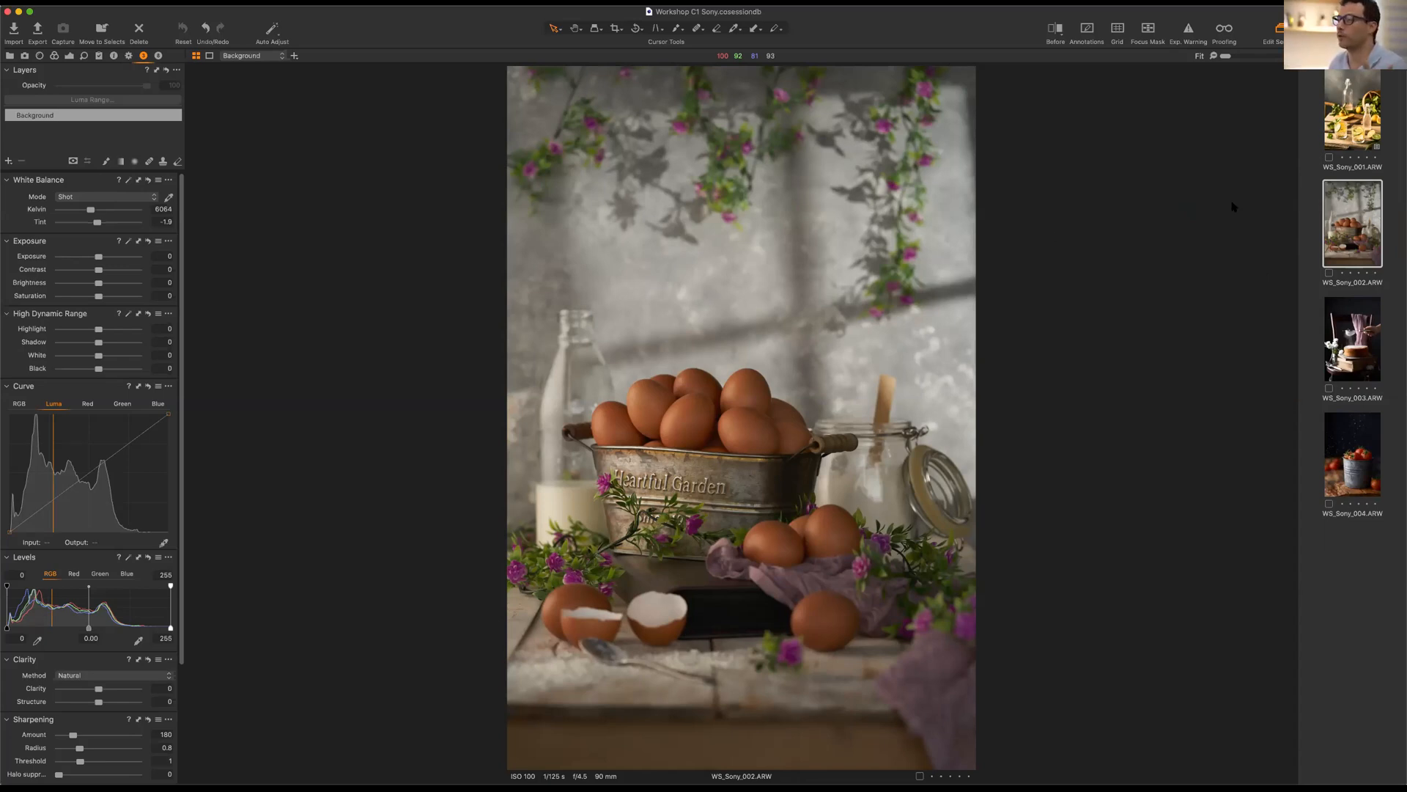
pyautogui.click(1343, 111)
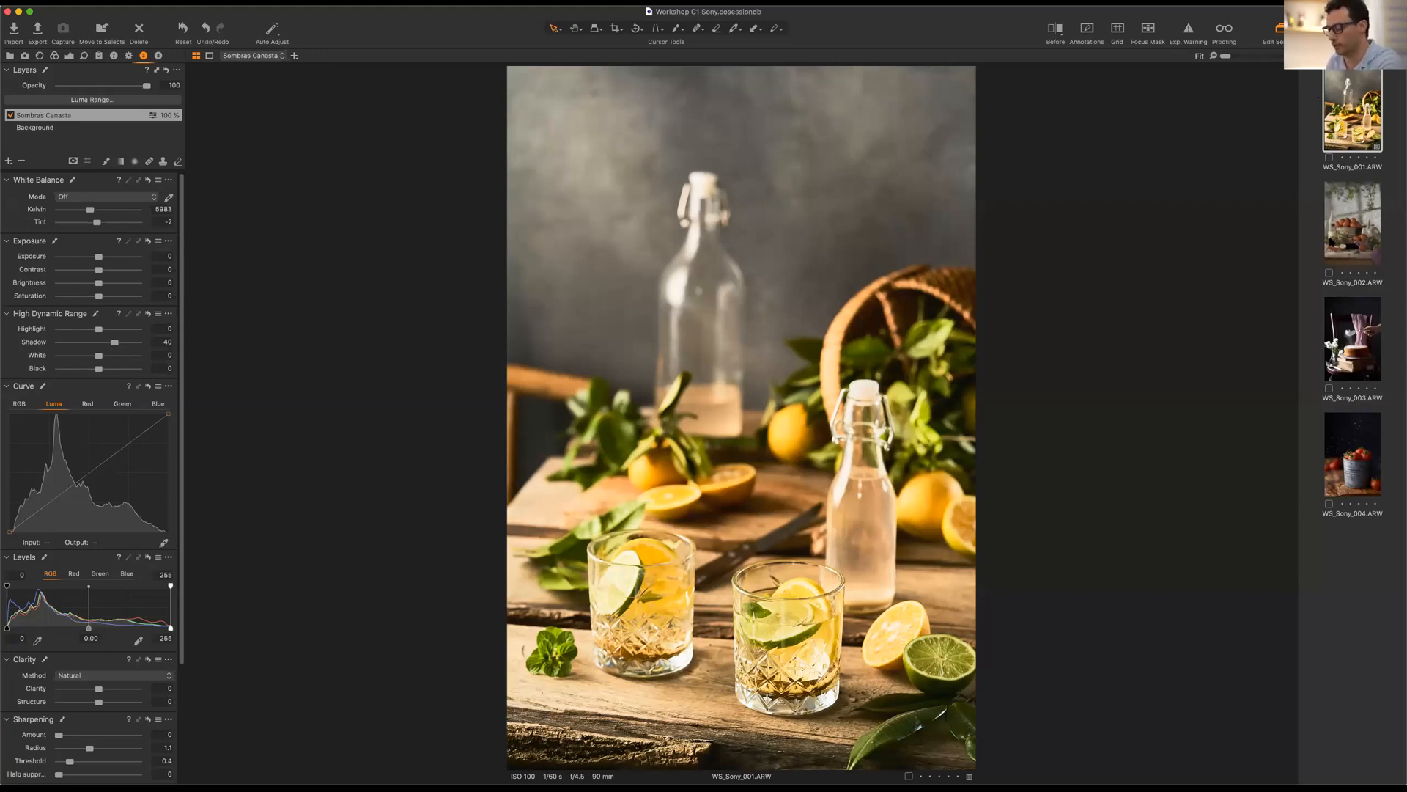
pyautogui.hotkey('shift', 'Right')
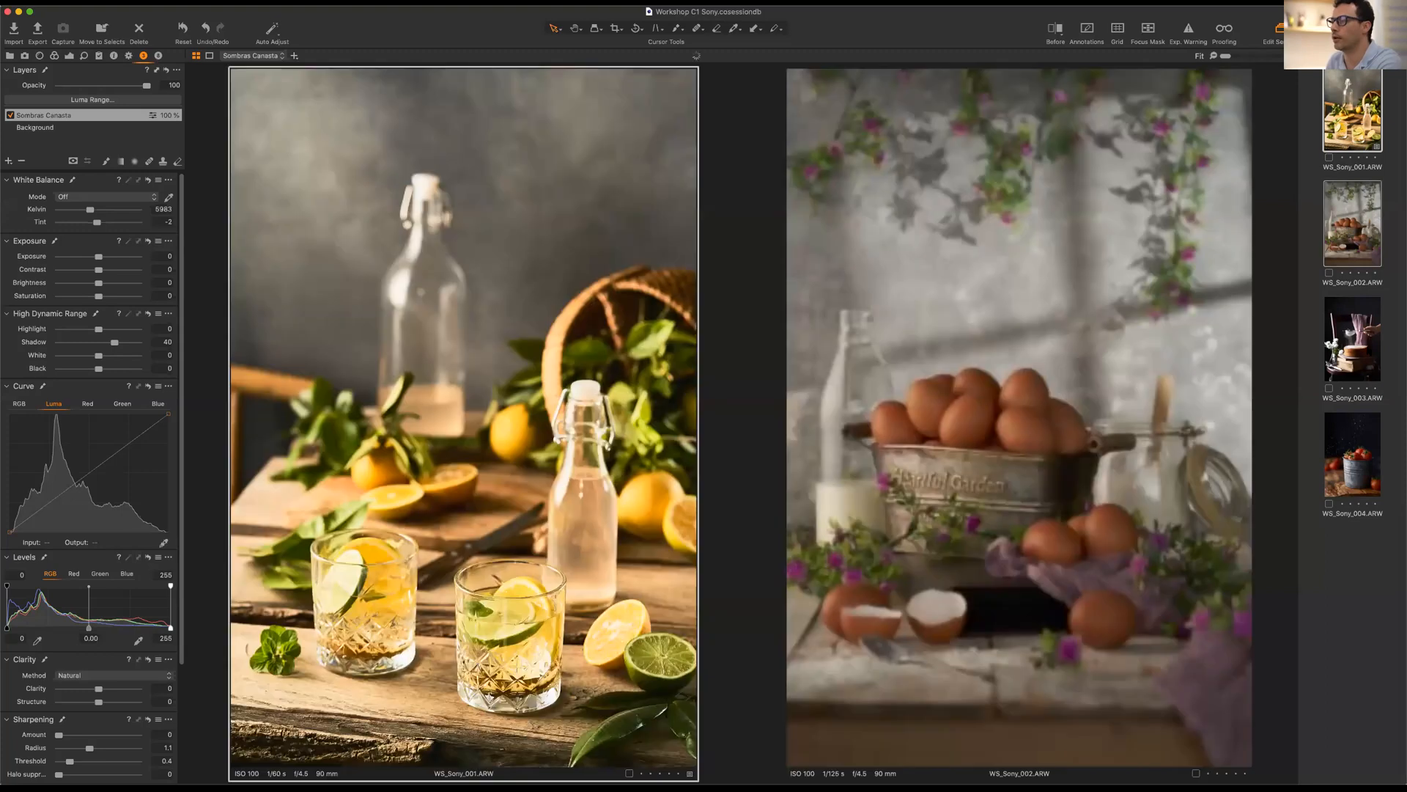
# Extend the side-by-side comparison to the cake photo WS_Sony_003 and clear the photo selection.
pyautogui.hotkey('shift', 'Right')
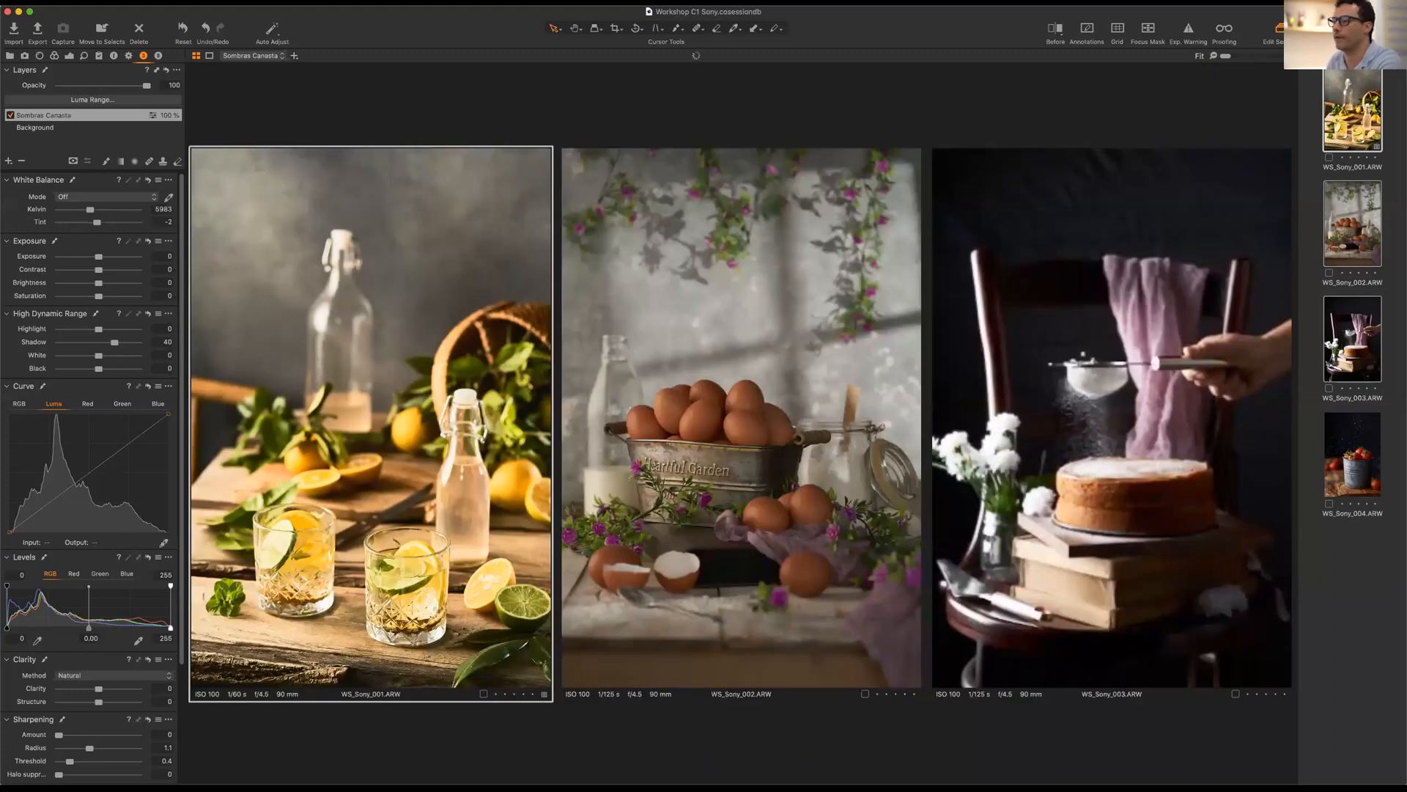
pyautogui.hotkey('shift', 'Right')
pyautogui.hotkey('shift', 'Left')
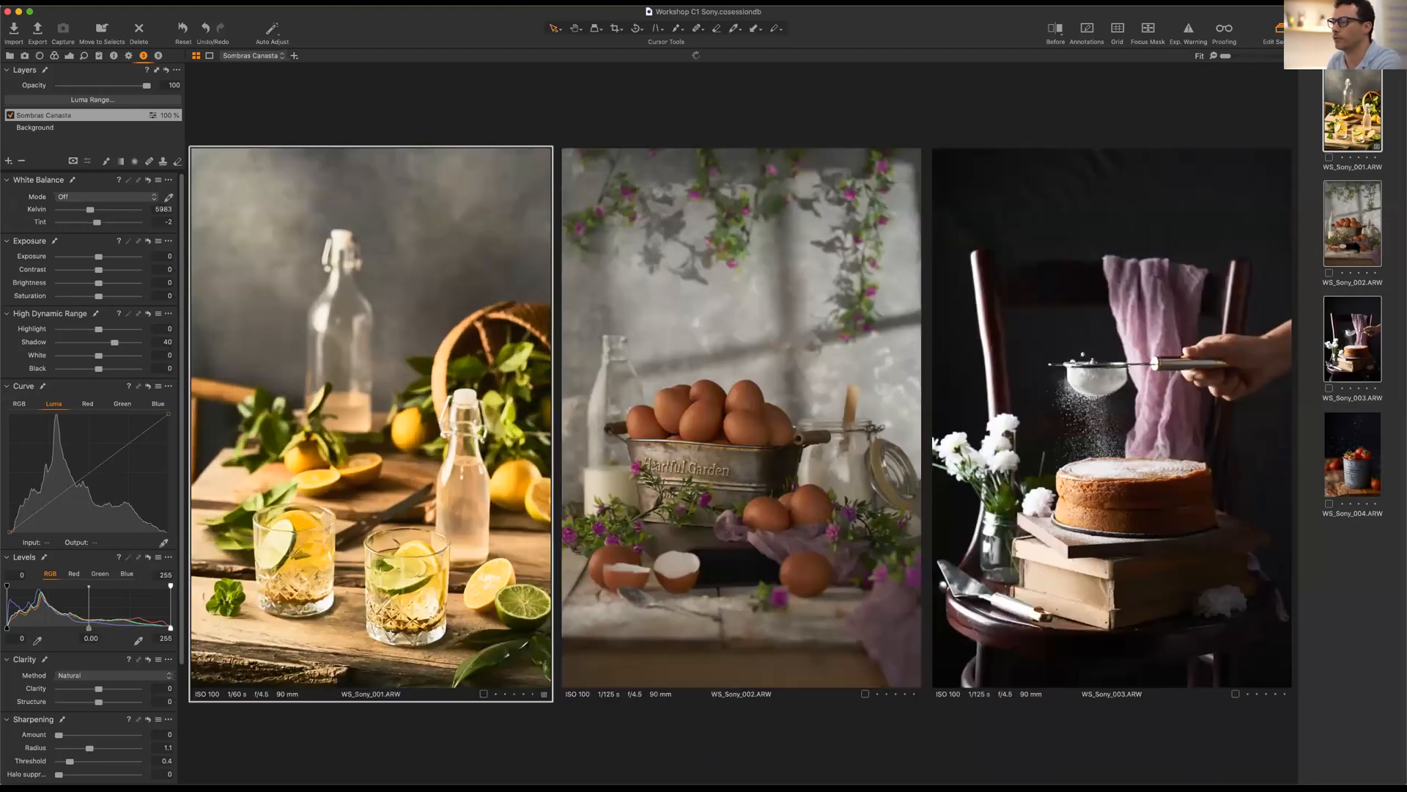
pyautogui.press('super+d')
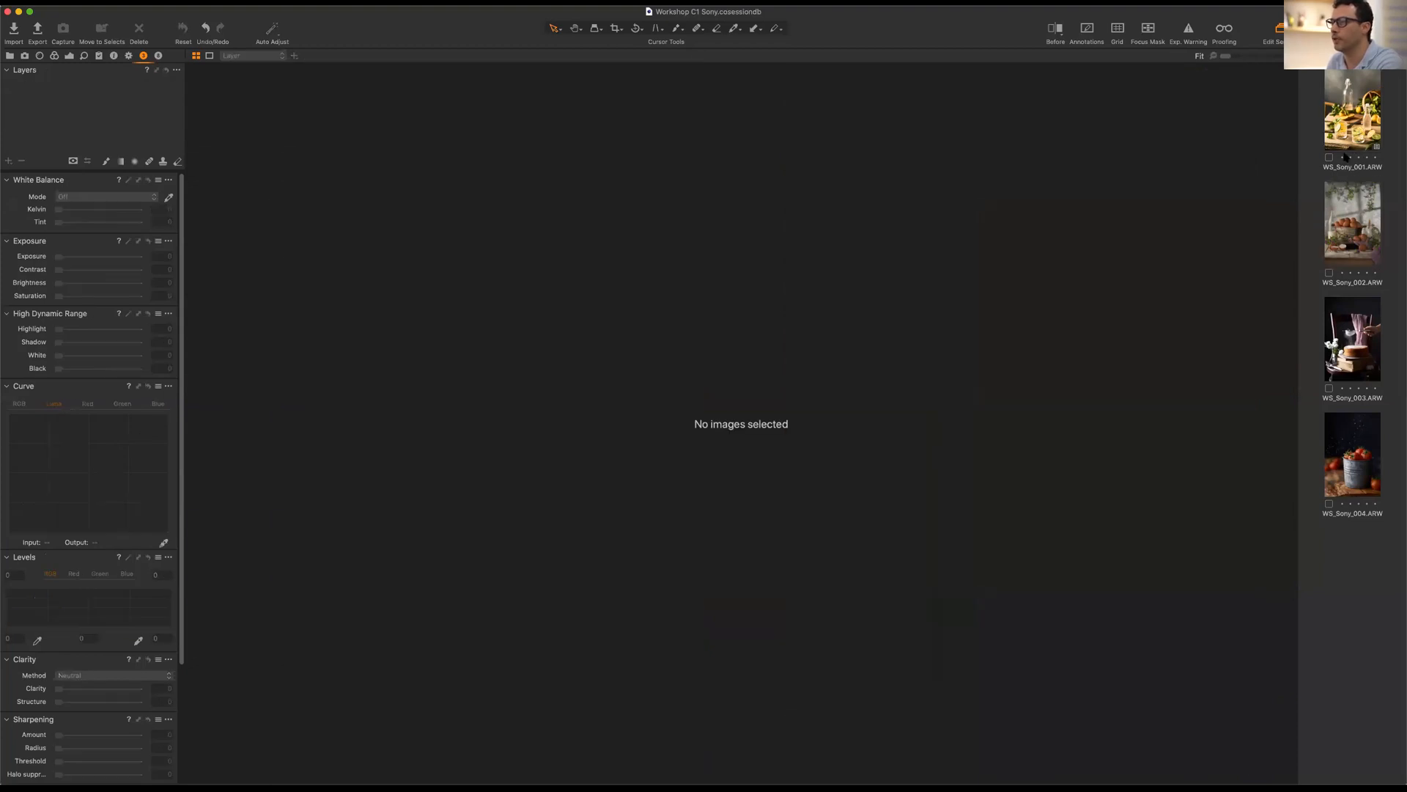
# Apply the citrus drinks photo's adjustments to the egg, cake and tomato photos and check each of them.
pyautogui.click(1346, 157)
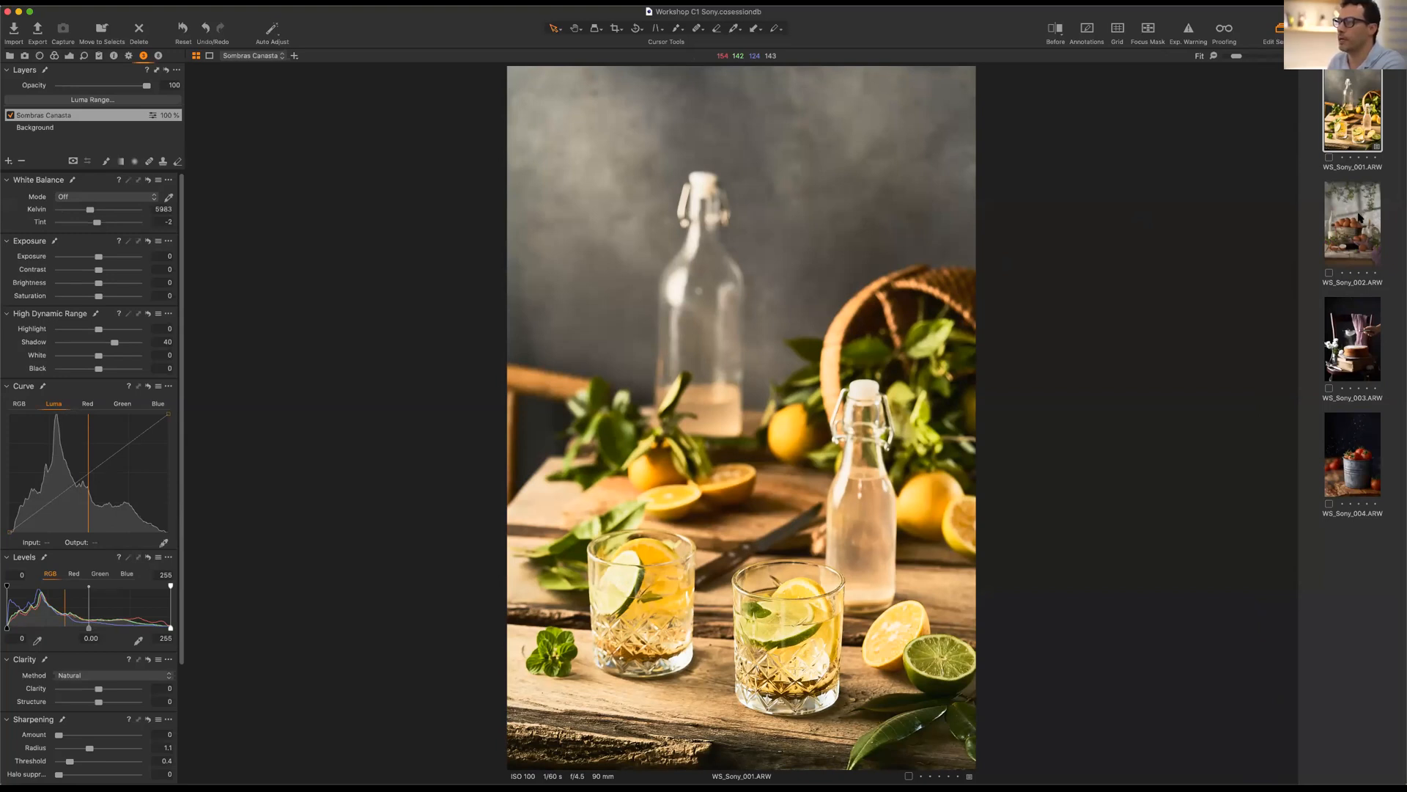
pyautogui.press('Right')
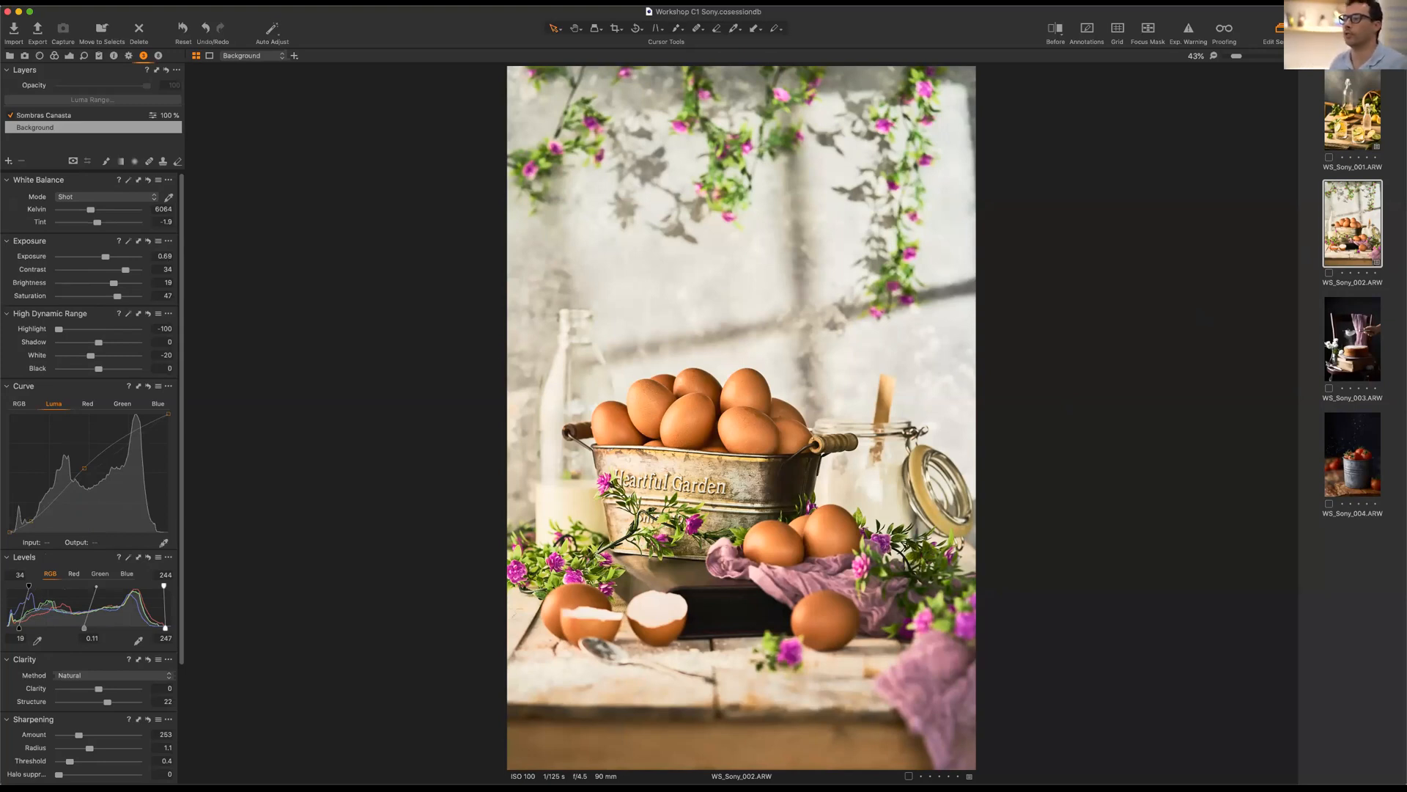
pyautogui.press('Down')
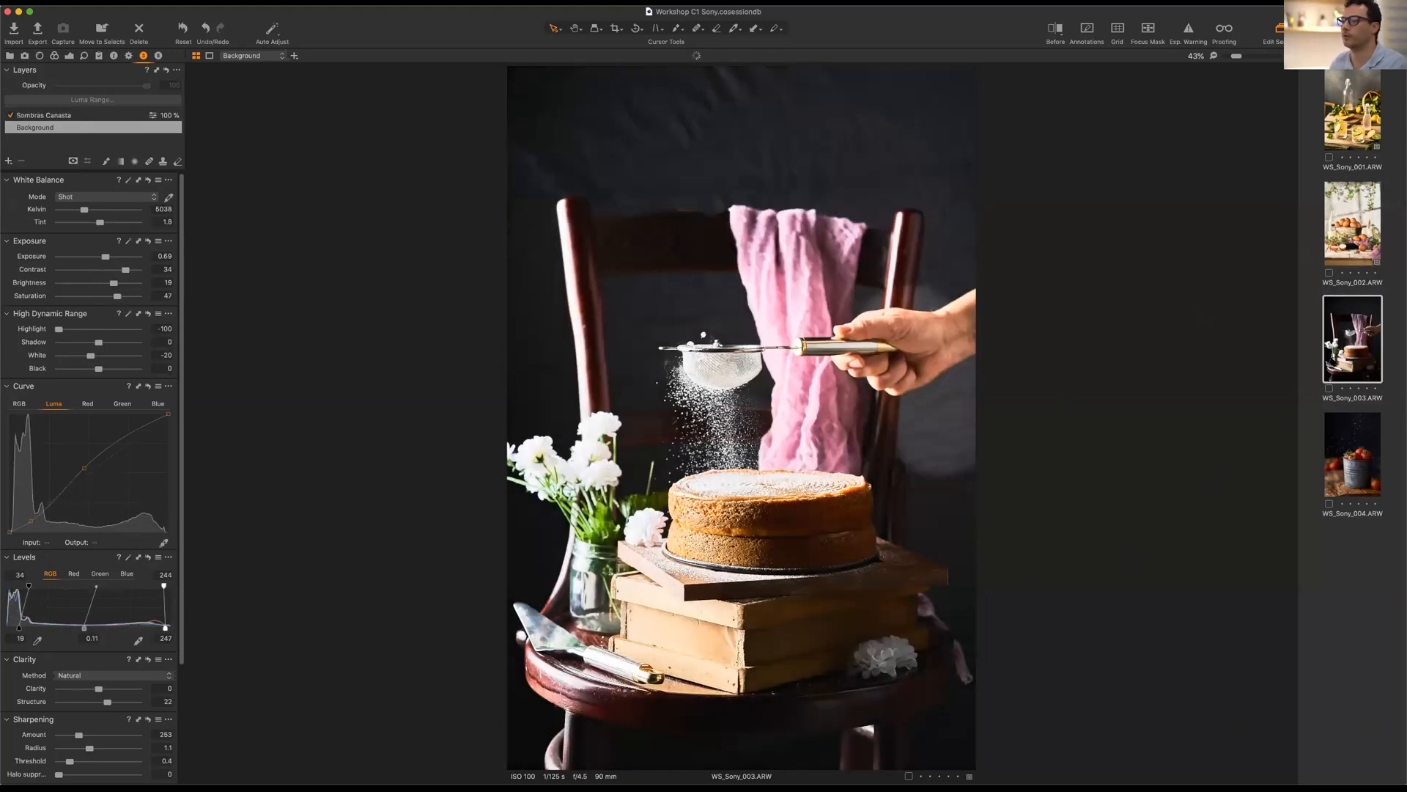
pyautogui.press('Down')
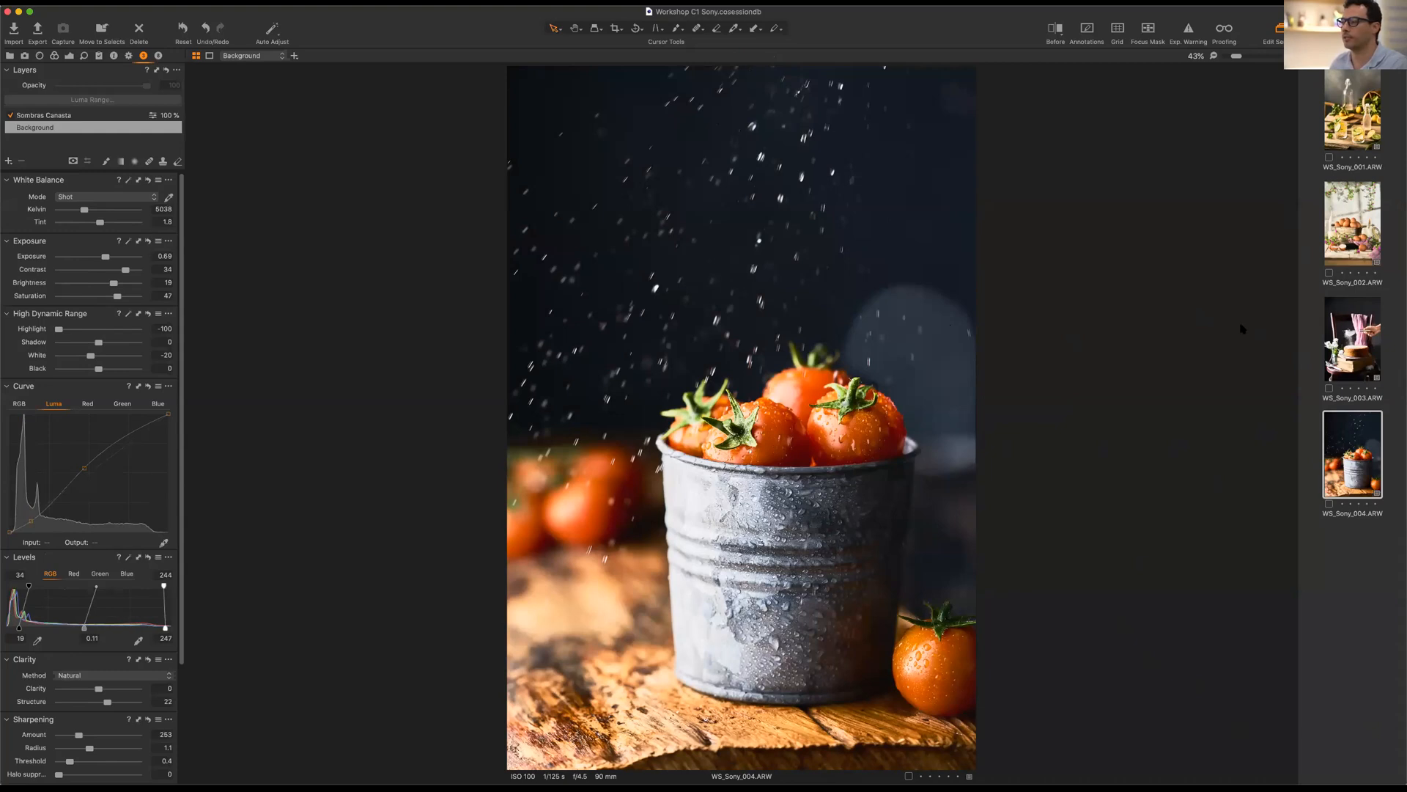
# Show the mask of the Sombras Canasta layer and compare it on the citrus drinks photo and the egg photo.
pyautogui.click(1352, 224)
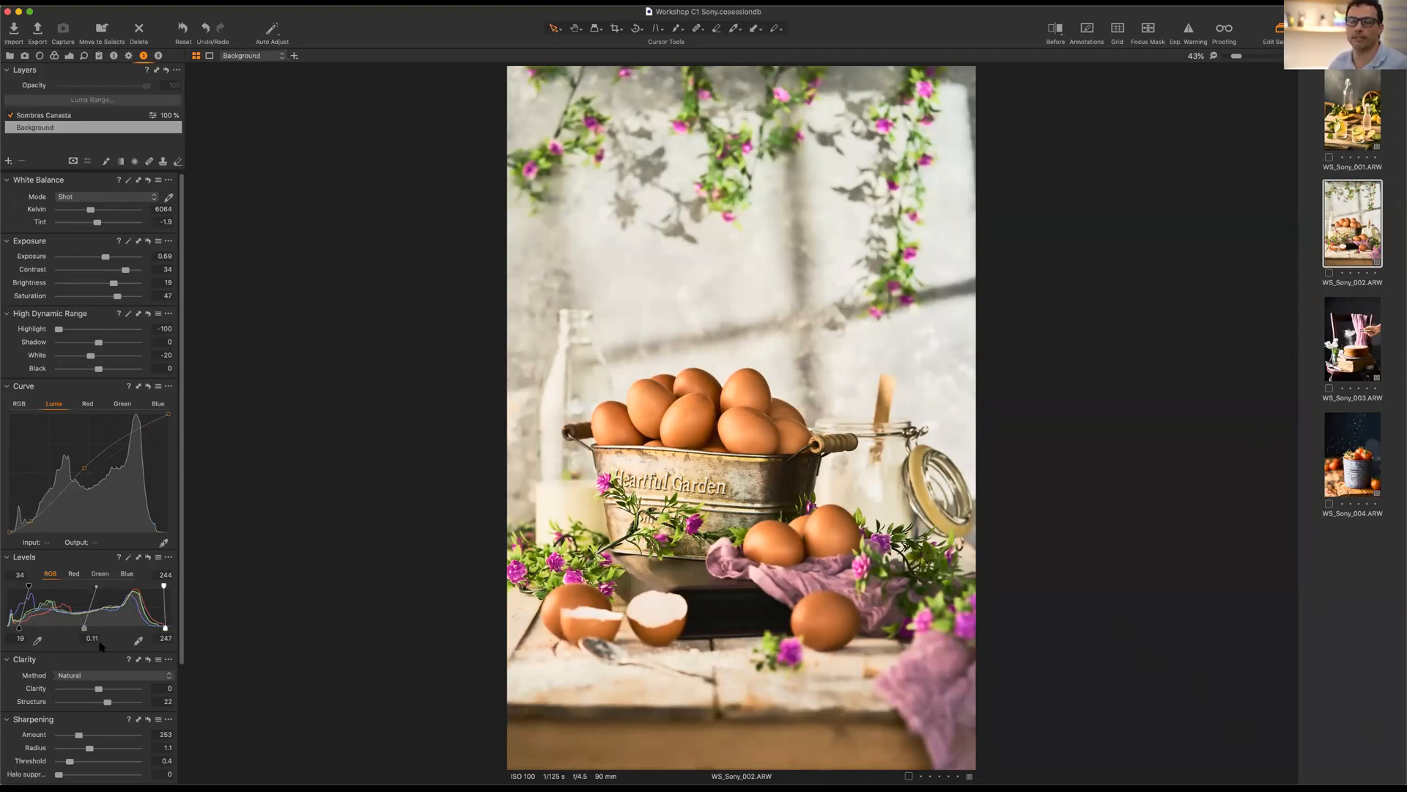
pyautogui.moveTo(183, 551); pyautogui.dragTo(167, 325)
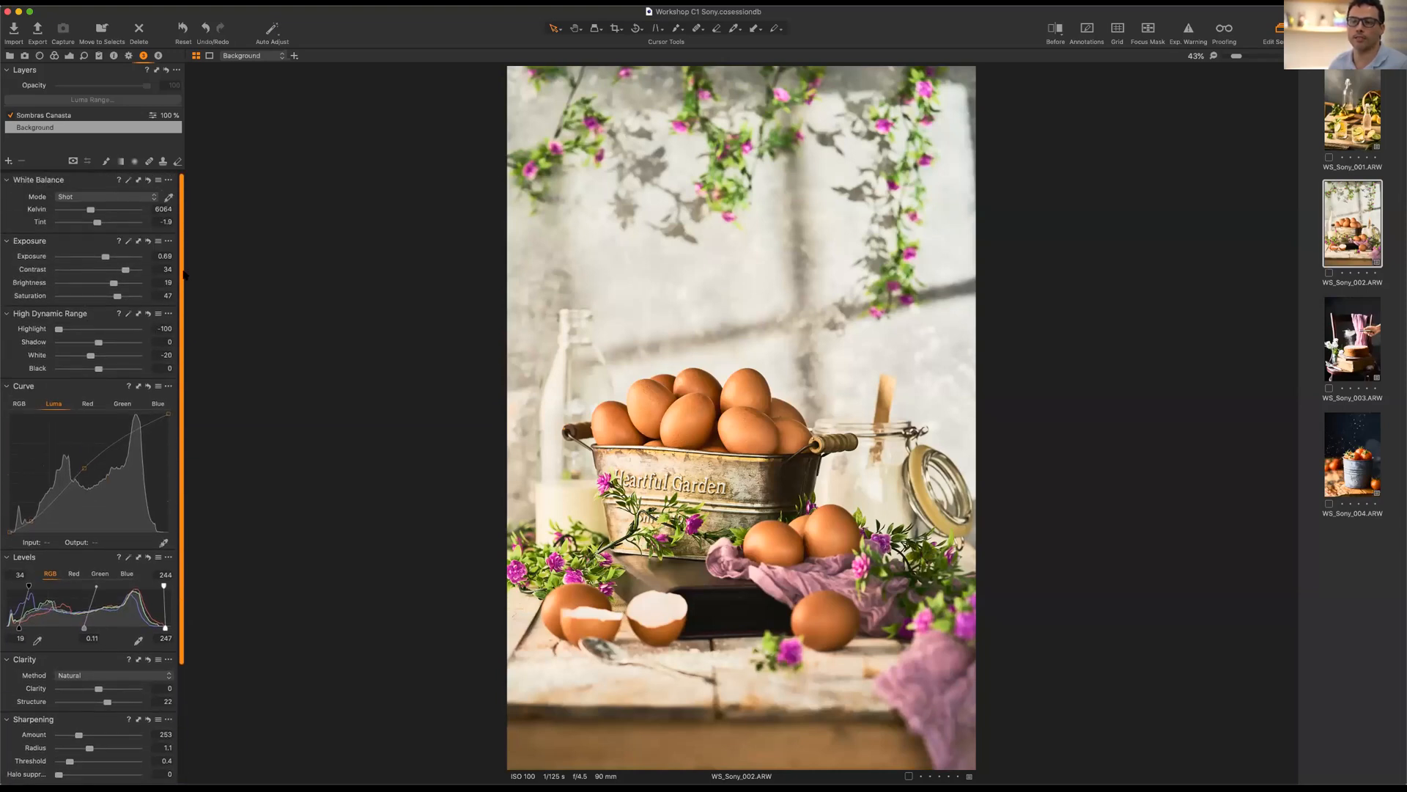
pyautogui.moveTo(182, 278); pyautogui.dragTo(192, 228)
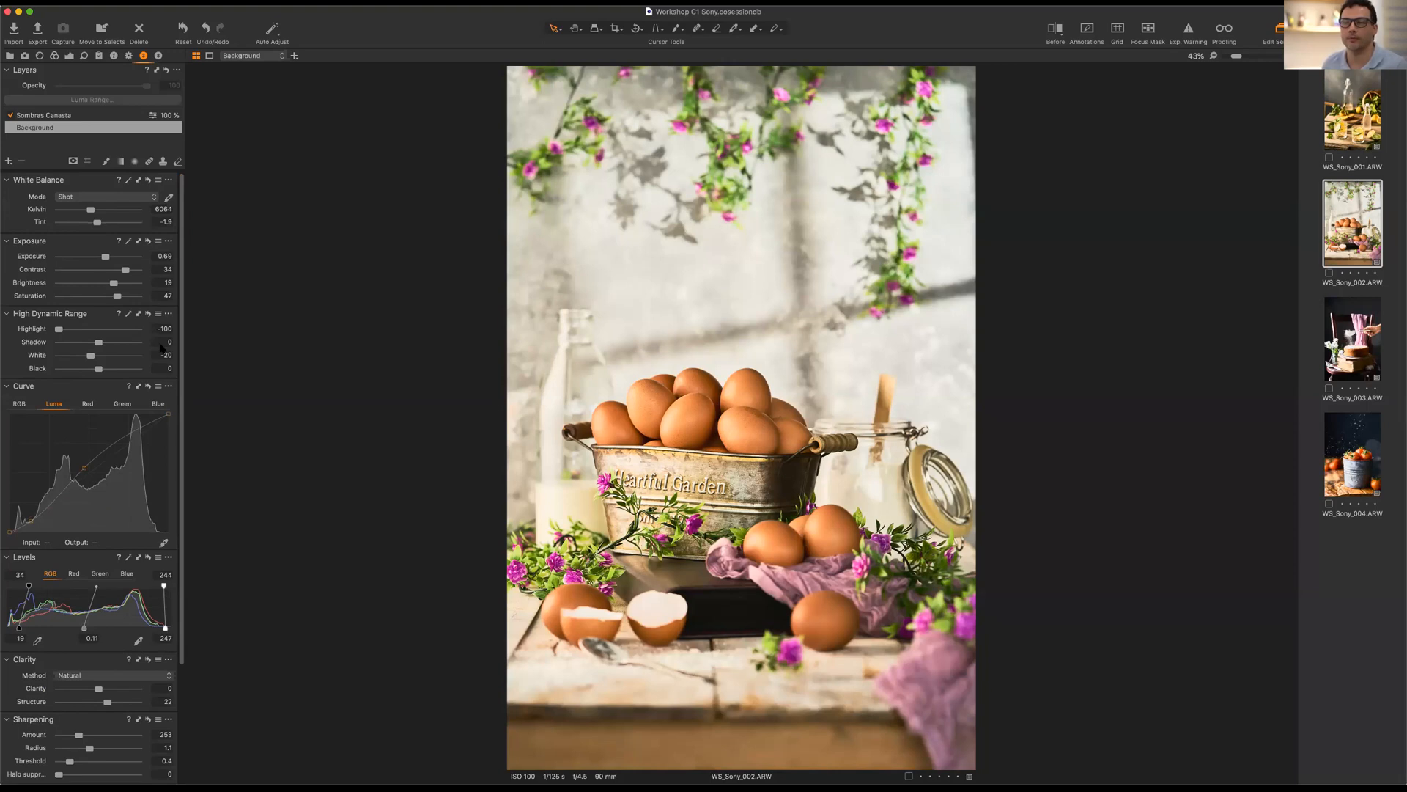
pyautogui.click(66, 117)
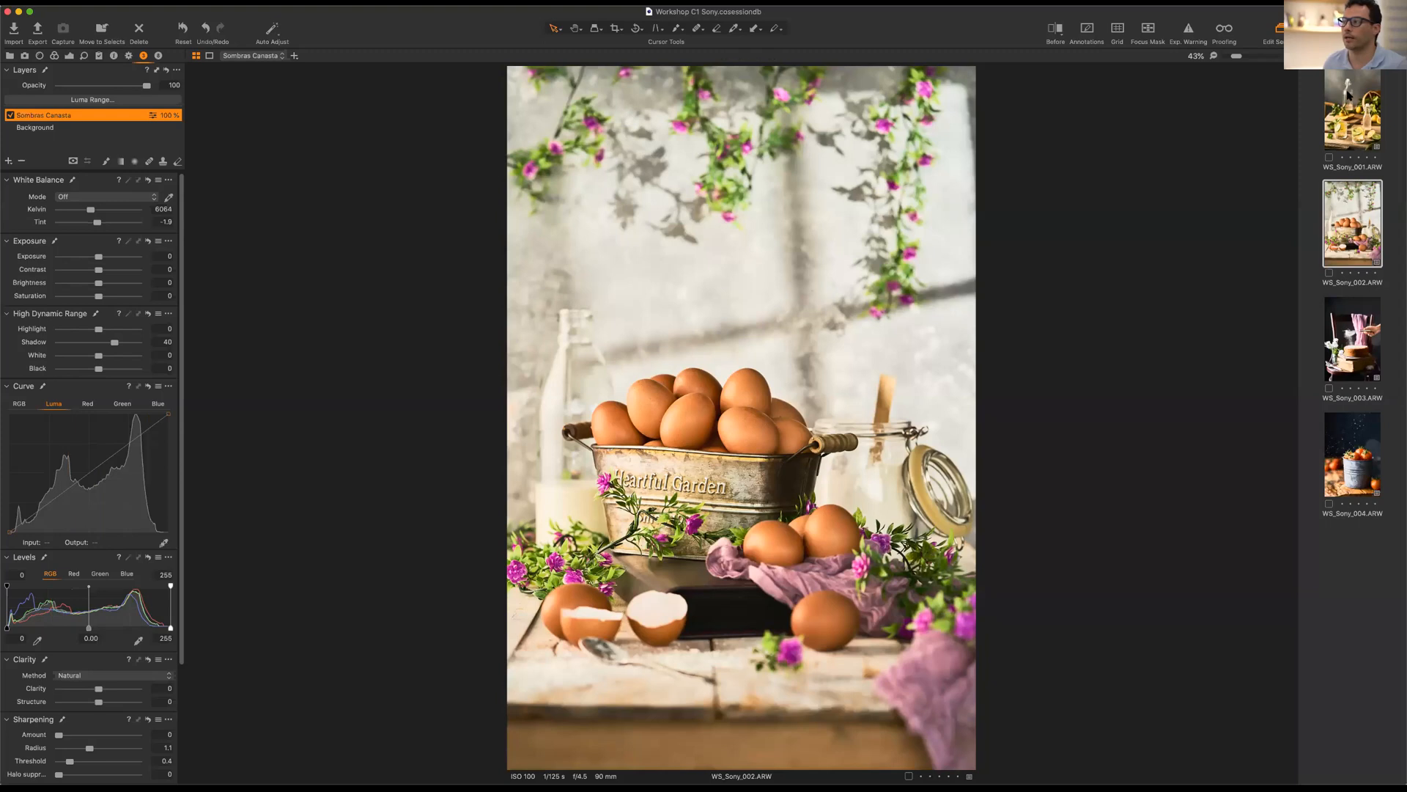
pyautogui.click(1324, 114)
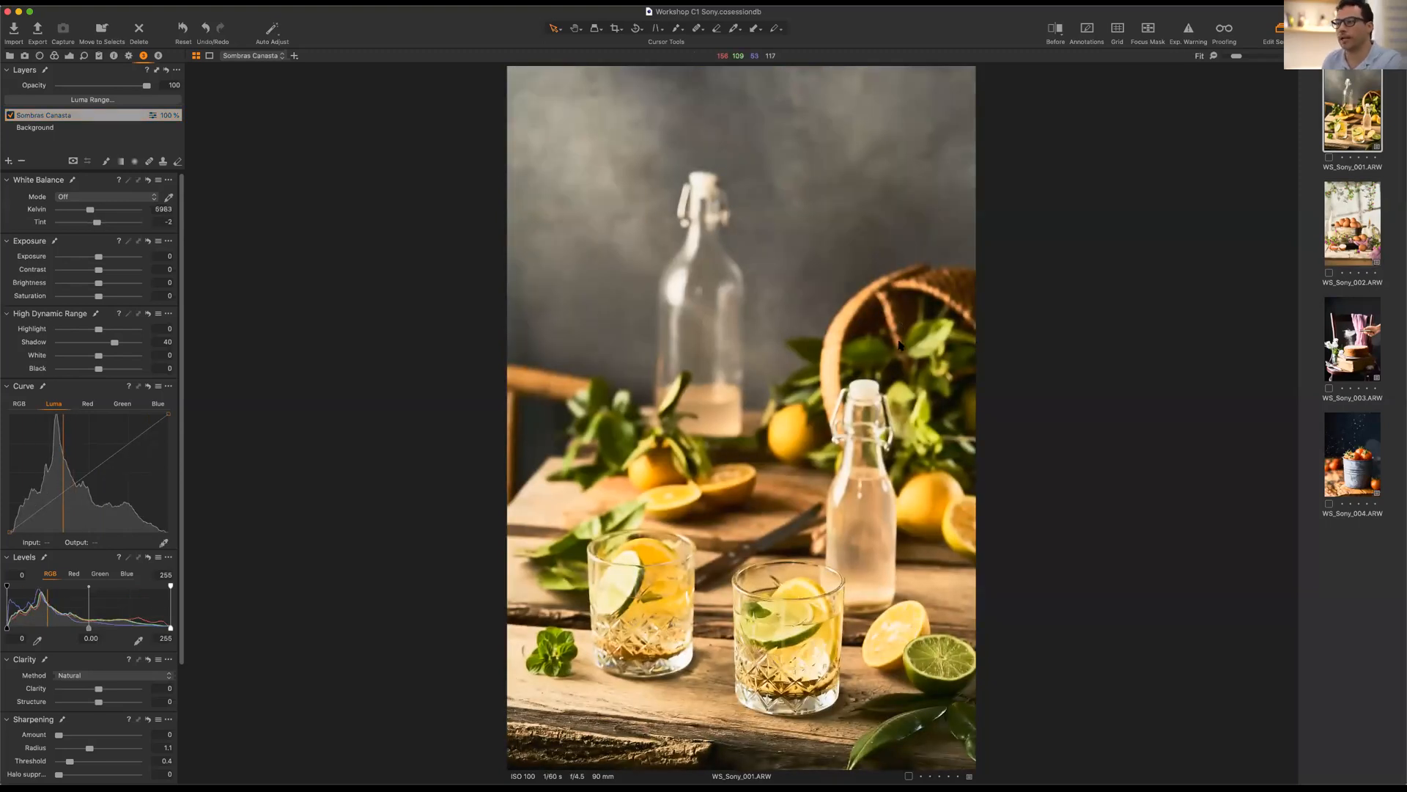
pyautogui.press('m')
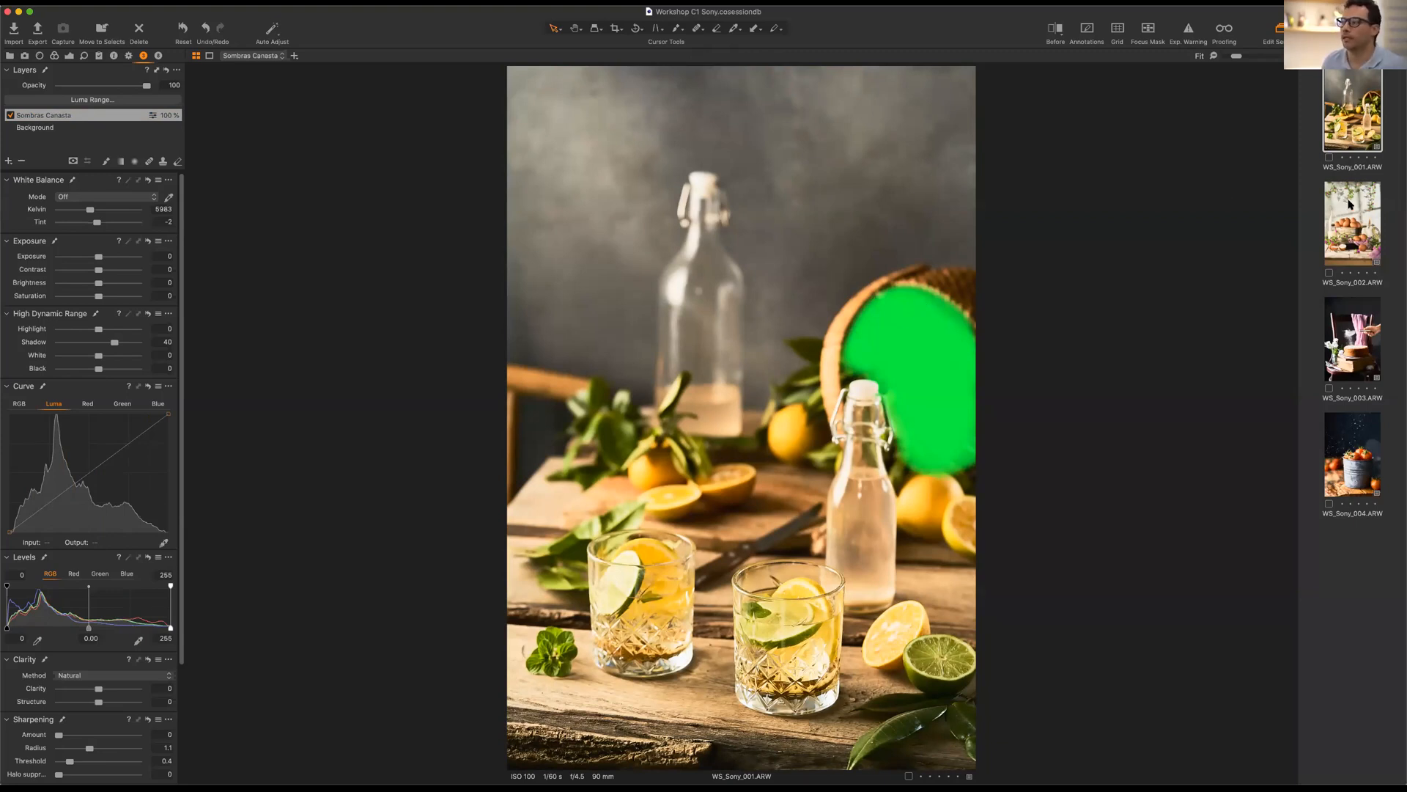
pyautogui.click(1351, 206)
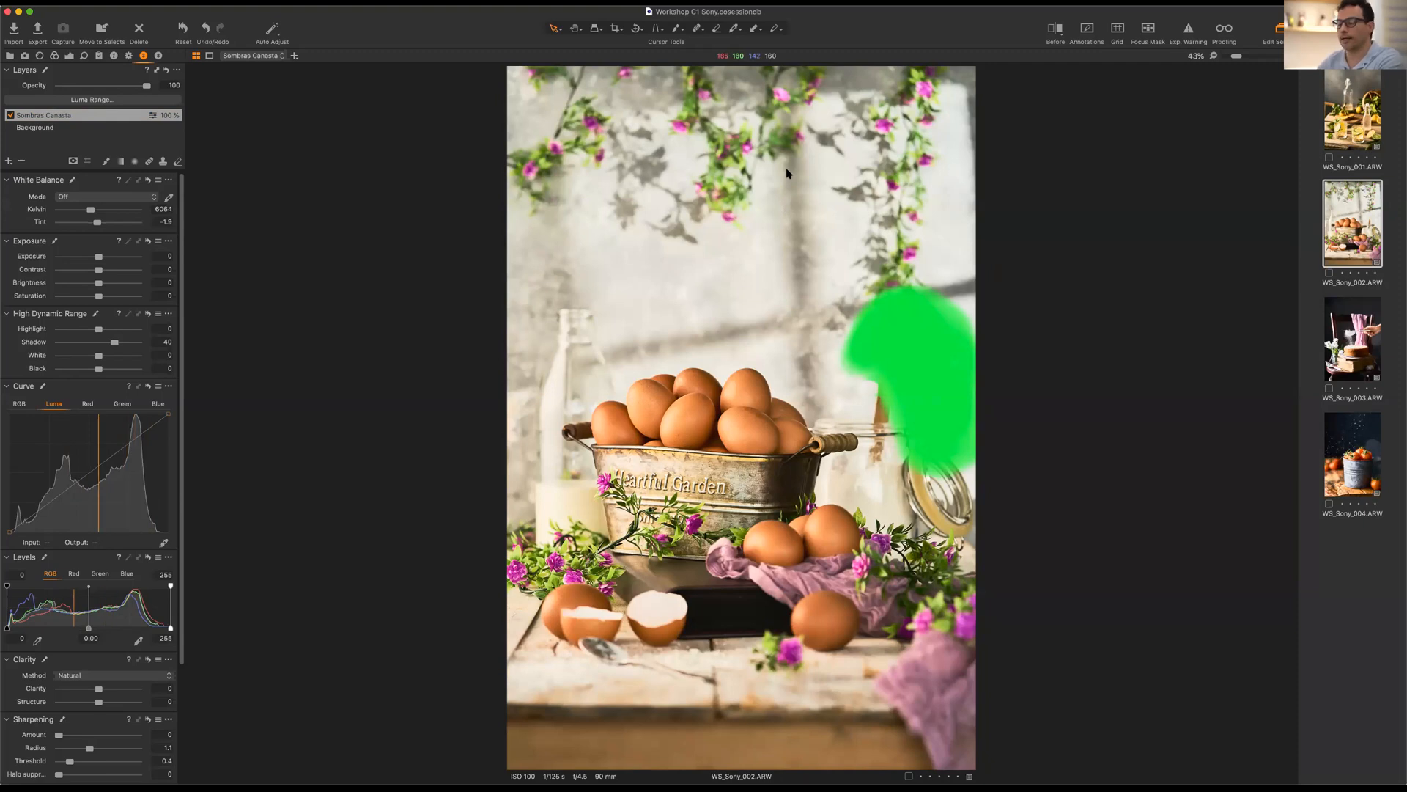
# Delete the Sombras Canasta layer from the egg photo after checking its mask.
pyautogui.press('e')
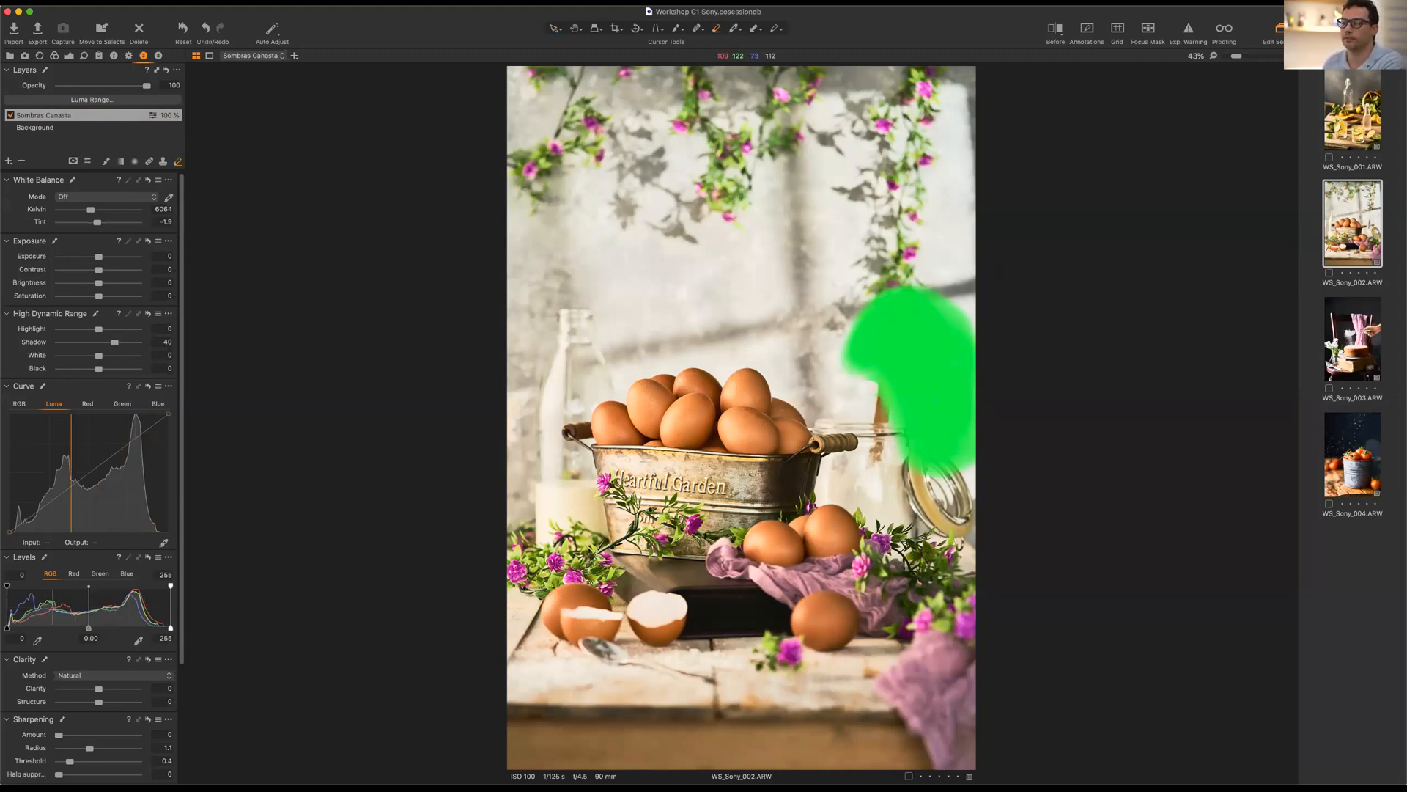
pyautogui.moveTo(872, 305)
pyautogui.mouseDown()
pyautogui.moveTo(865, 341)
pyautogui.moveTo(886, 334)
pyautogui.moveTo(895, 423)
pyautogui.moveTo(947, 344)
pyautogui.moveTo(964, 381)
pyautogui.mouseUp()
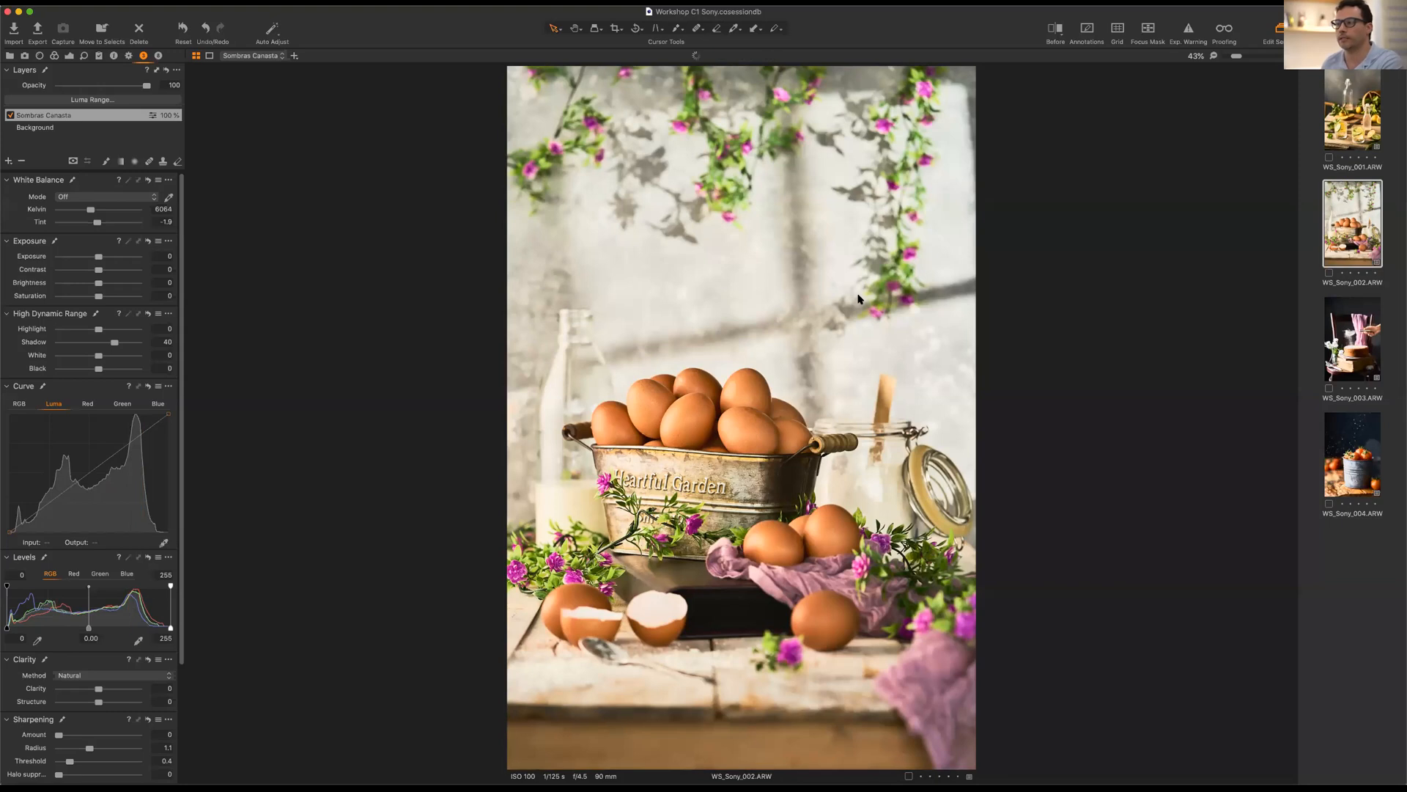
pyautogui.press('m')
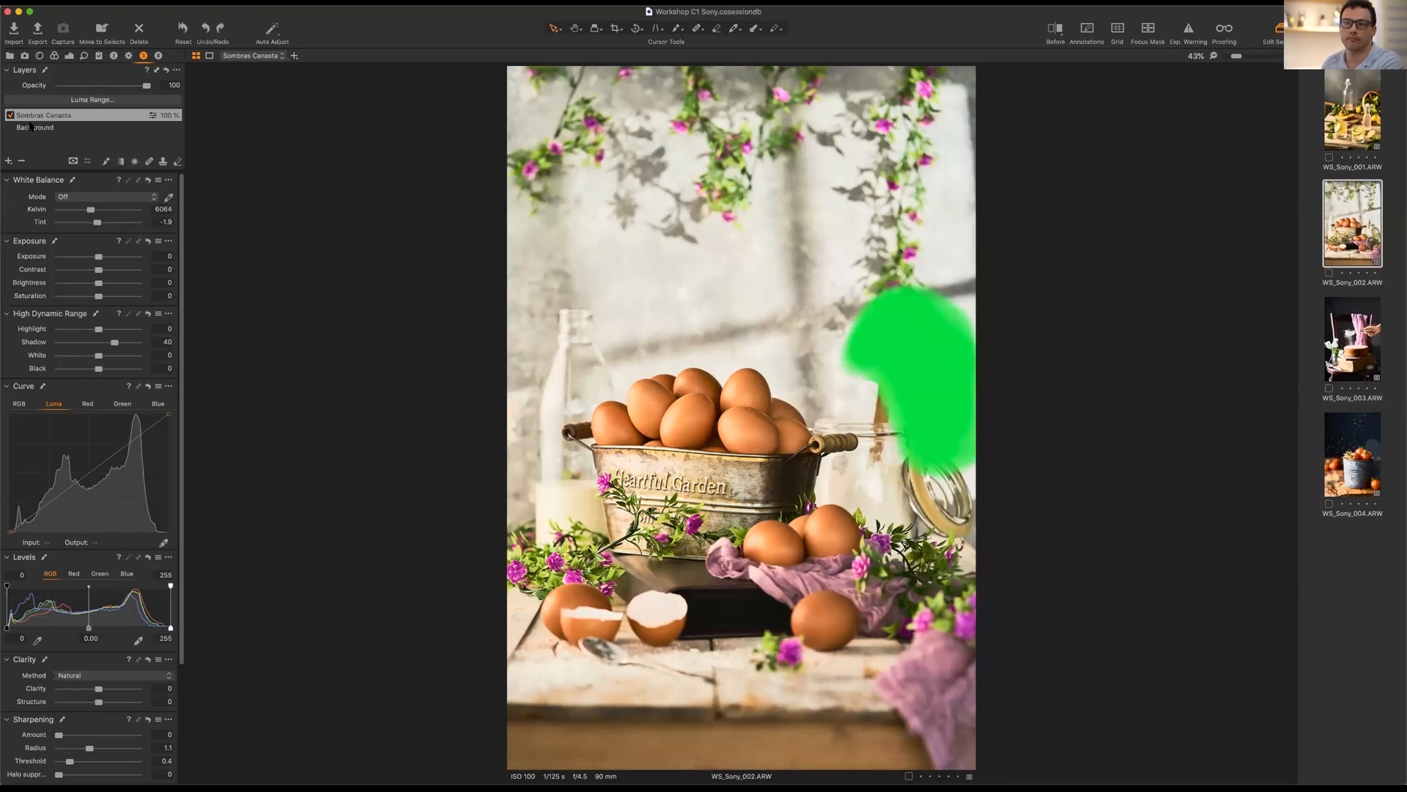
pyautogui.click(21, 161)
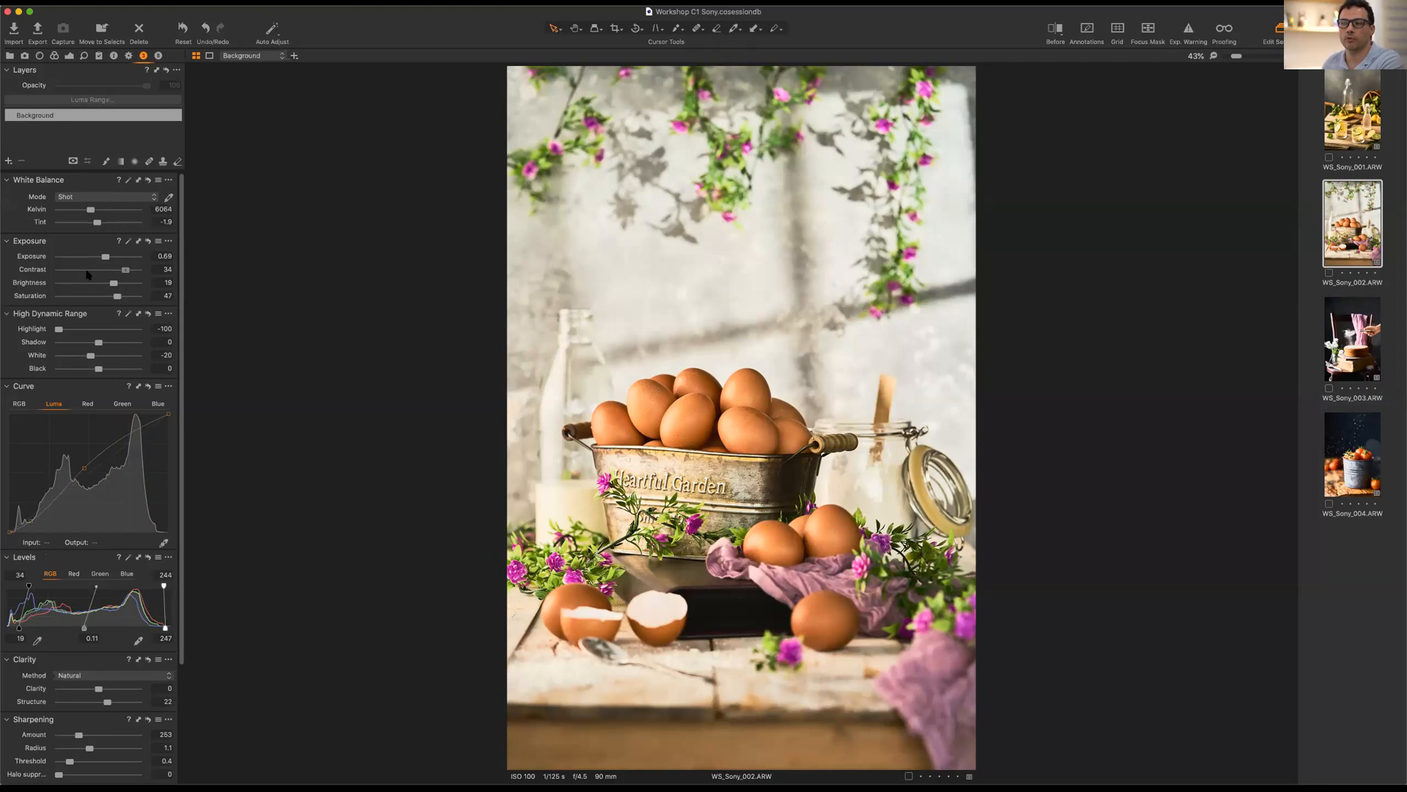
# Set the egg photo's contrast to -22, brightness to 15, saturation to 55 and black to -36, and raise its Luma curve's midpoint.
pyautogui.click(82, 269)
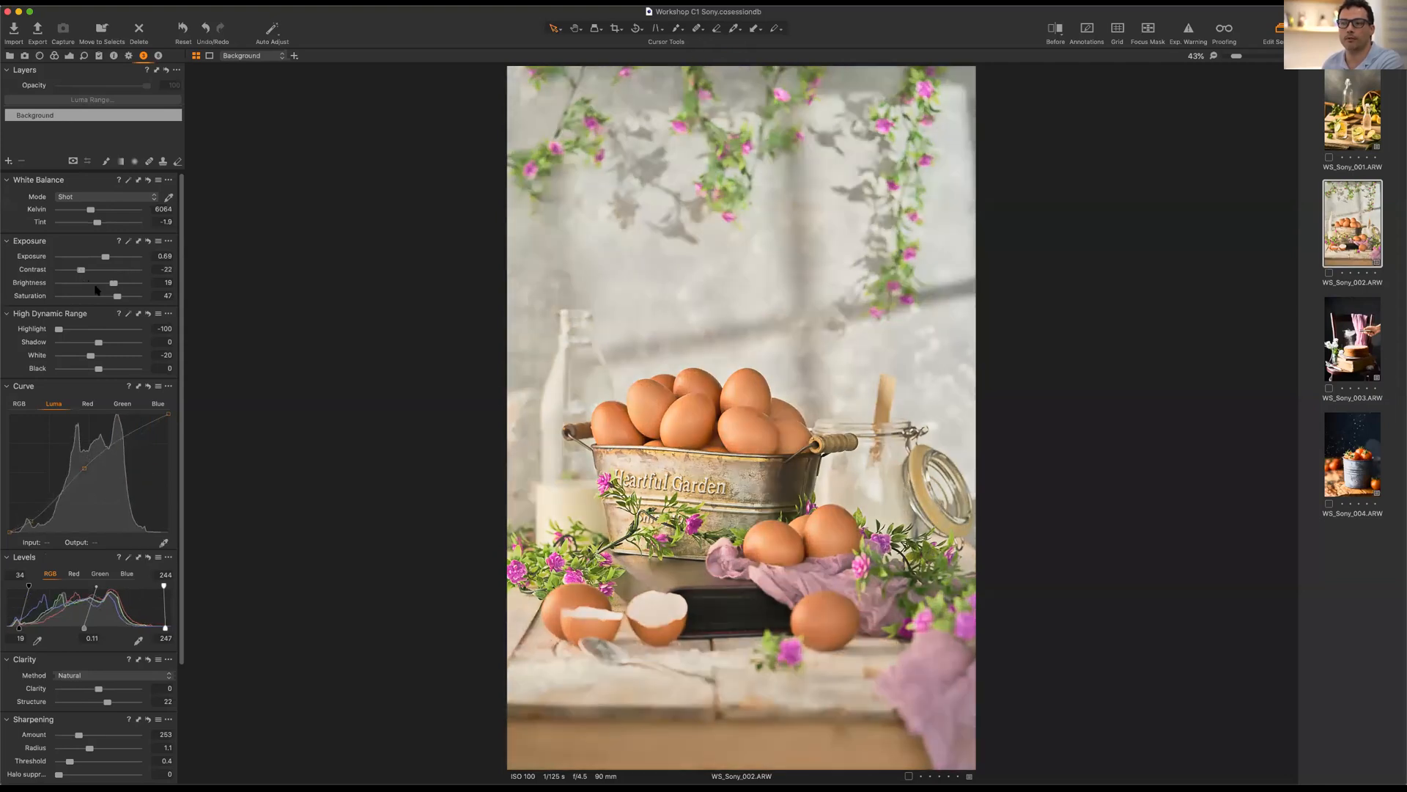
pyautogui.click(111, 283)
pyautogui.moveTo(117, 297); pyautogui.dragTo(120, 297)
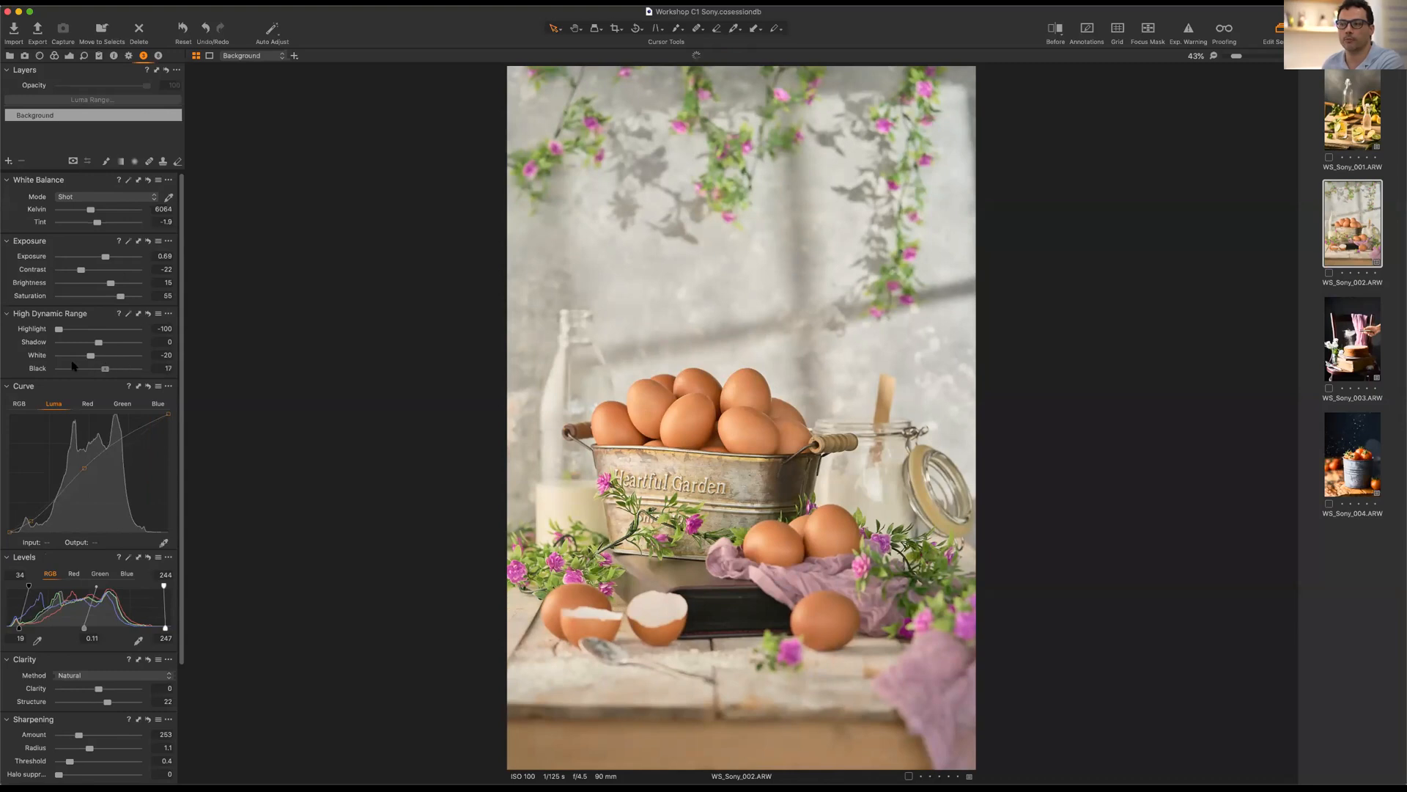
pyautogui.moveTo(104, 368); pyautogui.dragTo(84, 368)
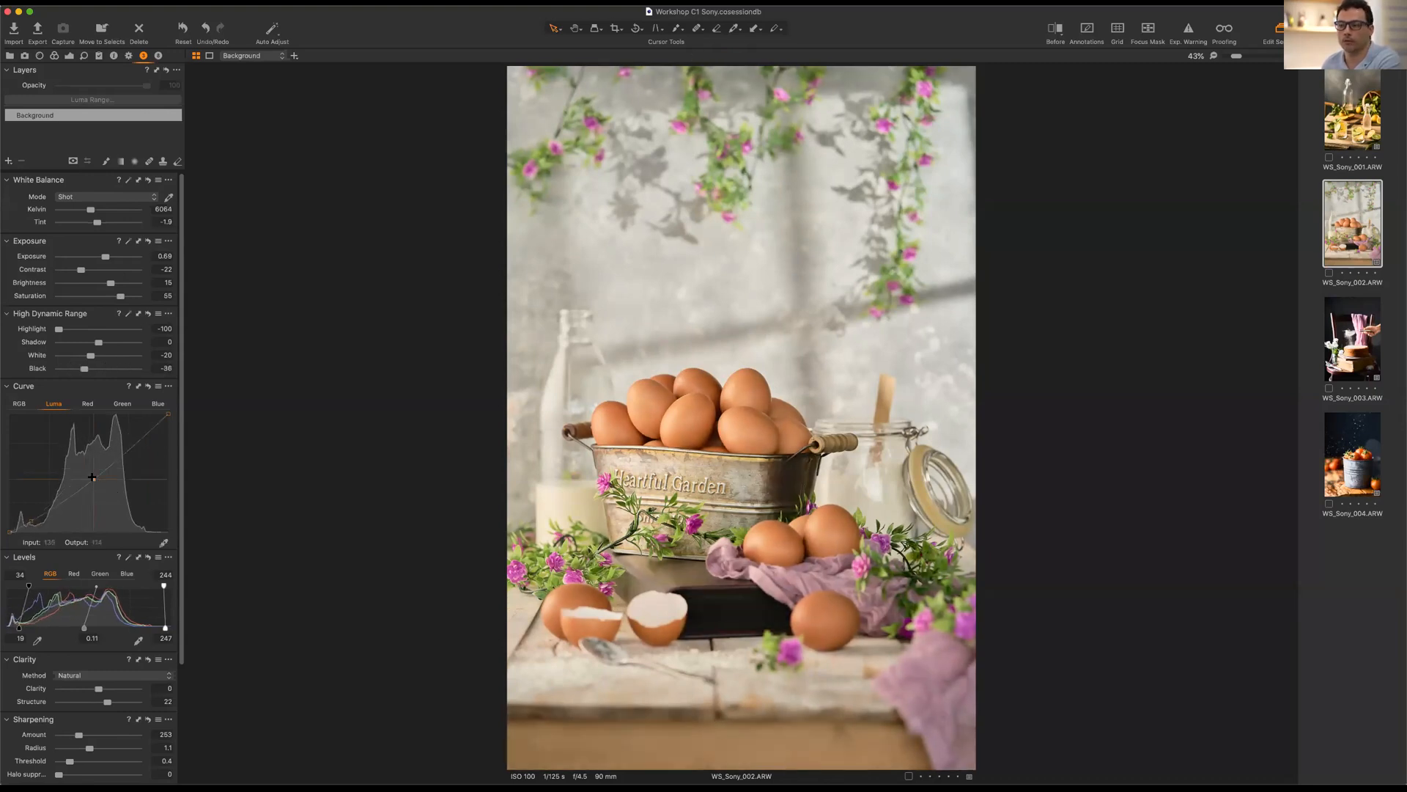
pyautogui.moveTo(84, 467); pyautogui.dragTo(79, 461)
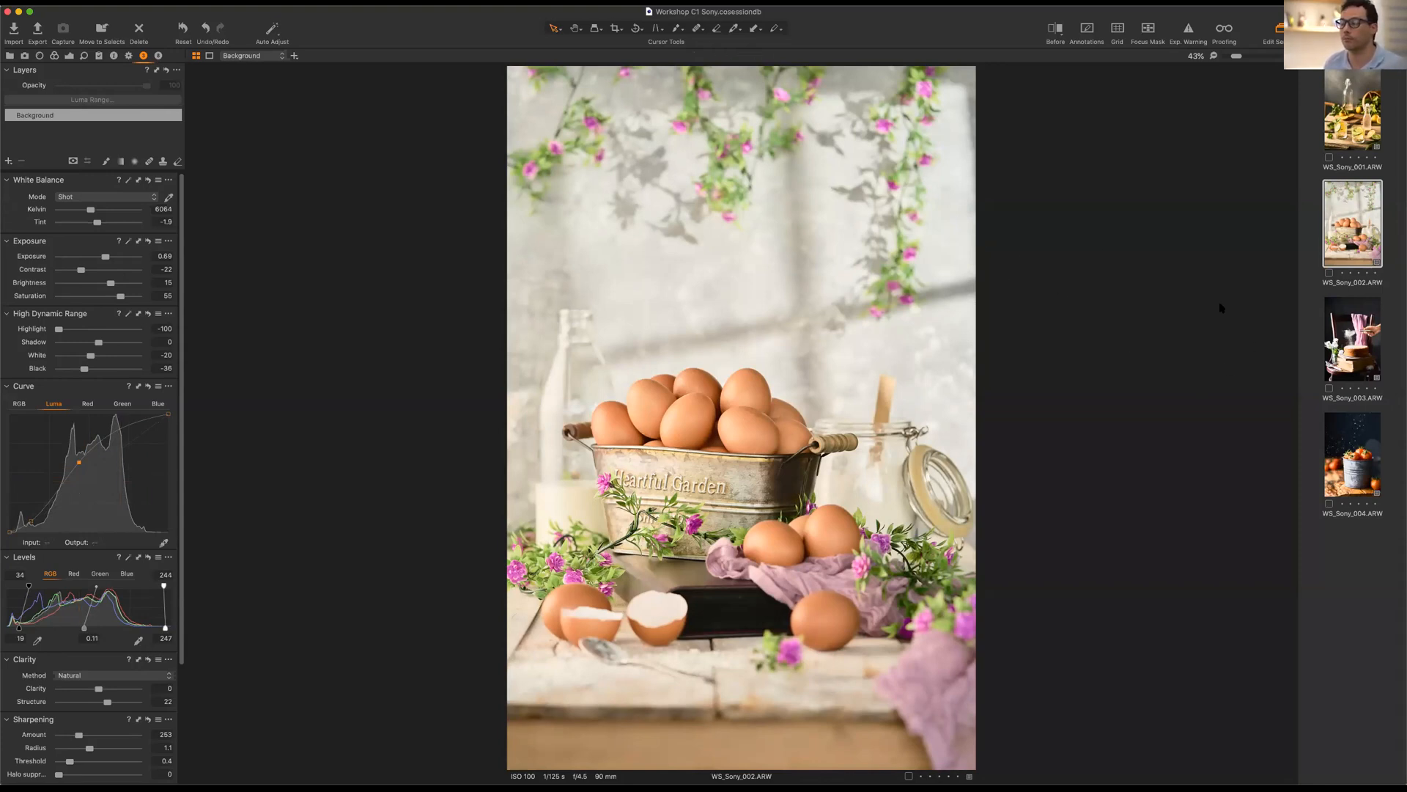
# Check the Sombras Canasta mask on the tomato photo and delete that layer from it.
pyautogui.click(1367, 444)
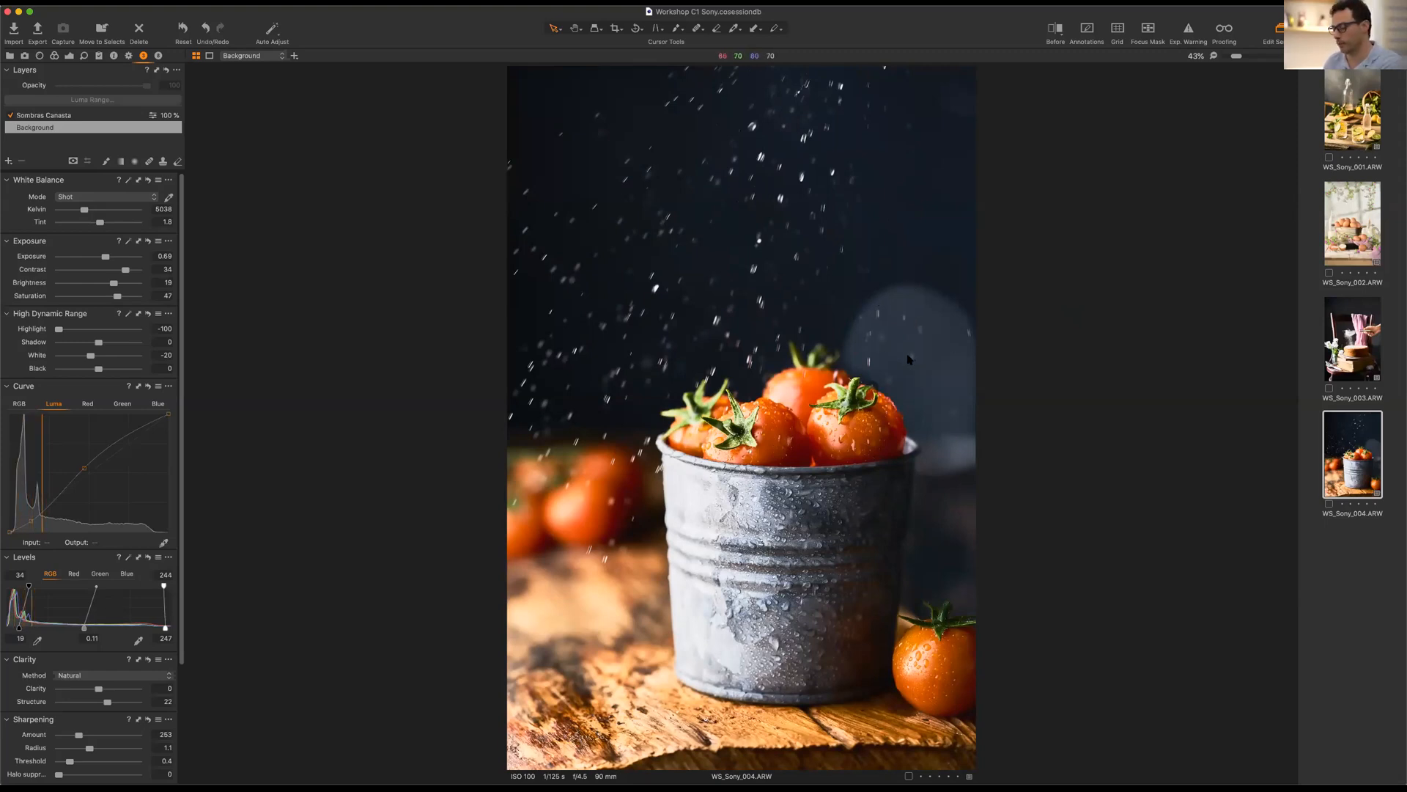
pyautogui.click(51, 115)
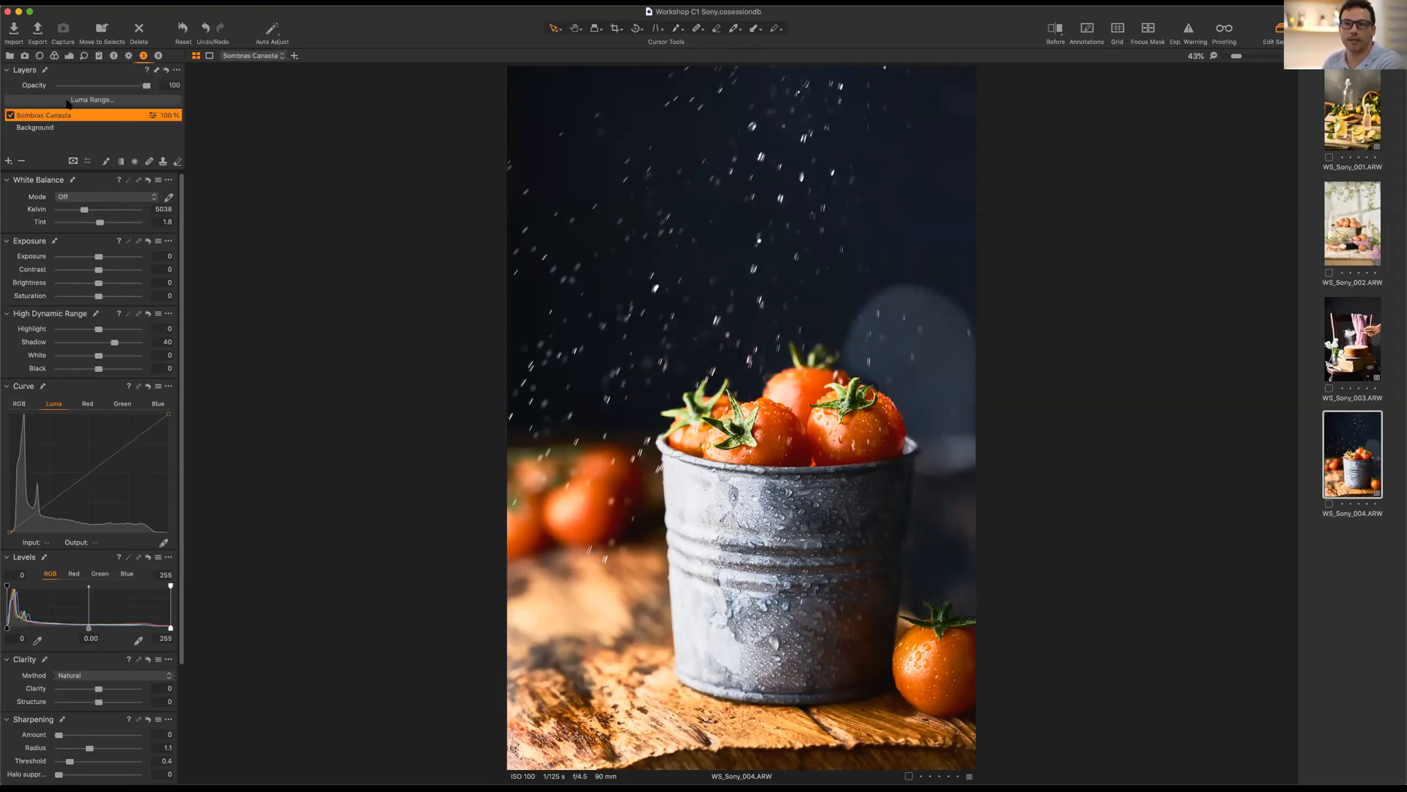
pyautogui.press('m')
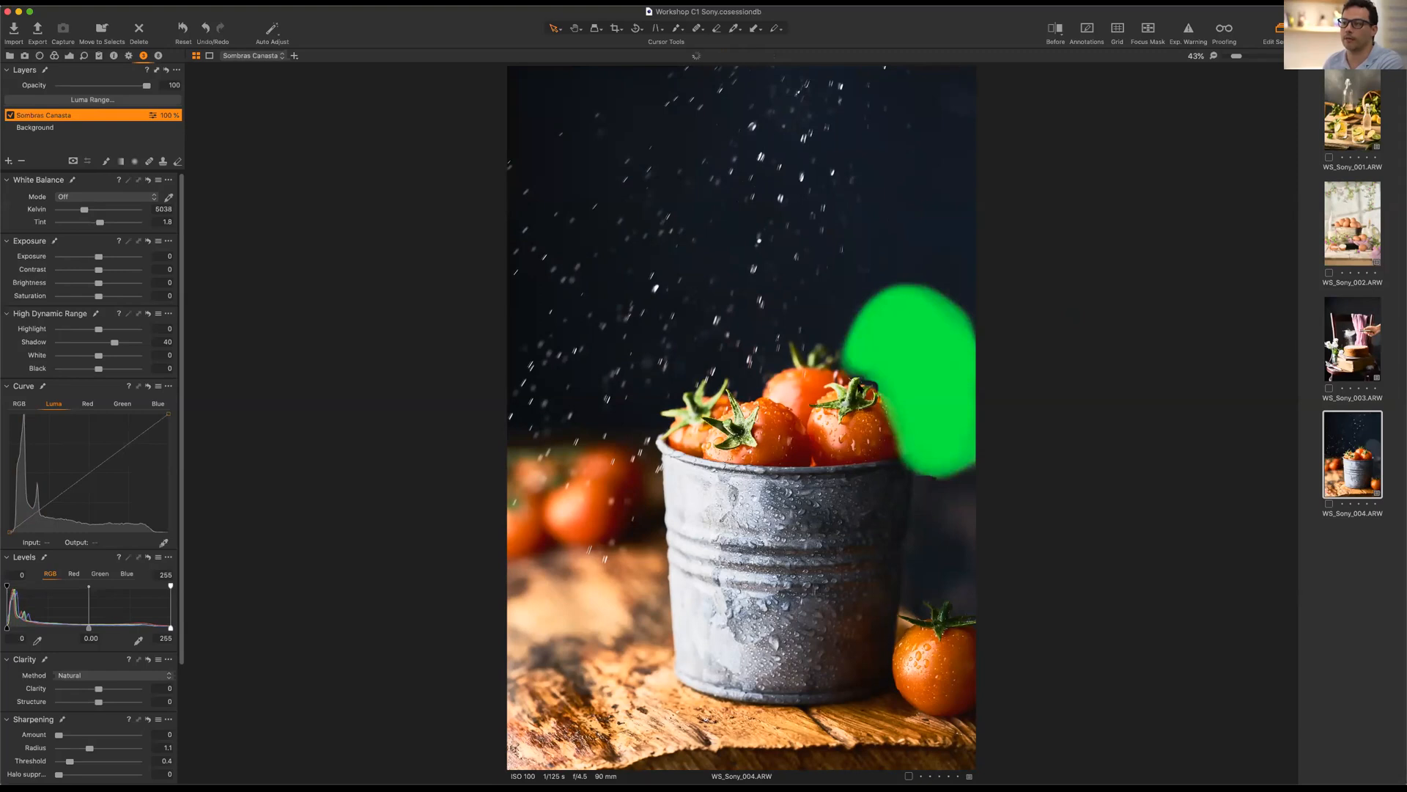
pyautogui.click(21, 161)
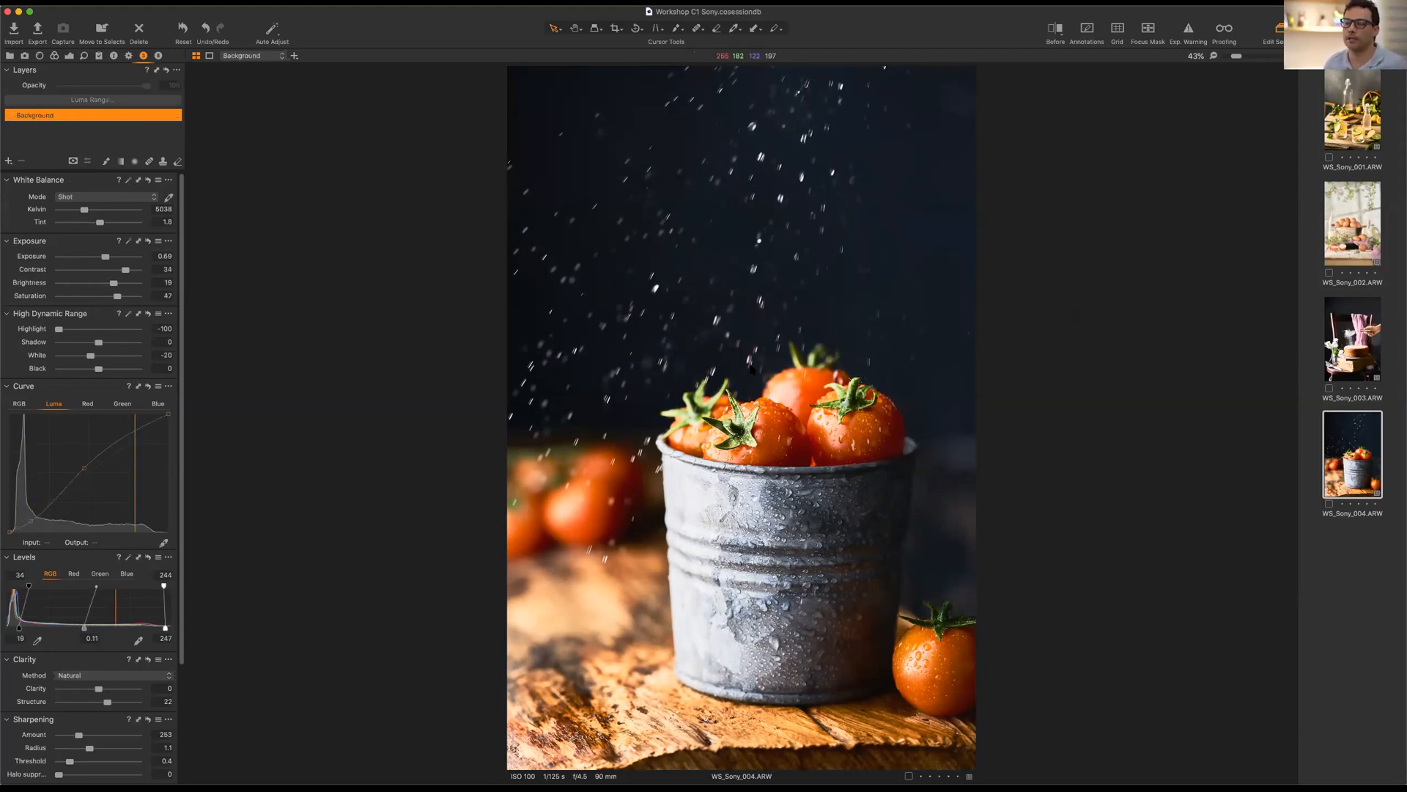
# Compare the tomato photo before and after the edits by sweeping the split view's divider across it.
pyautogui.click(1055, 33)
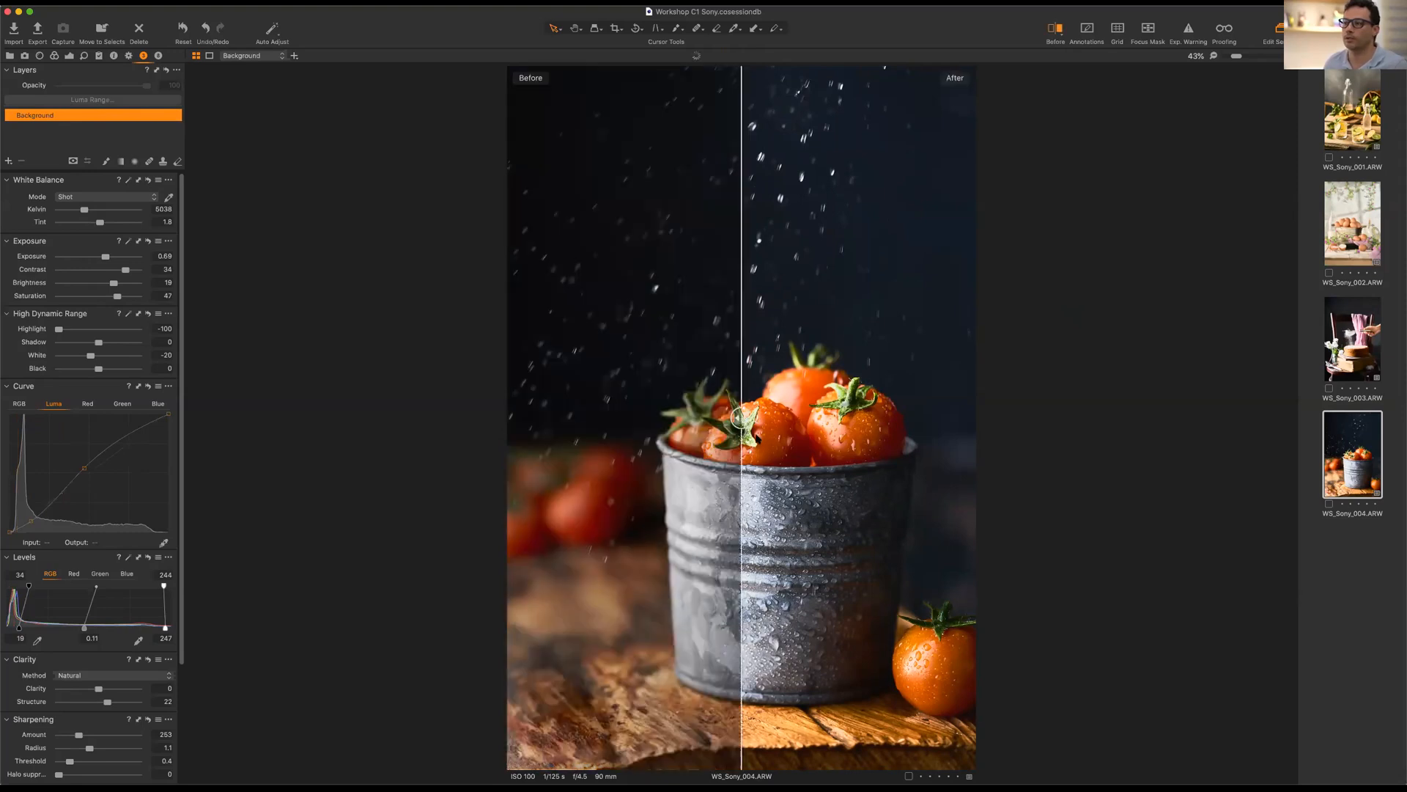
pyautogui.moveTo(741, 417); pyautogui.dragTo(972, 417)
pyautogui.moveTo(526, 509); pyautogui.dragTo(806, 550)
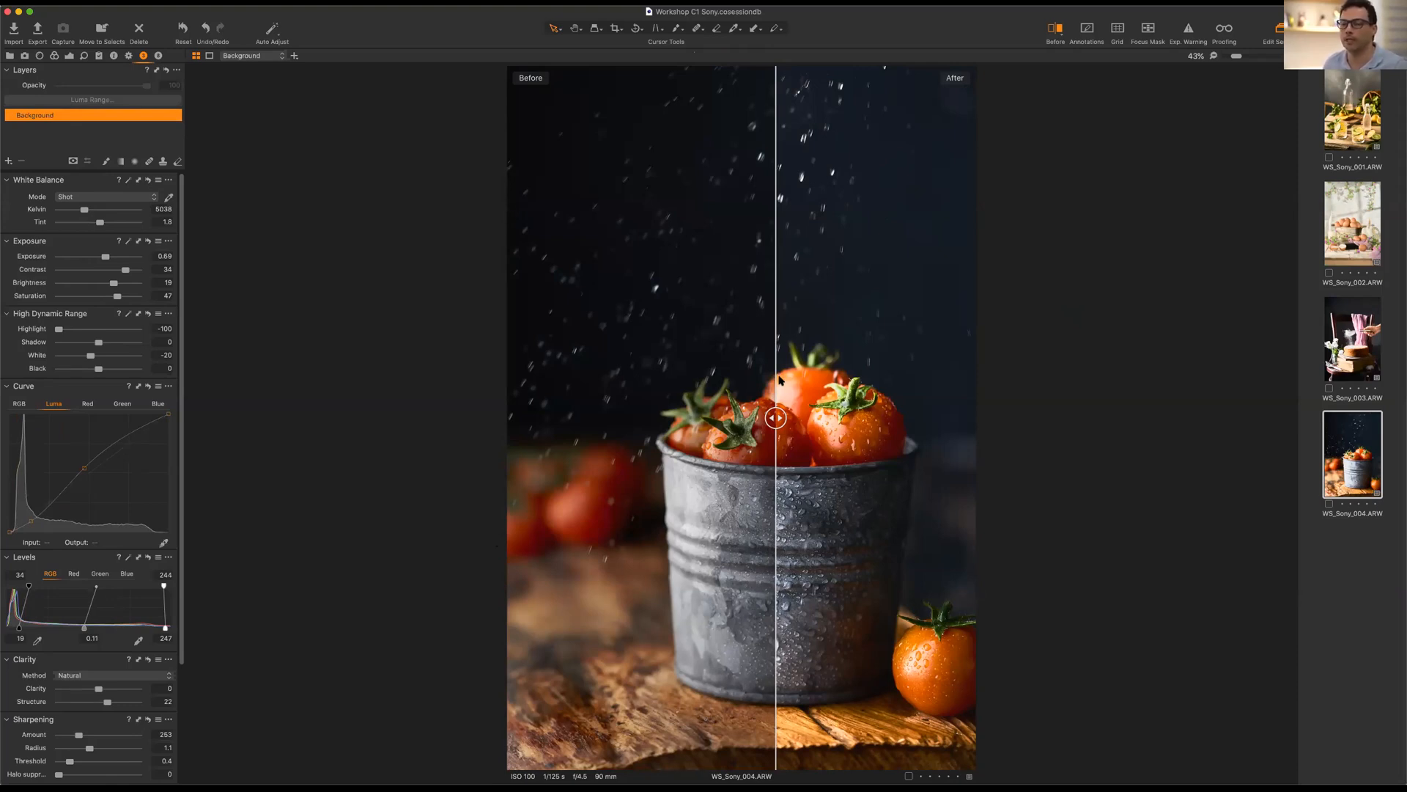
pyautogui.moveTo(777, 423); pyautogui.dragTo(511, 418)
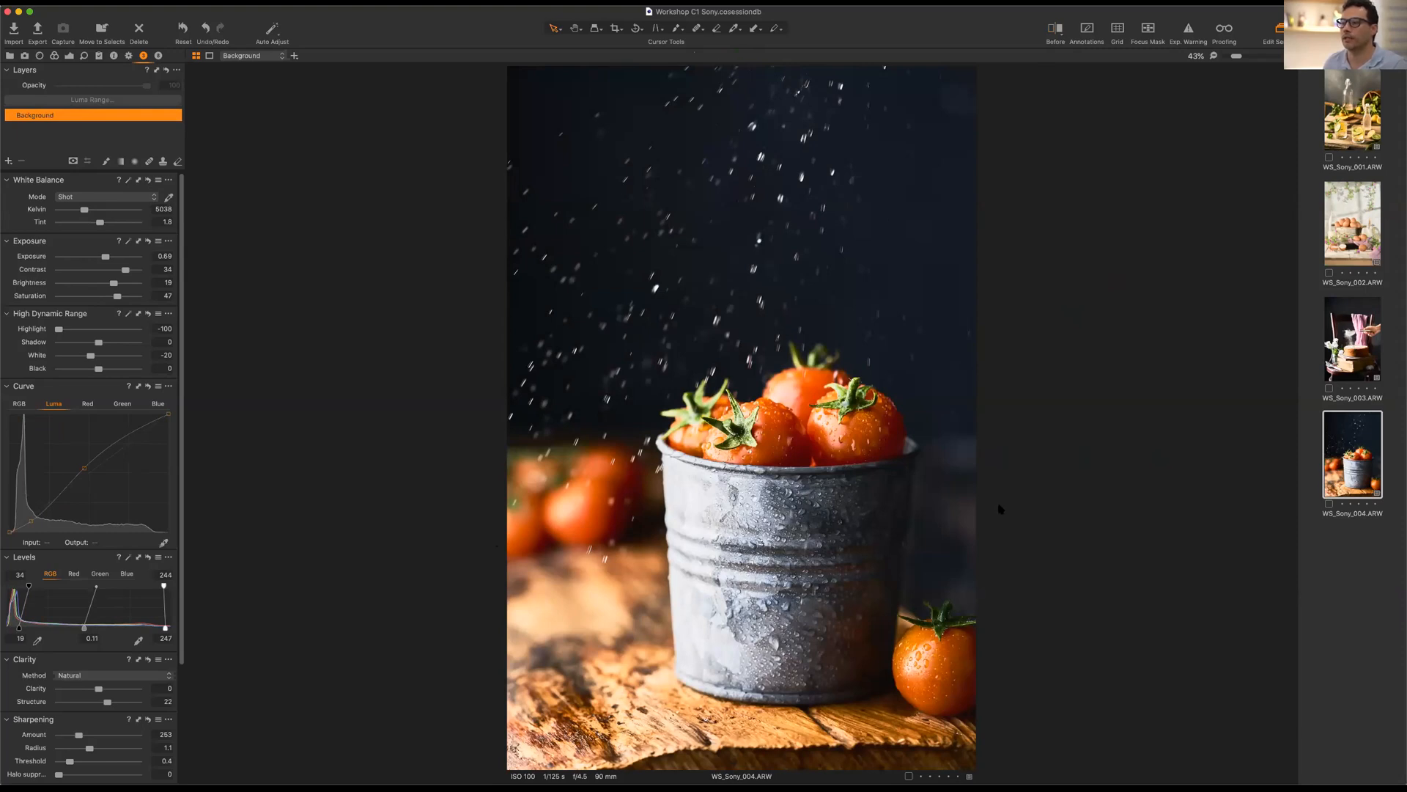
# Delete the Sombras Canasta layer from the cake photo.
pyautogui.press('Left')
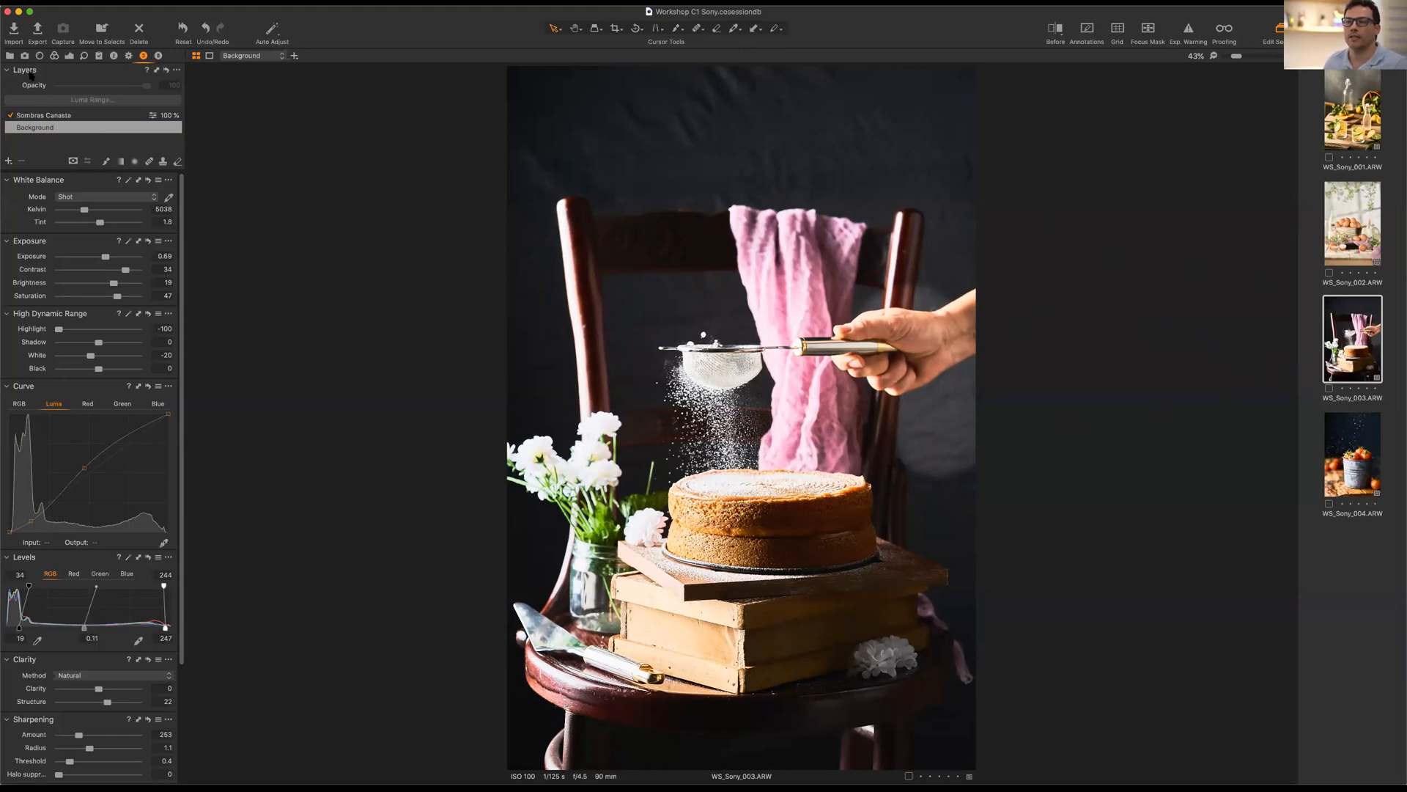
pyautogui.click(26, 117)
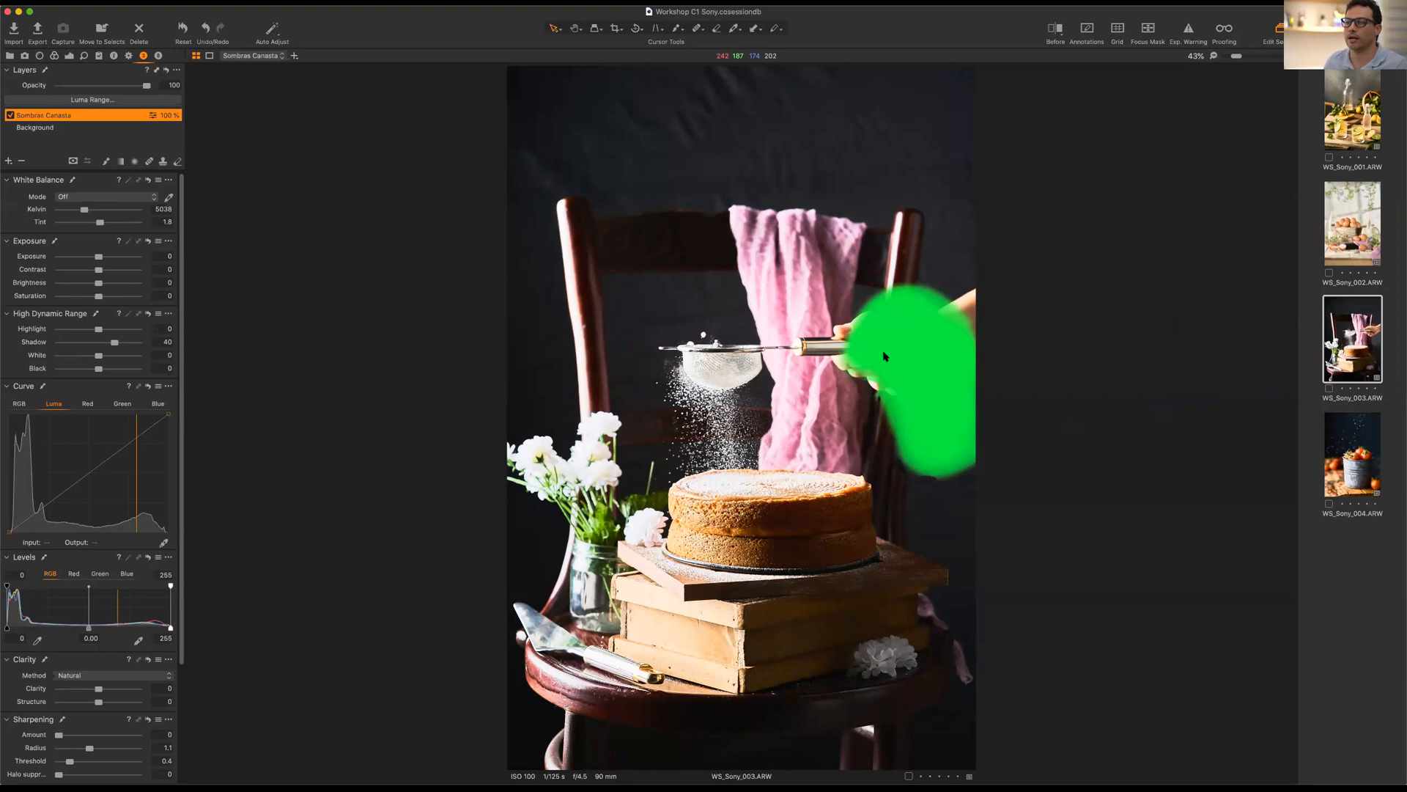
pyautogui.click(21, 160)
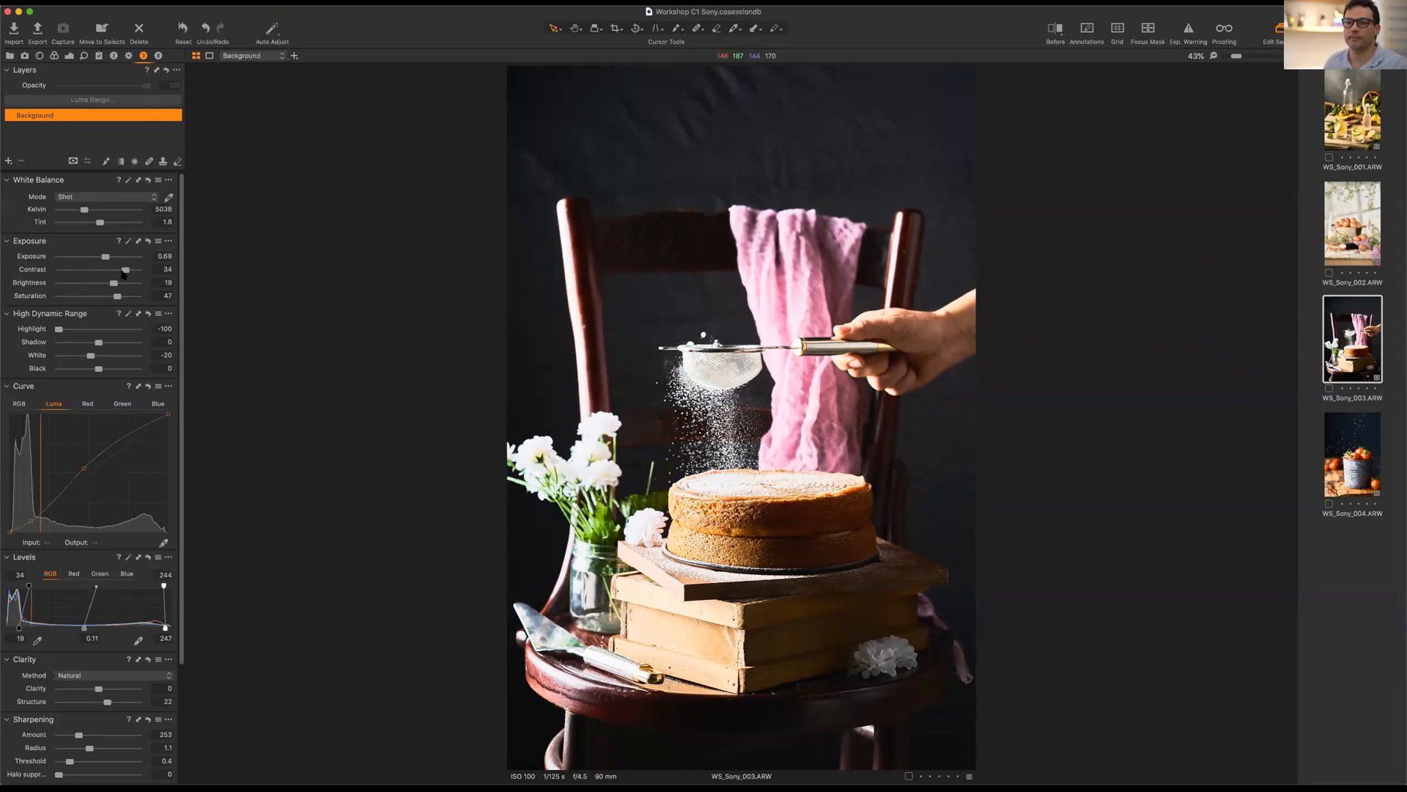
# Set the cake photo's contrast to 14 and brightness to 6, and reshape its Luma curve at the shadow and midtone points.
pyautogui.moveTo(122, 272)
pyautogui.mouseDown()
pyautogui.moveTo(86, 274)
pyautogui.moveTo(118, 274)
pyautogui.moveTo(102, 285)
pyautogui.mouseUp()
pyautogui.moveTo(95, 469); pyautogui.dragTo(100, 487)
pyautogui.moveTo(38, 524)
pyautogui.mouseDown()
pyautogui.moveTo(30, 511)
pyautogui.moveTo(42, 524)
pyautogui.mouseUp()
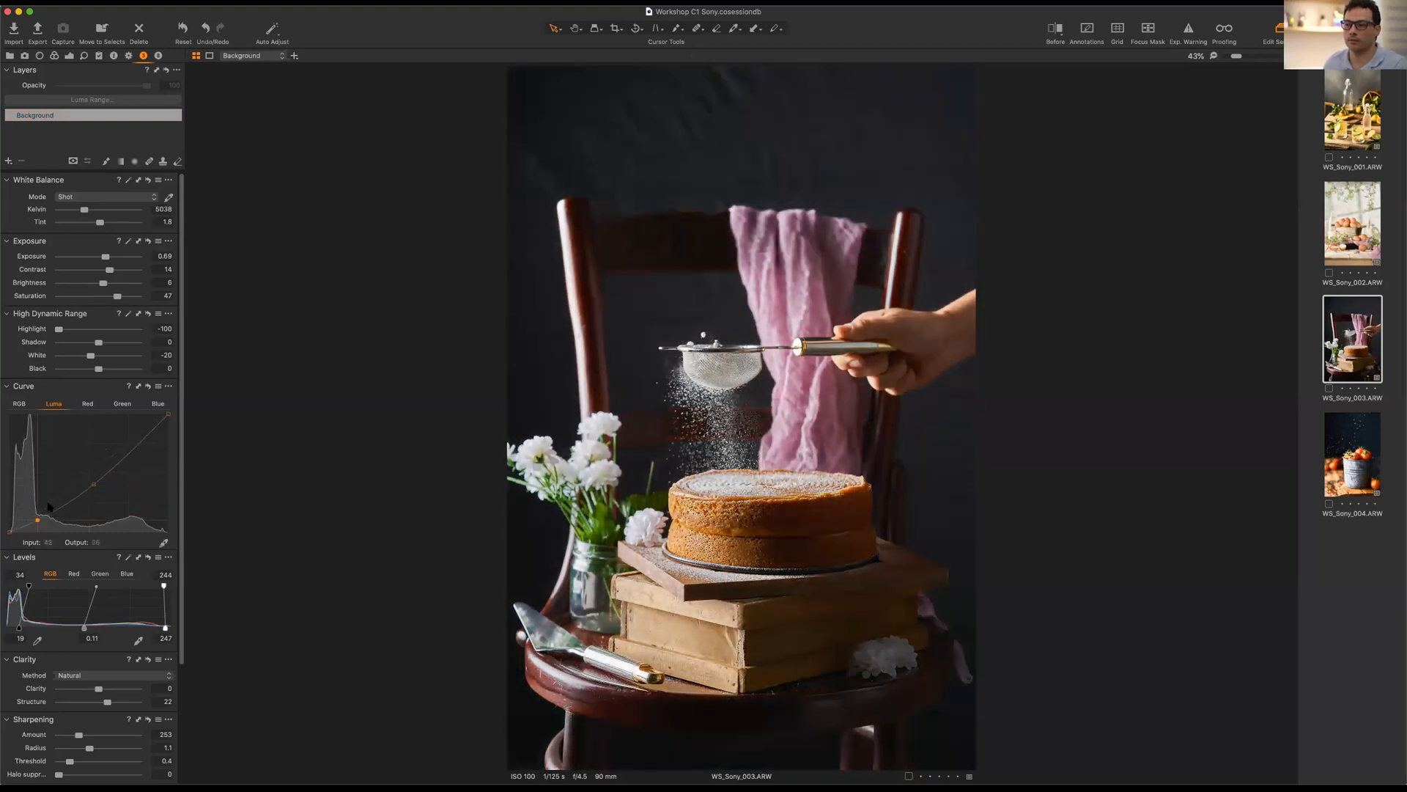
pyautogui.moveTo(94, 484); pyautogui.dragTo(87, 478)
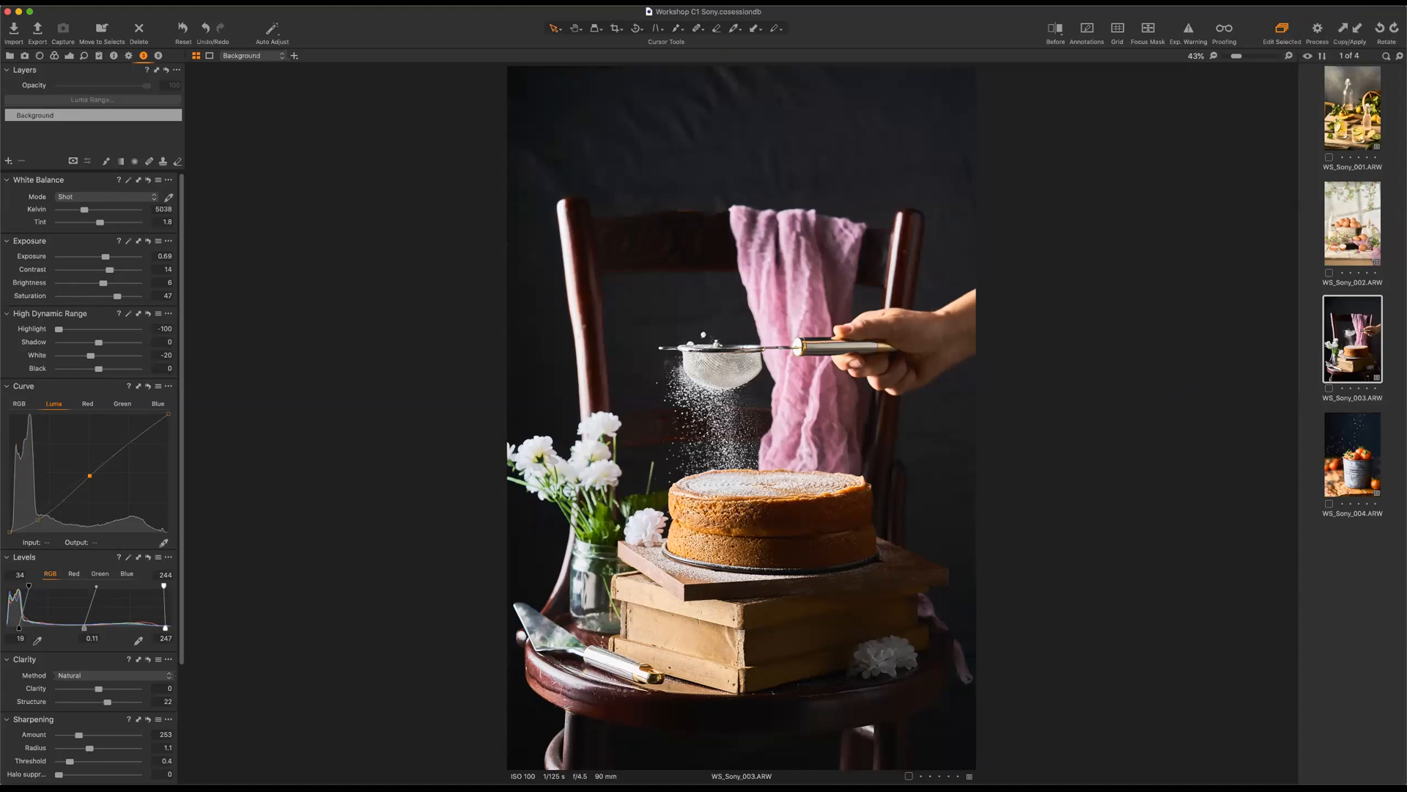
# Add a new filled adjustment layer to the cake photo and open its Luma Range settings with the mask displayed.
pyautogui.click(8, 160)
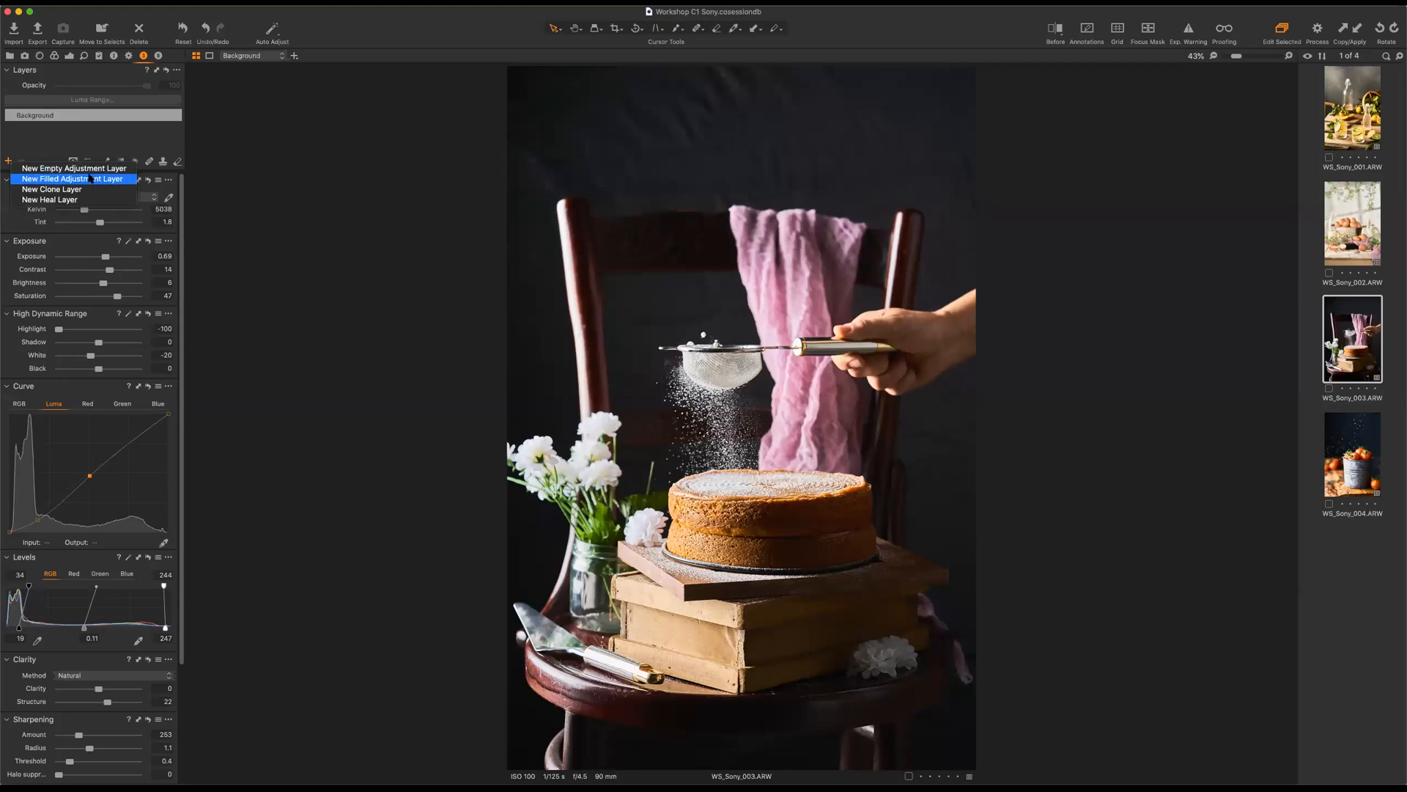
pyautogui.click(68, 181)
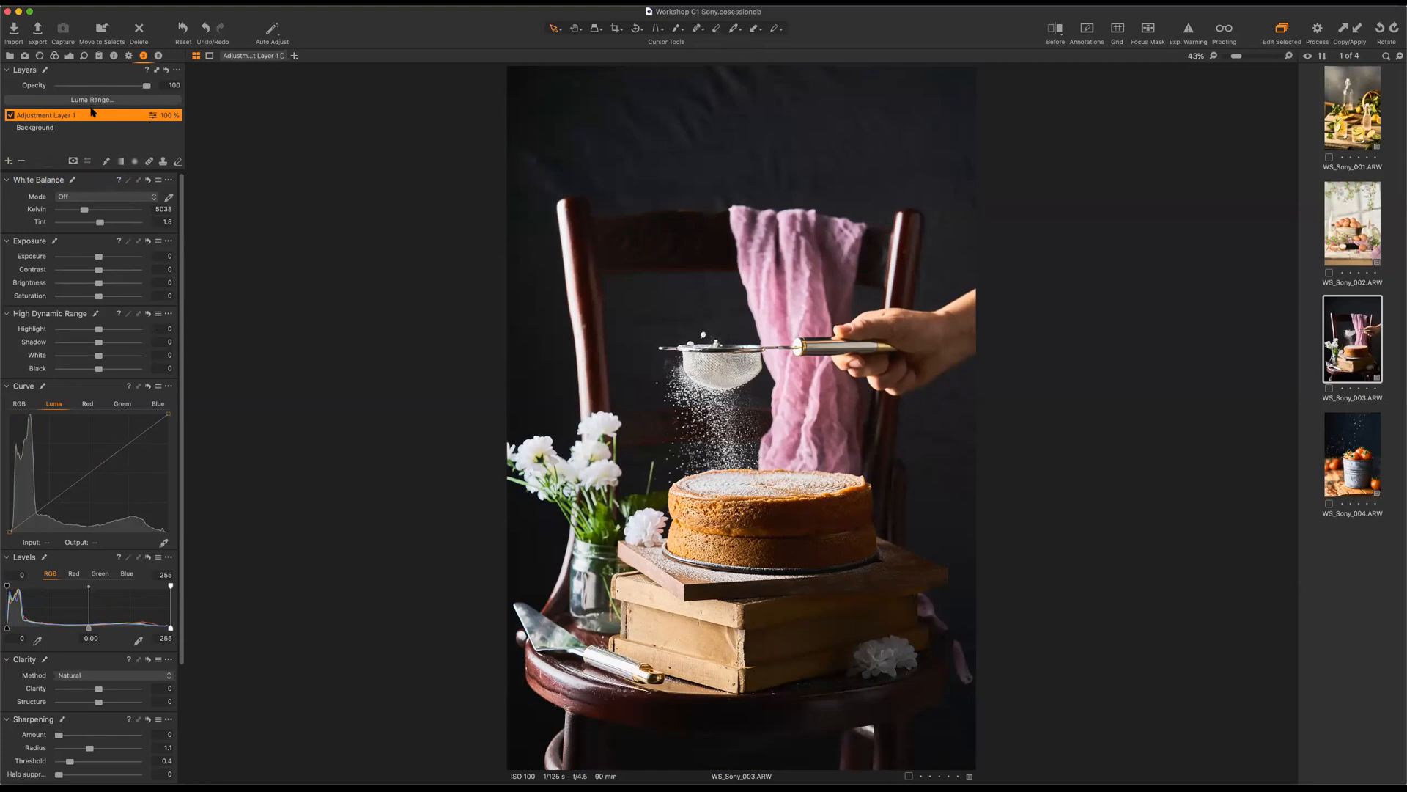
pyautogui.click(92, 100)
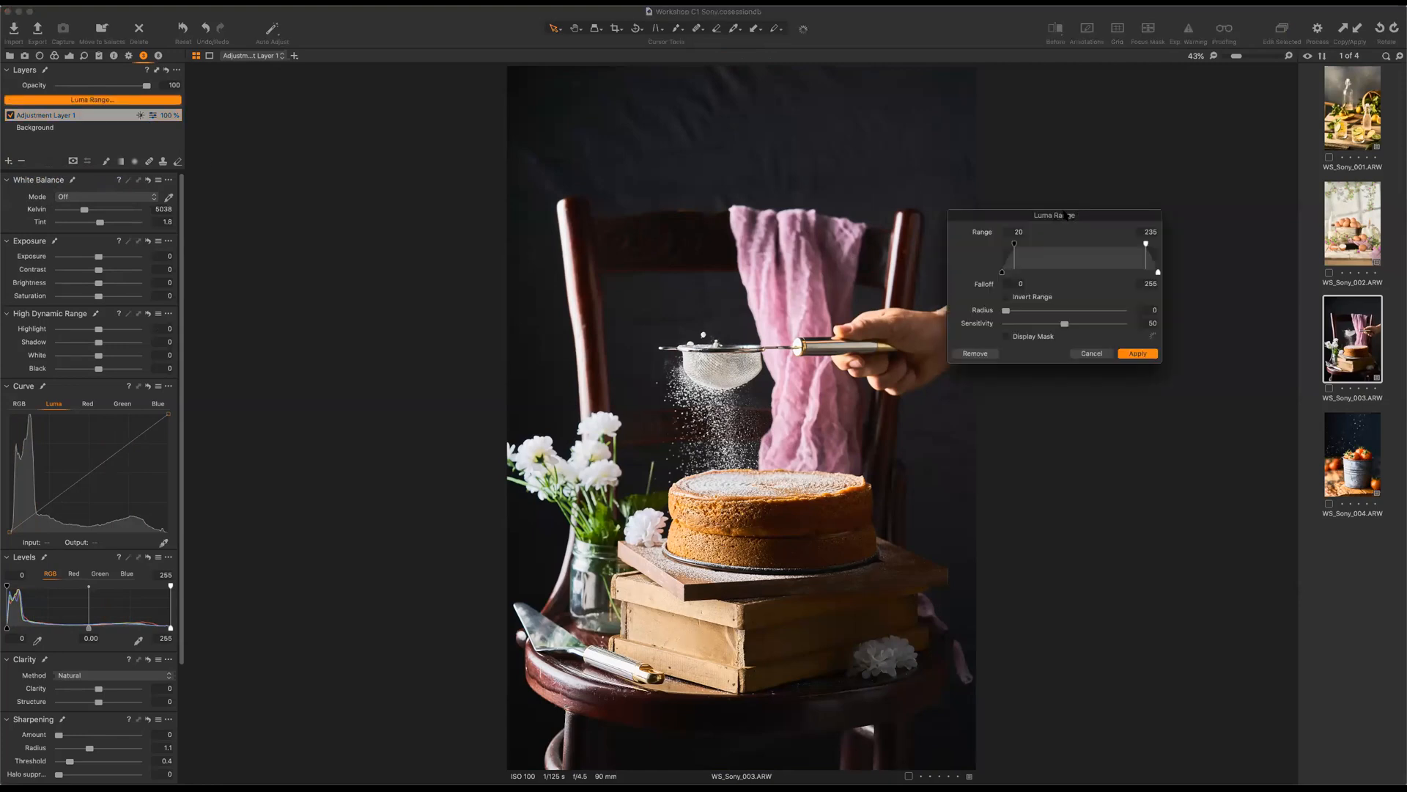
pyautogui.moveTo(1065, 215); pyautogui.dragTo(317, 152)
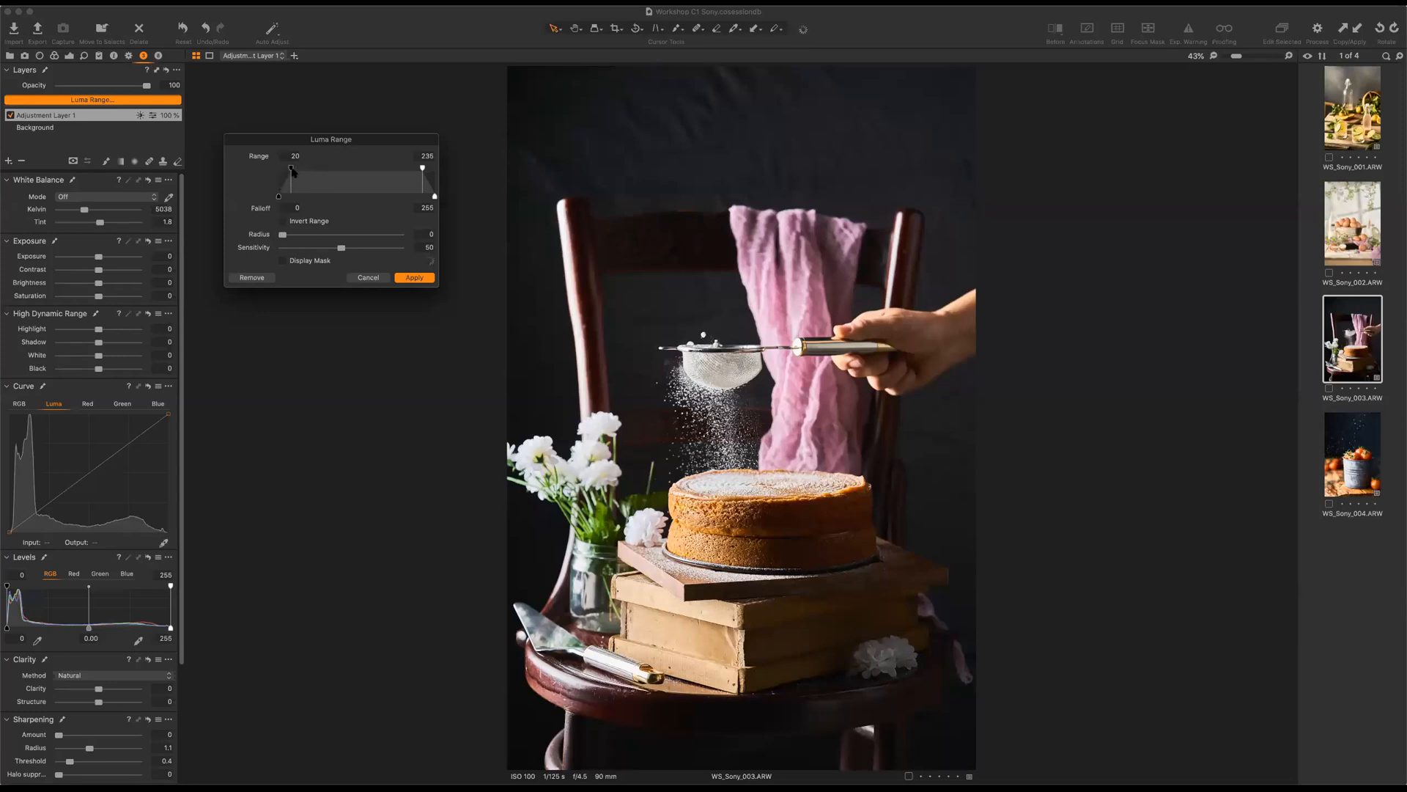
pyautogui.click(283, 261)
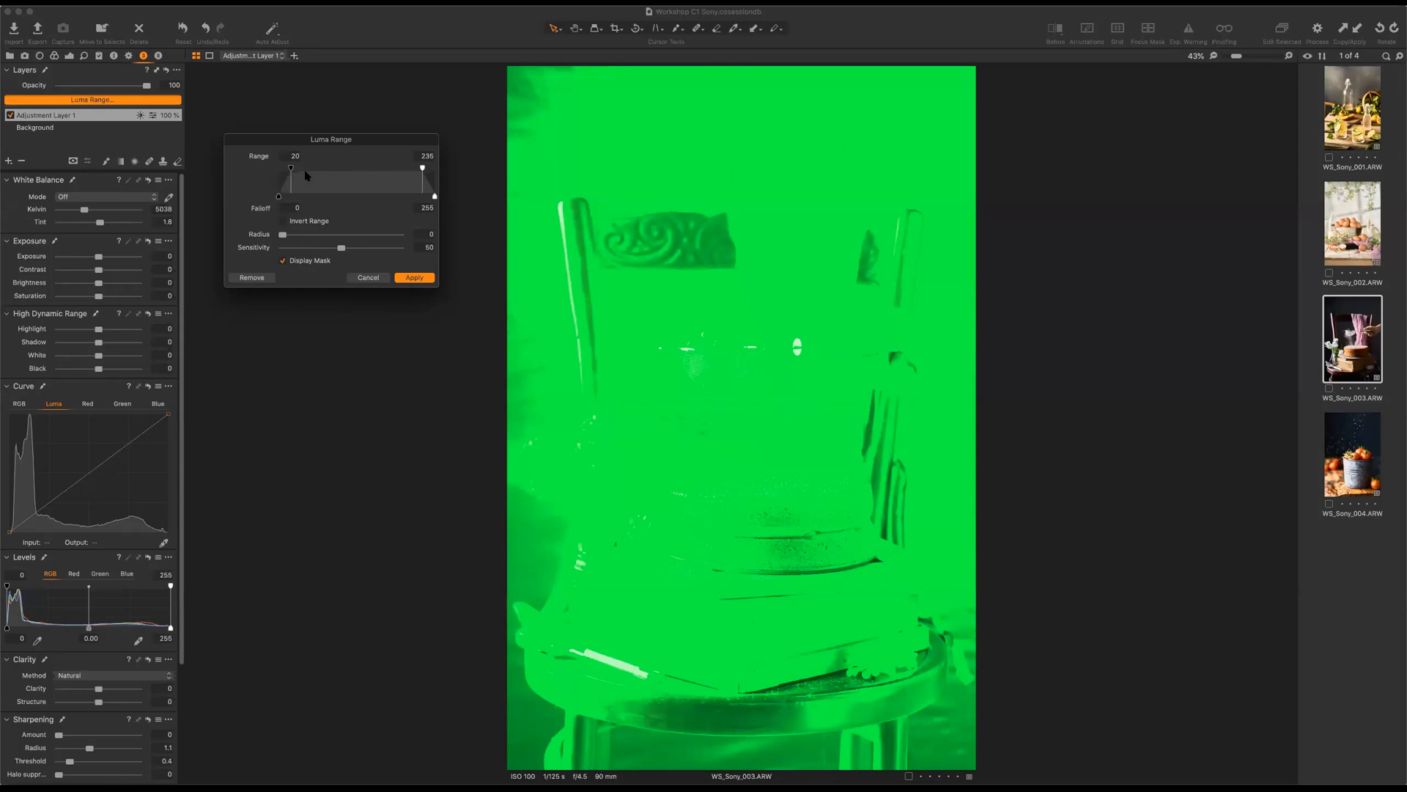
# Limit the layer's luma range to the dark tones from 22 to 39, with the falloff from 0 to 39.
pyautogui.moveTo(300, 172); pyautogui.dragTo(330, 176)
pyautogui.moveTo(394, 181); pyautogui.dragTo(448, 187)
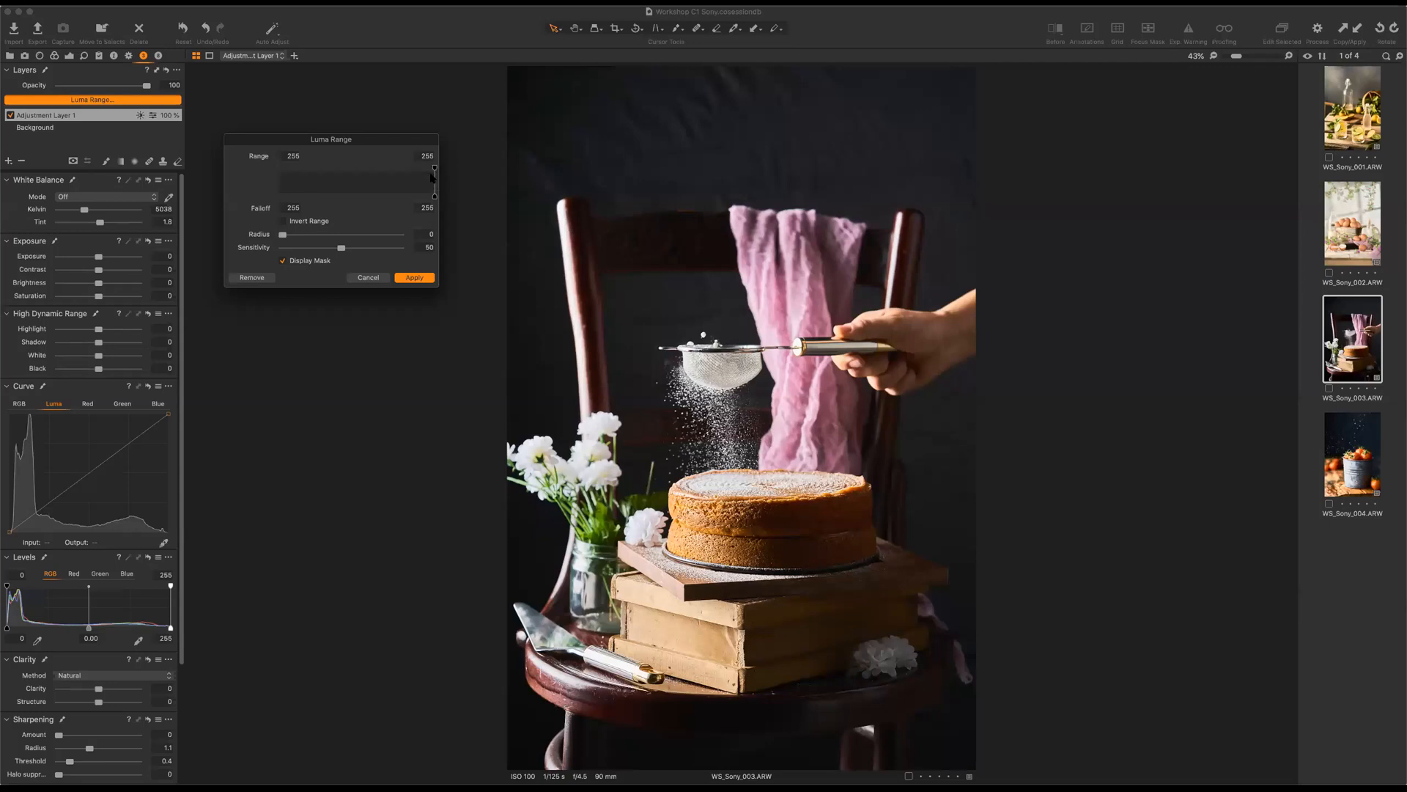
pyautogui.moveTo(434, 198)
pyautogui.mouseDown()
pyautogui.moveTo(400, 196)
pyautogui.moveTo(398, 169)
pyautogui.moveTo(280, 173)
pyautogui.mouseUp()
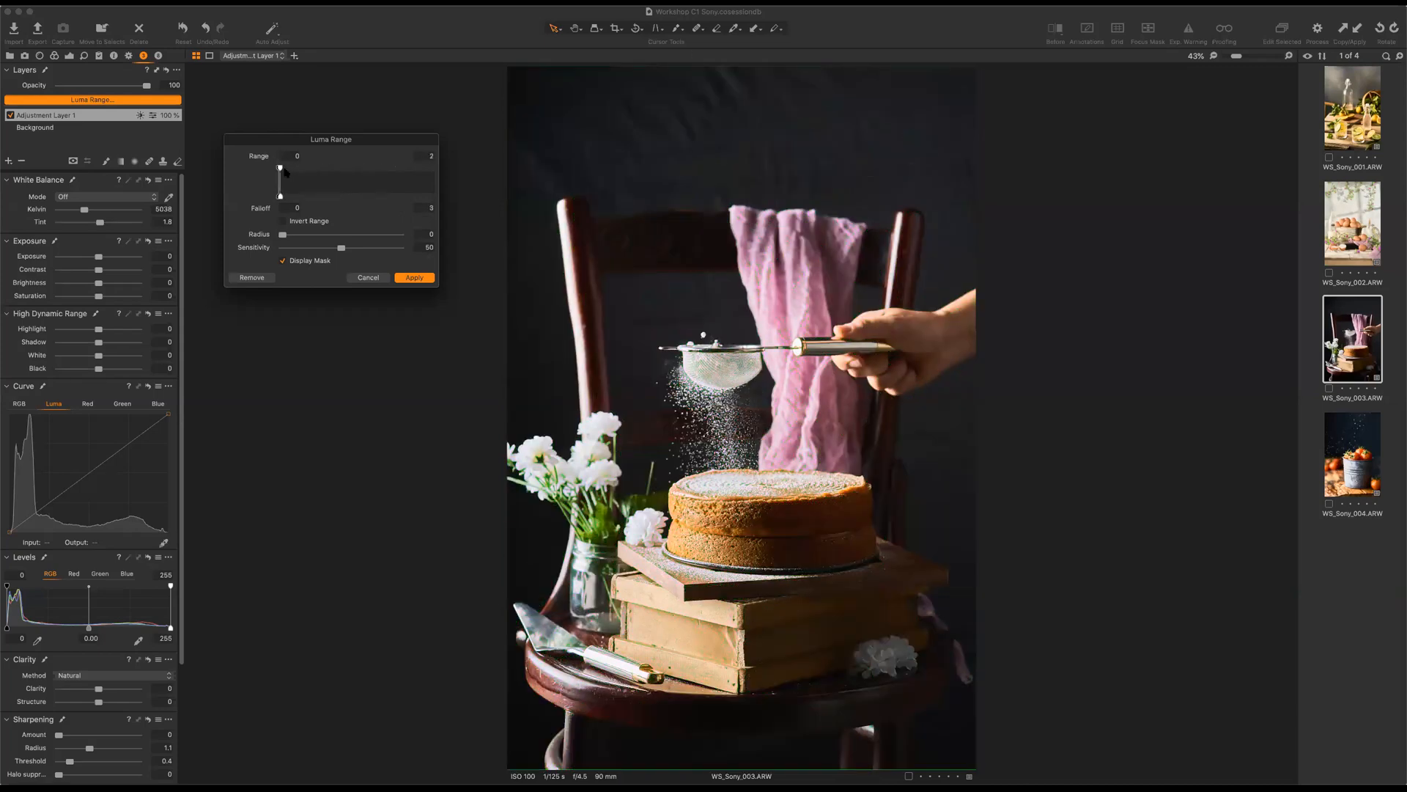
pyautogui.moveTo(304, 168); pyautogui.dragTo(309, 169)
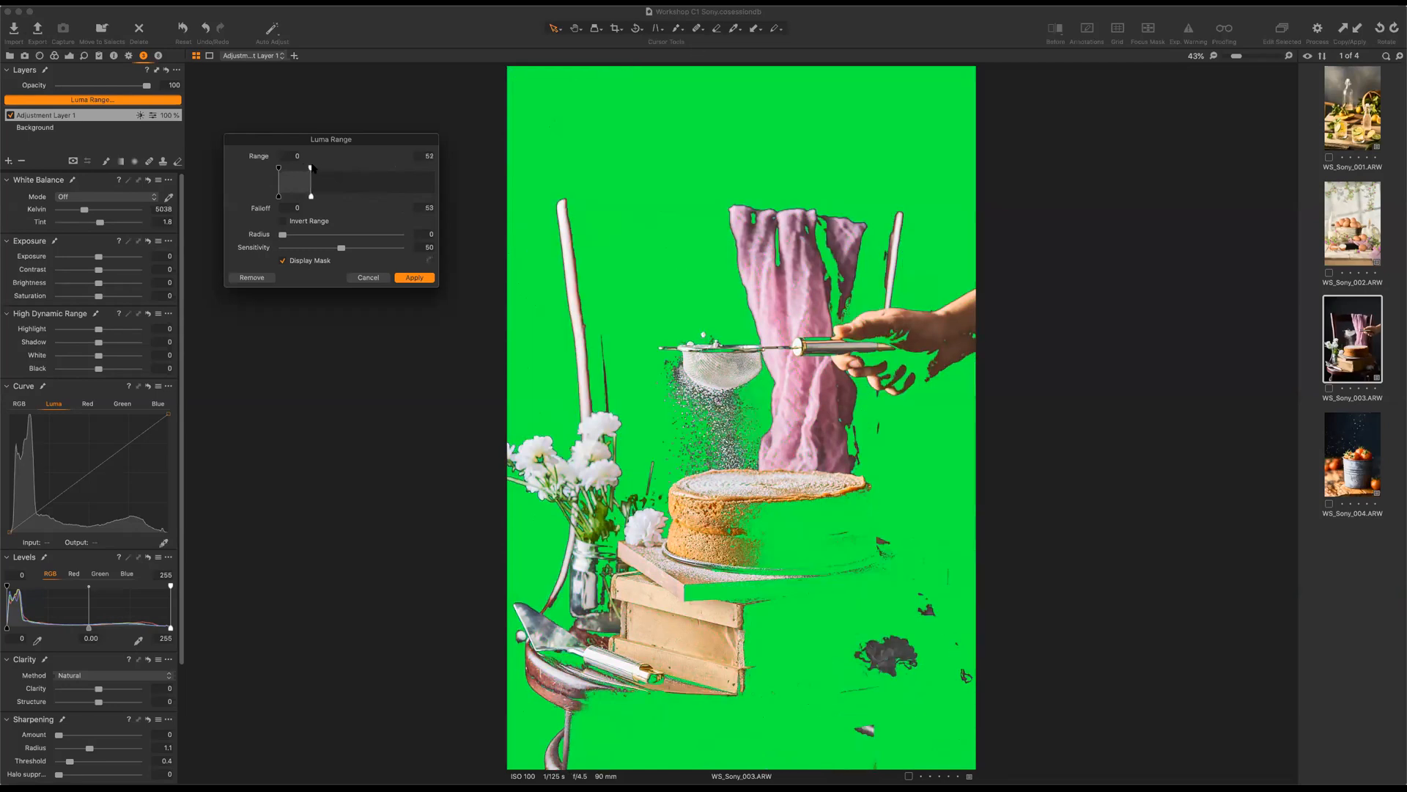
pyautogui.moveTo(301, 183)
pyautogui.mouseDown()
pyautogui.moveTo(334, 168)
pyautogui.moveTo(295, 169)
pyautogui.moveTo(299, 197)
pyautogui.moveTo(279, 196)
pyautogui.mouseUp()
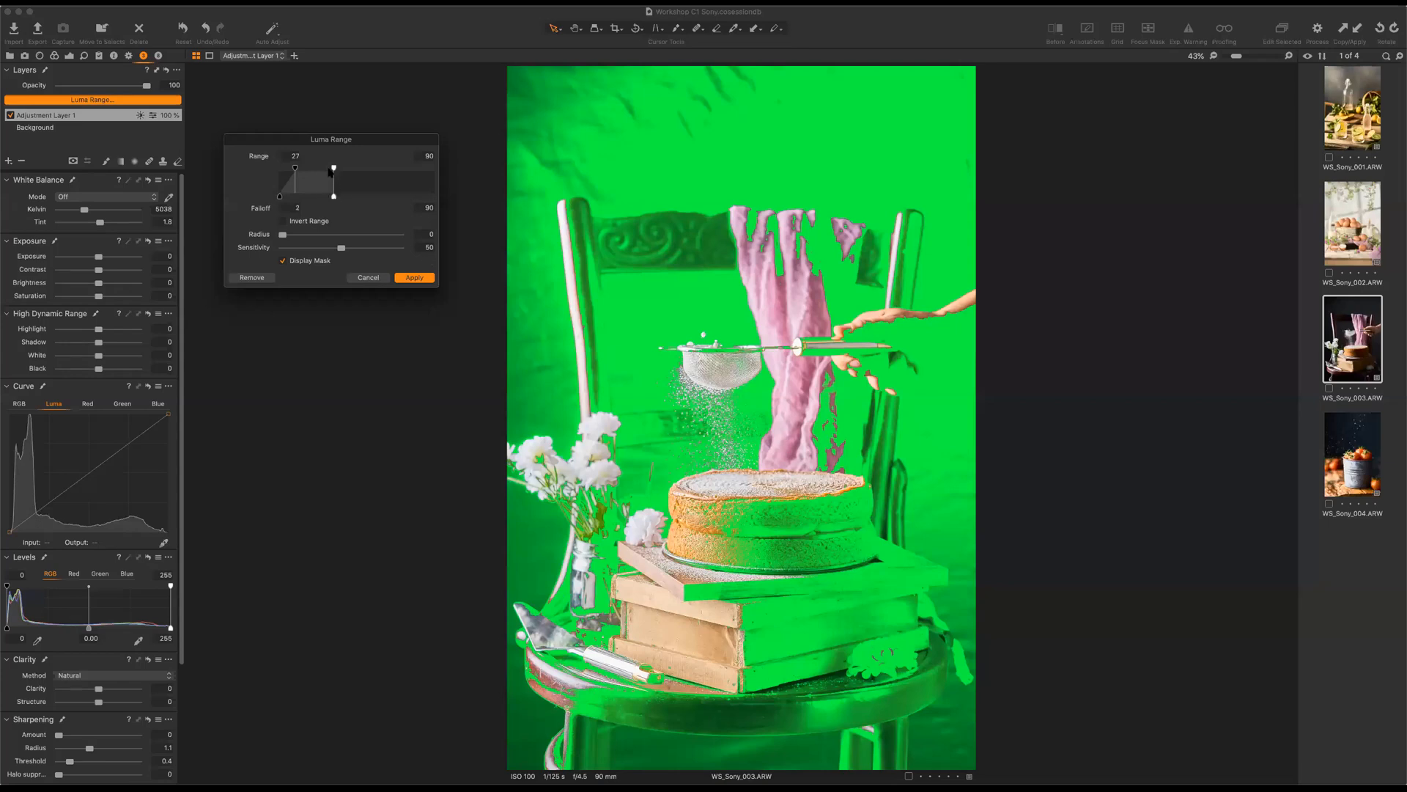
pyautogui.moveTo(334, 168); pyautogui.dragTo(306, 178)
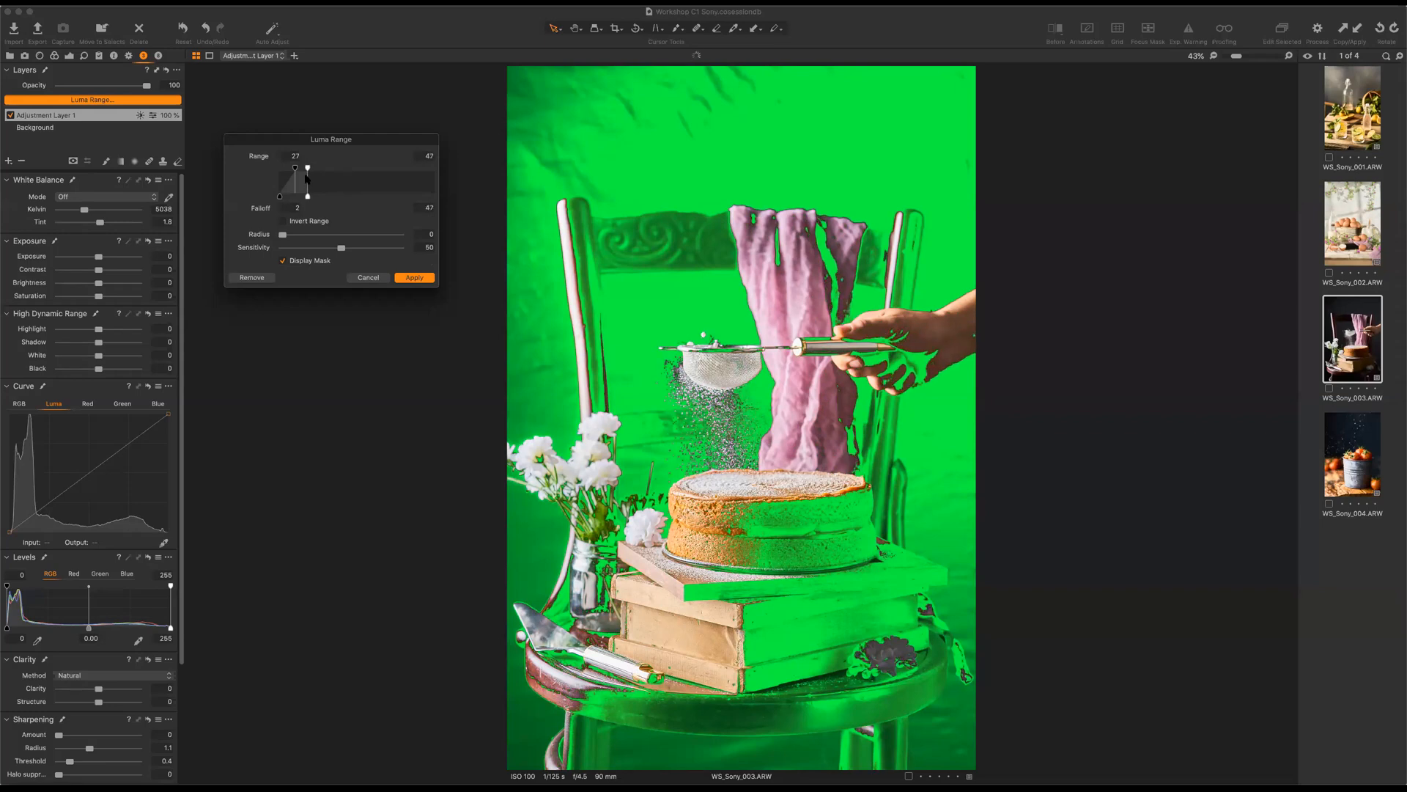
pyautogui.moveTo(305, 179); pyautogui.dragTo(301, 170)
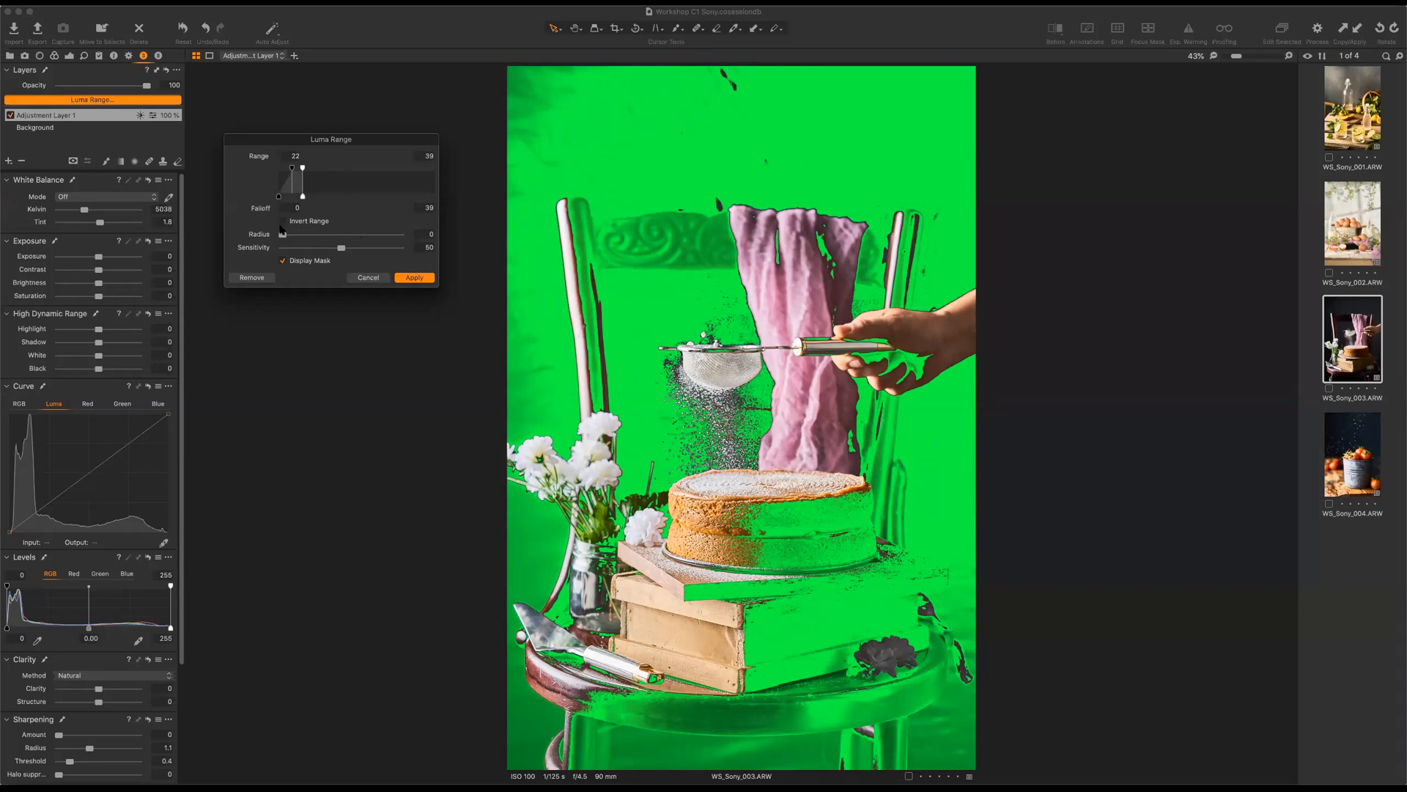
# Soften the luma range mask with a radius of 220.7 and a sensitivity of 88, and apply it.
pyautogui.moveTo(282, 233); pyautogui.dragTo(292, 234)
pyautogui.moveTo(392, 237); pyautogui.dragTo(393, 235)
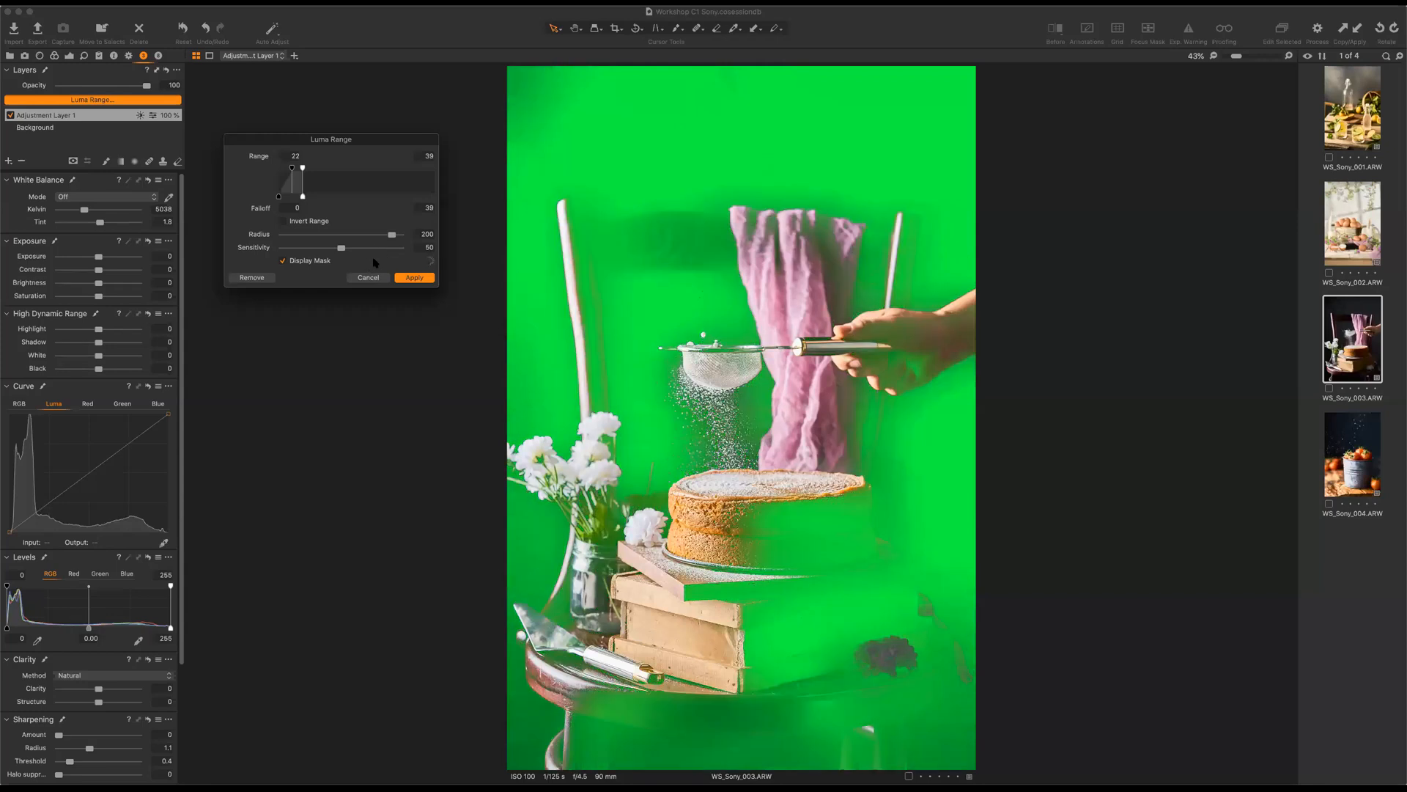
pyautogui.moveTo(379, 248); pyautogui.dragTo(387, 248)
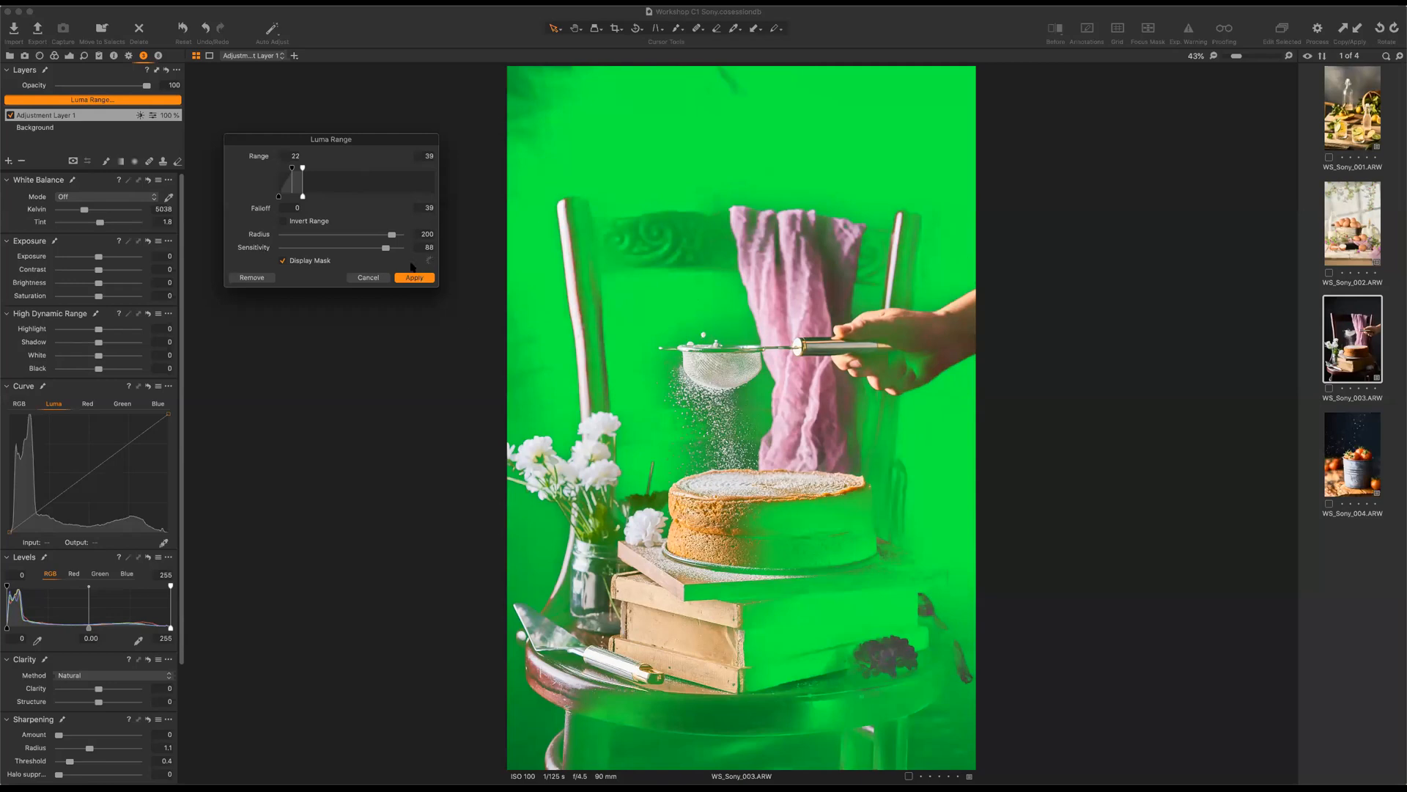
pyautogui.click(302, 165)
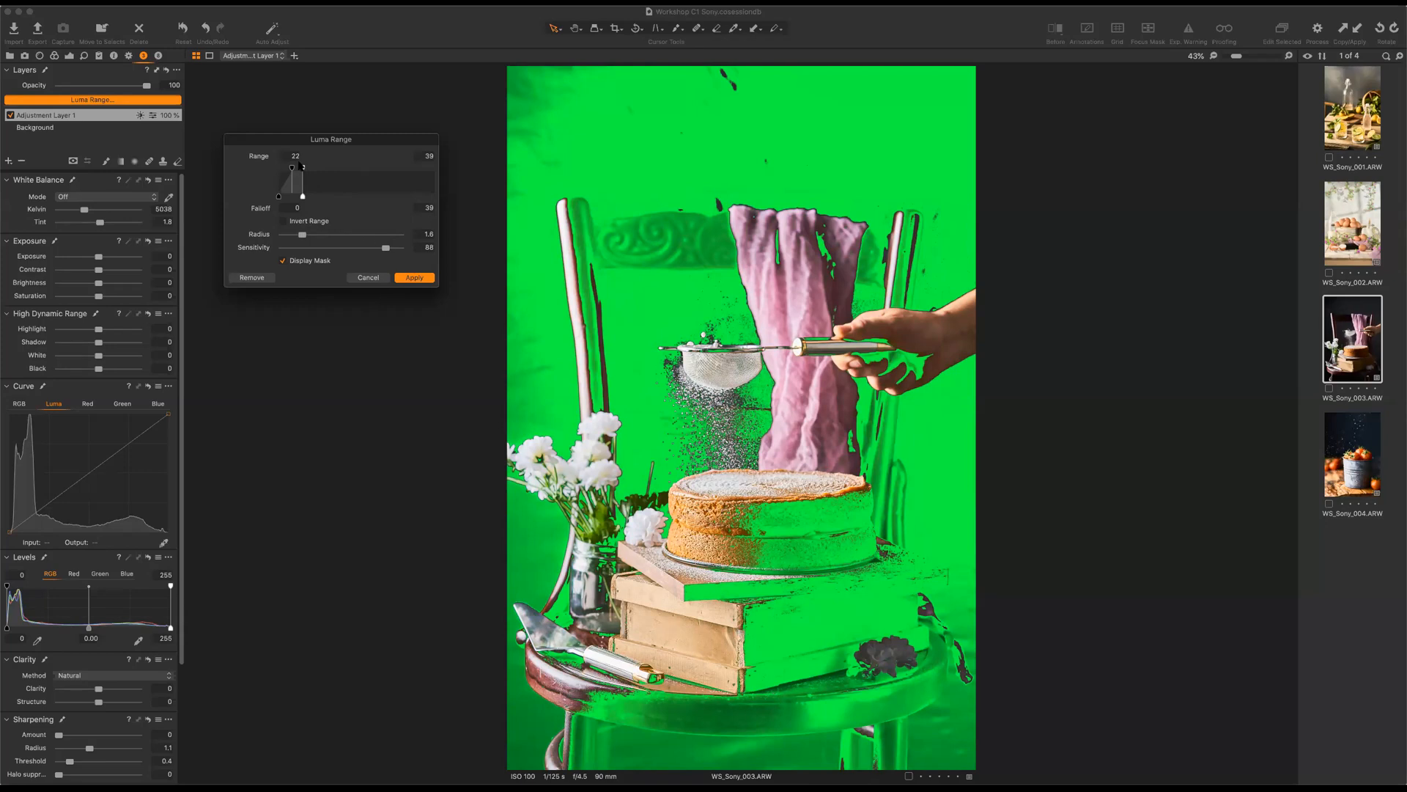
pyautogui.moveTo(302, 234); pyautogui.dragTo(394, 236)
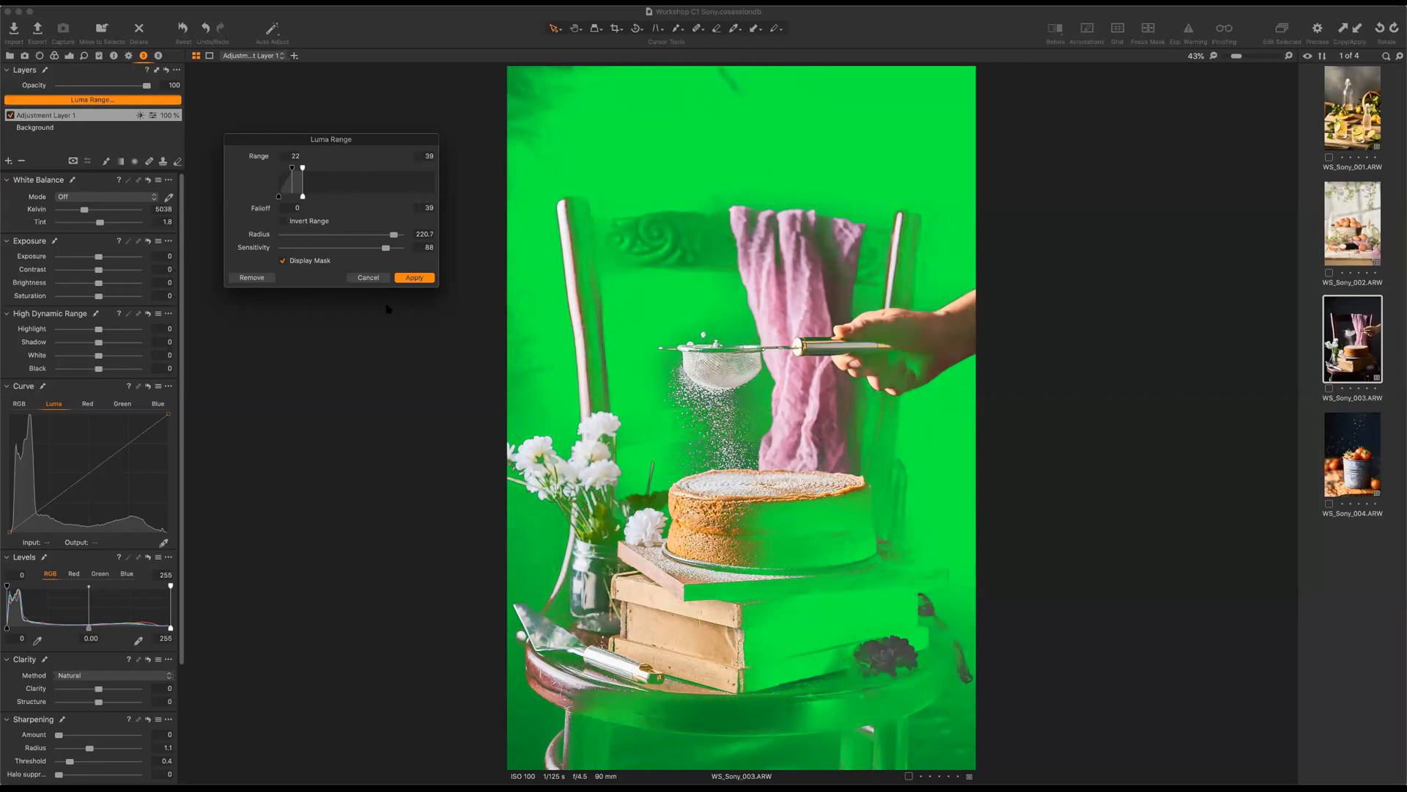
pyautogui.click(414, 278)
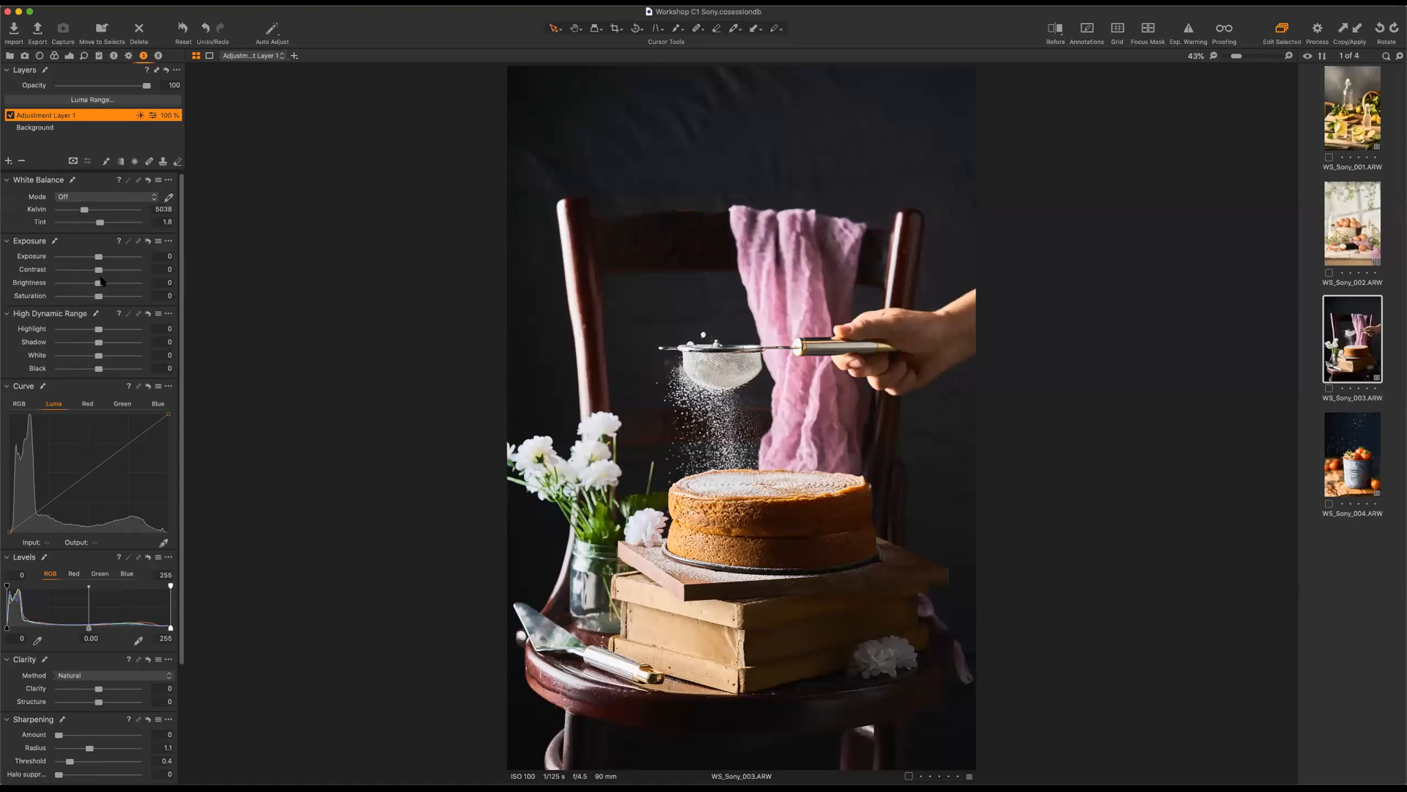
# Try darkening the masked shadows with exposure at -3.65, then brightness at -50, returning each to 0.
pyautogui.moveTo(98, 257)
pyautogui.mouseDown()
pyautogui.moveTo(70, 263)
pyautogui.moveTo(138, 257)
pyautogui.moveTo(93, 258)
pyautogui.mouseUp()
pyautogui.press('m')
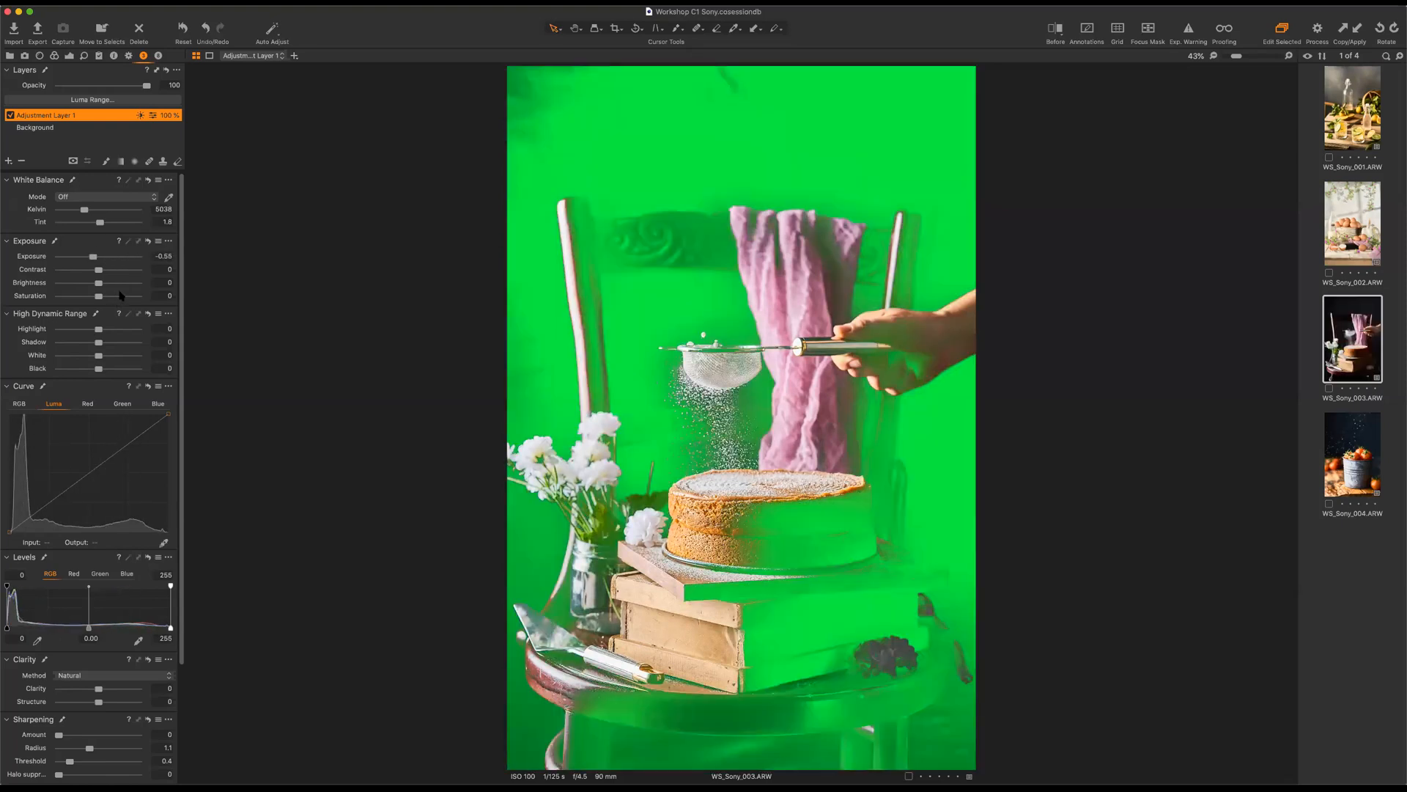
pyautogui.moveTo(94, 258); pyautogui.dragTo(85, 258)
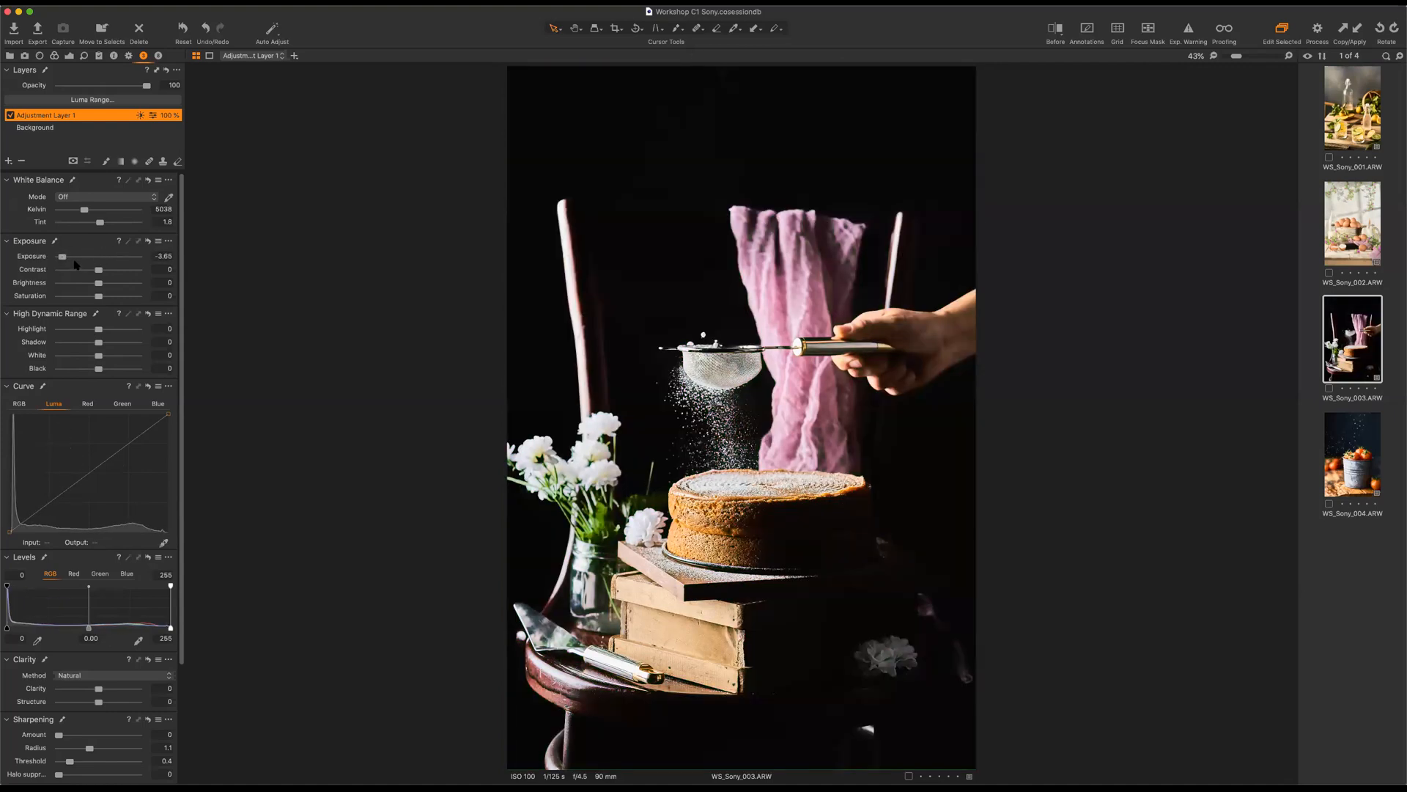
pyautogui.moveTo(60, 258); pyautogui.dragTo(99, 258)
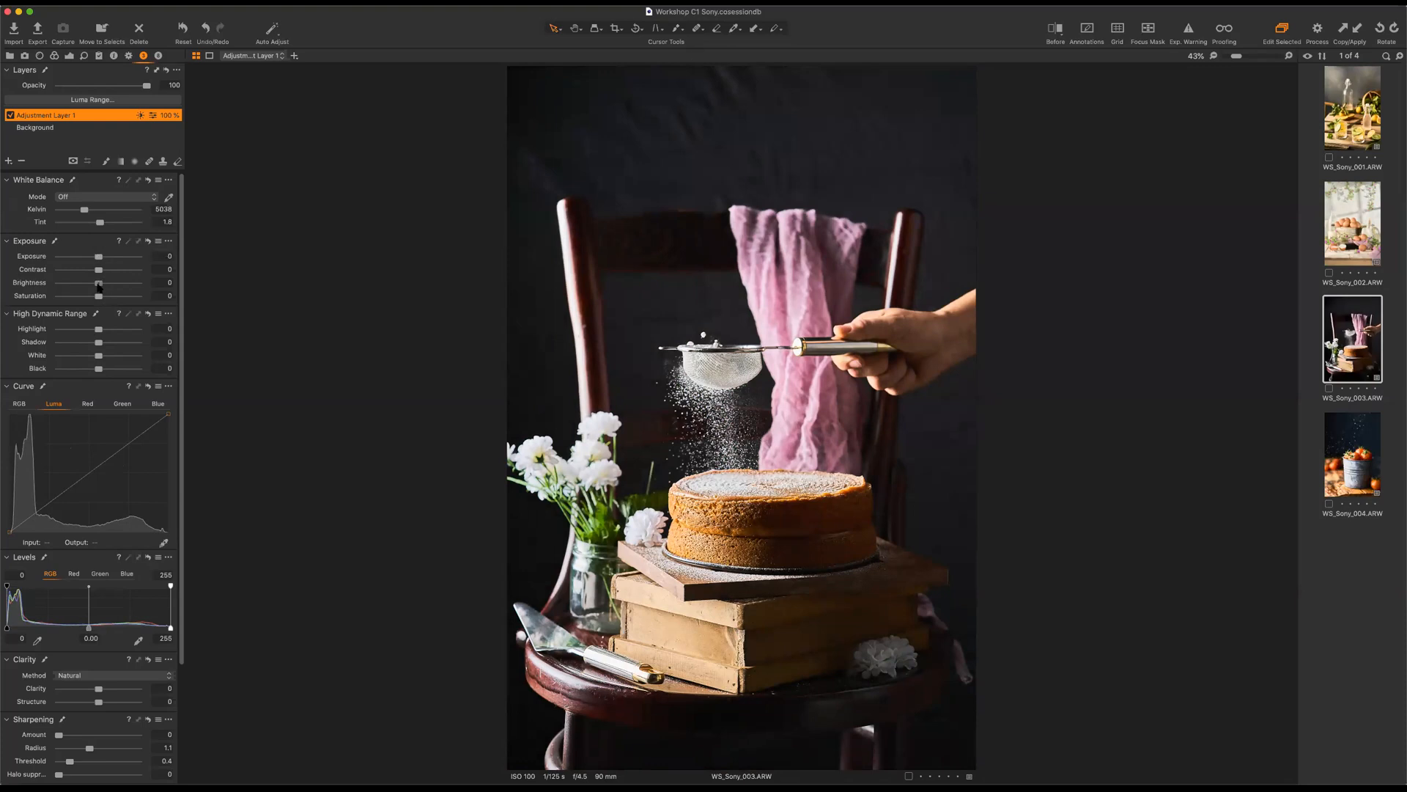
pyautogui.moveTo(98, 282); pyautogui.dragTo(45, 283)
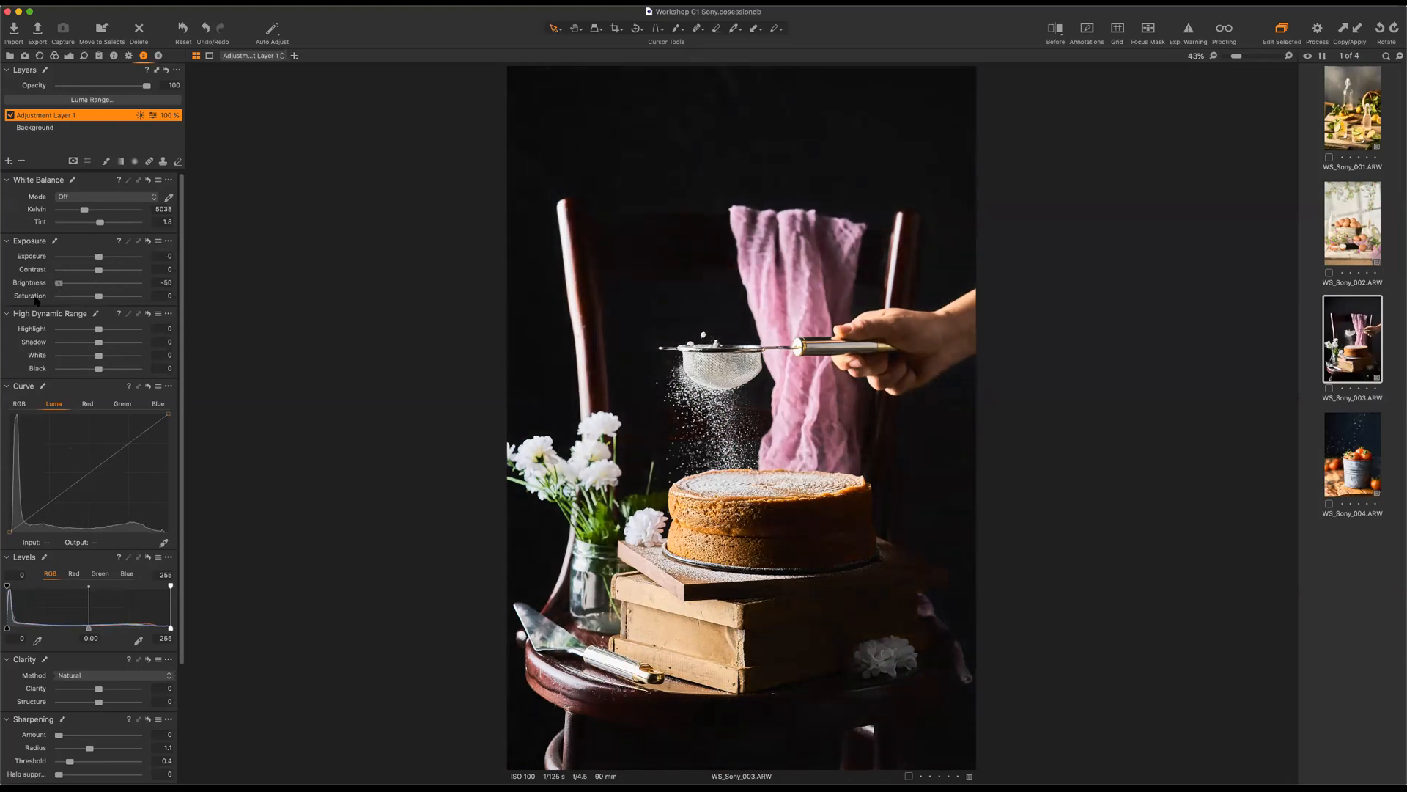
pyautogui.moveTo(58, 283); pyautogui.dragTo(99, 284)
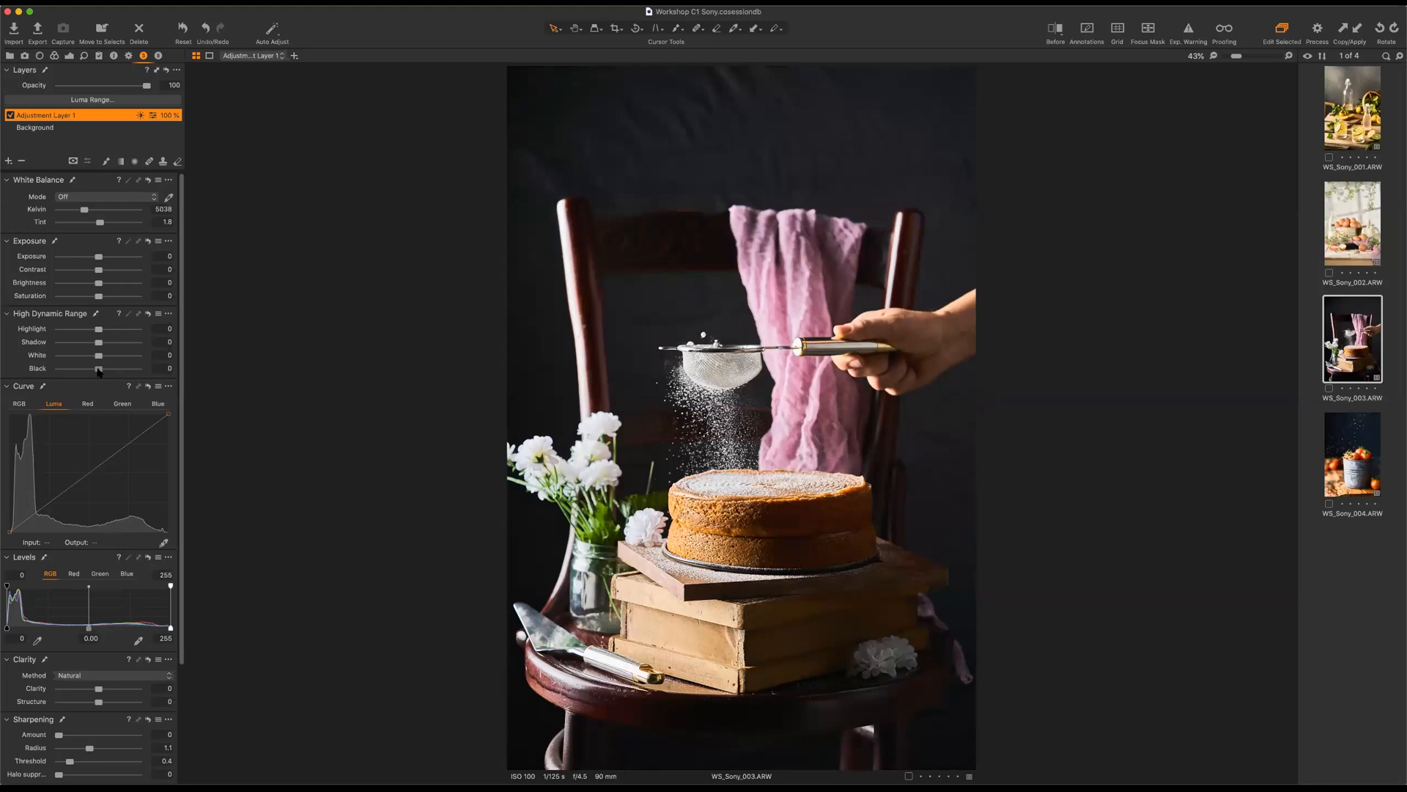
# Try darkening the masked shadows with a lowered Luma curve and a raised Levels shadow point, resetting both.
pyautogui.moveTo(98, 368)
pyautogui.mouseDown()
pyautogui.moveTo(44, 377)
pyautogui.moveTo(98, 370)
pyautogui.mouseUp()
pyautogui.moveTo(37, 512); pyautogui.dragTo(50, 522)
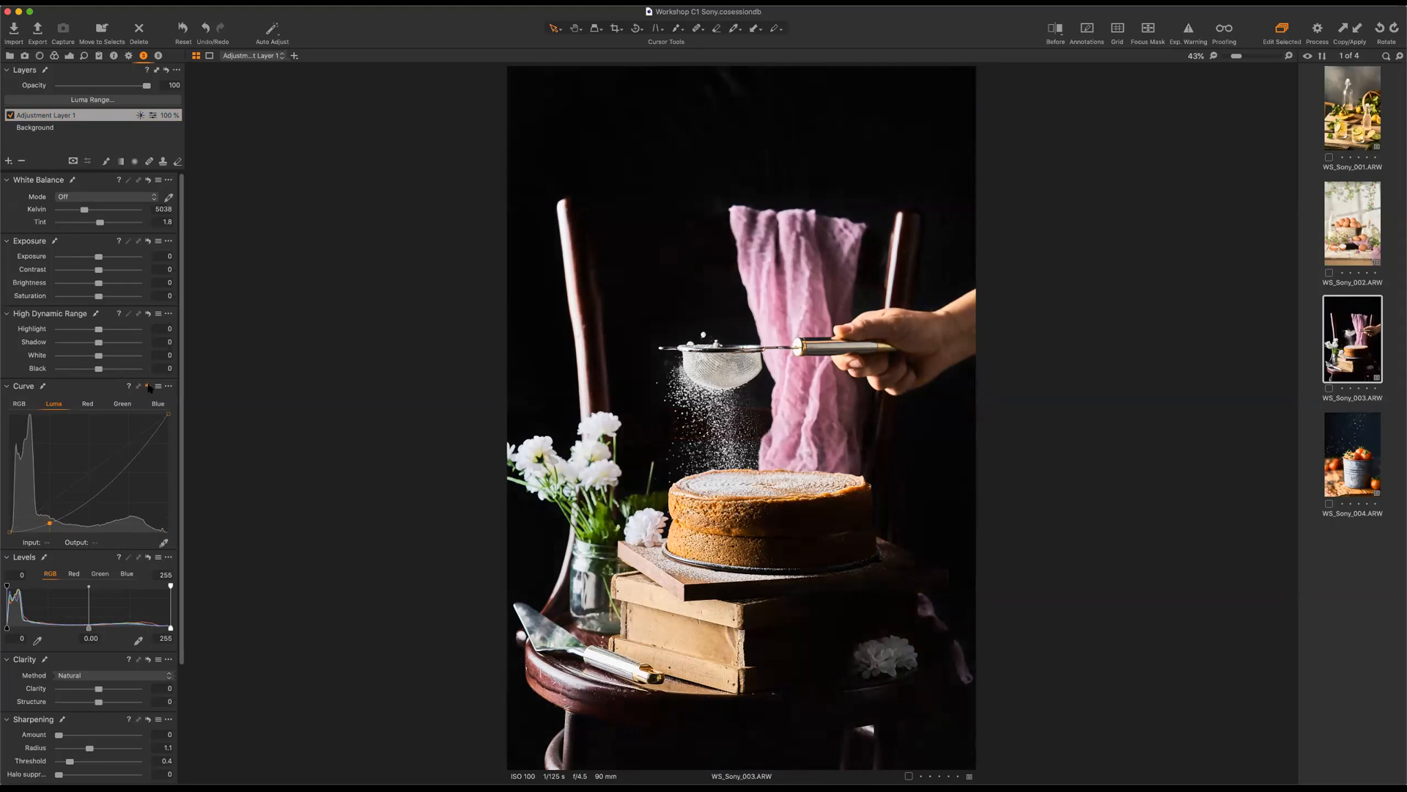
pyautogui.click(148, 386)
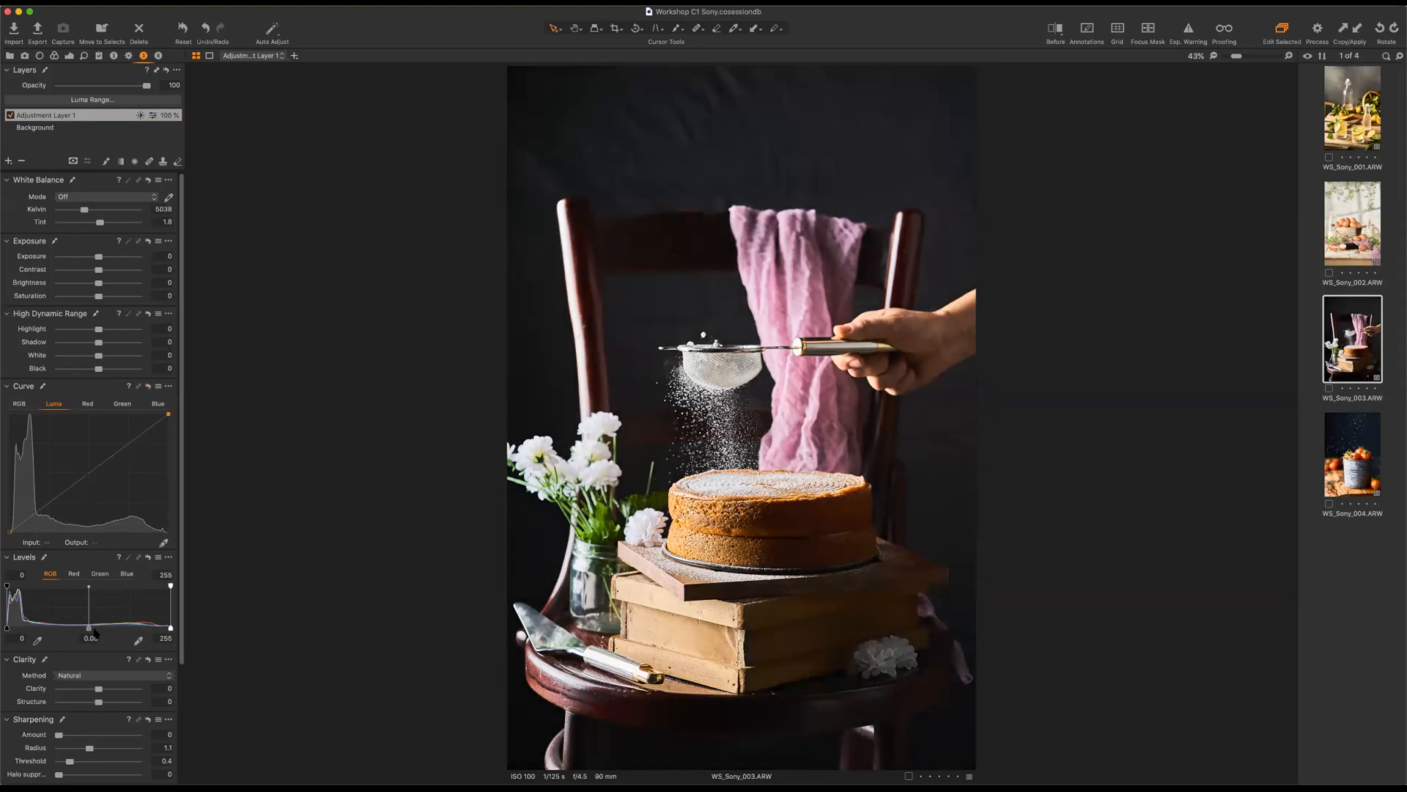
pyautogui.moveTo(8, 629)
pyautogui.mouseDown()
pyautogui.moveTo(43, 628)
pyautogui.moveTo(12, 630)
pyautogui.mouseUp()
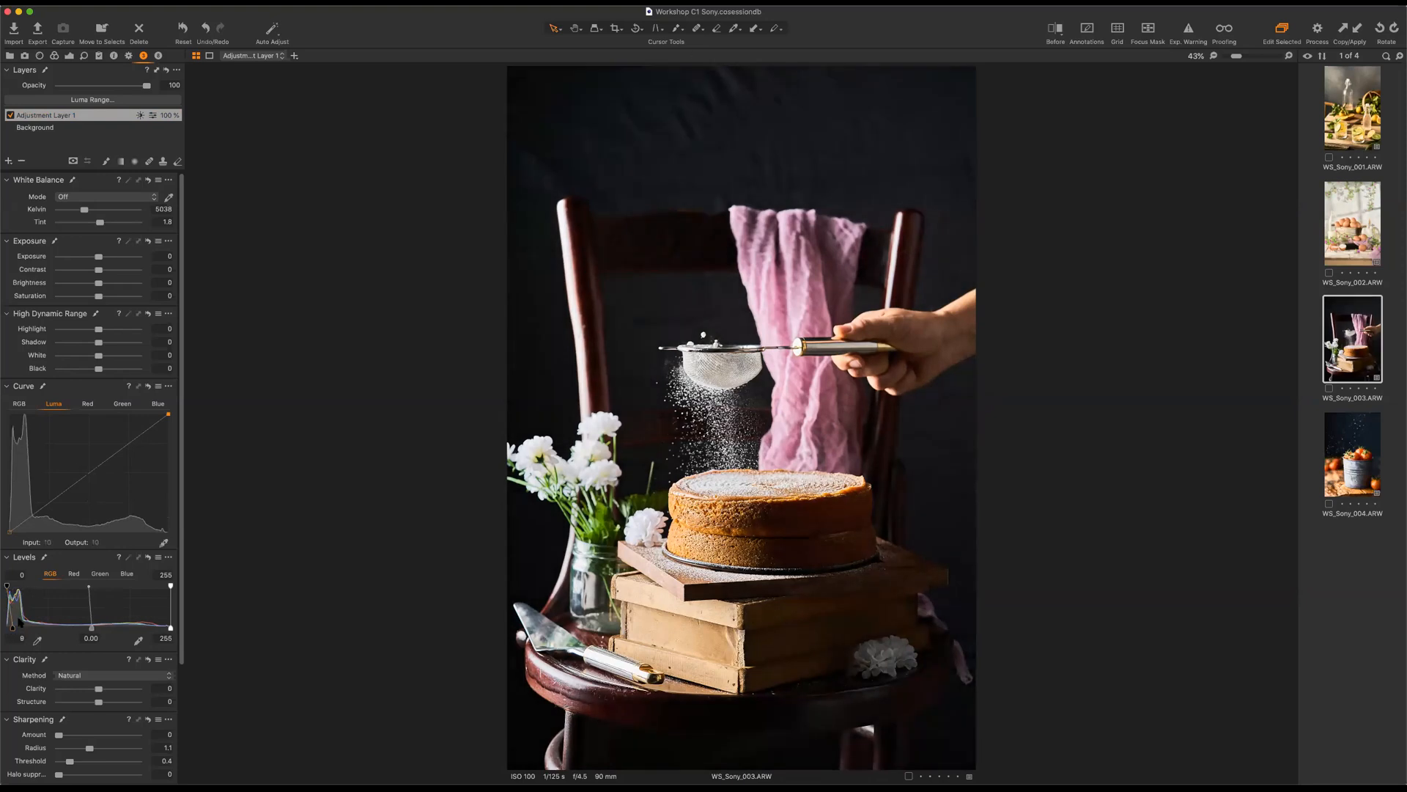
pyautogui.moveTo(13, 630); pyautogui.dragTo(6, 629)
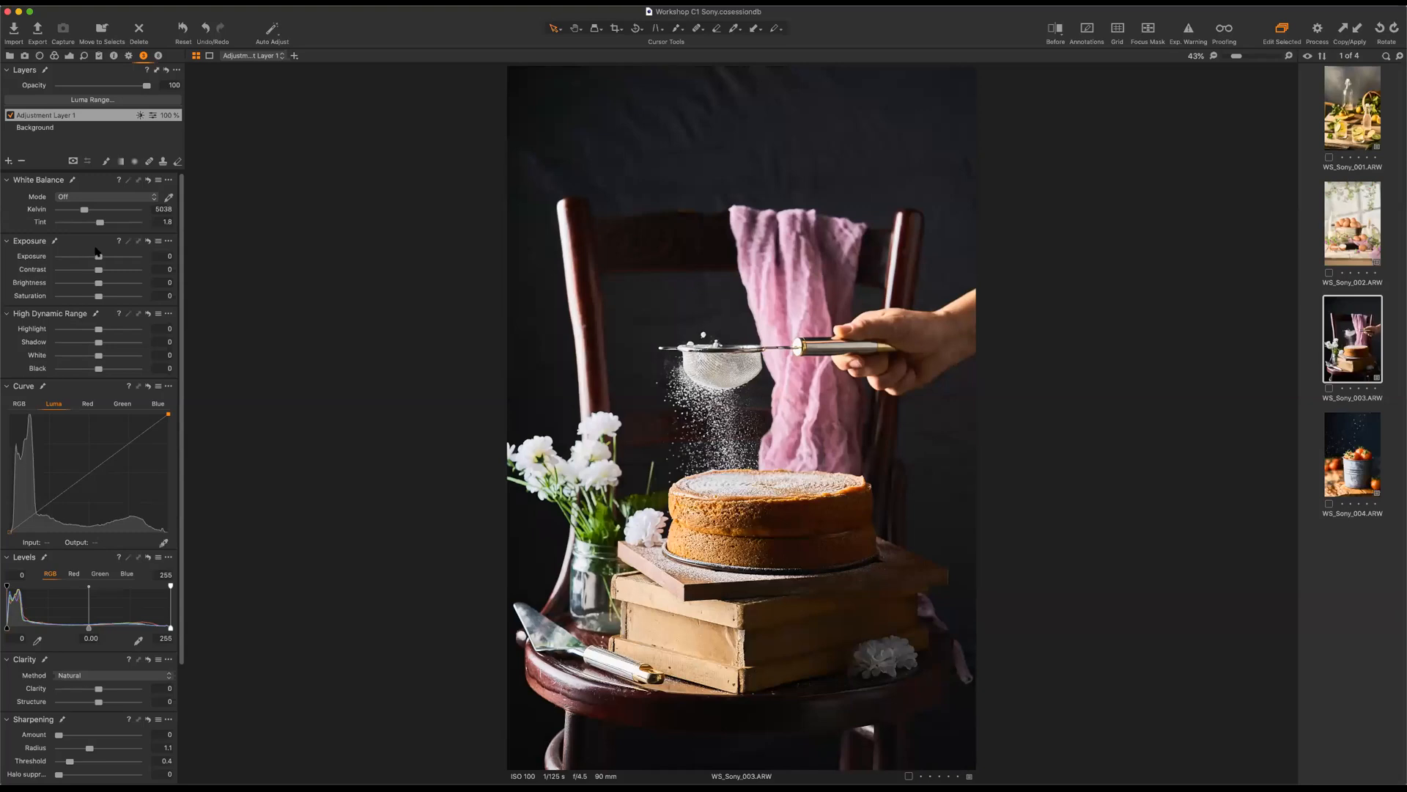
# Set the adjustment layer's brightness to -50 and check which areas its mask covers.
pyautogui.moveTo(98, 282); pyautogui.dragTo(54, 297)
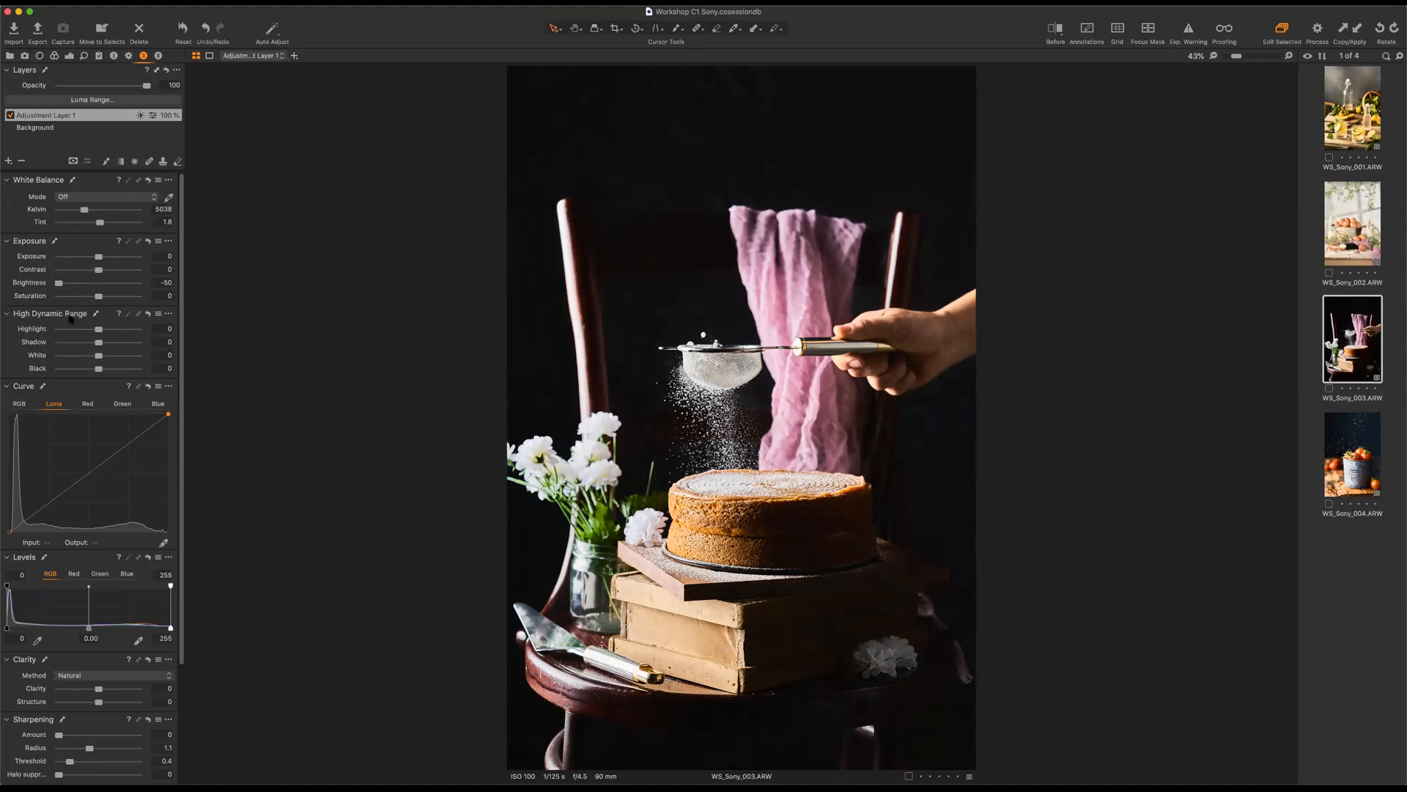
pyautogui.press('m')
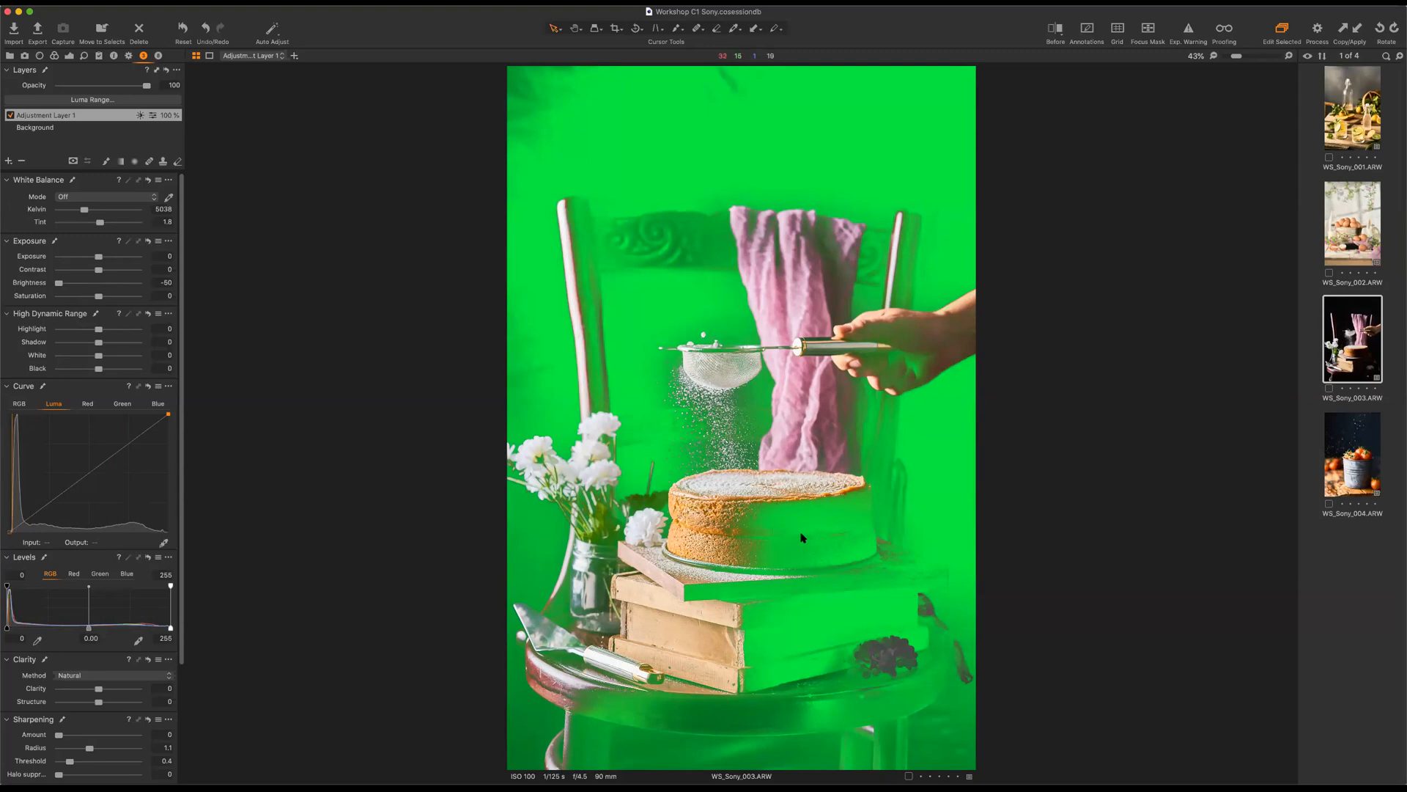
pyautogui.press('m')
# Erase the layer's mask from the cake's shaded side and the hand, and compare the photo with and without the mask overlay.
pyautogui.press('e')
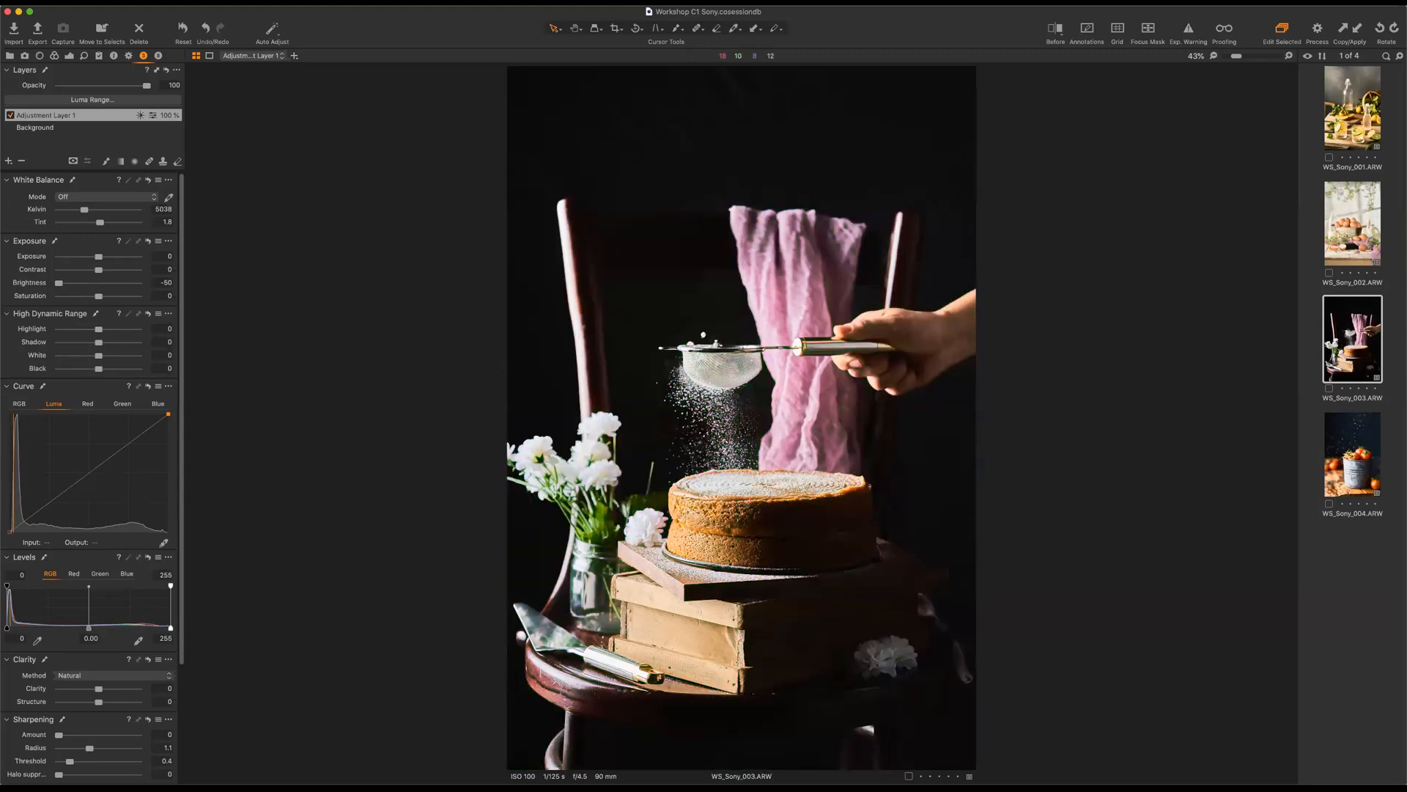
pyautogui.moveTo(755, 527)
pyautogui.mouseDown()
pyautogui.moveTo(846, 522)
pyautogui.moveTo(831, 546)
pyautogui.moveTo(756, 564)
pyautogui.moveTo(861, 543)
pyautogui.moveTo(855, 504)
pyautogui.moveTo(868, 511)
pyautogui.mouseUp()
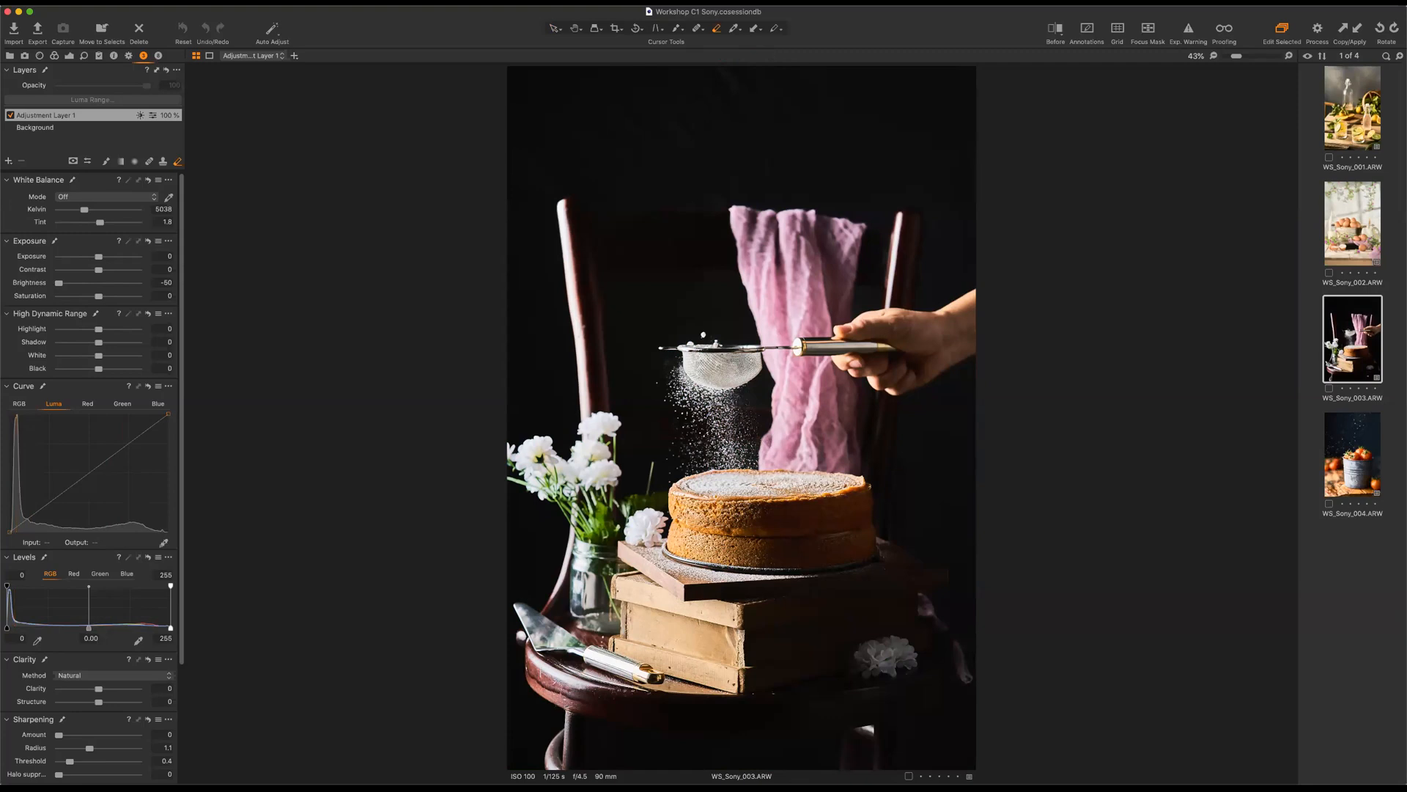
pyautogui.press('m')
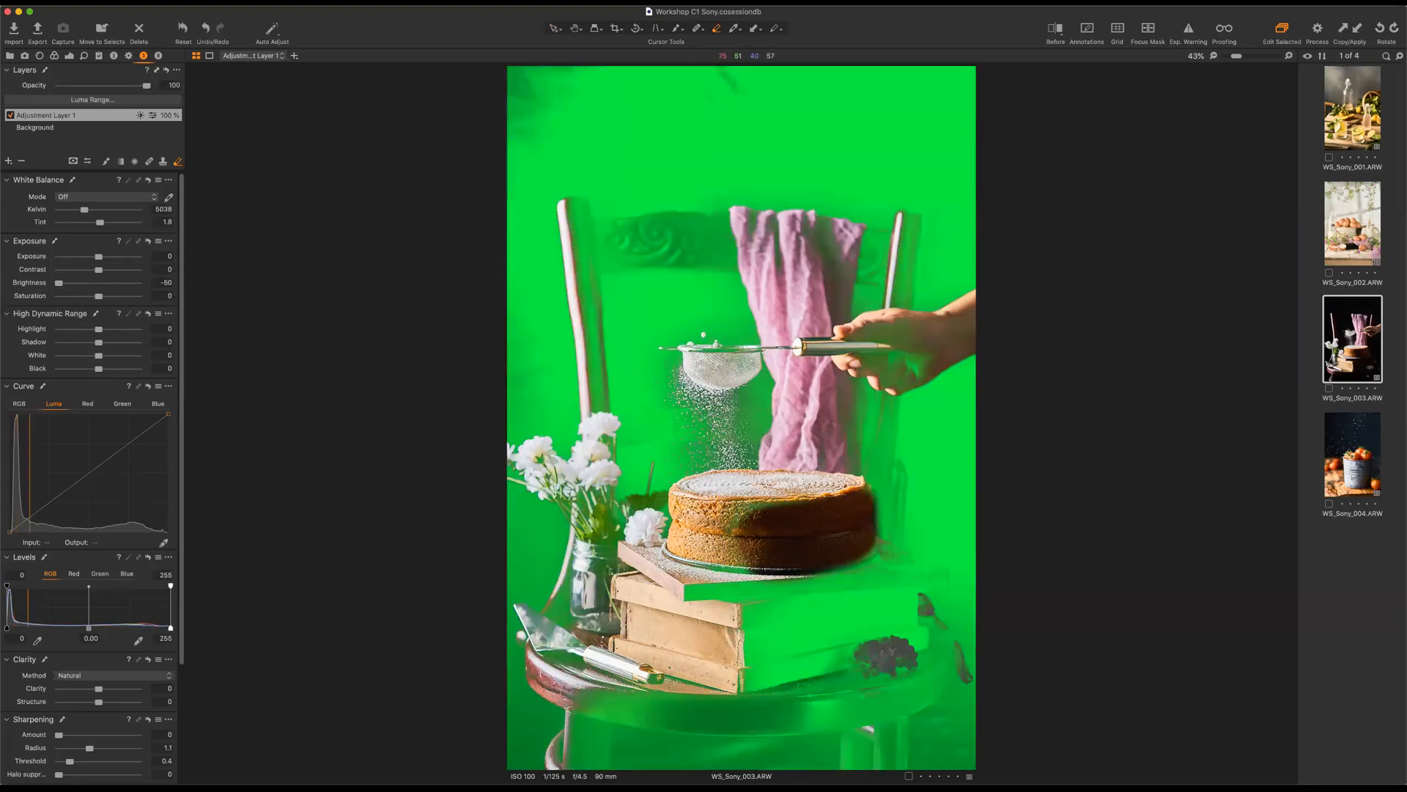
pyautogui.moveTo(888, 345)
pyautogui.mouseDown()
pyautogui.moveTo(903, 345)
pyautogui.moveTo(880, 346)
pyautogui.moveTo(903, 372)
pyautogui.moveTo(953, 338)
pyautogui.moveTo(900, 389)
pyautogui.moveTo(940, 373)
pyautogui.moveTo(850, 396)
pyautogui.mouseUp()
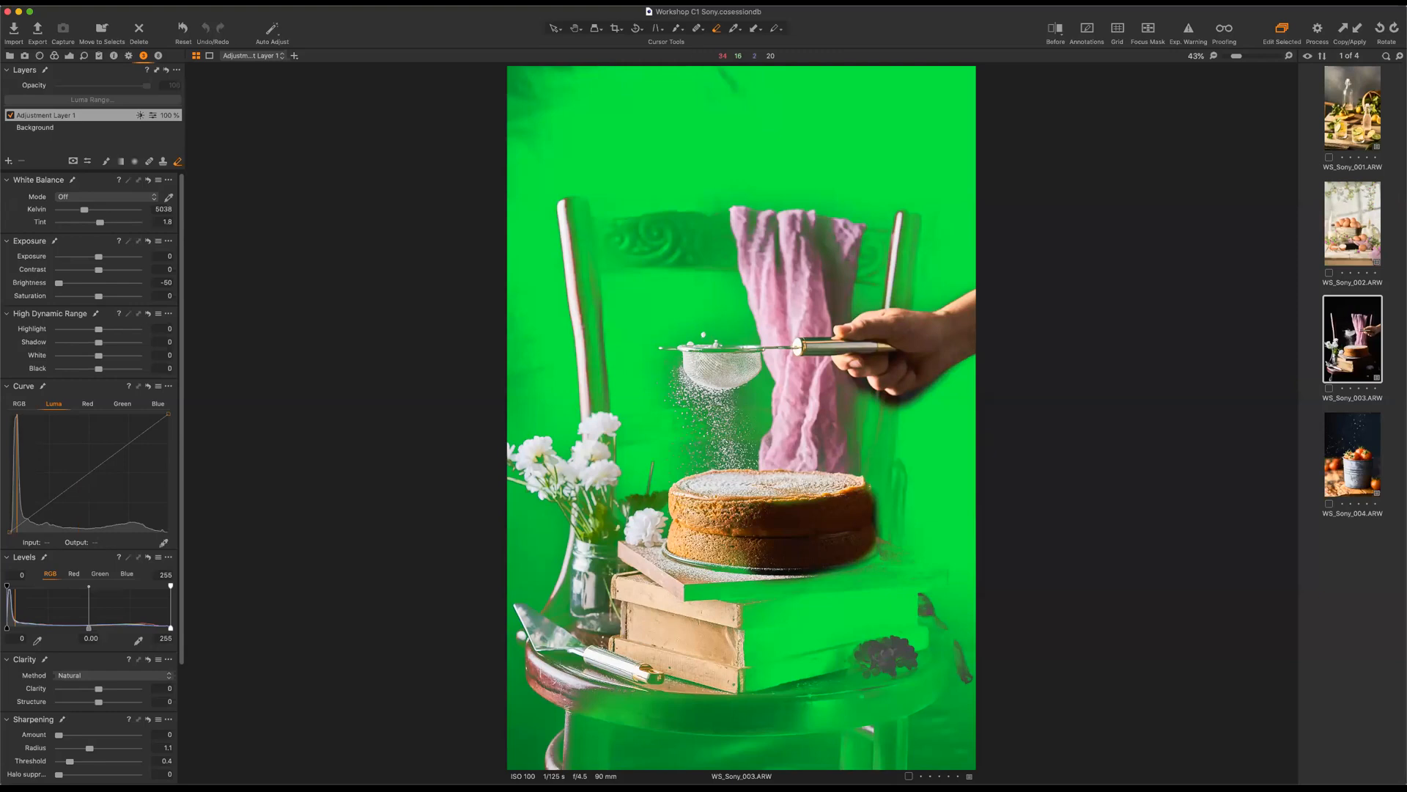
pyautogui.press('m')
pyautogui.press('m')
pyautogui.press('m')
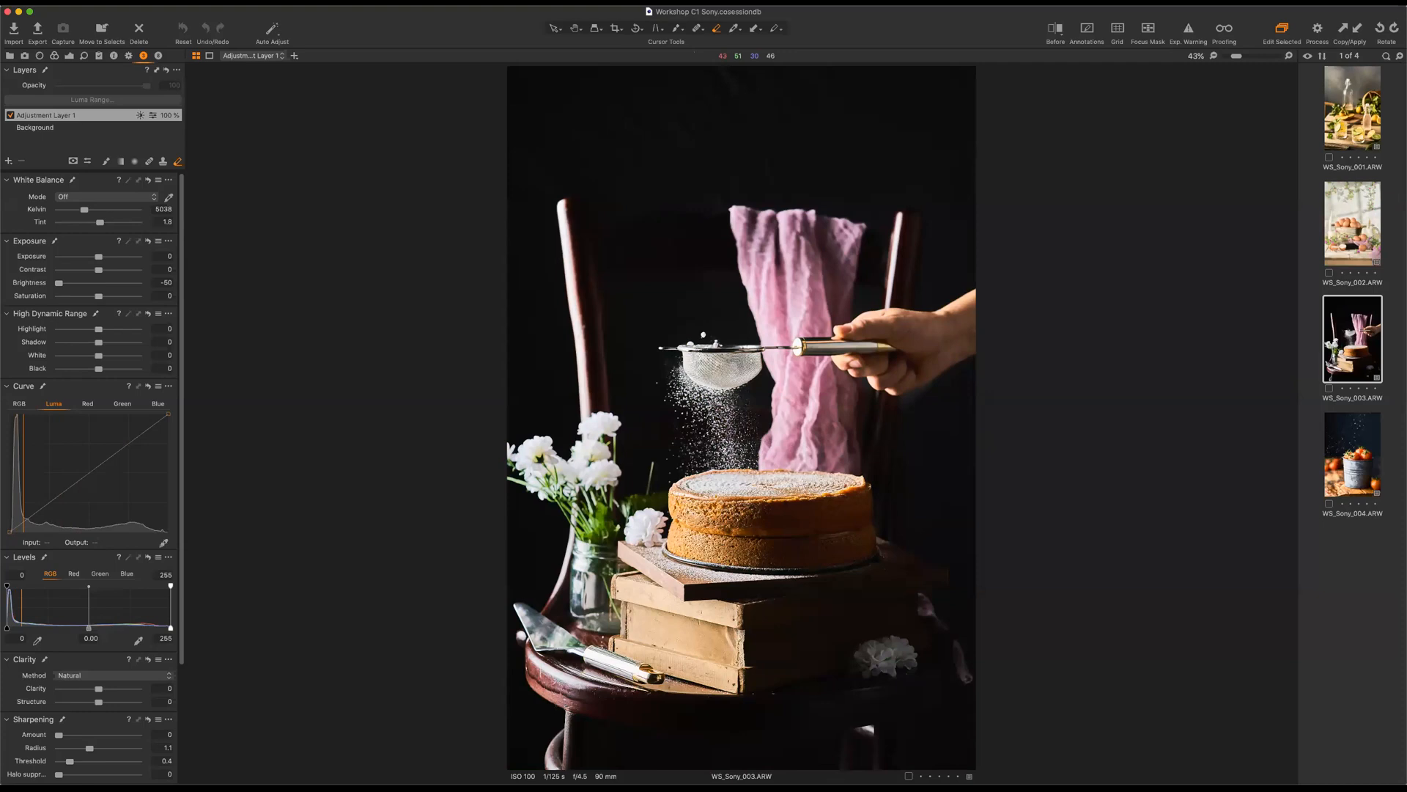
# Erase the layer's mask around the white flowers and jar, on the pink cloth's shaded edge and along the chair's left post.
pyautogui.press('m')
pyautogui.press('m')
pyautogui.press('m')
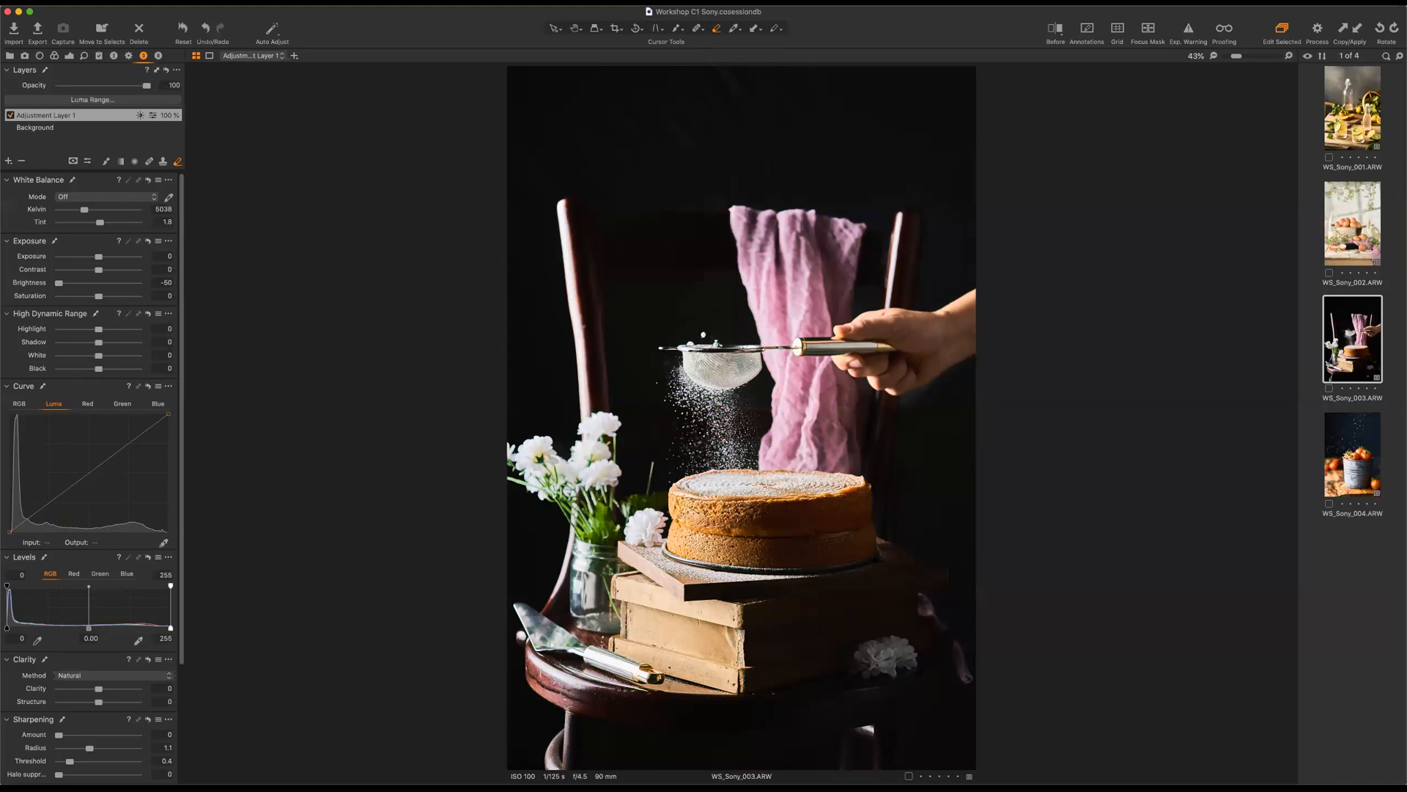
pyautogui.press('m')
pyautogui.press('m')
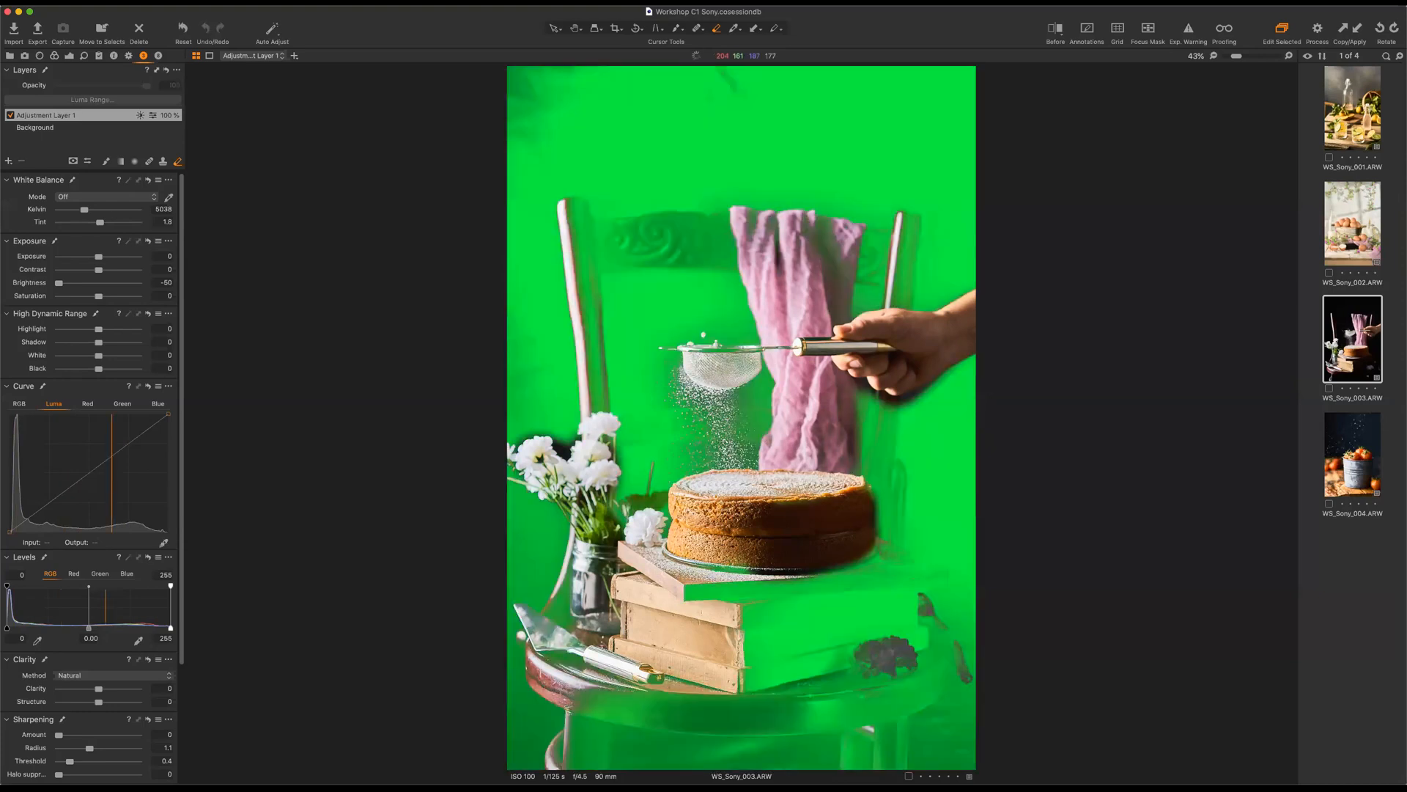
pyautogui.moveTo(828, 256)
pyautogui.mouseDown()
pyautogui.moveTo(820, 211)
pyautogui.moveTo(849, 308)
pyautogui.mouseUp()
pyautogui.press('m')
pyautogui.press('m')
pyautogui.moveTo(620, 242)
pyautogui.mouseDown()
pyautogui.moveTo(720, 239)
pyautogui.moveTo(617, 250)
pyautogui.moveTo(576, 236)
pyautogui.moveTo(901, 257)
pyautogui.moveTo(872, 233)
pyautogui.moveTo(704, 242)
pyautogui.moveTo(558, 289)
pyautogui.moveTo(601, 421)
pyautogui.mouseUp()
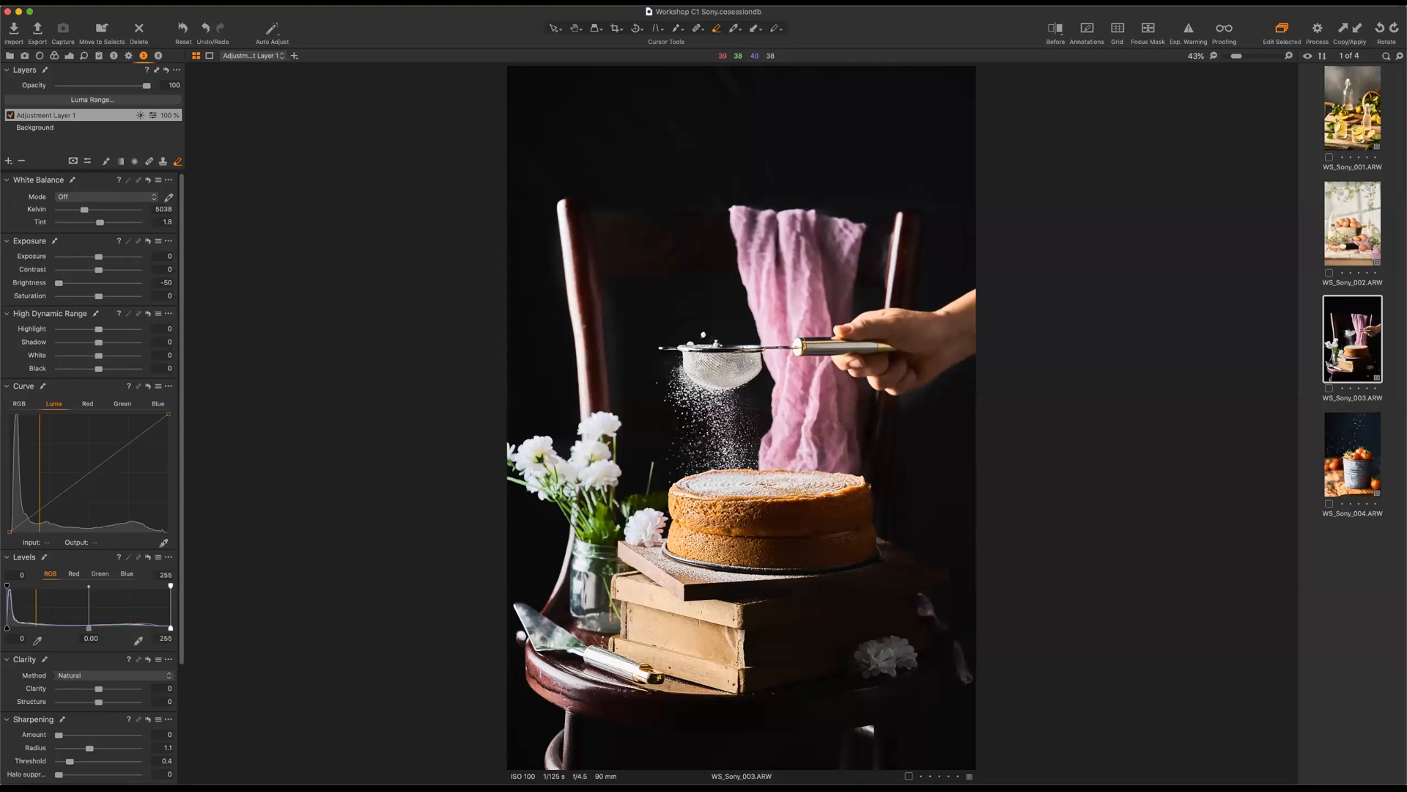
# Compare the cake photo's original and edited versions in the before/after split view, shifting the divider slightly.
pyautogui.click(1056, 31)
pyautogui.moveTo(741, 417)
pyautogui.mouseDown()
pyautogui.moveTo(975, 416)
pyautogui.moveTo(509, 418)
pyautogui.moveTo(954, 418)
pyautogui.moveTo(518, 418)
pyautogui.moveTo(924, 418)
pyautogui.moveTo(549, 418)
pyautogui.moveTo(760, 418)
pyautogui.mouseUp()
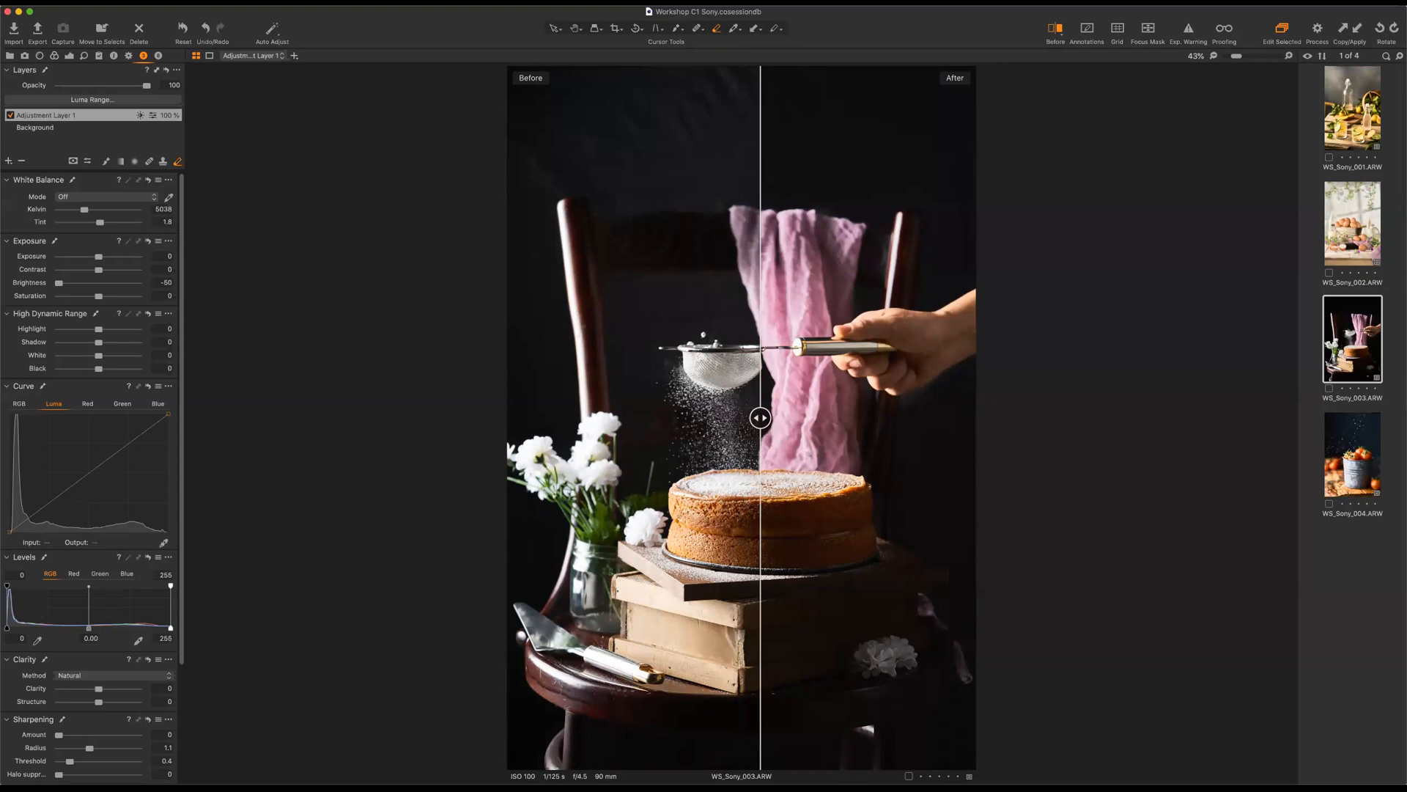
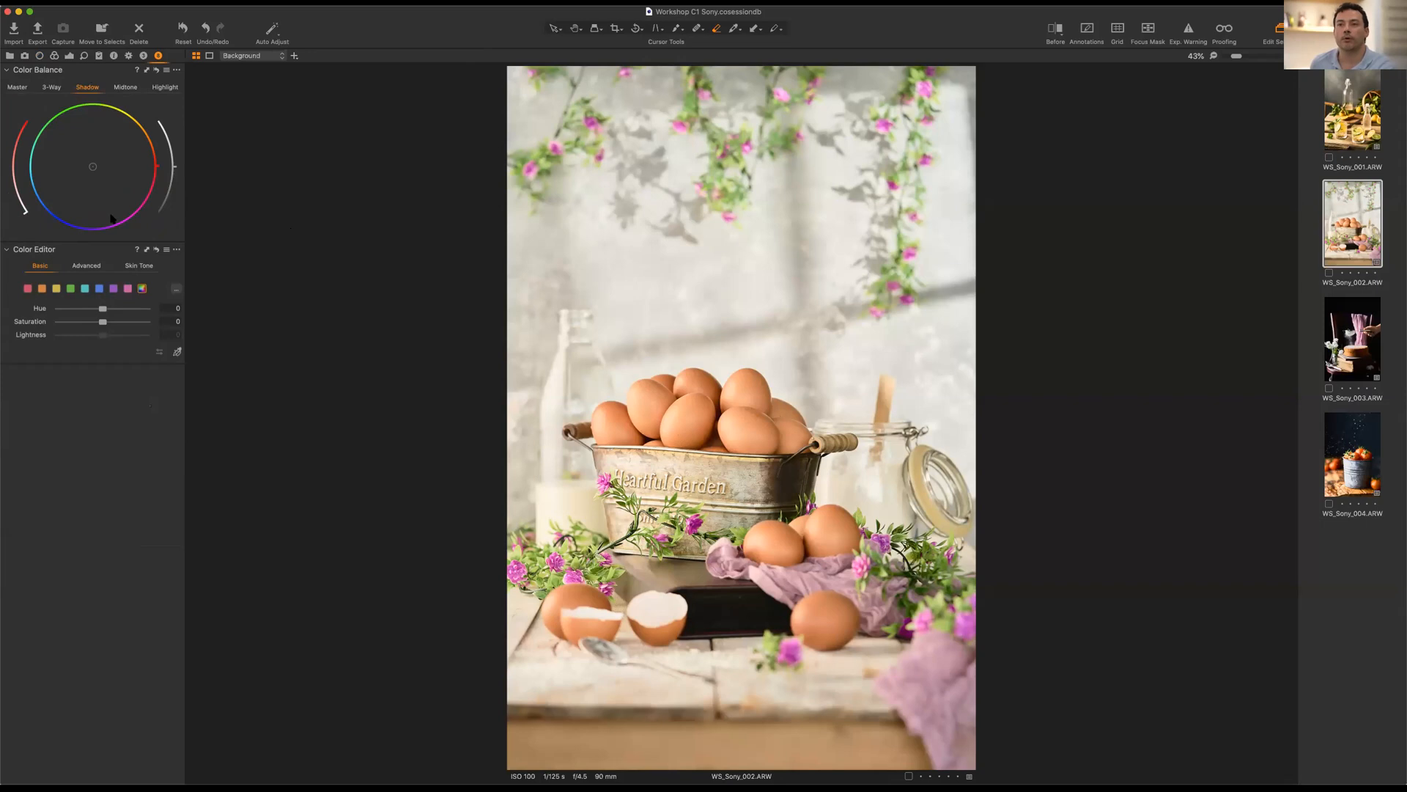
# Detach the Color Editor as a floating tool beside the egg photo.
pyautogui.moveTo(104, 250); pyautogui.dragTo(149, 263)
pyautogui.moveTo(1133, 159)
pyautogui.mouseDown()
pyautogui.moveTo(1172, 158)
pyautogui.moveTo(1147, 148)
pyautogui.mouseUp()
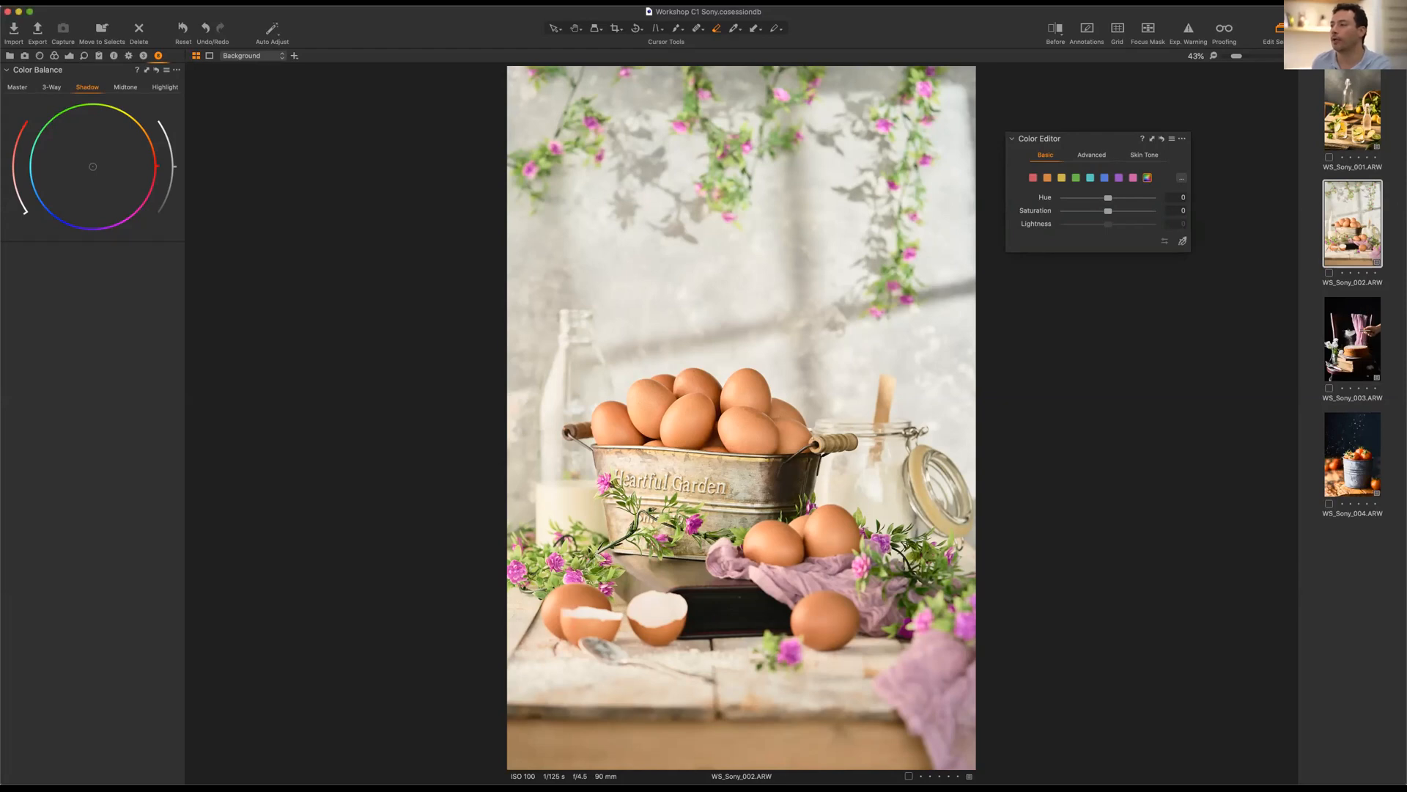
pyautogui.press('Down')
pyautogui.press('Up')
# Try changing the egg photo's greens with hue 9.6, saturation 80 and lightness 4.2 in the basic Color Editor.
pyautogui.click(1075, 178)
pyautogui.moveTo(1107, 198)
pyautogui.mouseDown()
pyautogui.moveTo(1093, 198)
pyautogui.moveTo(1122, 198)
pyautogui.mouseUp()
pyautogui.moveTo(1107, 211); pyautogui.dragTo(1152, 212)
pyautogui.moveTo(1108, 224); pyautogui.dragTo(1064, 225)
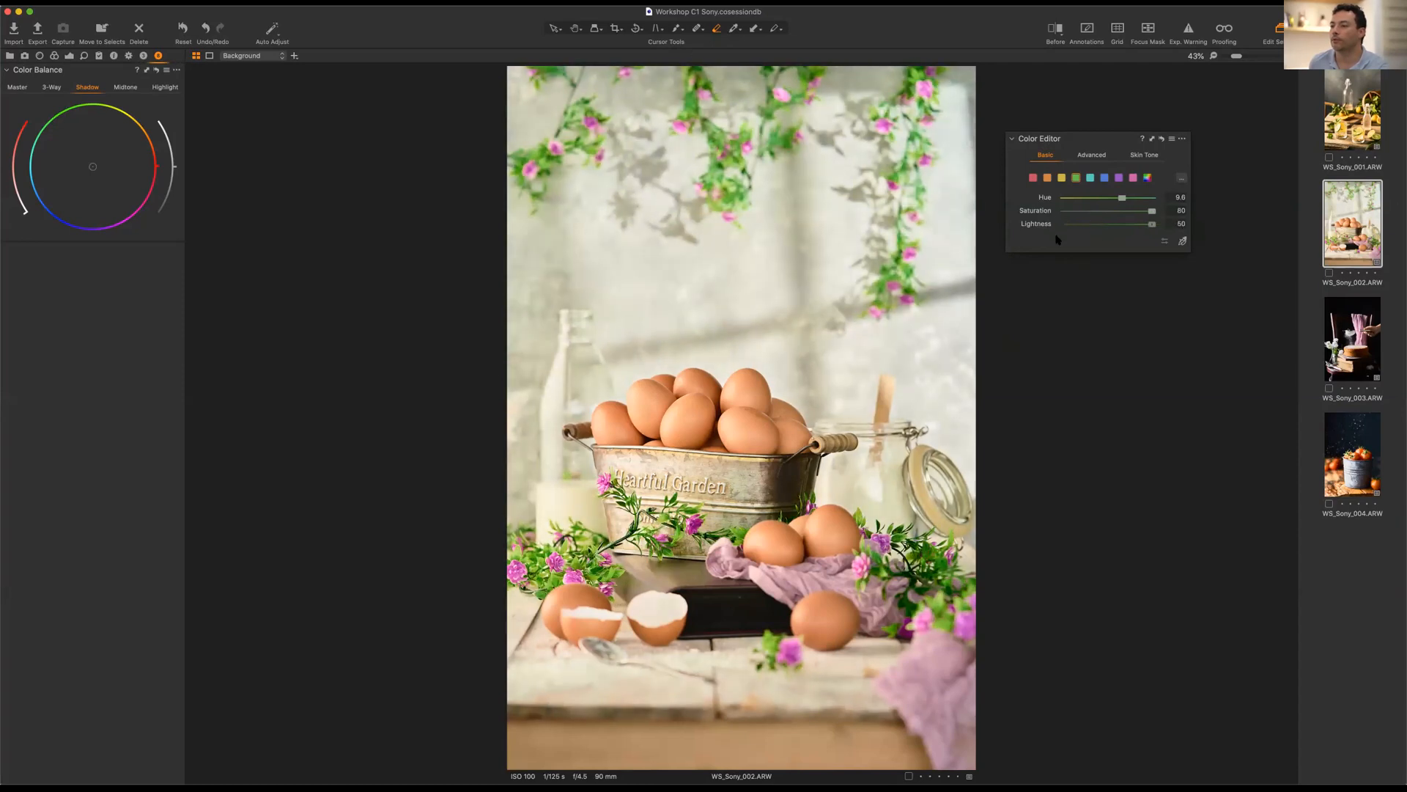
pyautogui.moveTo(1065, 224); pyautogui.dragTo(1079, 225)
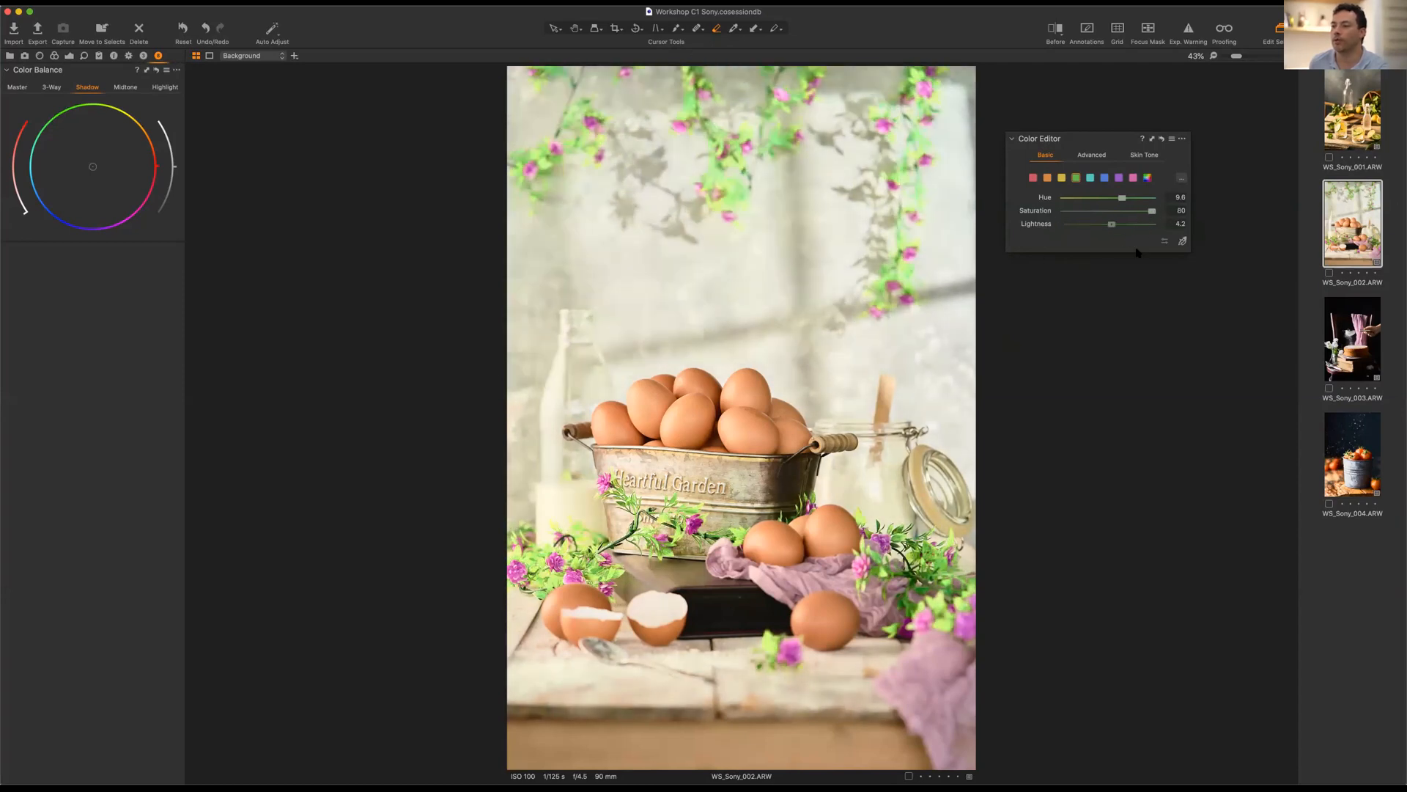
pyautogui.press('super+z')
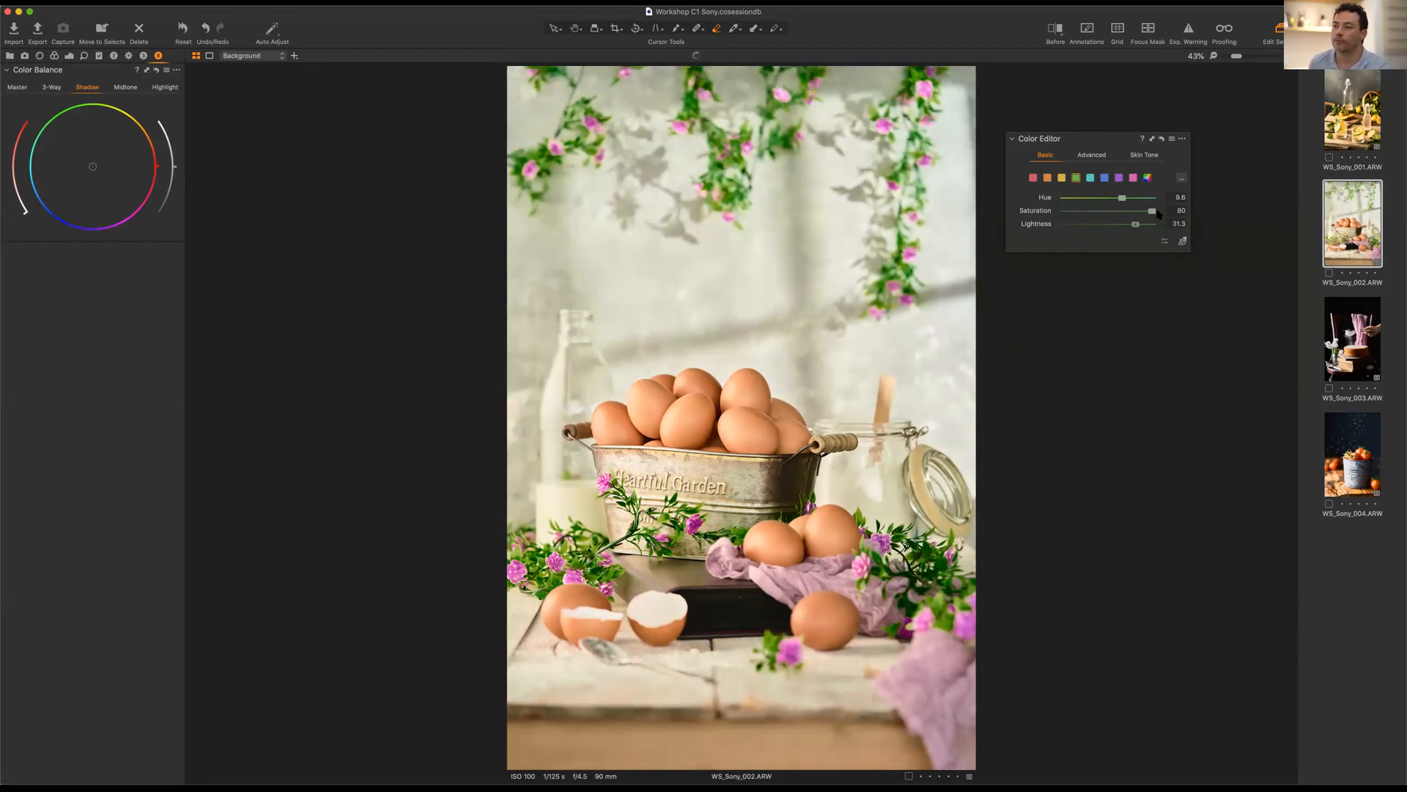
pyautogui.moveTo(1064, 225); pyautogui.dragTo(1111, 225)
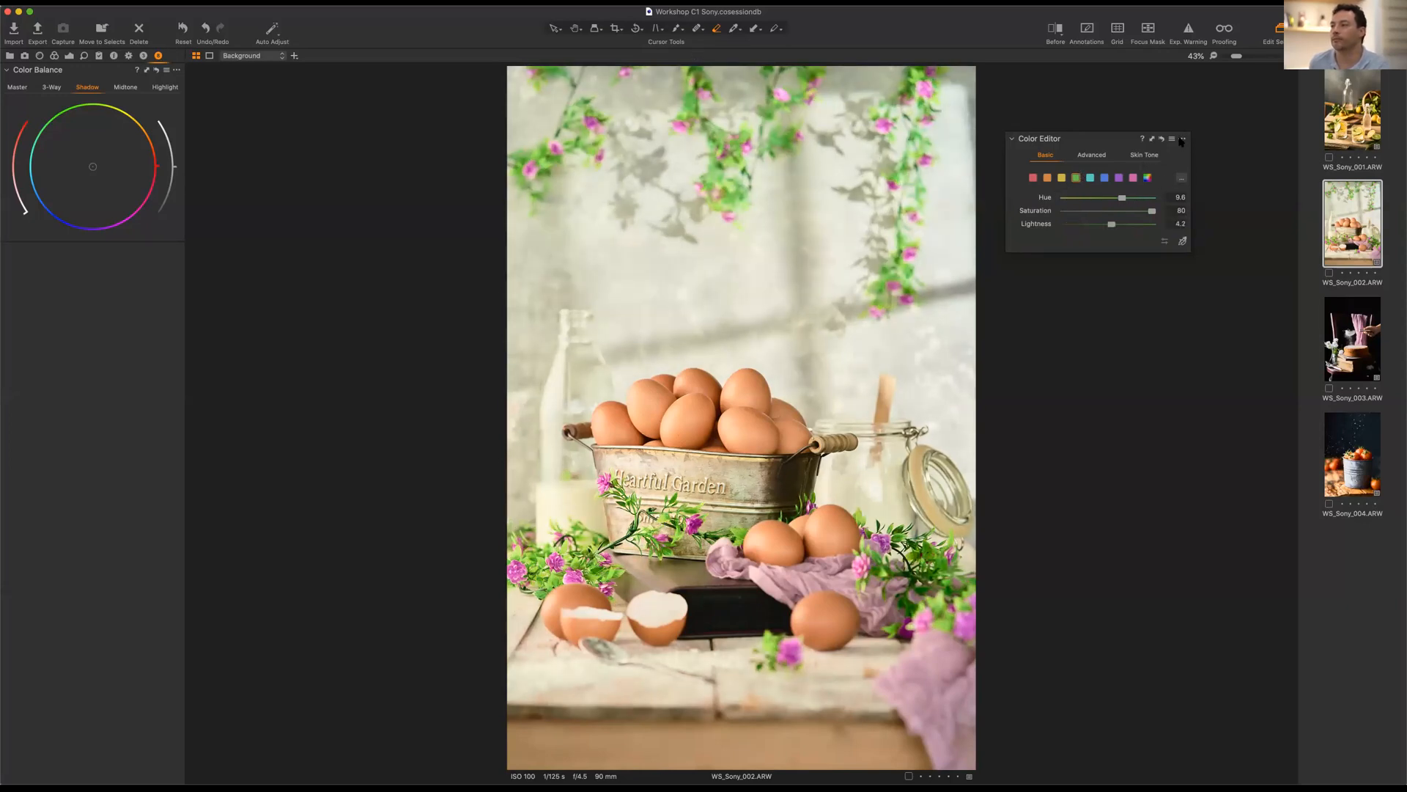
# Try desaturating the orange eggs with hue 15, saturation -80 and lightness -12.7.
pyautogui.click(1106, 177)
pyautogui.click(1047, 178)
pyautogui.moveTo(1108, 198)
pyautogui.mouseDown()
pyautogui.moveTo(1072, 200)
pyautogui.moveTo(1148, 200)
pyautogui.moveTo(1096, 217)
pyautogui.mouseUp()
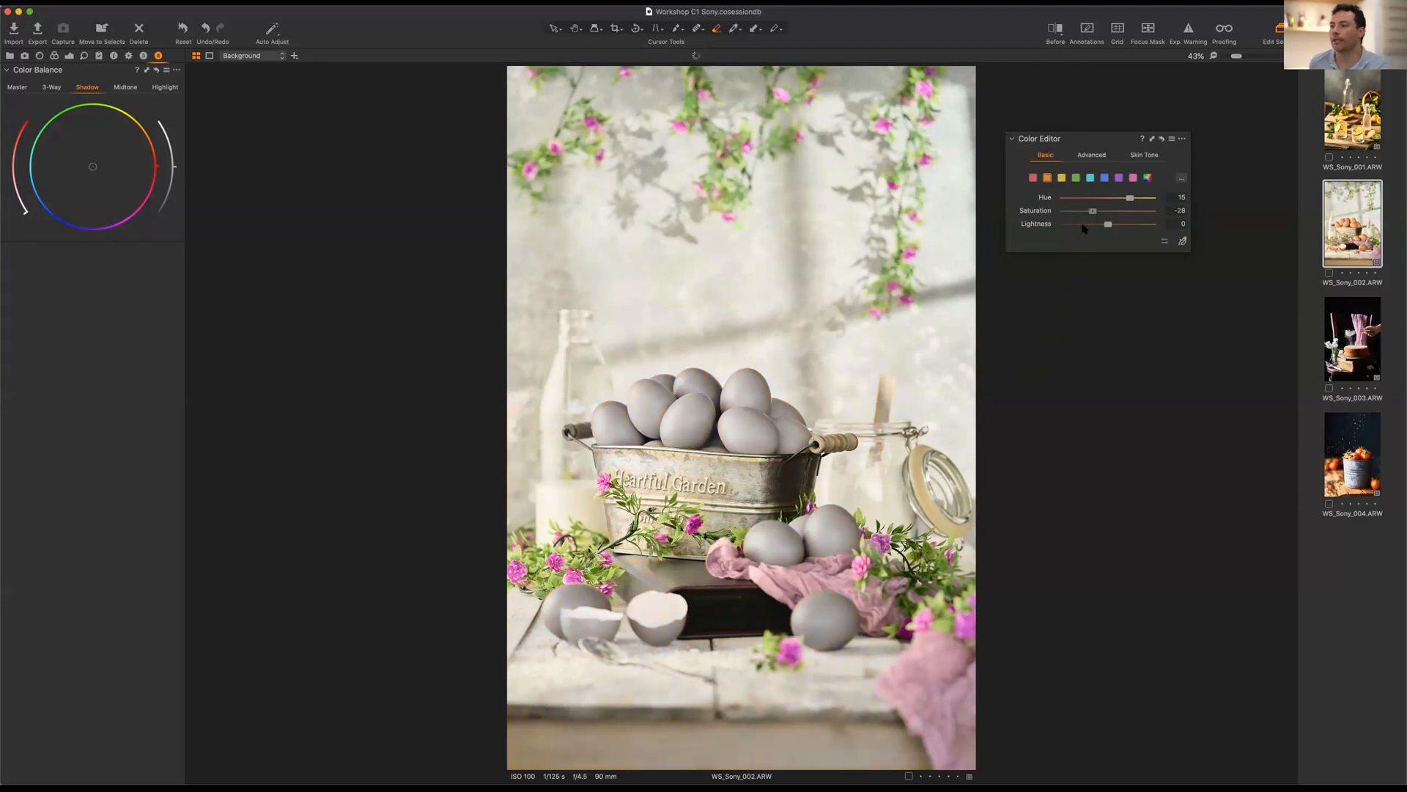
pyautogui.click(1077, 223)
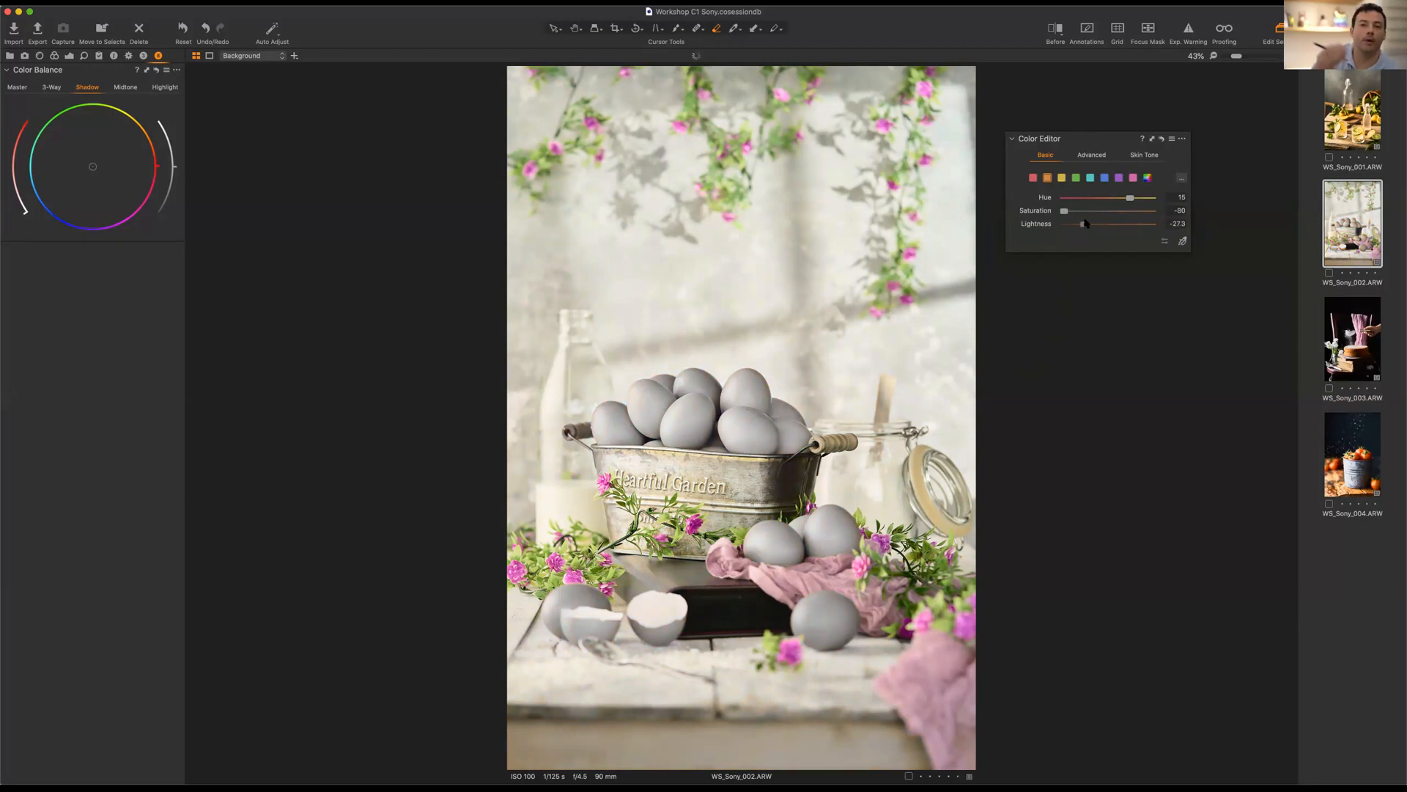
pyautogui.moveTo(1077, 224); pyautogui.dragTo(1096, 224)
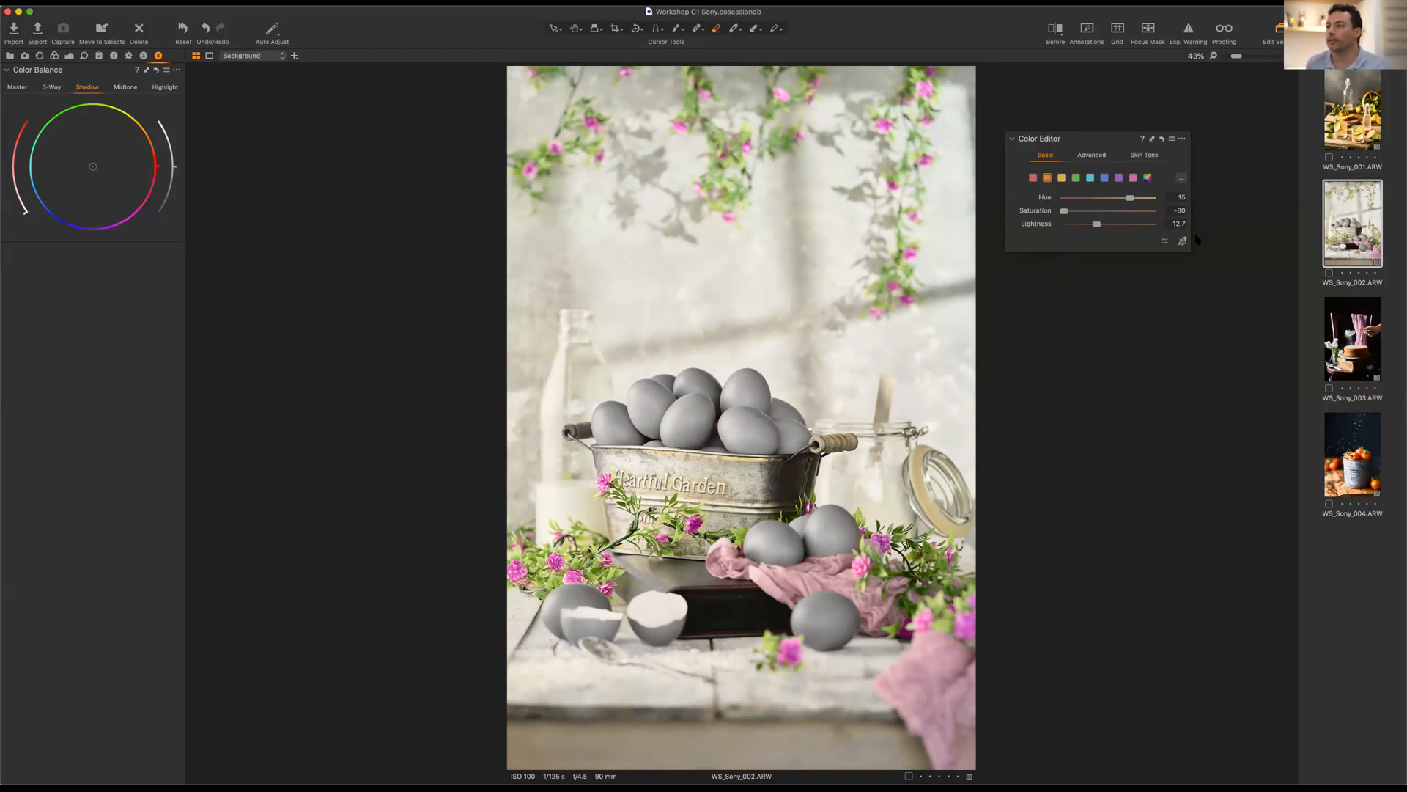
# Try sampling advanced color ranges from the leaves, an egg and the wall with the range preview on, removing the wall range.
pyautogui.click(1181, 304)
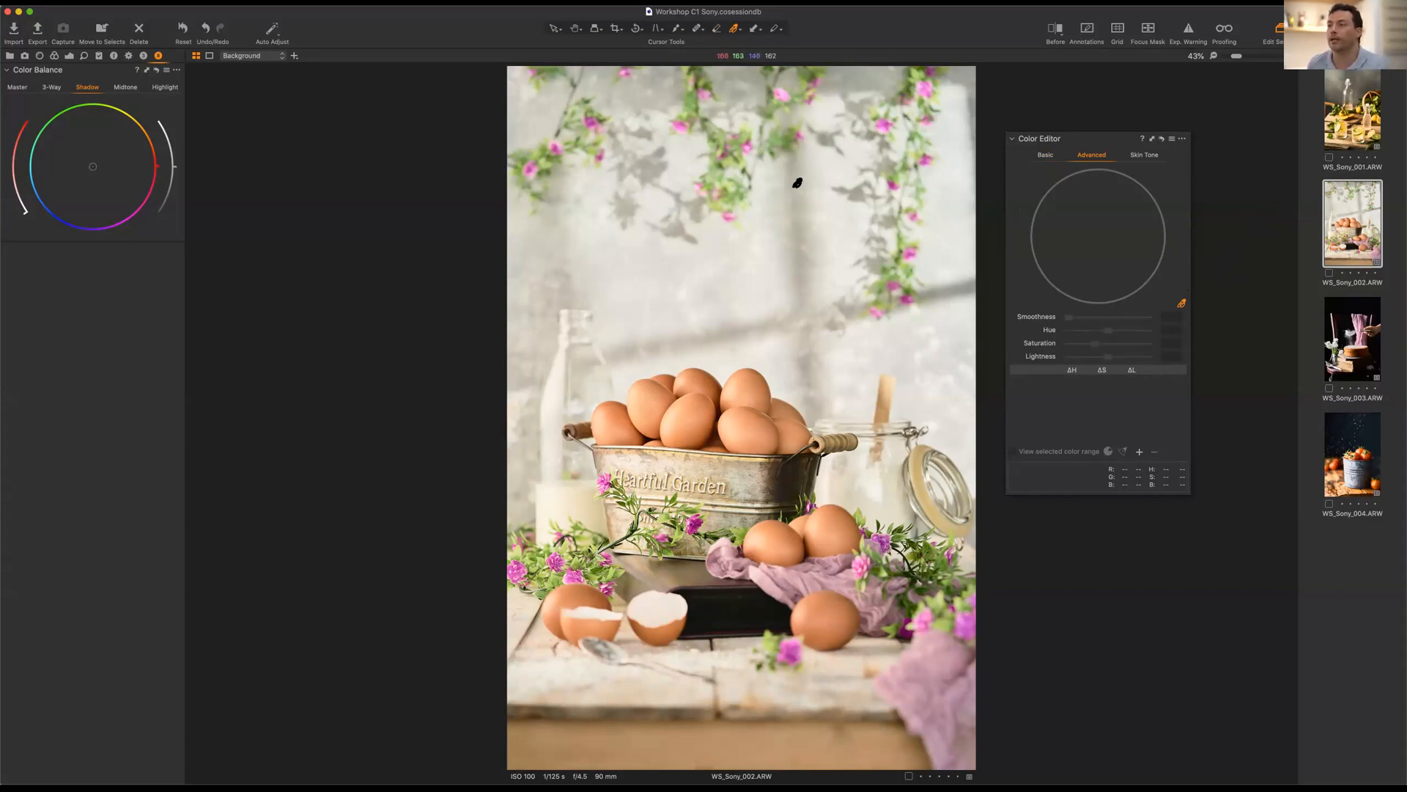
pyautogui.click(618, 570)
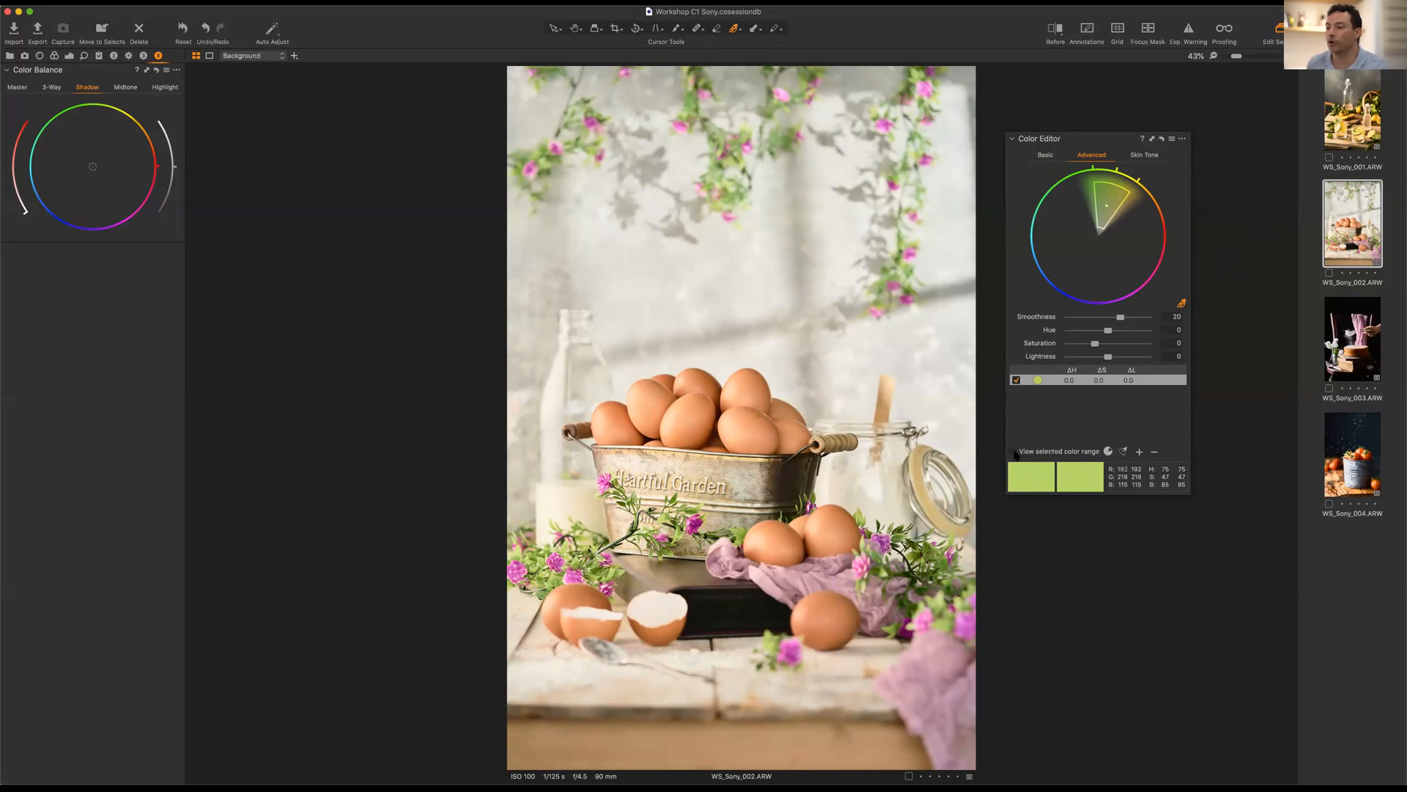
pyautogui.click(1013, 452)
pyautogui.click(687, 414)
pyautogui.click(708, 200)
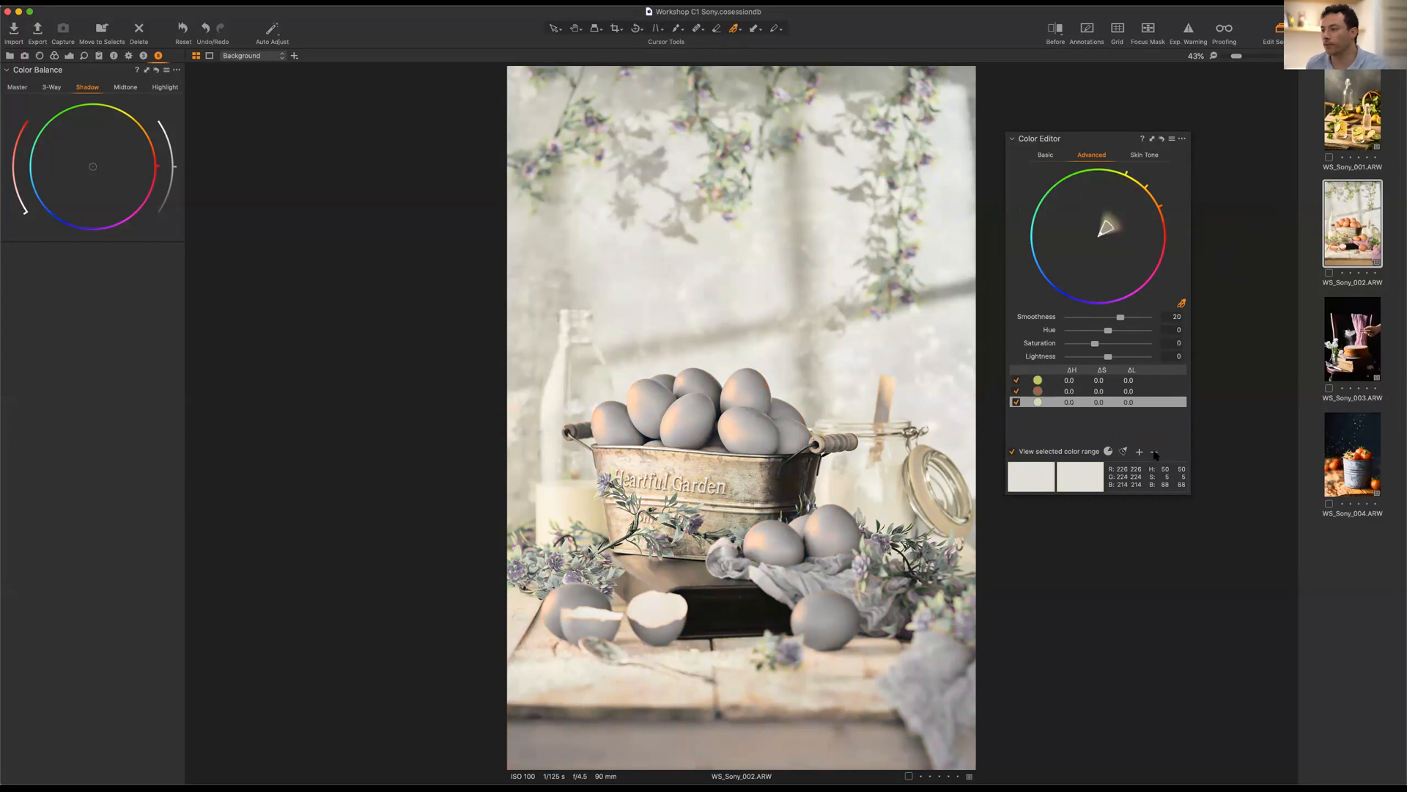
pyautogui.click(1154, 452)
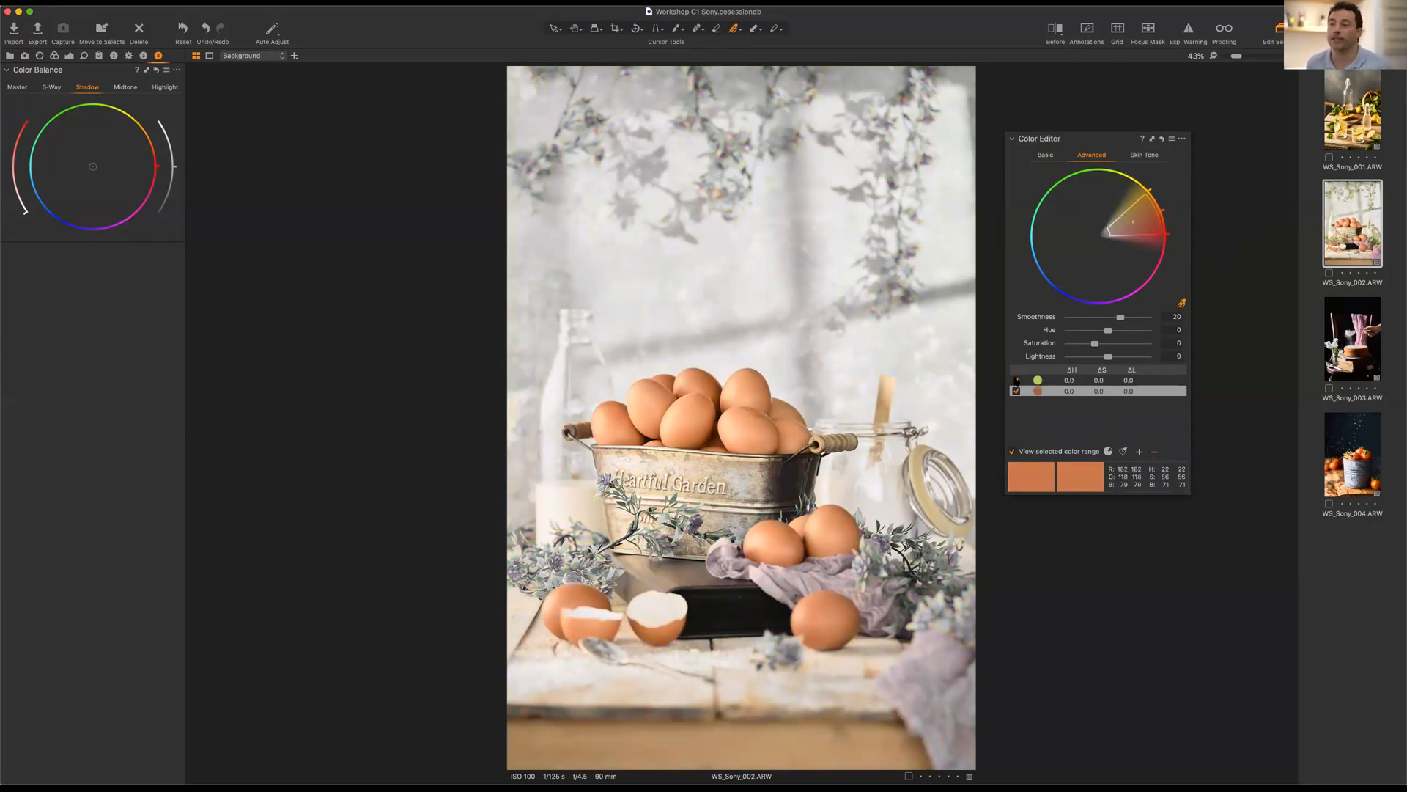
# Try setting the leaf color range to hue 22.2, saturation 165, lightness -37.8 and smoothness 10.8, and turn off the range preview.
pyautogui.moveTo(1110, 331); pyautogui.dragTo(1138, 345)
pyautogui.click(1070, 357)
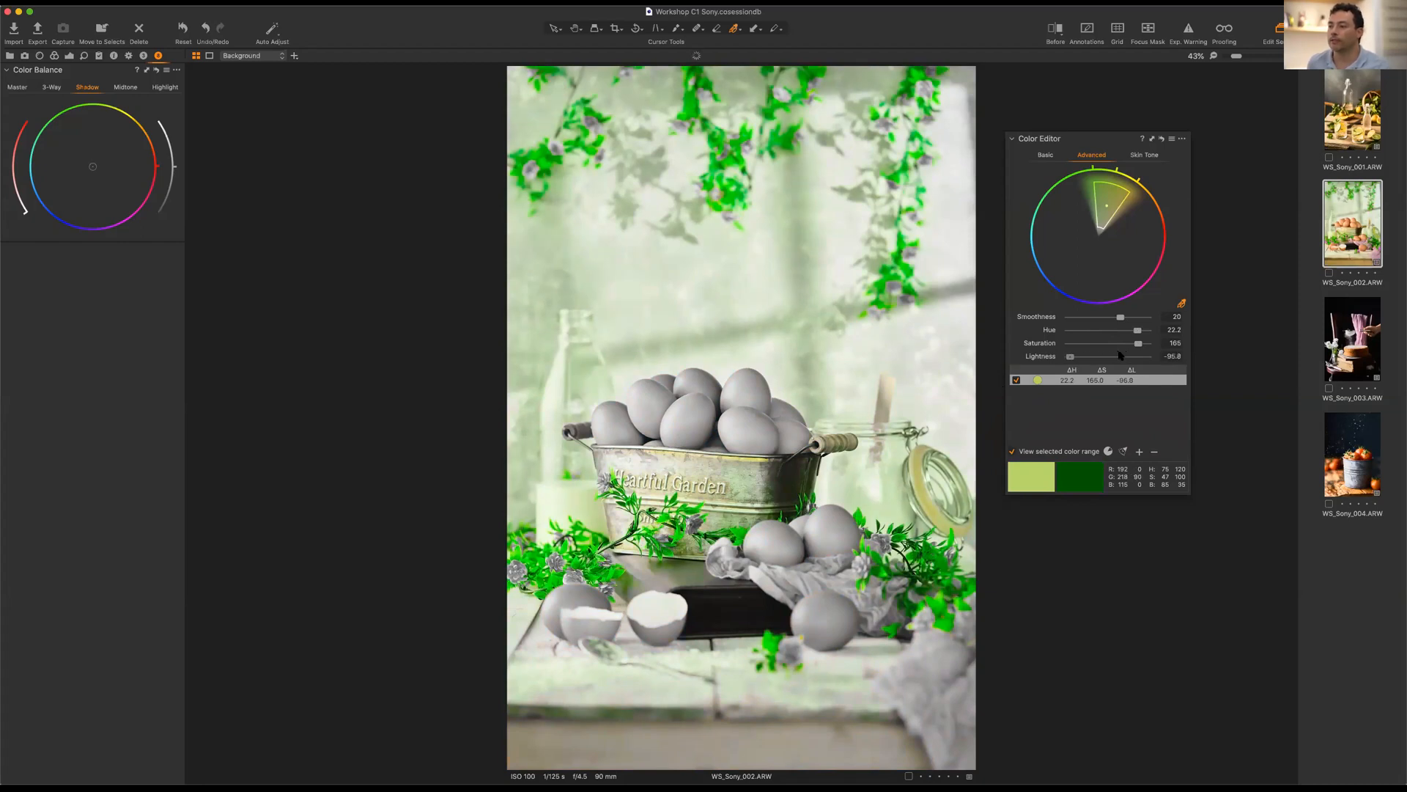
pyautogui.moveTo(1071, 357); pyautogui.dragTo(1075, 359)
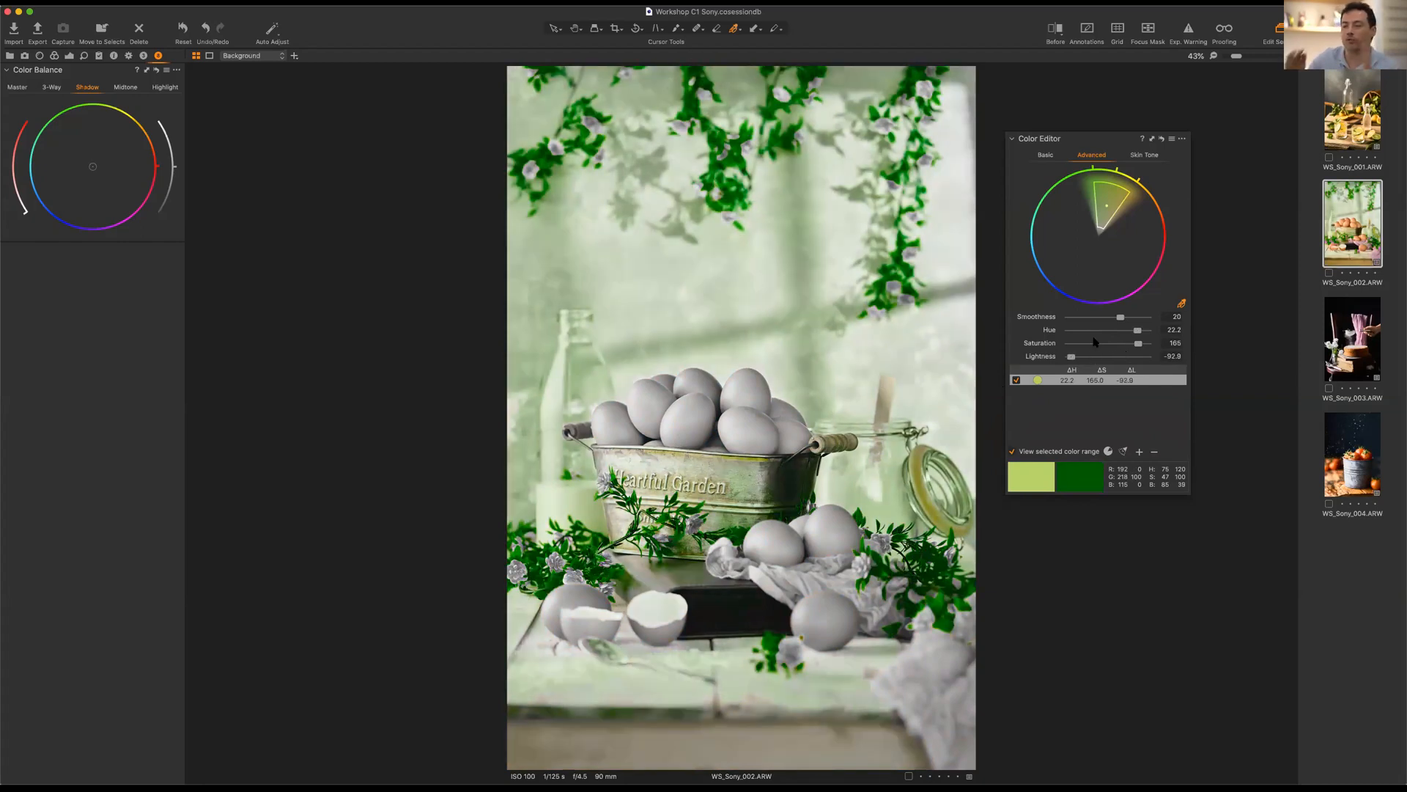
pyautogui.moveTo(1070, 357); pyautogui.dragTo(1093, 356)
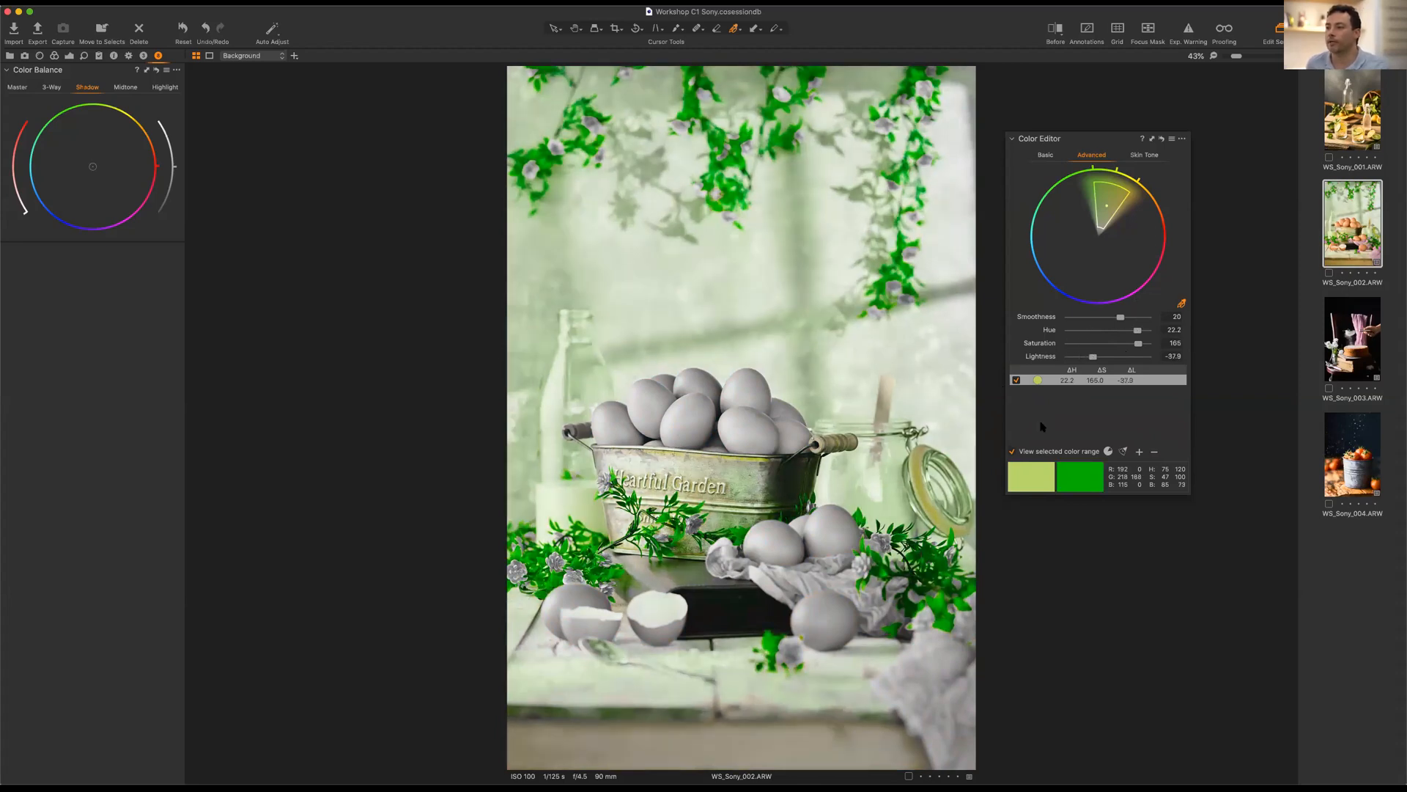
pyautogui.moveTo(909, 406); pyautogui.dragTo(909, 442)
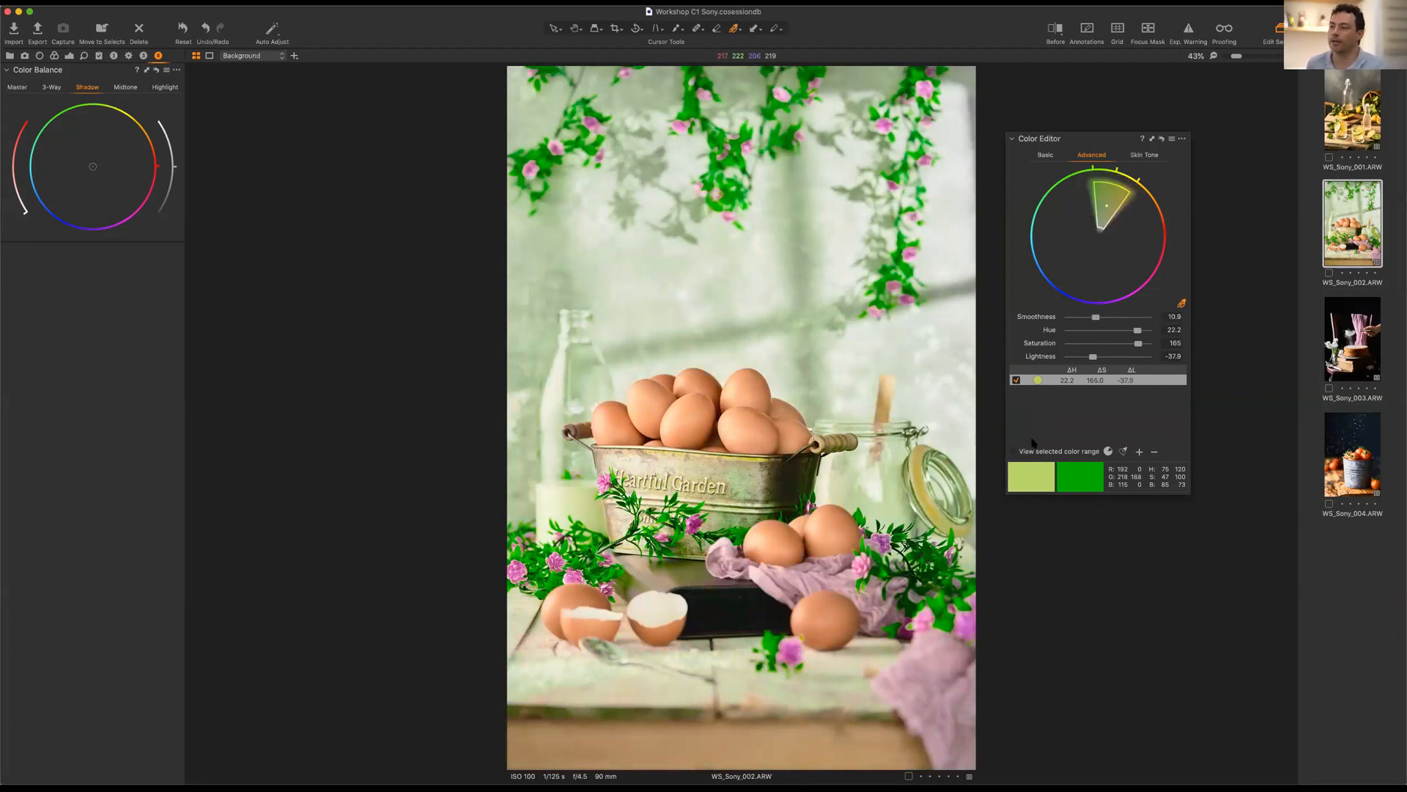
# Try muting and darkening the leaf color range with saturation -25 and lightness -56.4.
pyautogui.moveTo(1095, 356); pyautogui.dragTo(1132, 338)
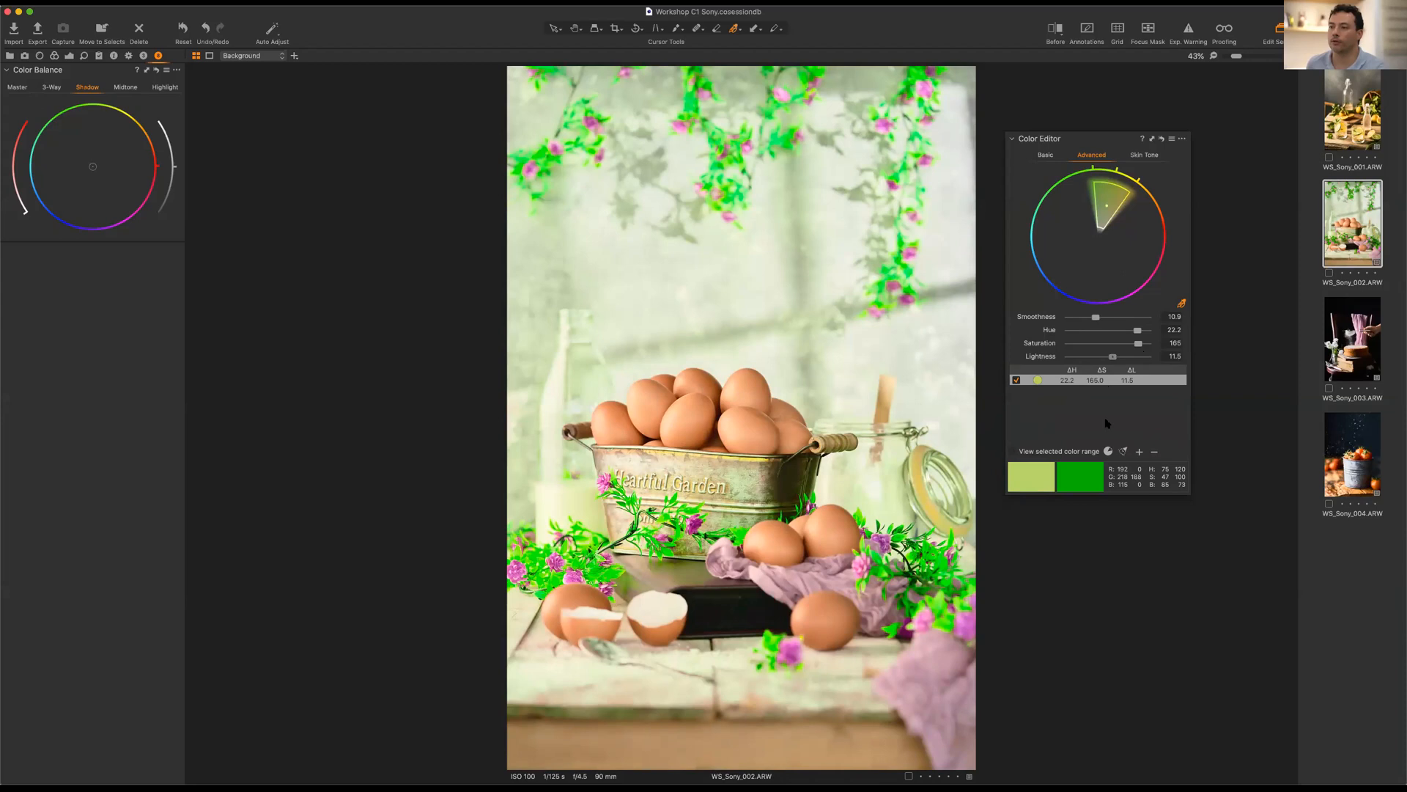
pyautogui.click(1075, 356)
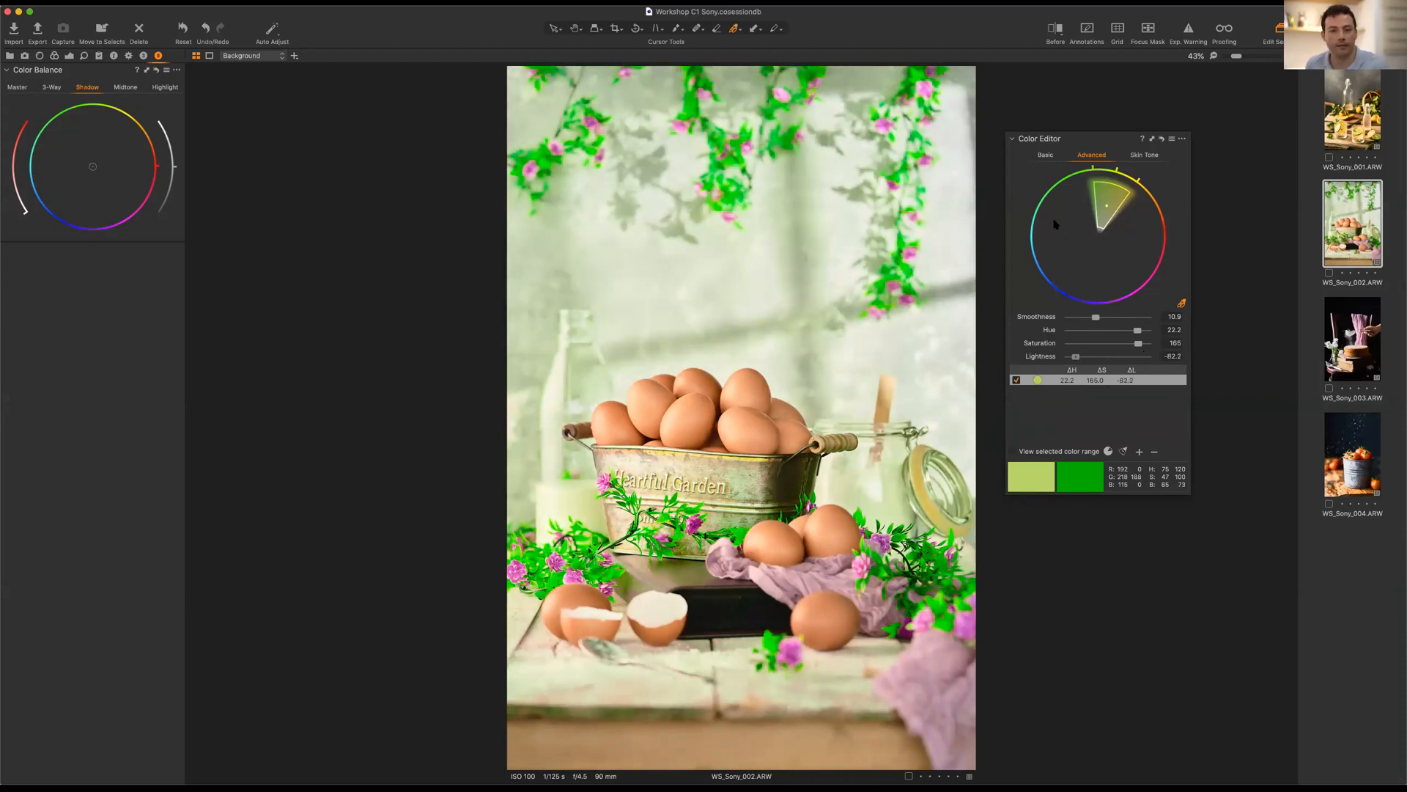
pyautogui.moveTo(1075, 356); pyautogui.dragTo(1092, 343)
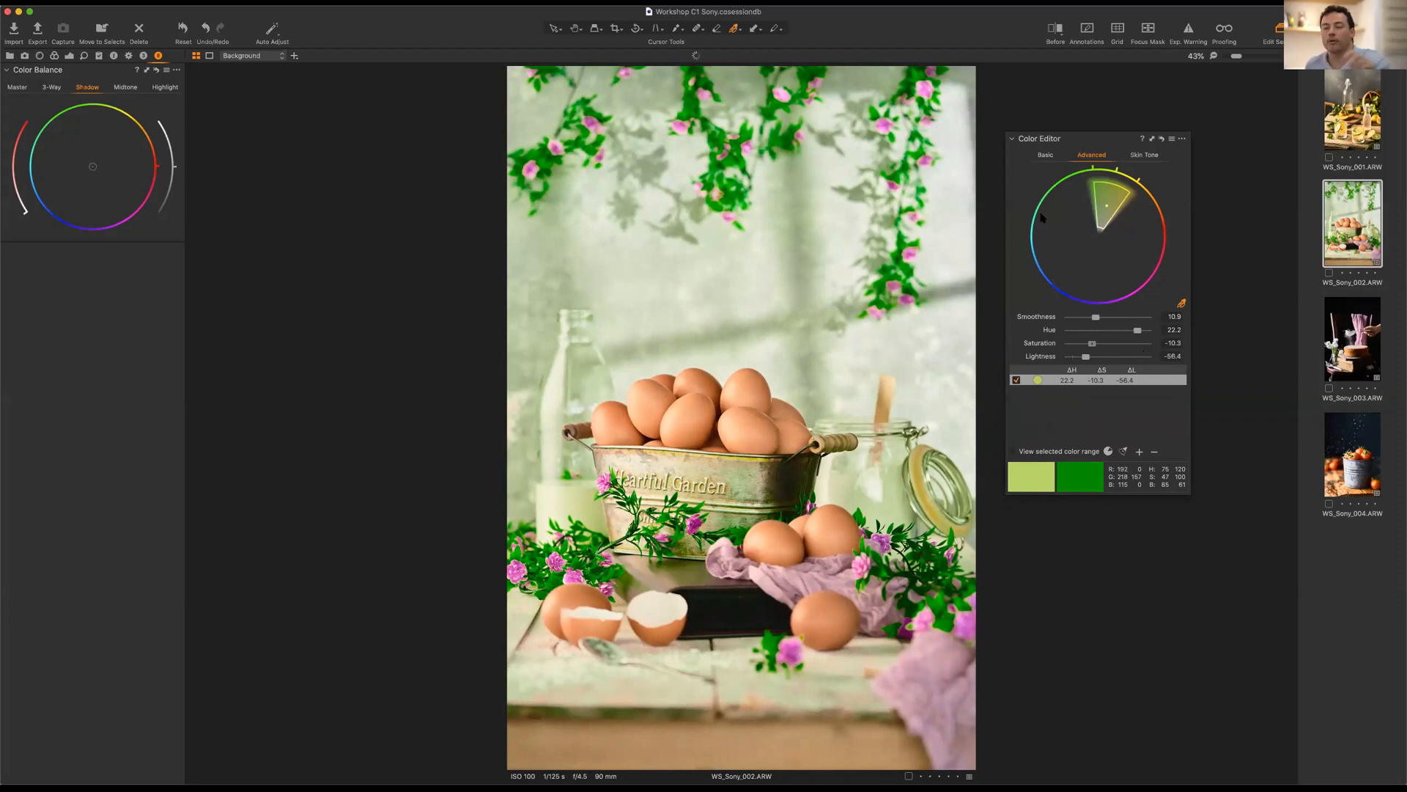
pyautogui.moveTo(1092, 343); pyautogui.dragTo(1088, 343)
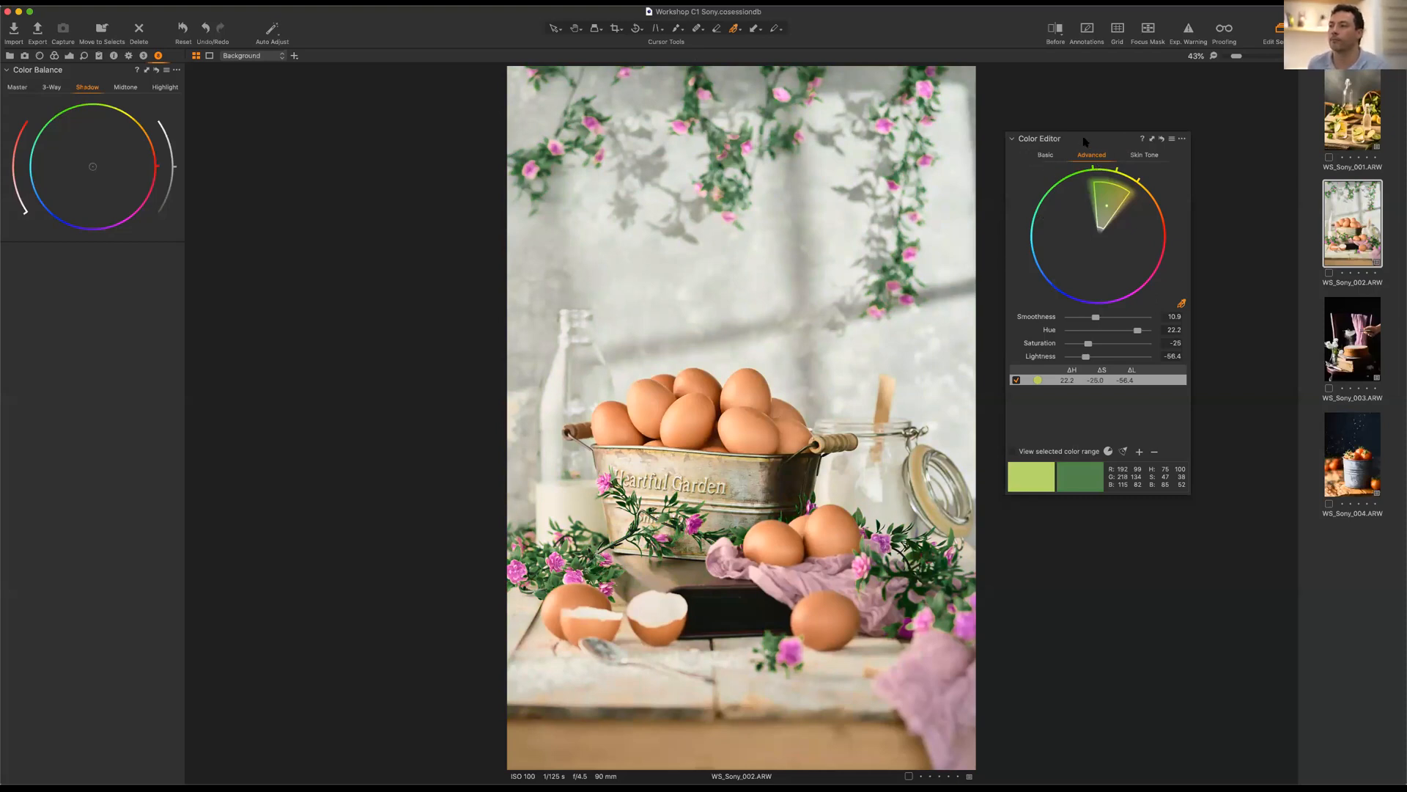
# Dock the Color Editor again, reset its adjustments, and place Color Balance as a floating tool beside the photo.
pyautogui.moveTo(1080, 140); pyautogui.dragTo(74, 226)
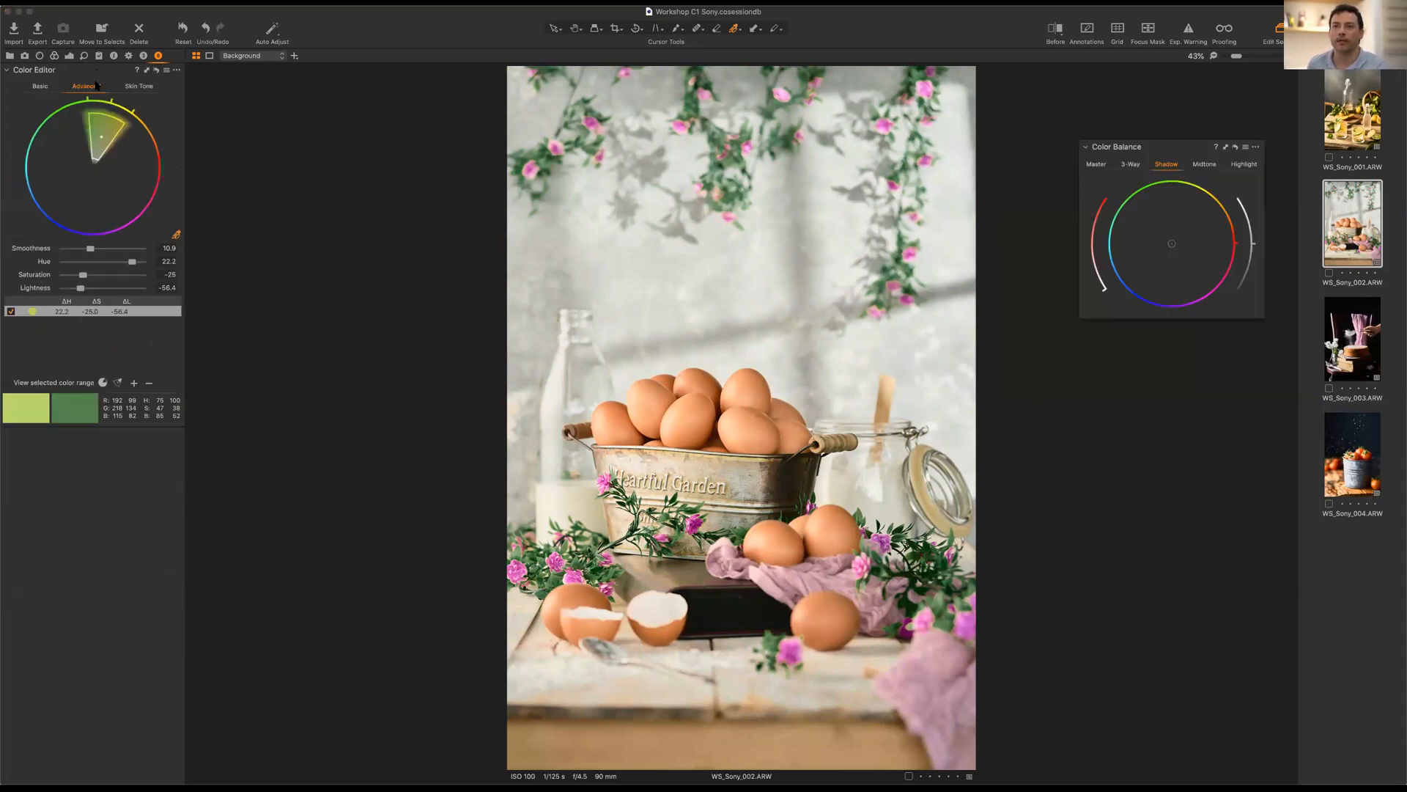
pyautogui.click(156, 70)
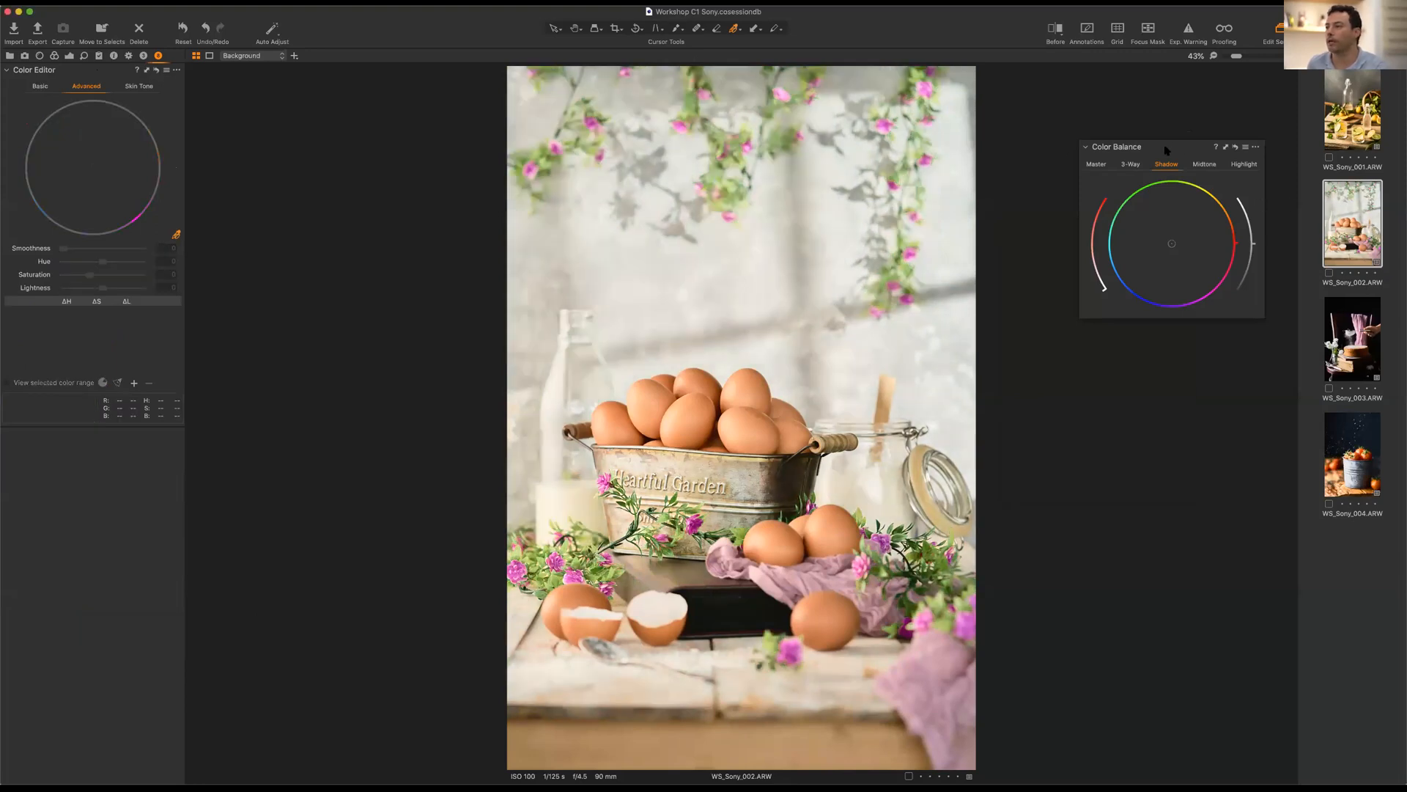
pyautogui.moveTo(1129, 145); pyautogui.dragTo(1074, 123)
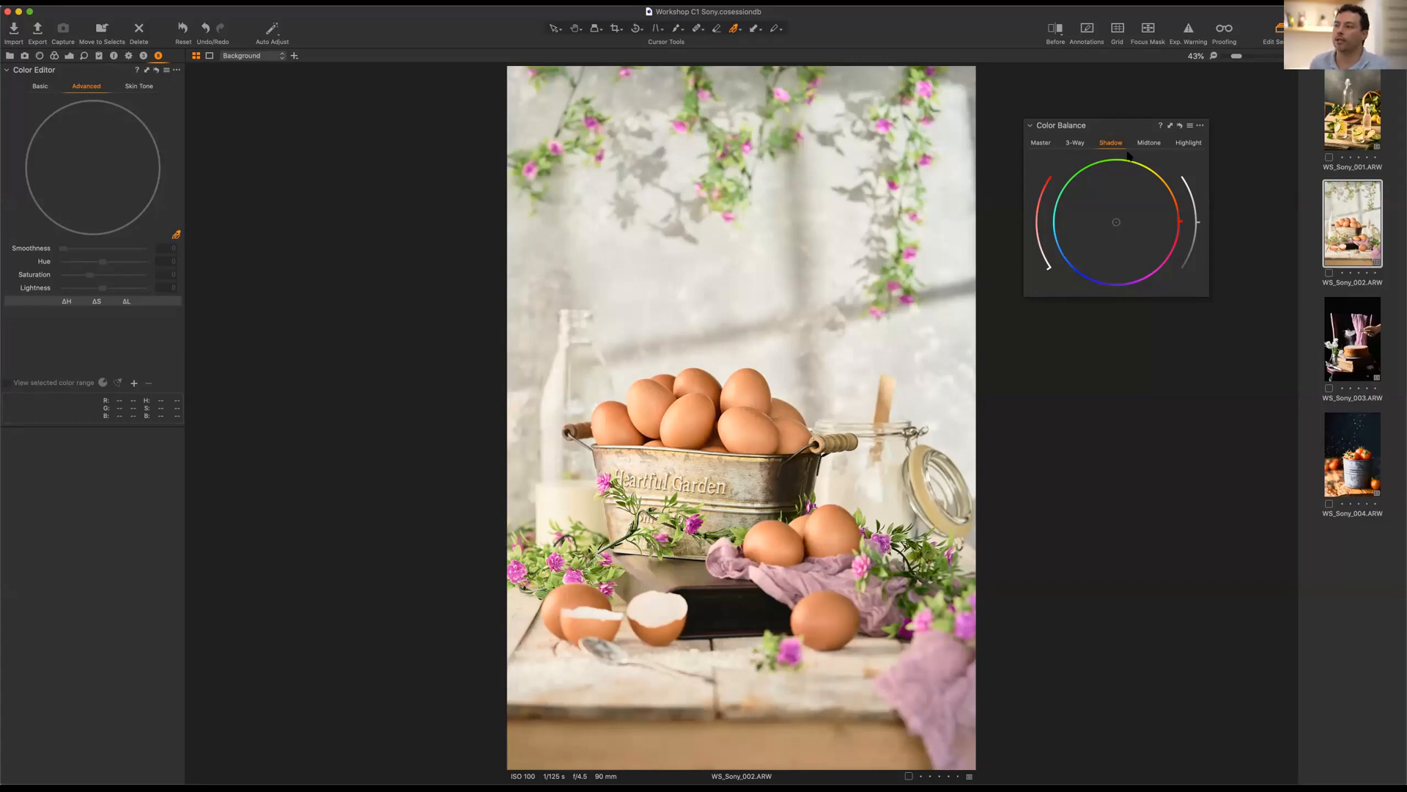
# Test blue and magenta tints for the shadows in Color Balance, settling on a strong magenta-purple.
pyautogui.moveTo(1115, 222); pyautogui.dragTo(1087, 262)
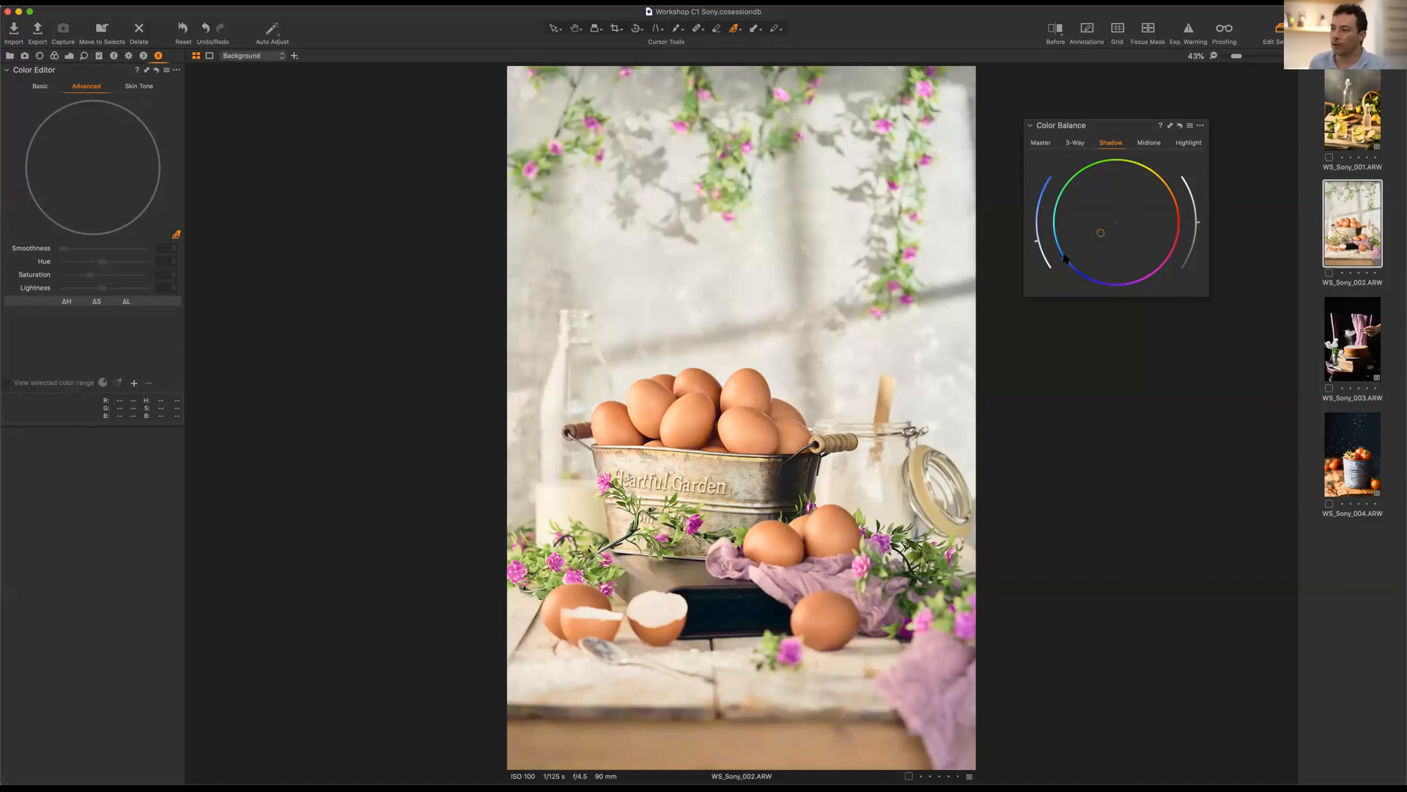
pyautogui.moveTo(1098, 233)
pyautogui.mouseDown()
pyautogui.moveTo(1083, 214)
pyautogui.moveTo(1083, 230)
pyautogui.moveTo(1114, 232)
pyautogui.moveTo(1066, 229)
pyautogui.moveTo(1083, 197)
pyautogui.moveTo(1082, 248)
pyautogui.mouseUp()
pyautogui.moveTo(1103, 264); pyautogui.dragTo(1148, 268)
pyautogui.moveTo(1034, 224); pyautogui.dragTo(1035, 212)
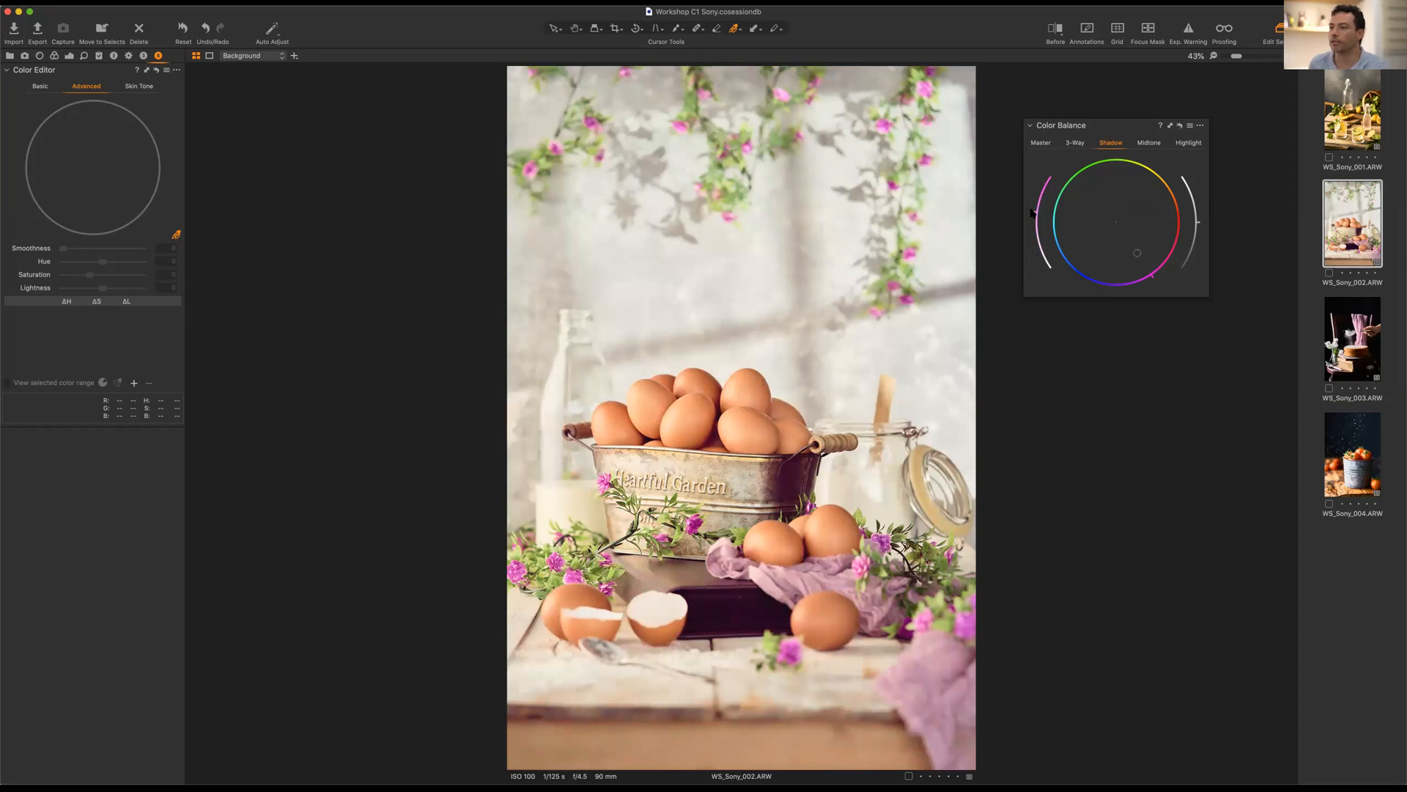
pyautogui.moveTo(1050, 261); pyautogui.dragTo(1053, 172)
# Tint the midtones yellowish green in Color Balance, trying lightness changes and returning it to neutral.
pyautogui.click(1150, 143)
pyautogui.moveTo(1158, 191); pyautogui.dragTo(1091, 196)
pyautogui.moveTo(1143, 249)
pyautogui.mouseDown()
pyautogui.moveTo(1109, 268)
pyautogui.moveTo(1070, 200)
pyautogui.moveTo(1104, 160)
pyautogui.mouseUp()
pyautogui.moveTo(1046, 266)
pyautogui.mouseDown()
pyautogui.moveTo(1040, 171)
pyautogui.moveTo(1036, 214)
pyautogui.mouseUp()
pyautogui.moveTo(1183, 181)
pyautogui.mouseDown()
pyautogui.moveTo(1178, 280)
pyautogui.moveTo(1194, 194)
pyautogui.mouseUp()
pyautogui.moveTo(1199, 244)
pyautogui.mouseDown()
pyautogui.moveTo(1198, 229)
pyautogui.moveTo(1193, 260)
pyautogui.moveTo(1196, 202)
pyautogui.moveTo(1198, 218)
pyautogui.mouseUp()
# Tint the highlights blue with slightly raised lightness, and review the shadow, midtone and highlight tints together in the 3-Way view.
pyautogui.click(1188, 143)
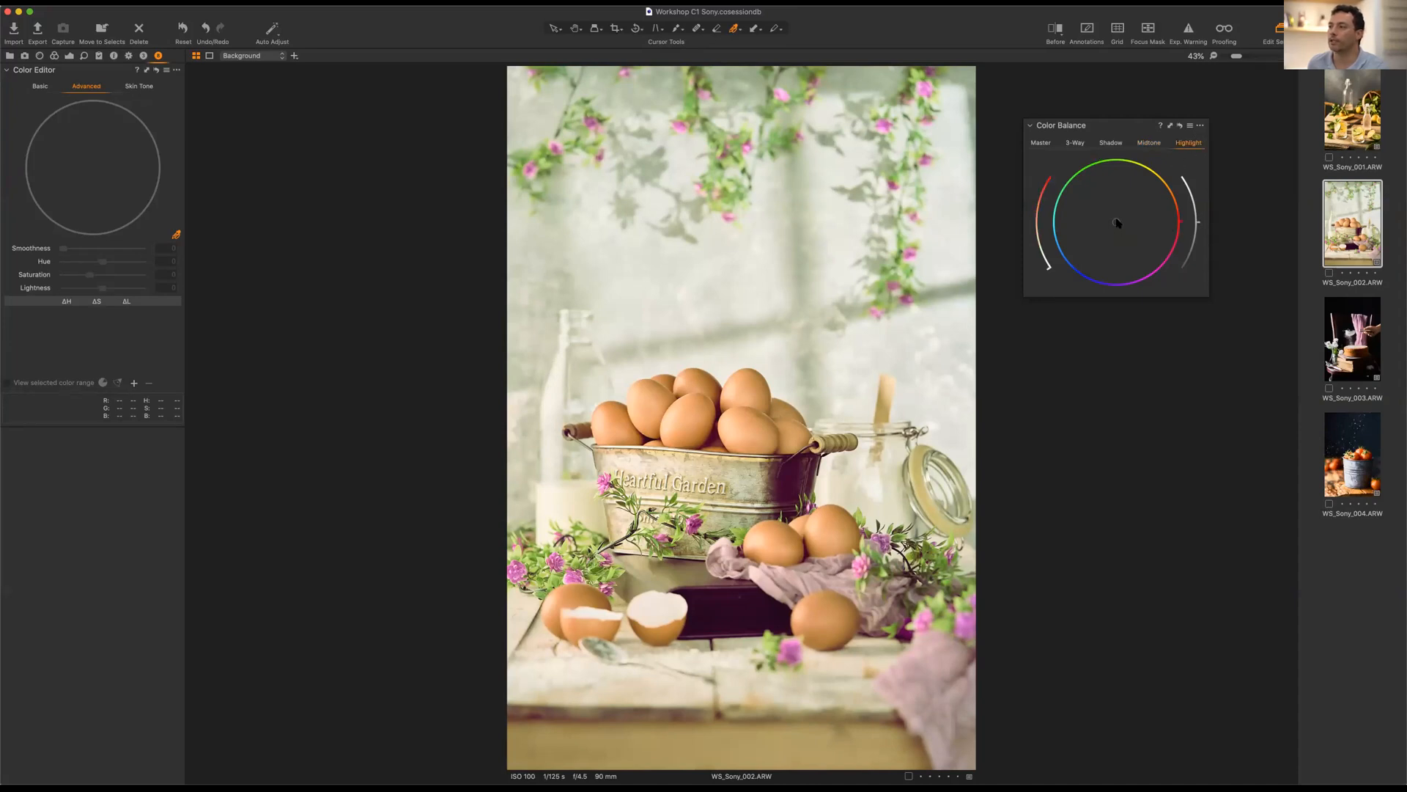
pyautogui.moveTo(1110, 163); pyautogui.dragTo(1098, 170)
pyautogui.moveTo(1098, 279); pyautogui.dragTo(1038, 198)
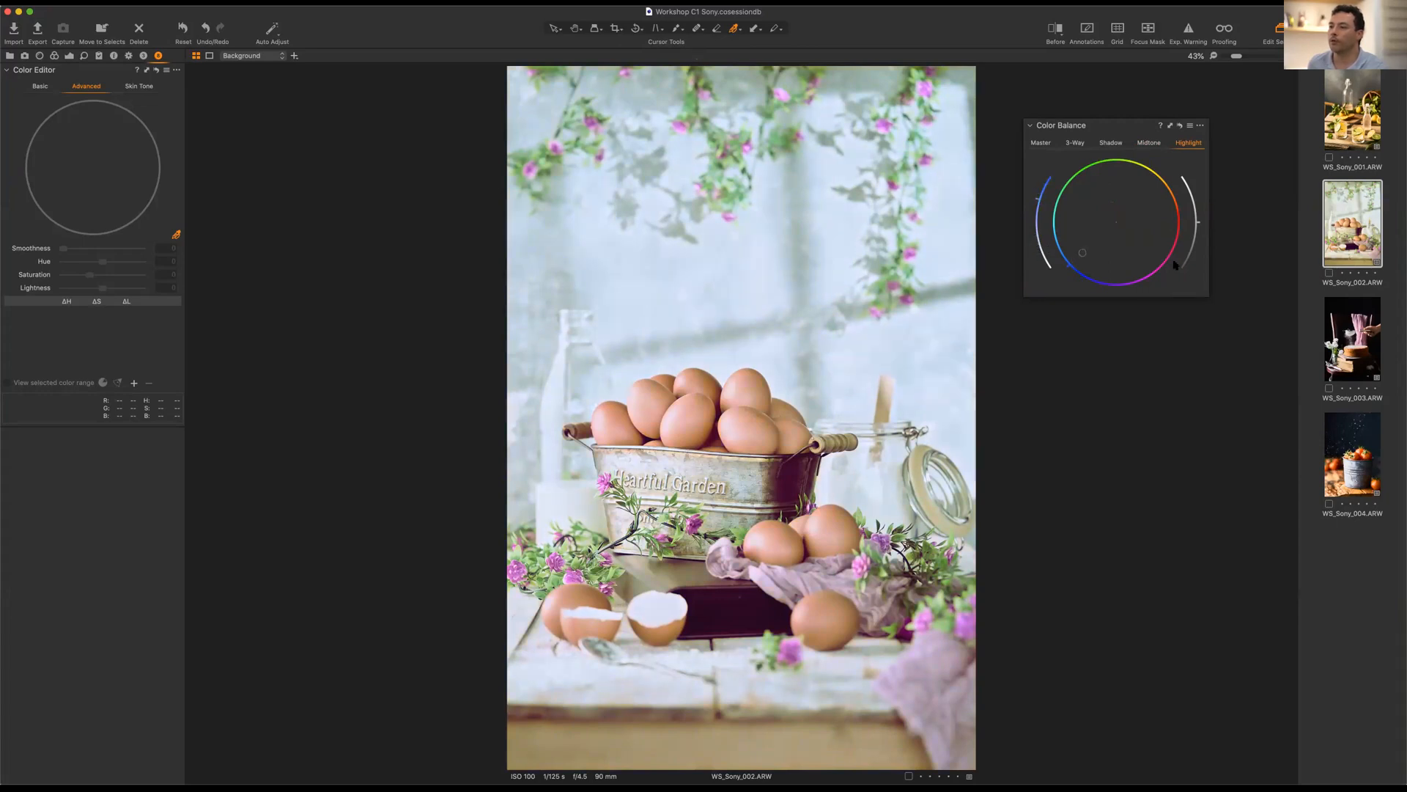
pyautogui.moveTo(1195, 223); pyautogui.dragTo(1197, 211)
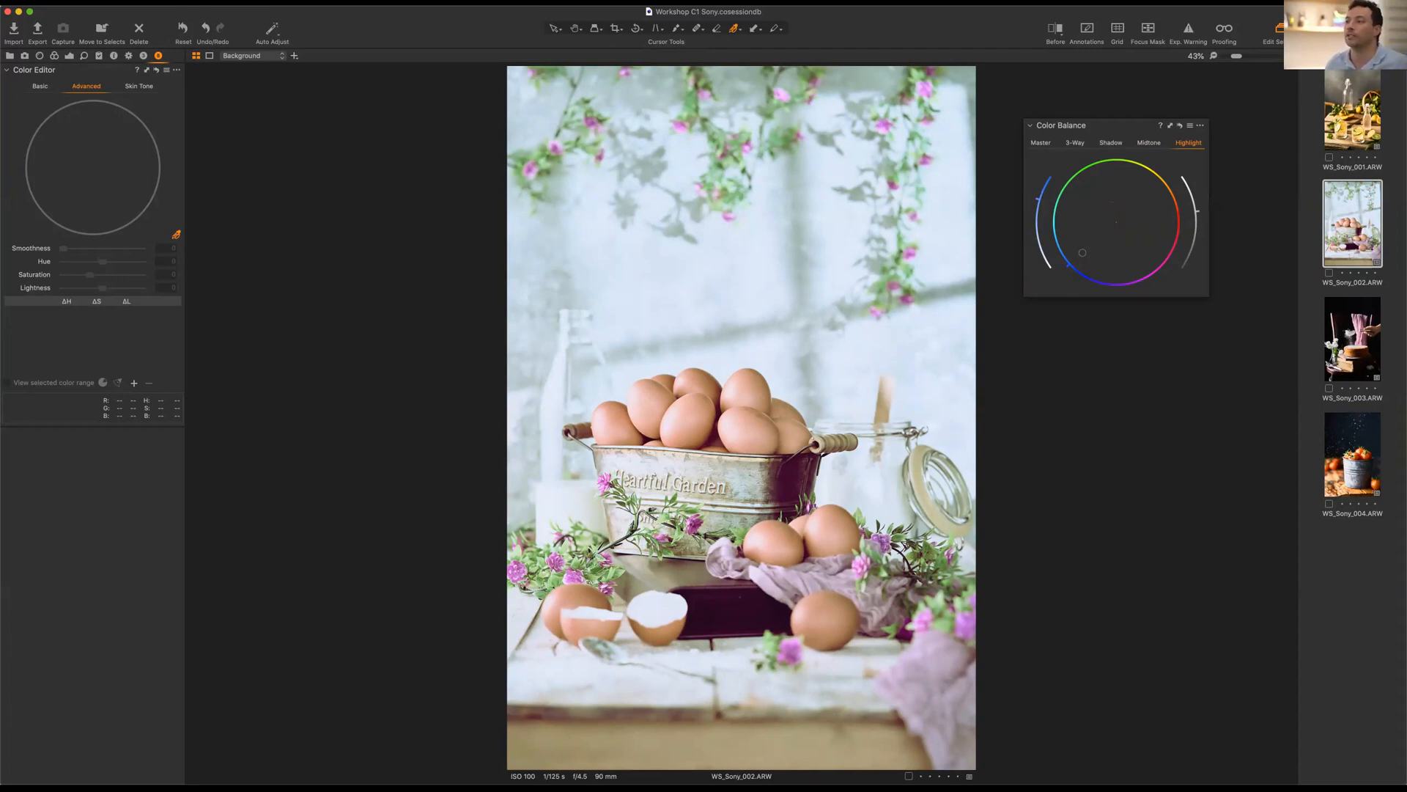
pyautogui.click(1074, 140)
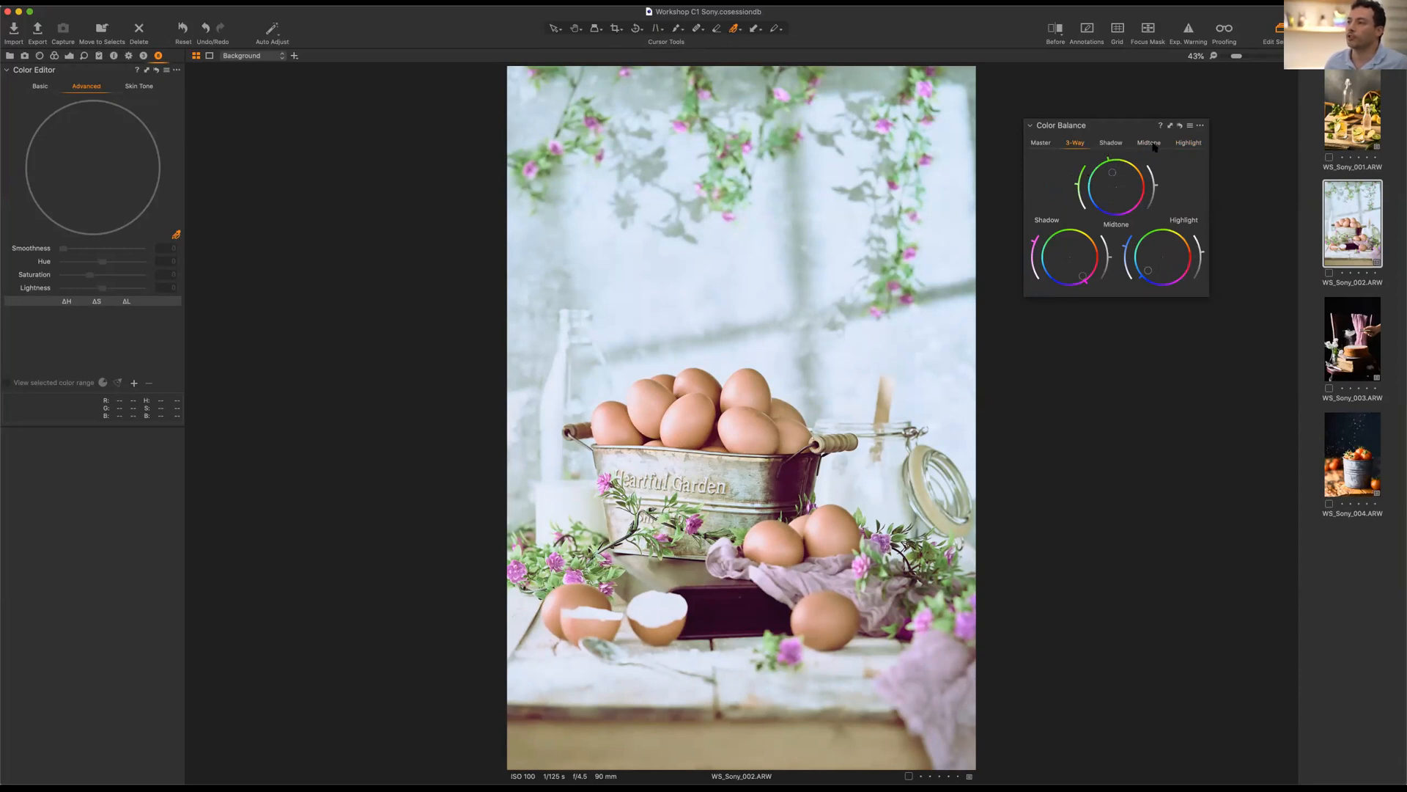
pyautogui.click(1110, 142)
pyautogui.click(1188, 142)
pyautogui.click(1074, 143)
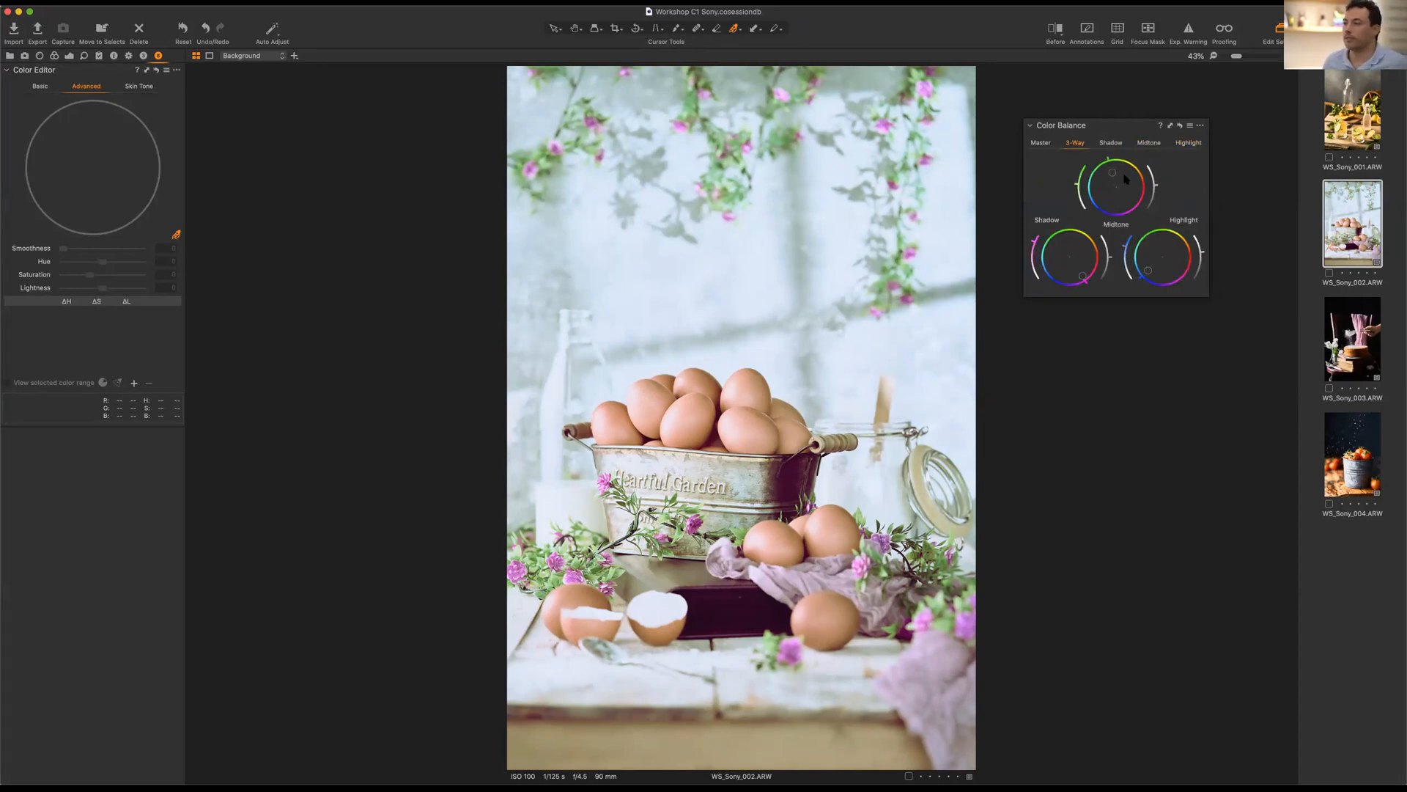
# Give the whole egg photo a faint magenta Master tint and dock Color Balance below the Color Editor.
pyautogui.click(1041, 142)
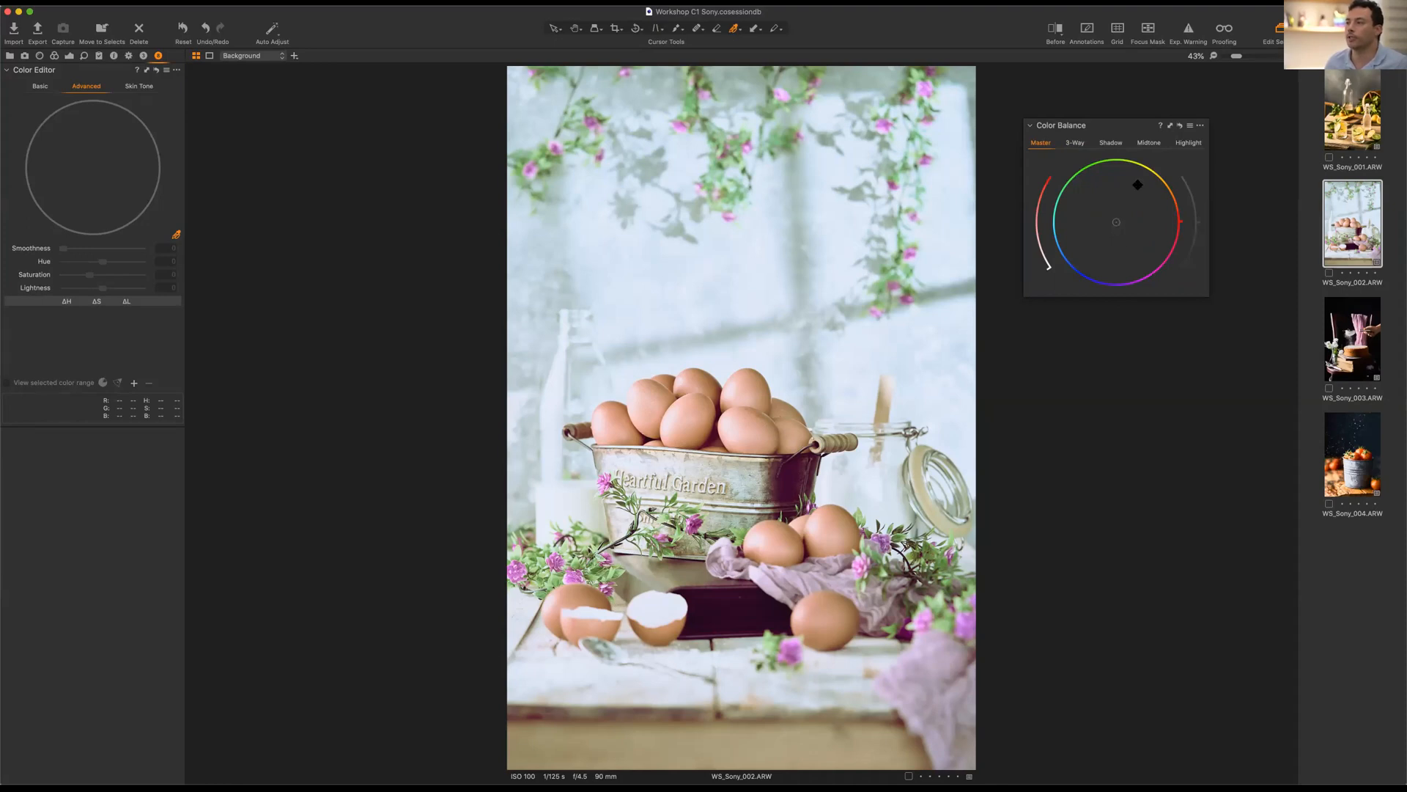
pyautogui.moveTo(1144, 187); pyautogui.dragTo(1099, 178)
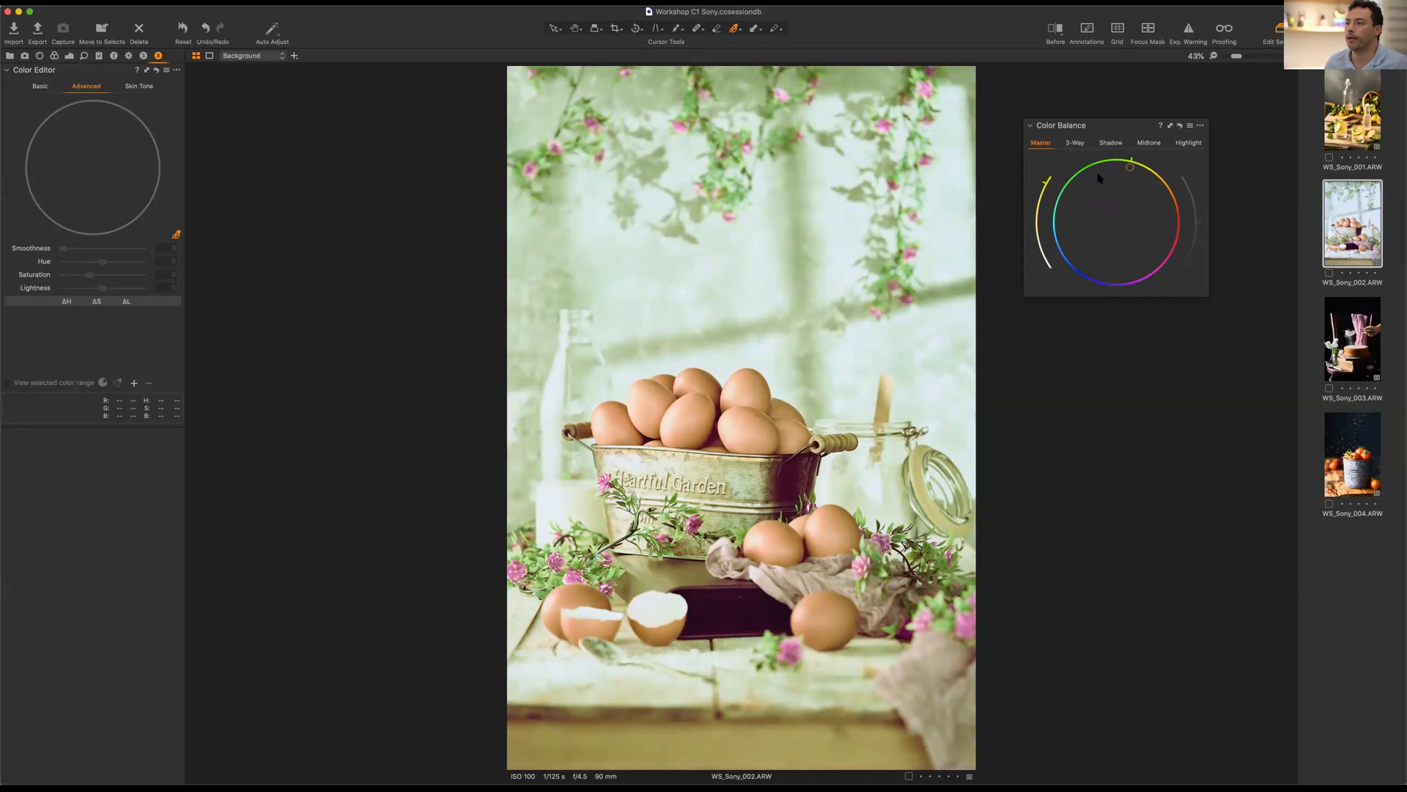
pyautogui.click(1107, 207)
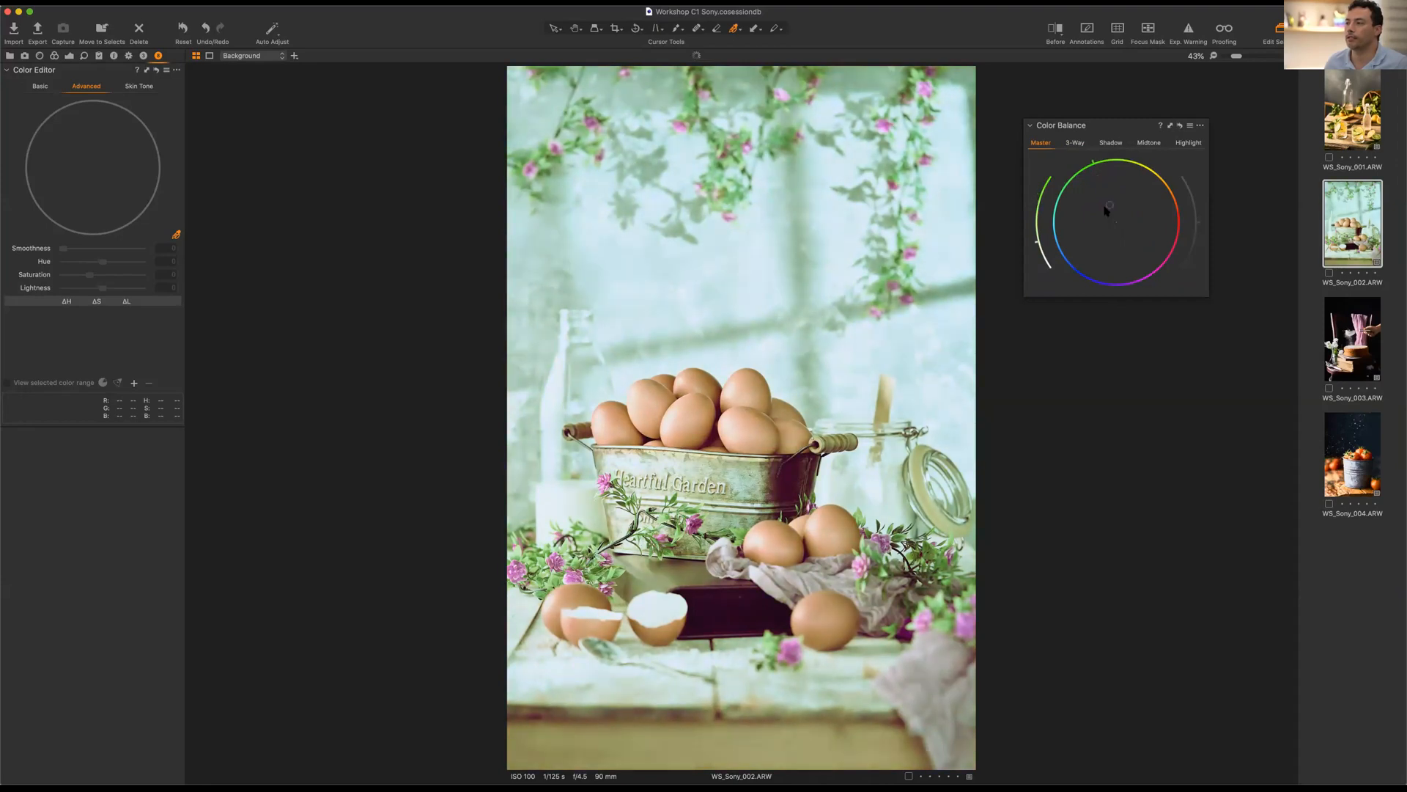
pyautogui.moveTo(1168, 264); pyautogui.dragTo(1146, 292)
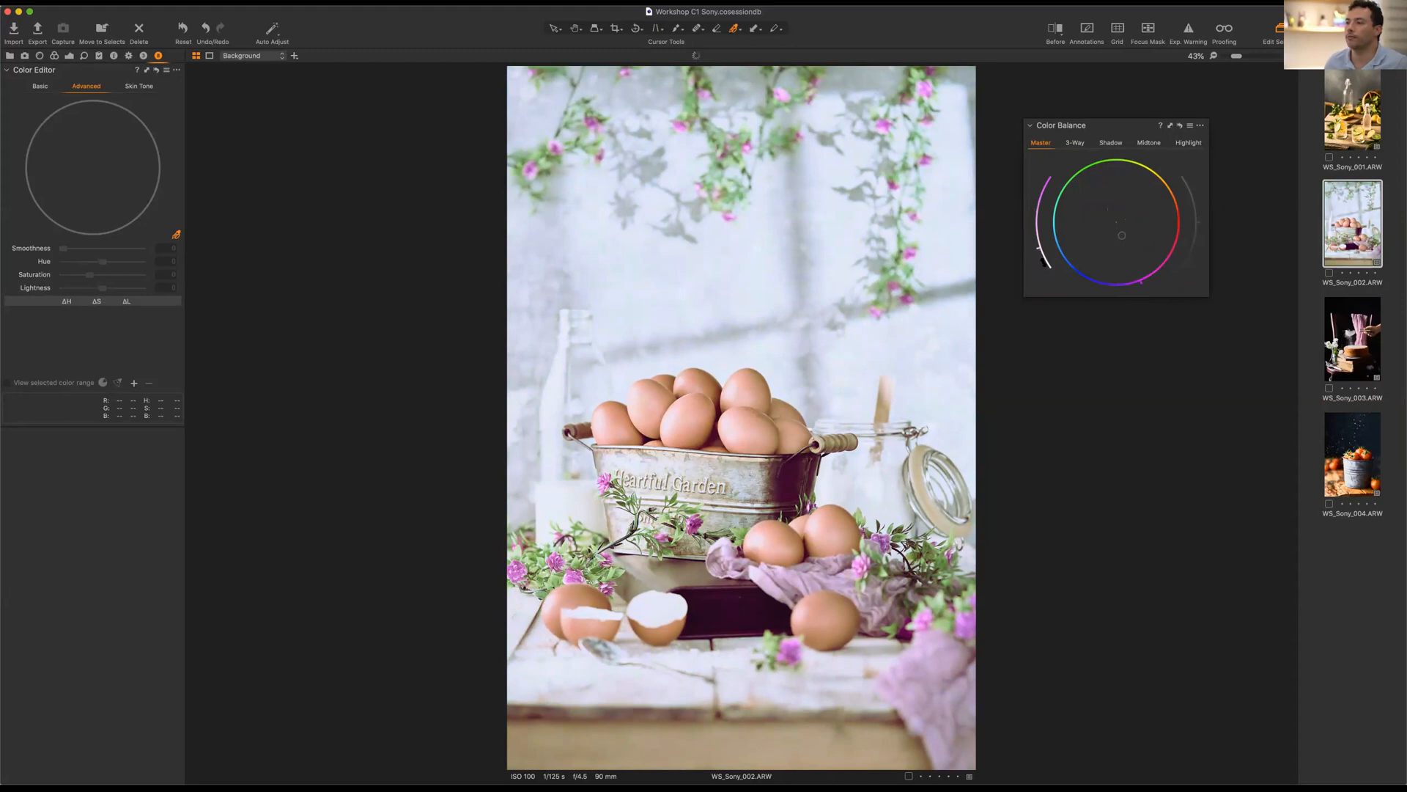
pyautogui.moveTo(1045, 263); pyautogui.dragTo(1047, 265)
pyautogui.moveTo(1097, 119); pyautogui.dragTo(161, 462)
pyautogui.moveTo(155, 411); pyautogui.dragTo(103, 445)
# Compare the egg photo's original and color-graded versions in the before/after split view.
pyautogui.click(1051, 41)
pyautogui.moveTo(742, 422); pyautogui.dragTo(453, 450)
pyautogui.moveTo(757, 496); pyautogui.dragTo(919, 249)
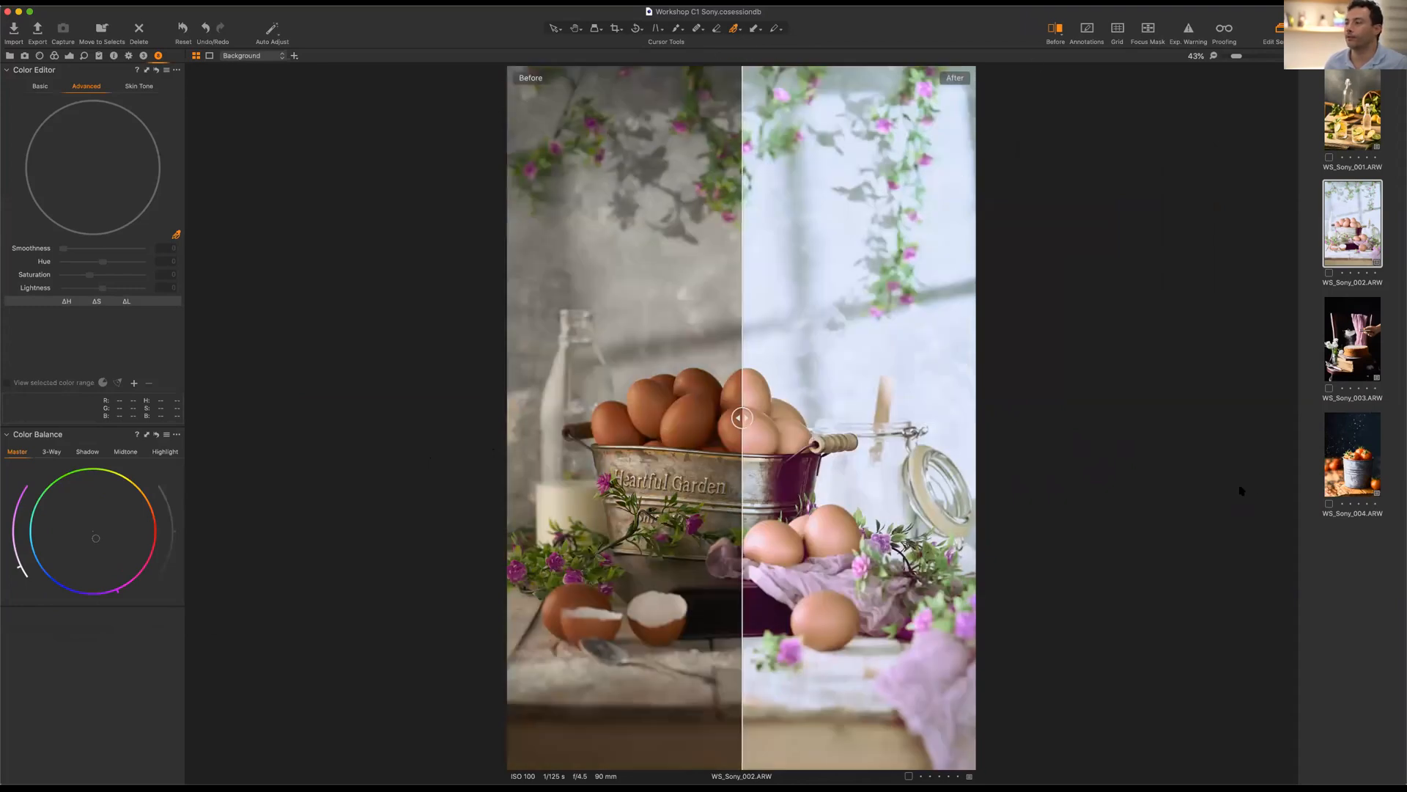